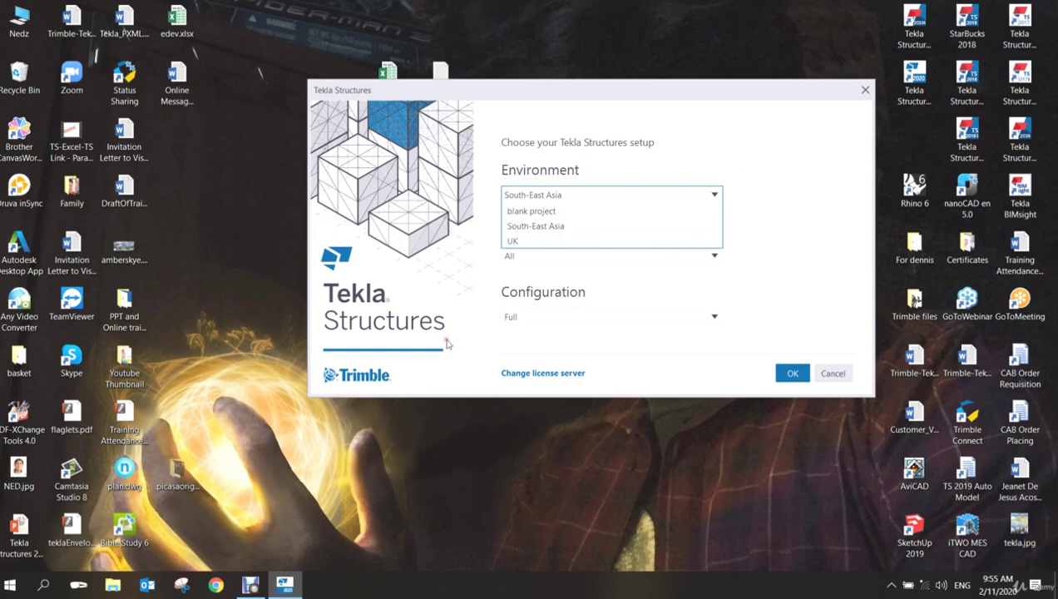
Start the program with the South-East Asia environment, the All role and the Full configuration.
click(588, 229)
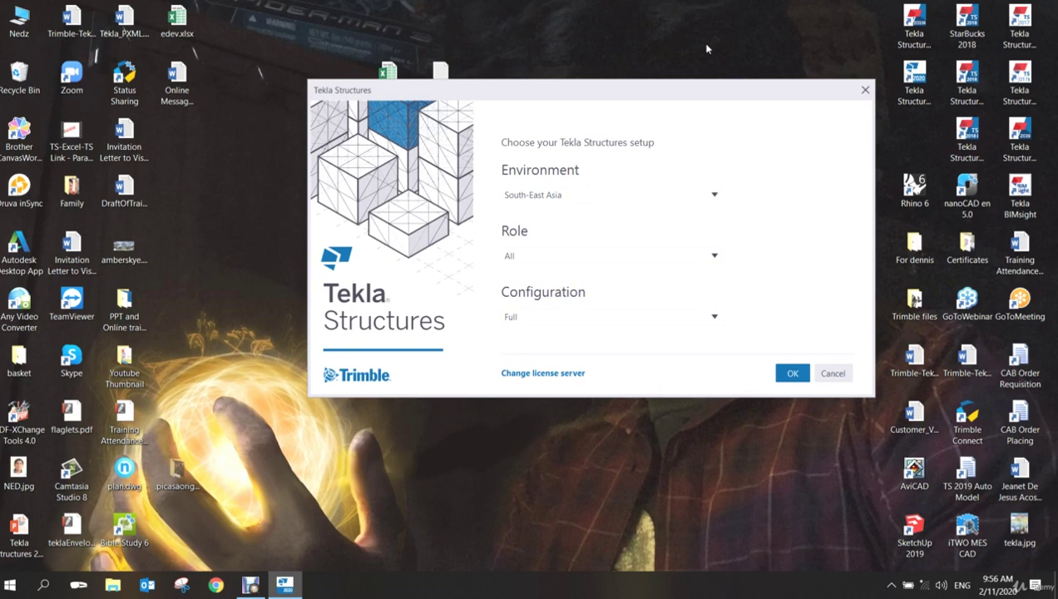
click(715, 255)
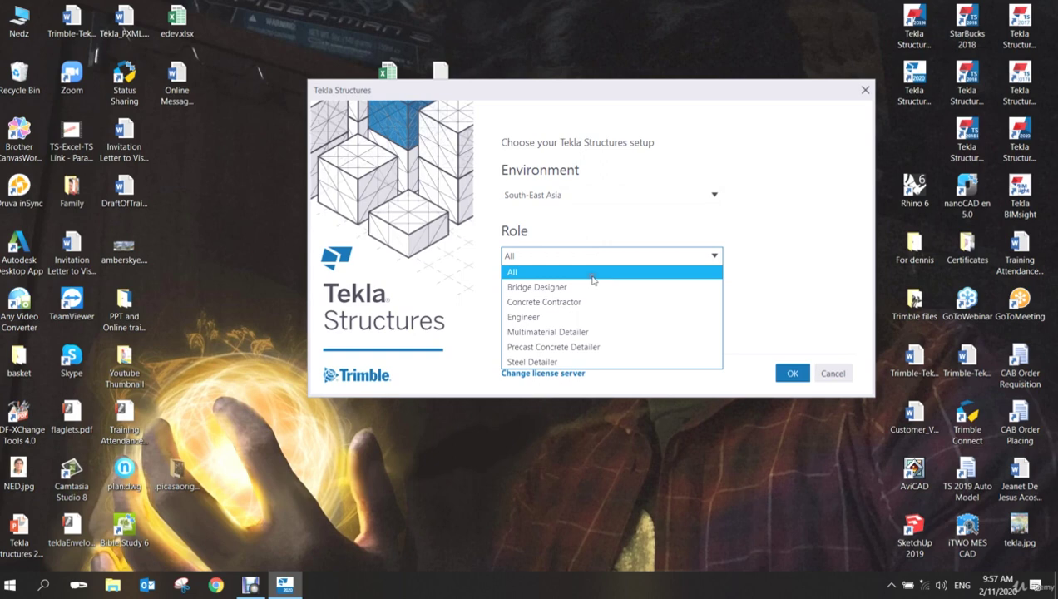
click(585, 277)
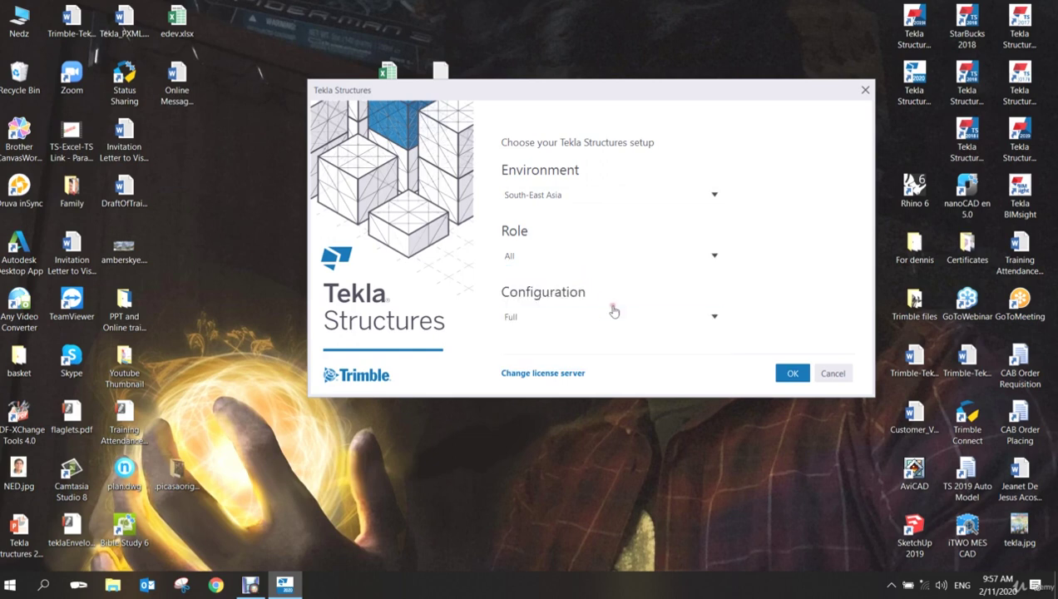
click(716, 317)
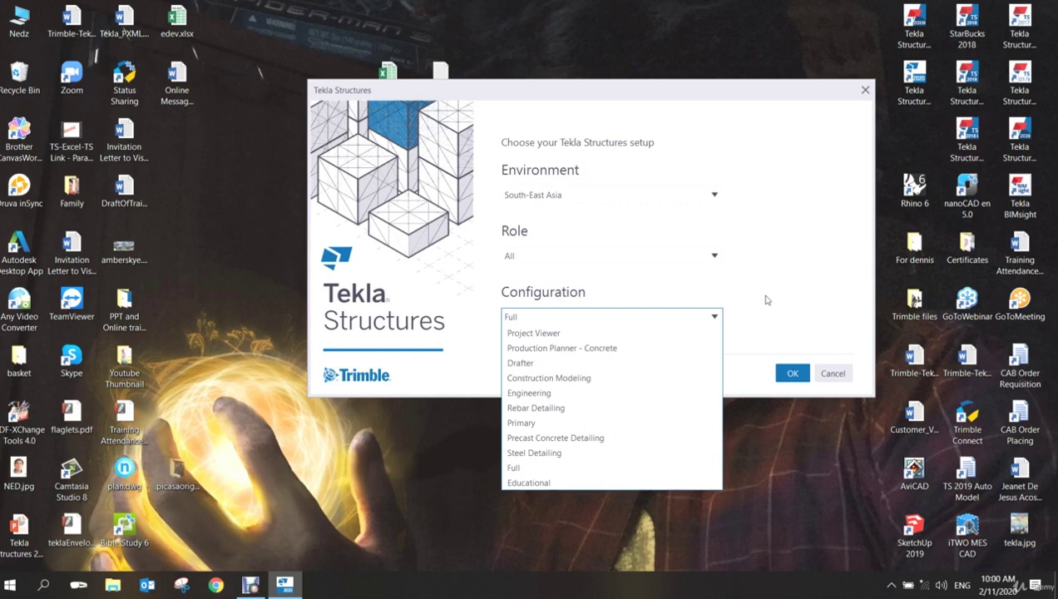
click(517, 320)
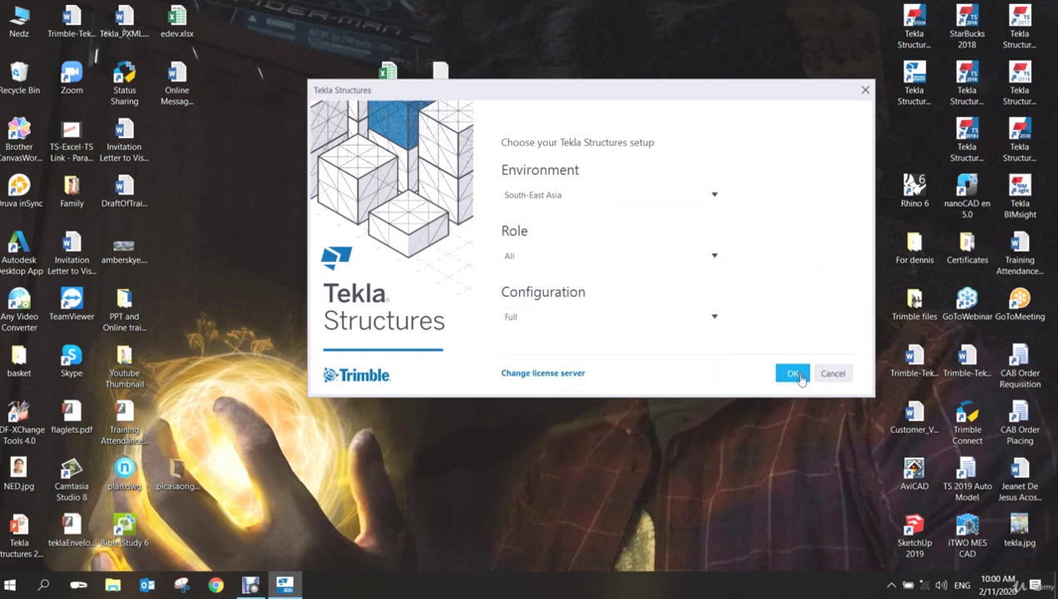
click(795, 379)
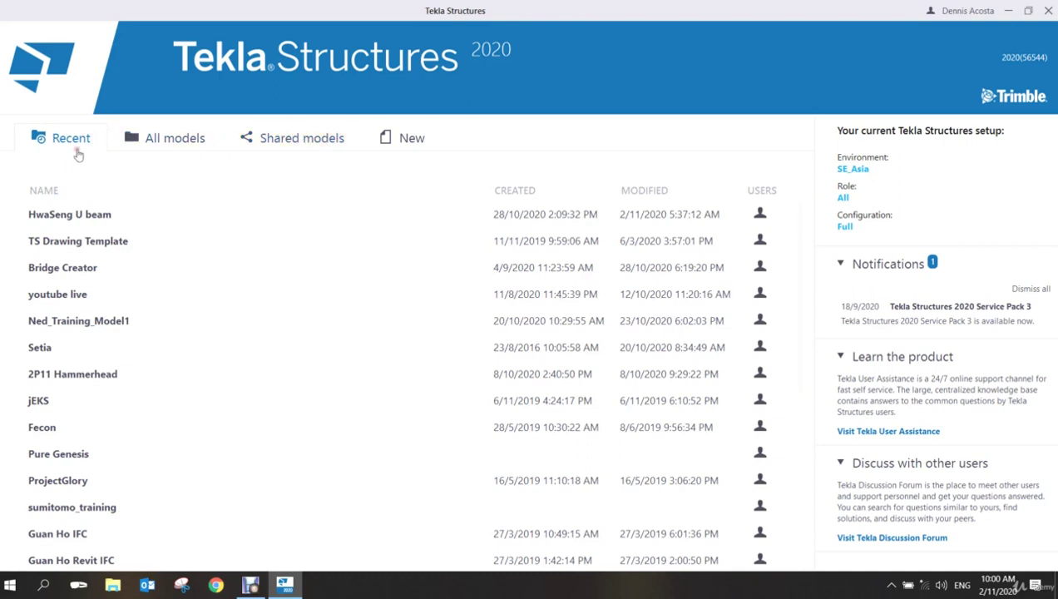
Look through the recent models, all models in the TeklaStructuresModels folder and the shared models page.
click(123, 239)
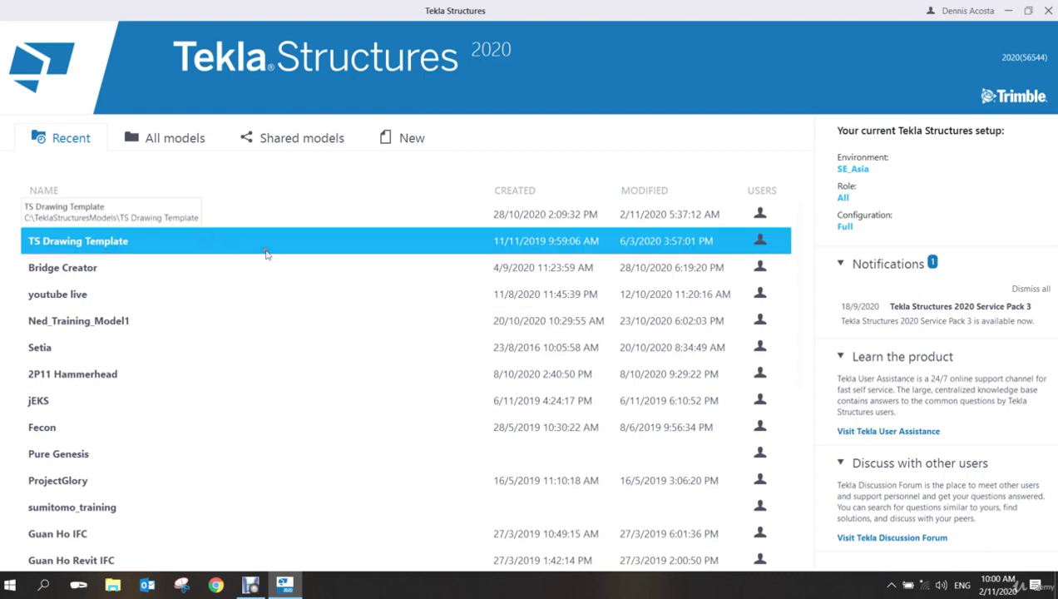
scroll(787, 407, down, 4)
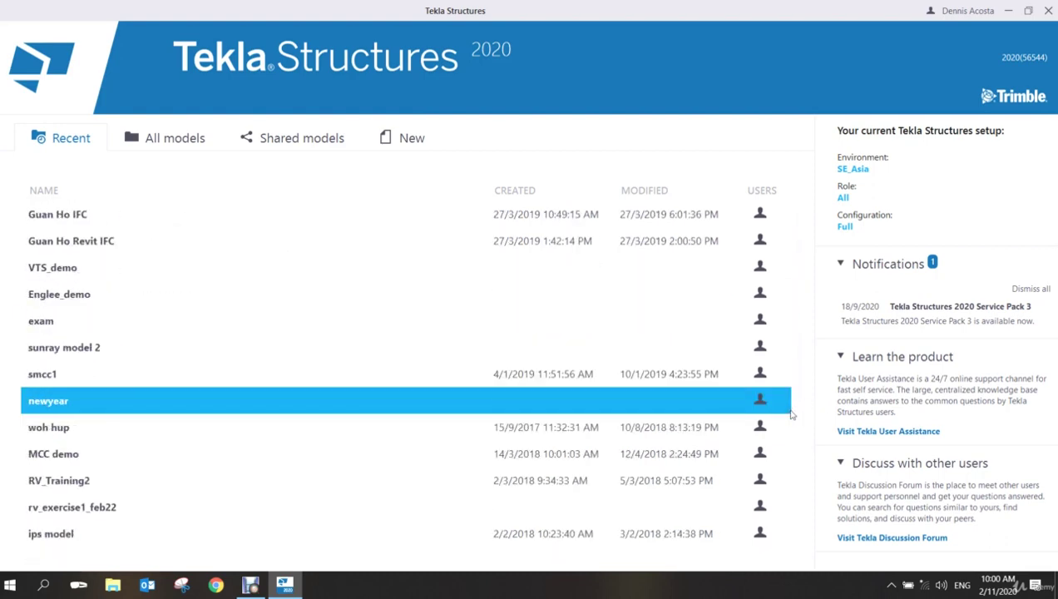
scroll(786, 407, up, 4)
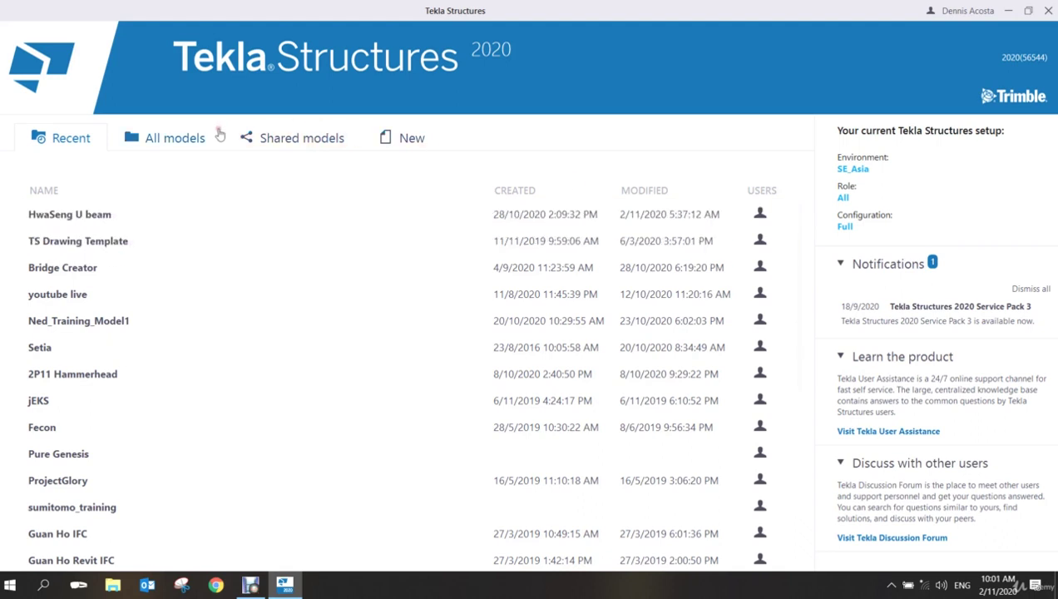
click(182, 141)
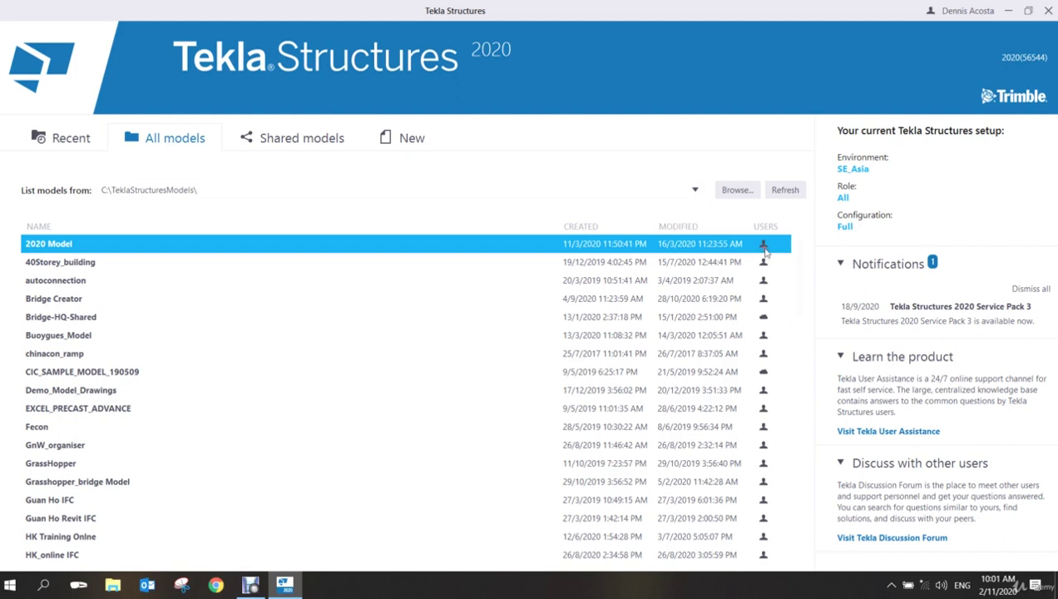
mouse_move(764, 324)
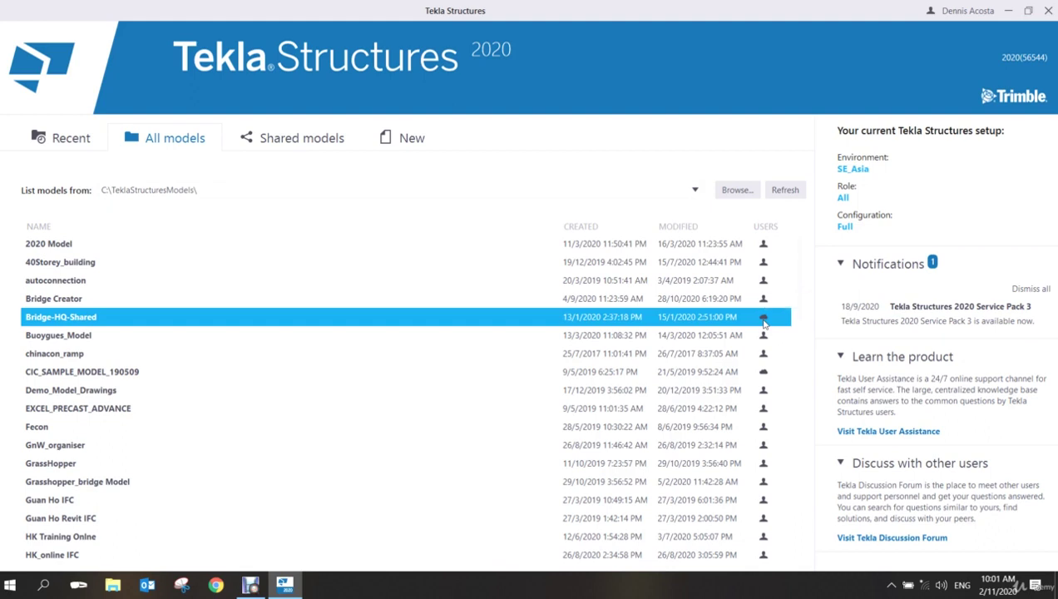
click(294, 144)
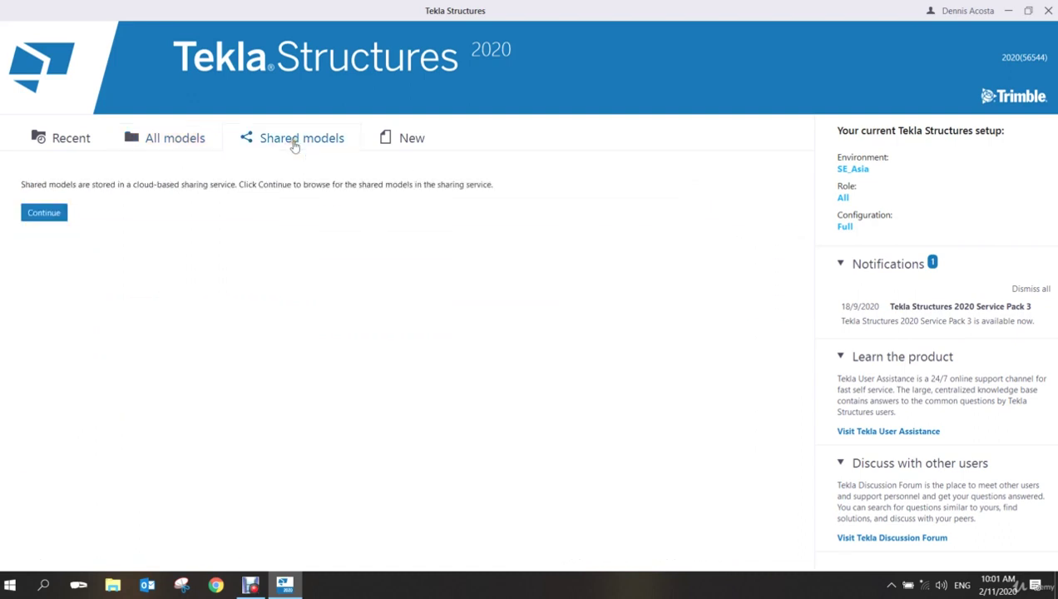
Begin a new model and set its name to ACEPLP_model.
click(407, 143)
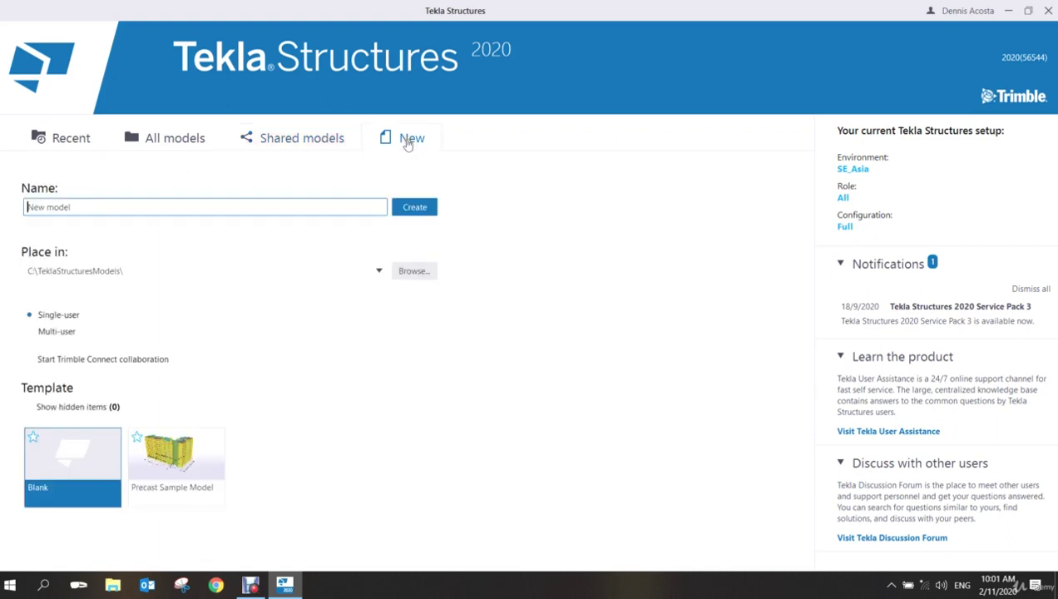
click(280, 207)
drag(111, 207, 15, 225)
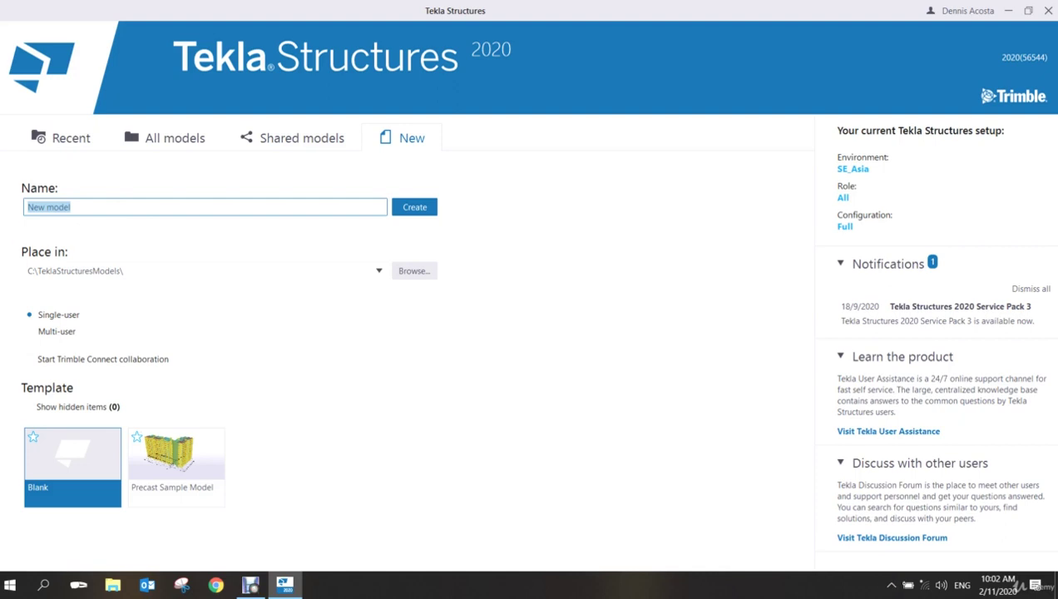
text(ACEPL)
text(P.)
text(model)
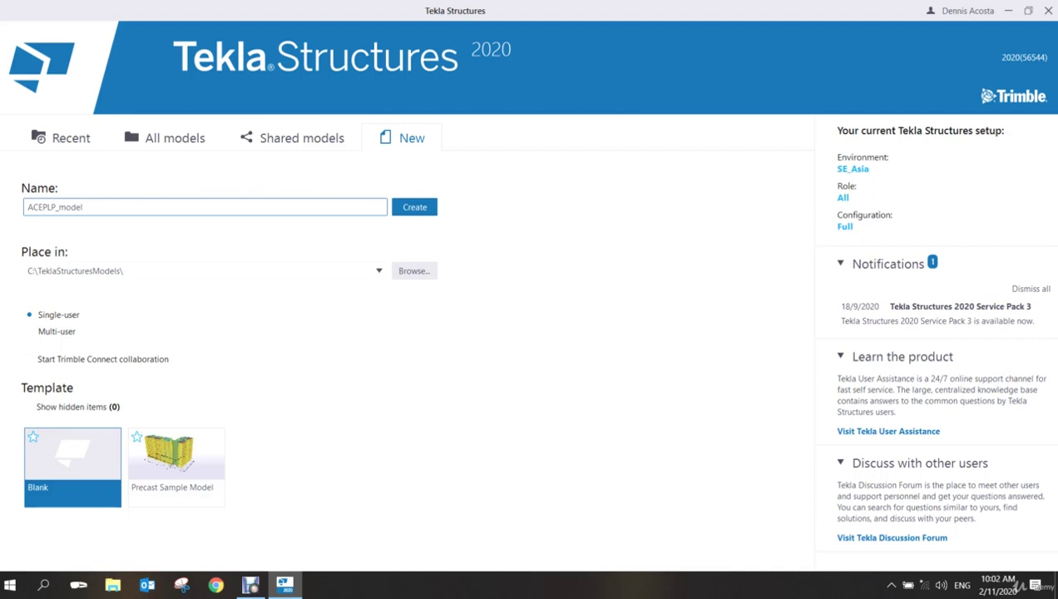
Switch to File Explorer and view the TeklaStructuresModels folder on drive C.
key(super+e)
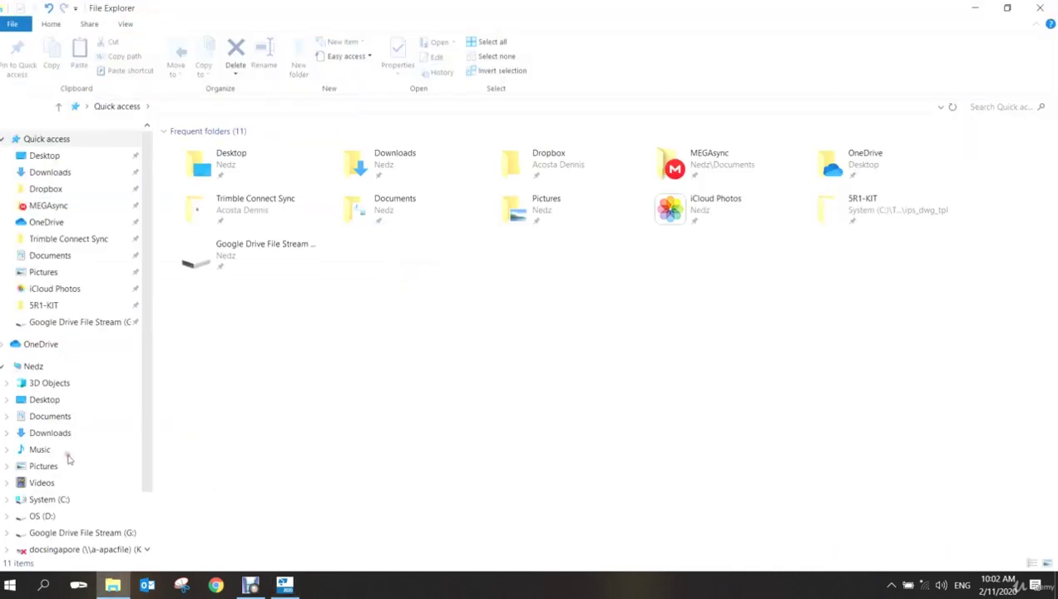
click(66, 501)
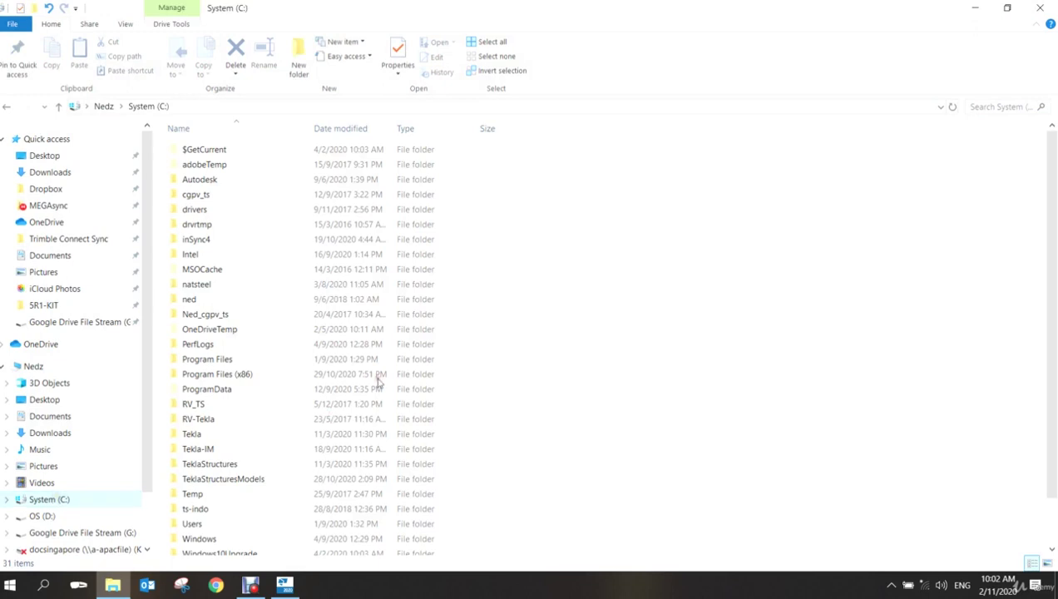
click(254, 481)
double_click(254, 480)
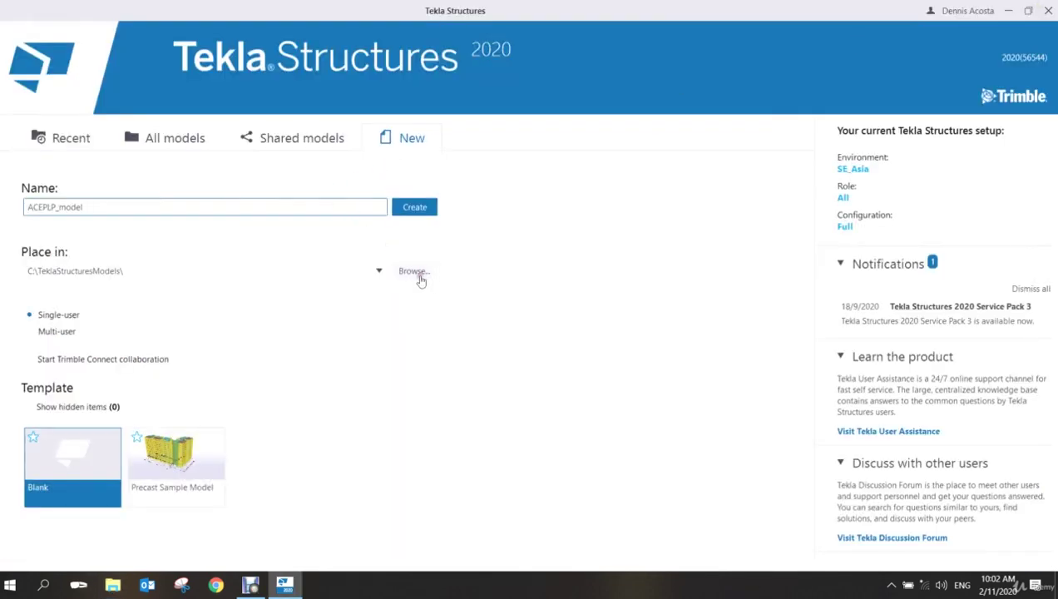
Browse the drives and folders available for storing the new model, leaving its location as set.
click(419, 275)
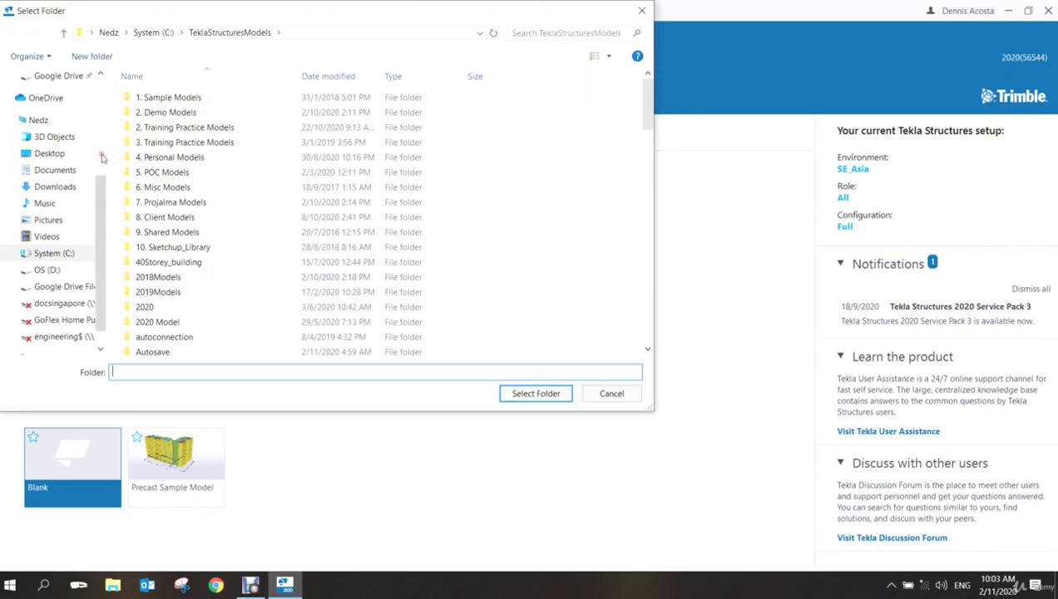
drag(107, 159, 267, 182)
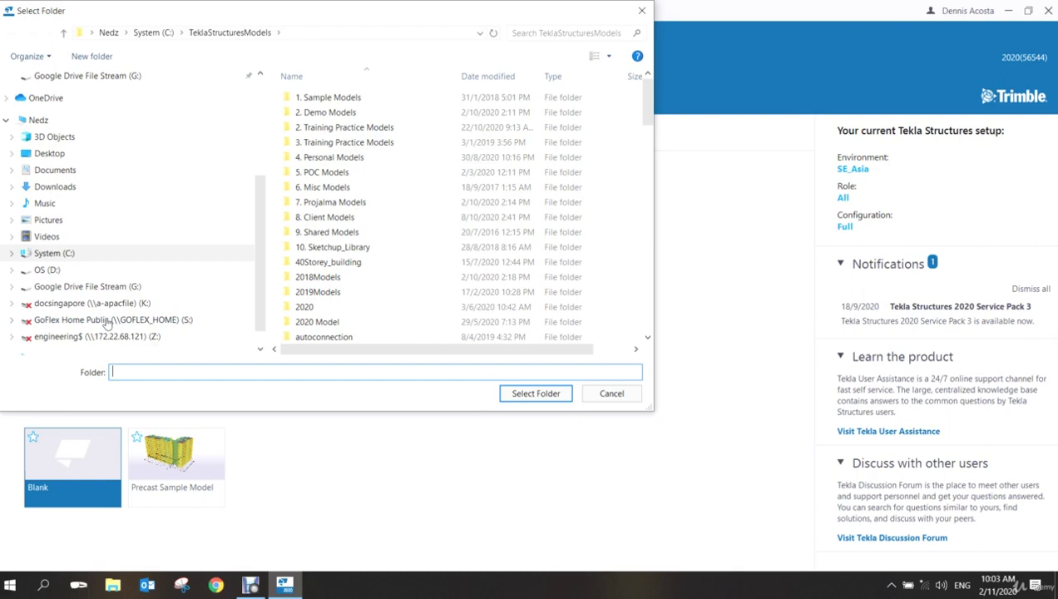
click(643, 14)
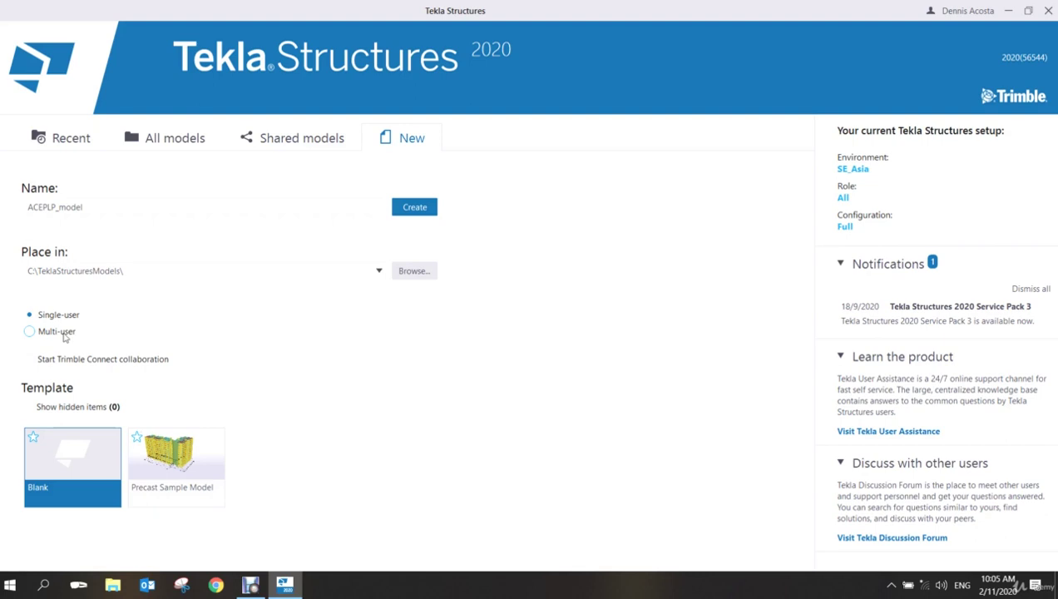
Create a single-user model named New model from the Blank template in C:\TeklaStructuresModels and enlarge its 3D view window.
click(315, 141)
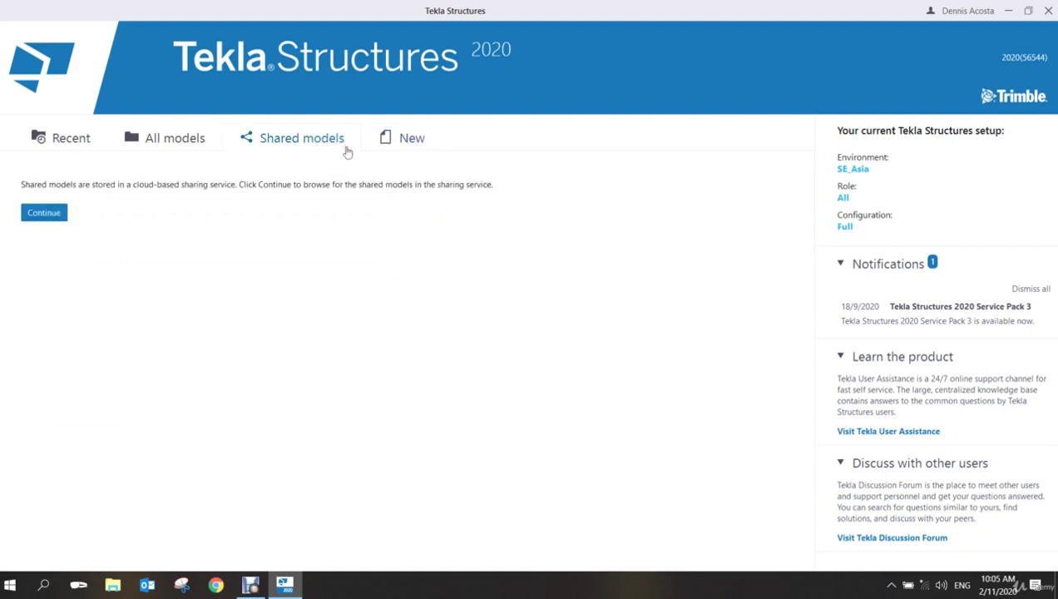
click(408, 142)
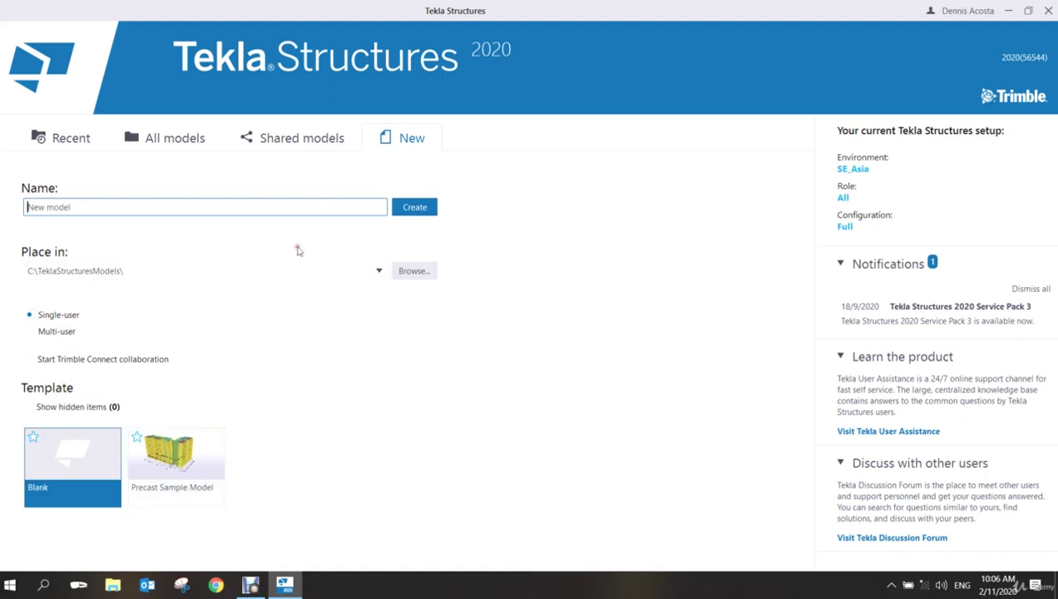
click(423, 211)
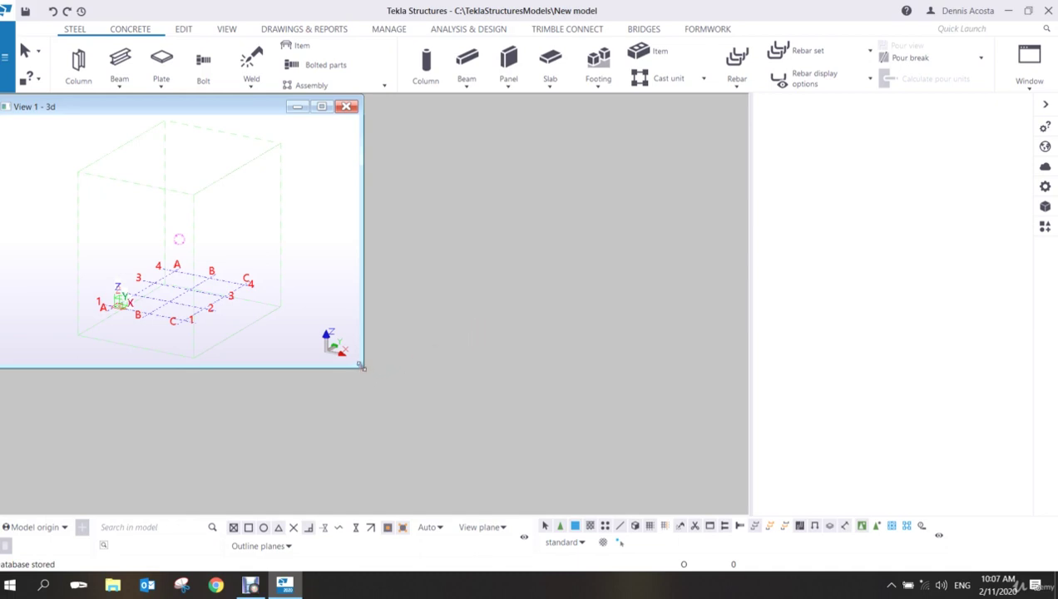
drag(361, 366, 751, 516)
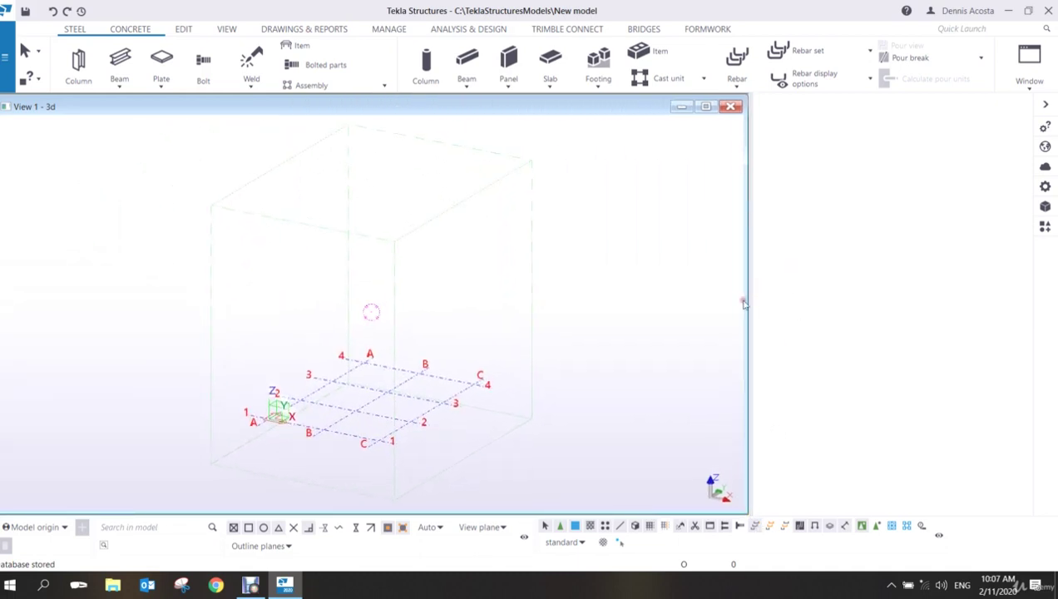
drag(751, 305, 851, 312)
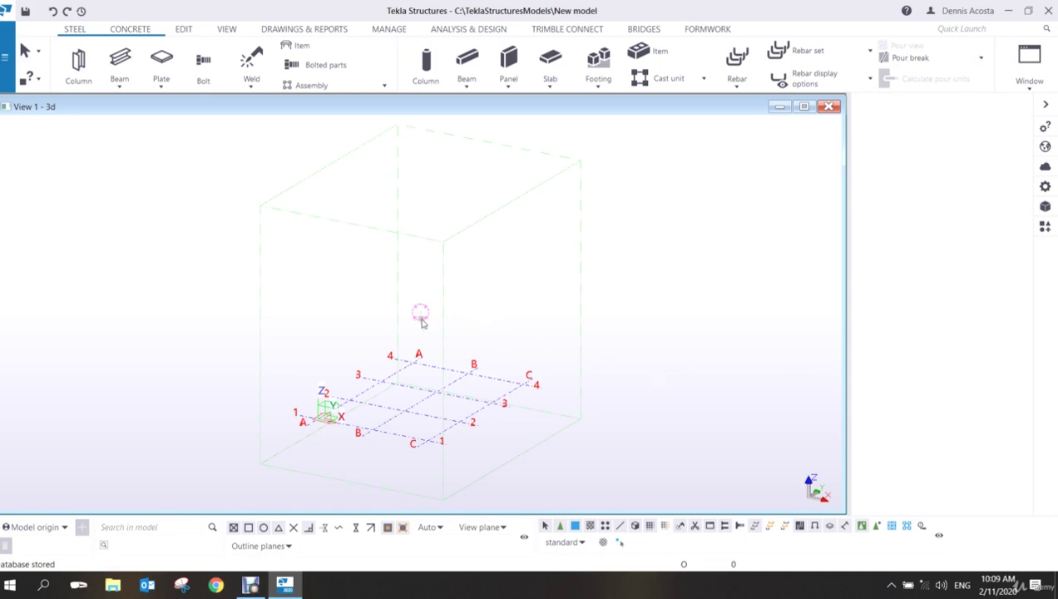
Examine the grid and work area by zooming, panning and rotating the view, and by toggling between plane and 3D views.
scroll(422, 311, down, 2)
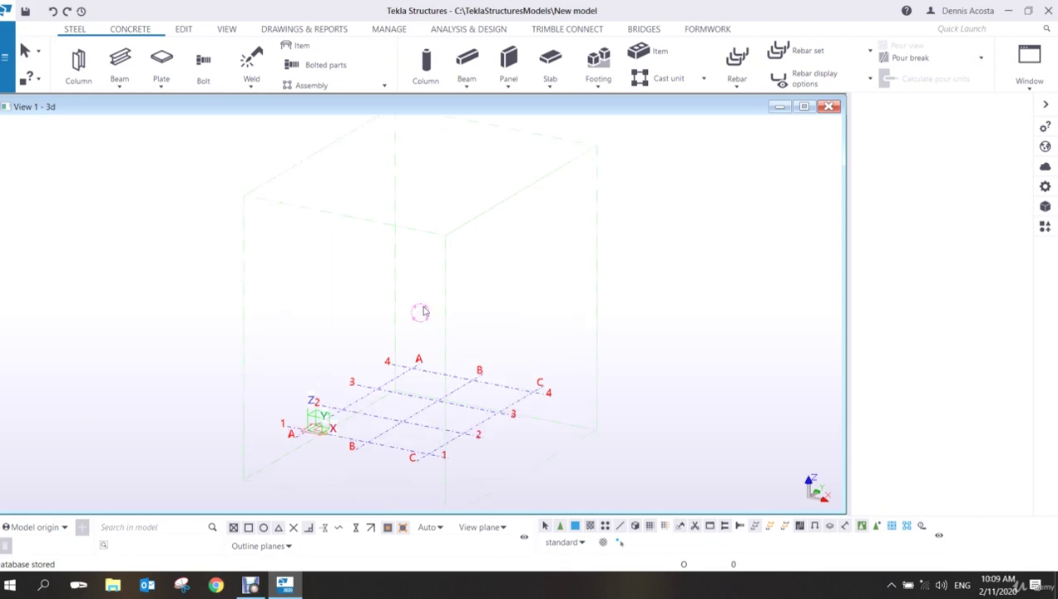
scroll(422, 311, up, 3)
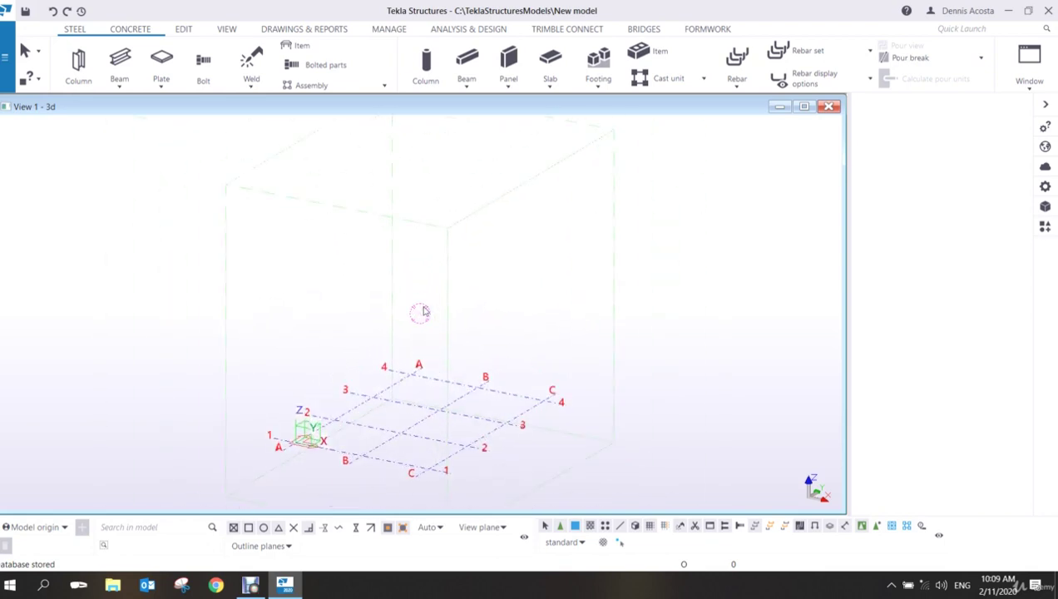
scroll(423, 312, down, 4)
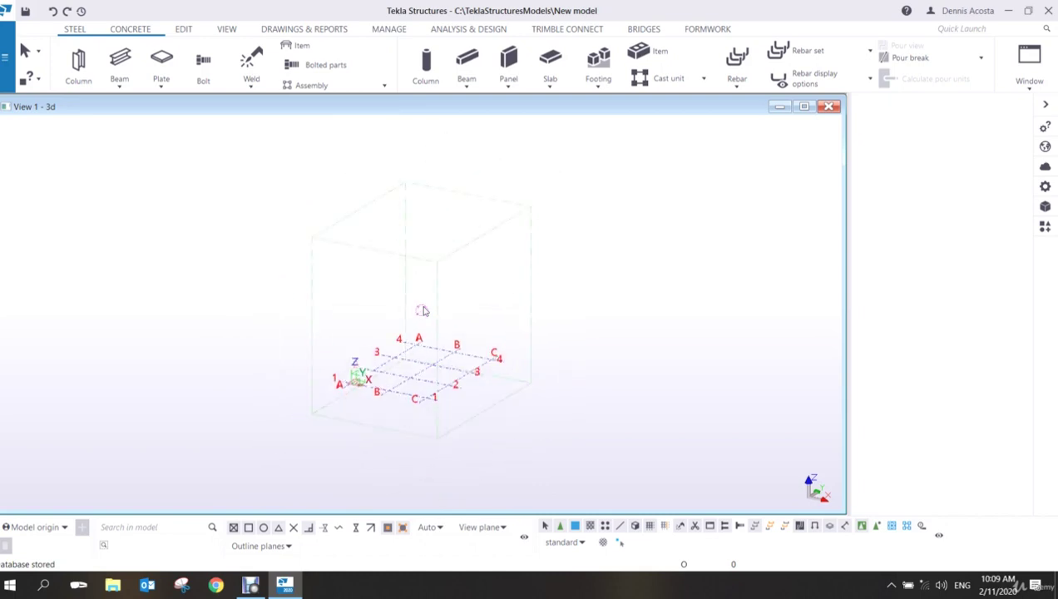
scroll(424, 311, up, 5)
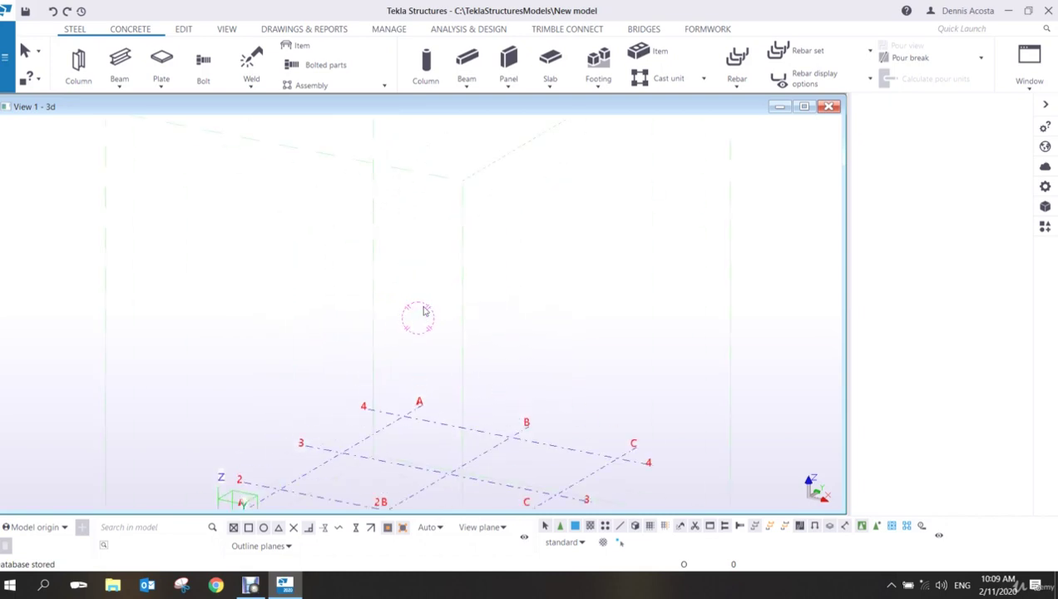
scroll(424, 311, down, 5)
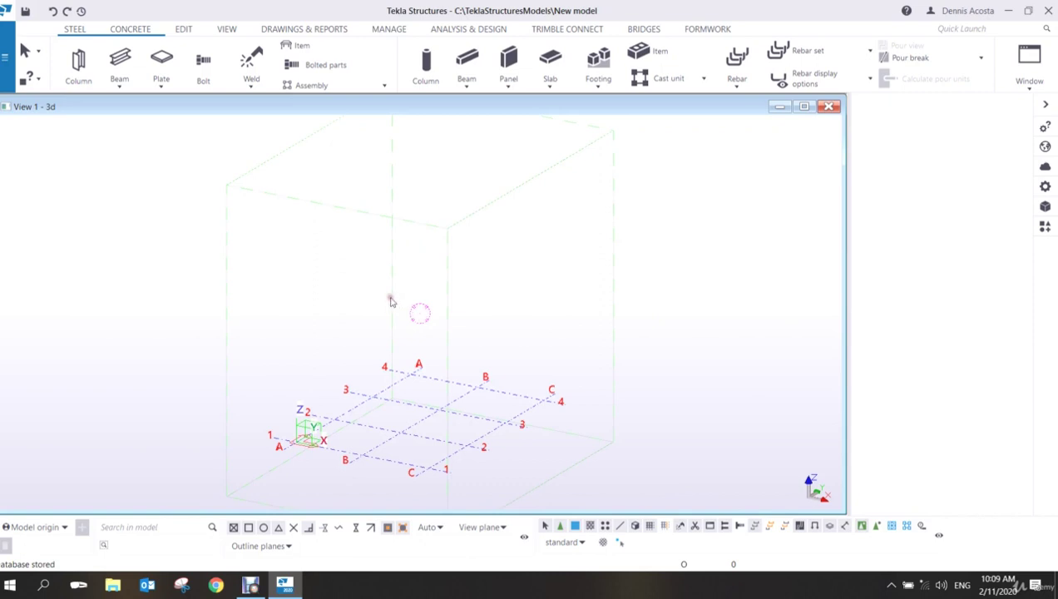
middle_drag(379, 295, 431, 314)
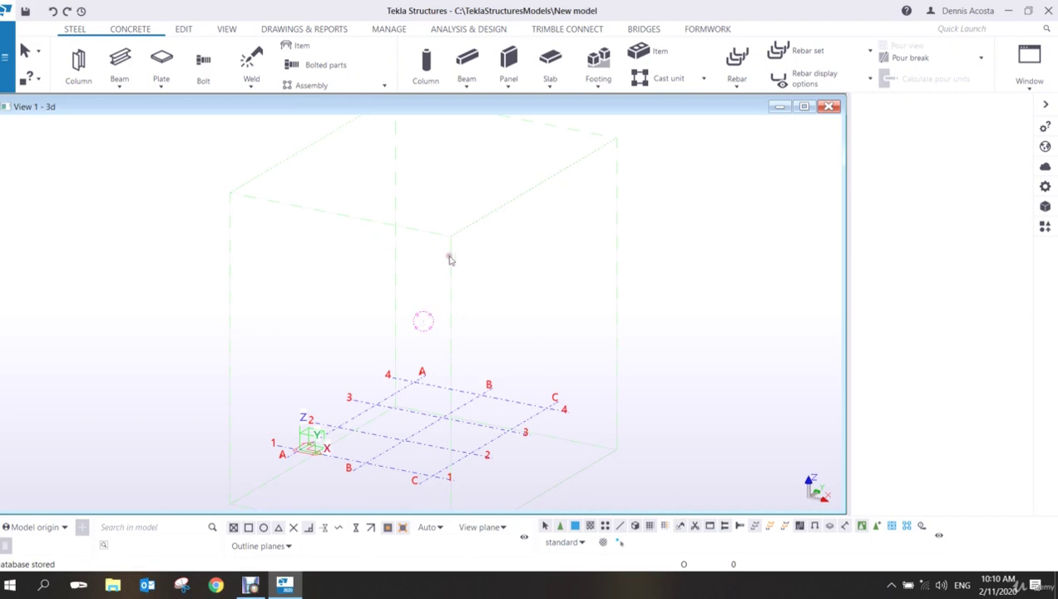
ctrl+middle_drag(491, 253, 496, 330)
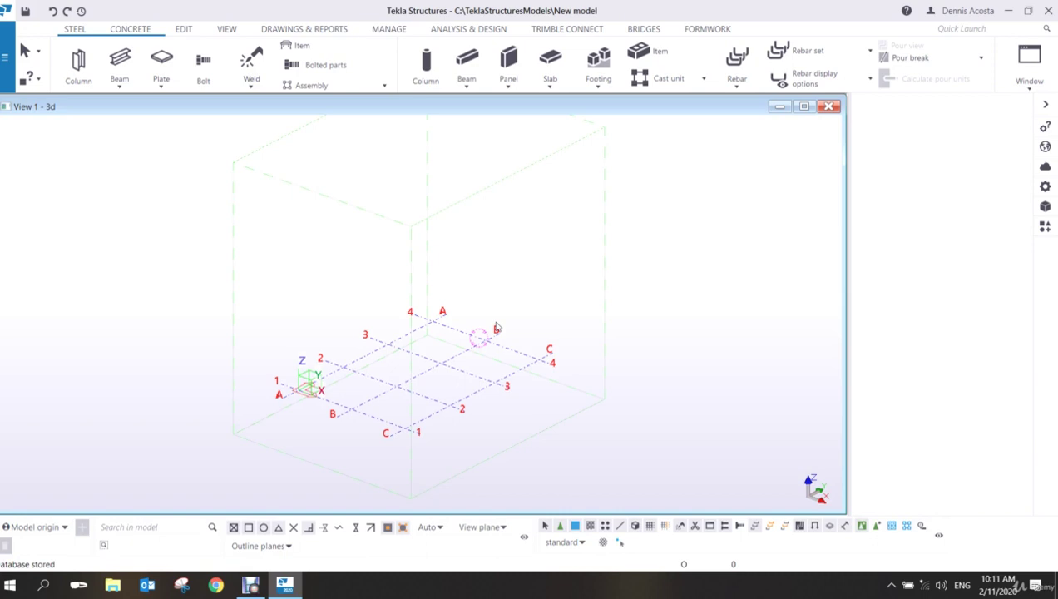
key(ctrl+p)
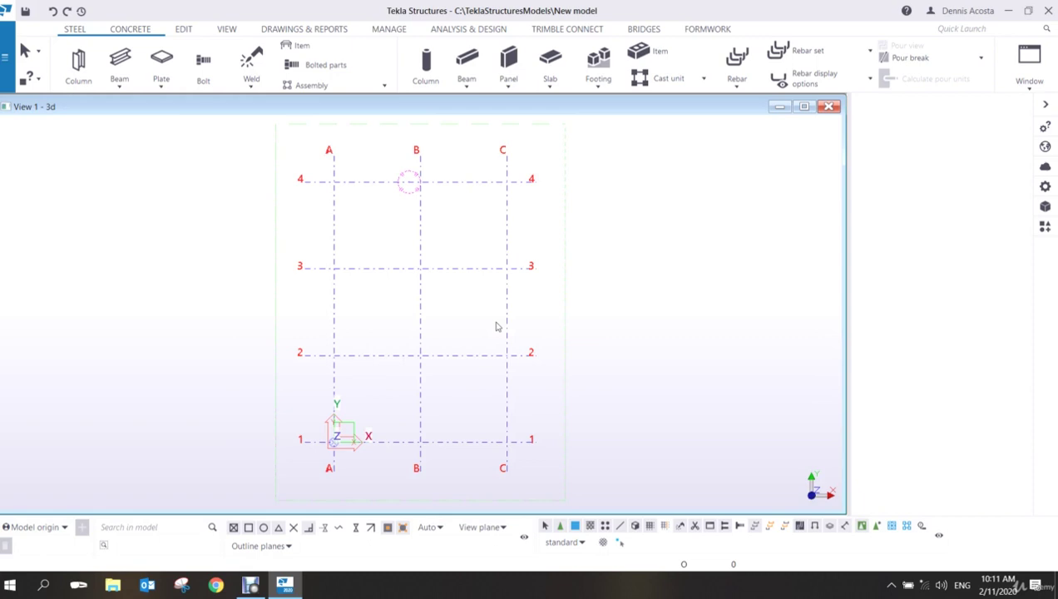
key(ctrl+p)
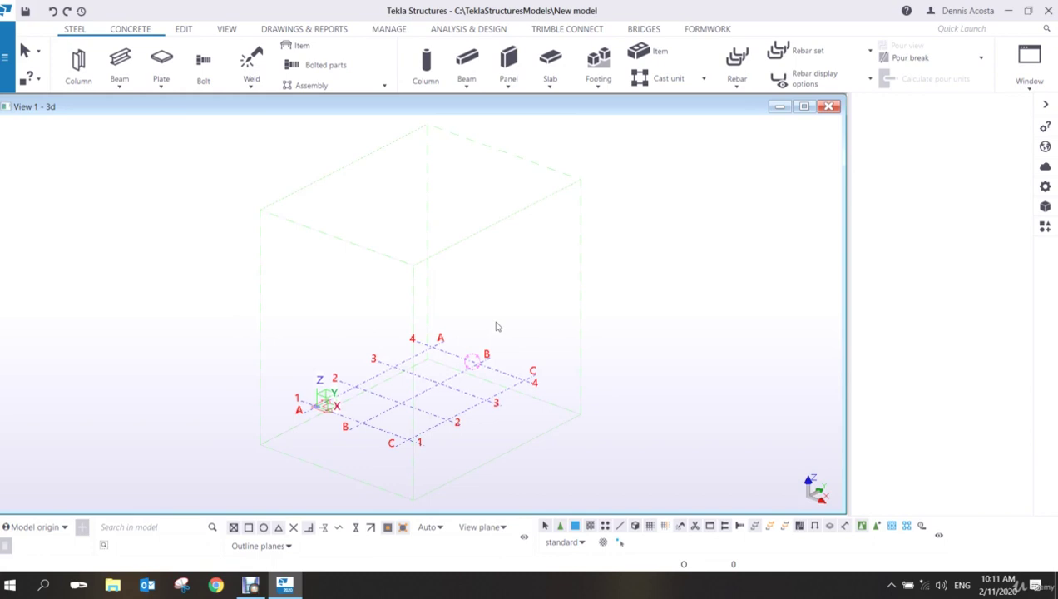
Toggle the view repeatedly between plane and 3D with the Switch to 3D or plane command, finishing in 3D.
key(ctrl+p)
key(ctrl+p)
key(ctrl+p)
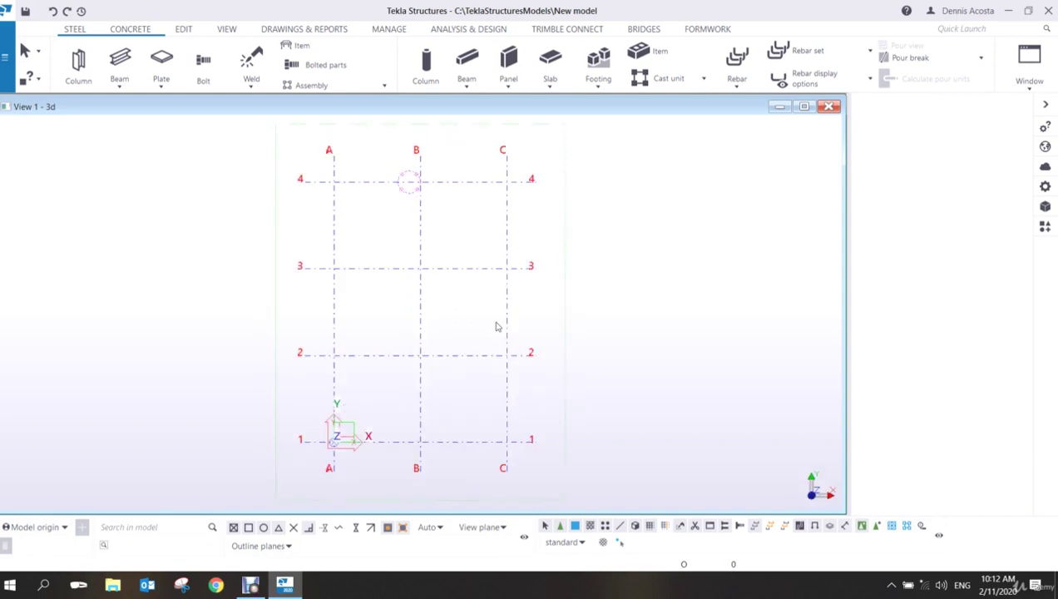
key(ctrl+p)
key(ctrl+p)
click(227, 30)
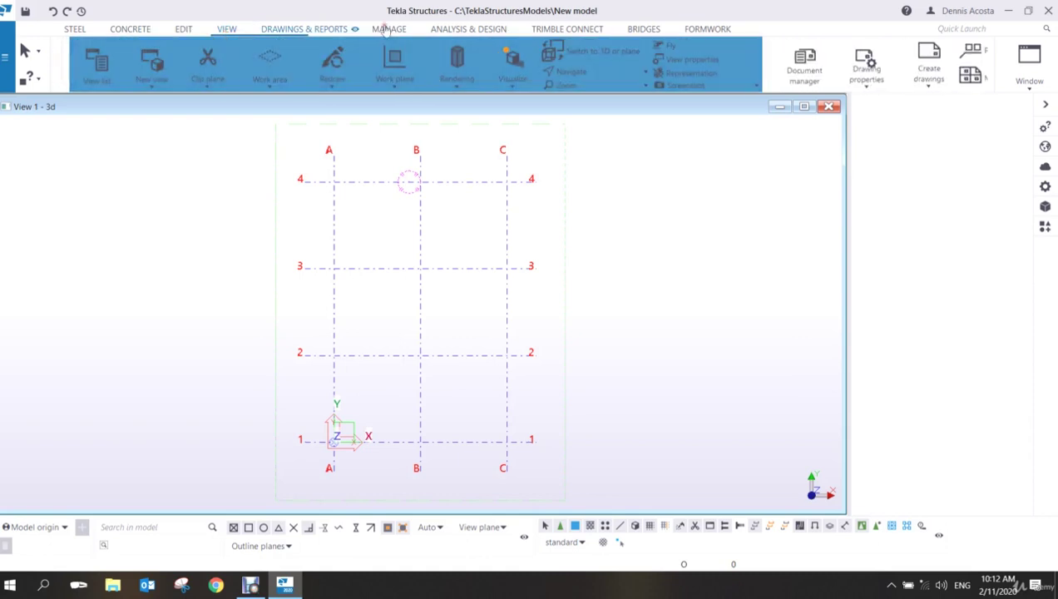
click(578, 52)
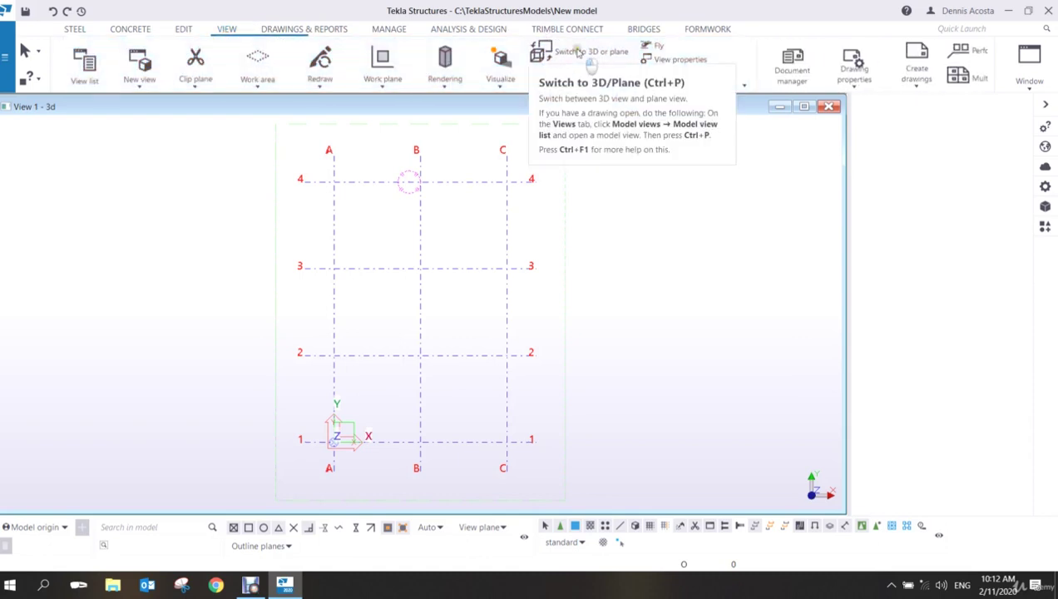
click(578, 52)
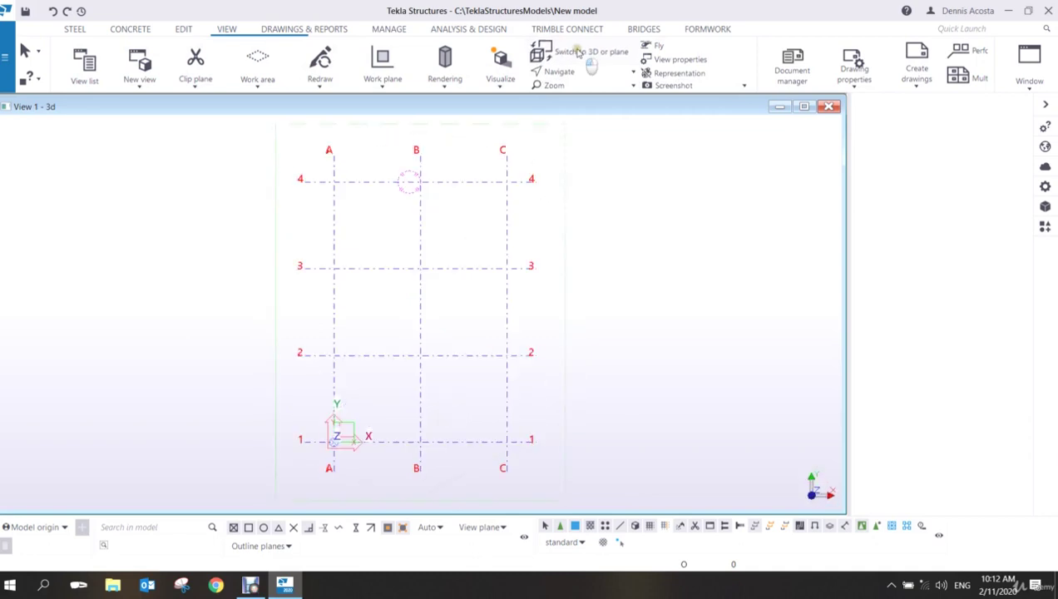
click(578, 52)
click(578, 51)
click(579, 52)
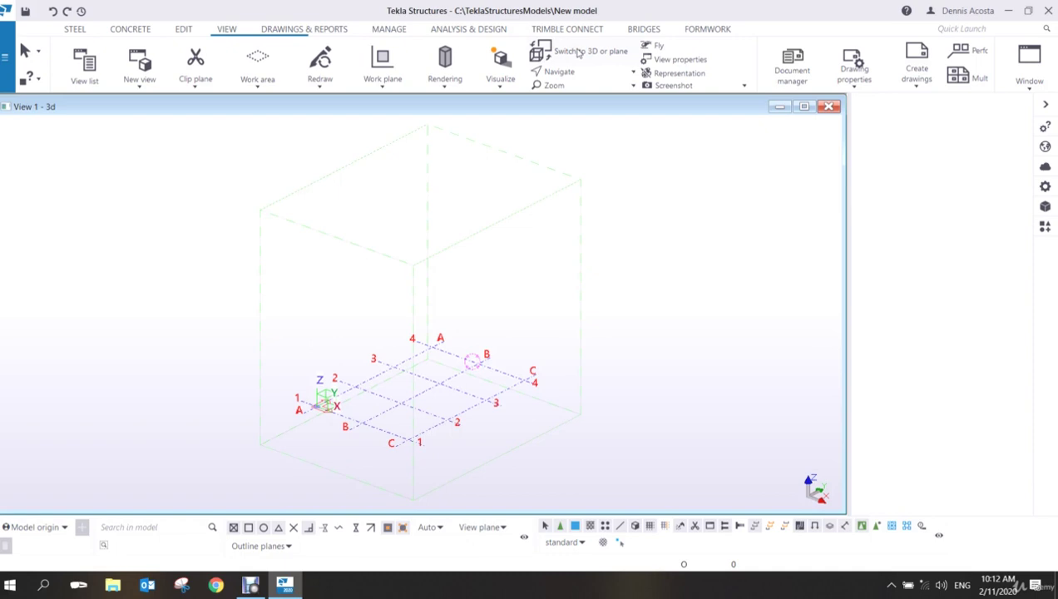
click(579, 52)
click(578, 51)
click(578, 51)
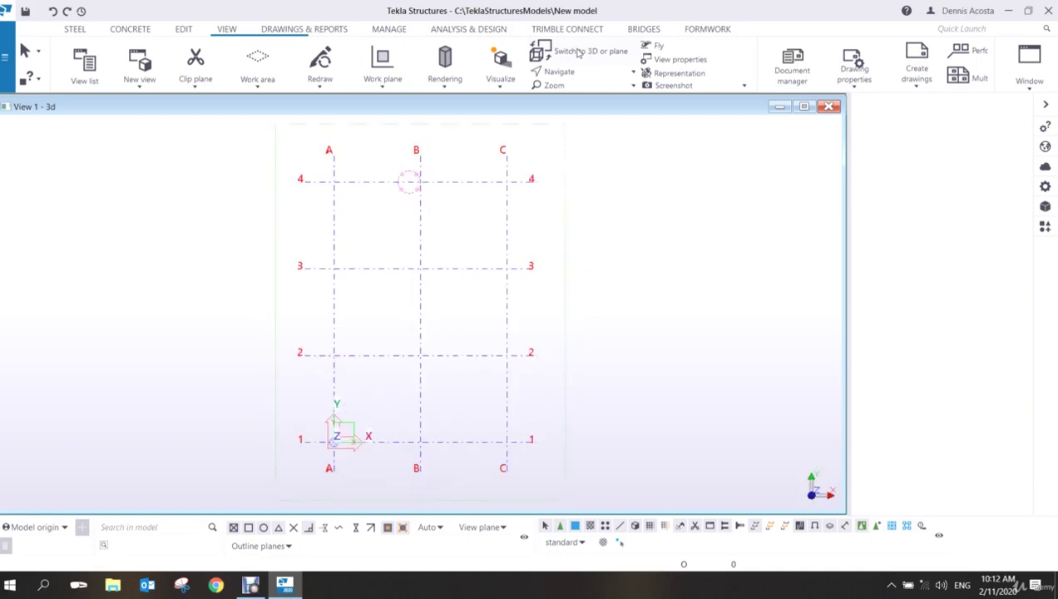
click(579, 52)
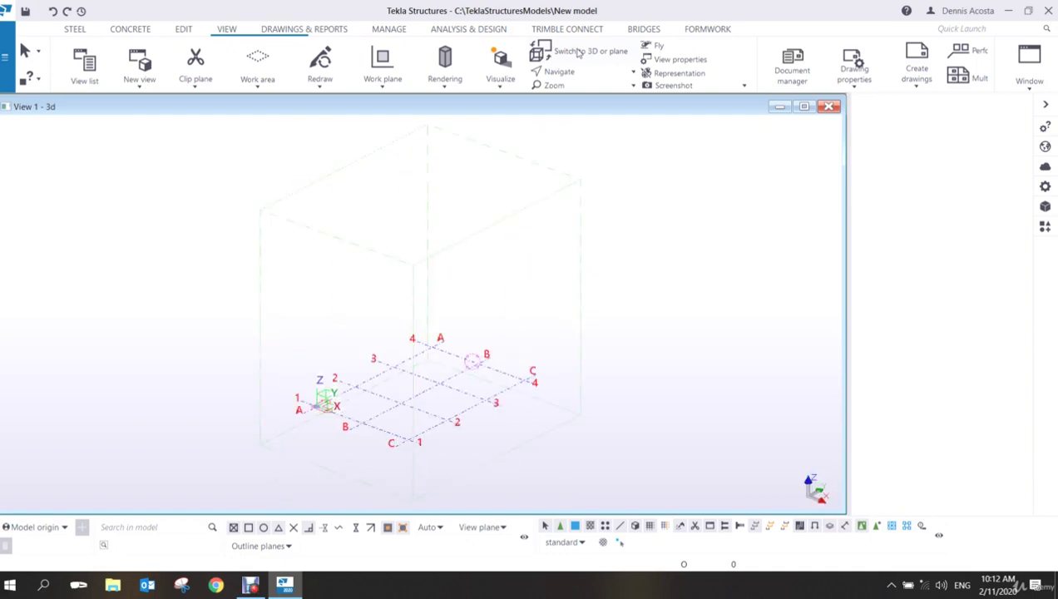
Open the View Properties of the 3d view, set its angle to Plane and modify the view.
double_click(634, 261)
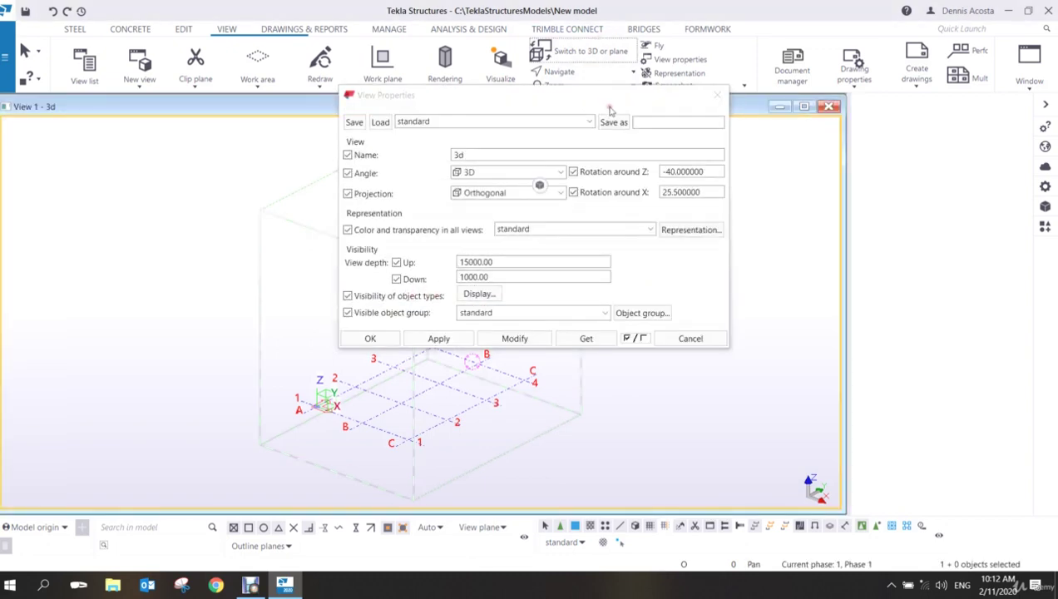
drag(609, 98, 699, 104)
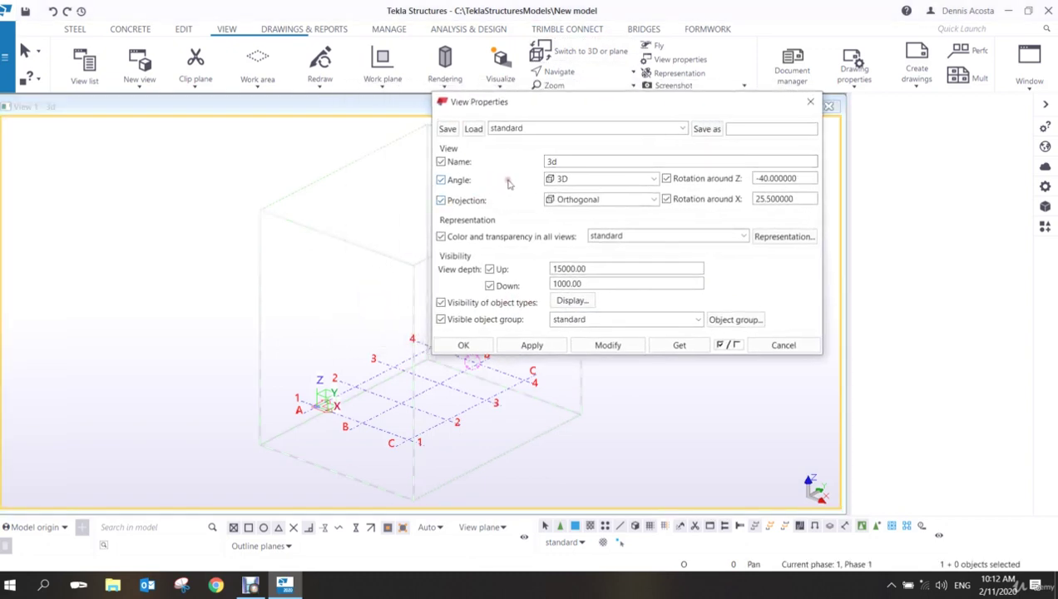
click(590, 179)
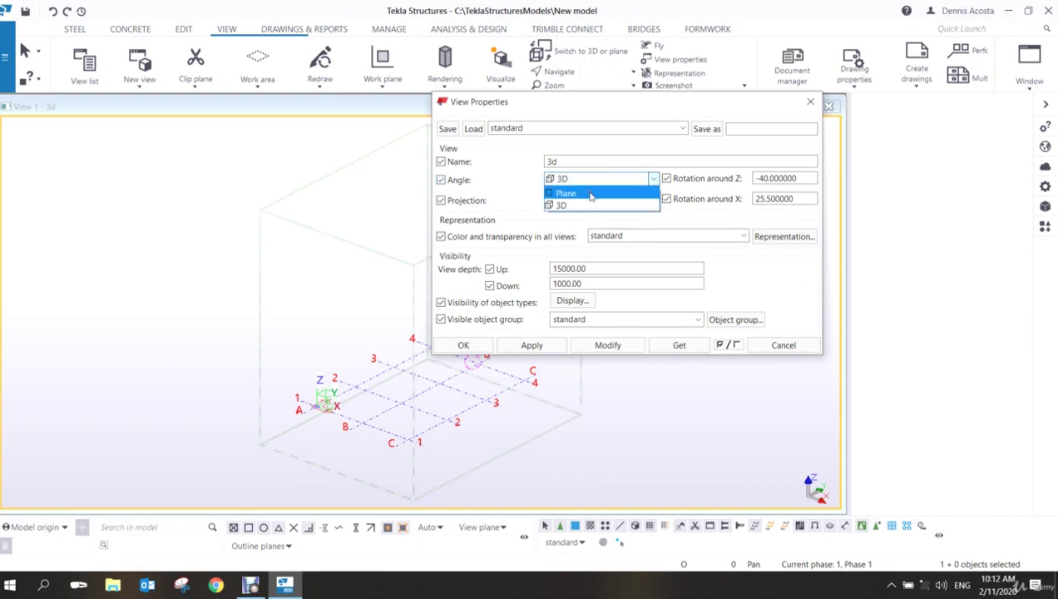
click(591, 194)
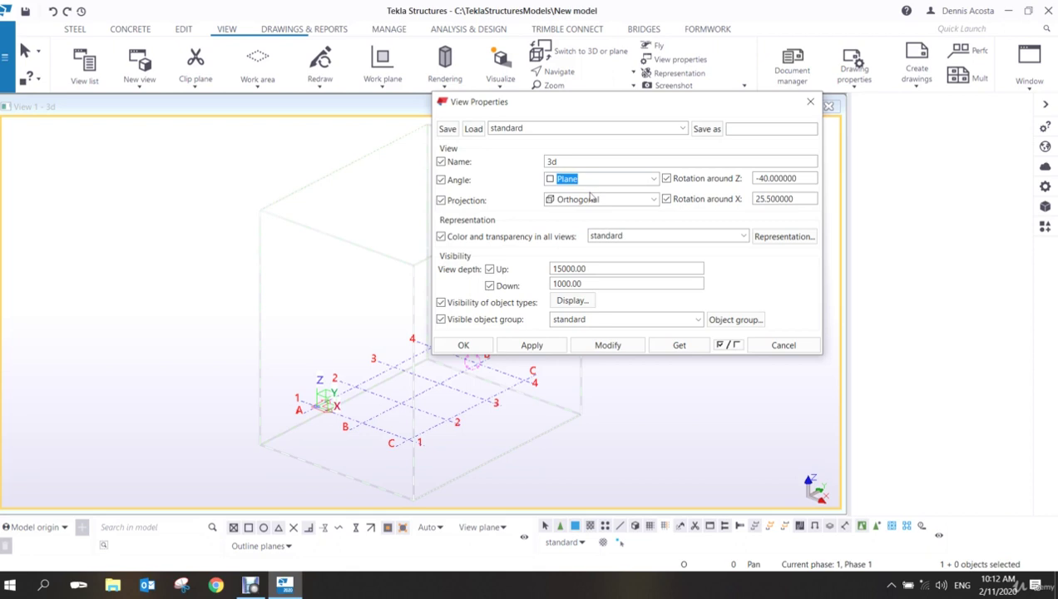
click(608, 346)
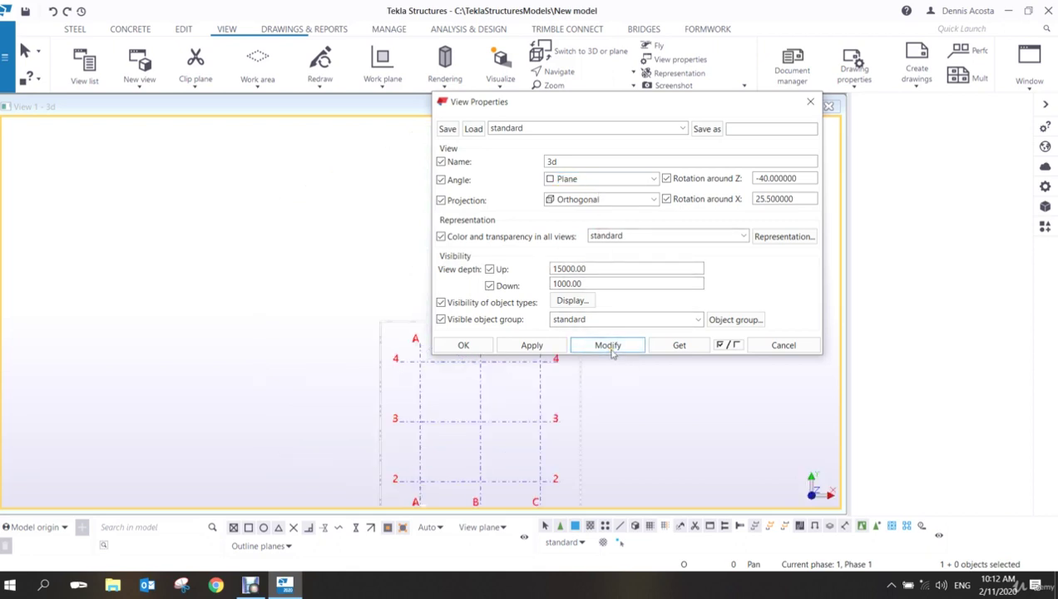
scroll(170, 347, up, 1)
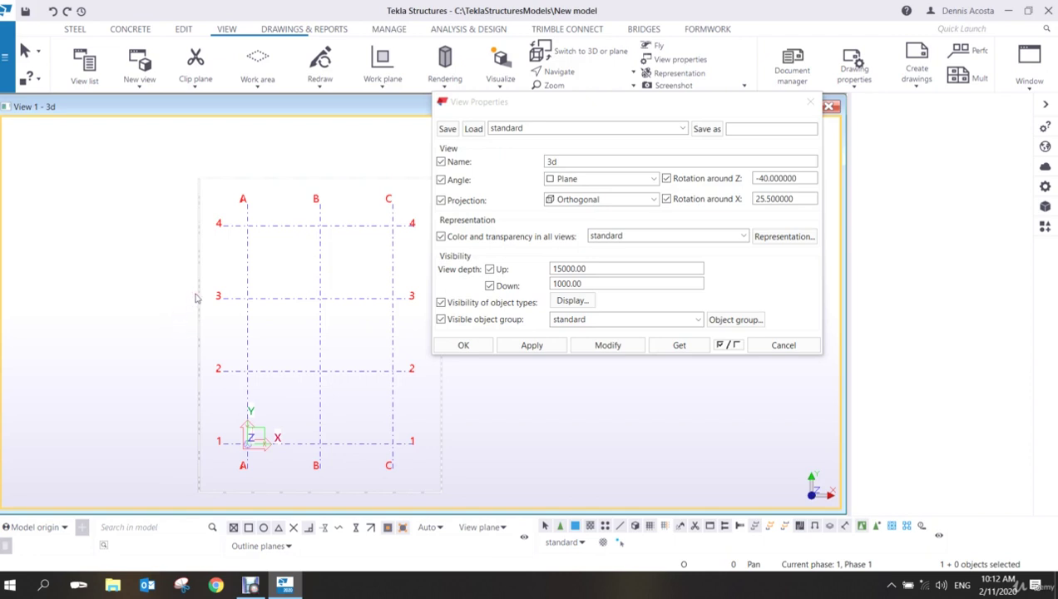
Set the view angle back to 3D in the View Properties and modify the view.
click(653, 179)
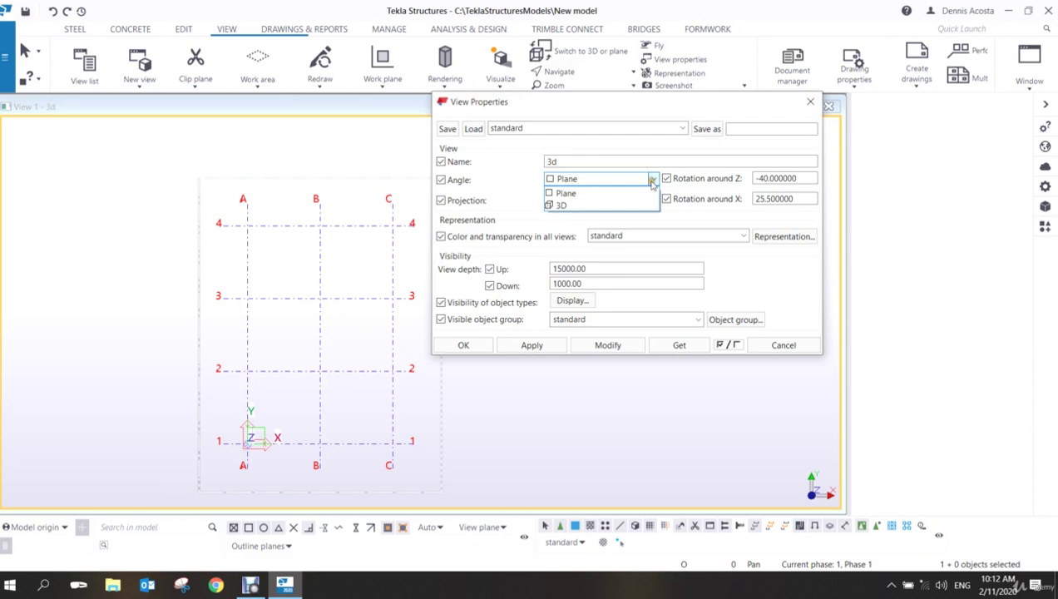
click(600, 205)
click(607, 345)
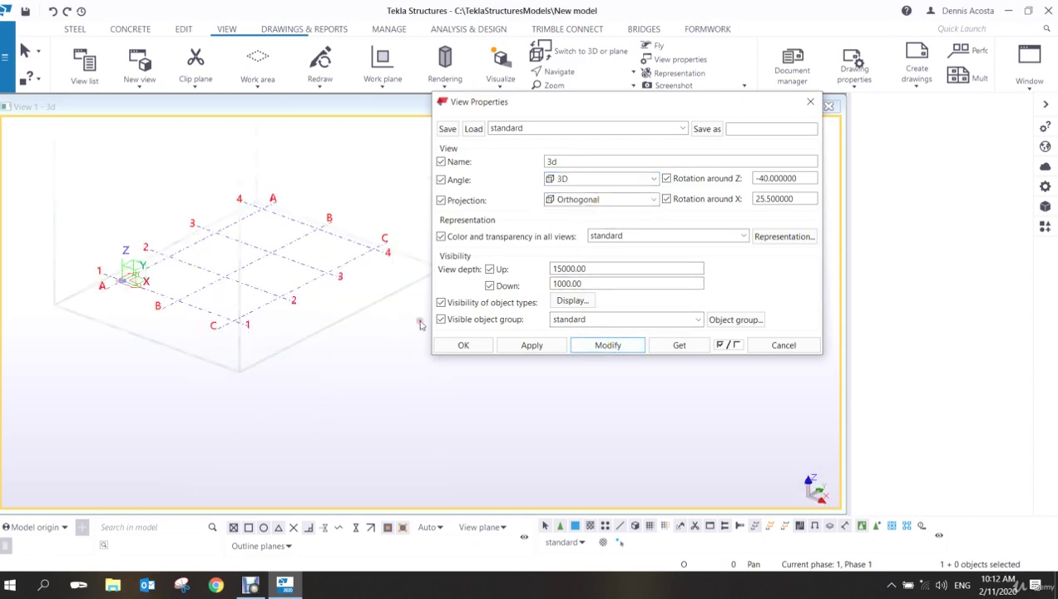
middle_drag(420, 325, 472, 455)
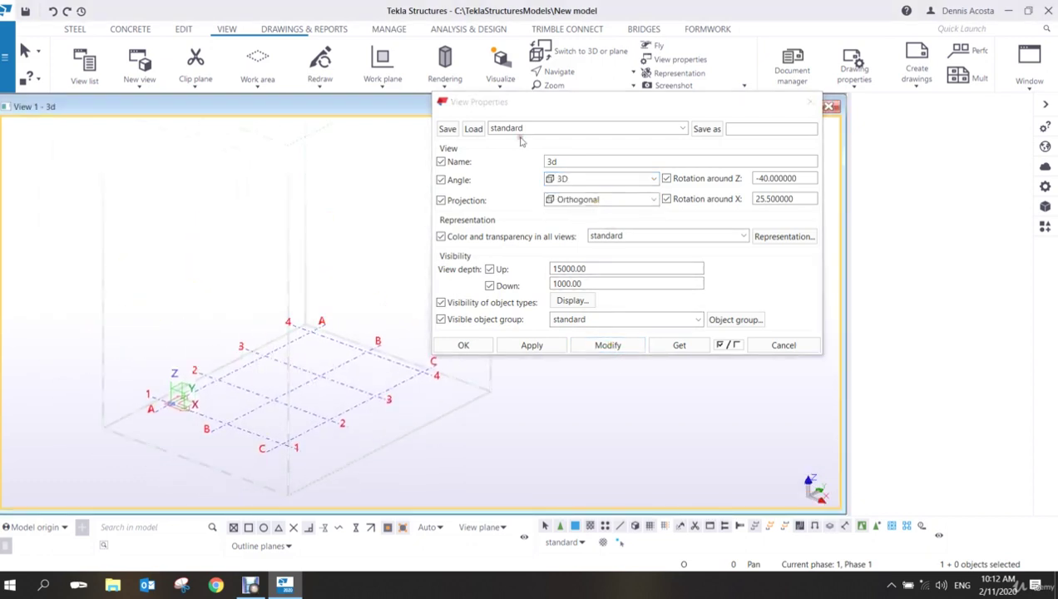
drag(589, 106, 592, 131)
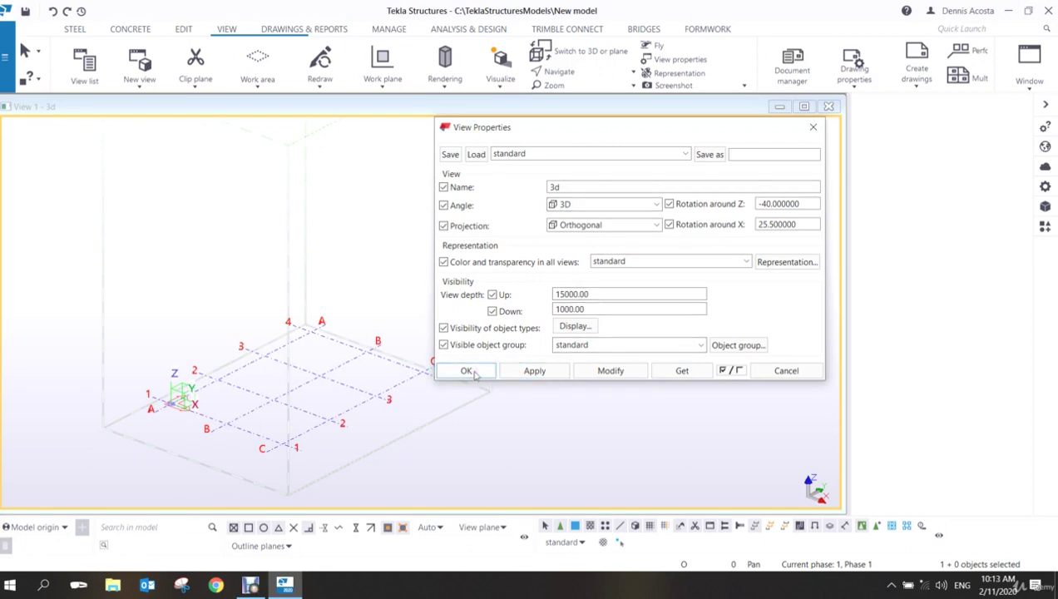
click(610, 371)
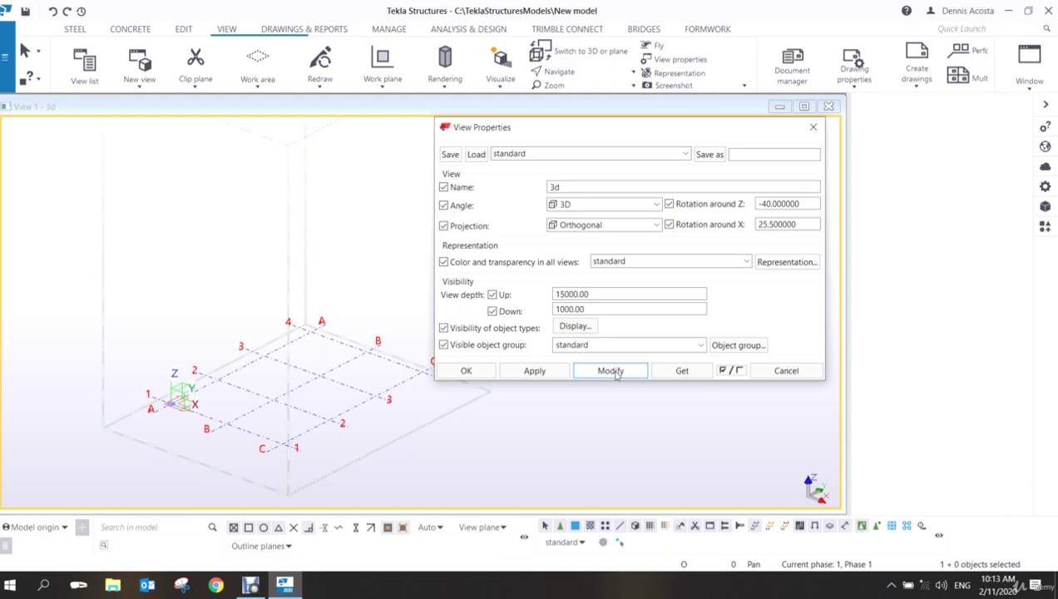
Change the angle of the 3d view to Plane again and modify the view accordingly.
click(623, 209)
click(592, 217)
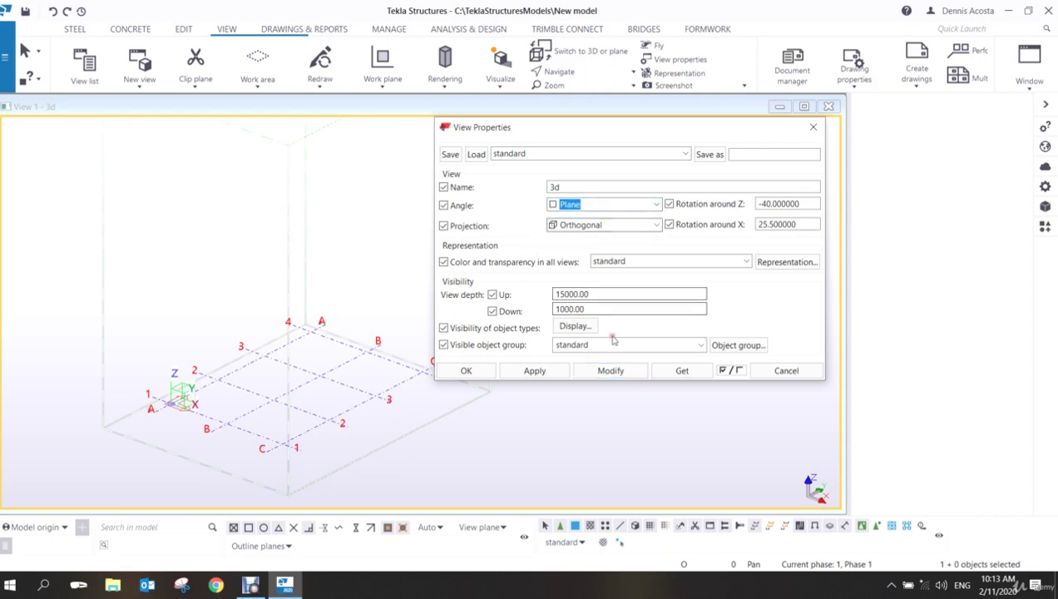
click(611, 371)
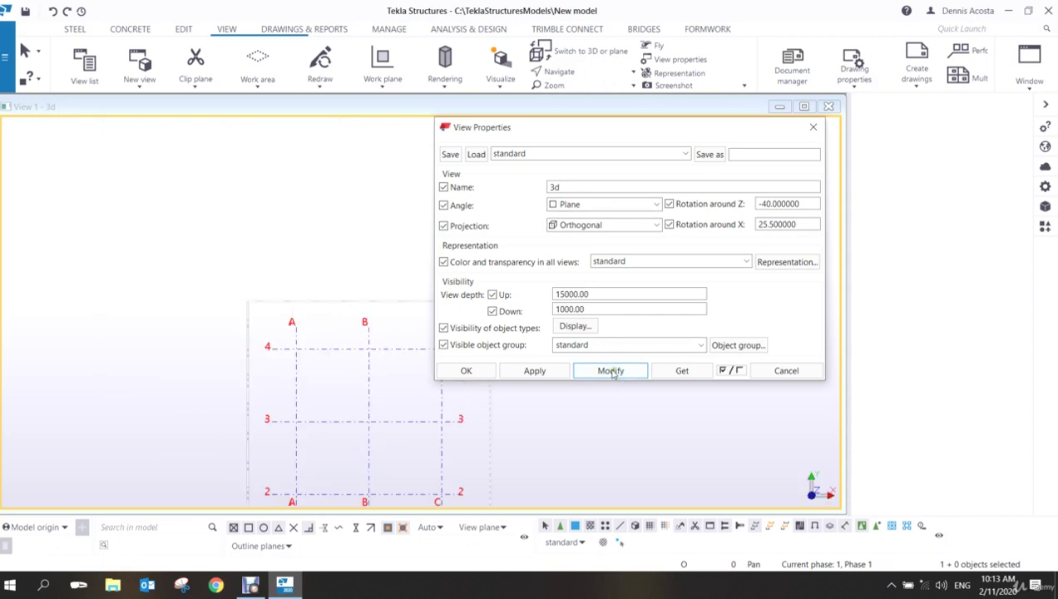
Choose the 3D angle and apply it without modifying the view, and reload the view's current properties into the dialog.
click(641, 205)
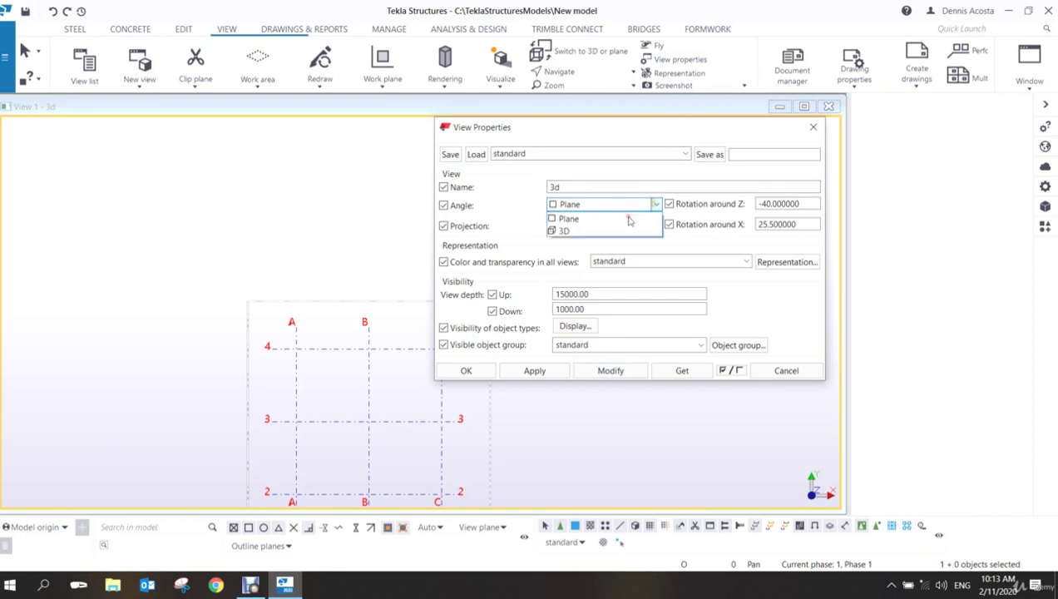
click(619, 231)
click(536, 371)
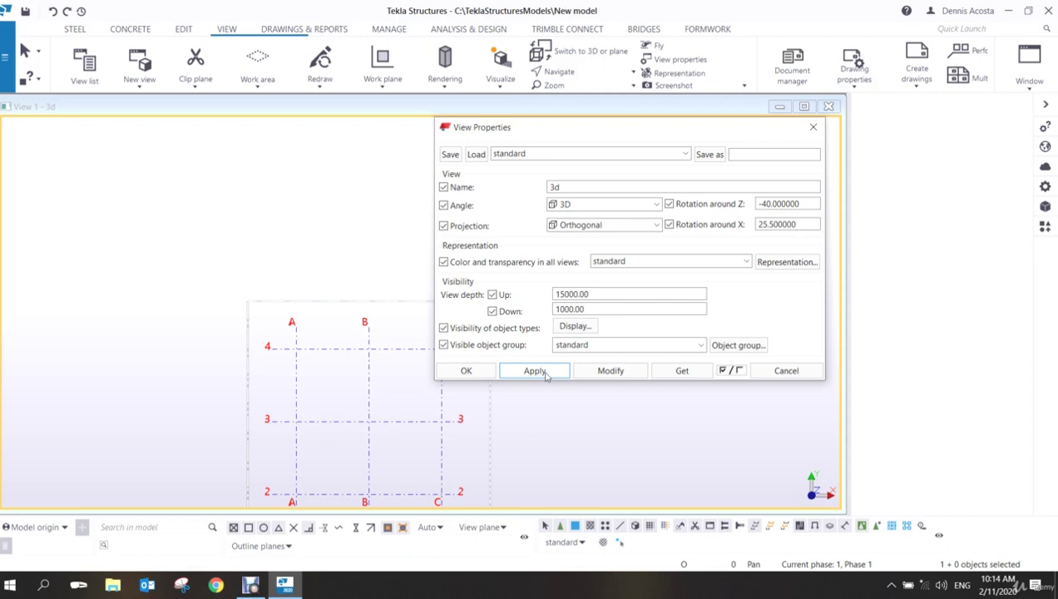
click(517, 368)
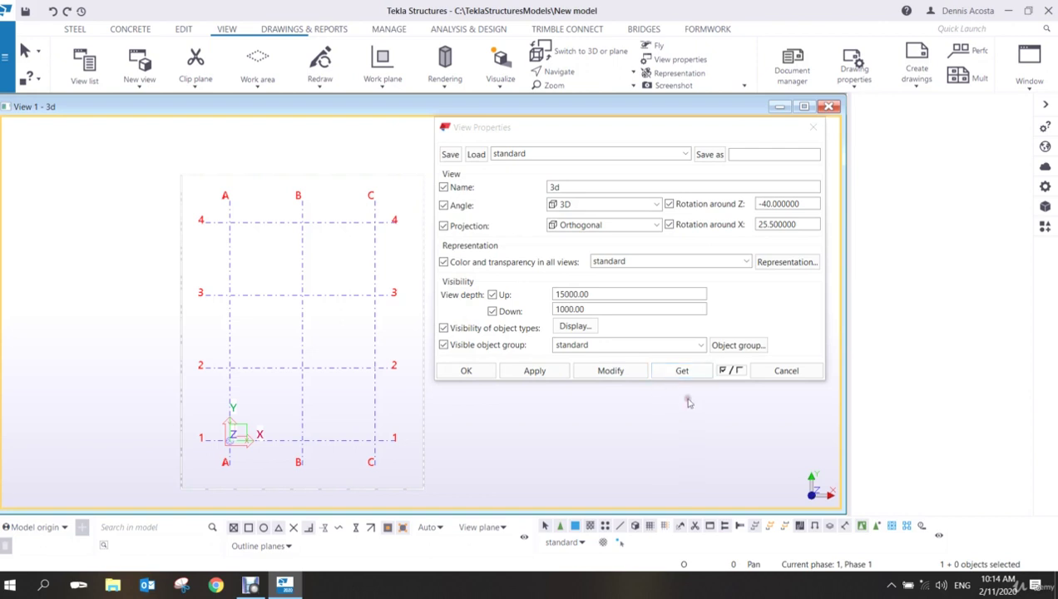
scroll(358, 392, up, 2)
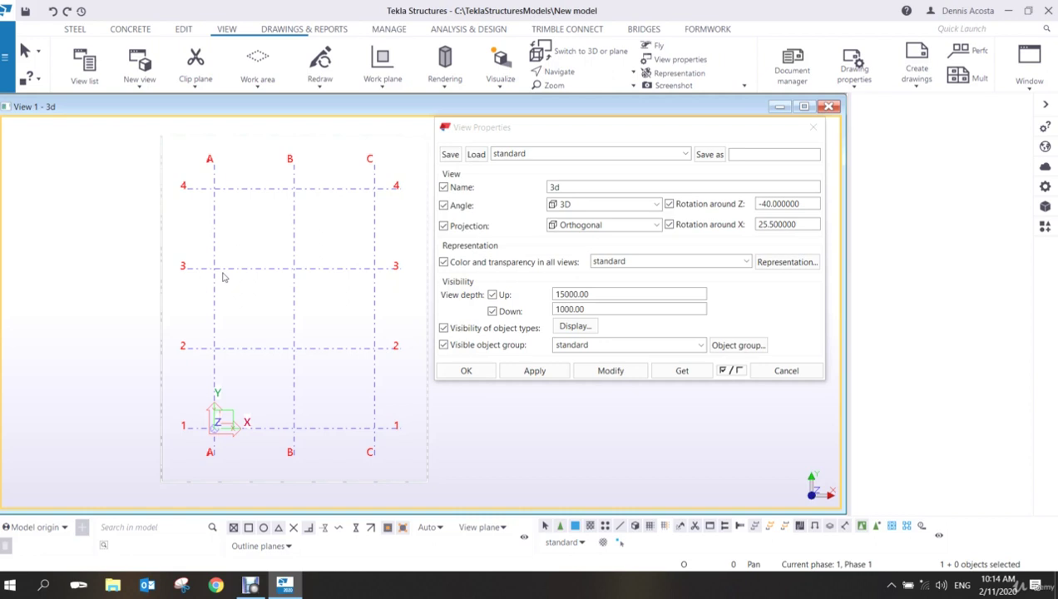
click(683, 376)
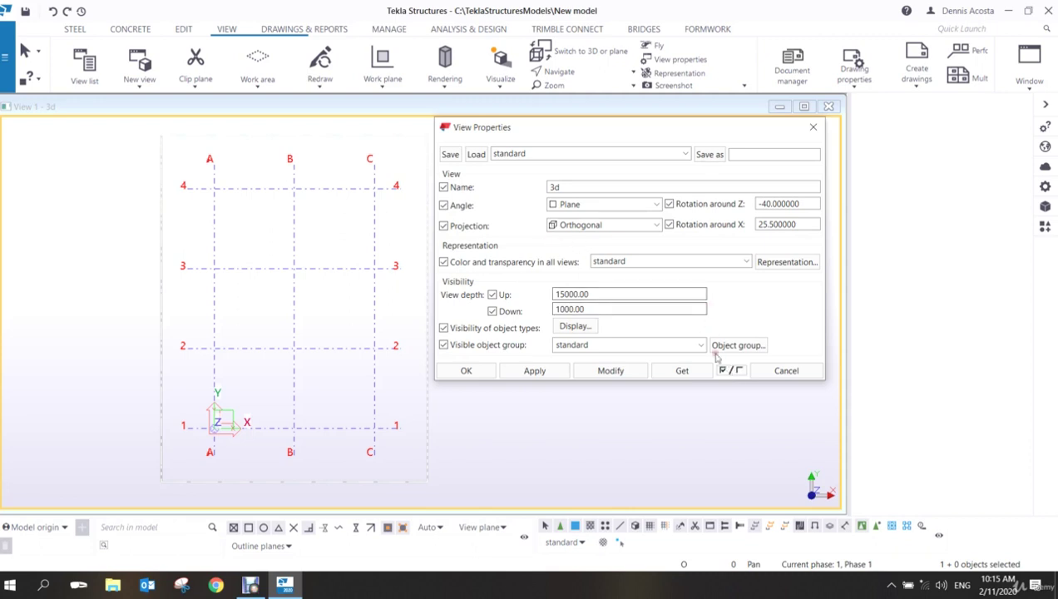
Toggle all property checkboxes off and on, and try to modify the view with angle 3D while the Angle property is unchecked.
click(733, 372)
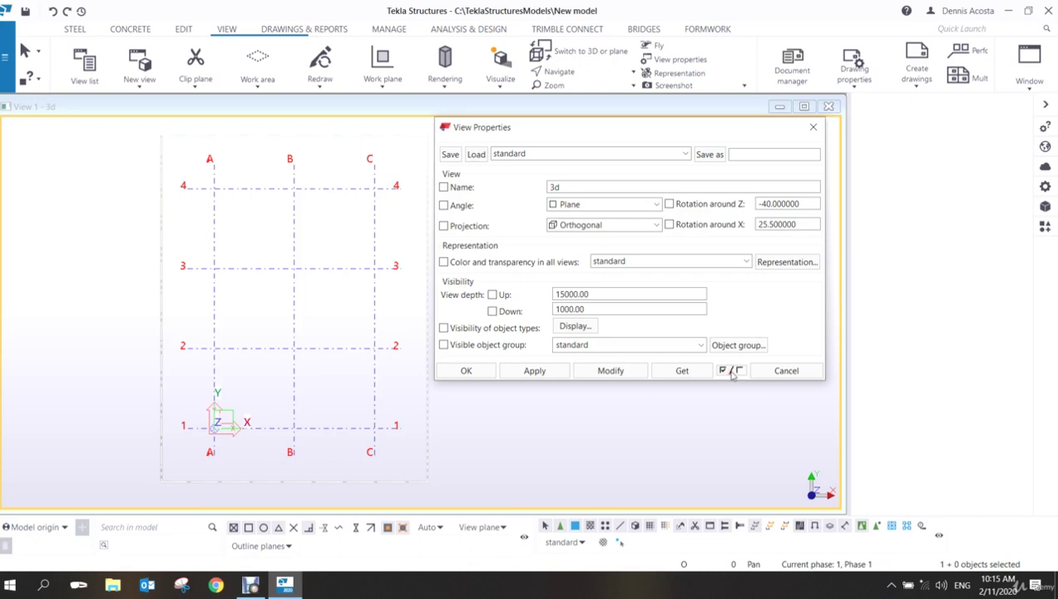
click(731, 372)
click(444, 205)
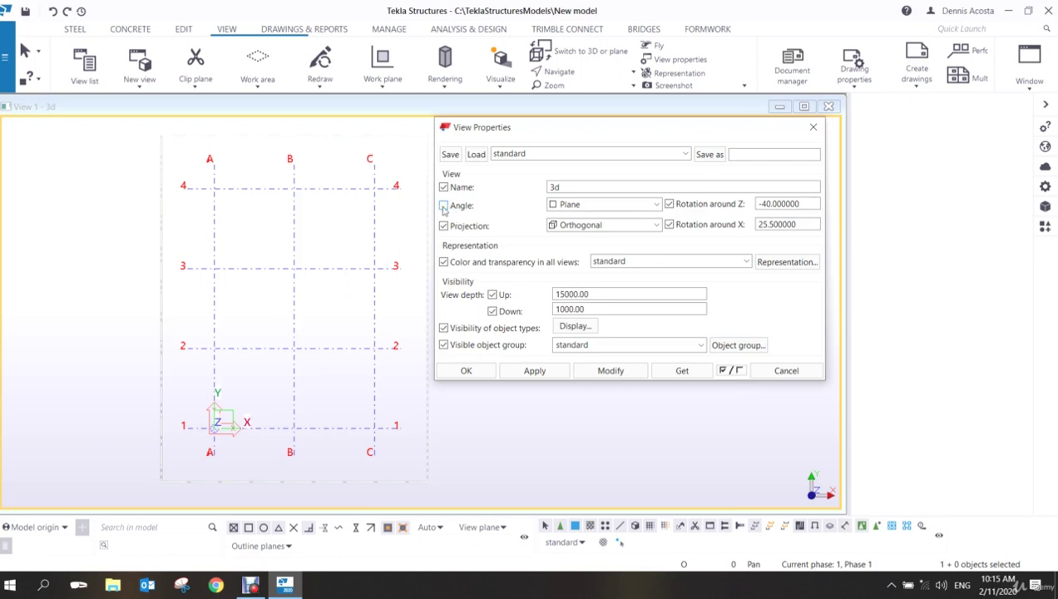
click(594, 204)
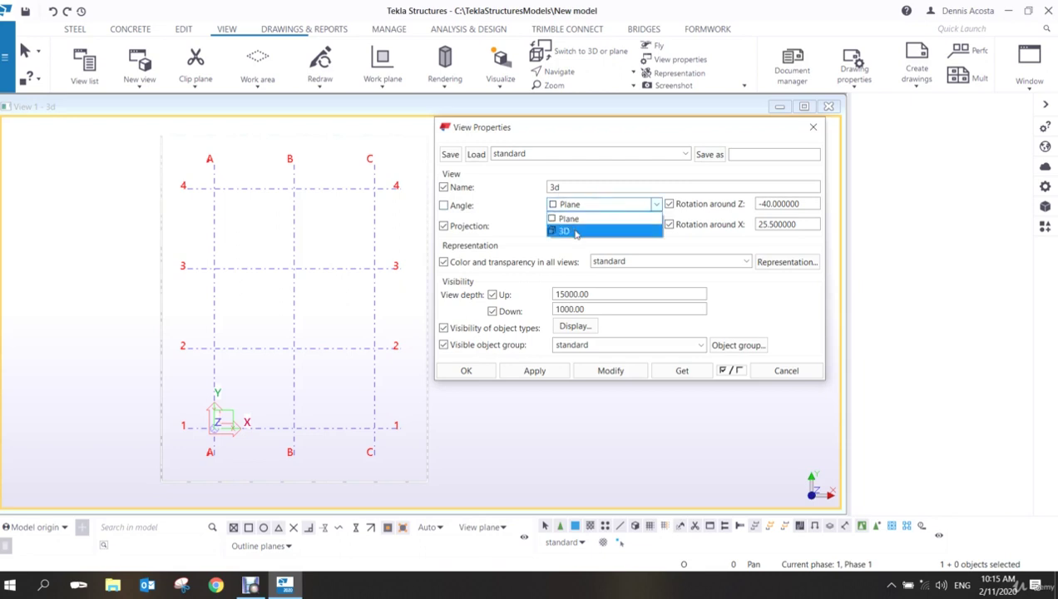
click(576, 231)
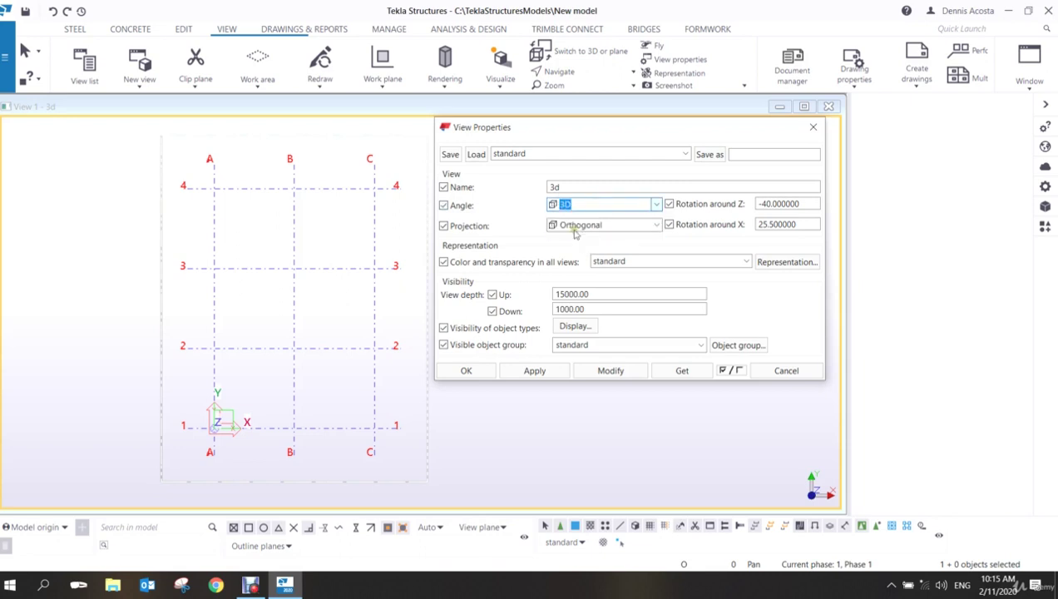
click(444, 206)
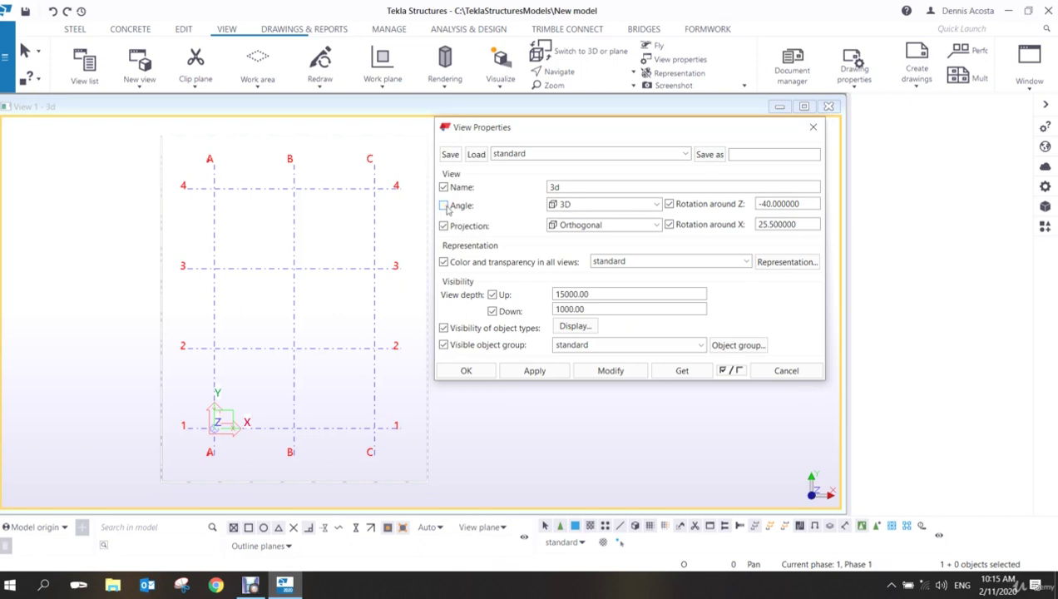
click(610, 371)
Uncheck every view property except Angle and modify the view to 3D.
click(732, 371)
click(445, 207)
click(610, 371)
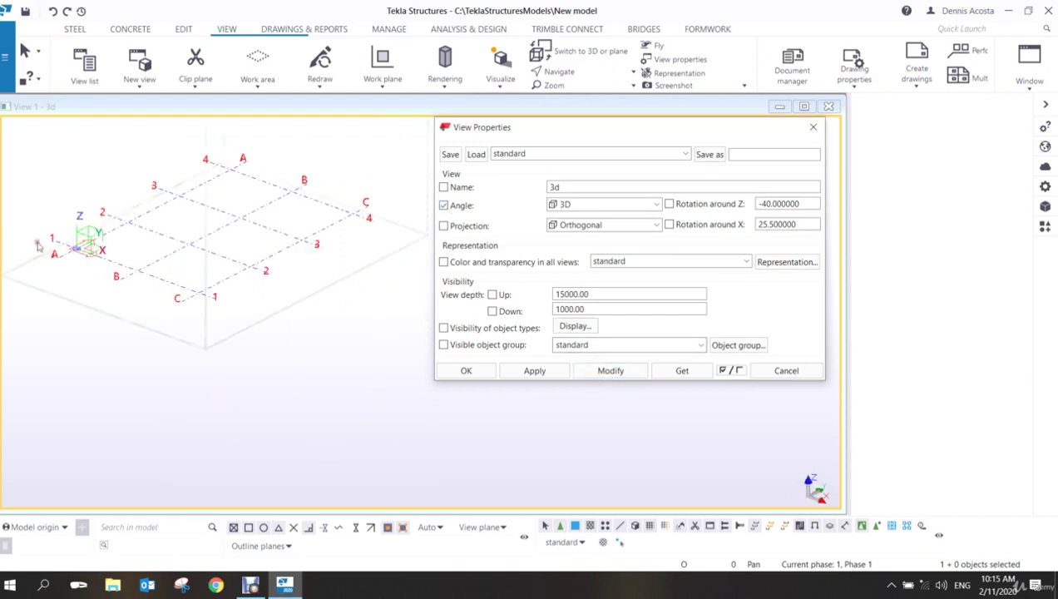
middle_drag(39, 244, 88, 308)
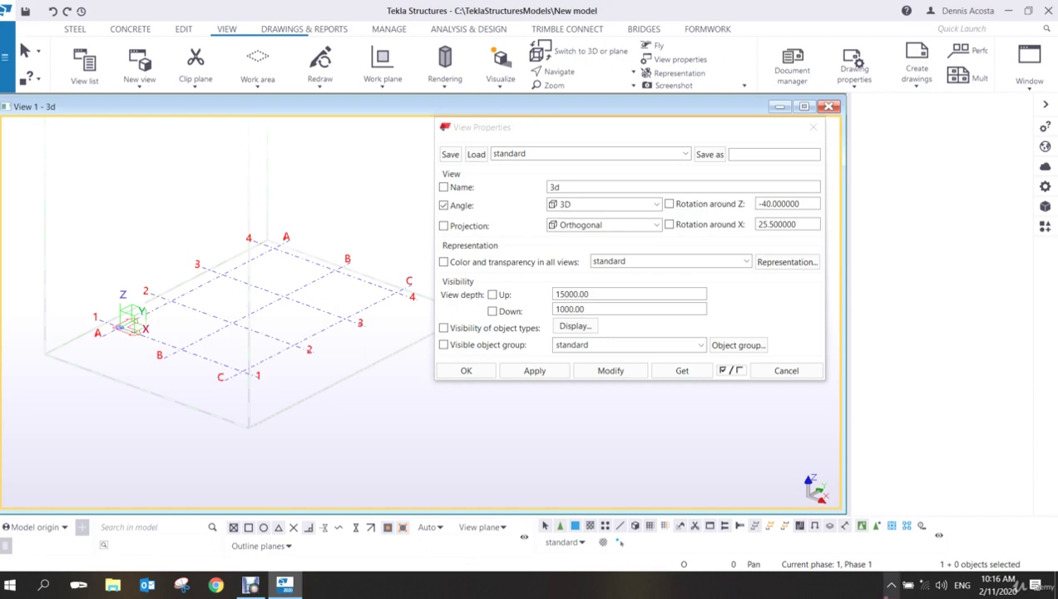
Close the View Properties and switch the view to plane.
click(786, 372)
ctrl+middle_drag(477, 328, 563, 323)
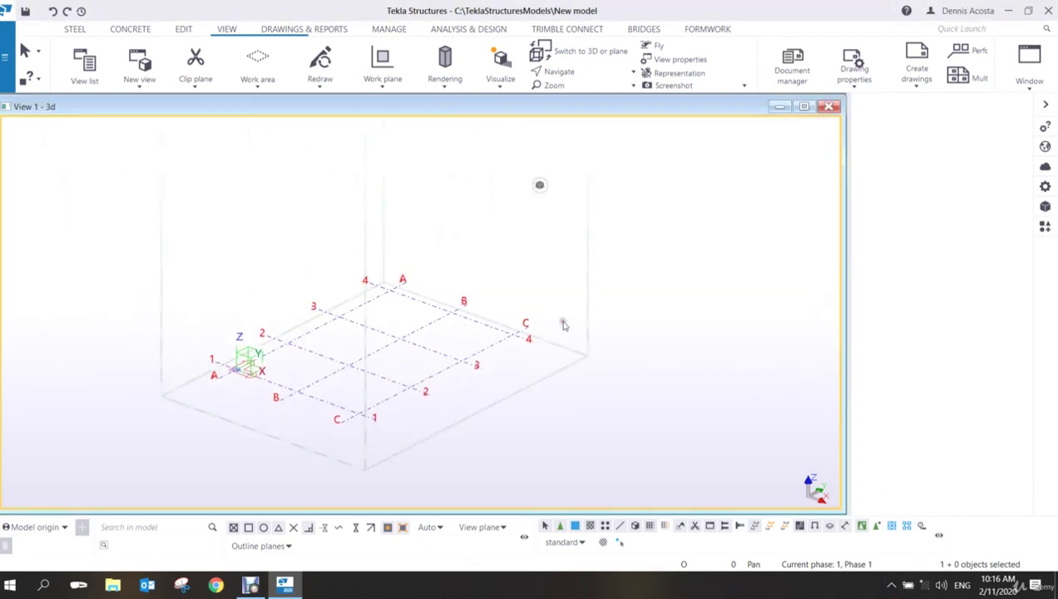
key(ctrl+p)
scroll(503, 350, up, 3)
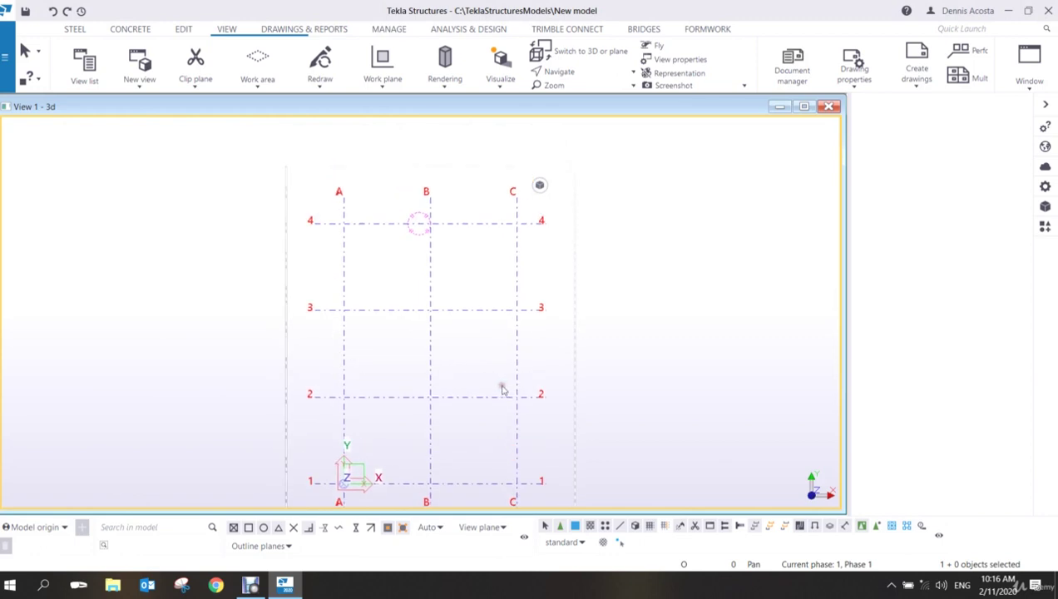
scroll(476, 374, down, 1)
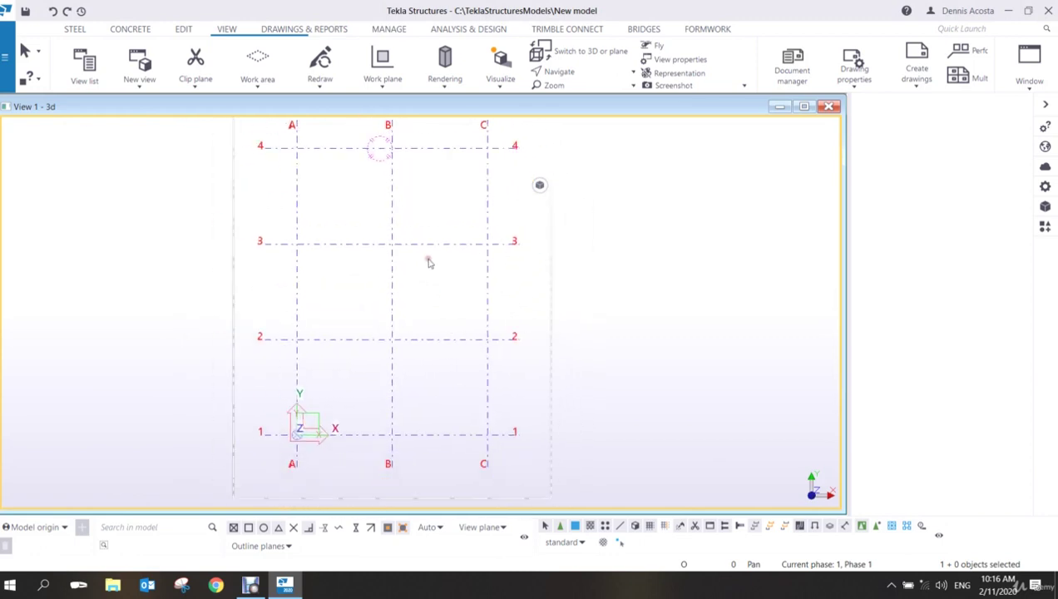
Open the properties of the rectangular grid and widen the property pane.
middle_drag(477, 262, 462, 281)
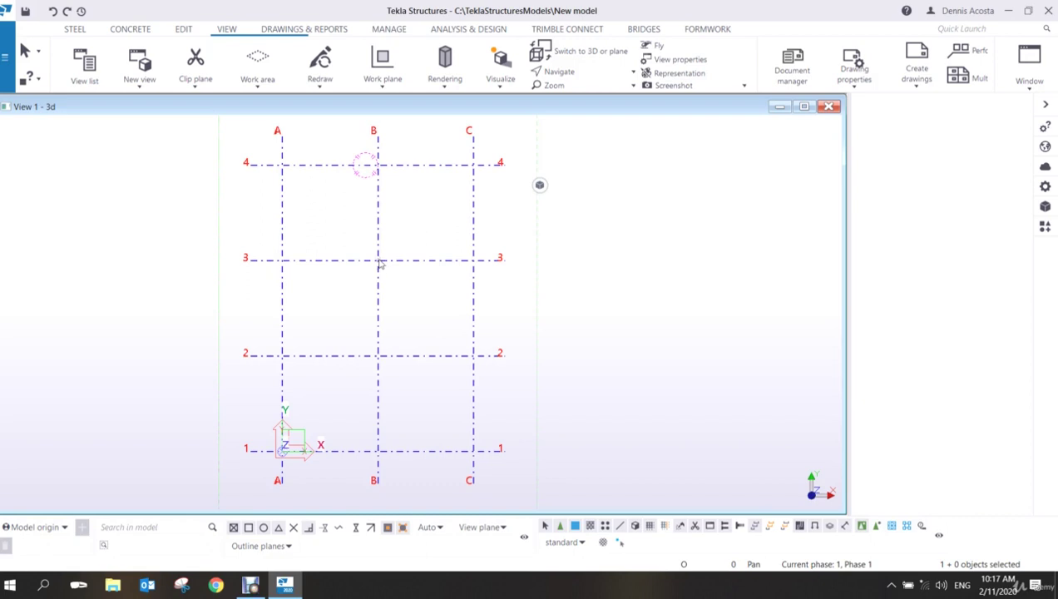
double_click(380, 265)
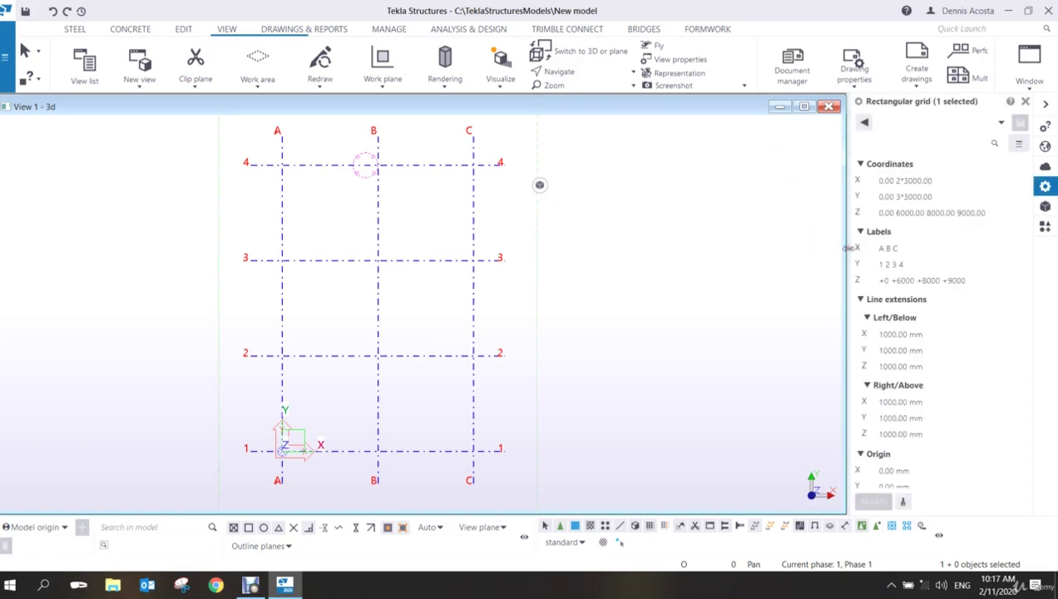
drag(851, 248, 804, 254)
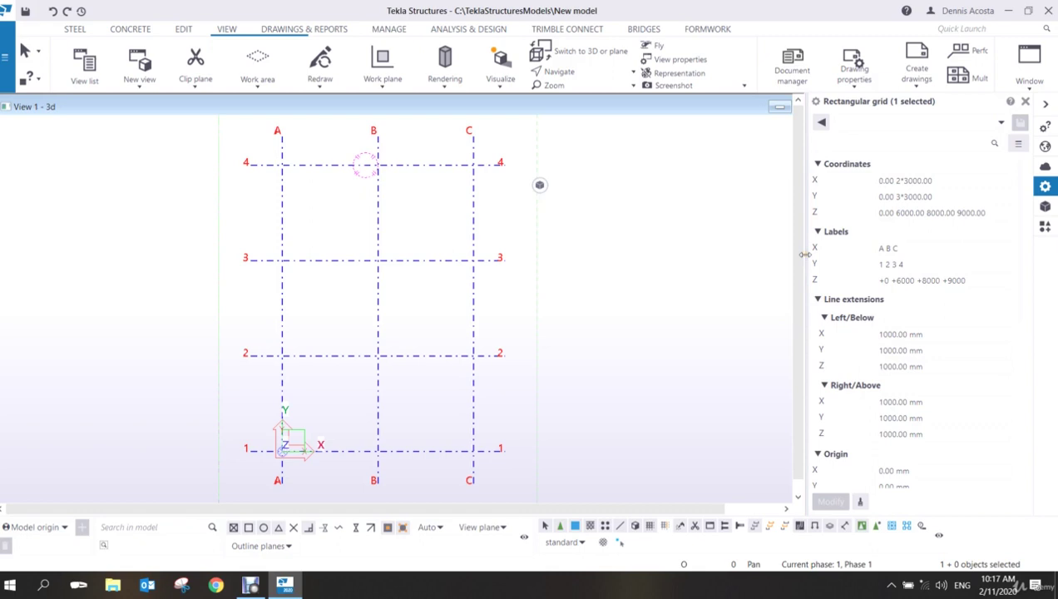
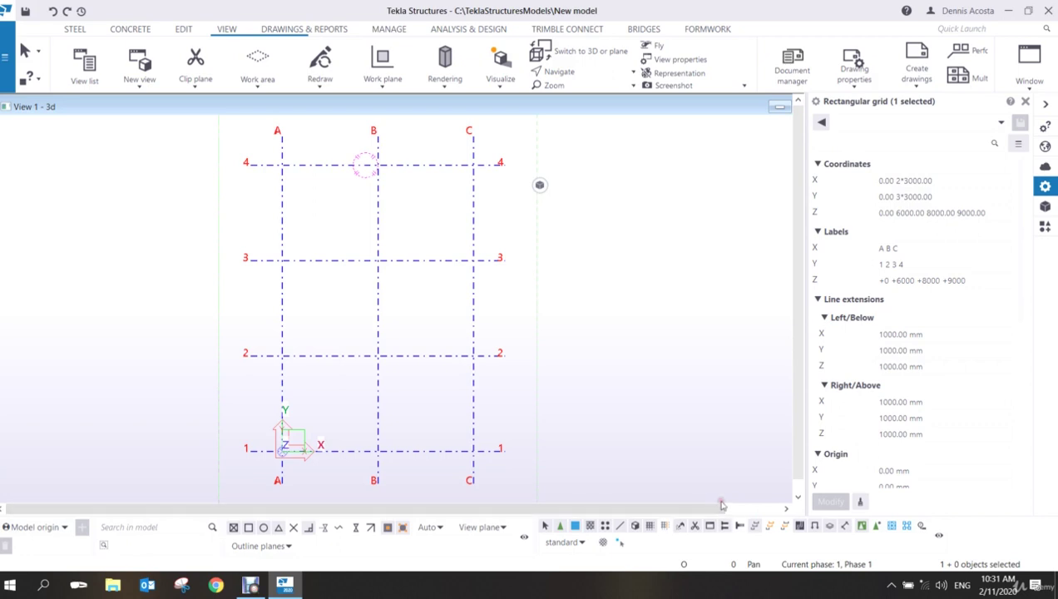
middle_drag(717, 498, 701, 499)
mouse_move(630, 435)
middle_down()
mouse_move(612, 440)
mouse_move(640, 448)
middle_up()
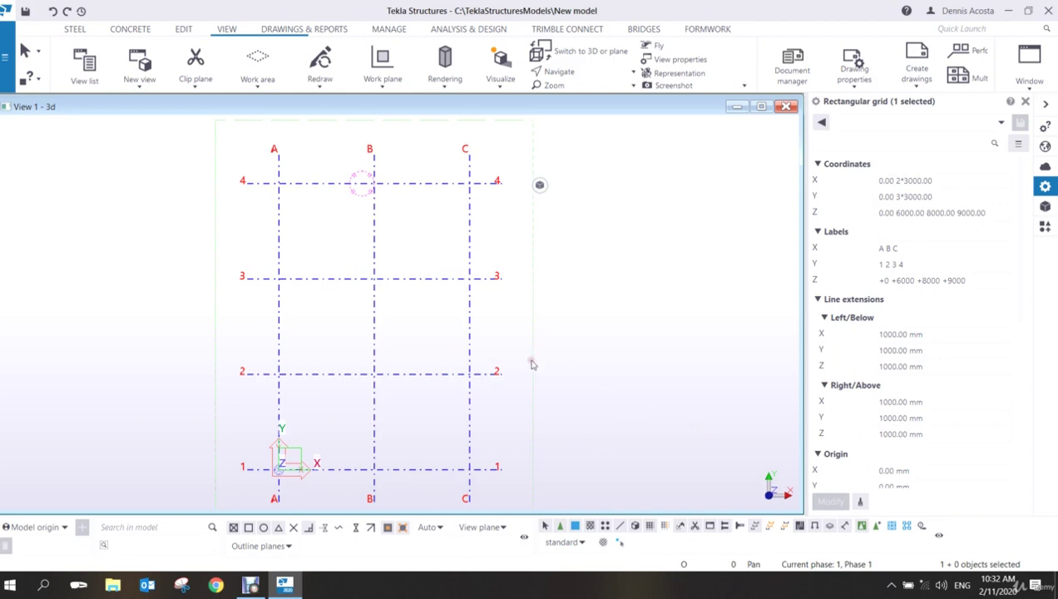
middle_drag(469, 379, 501, 384)
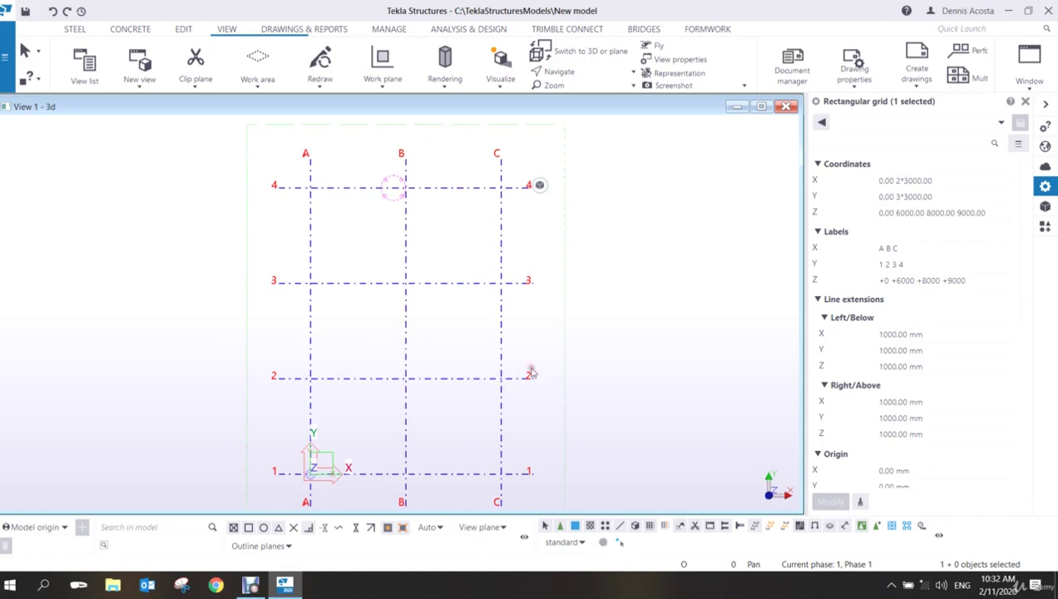
middle_drag(515, 369, 532, 346)
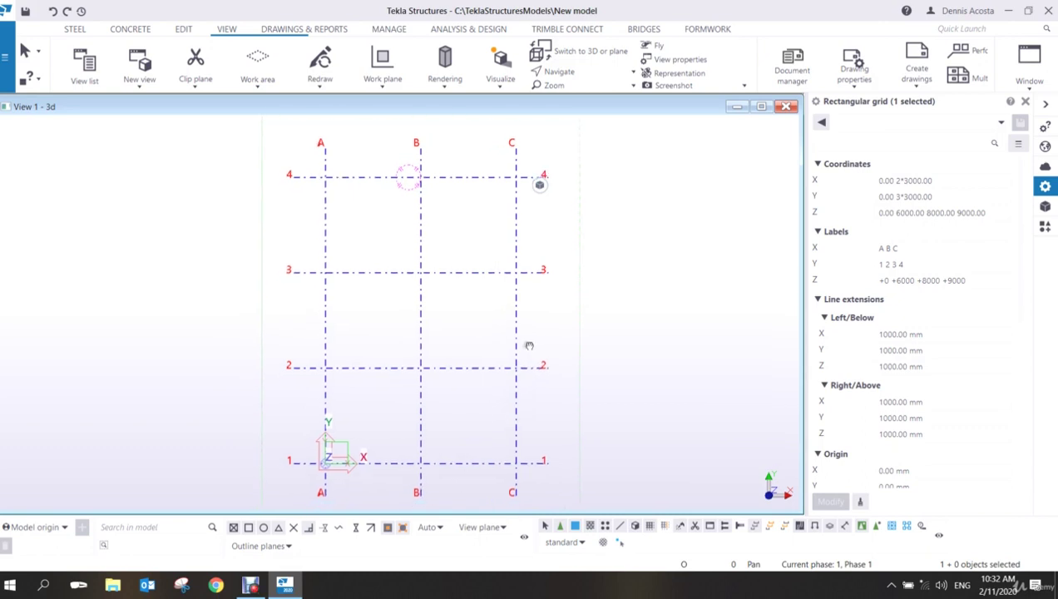
click(547, 306)
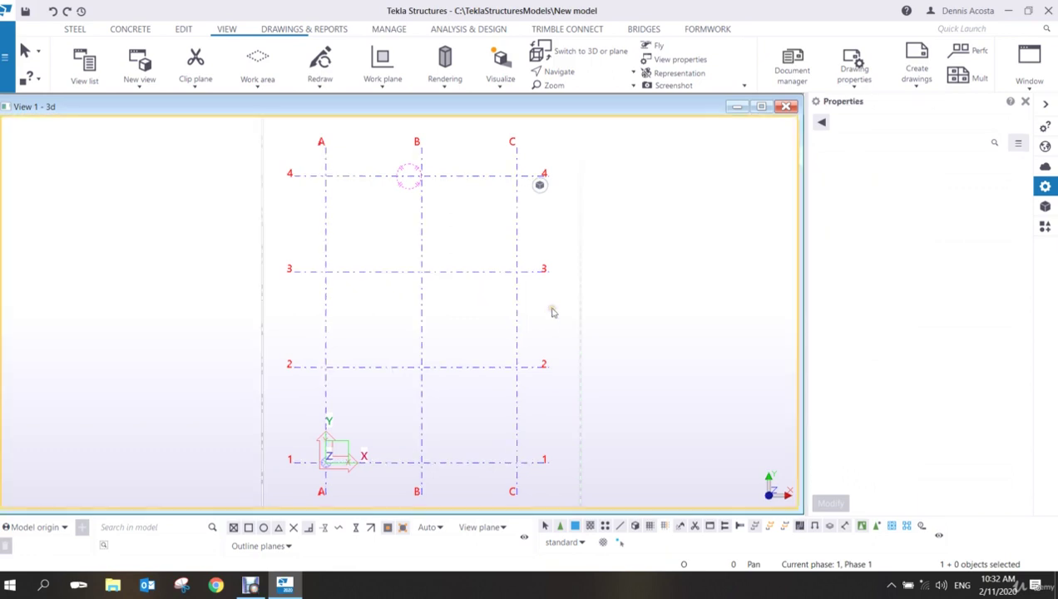
click(517, 272)
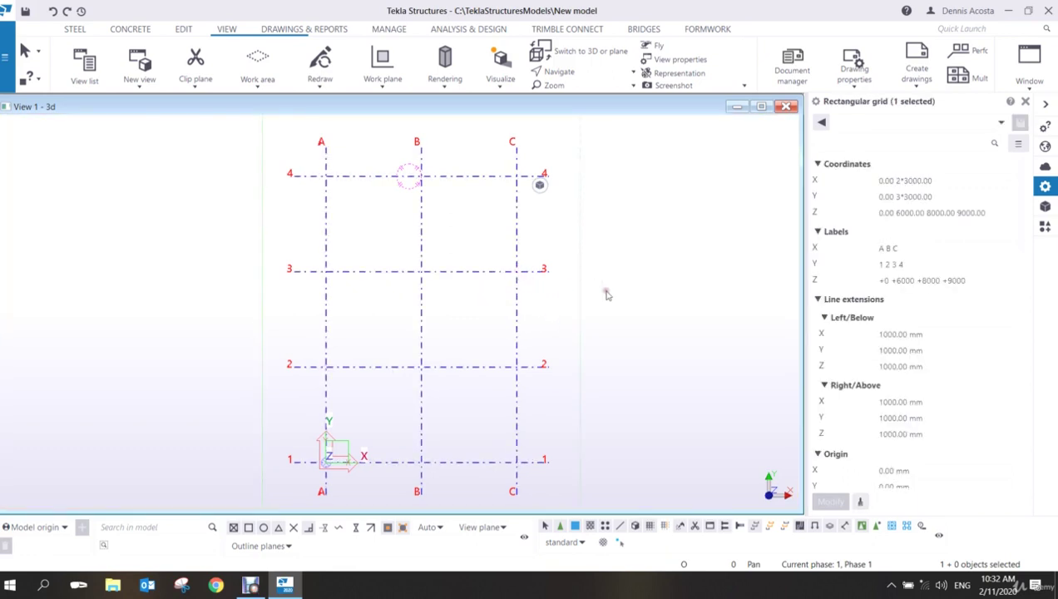
middle_drag(604, 293, 578, 304)
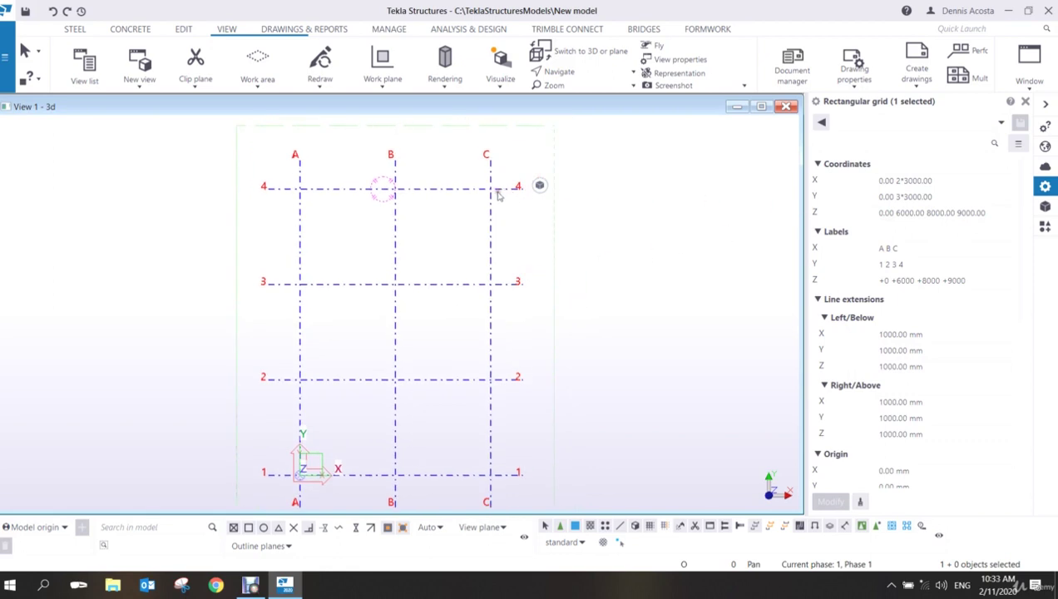
click(961, 181)
text(0)
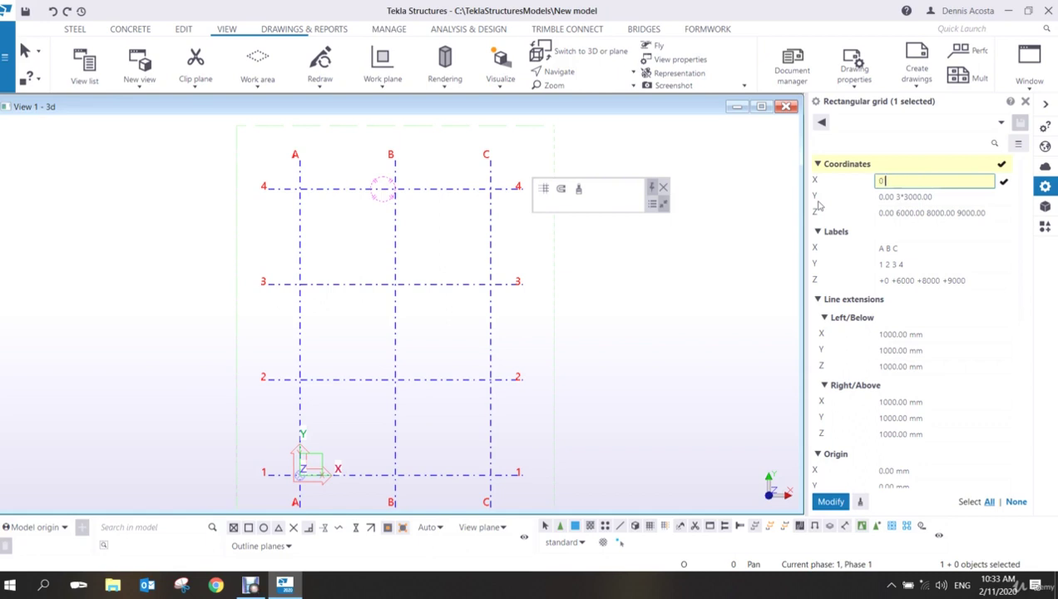
text( 5000 5000 2*4000)
click(957, 198)
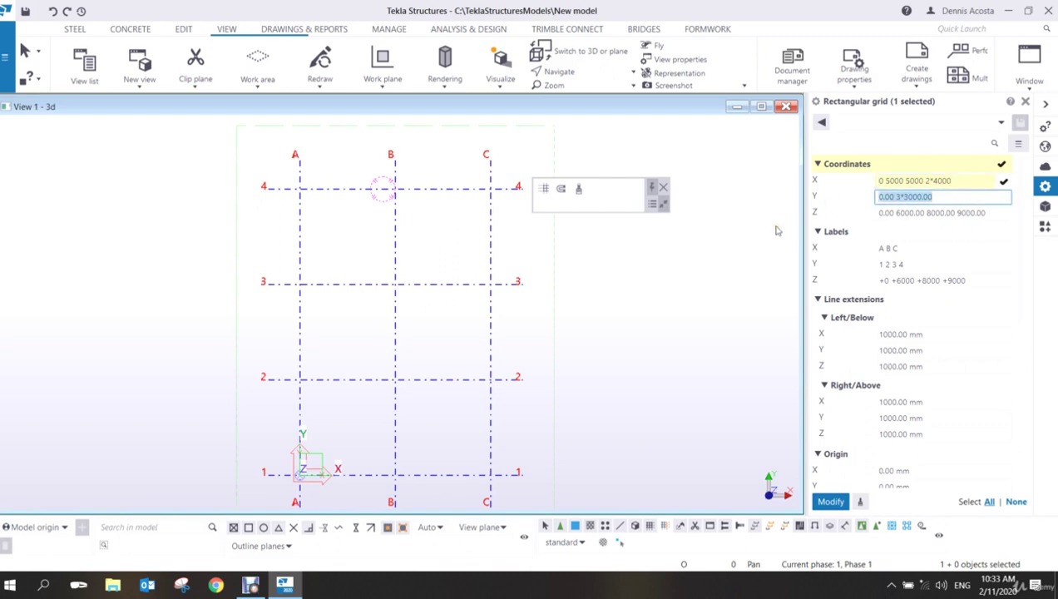
key(BackSpace)
text(0 5000)
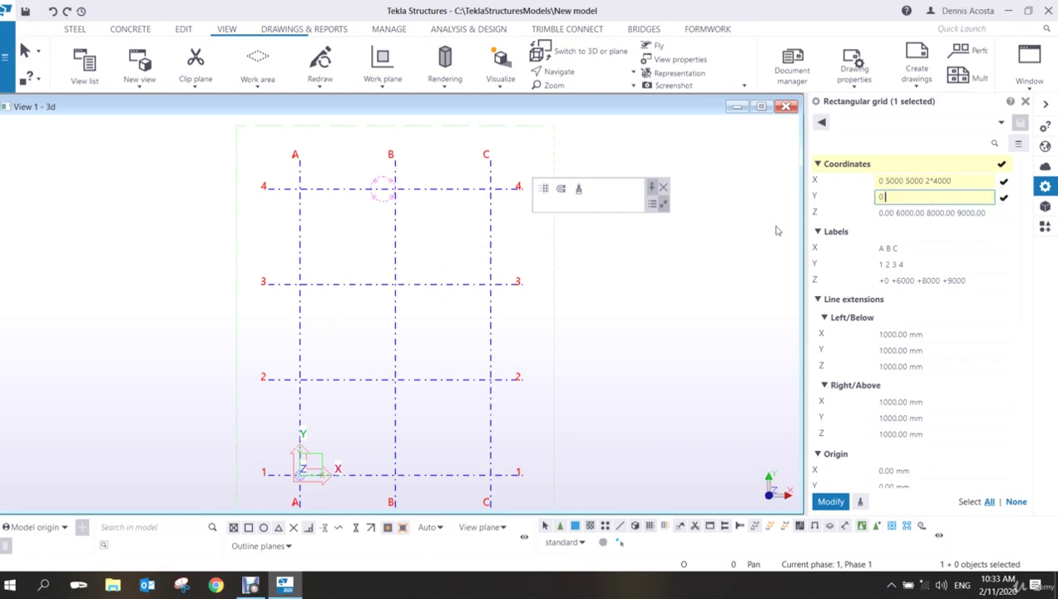
text( 6000 5000)
key(Tab)
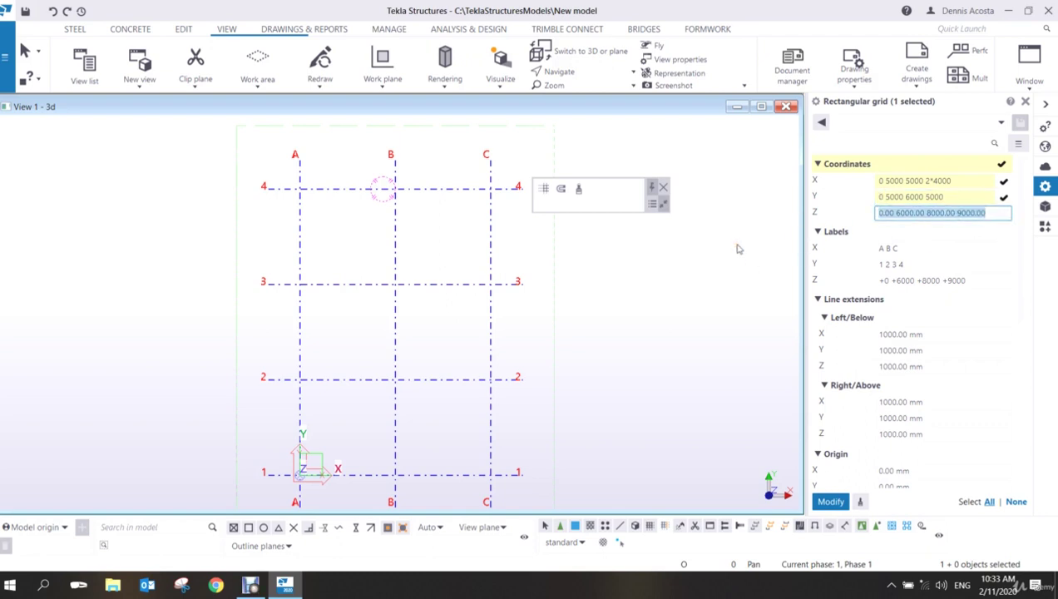
text(0 350)
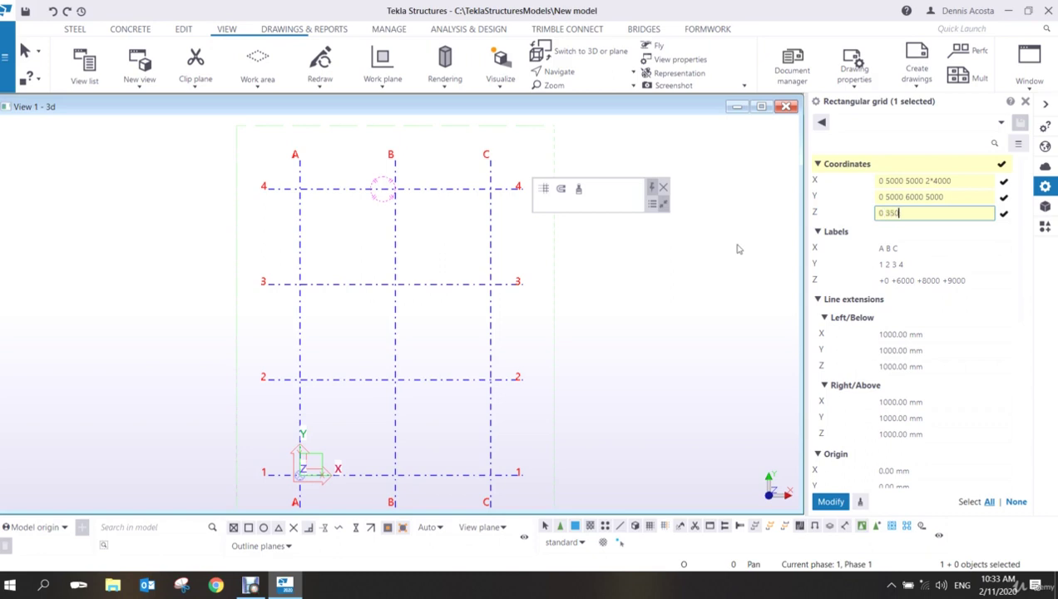
text(0.65)
text(00)
text( 9500)
Label the grid lines 1.1 1.2 1.3 1.4 1.5 in X and A1 A2 A3 A4 in Y.
click(907, 247)
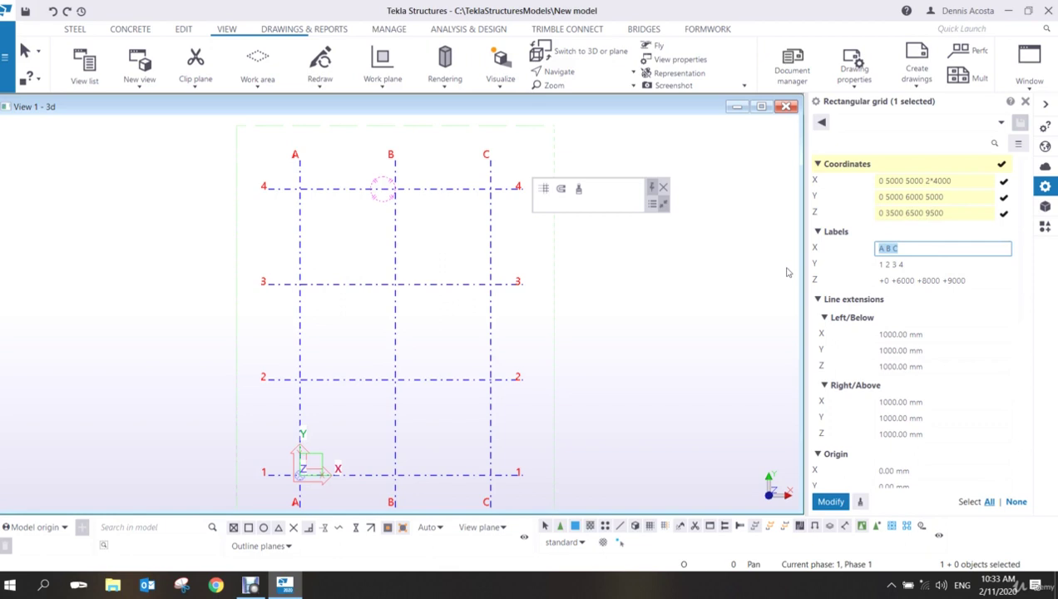
text(1.1 1.2 1.3 1)
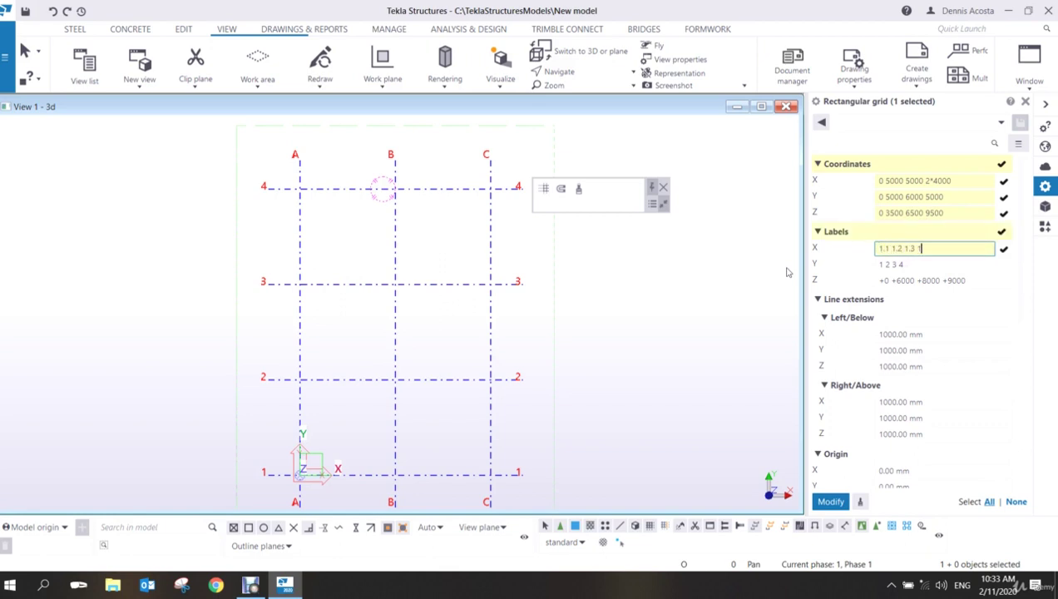
text(.4 1.5)
key(Tab)
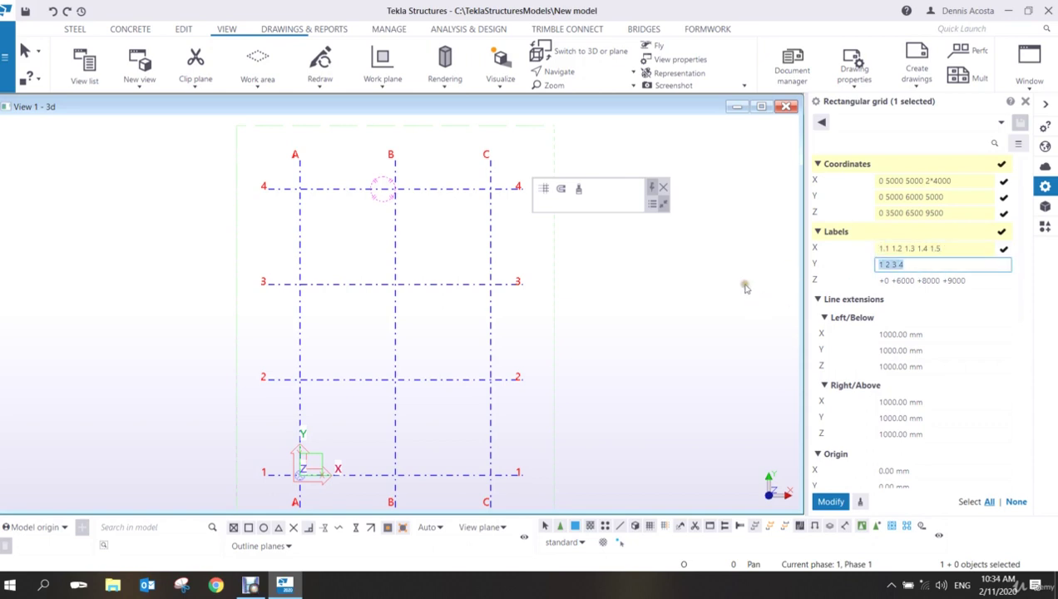
text(A1 A2 A3 A4)
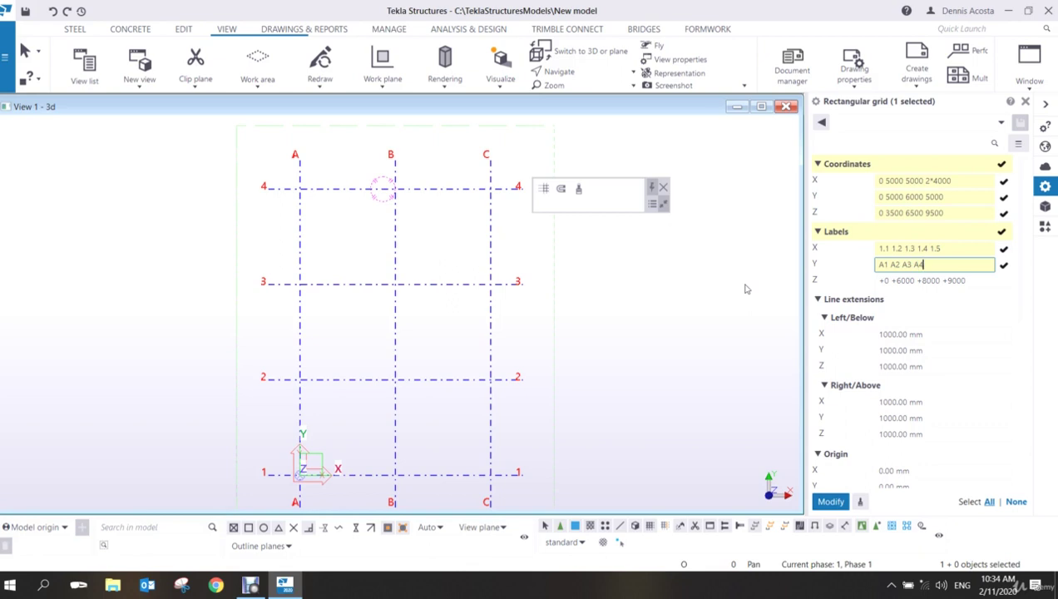
Set the grid's Z labels to FFL "1ST FLOOR" "2ND FLOOR" ROOF and apply all changes to the grid.
key(Tab)
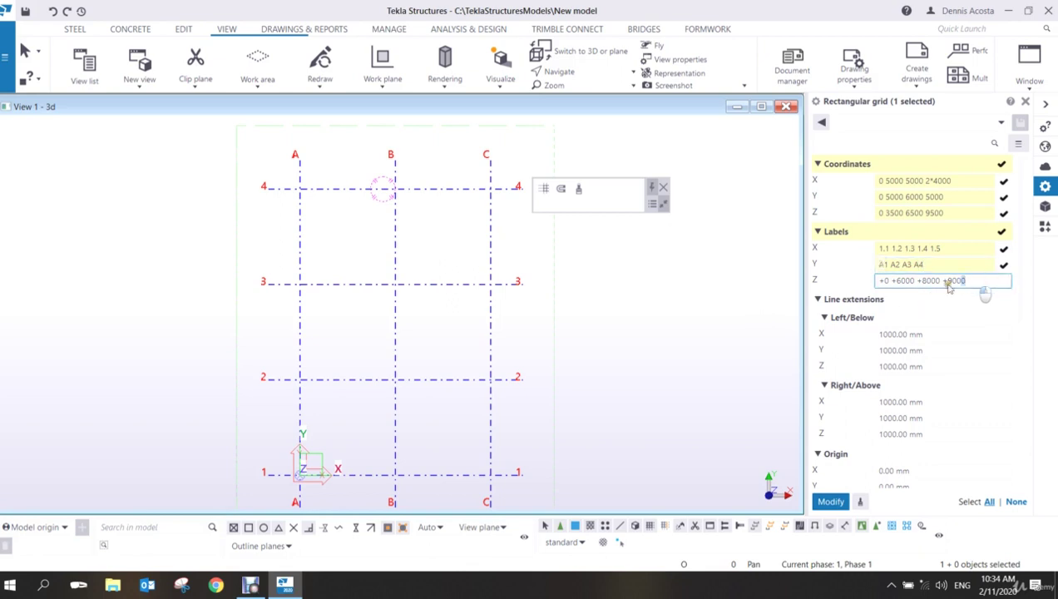
click(838, 301)
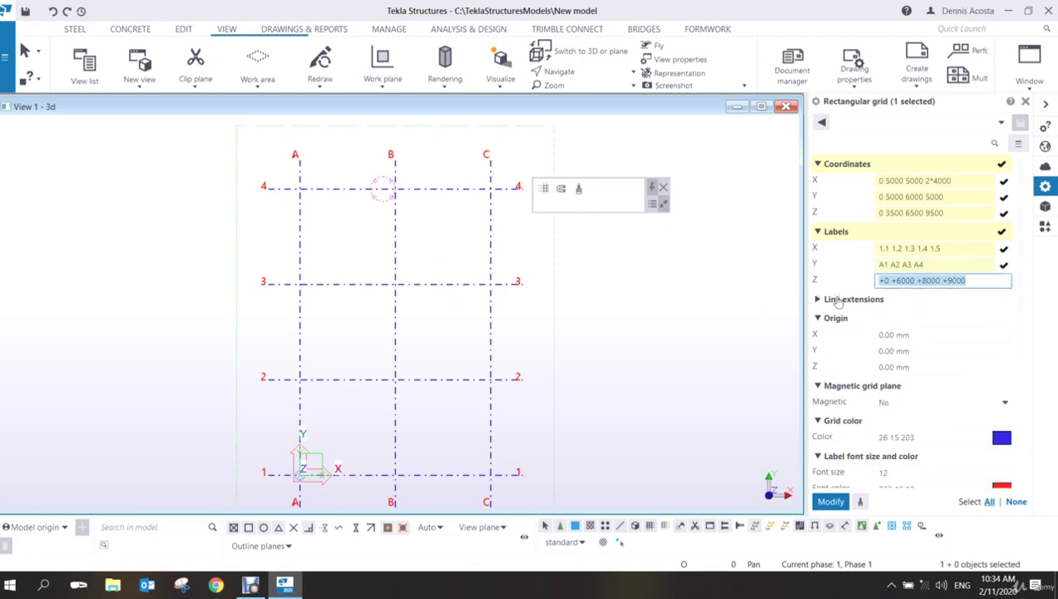
text(FF)
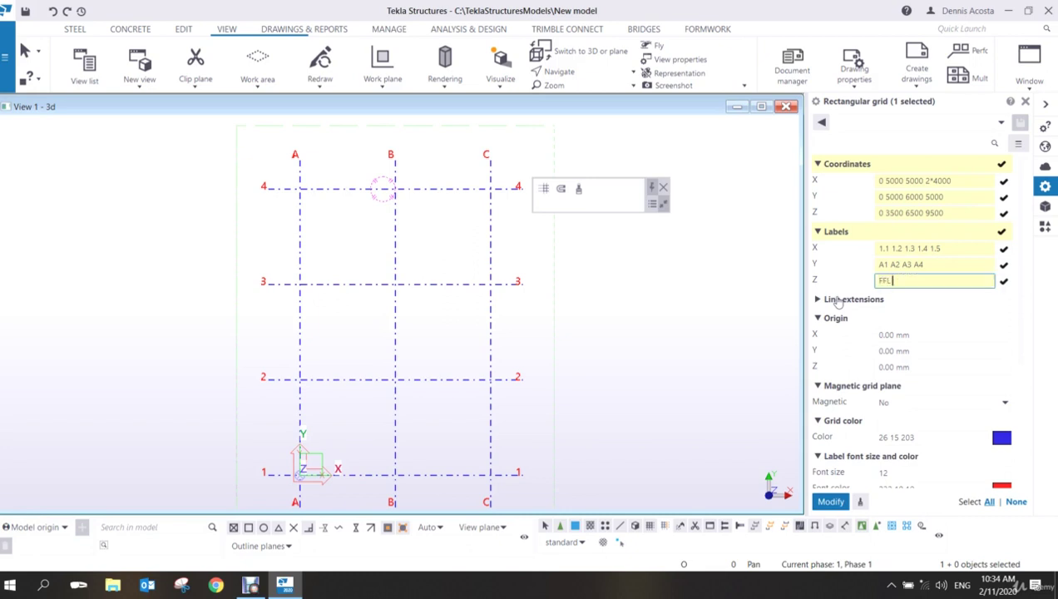
text(L 1ST FLOOR)
click(893, 283)
click(941, 283)
text(" 2ND FLOOR)
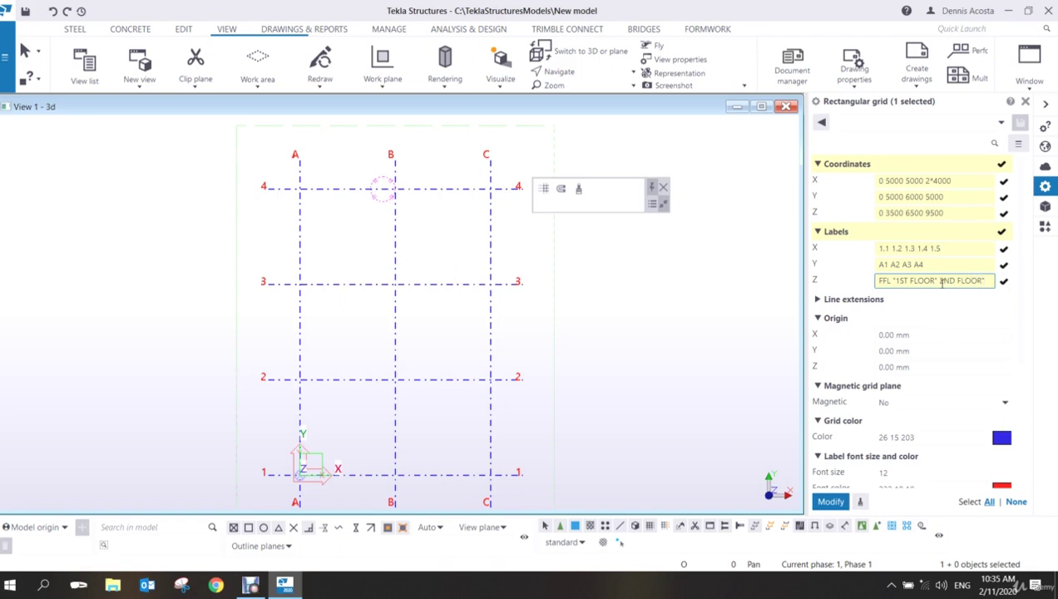
text(")
click(941, 280)
text(")
click(989, 281)
text(ROOF)
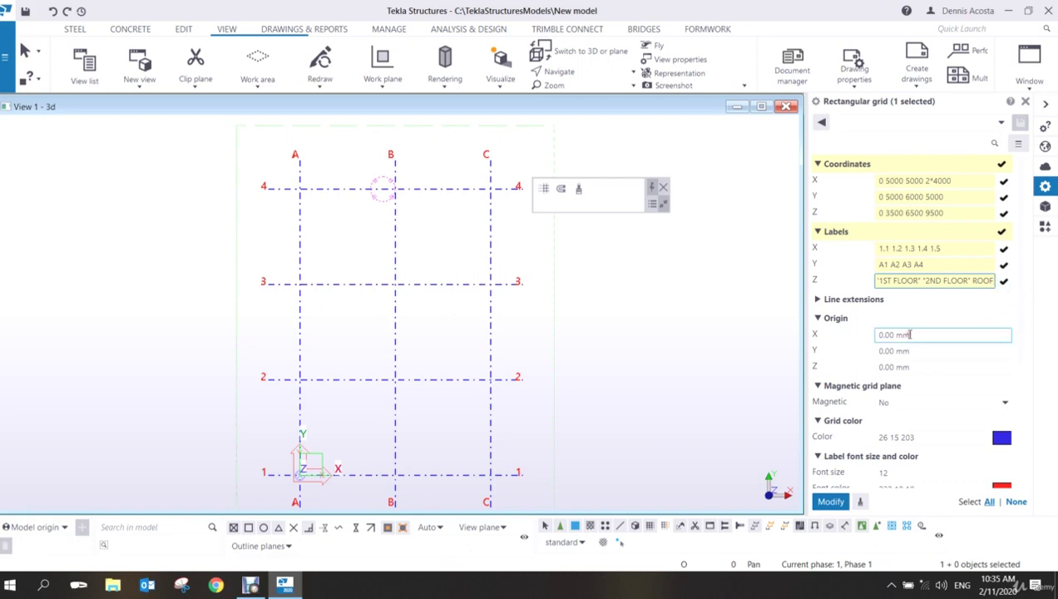
click(832, 502)
Deselect the grid and fit the work area to the entire model.
scroll(510, 395, up, 2)
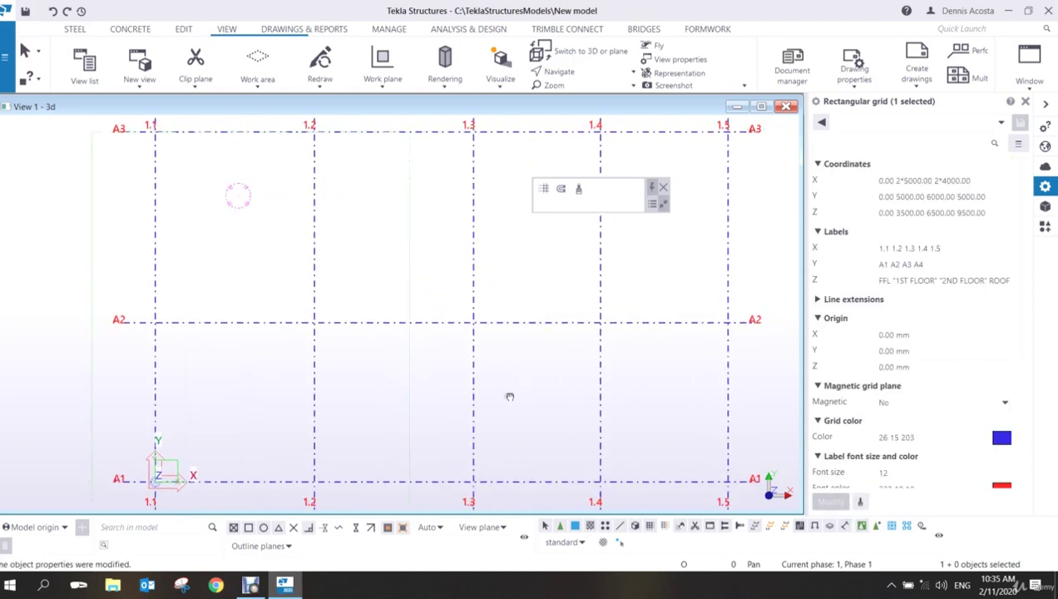
scroll(500, 401, down, 3)
scroll(466, 396, up, 1)
scroll(483, 366, down, 1)
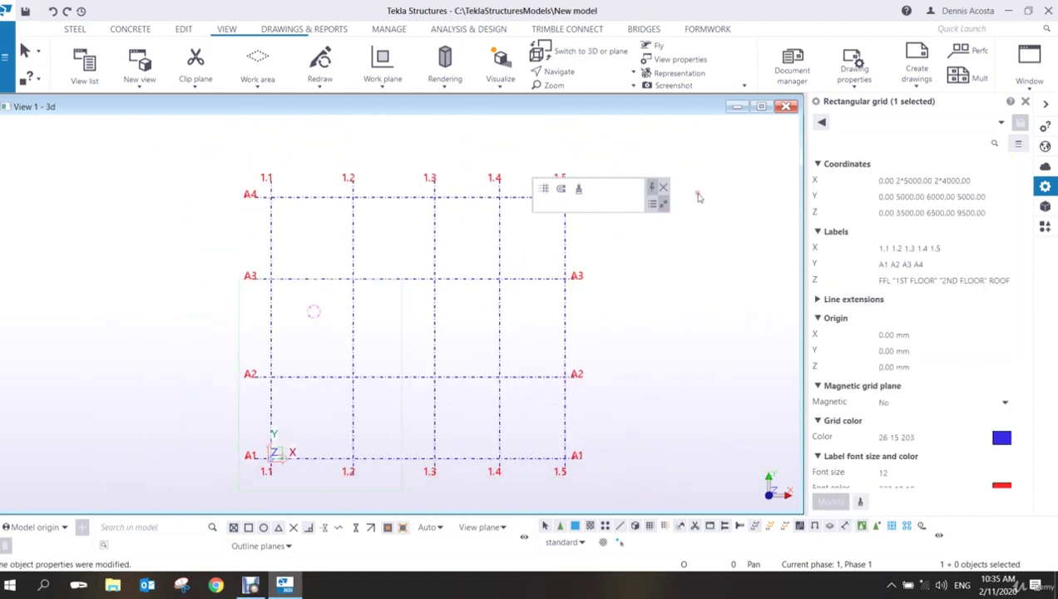
middle_drag(483, 345, 546, 310)
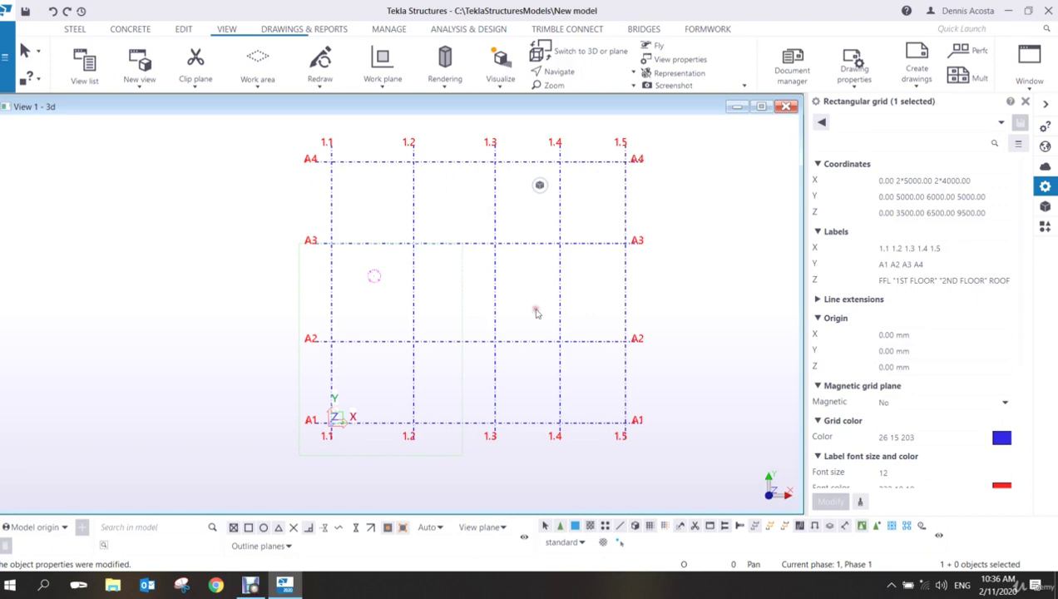
ctrl+middle_drag(453, 307, 383, 253)
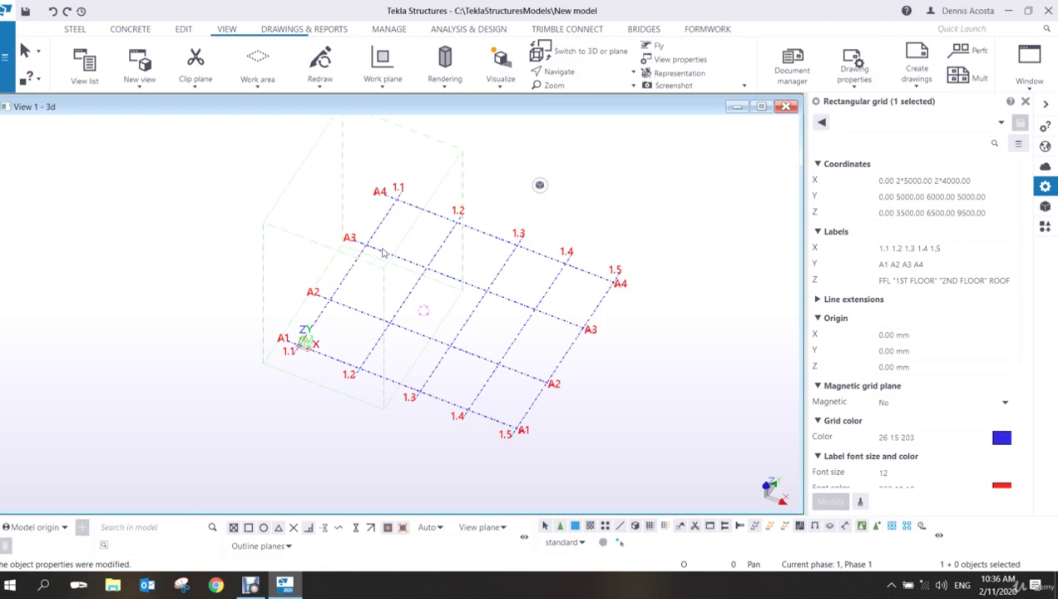
click(644, 166)
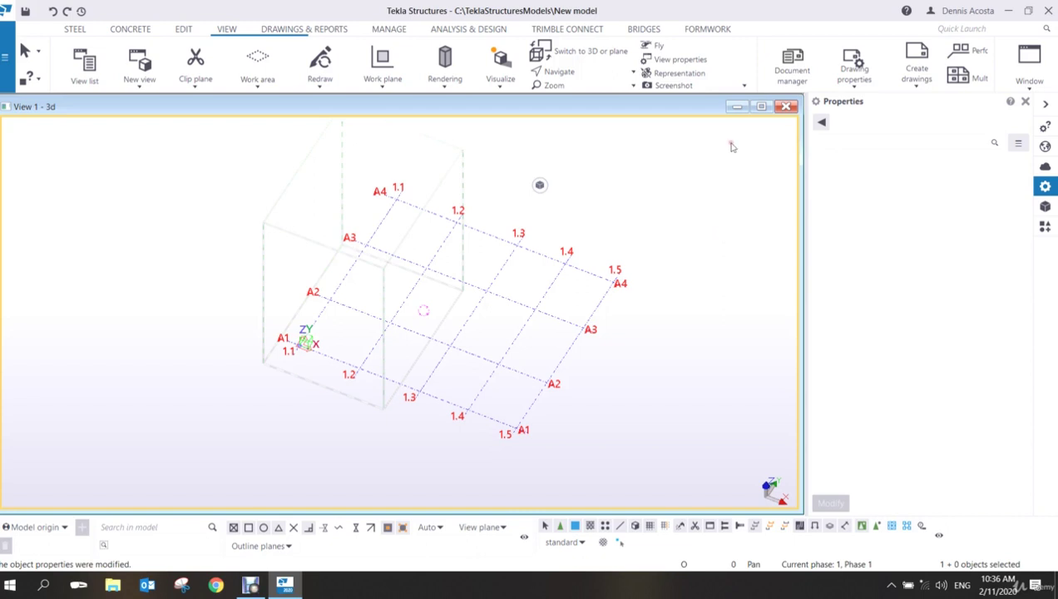
right_click(661, 176)
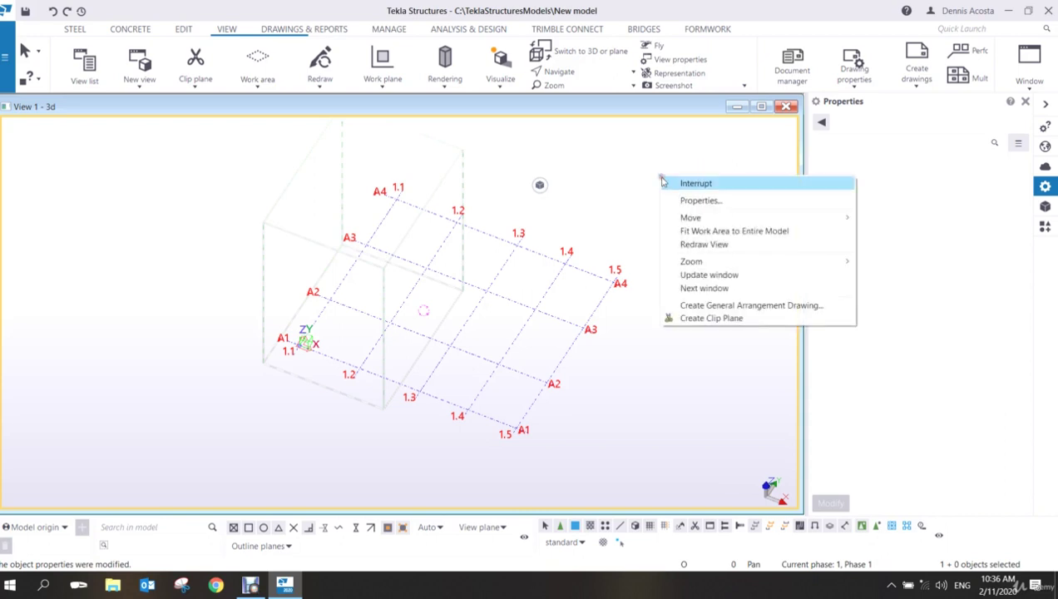
click(695, 233)
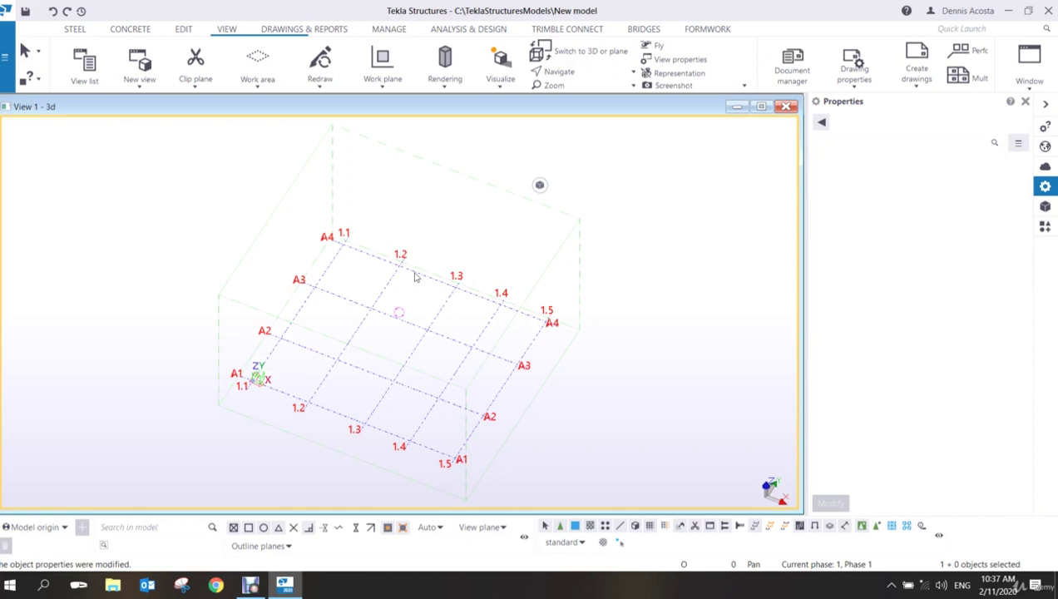
Switch the view to plane and bring up the selected grid's origin, magnetic plane, color and label font properties.
ctrl+middle_drag(470, 296, 406, 283)
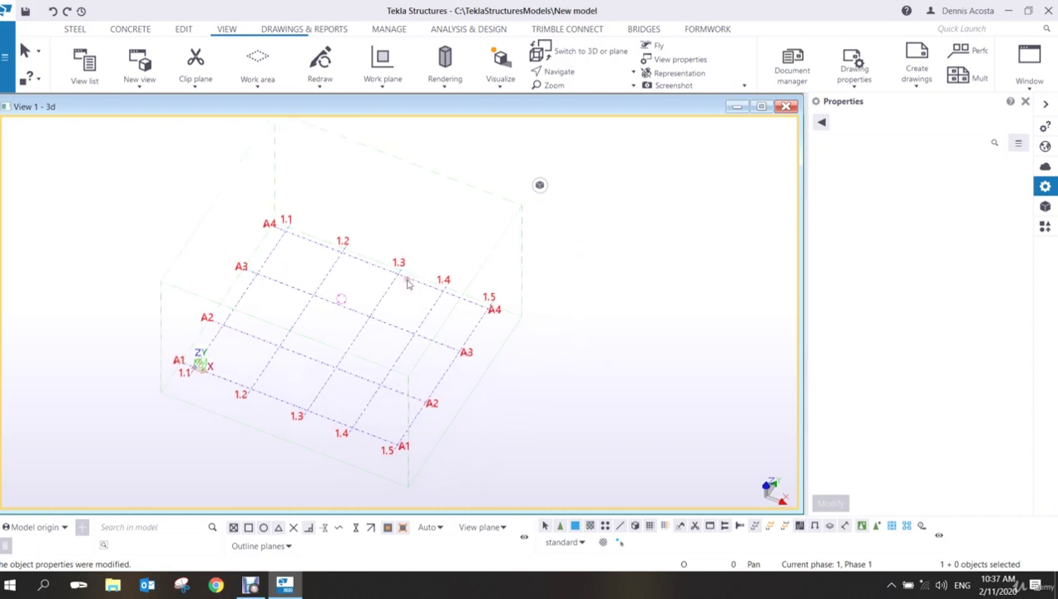
key(ctrl+p)
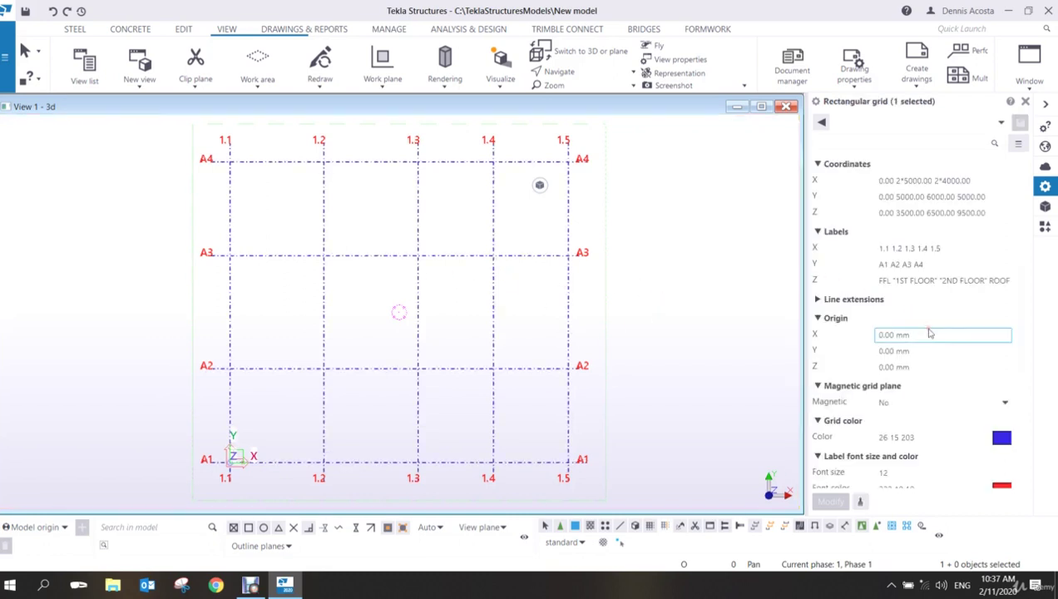
scroll(929, 333, down, 2)
scroll(929, 332, down, 1)
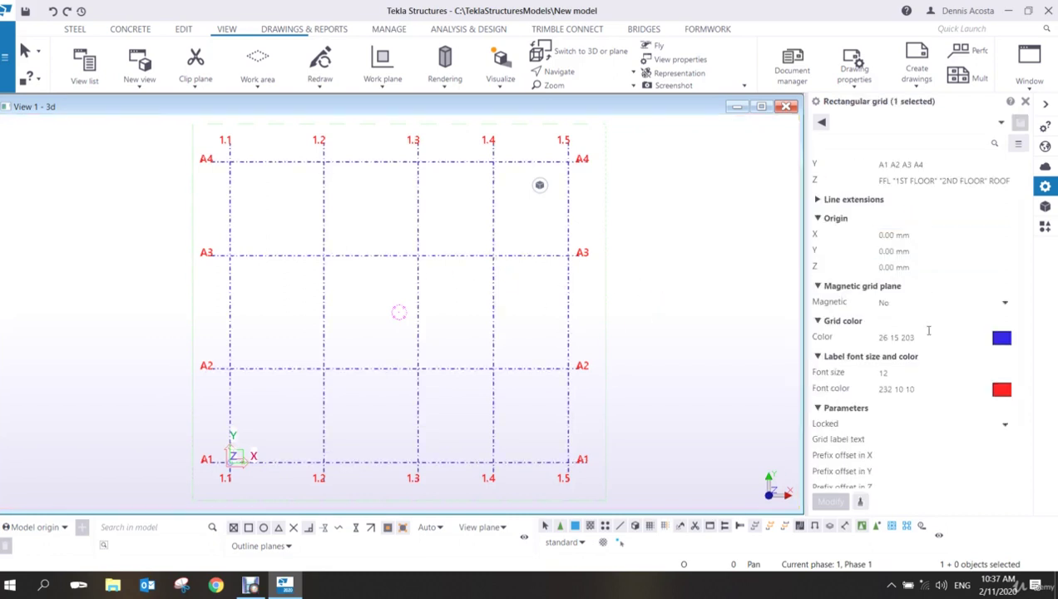
scroll(931, 332, down, 1)
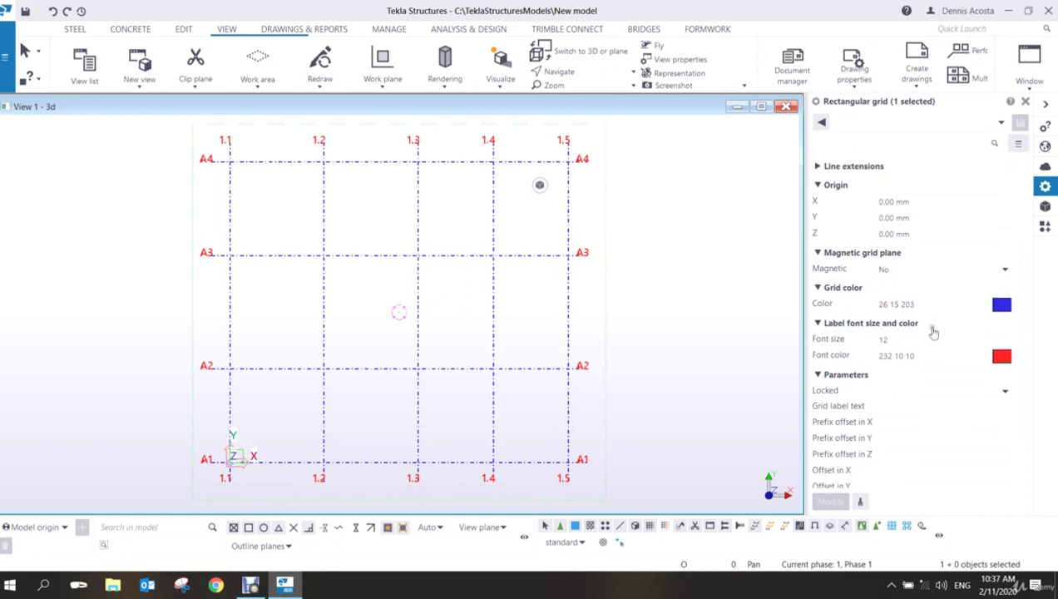
Recolor the selected grid's lines to yellow-green (162 170 20) and apply the change.
scroll(934, 332, down, 1)
scroll(934, 332, down, 1)
scroll(933, 332, up, 1)
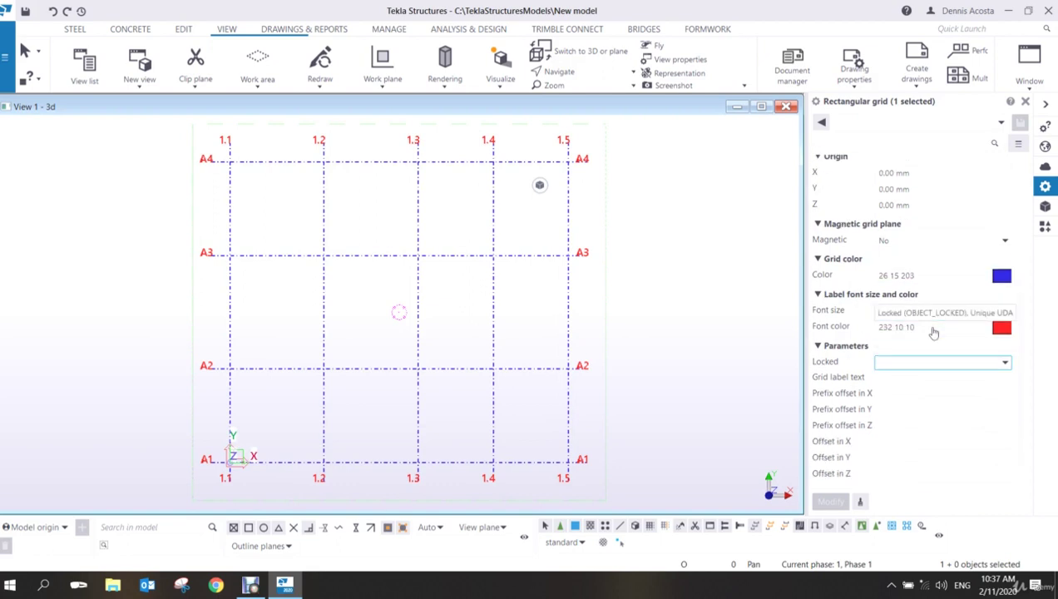
scroll(934, 332, up, 2)
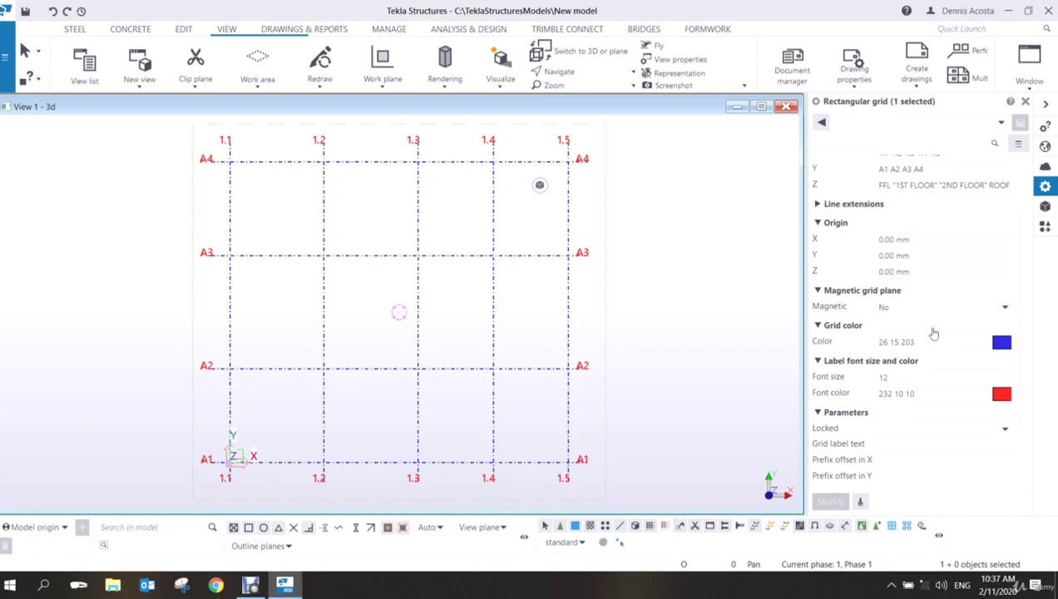
click(1003, 344)
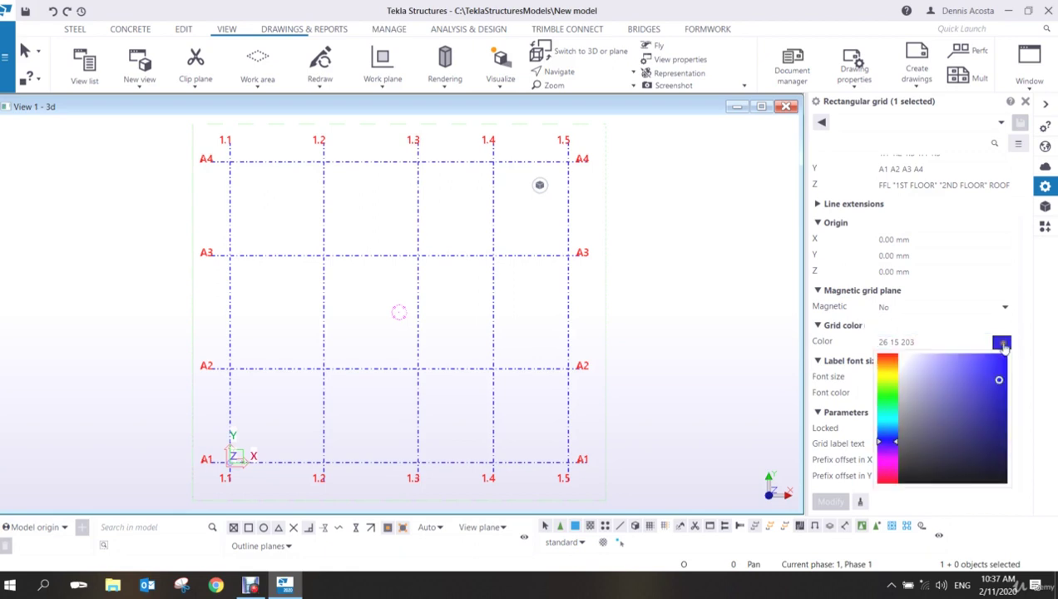
click(986, 463)
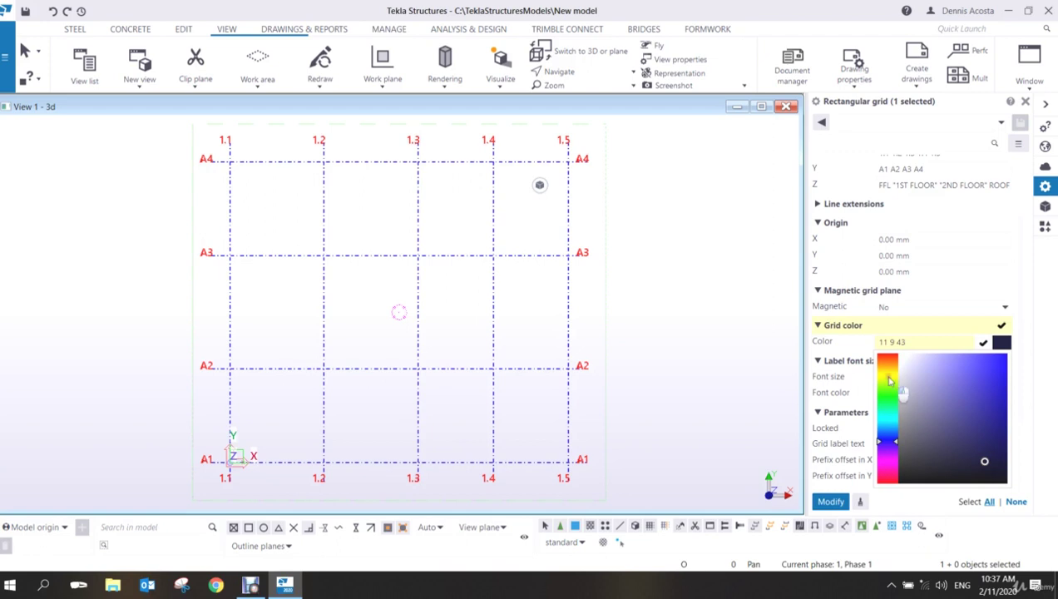
click(888, 376)
click(994, 396)
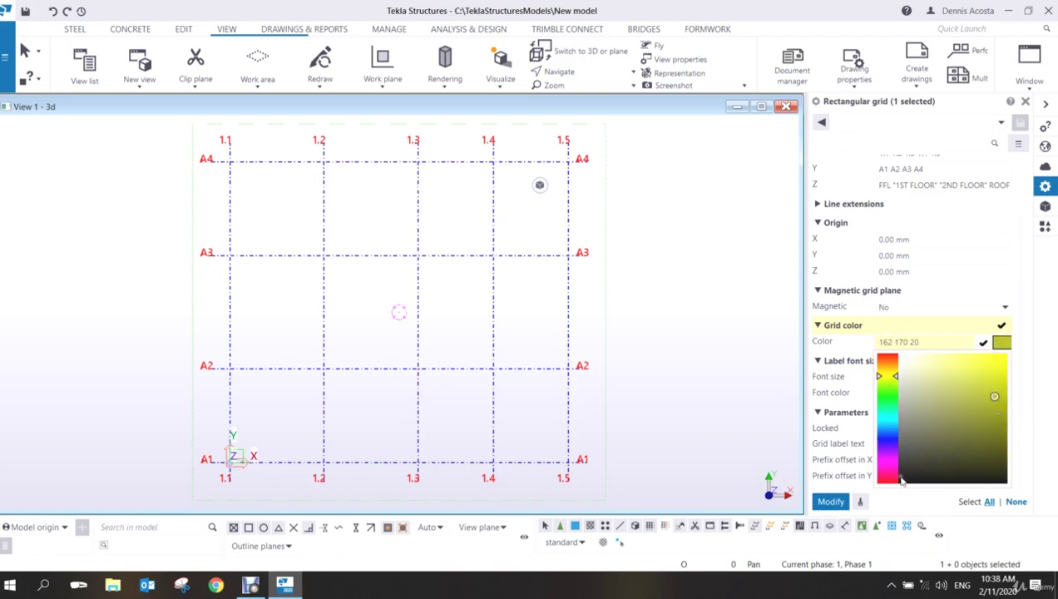
click(839, 503)
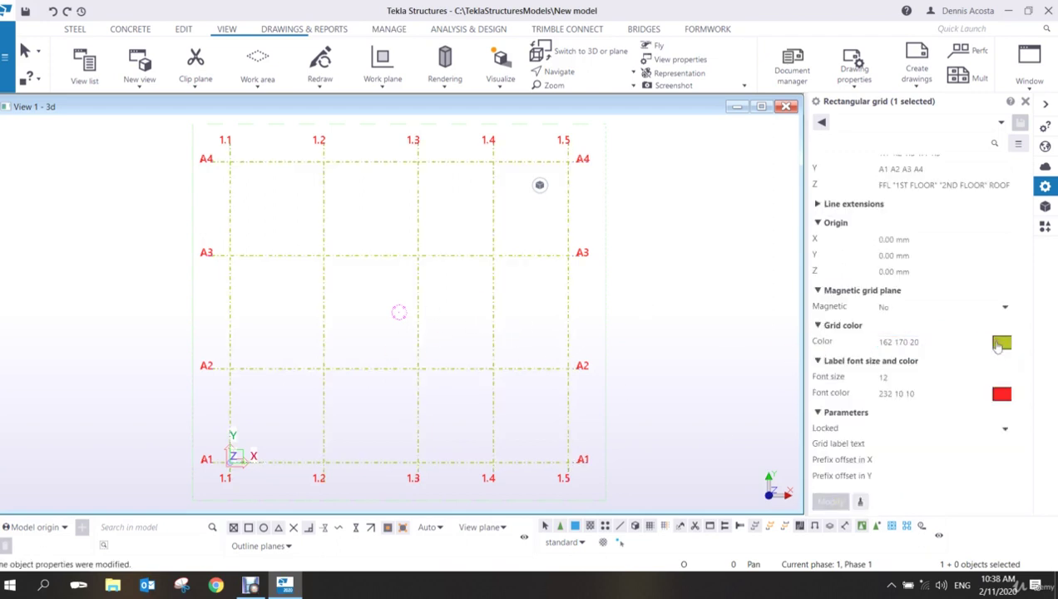
Set the grid line color to a near-black shade (26 27 3) and apply it.
click(1000, 343)
click(995, 470)
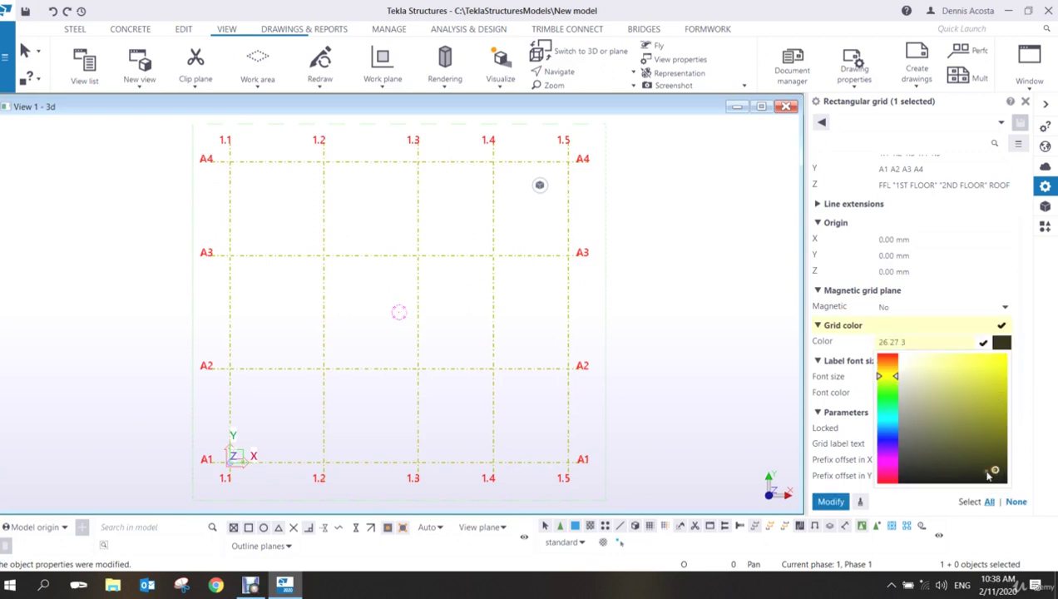
click(834, 504)
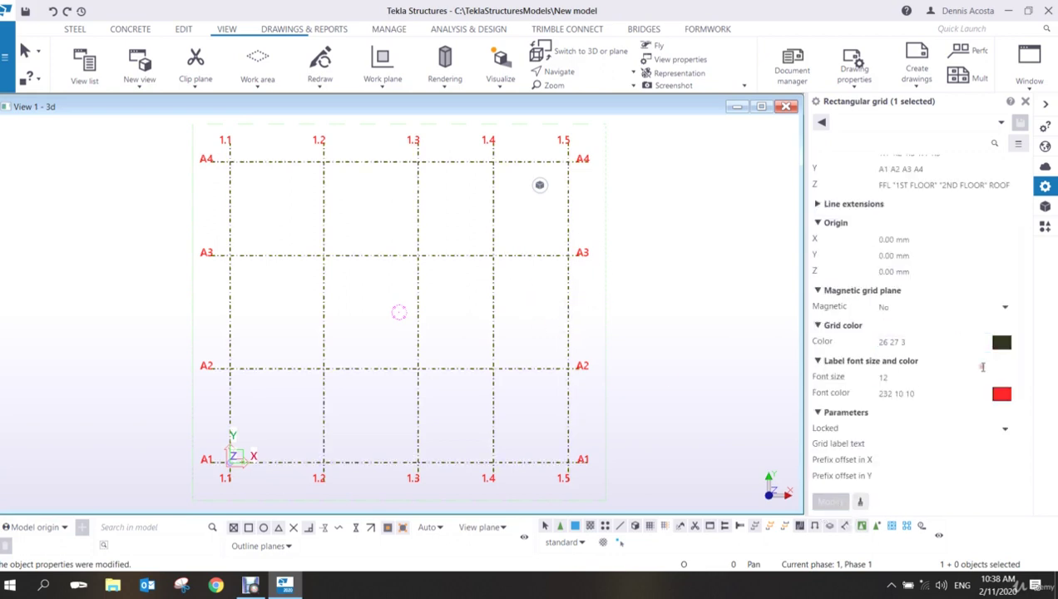
Change the grid label font color to light blue (13 151 208) and apply it.
click(1002, 394)
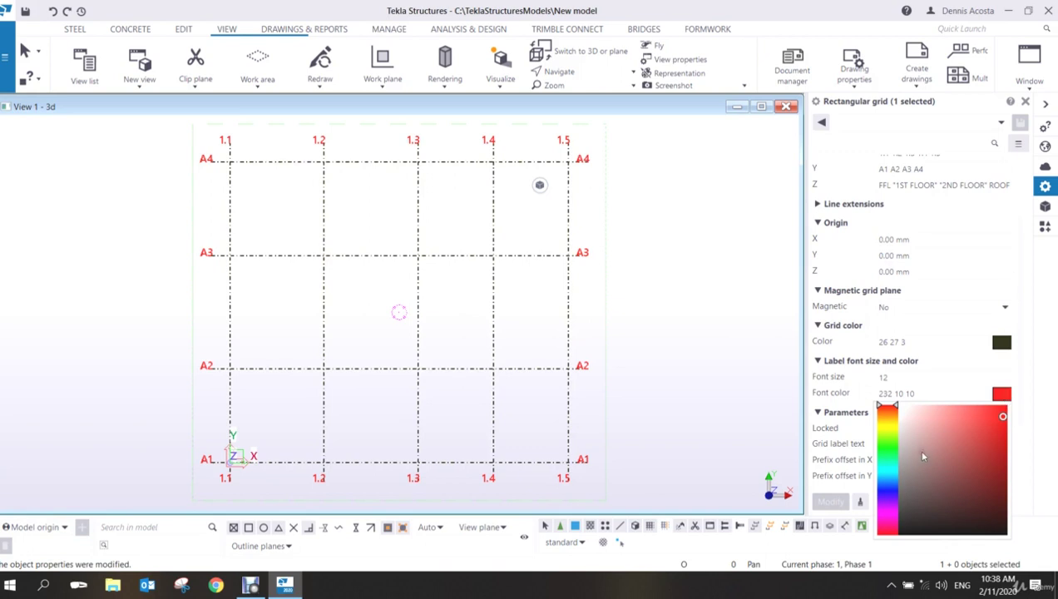
click(888, 476)
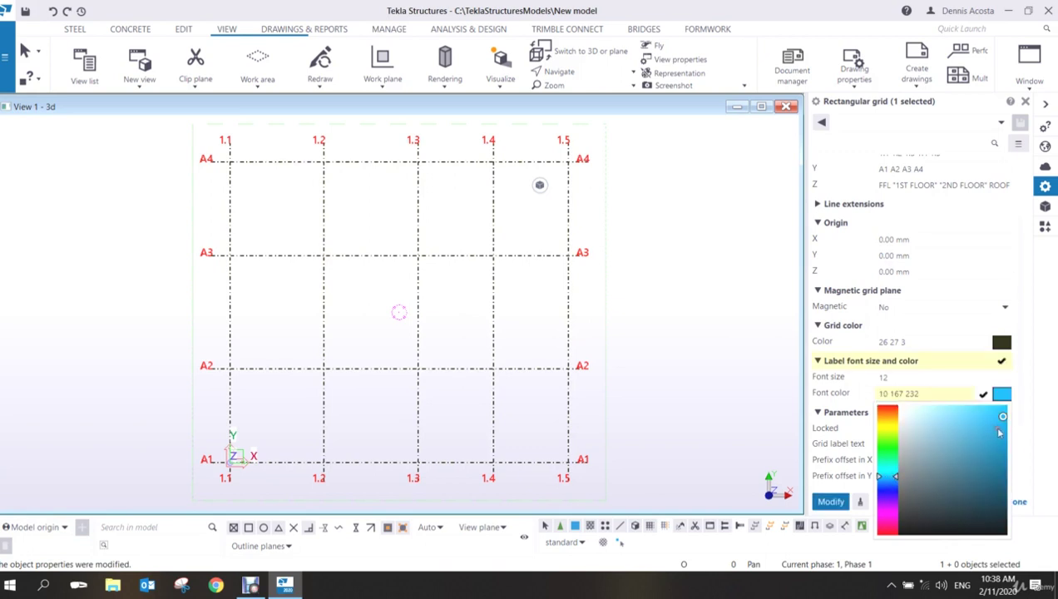
click(831, 502)
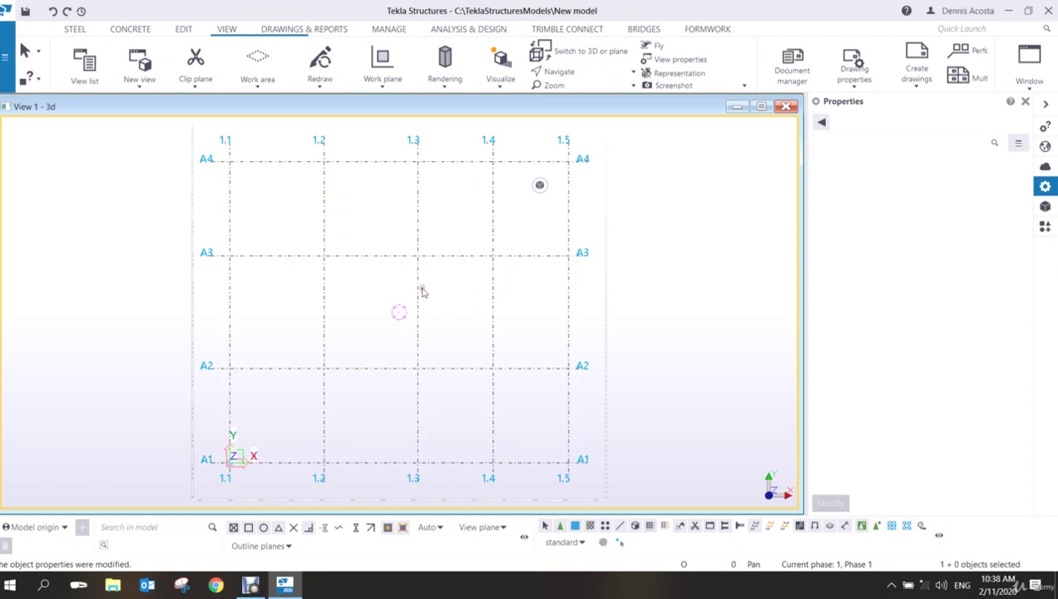
Reselect the grid and expand its line extension properties.
click(492, 259)
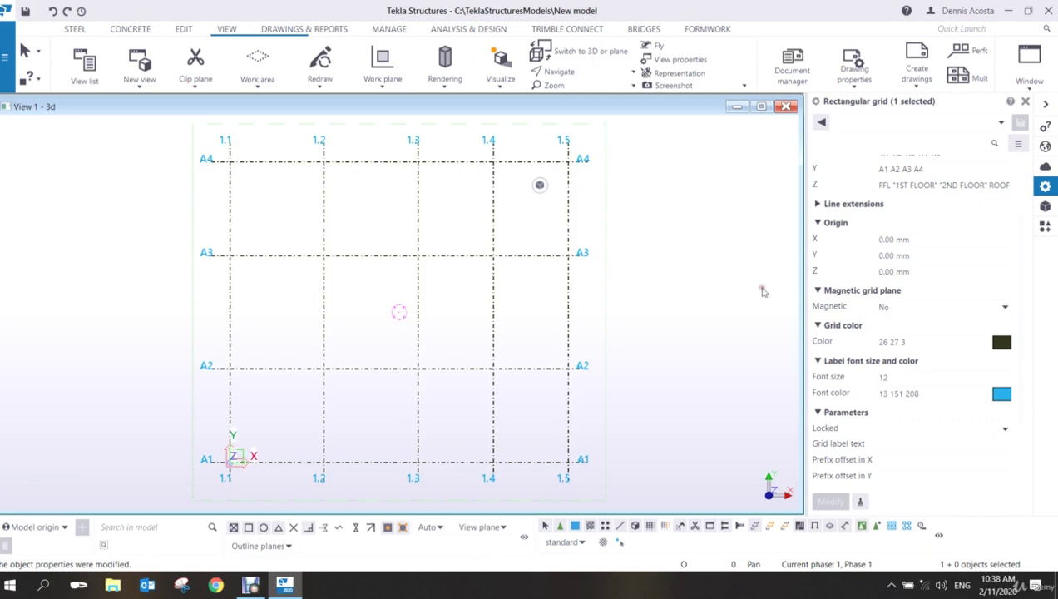
scroll(931, 276, up, 3)
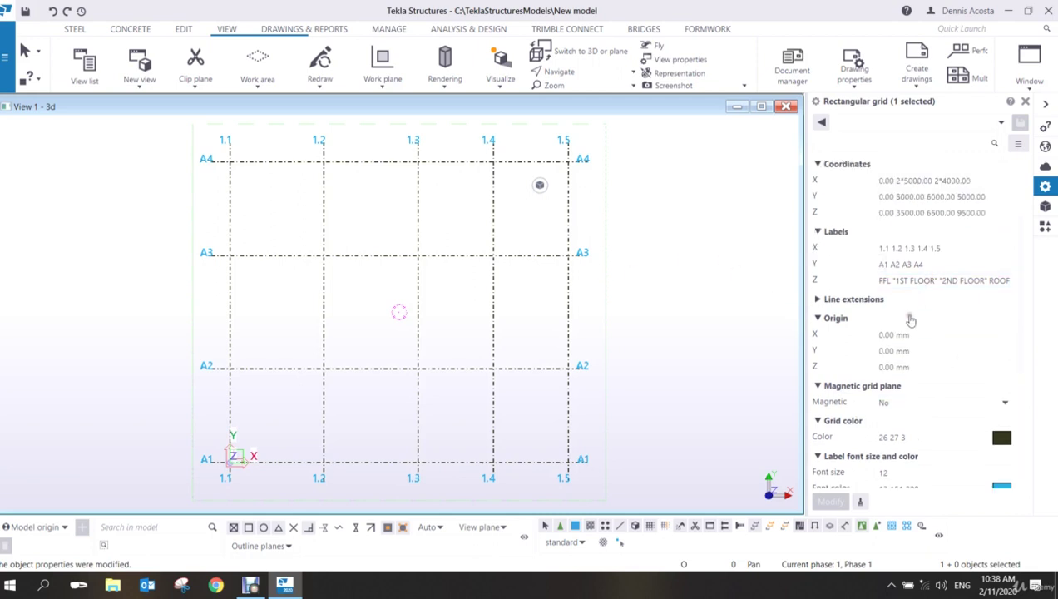
scroll(865, 291, down, 1)
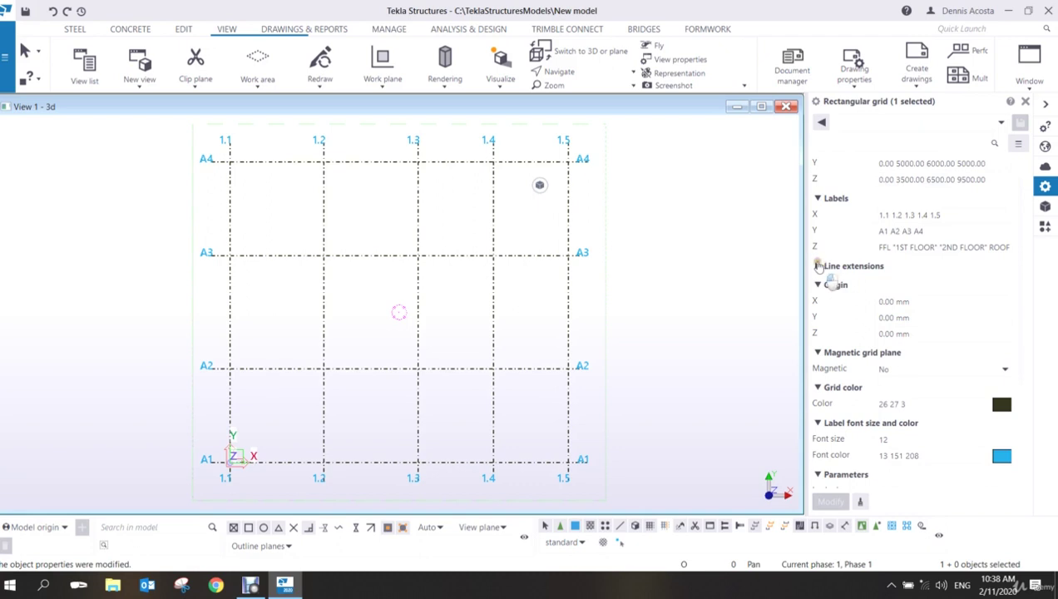
click(821, 267)
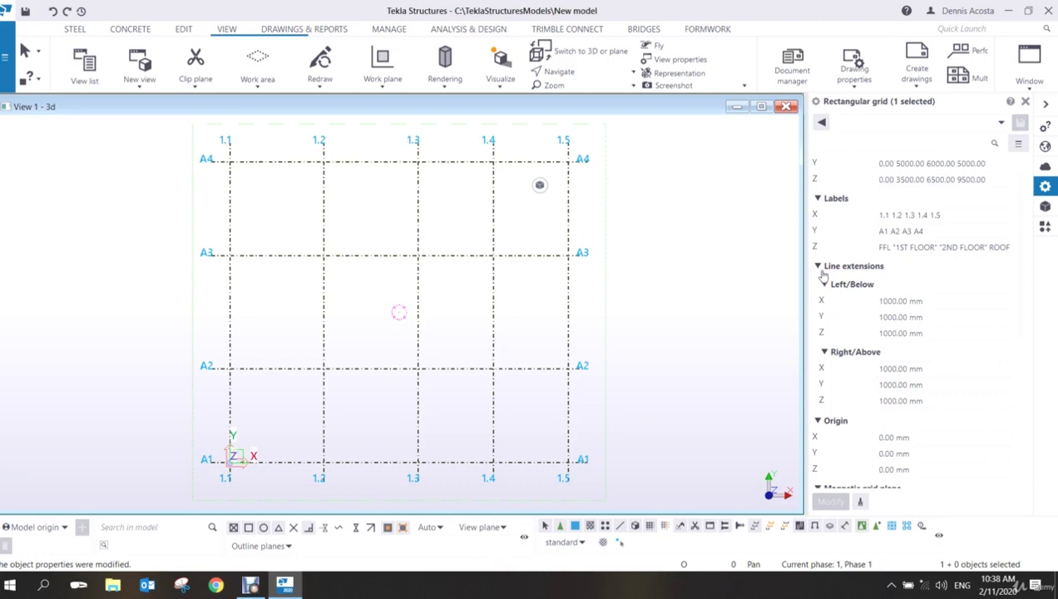
click(943, 303)
text(3000)
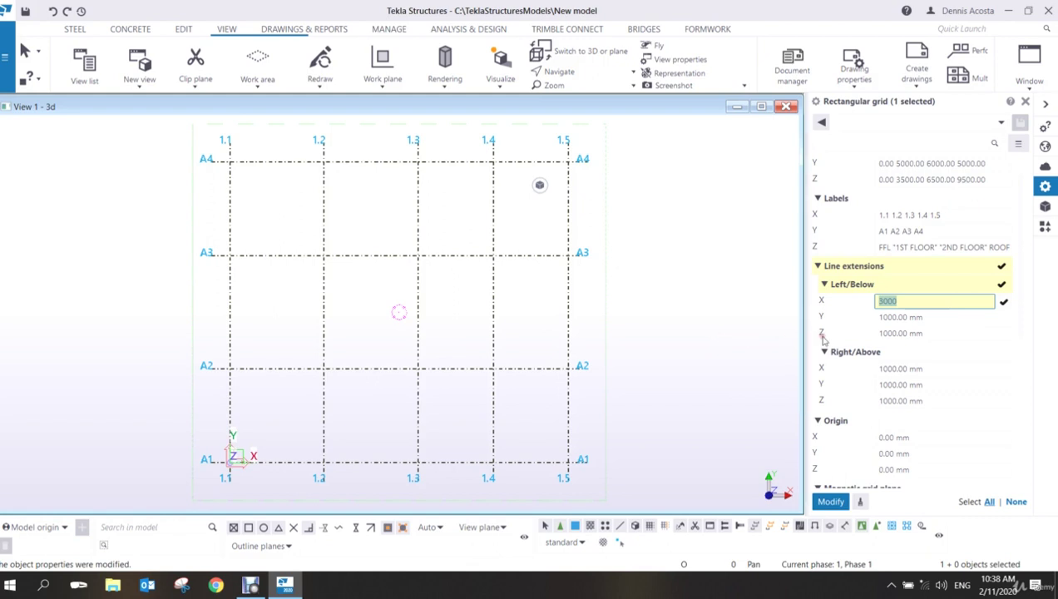
click(940, 324)
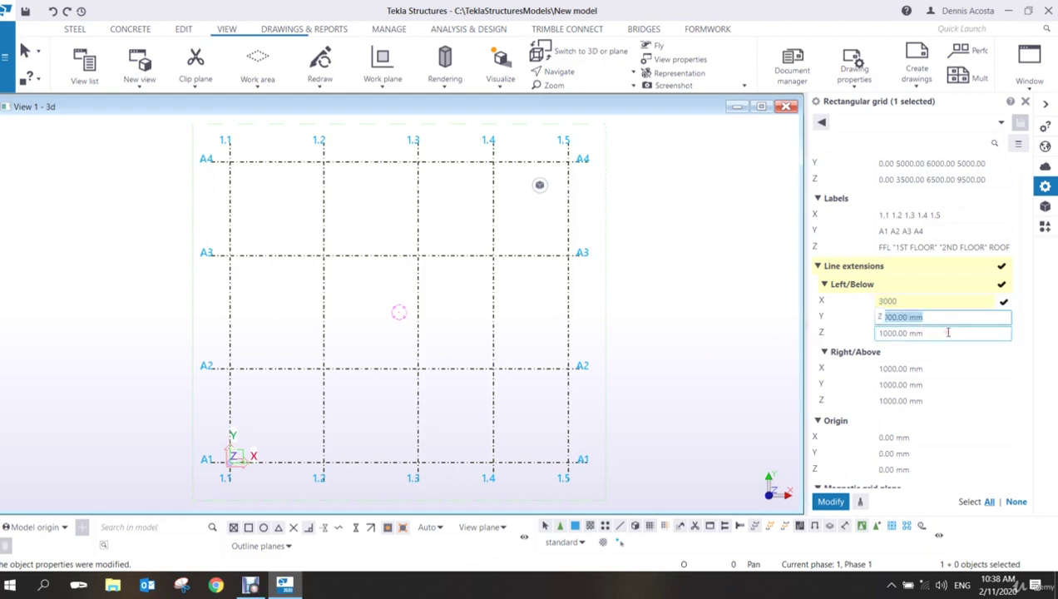
drag(944, 326, 911, 313)
click(911, 304)
key(ctrl+z)
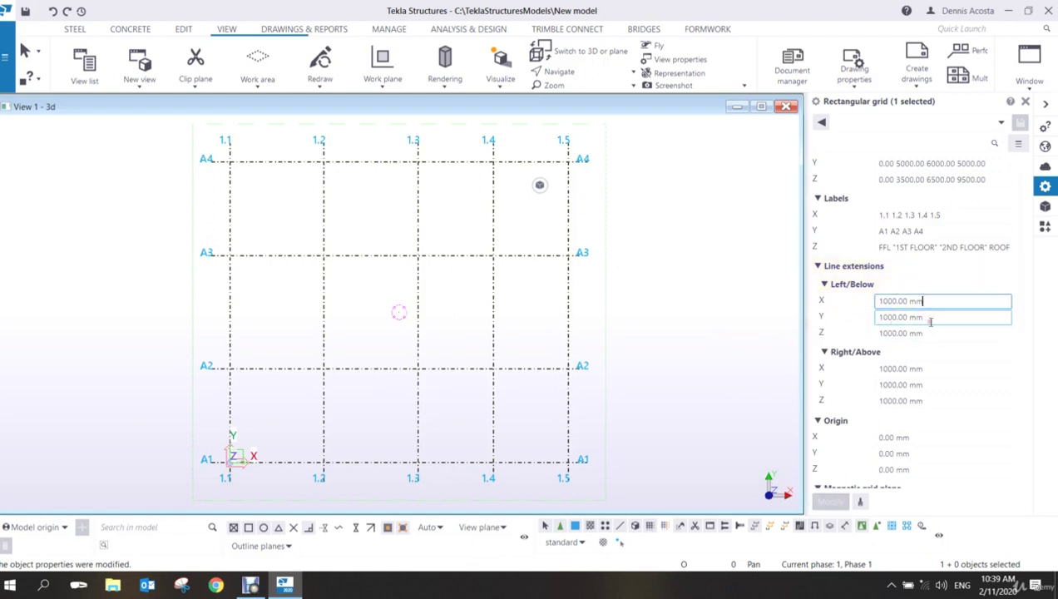
Set the grid's Left/Below line extensions in X, Y and Z to 3000 mm.
text(3000)
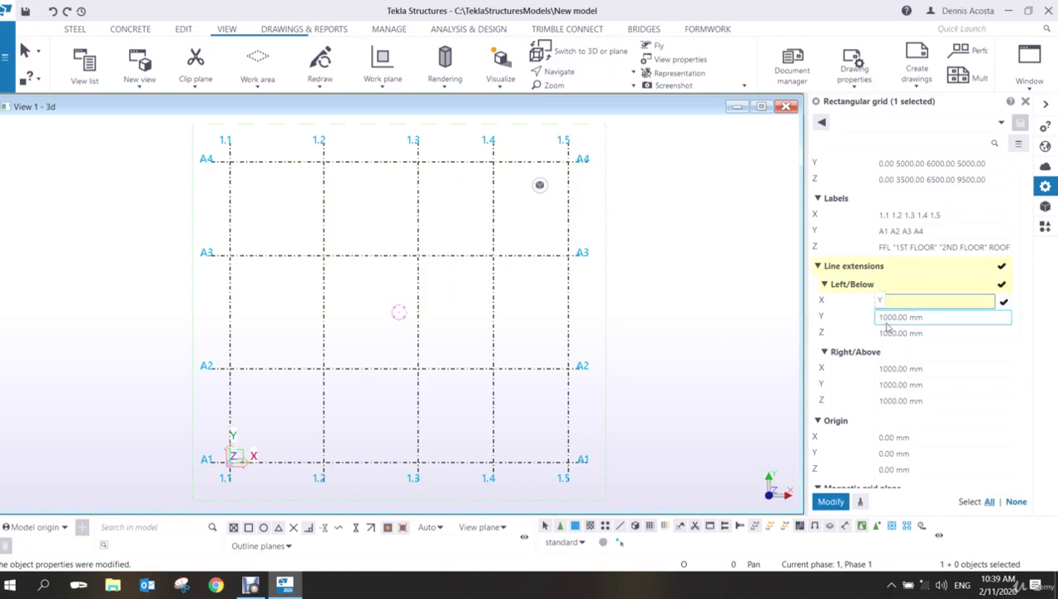
double_click(895, 301)
key(ctrl+c)
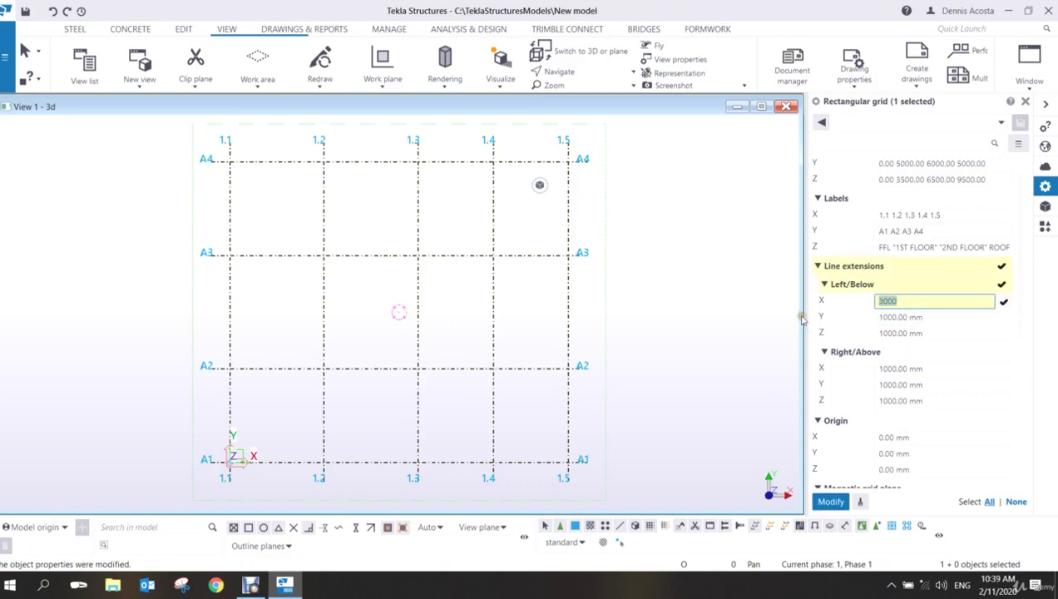
click(932, 317)
double_click(932, 317)
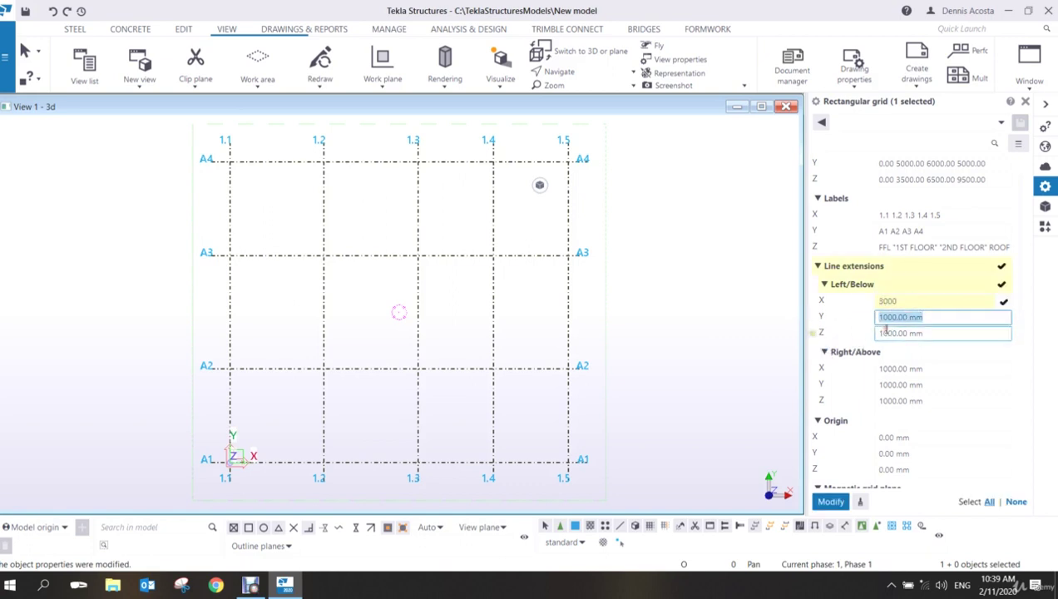
key(ctrl+v)
double_click(932, 332)
key(ctrl+v)
Set the grid's Right/Above line extensions in X, Y and Z to 3000 mm and apply the extension changes.
double_click(926, 369)
key(ctrl+v)
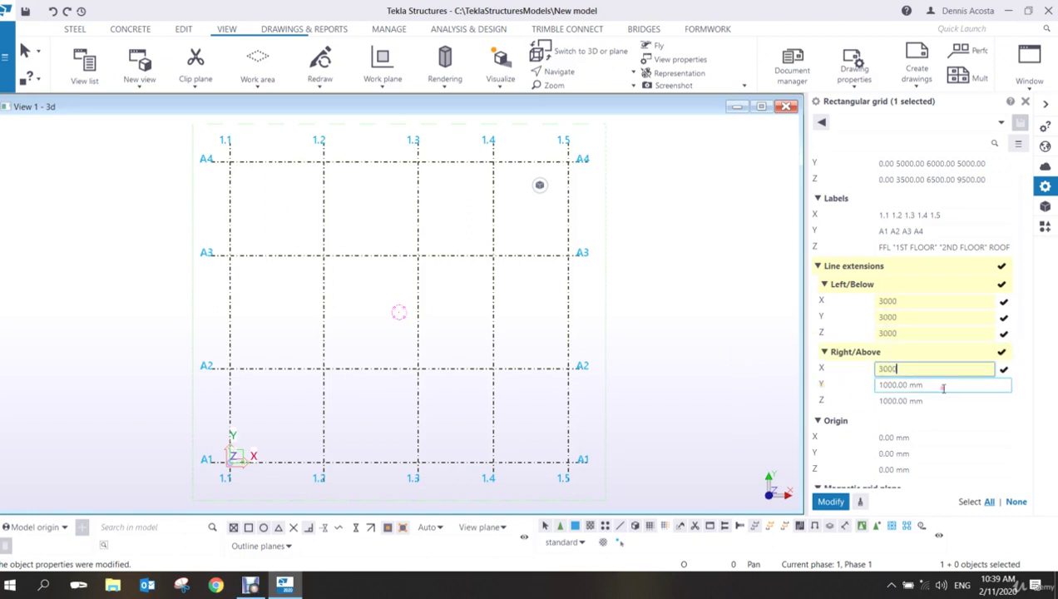
double_click(918, 384)
key(ctrl+v)
double_click(932, 401)
key(ctrl+v)
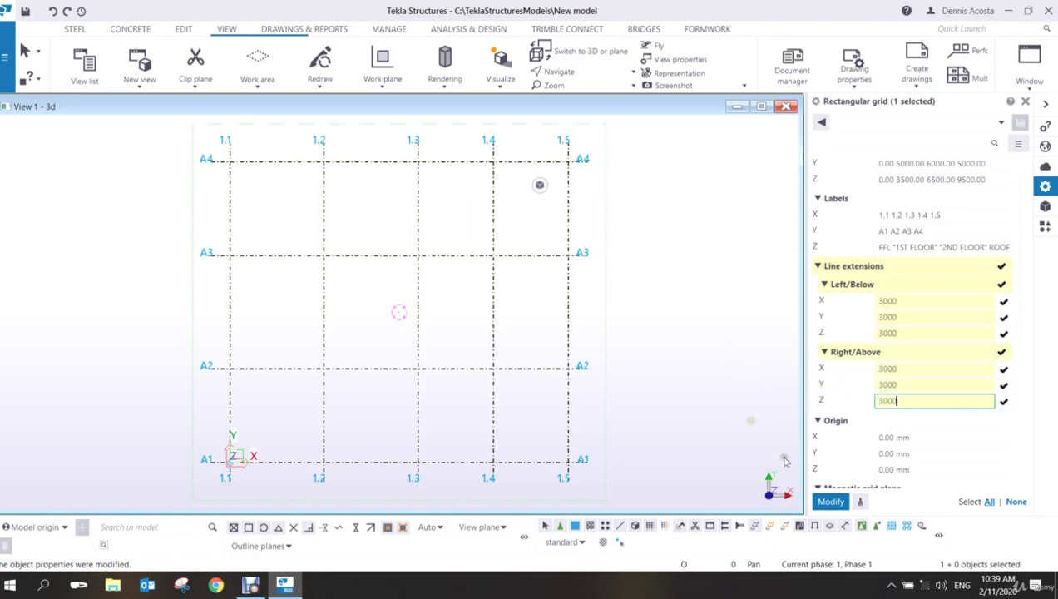
click(830, 501)
Fit the work area to the entire model around the extended grid lines.
scroll(616, 446, down, 2)
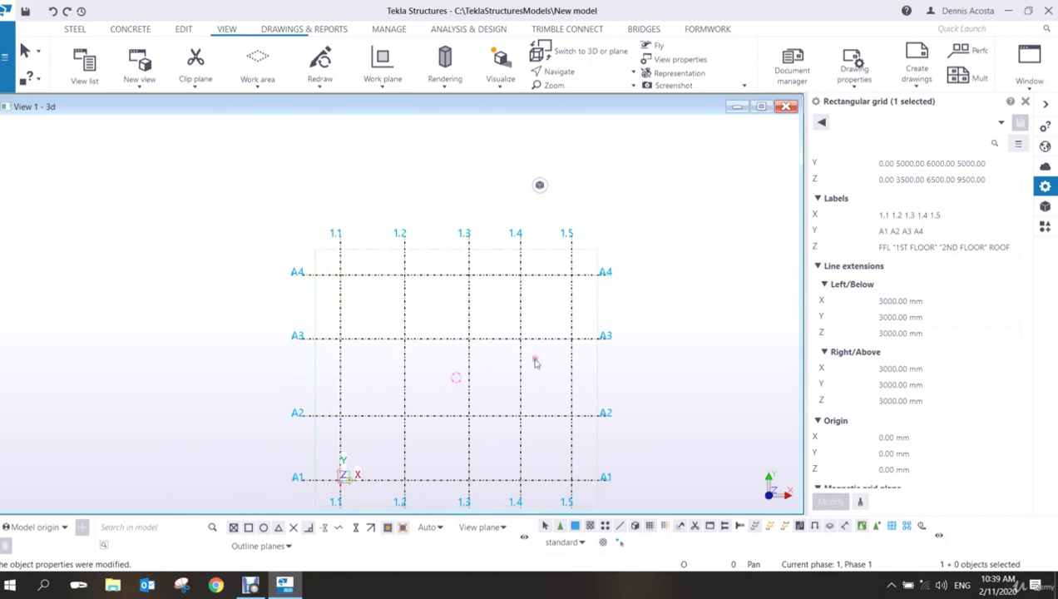
scroll(549, 366, down, 1)
middle_drag(558, 366, 566, 319)
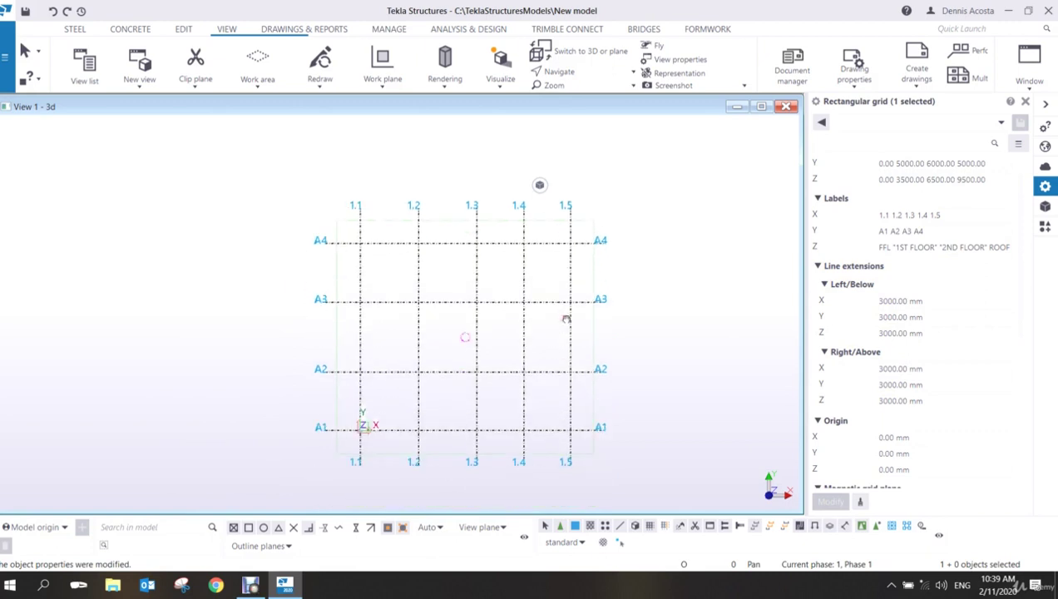
right_click(659, 264)
click(701, 317)
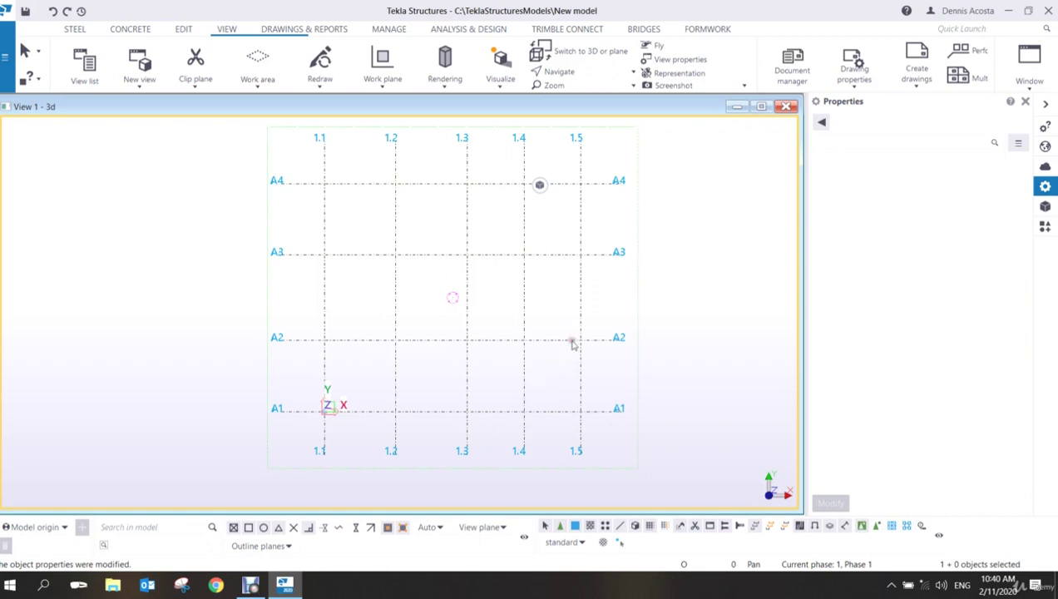
scroll(536, 373, up, 1)
scroll(536, 373, down, 1)
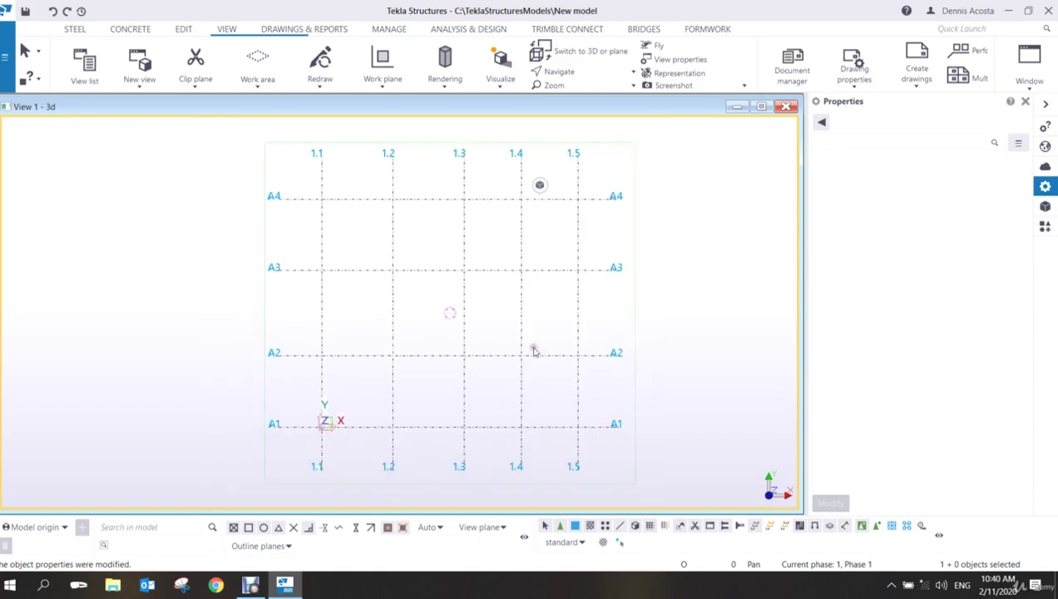
Reselect the grid, set its origin to 3000 mm in X and Y, and apply the change.
click(527, 356)
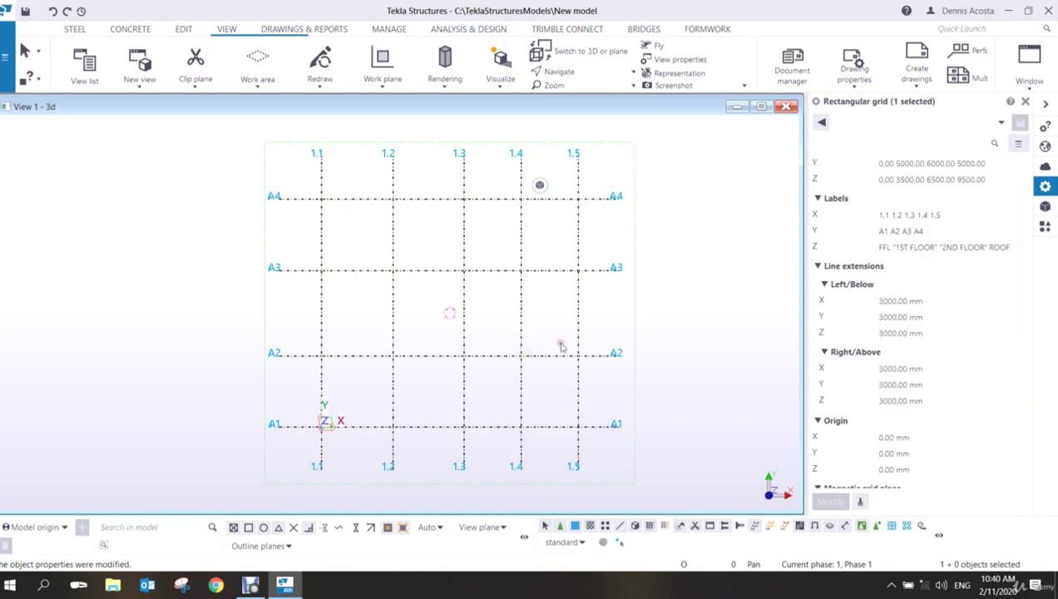
scroll(916, 354, down, 4)
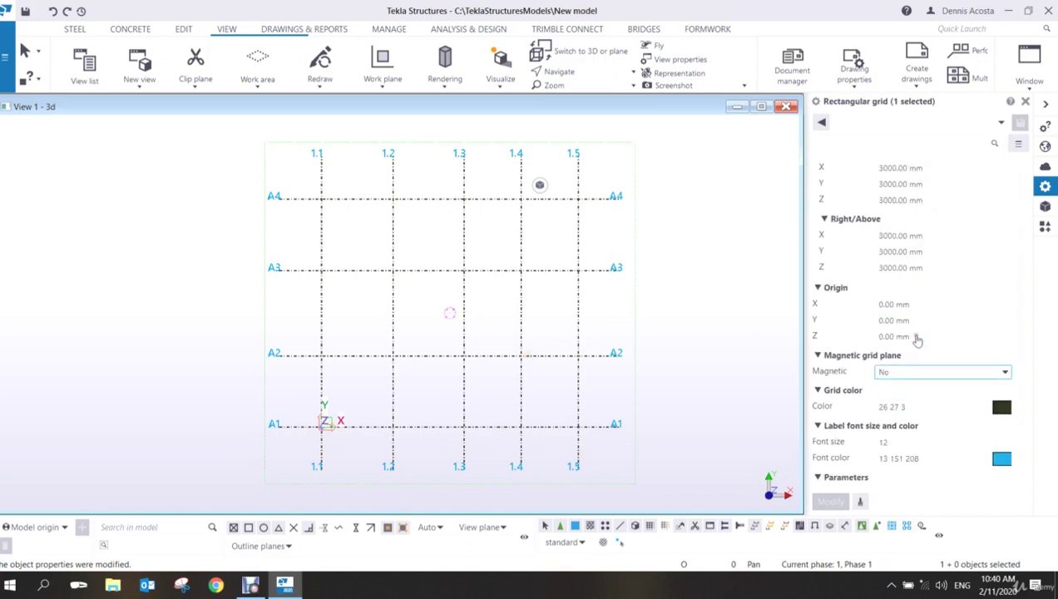
scroll(918, 340, up, 1)
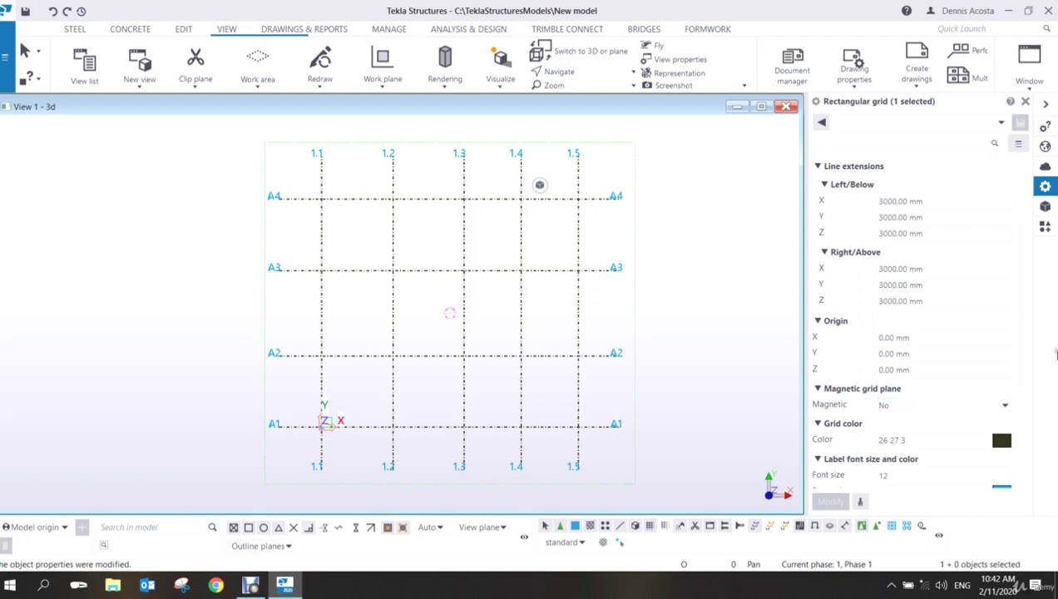
click(924, 338)
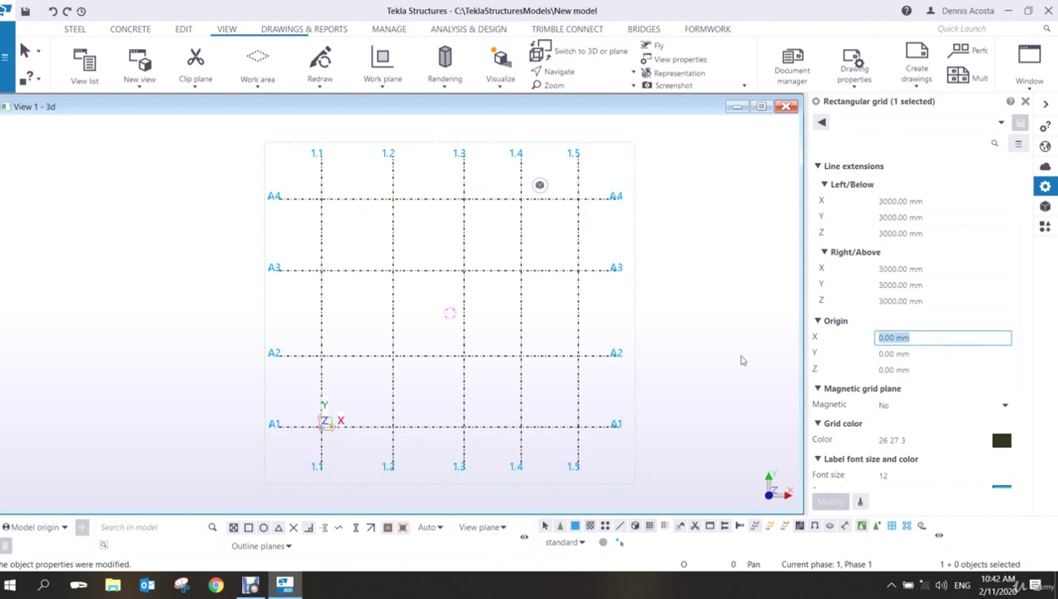
text(3000)
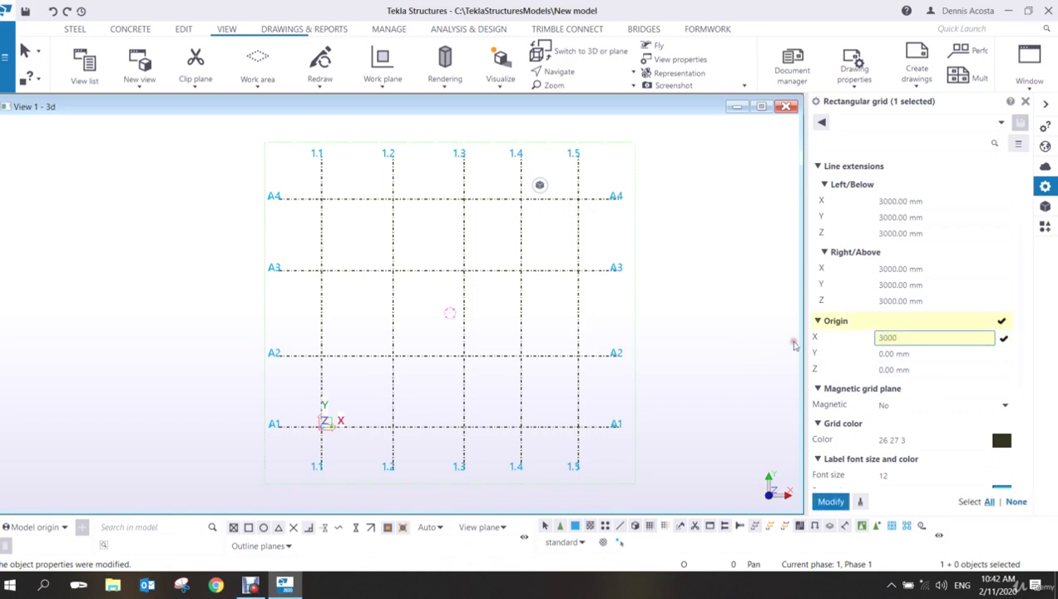
key(Tab)
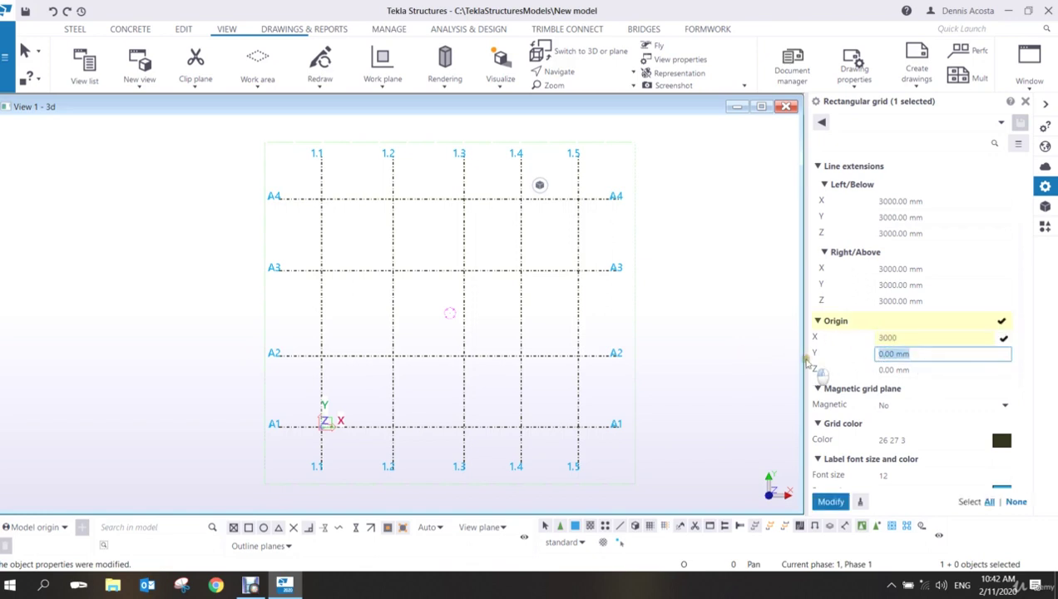
text(3000)
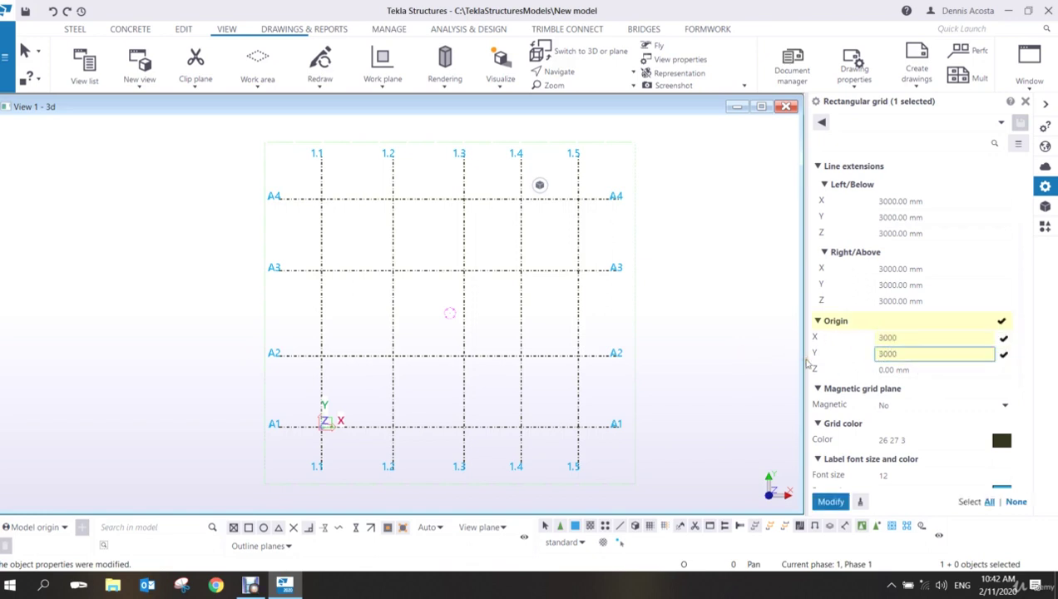
click(833, 502)
scroll(370, 399, up, 4)
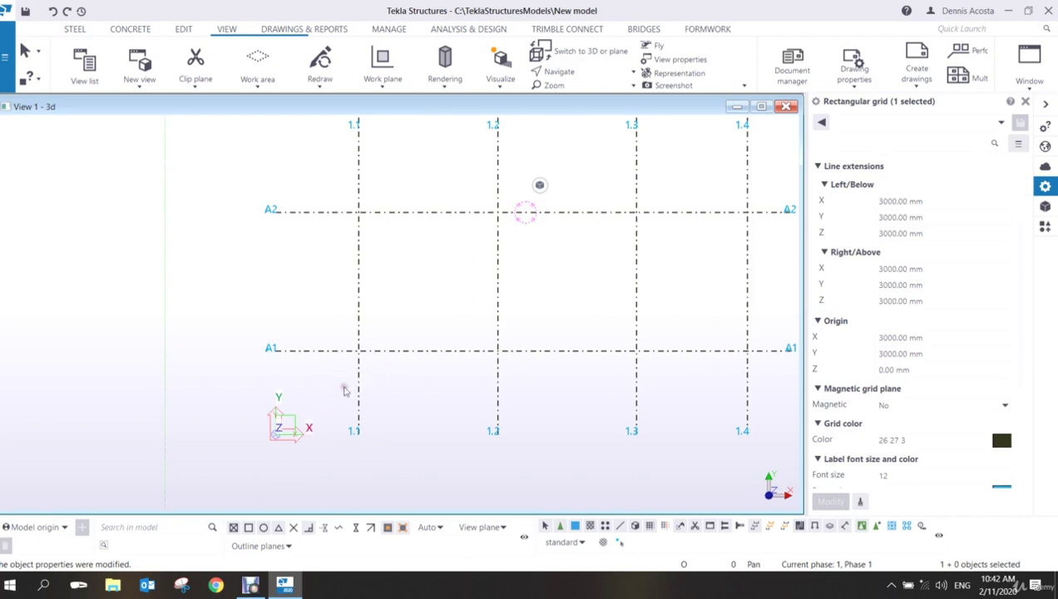
Set the grid's origin to 0 in X and Y, apply the change, and deselect the grid.
scroll(379, 389, down, 3)
scroll(390, 394, down, 2)
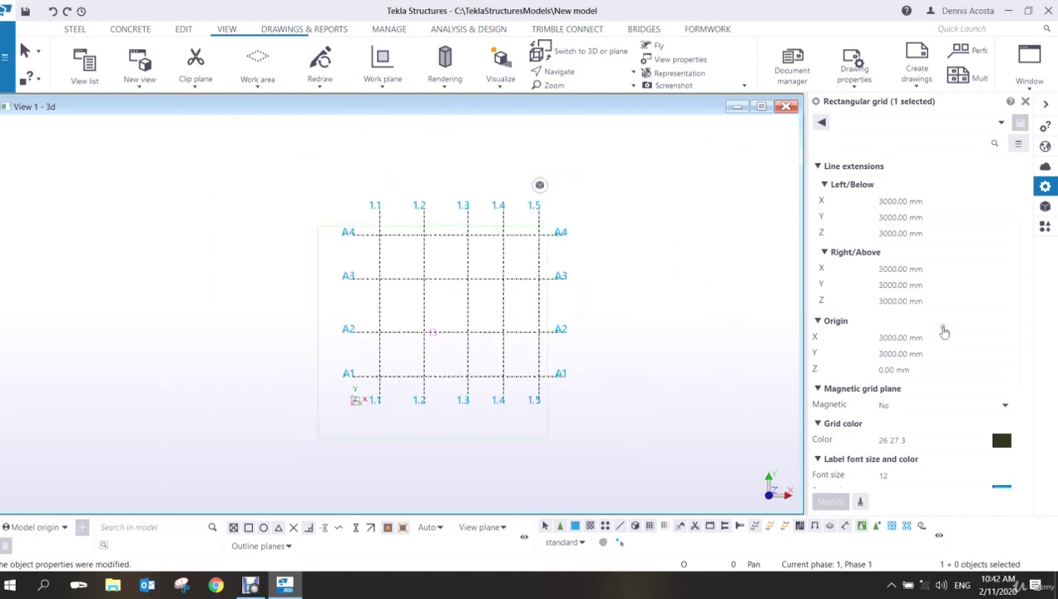
click(936, 337)
text(0)
click(933, 354)
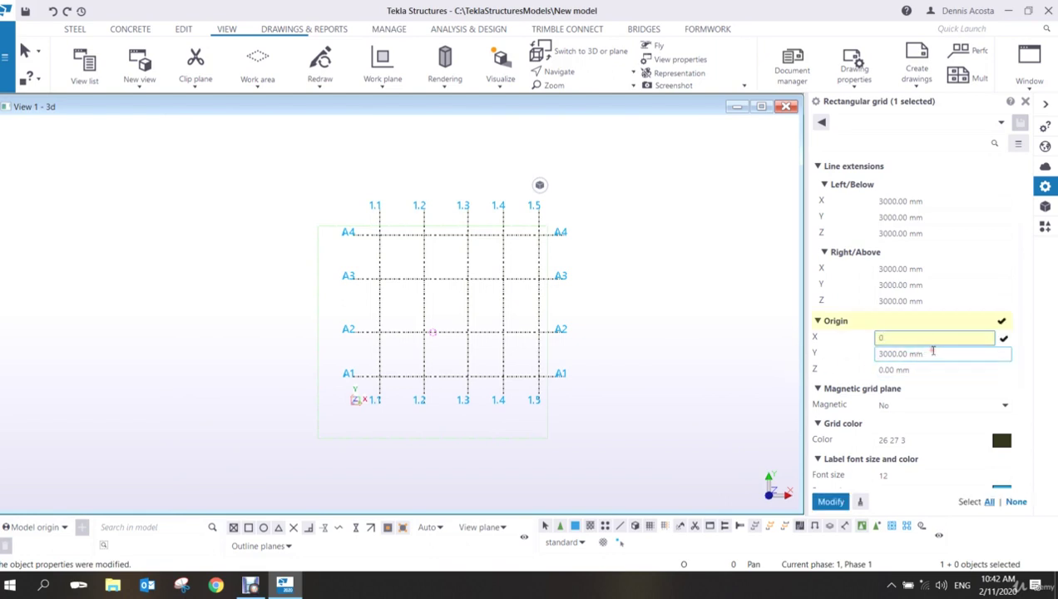
text(0)
click(830, 501)
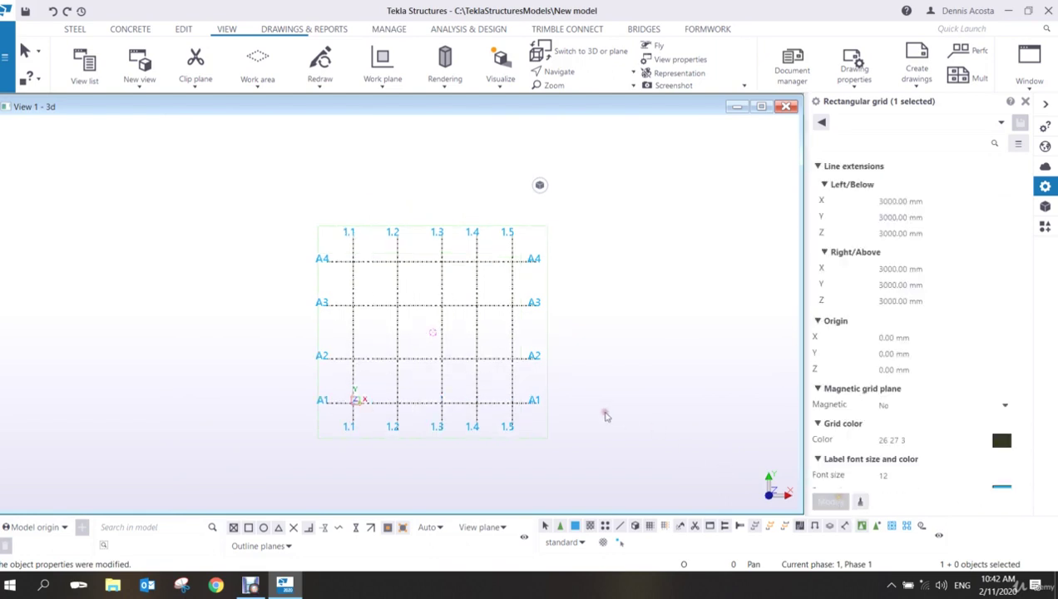
click(597, 325)
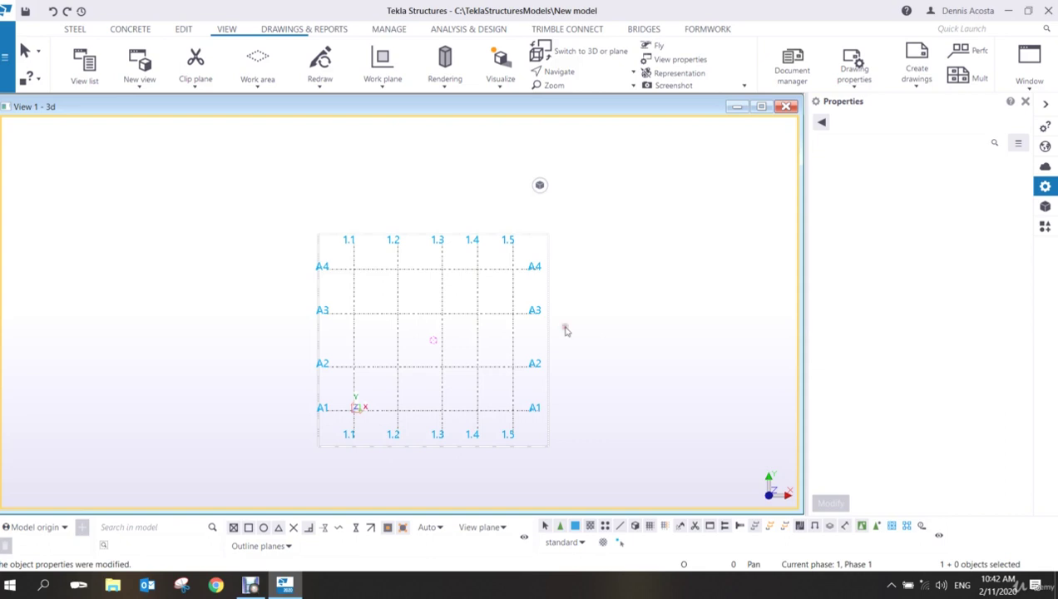
middle_drag(451, 328, 447, 295)
scroll(447, 294, up, 2)
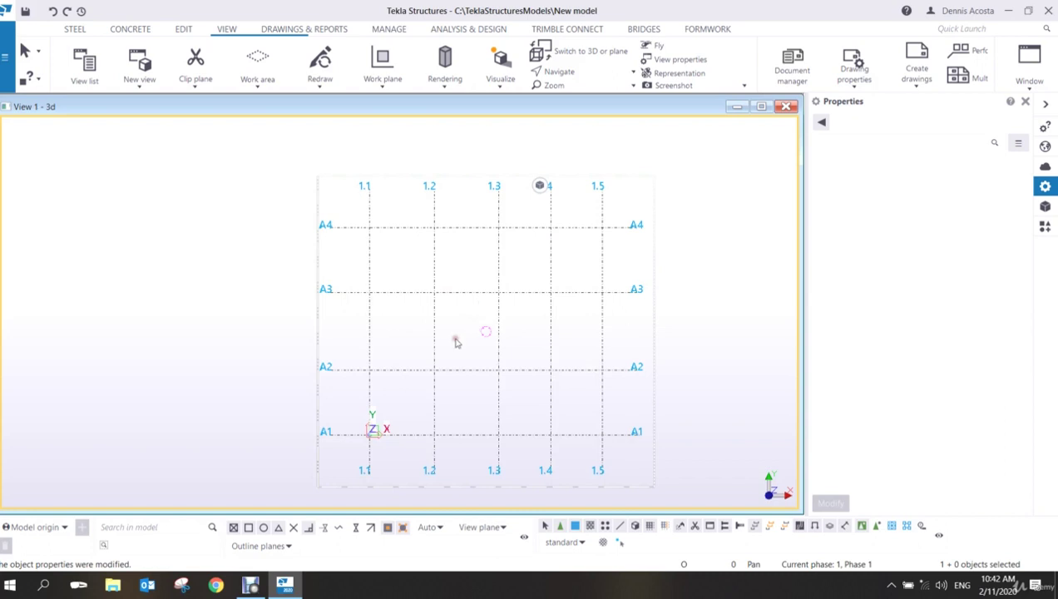
ctrl+middle_drag(456, 342, 397, 330)
key(ctrl+p)
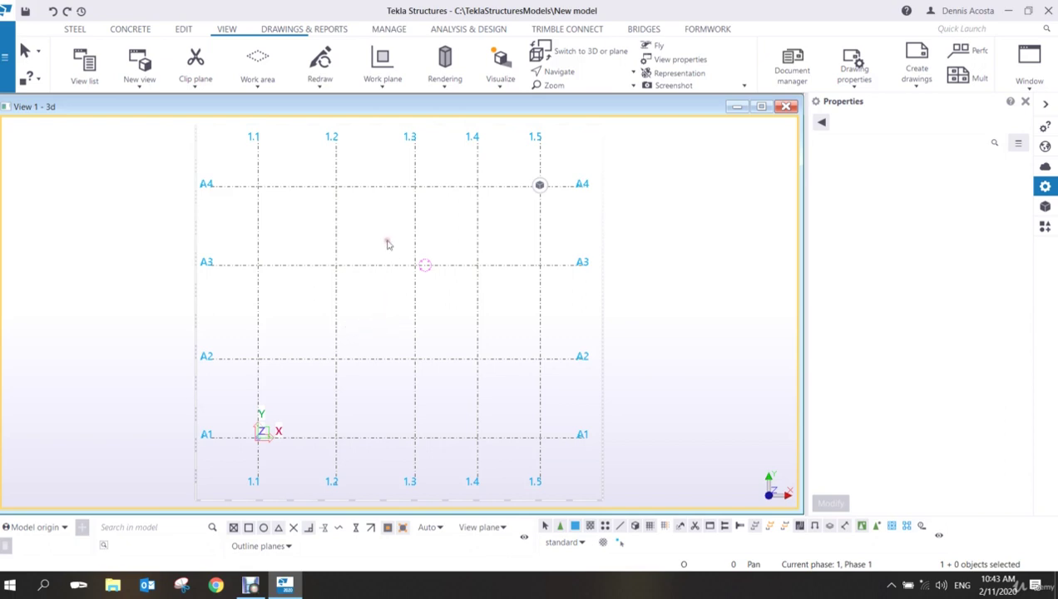
click(143, 89)
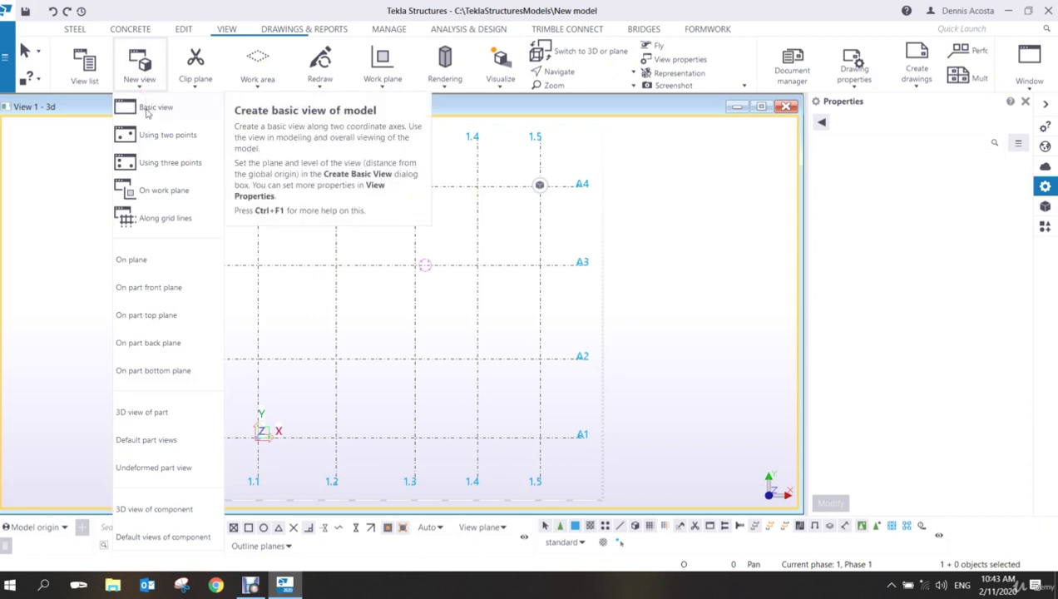
click(688, 234)
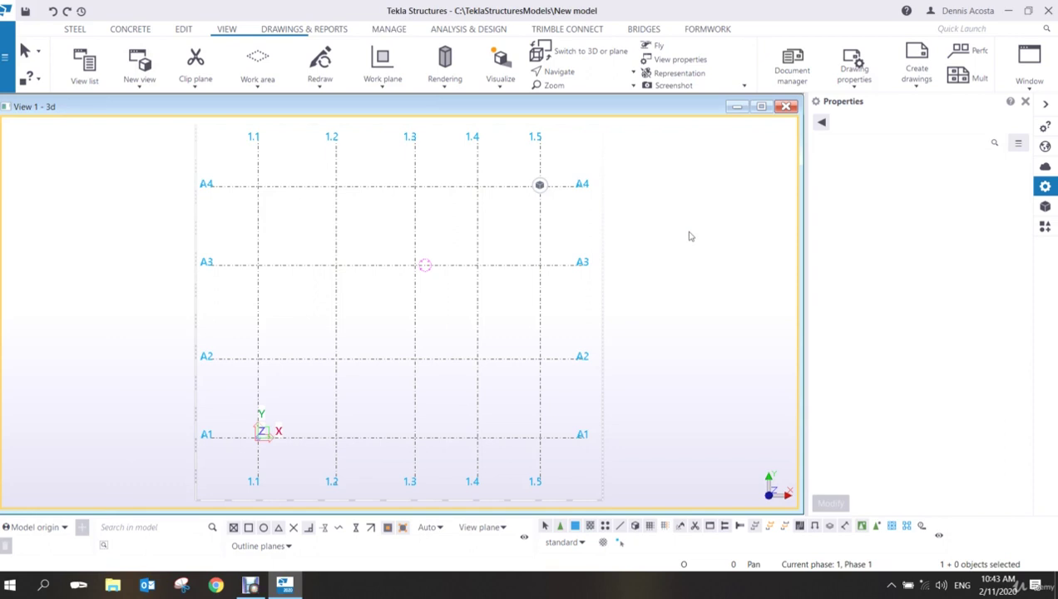
Open the list of model views and select the 3d view among the visible views.
key(ctrl+i)
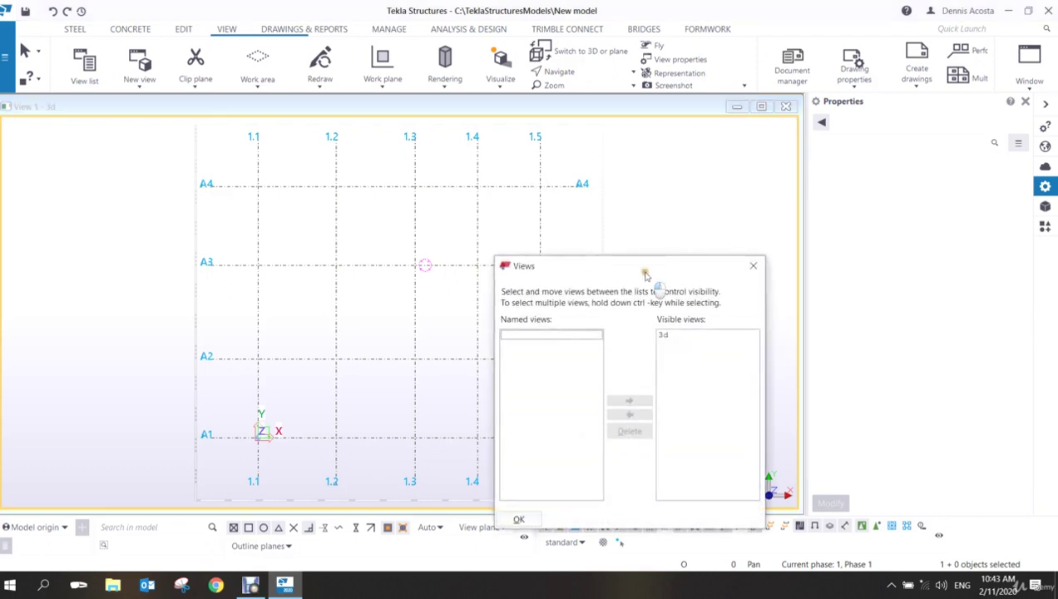
drag(639, 267, 829, 158)
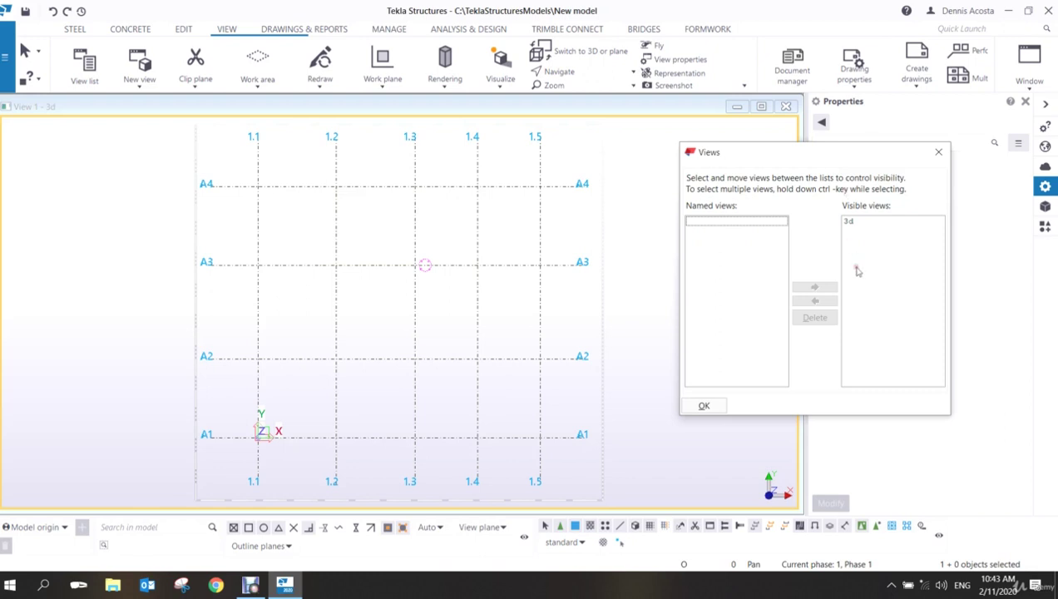
click(852, 223)
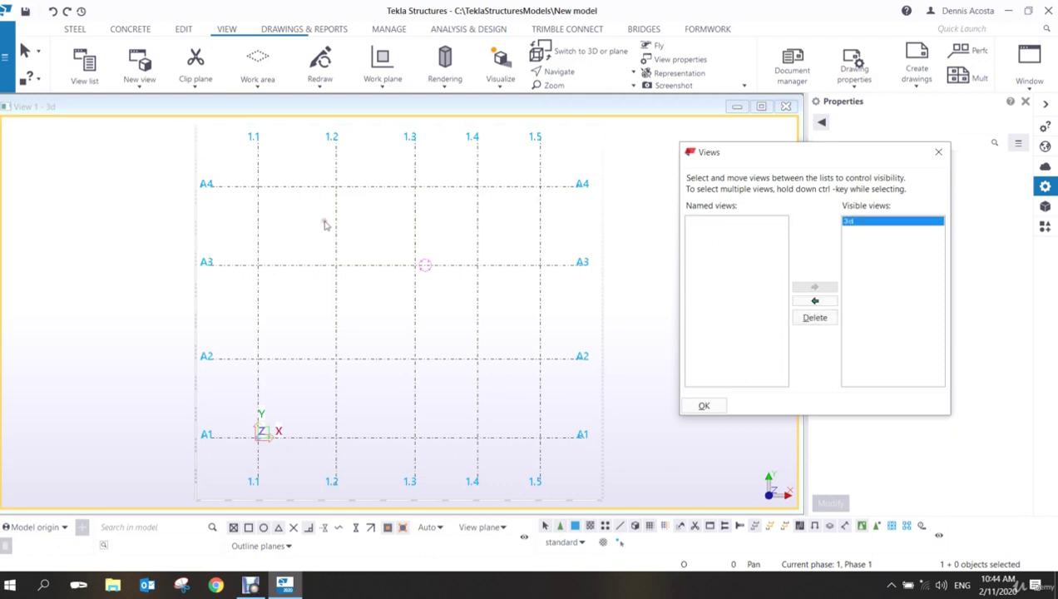
Rename the 3d view as 3D VIEW in its view properties and apply the change.
double_click(121, 224)
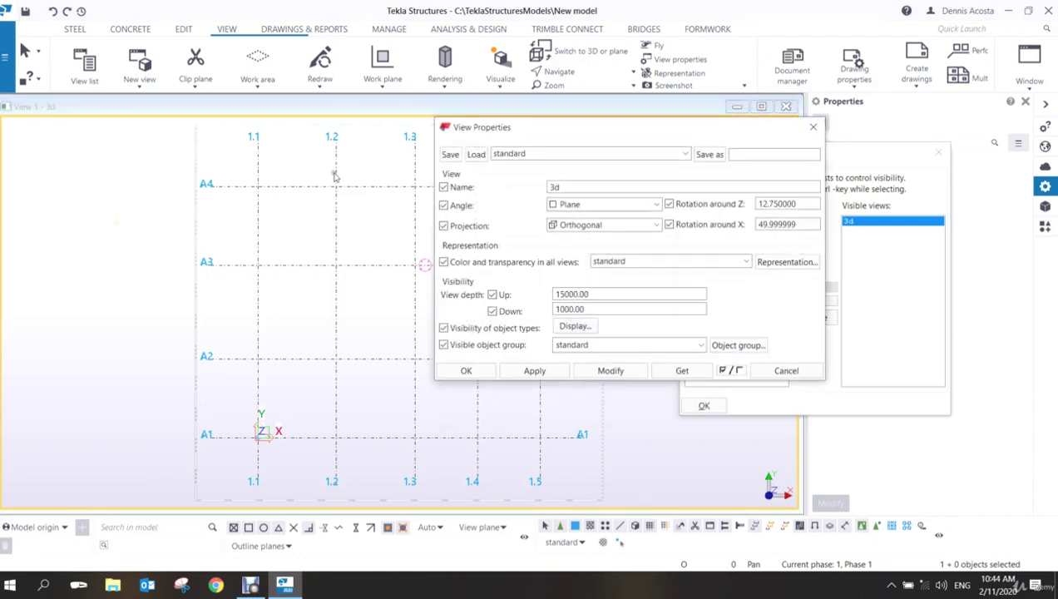
drag(598, 128, 341, 134)
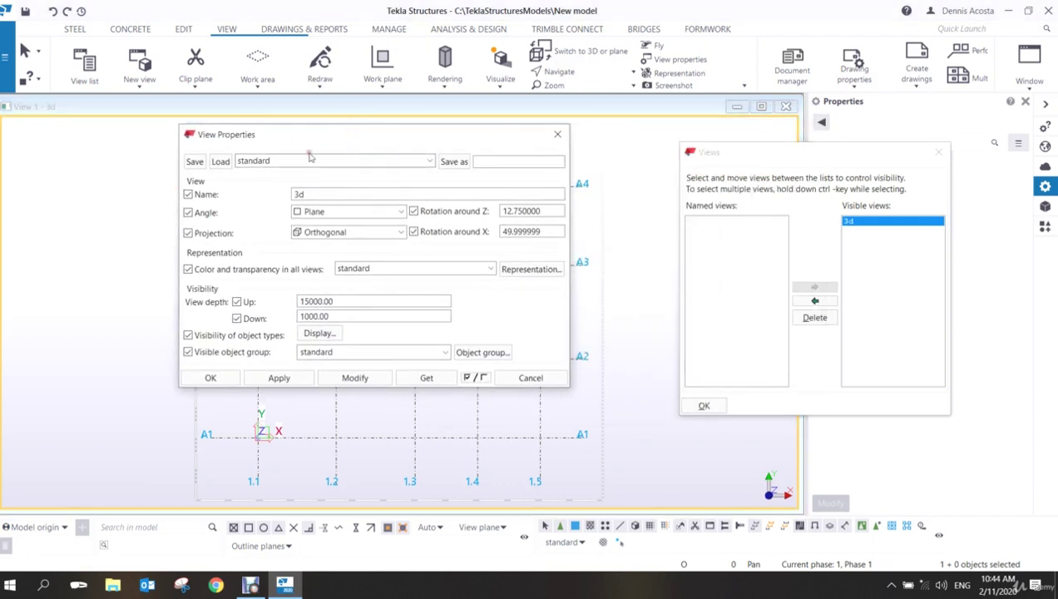
double_click(306, 194)
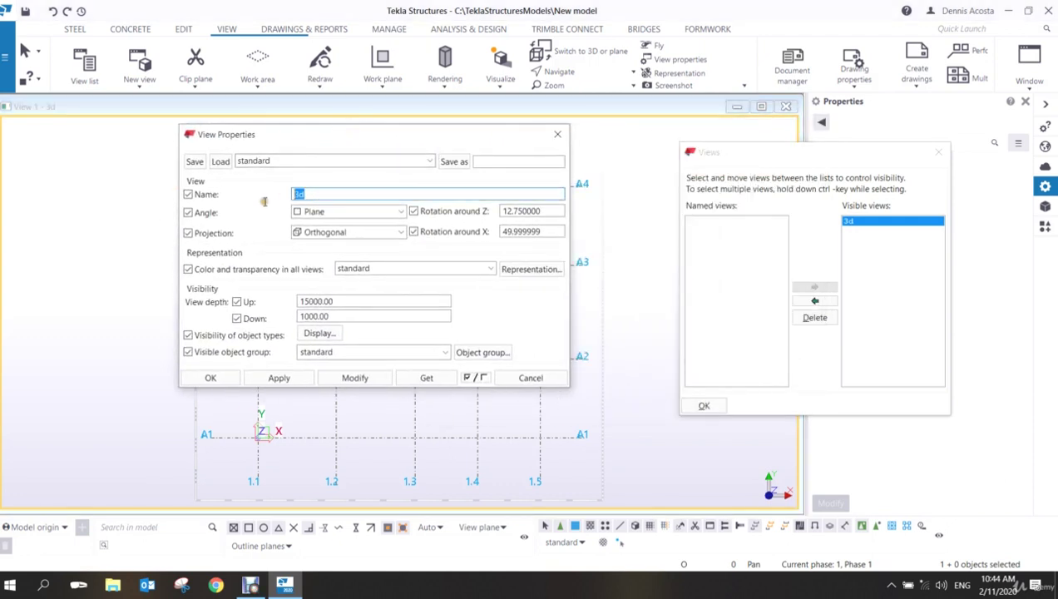
text(3D VIEW)
click(356, 378)
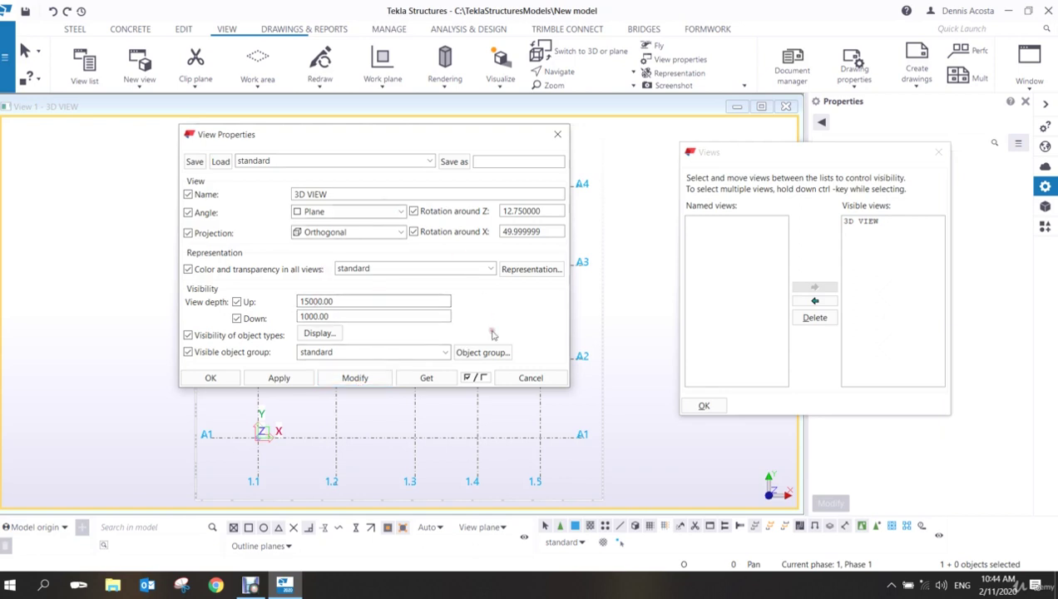
click(531, 378)
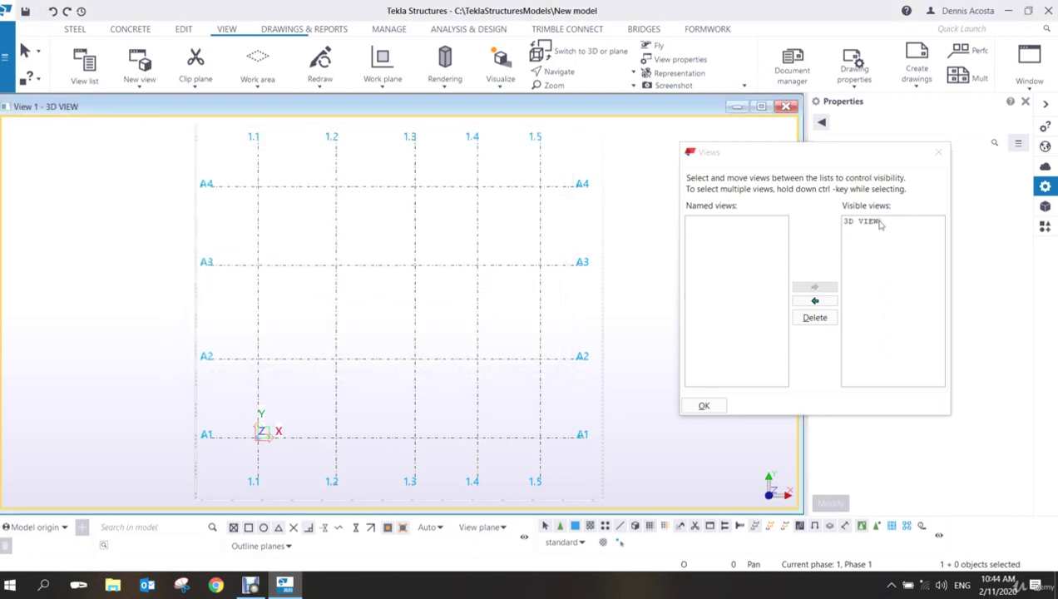
Hide the 3D VIEW, then make it visible again with its window enlarged to fill the modeling area.
click(879, 223)
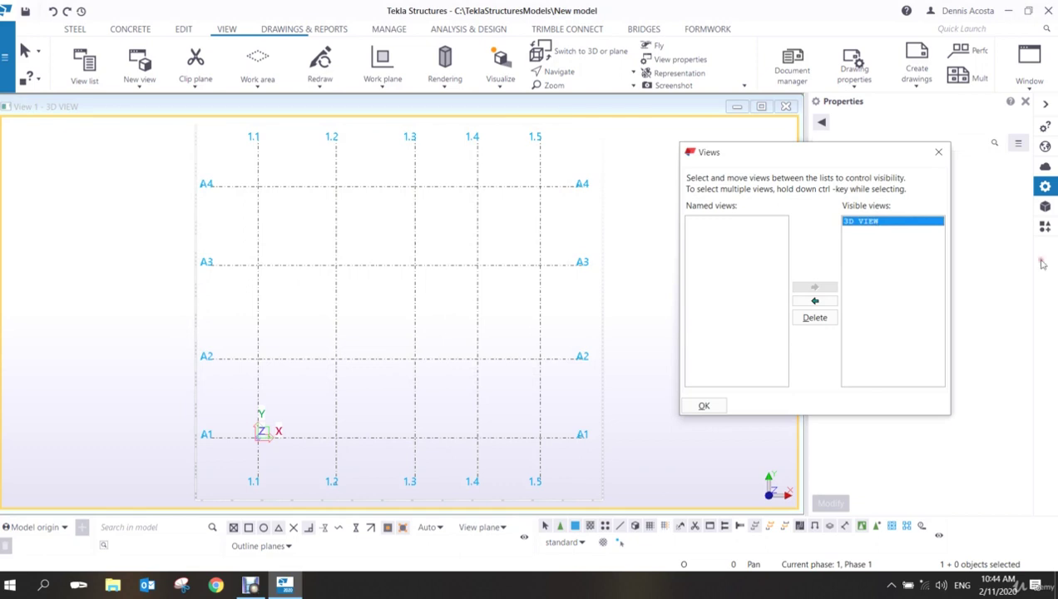
click(814, 302)
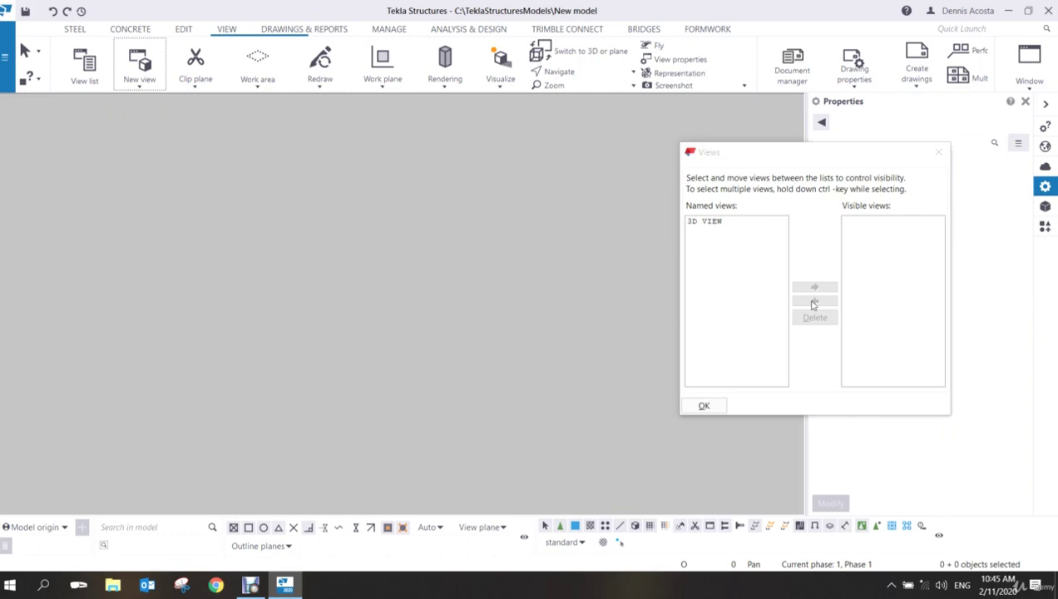
click(706, 221)
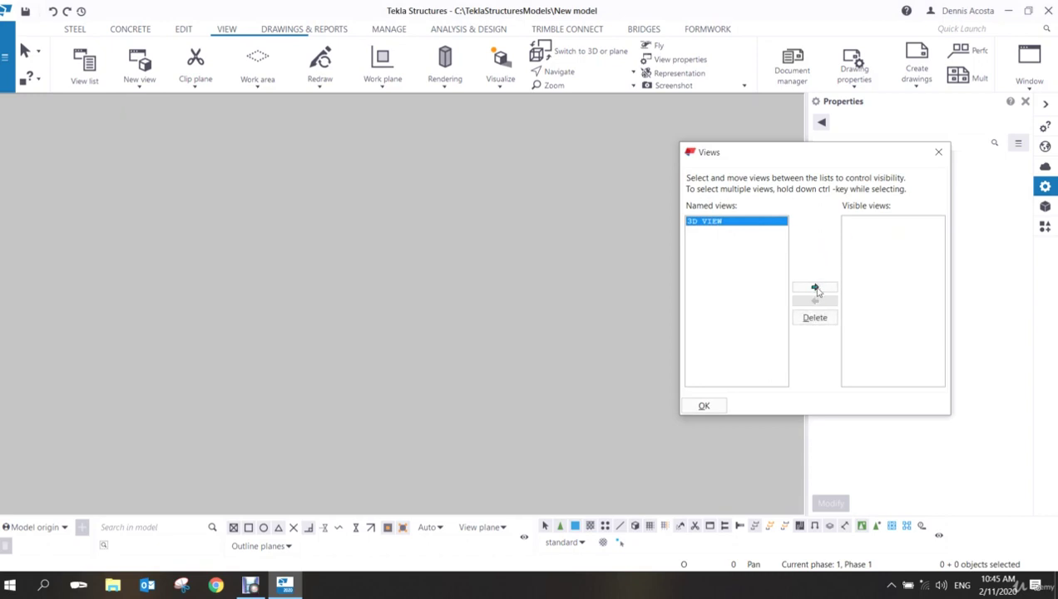
click(816, 288)
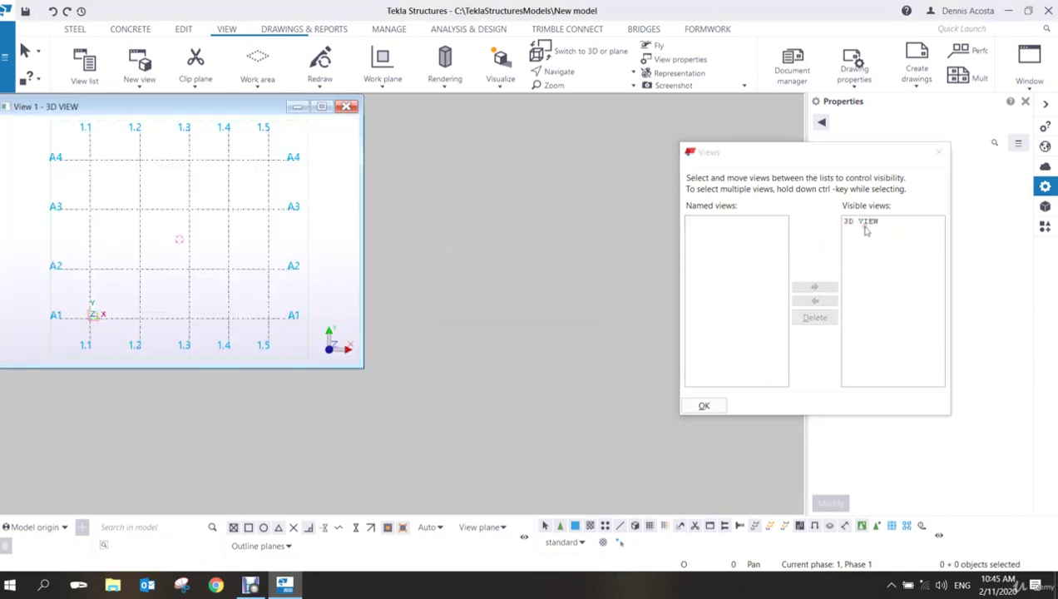
drag(361, 369, 804, 512)
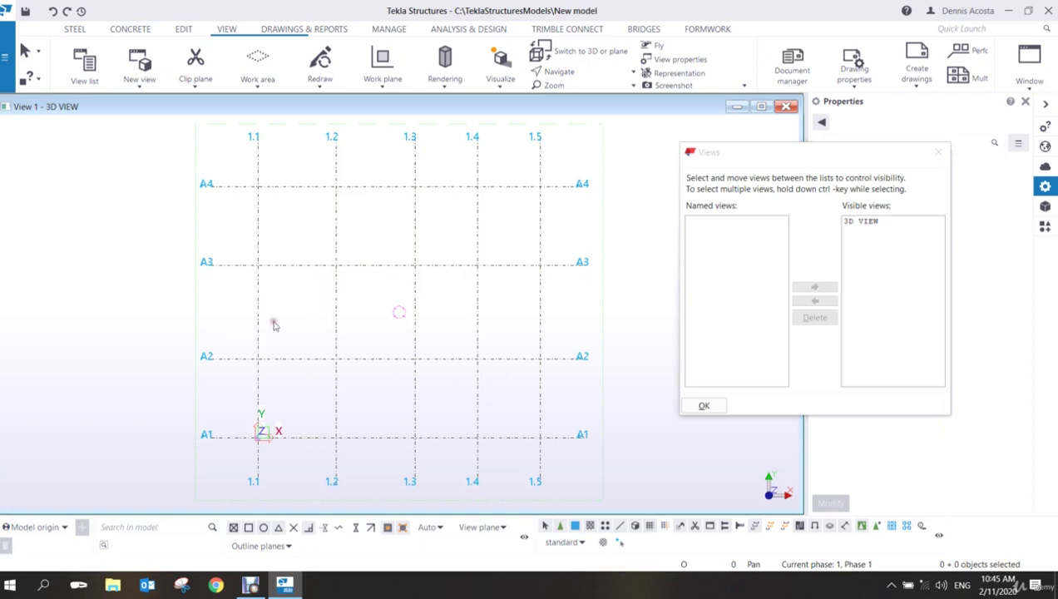
Set the upward view depth of the 3D VIEW to 1000 and inspect the resulting view volume.
ctrl+middle_drag(371, 357, 395, 314)
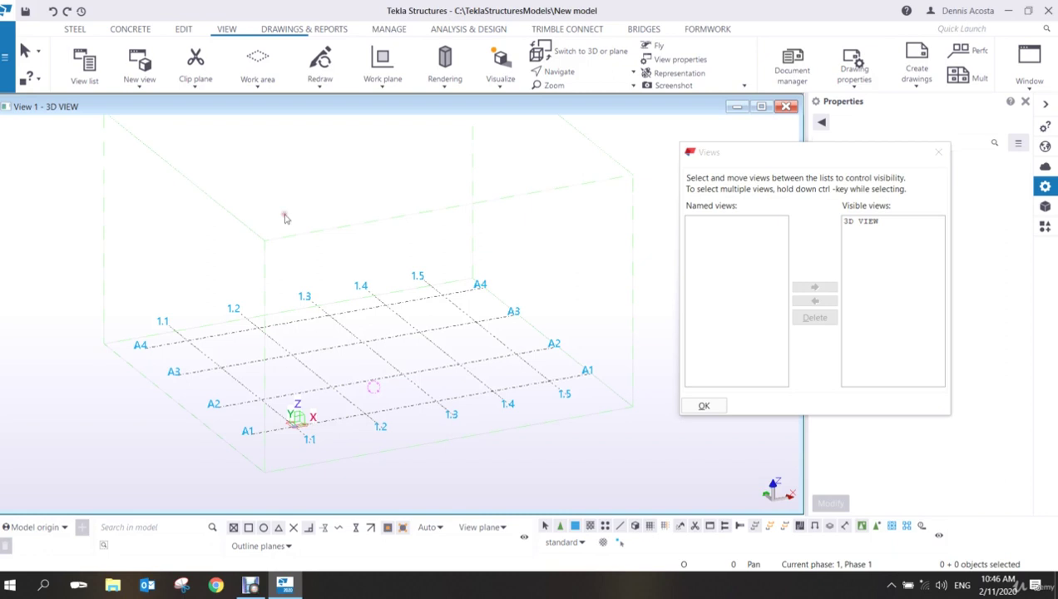
double_click(284, 217)
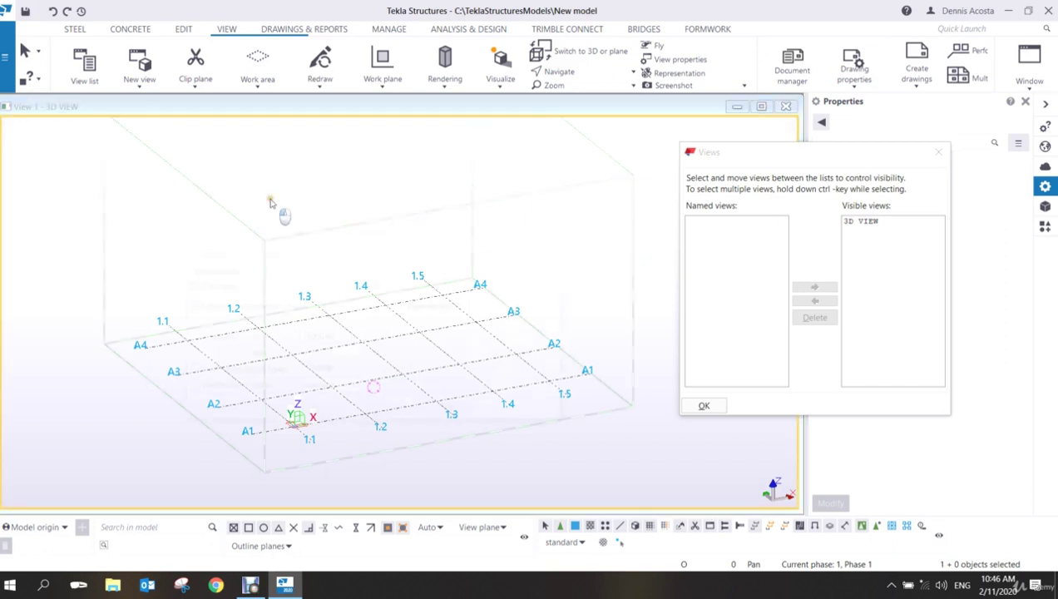
drag(342, 139, 246, 160)
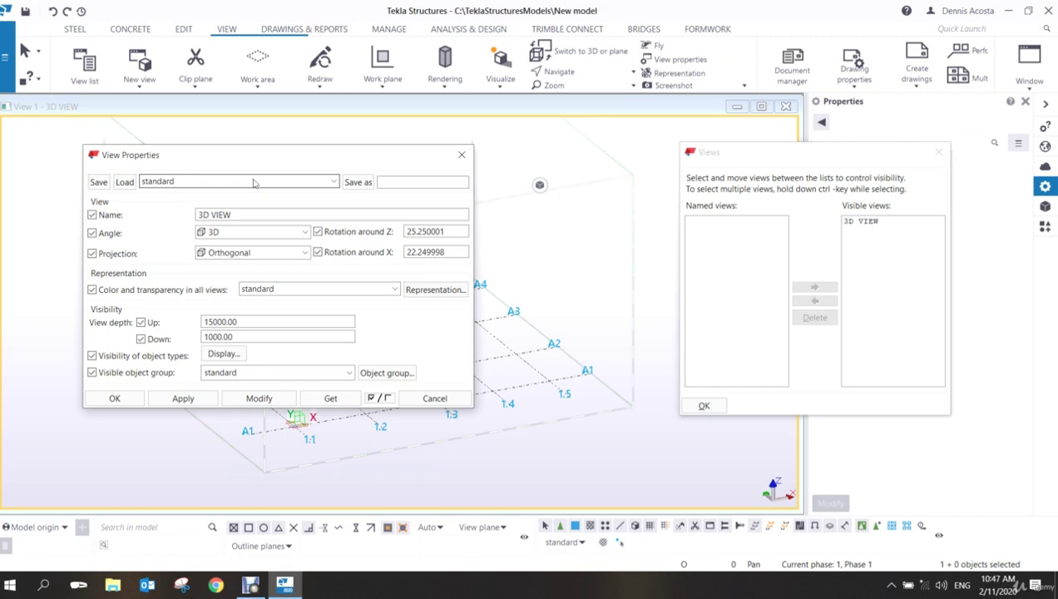
double_click(280, 321)
text(1000)
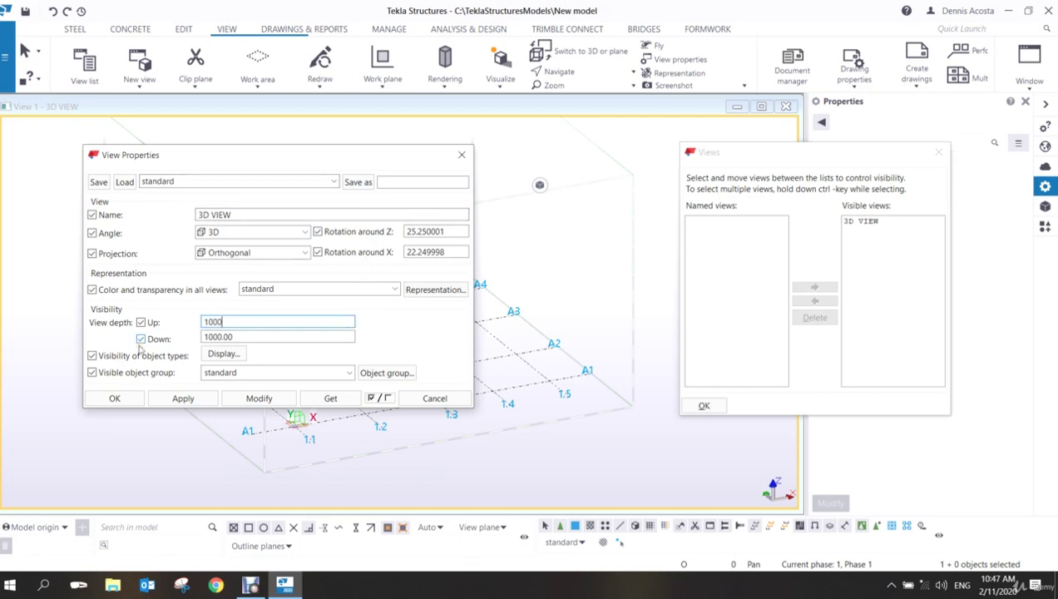
click(258, 399)
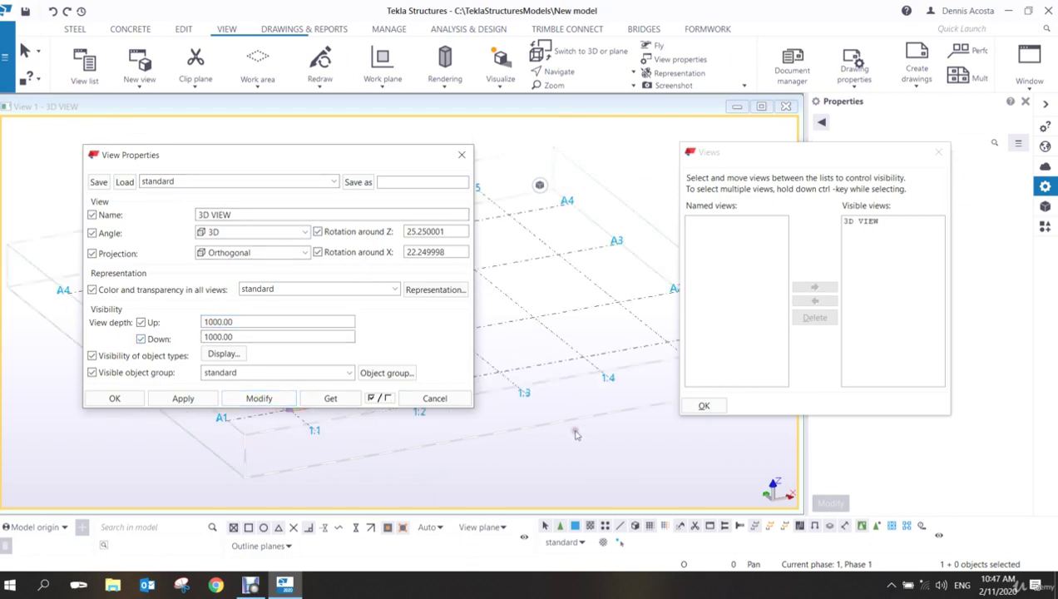
ctrl+middle_drag(576, 434, 574, 336)
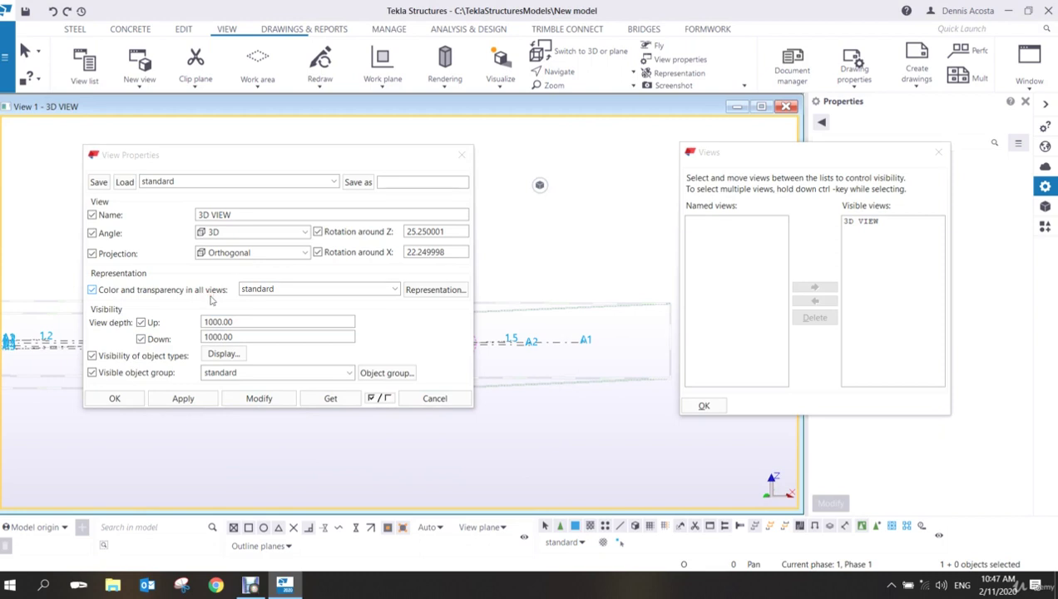
Set the upward view depth of the 3D VIEW to 15000, apply it, and close the view properties.
double_click(248, 321)
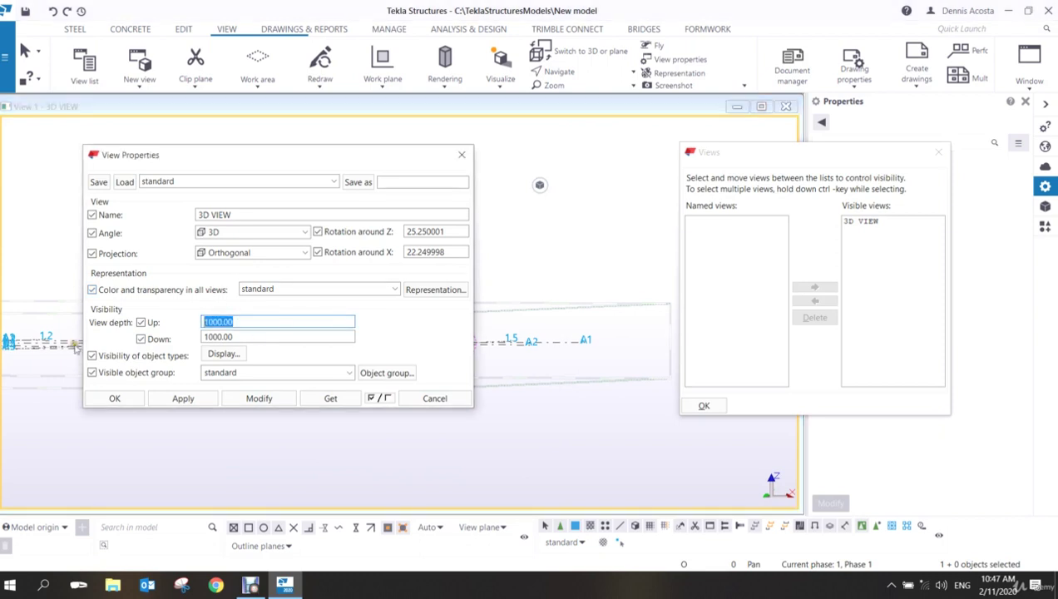
text(15000)
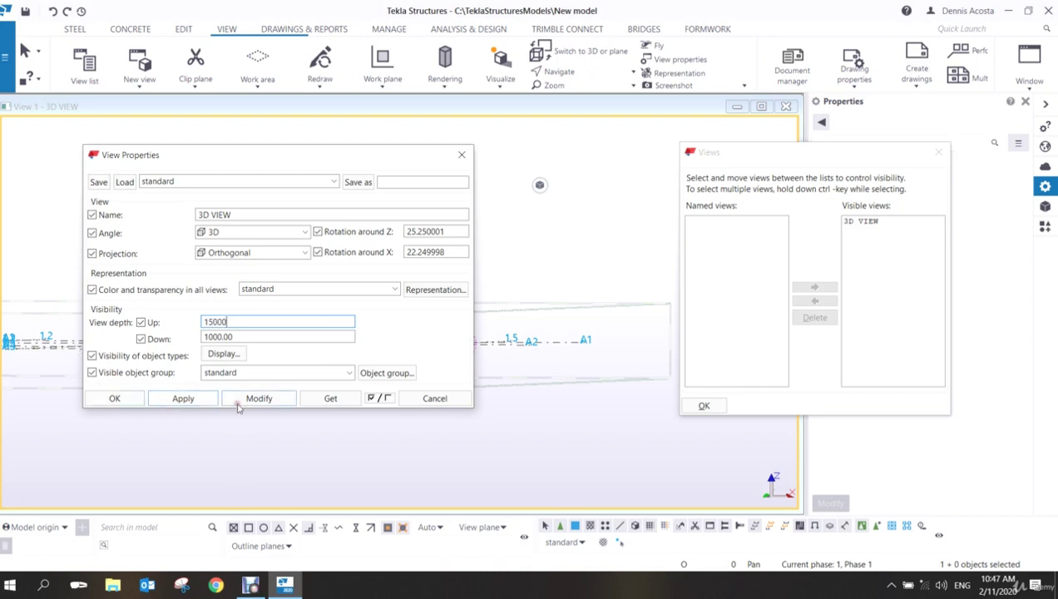
click(241, 400)
click(596, 385)
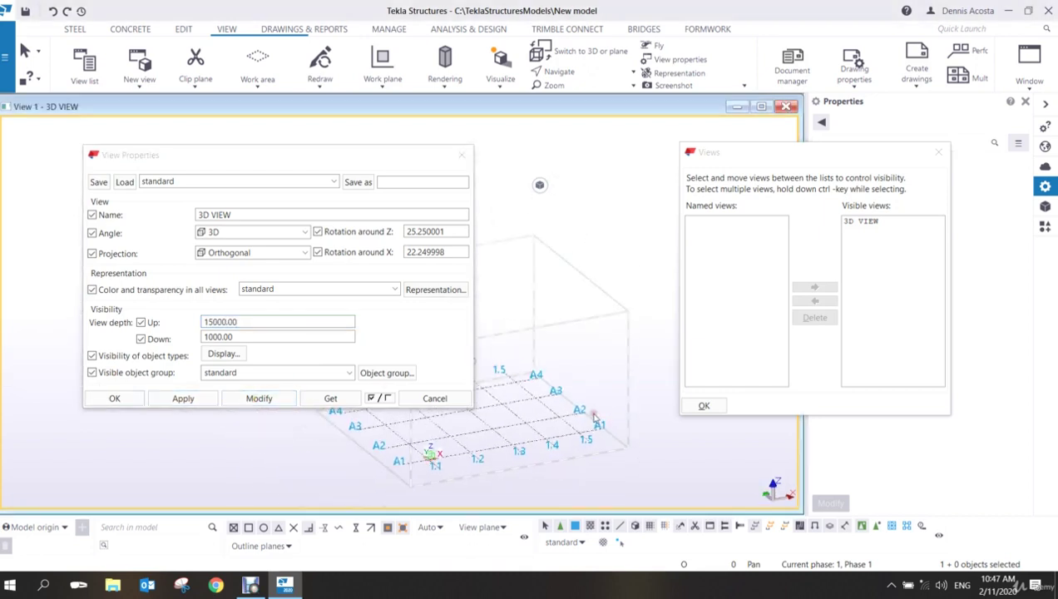
middle_drag(594, 416, 590, 396)
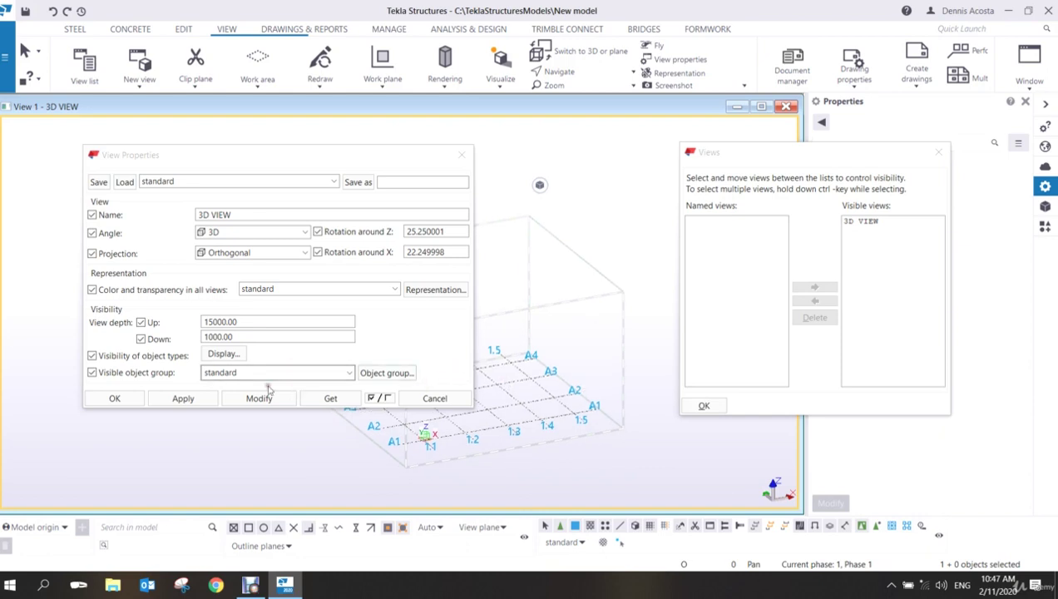
click(429, 401)
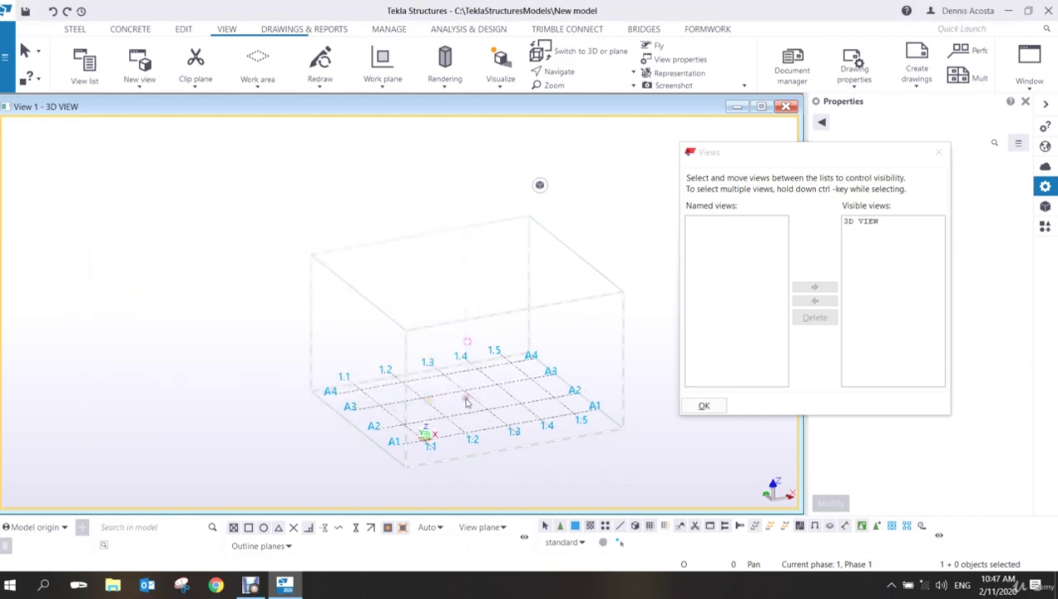
middle_drag(466, 402, 402, 369)
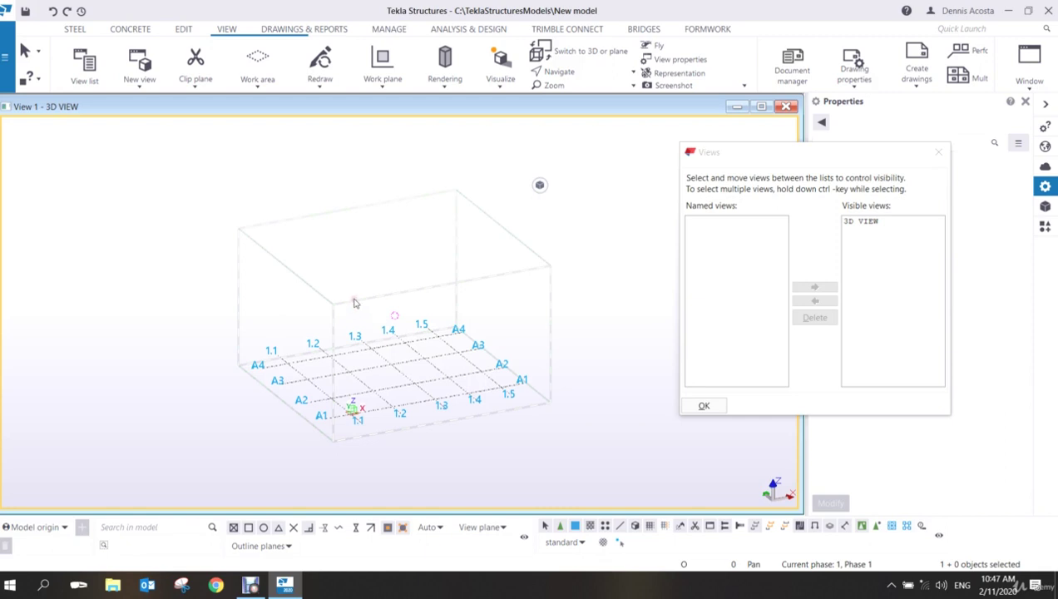
Start creating a basic view and open the view properties, arranging both dialogs and the views list side by side.
click(143, 86)
click(395, 207)
click(139, 80)
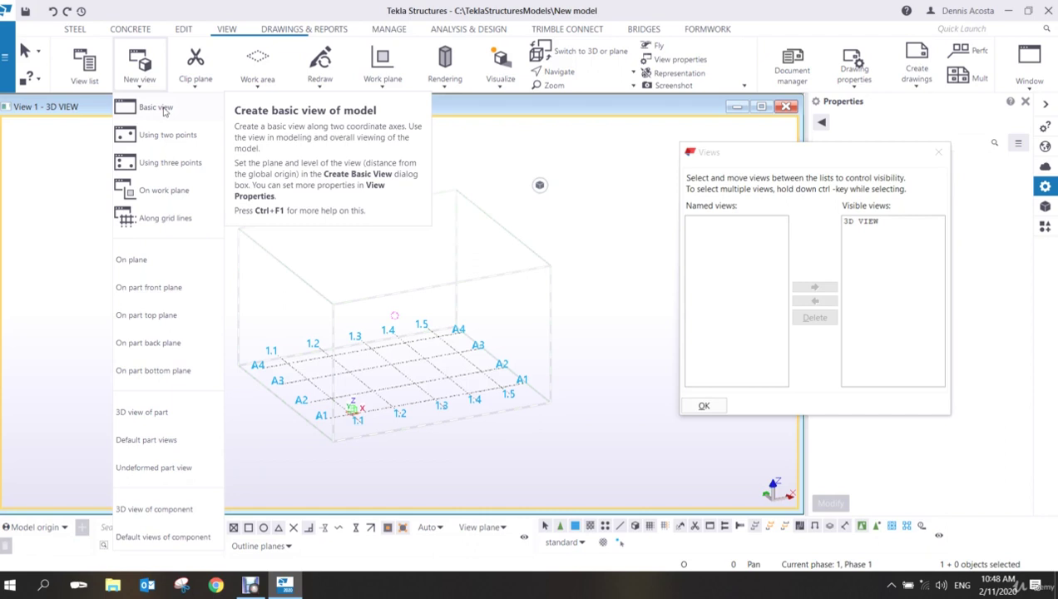
click(155, 107)
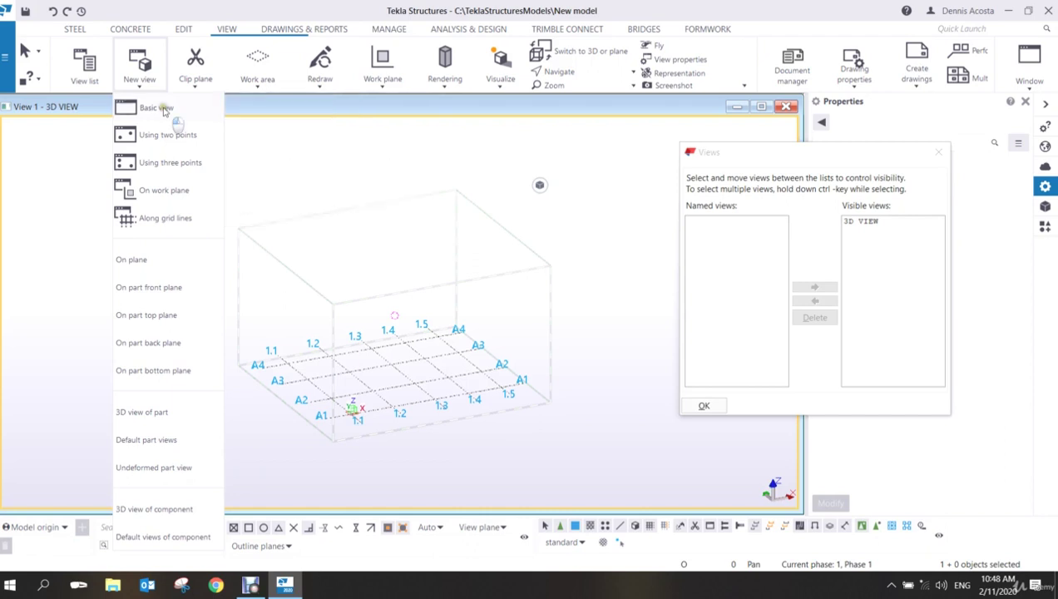
drag(379, 158, 598, 170)
drag(799, 158, 870, 131)
click(565, 171)
drag(564, 173, 636, 147)
drag(258, 122, 143, 184)
drag(464, 147, 352, 148)
click(149, 83)
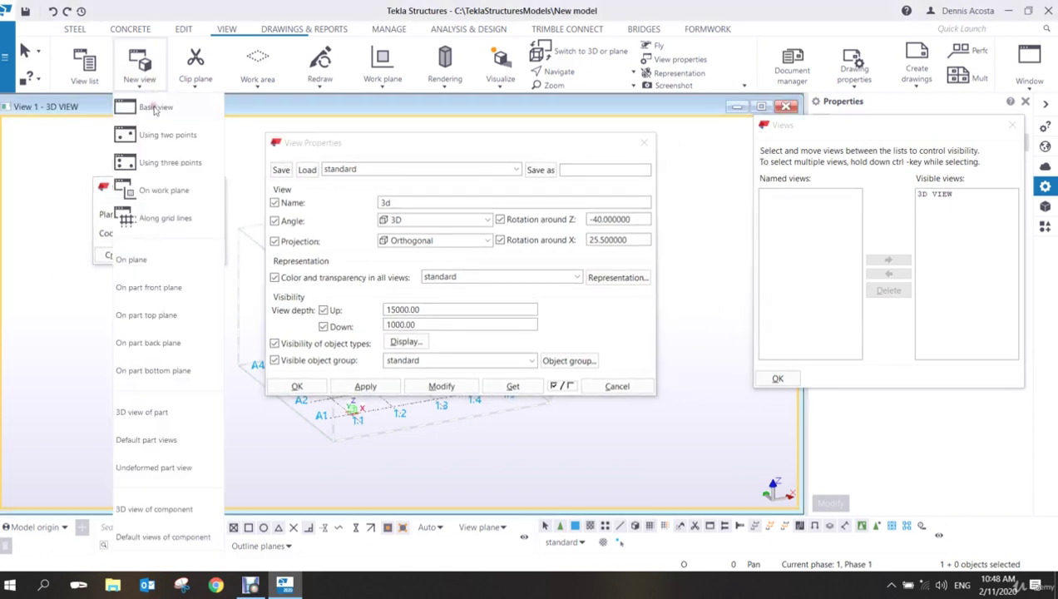
click(474, 149)
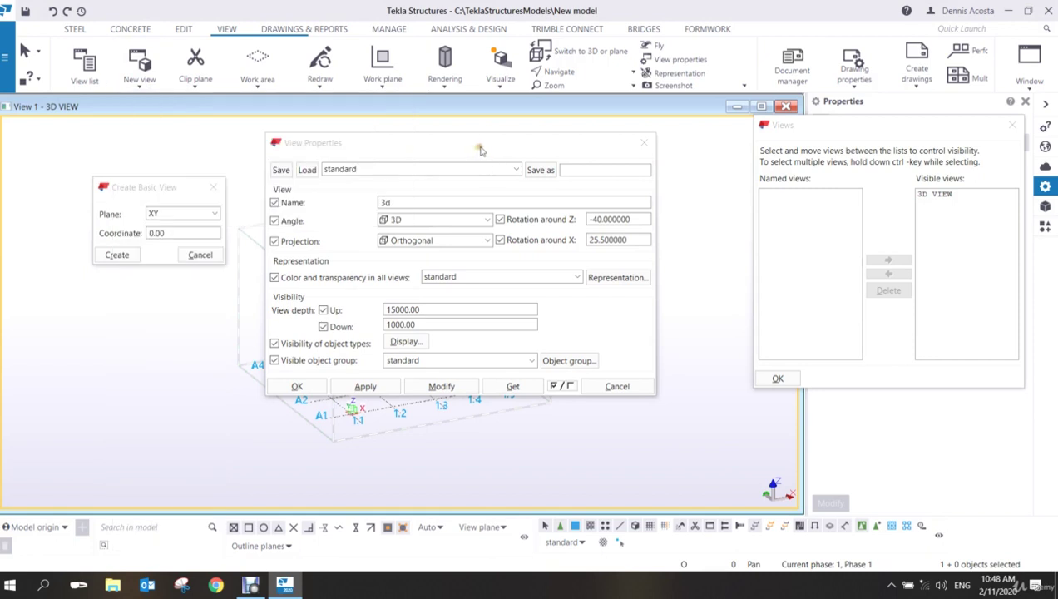
drag(473, 153, 493, 190)
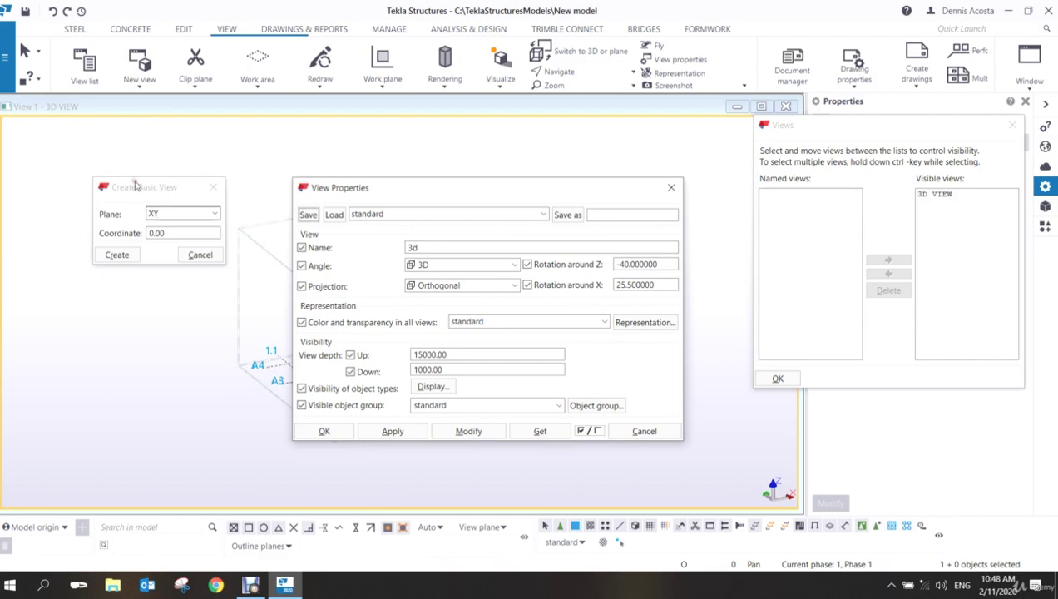
drag(152, 188, 174, 201)
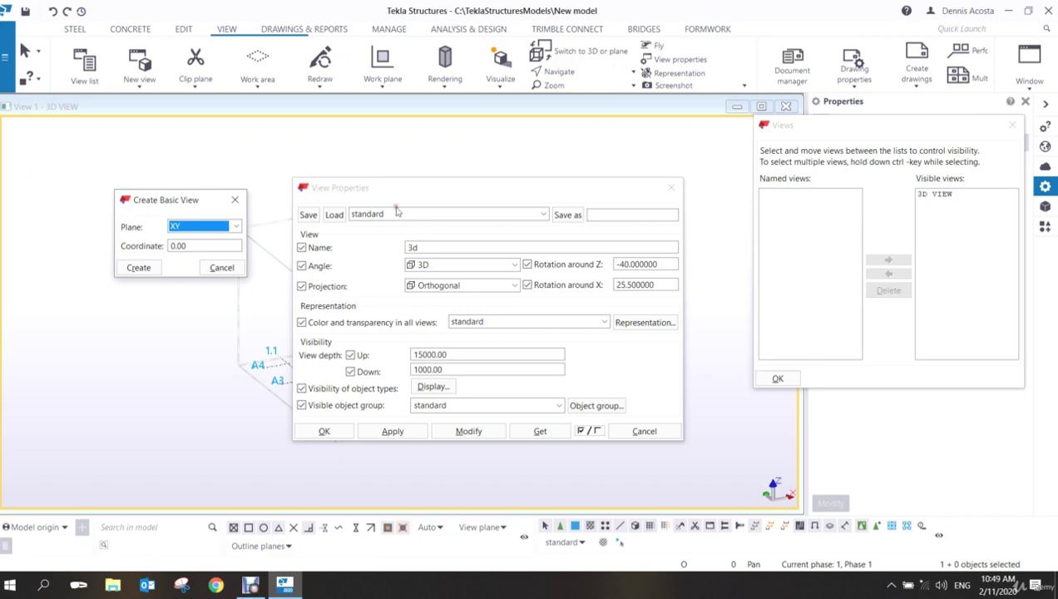
Name the new view 1ST FLOOR PLAN and set its angle to Plane in the view properties.
drag(475, 194, 479, 147)
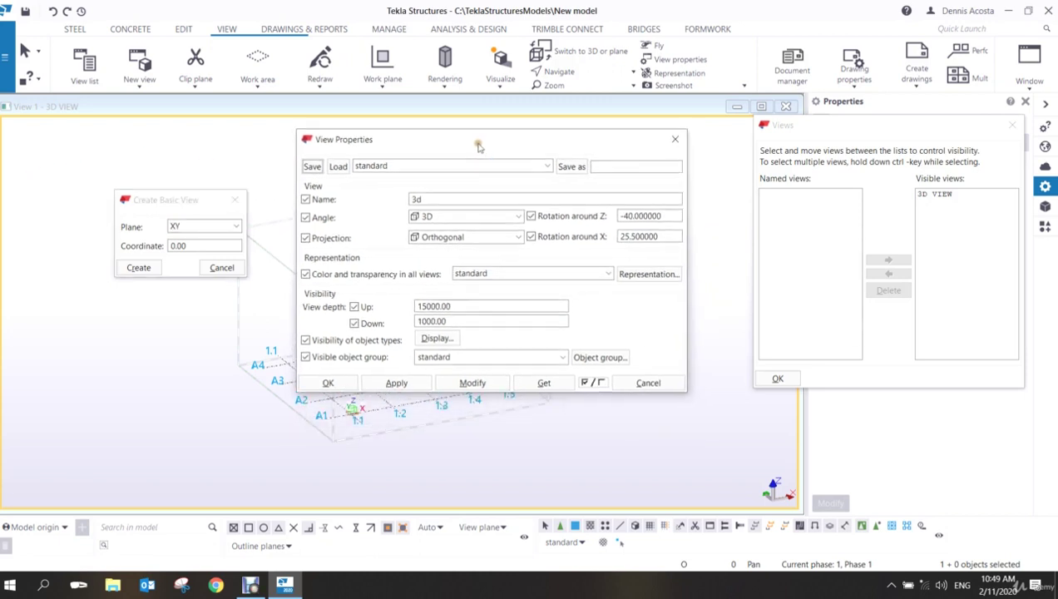
double_click(441, 200)
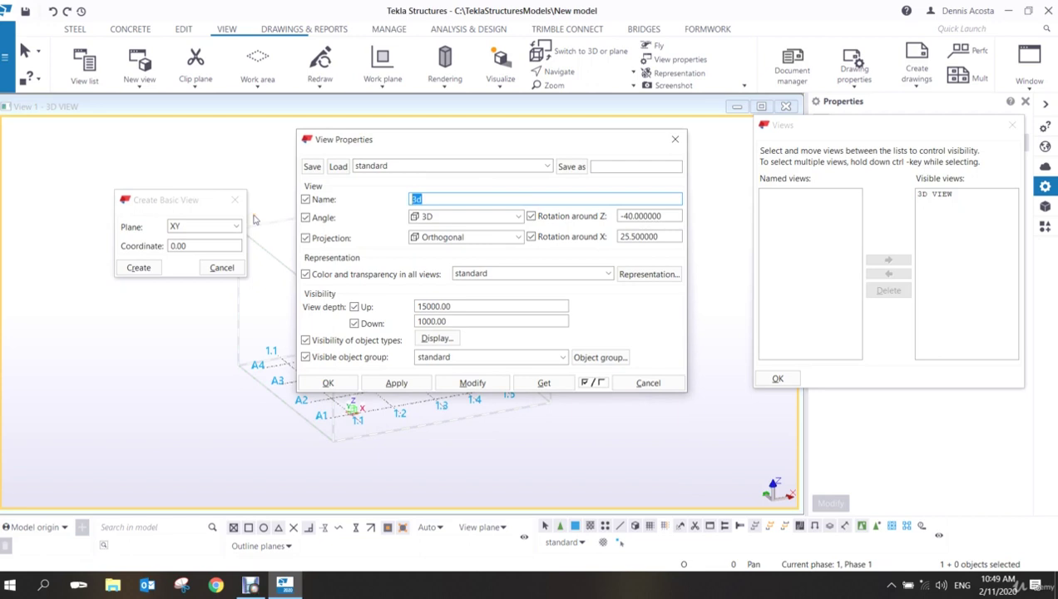
text(1ST)
key(BackSpace)
text(T FLOOR PLAN)
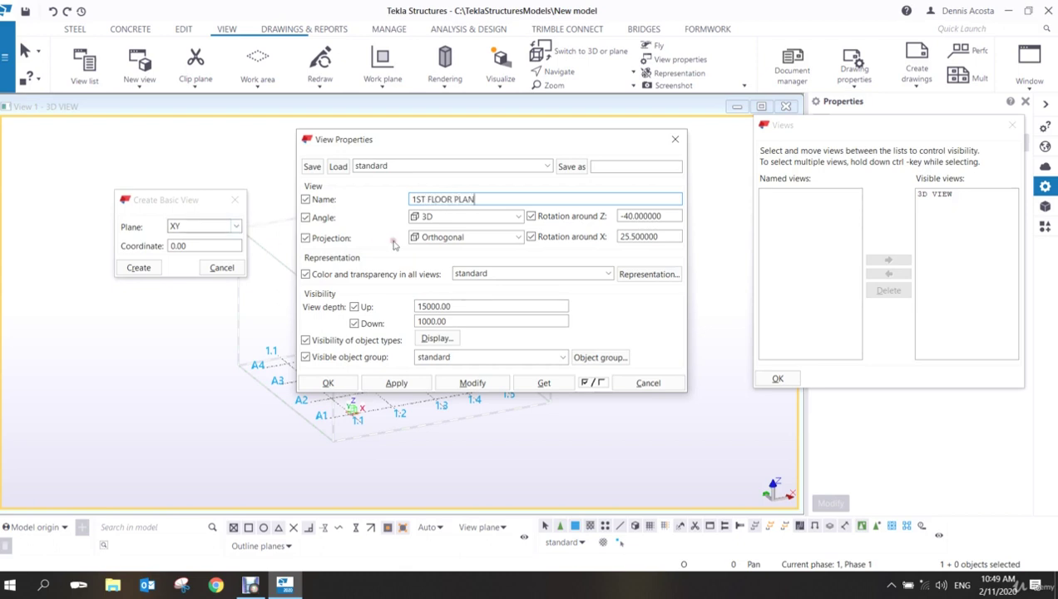
click(444, 217)
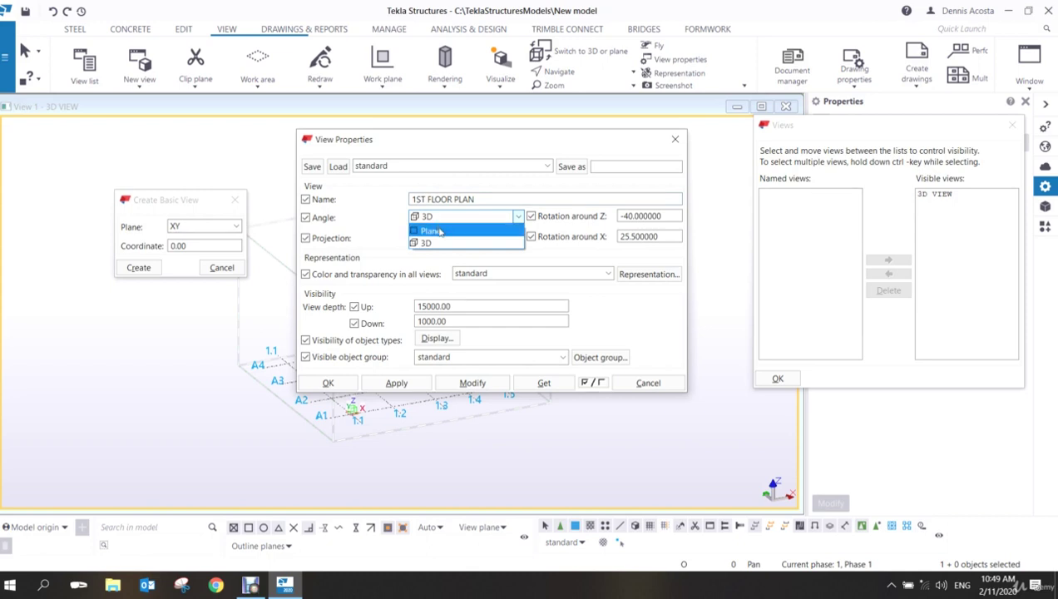
click(440, 231)
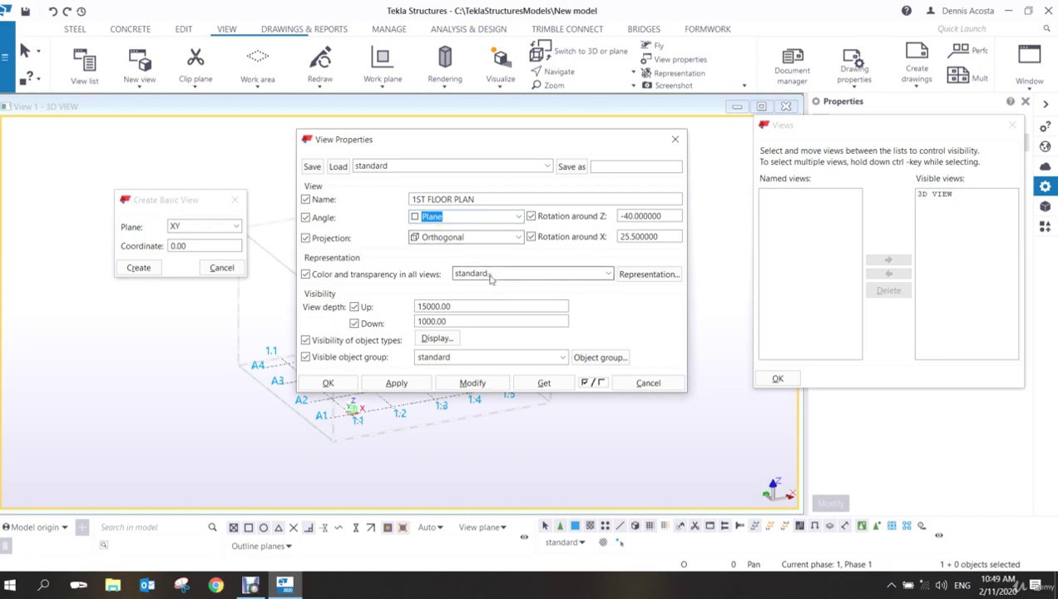
Set the upward view depth of the 1ST FLOOR PLAN to 1000 and apply the view properties.
drag(460, 305, 354, 318)
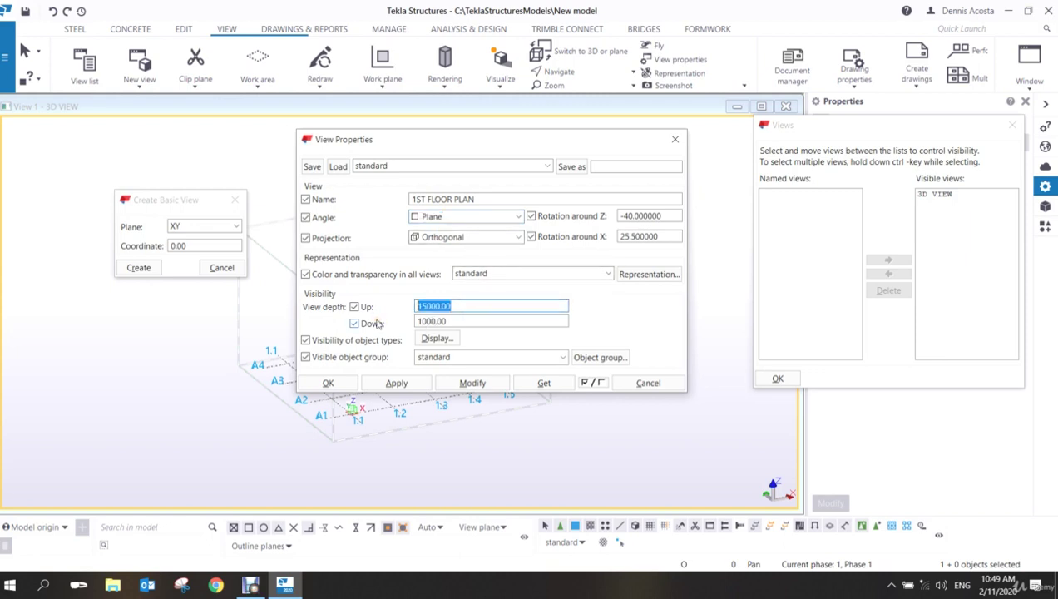
text(1000)
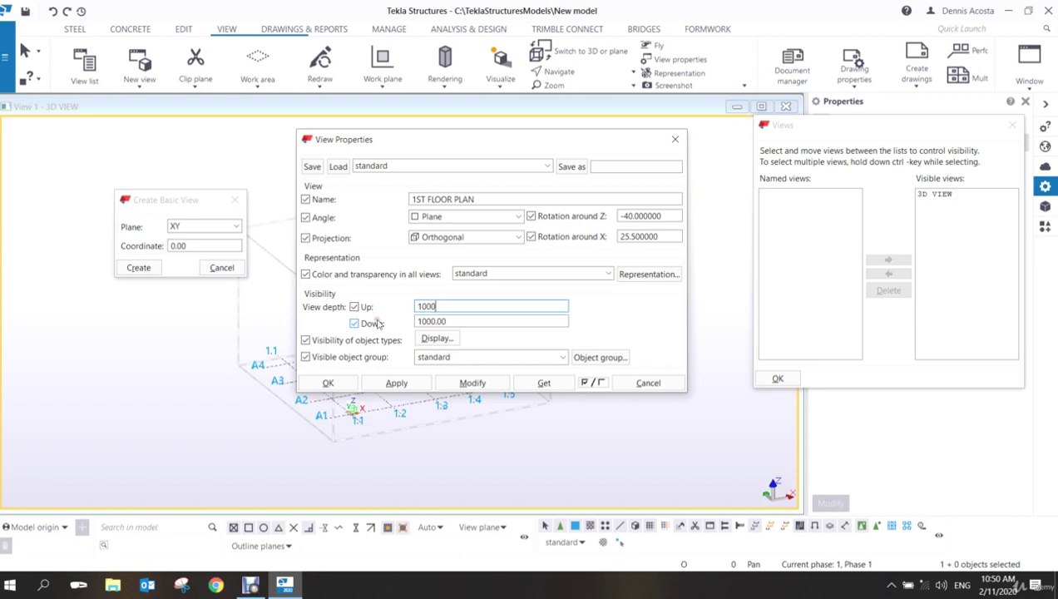
click(404, 387)
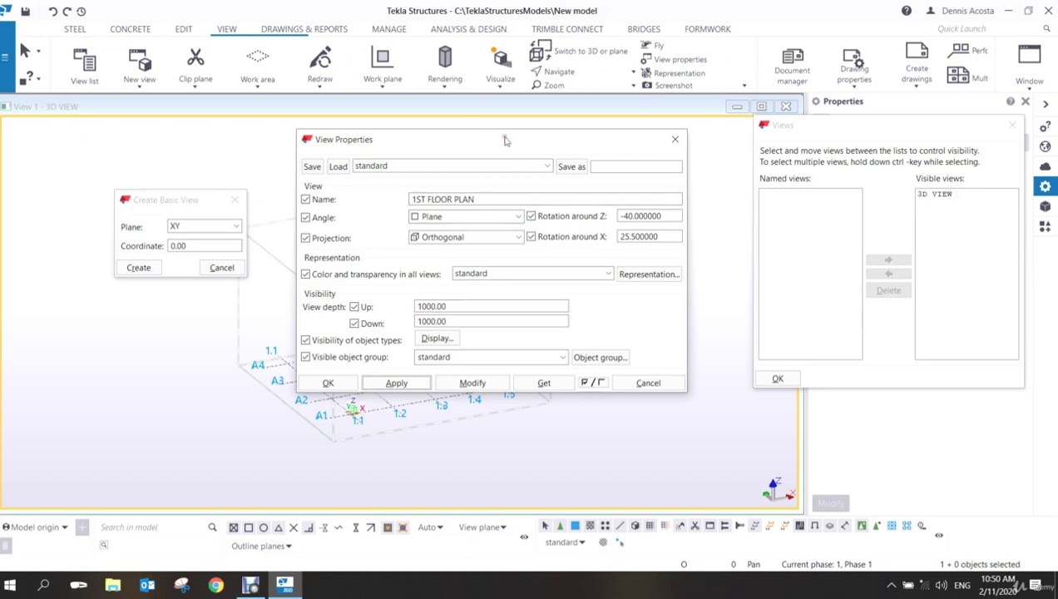
drag(505, 140, 512, 58)
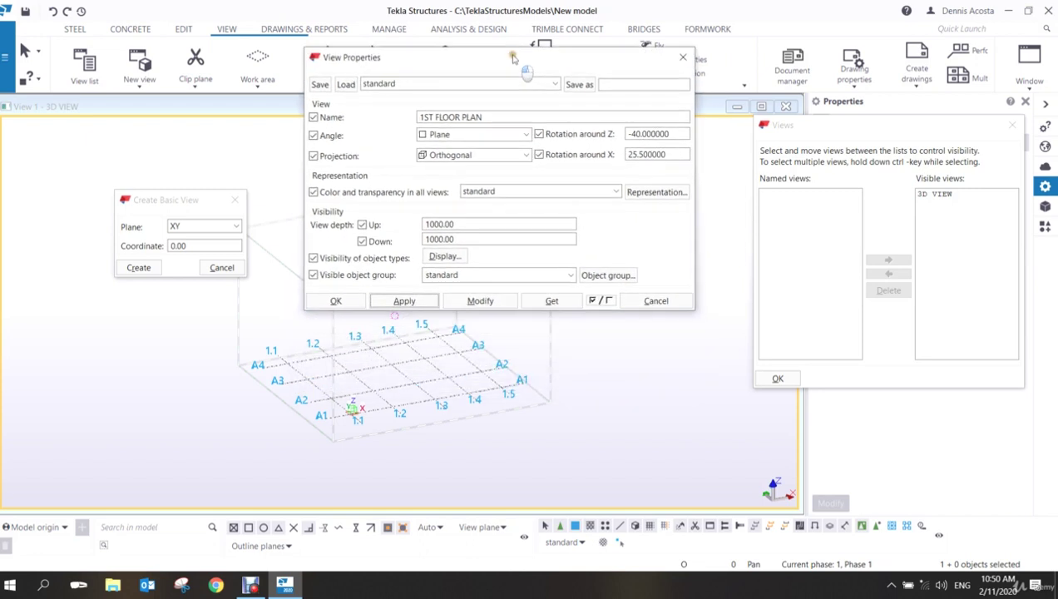
click(424, 302)
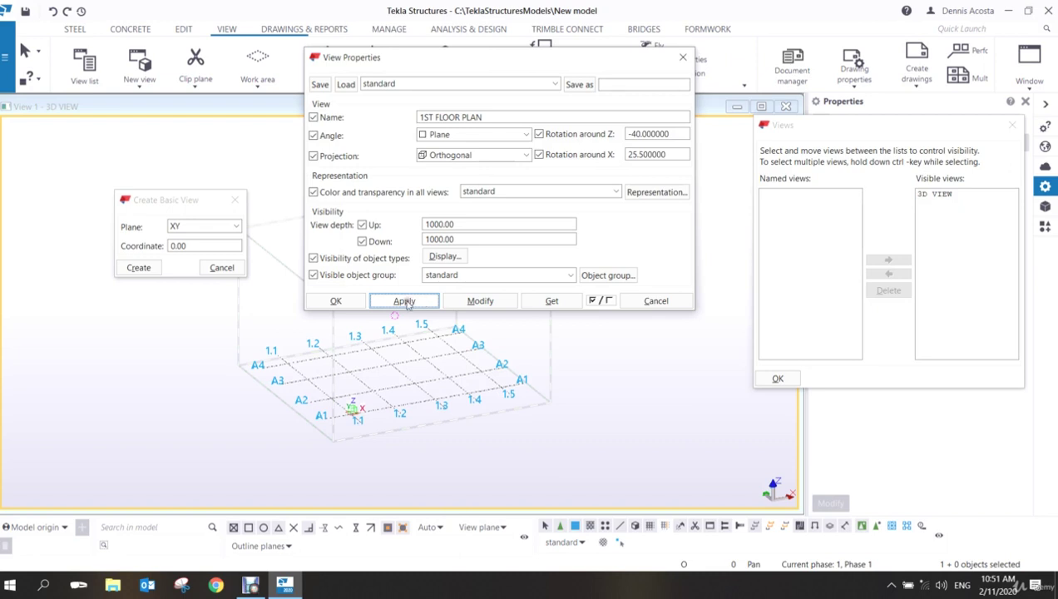
Create the 1ST FLOOR PLAN as a basic view on the XY plane at coordinate 3500.
drag(191, 199, 193, 158)
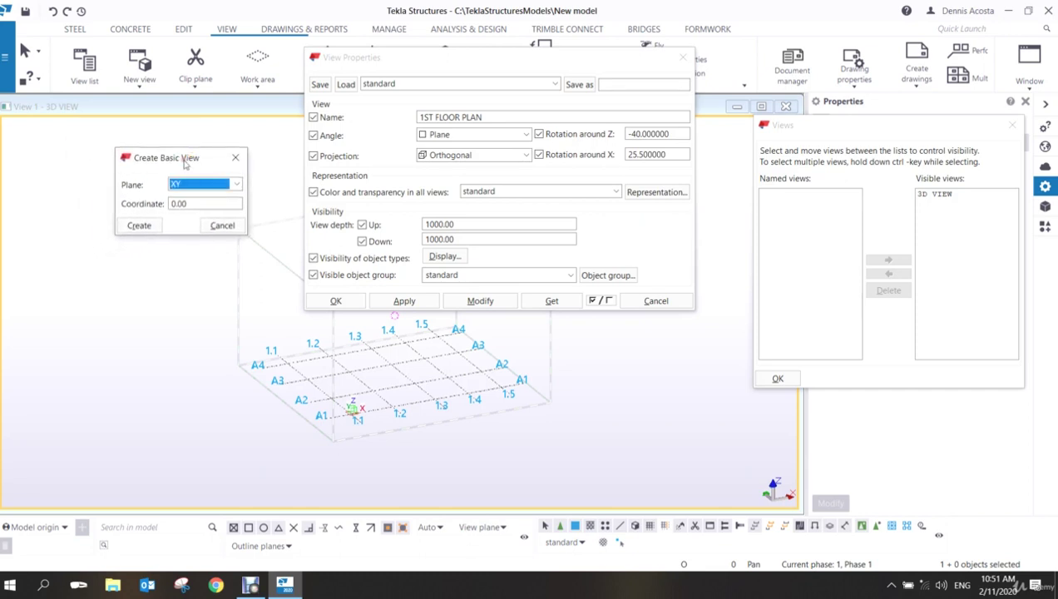
drag(187, 161, 200, 149)
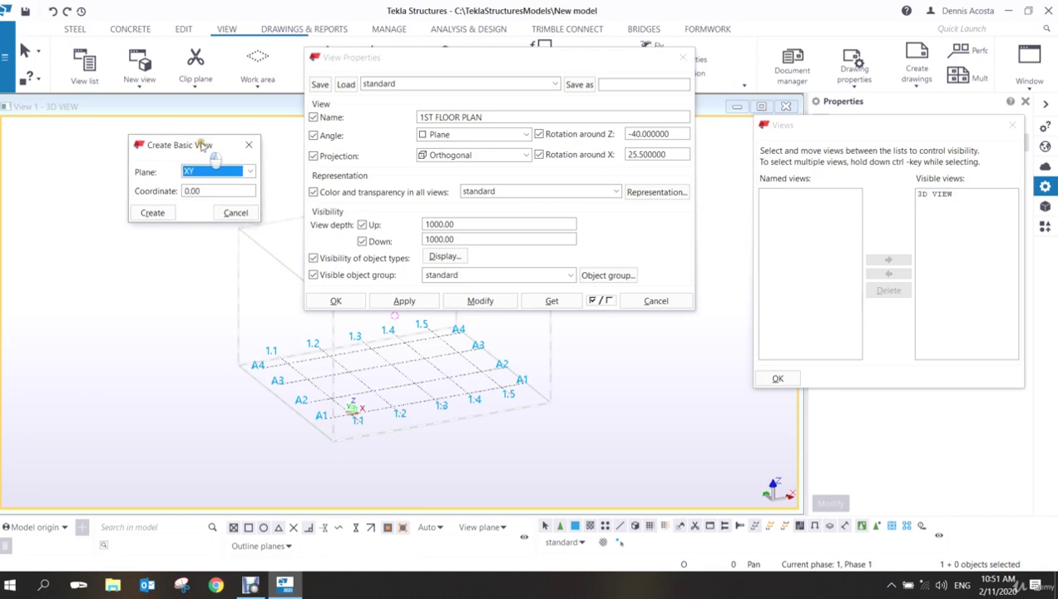
key(Tab)
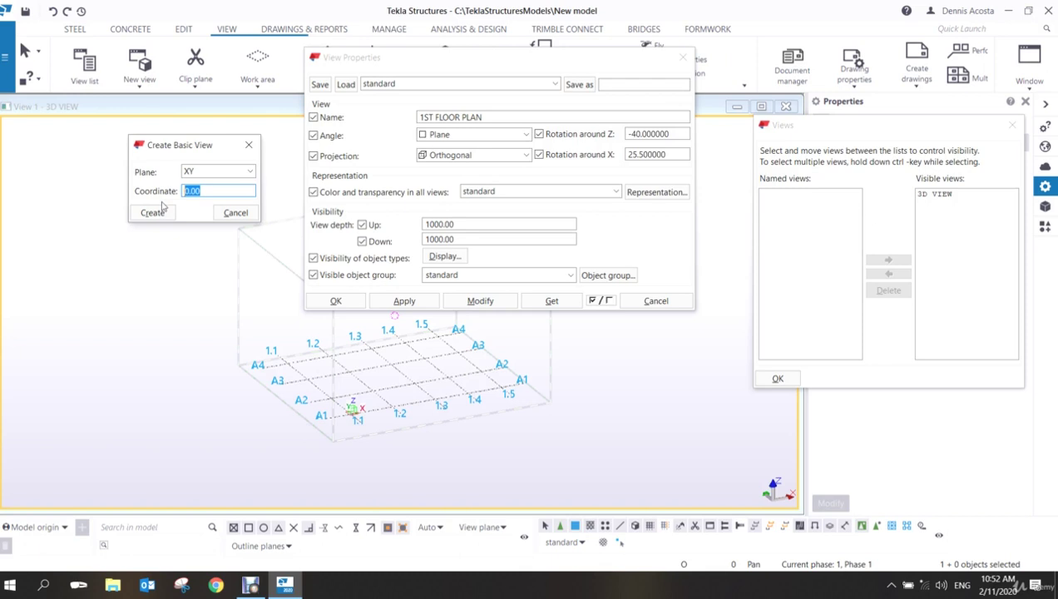
text(3500)
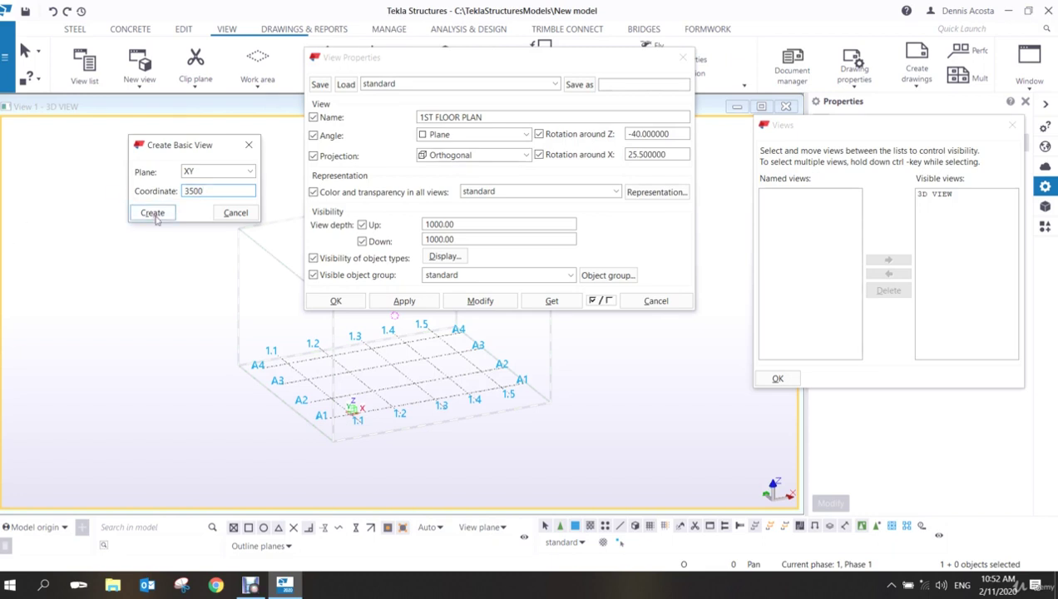
click(154, 213)
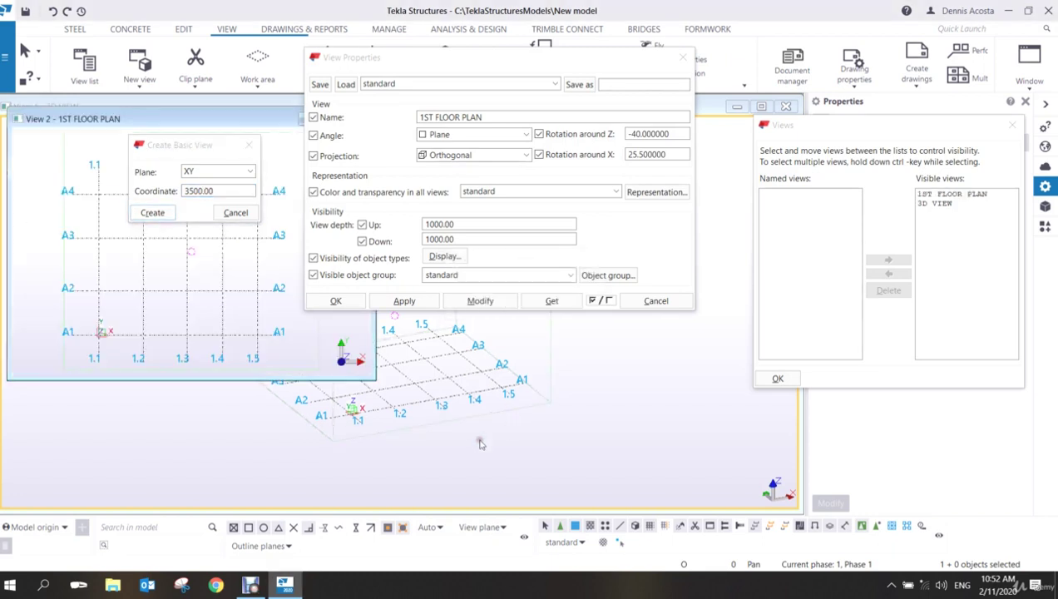
Enlarge the 1ST FLOOR PLAN view window and rotate the view to examine the grid level relative to the origin.
click(371, 385)
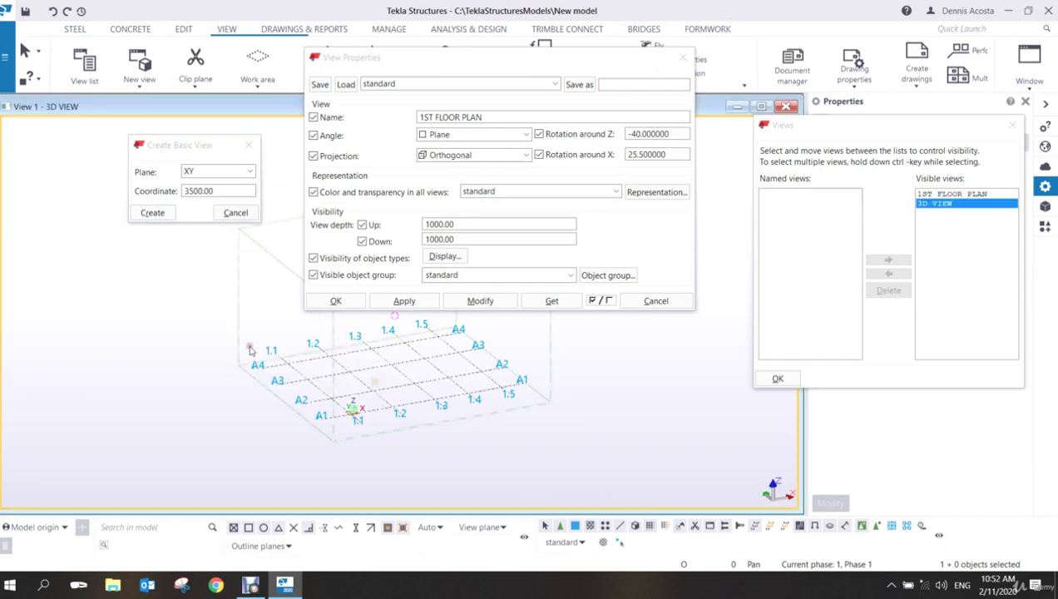
key(ctrl+Tab)
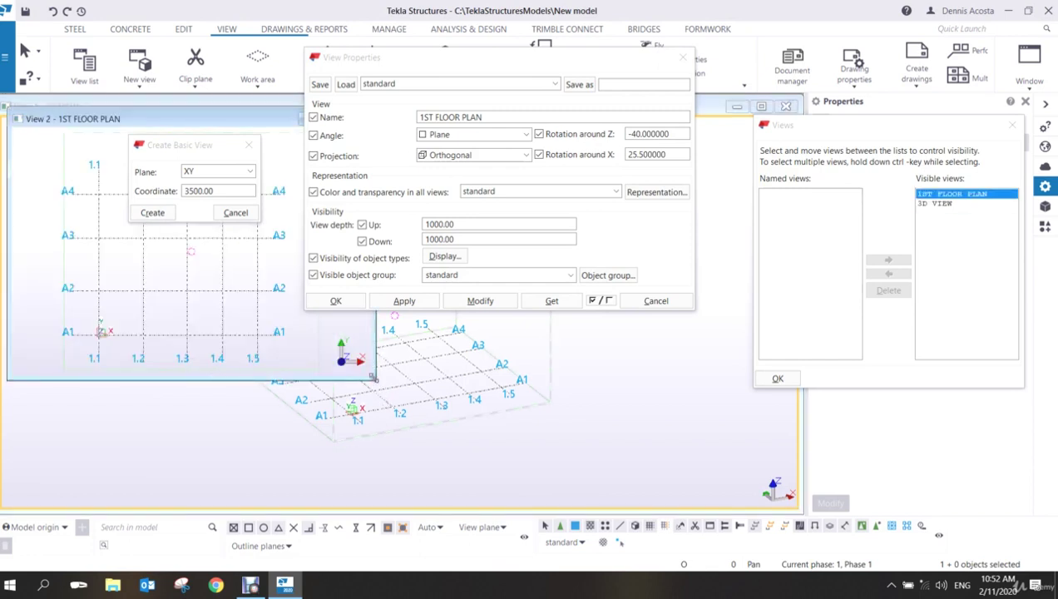
drag(374, 378, 550, 481)
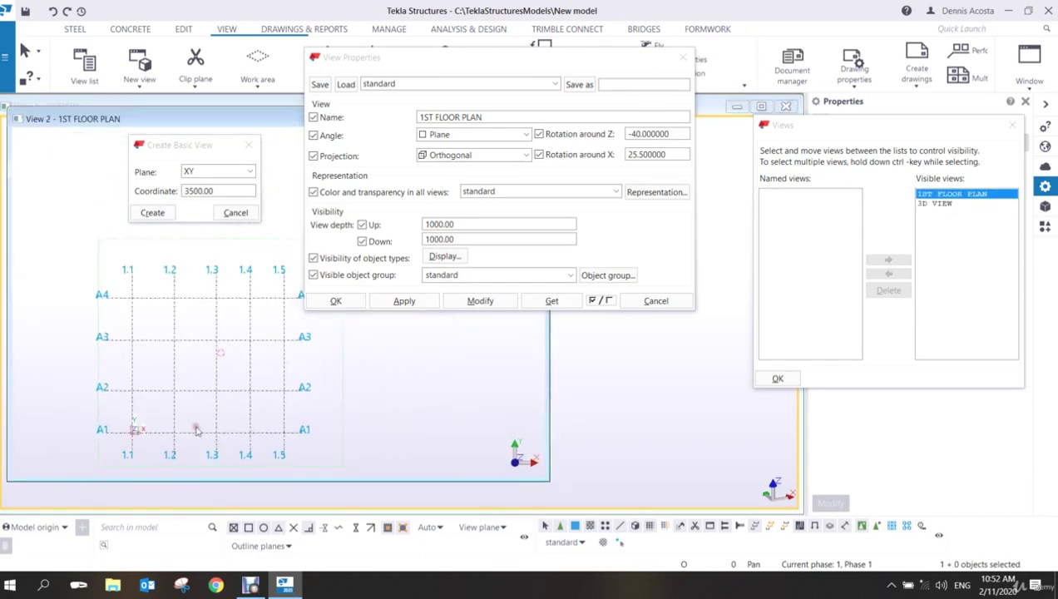
scroll(197, 431, up, 1)
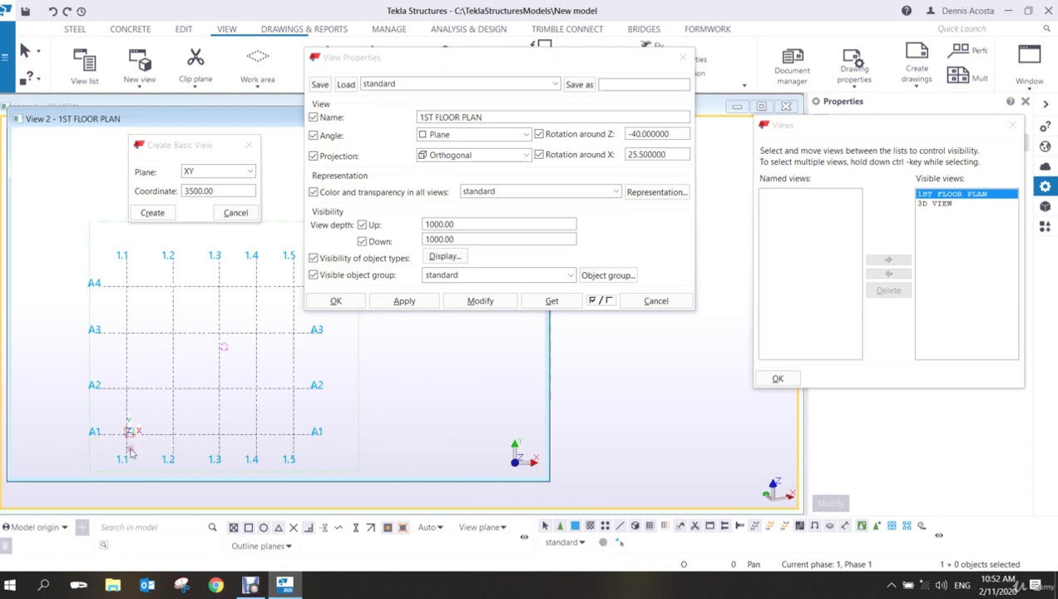
ctrl+middle_drag(134, 450, 184, 349)
scroll(160, 343, up, 5)
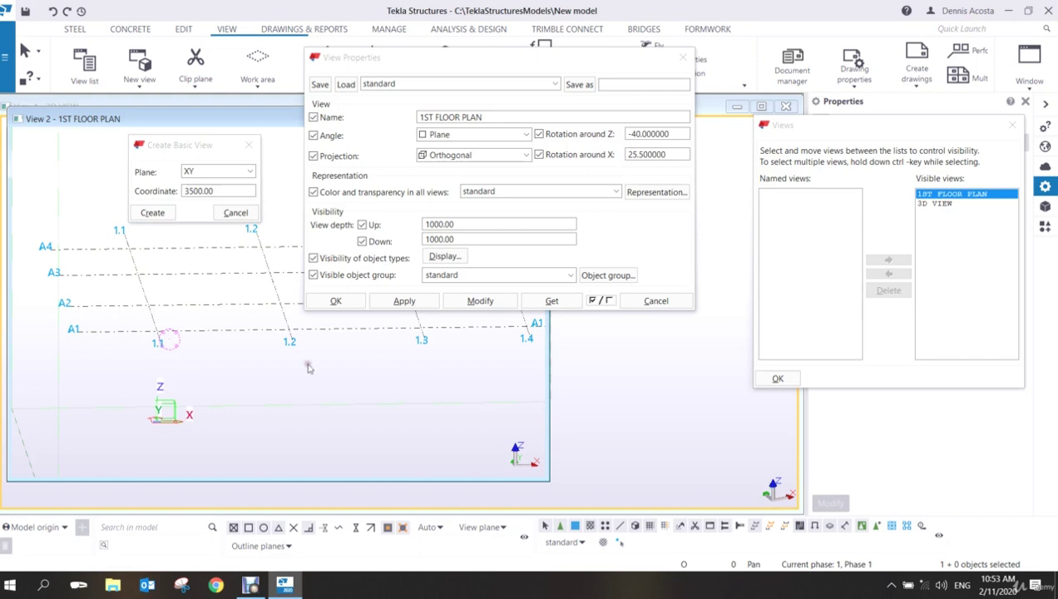
Change the view name to 2ND FLOOR PLAN, apply it, and create this basic view on the XY plane at coordinate 6500.
double_click(426, 117)
text(2ND)
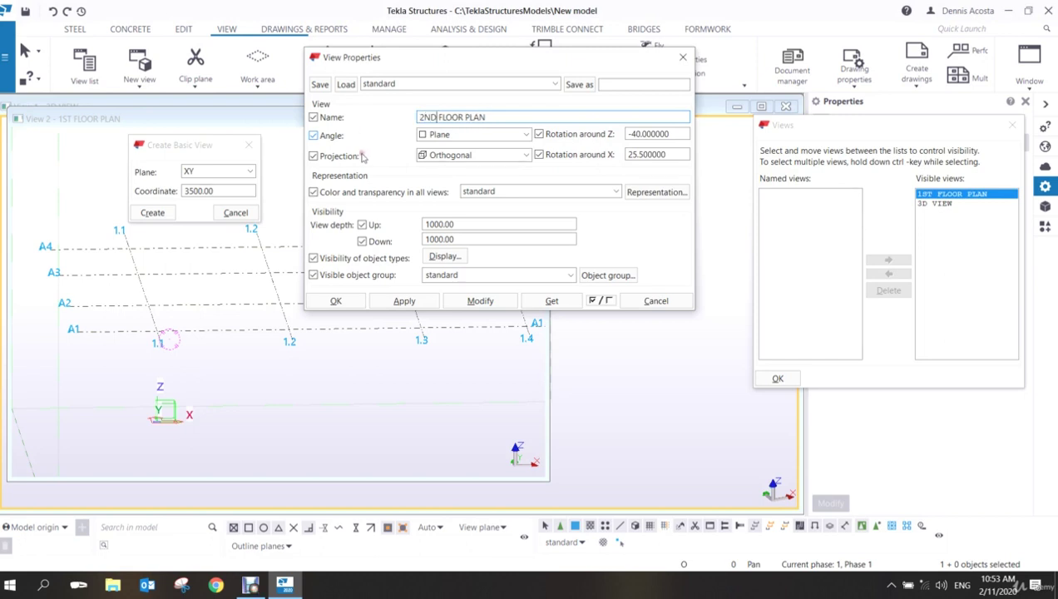
click(405, 302)
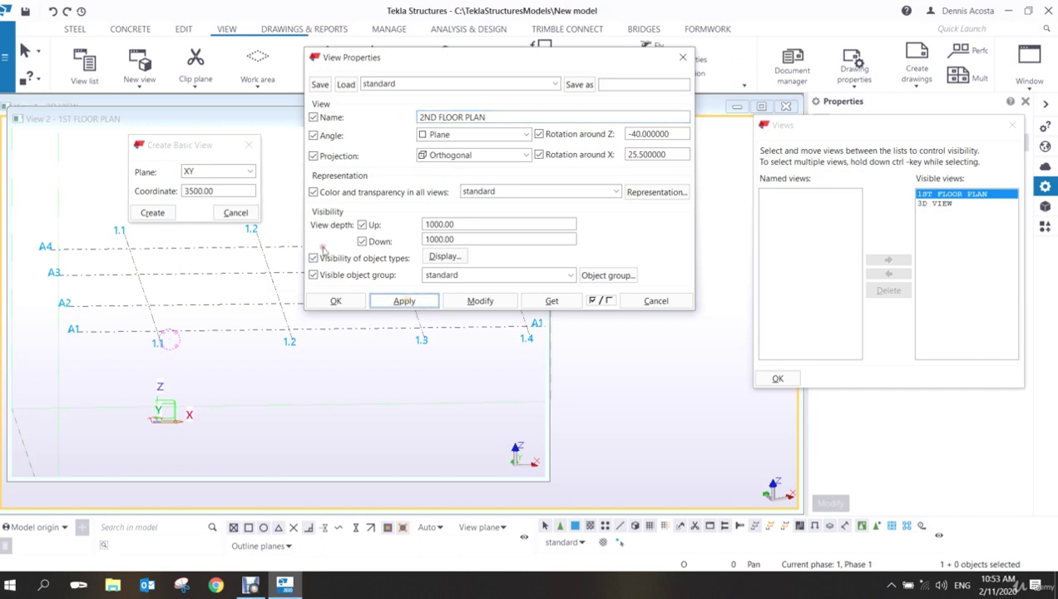
double_click(229, 193)
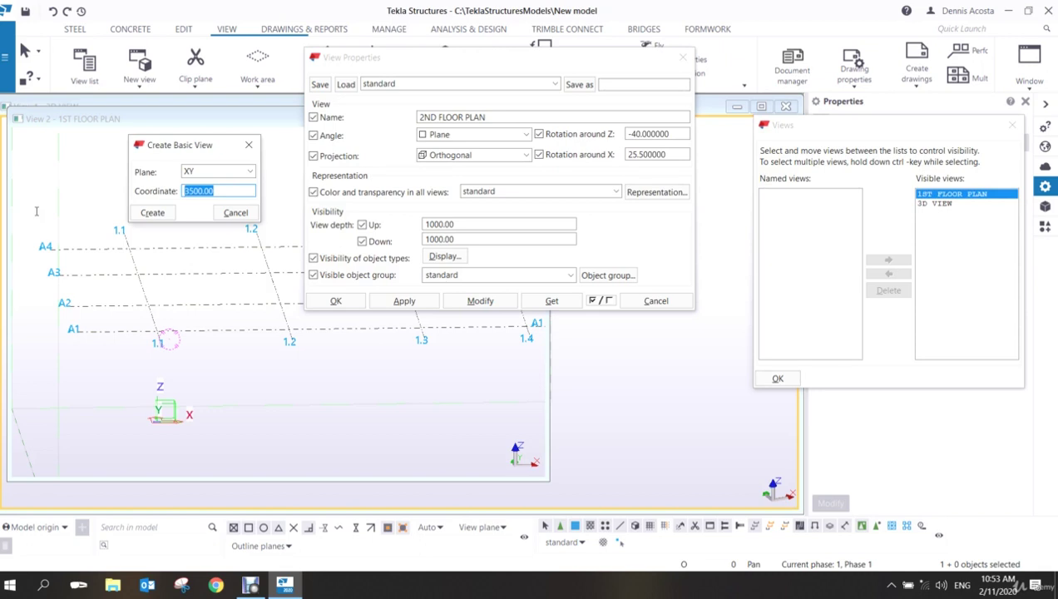
text(6500)
click(152, 212)
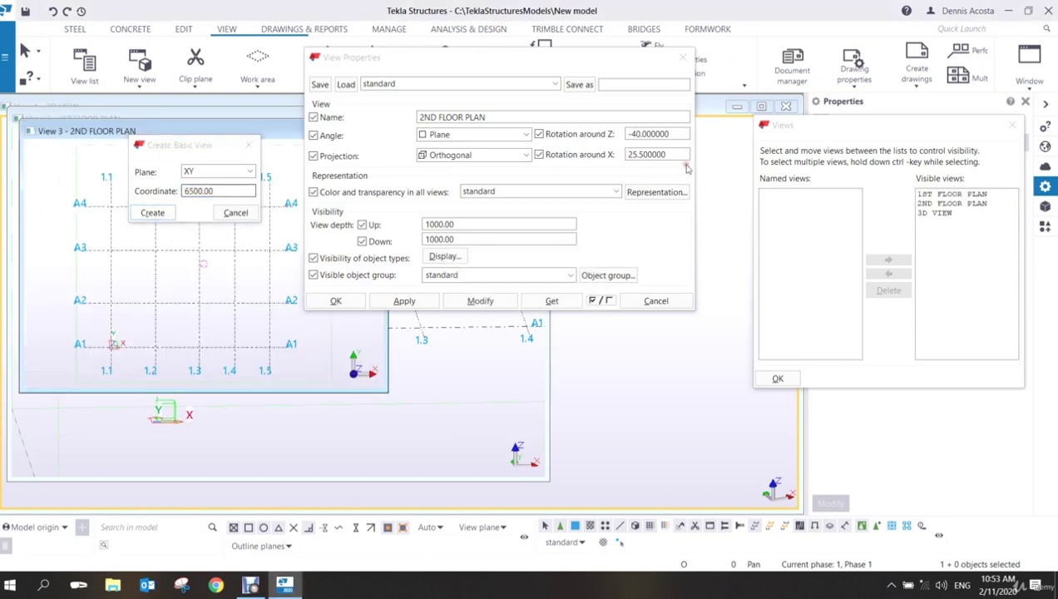
Move the dialogs aside, enlarge the 2ND FLOOR PLAN view window, and rotate the view to examine its grid level.
mouse_move(874, 130)
mouse_down()
mouse_move(853, 116)
mouse_move(856, 136)
mouse_up()
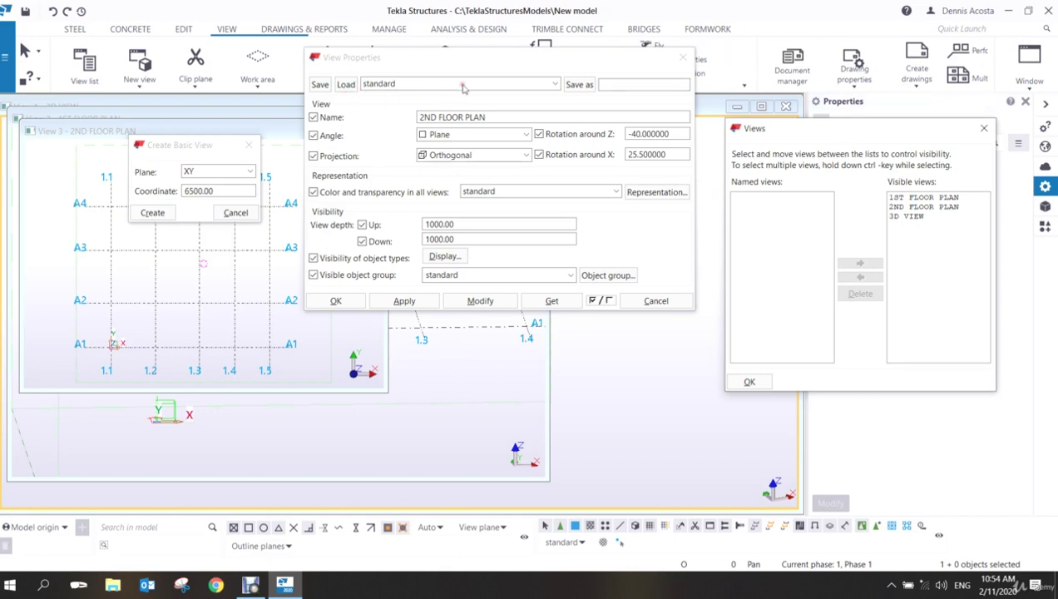
drag(491, 58, 658, 54)
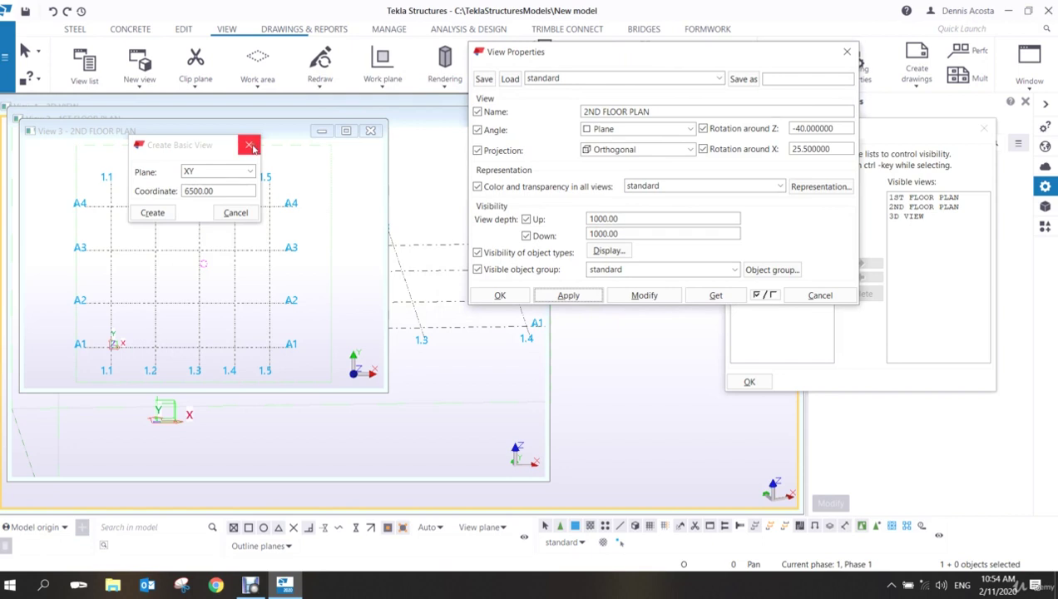
drag(213, 148, 426, 51)
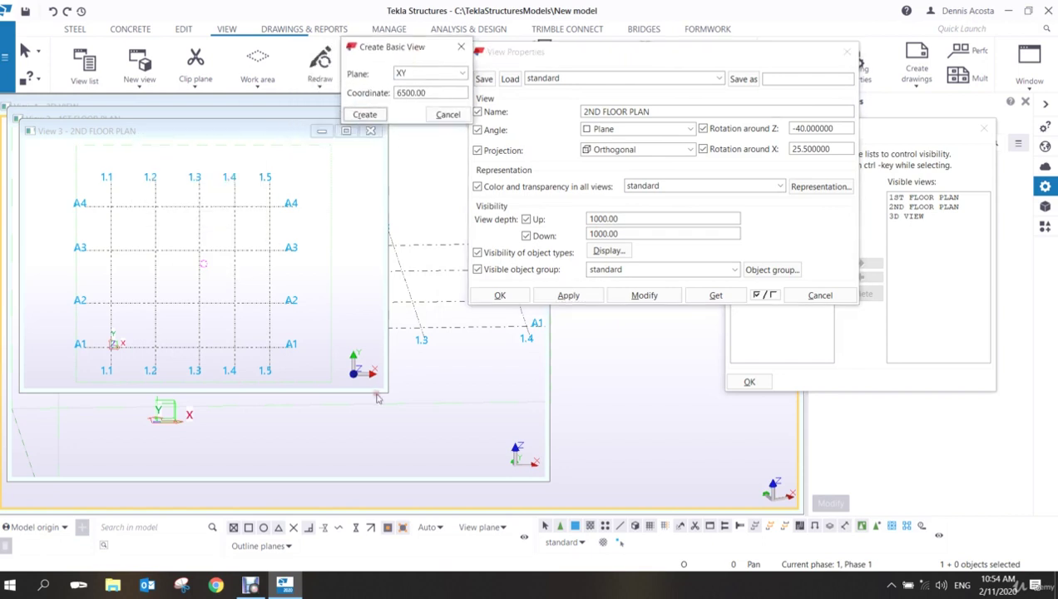
drag(384, 389, 523, 511)
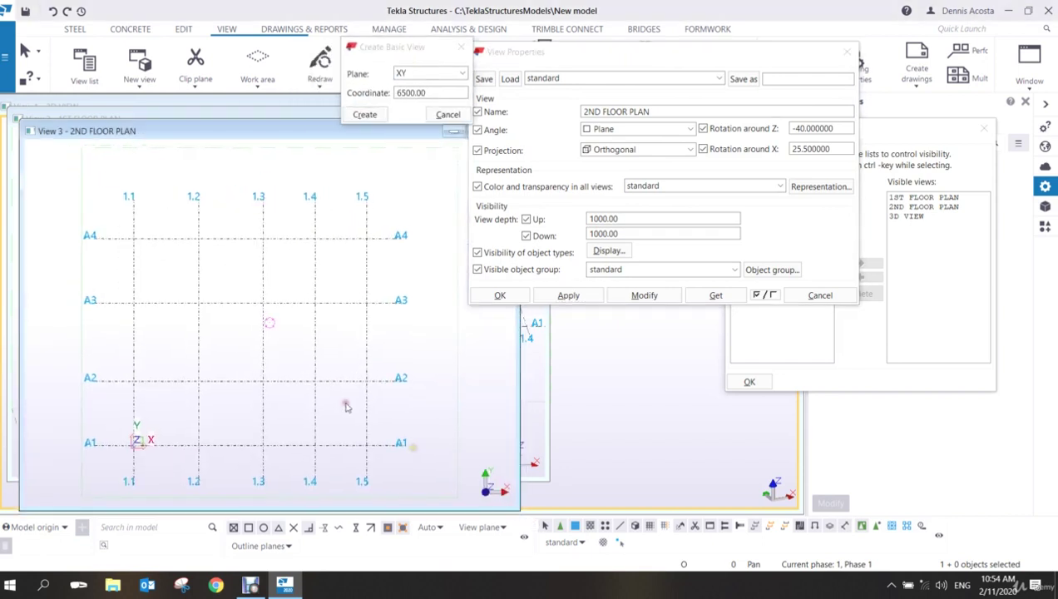
ctrl+middle_drag(347, 407, 270, 251)
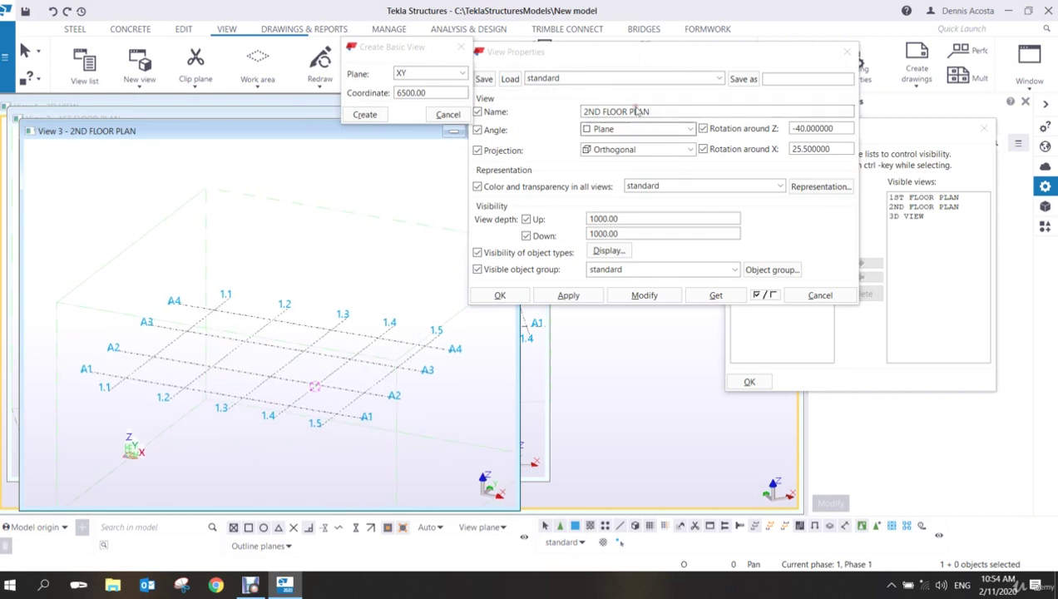
Toggle the 2ND FLOOR PLAN view between 3D and plane, ending in the flat plane view.
drag(639, 53, 710, 41)
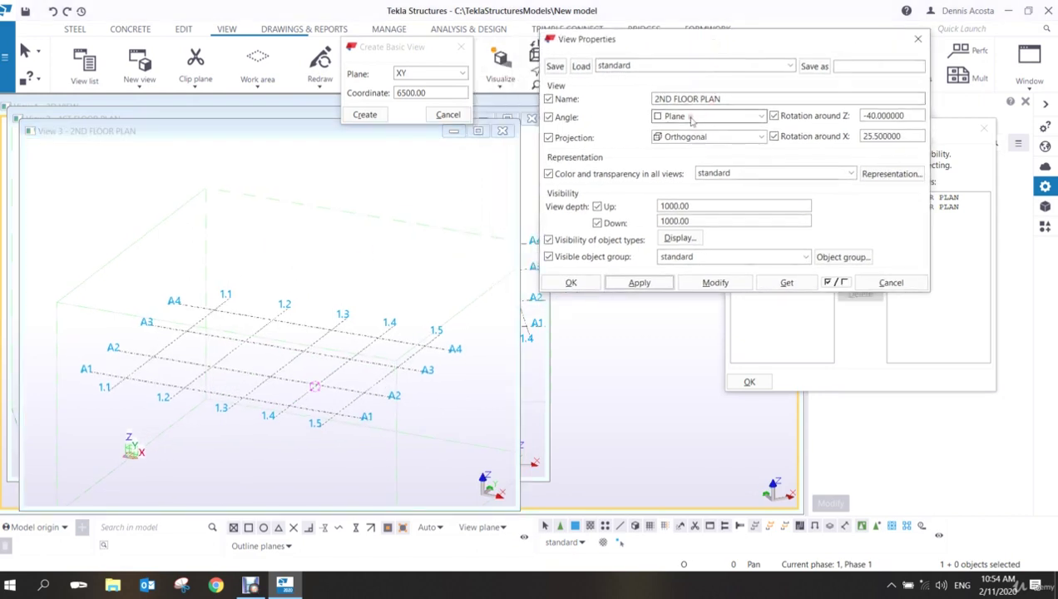
click(692, 118)
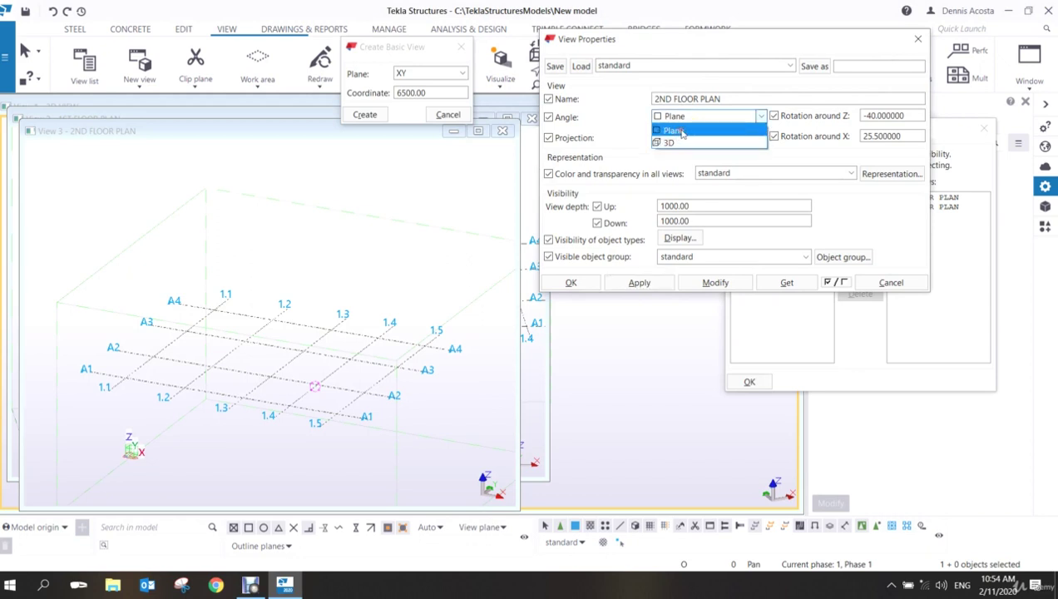
click(357, 270)
click(315, 304)
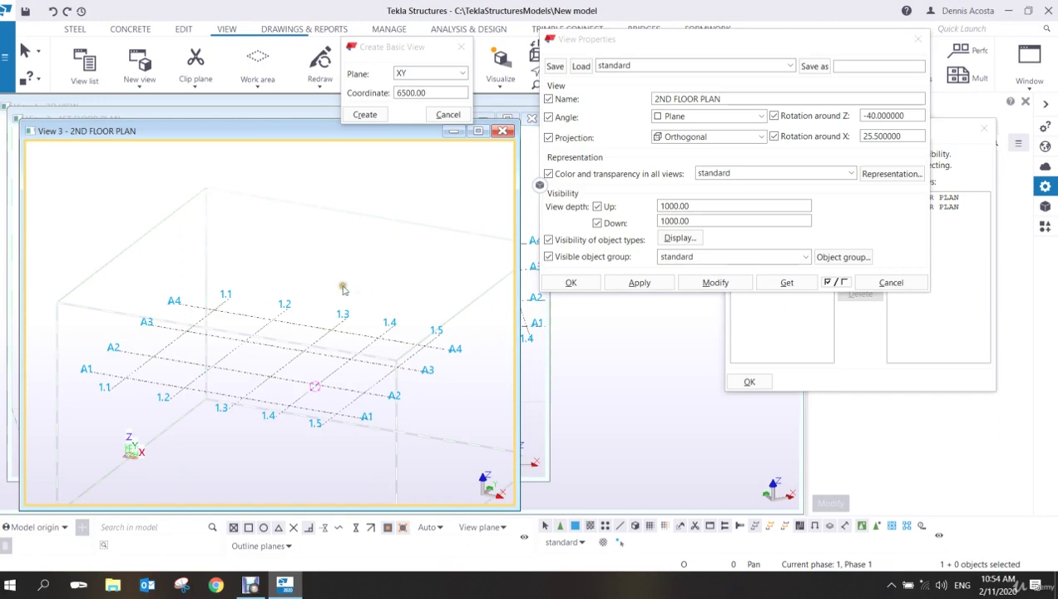
key(ctrl+p)
key(ctrl+p)
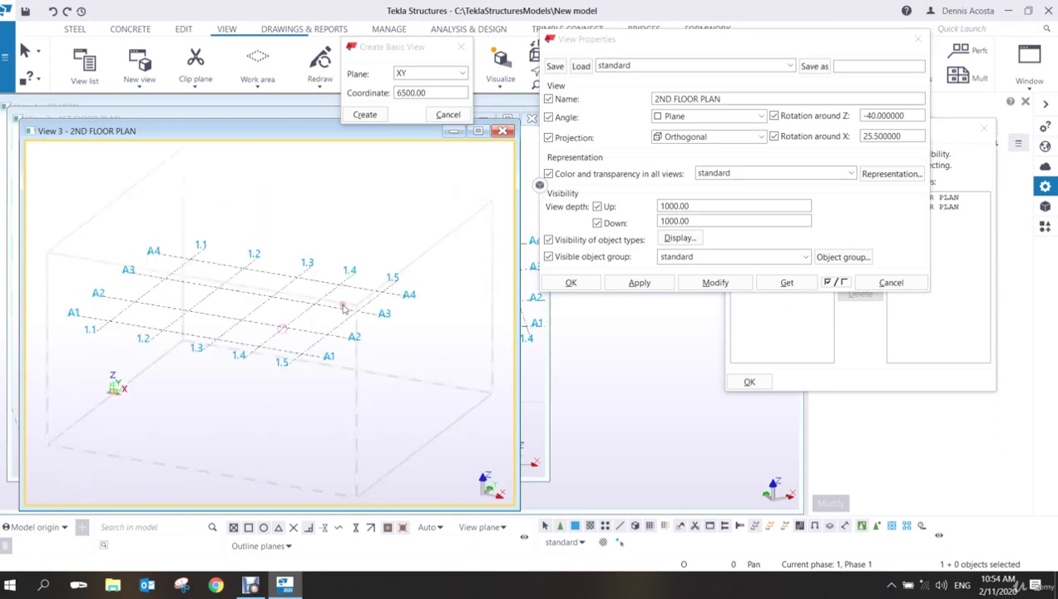
key(ctrl+p)
key(ctrl+p)
key(ctrl+p)
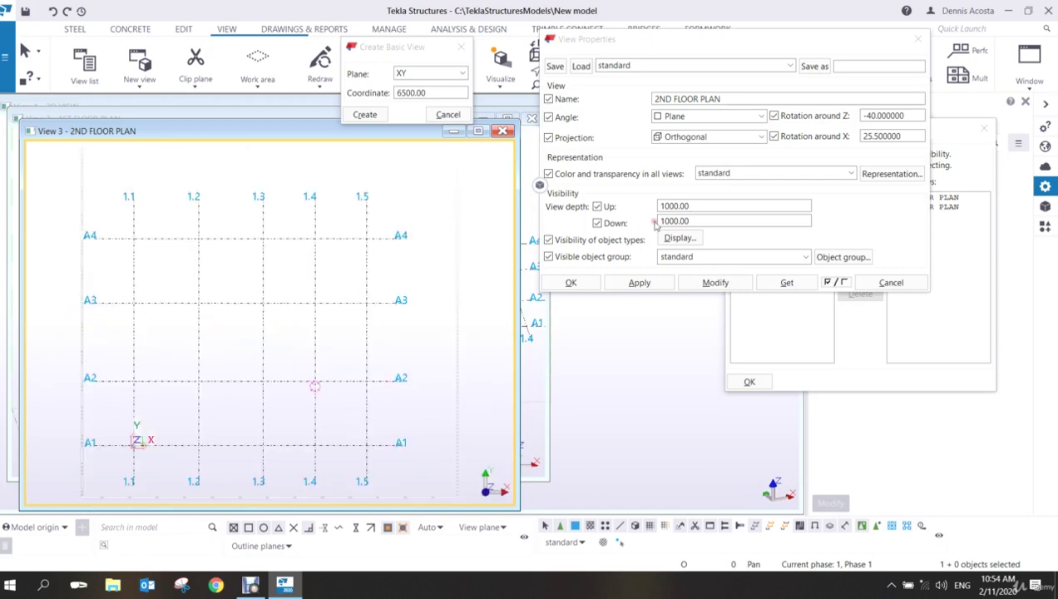
Close the 2ND FLOOR PLAN view, then switch the 1ST FLOOR PLAN view to plane and close it.
click(703, 117)
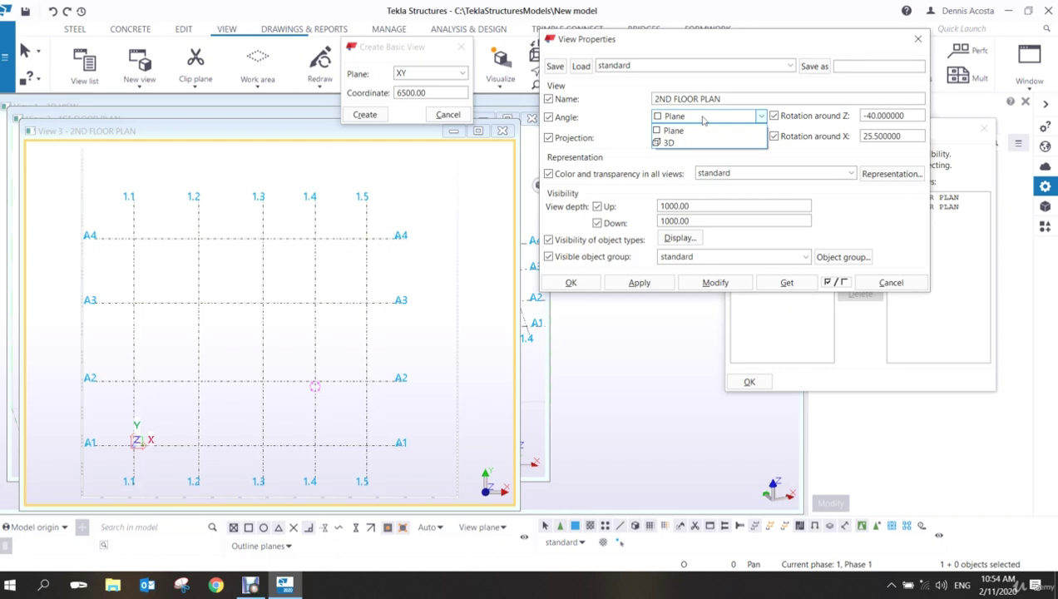
click(501, 130)
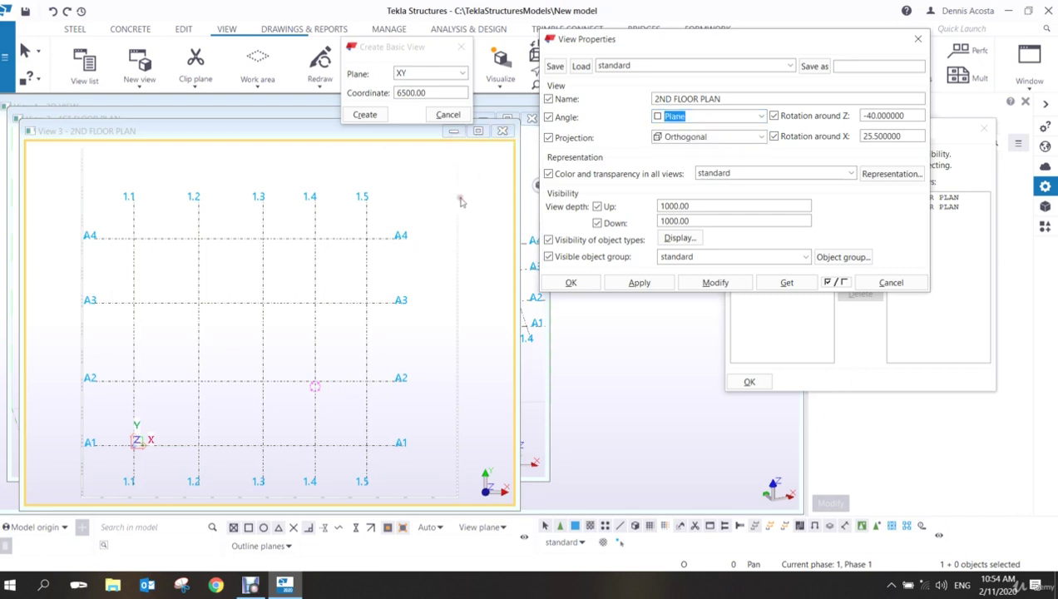
click(503, 132)
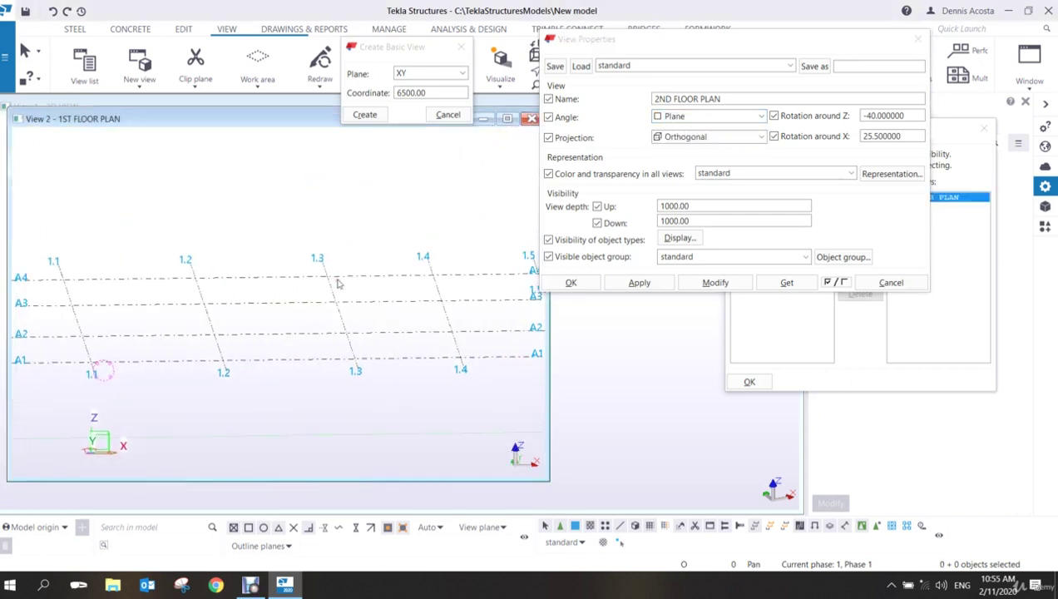
key(ctrl+p)
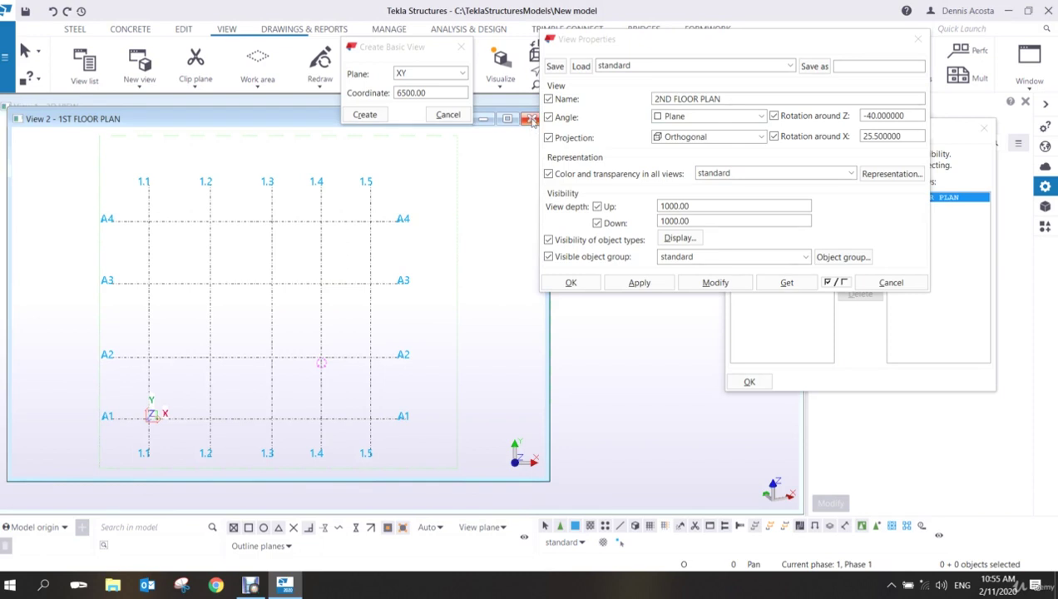
click(528, 120)
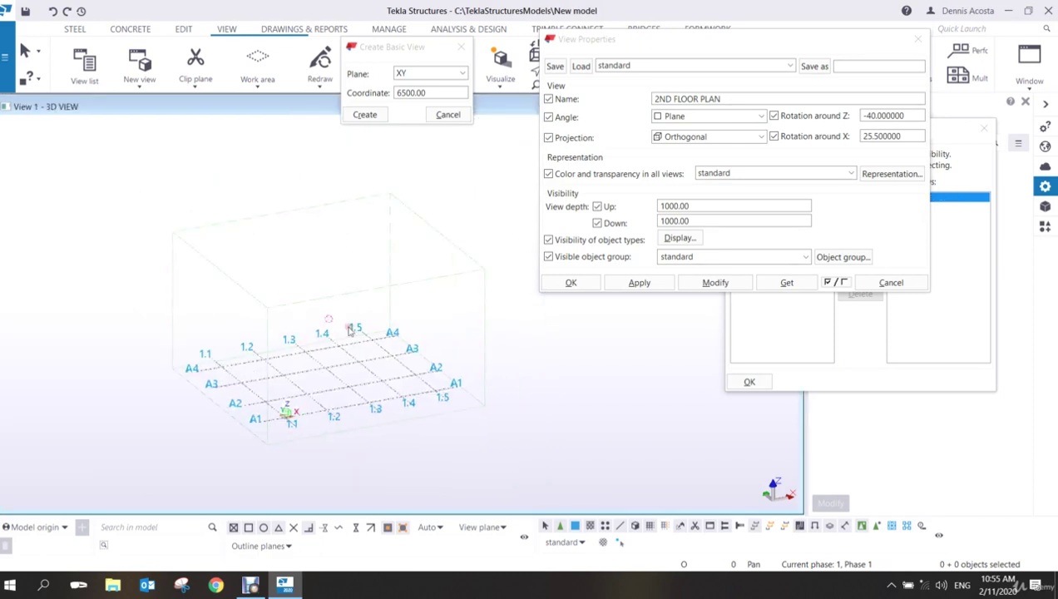
Switch the 3D VIEW to plane and enlarge the grid within its window.
key(ctrl+p)
middle_drag(414, 335, 312, 357)
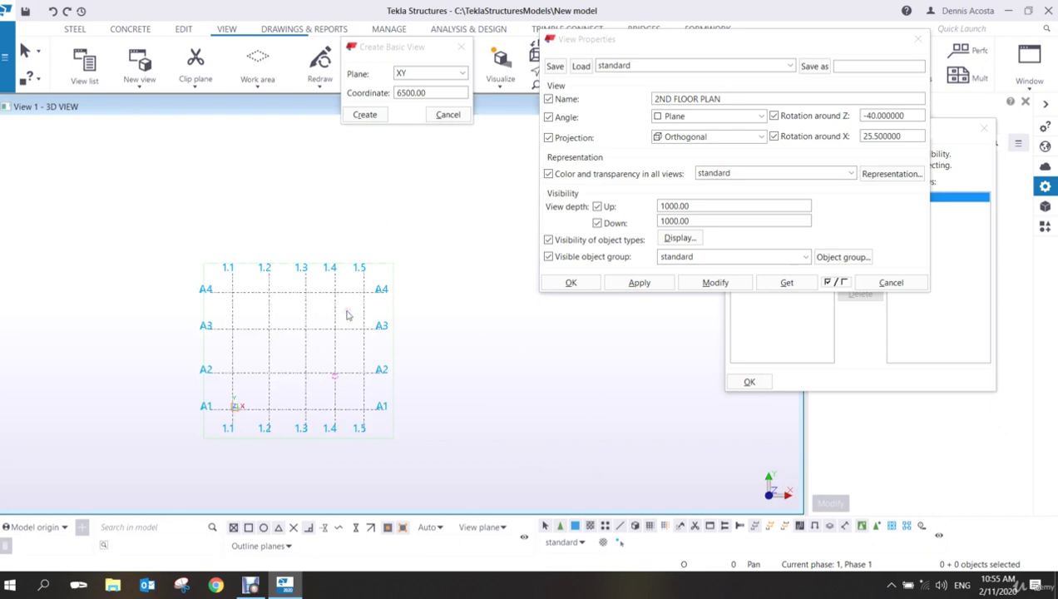
scroll(330, 289, up, 1)
scroll(331, 289, up, 3)
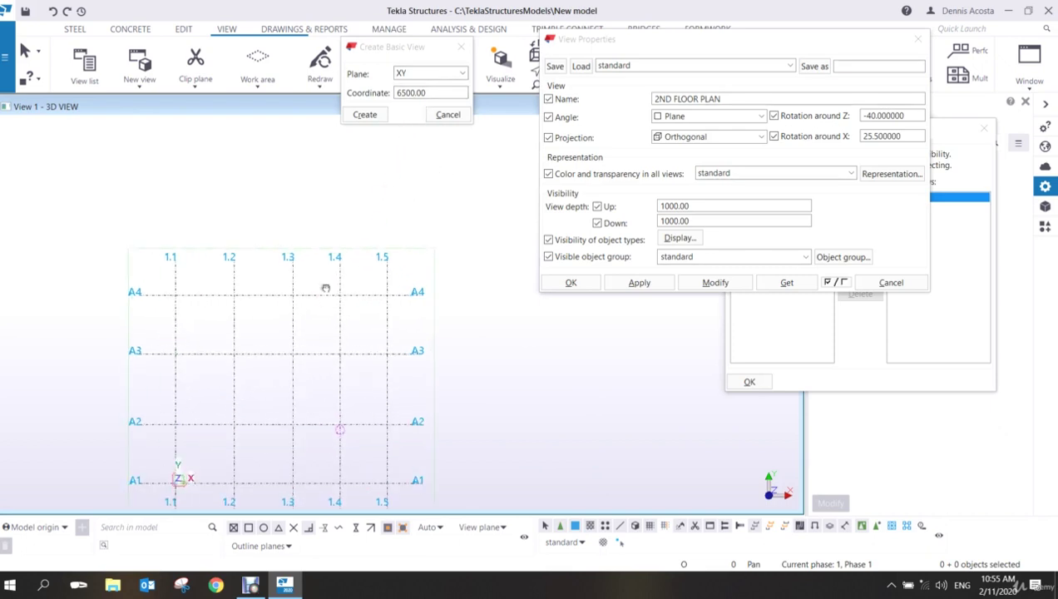
scroll(371, 279, up, 1)
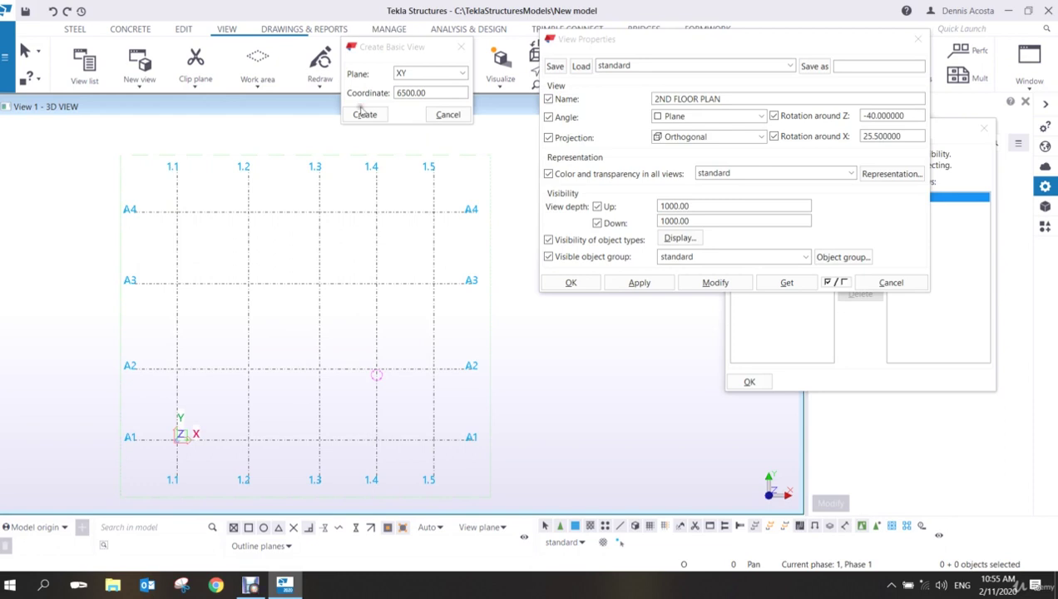
Create a basic view named A1 on the XZ plane at coordinate 0, applying the name in the view properties first.
drag(389, 47, 340, 158)
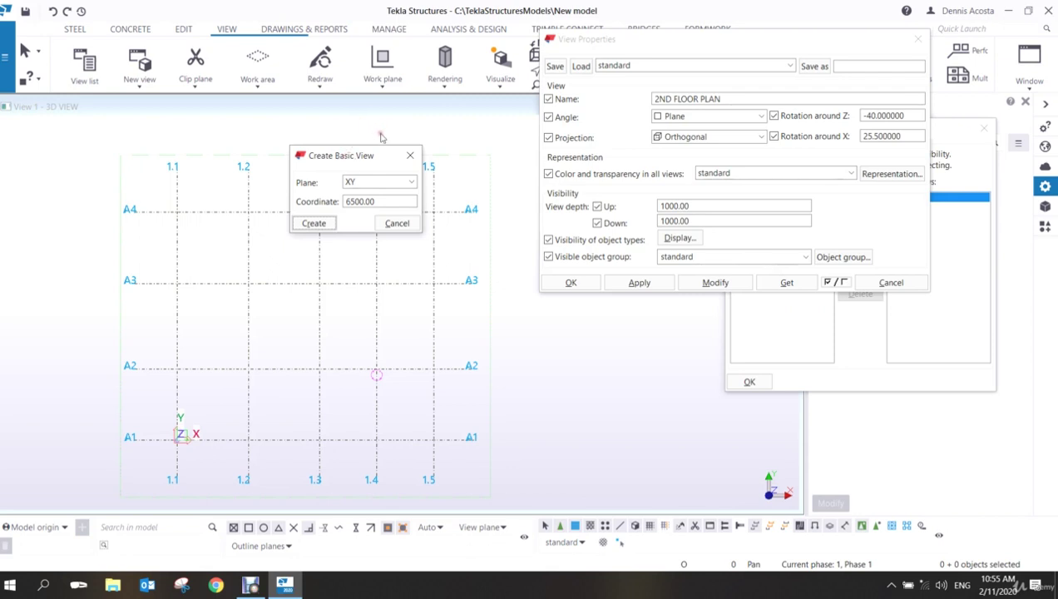
click(412, 183)
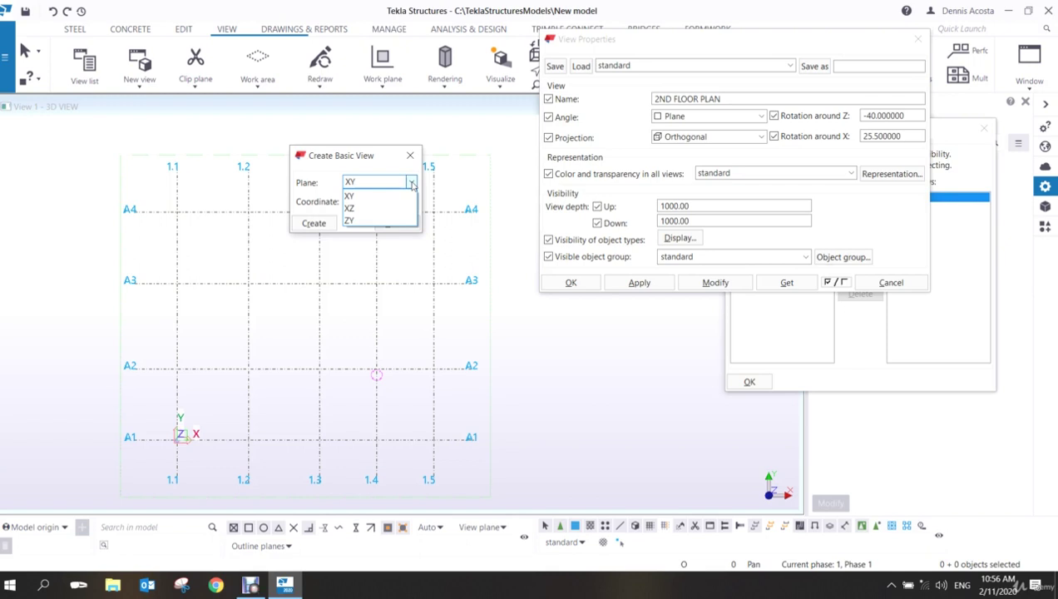
click(365, 209)
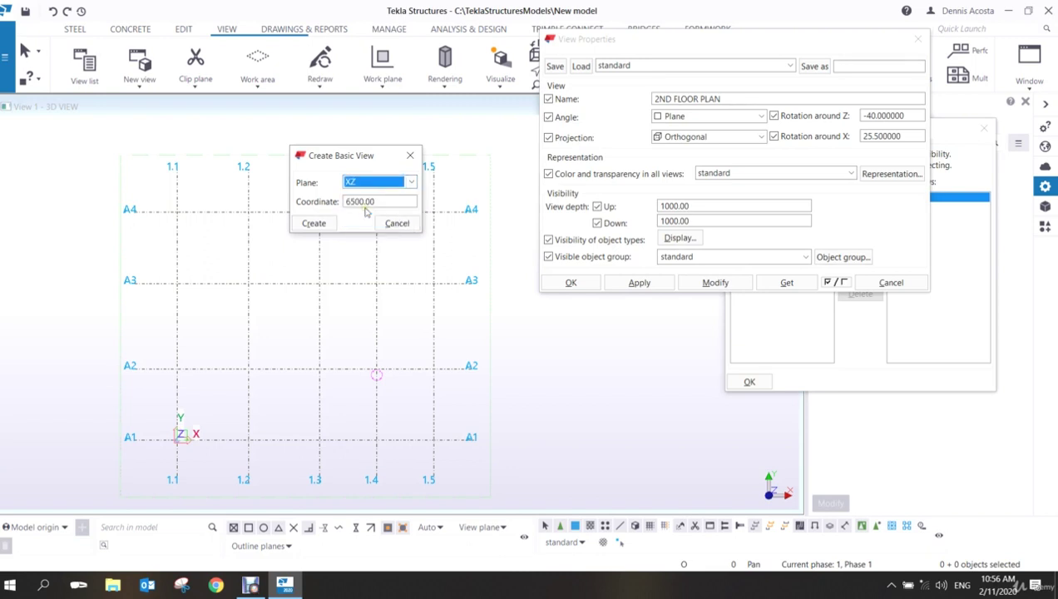
double_click(381, 201)
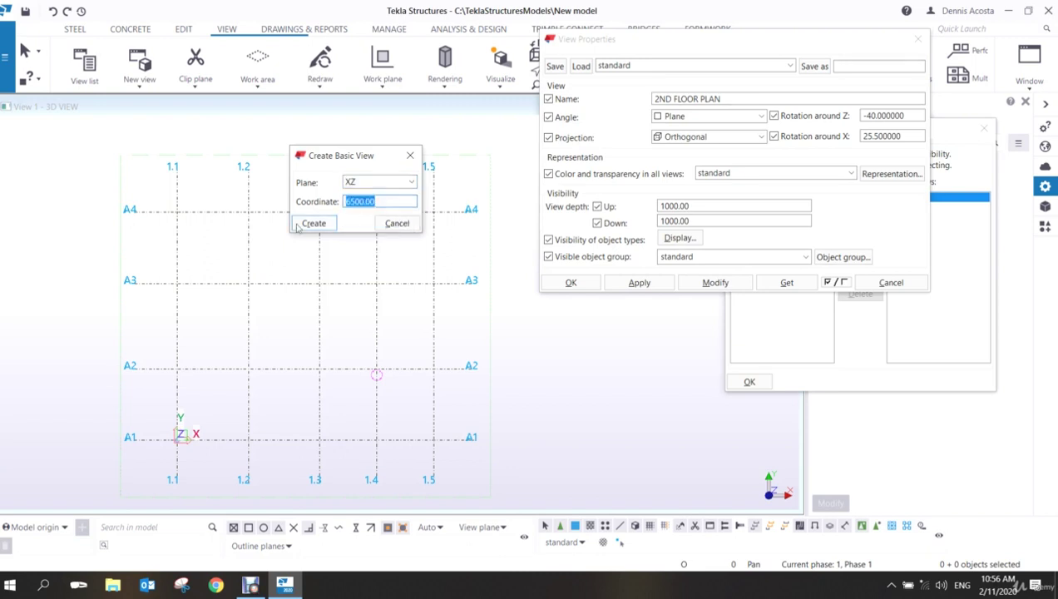
text(0)
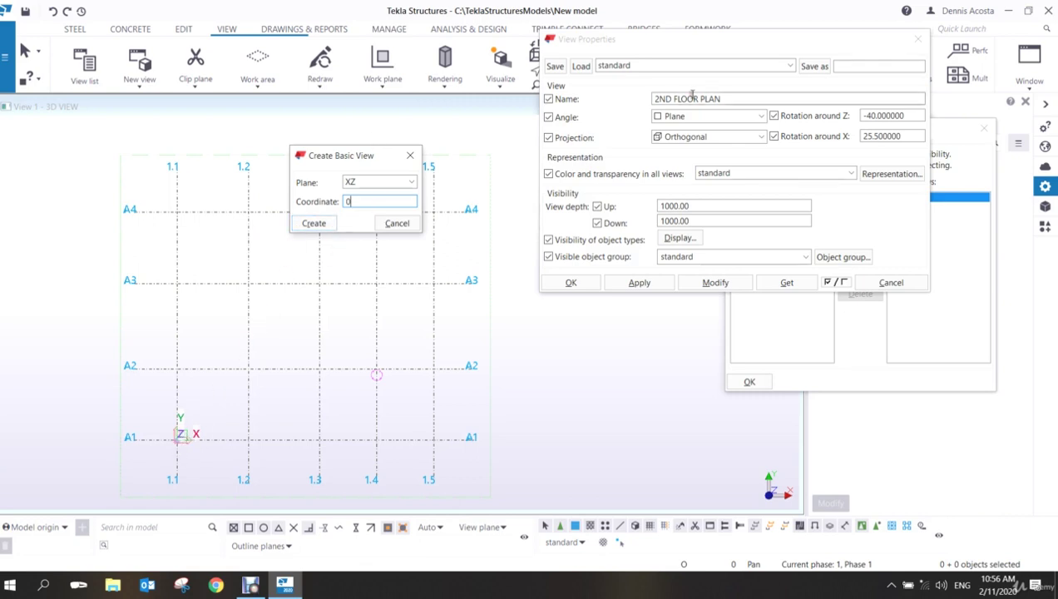
triple_click(727, 99)
text(A)
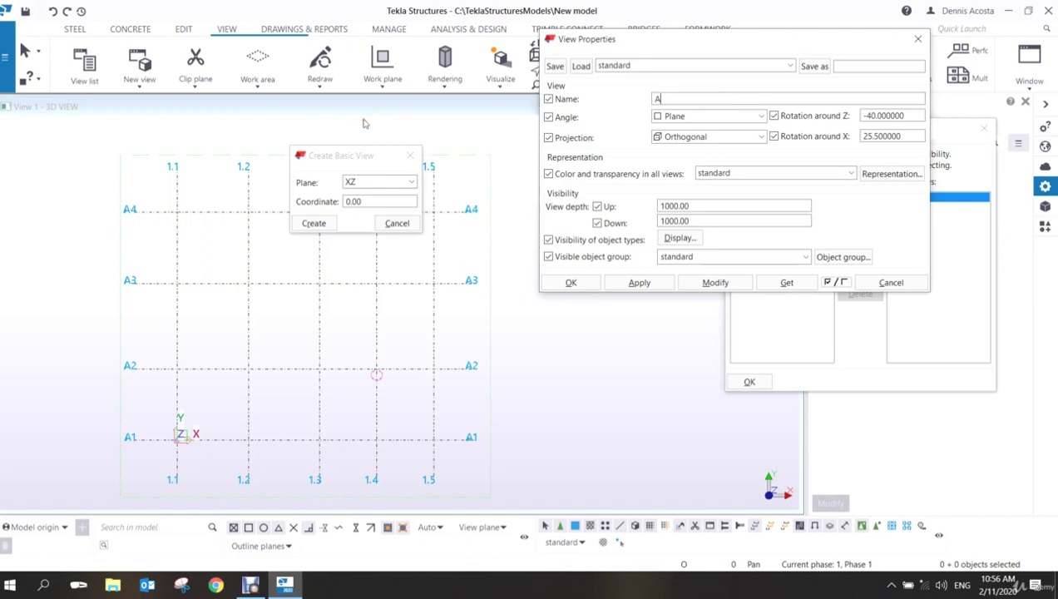
text(1)
click(662, 285)
click(315, 223)
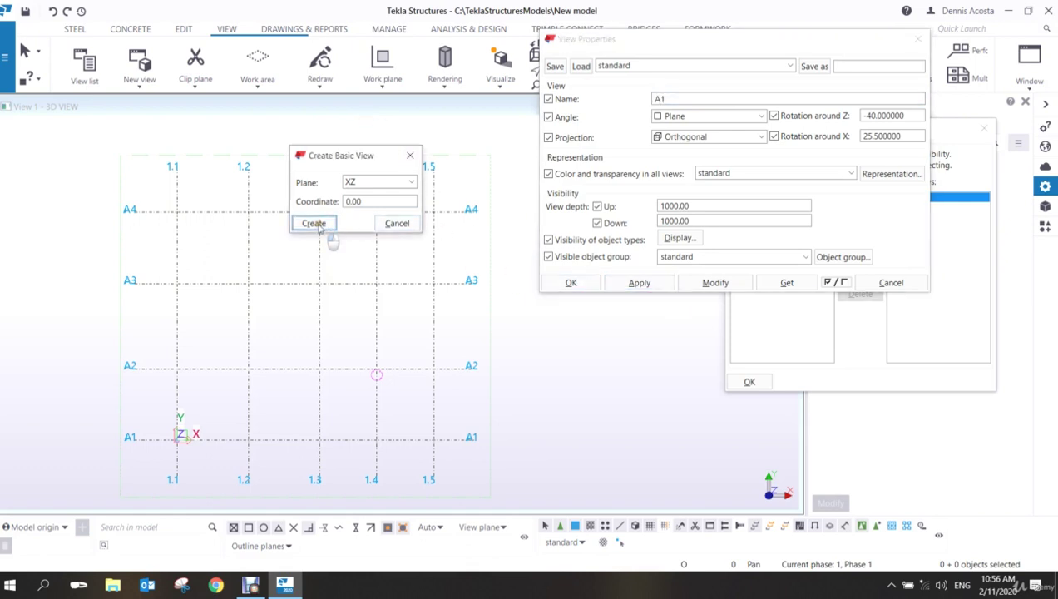
Move the A1 view window around to examine its floor levels against the plan grid, and close it.
drag(203, 121, 291, 194)
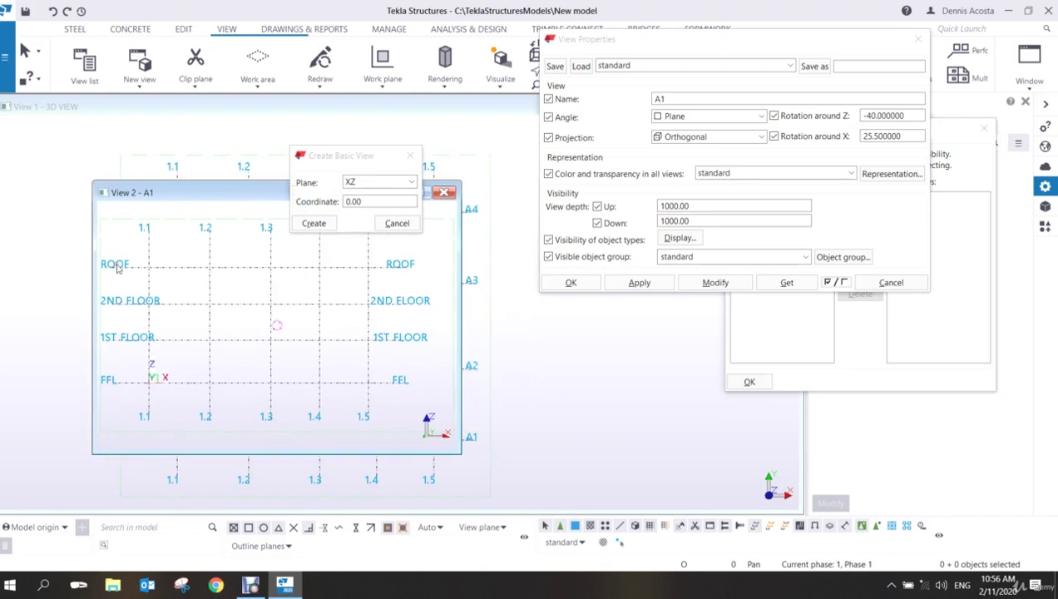
drag(194, 194, 296, 263)
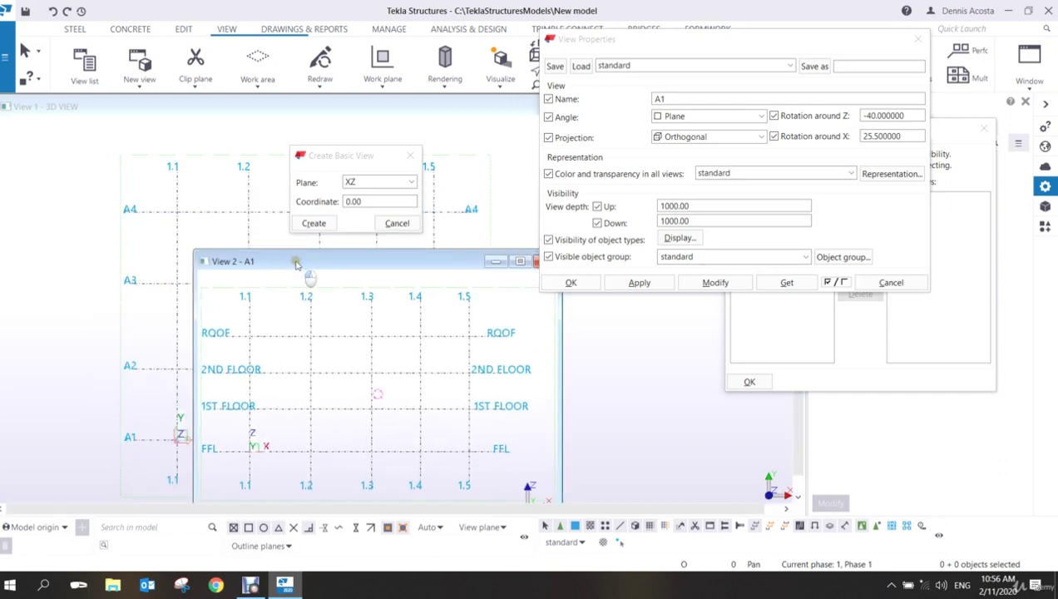
drag(461, 258, 375, 265)
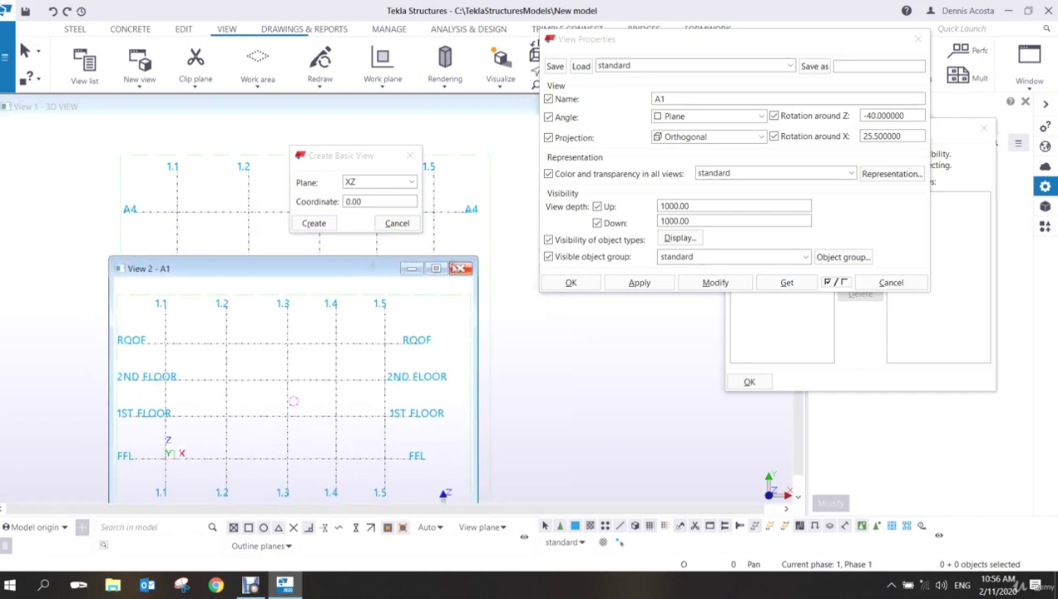
click(460, 268)
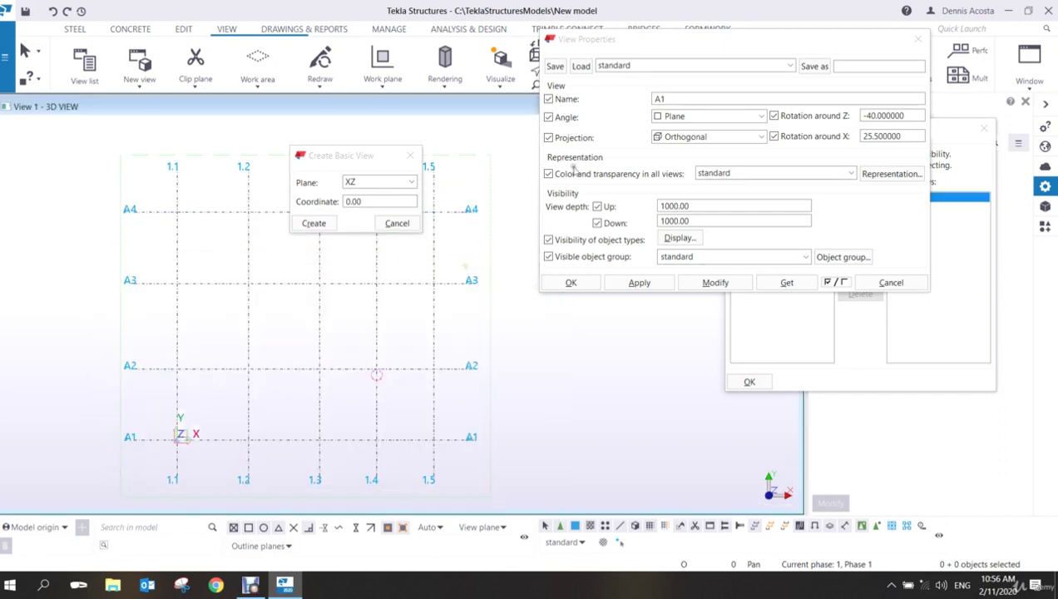
click(297, 219)
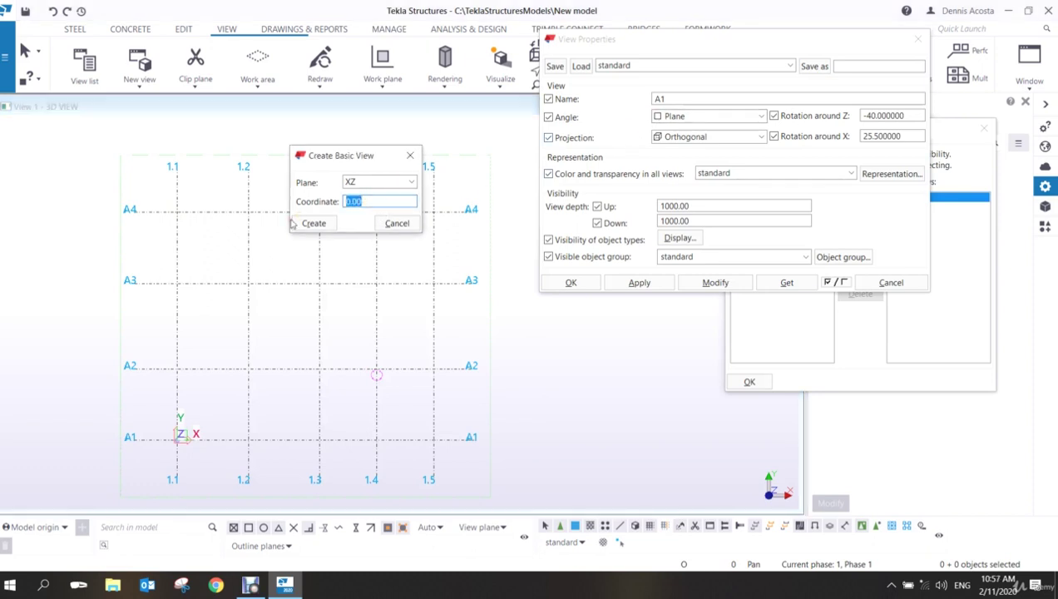
text(5000)
double_click(358, 201)
text(8000)
click(411, 157)
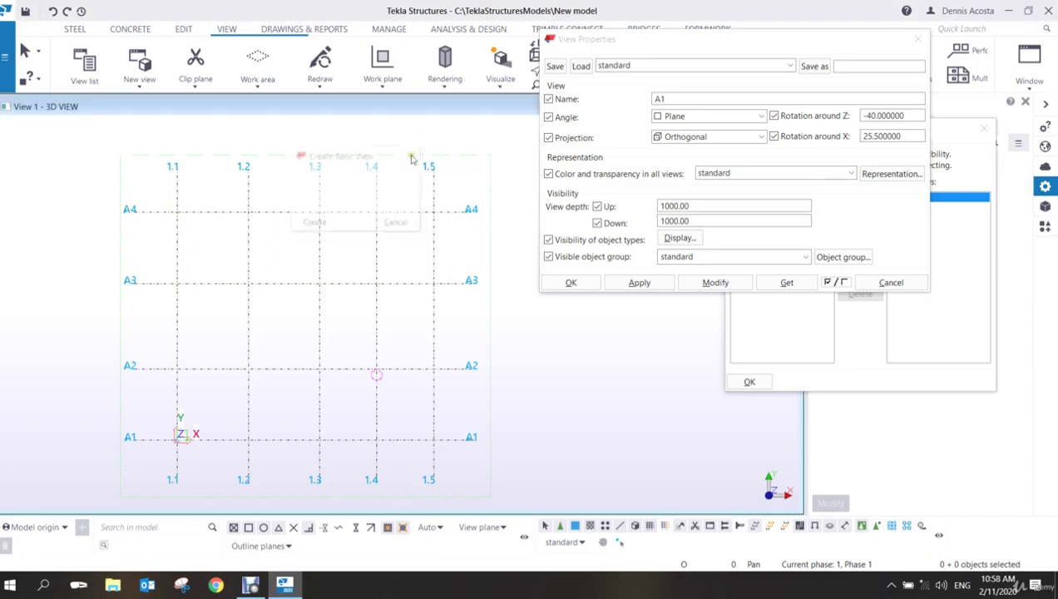
click(919, 40)
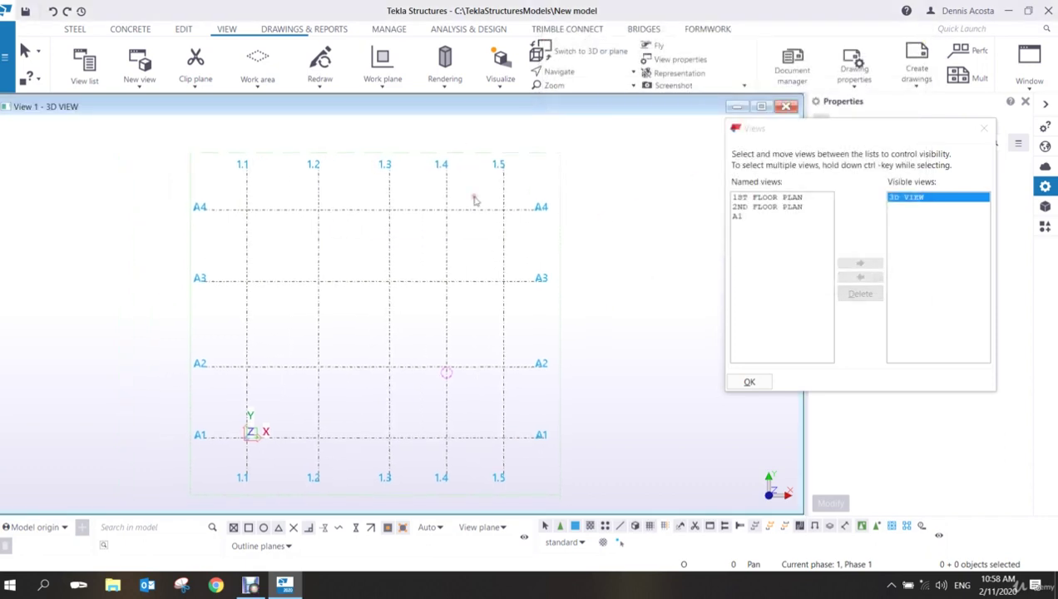
Start a new view using two points, and set its name to A3 in the view properties and apply it.
click(139, 80)
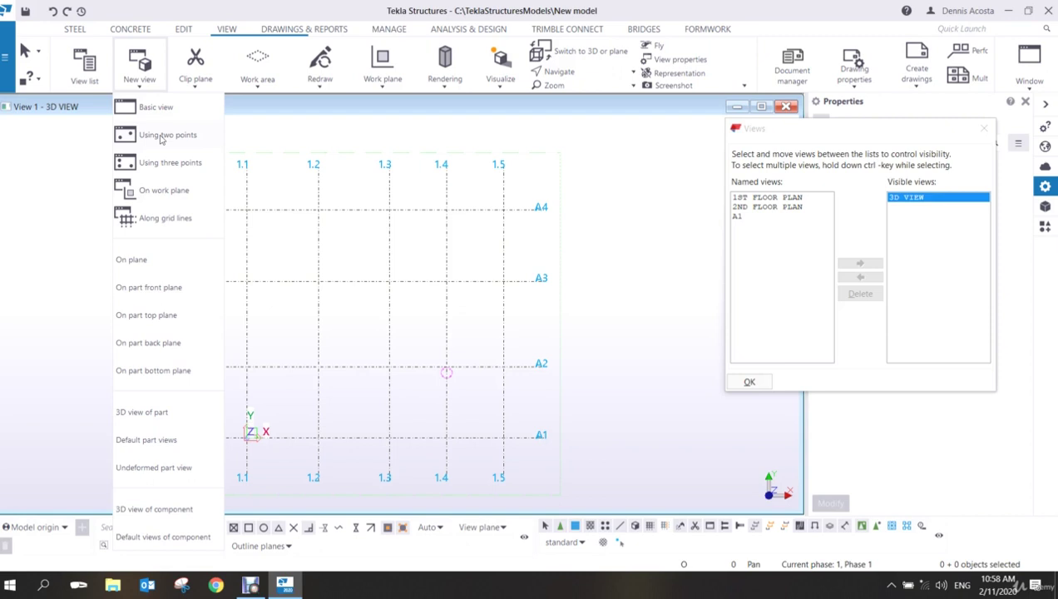
click(160, 135)
click(670, 60)
drag(656, 35, 560, 99)
click(556, 148)
text(A)
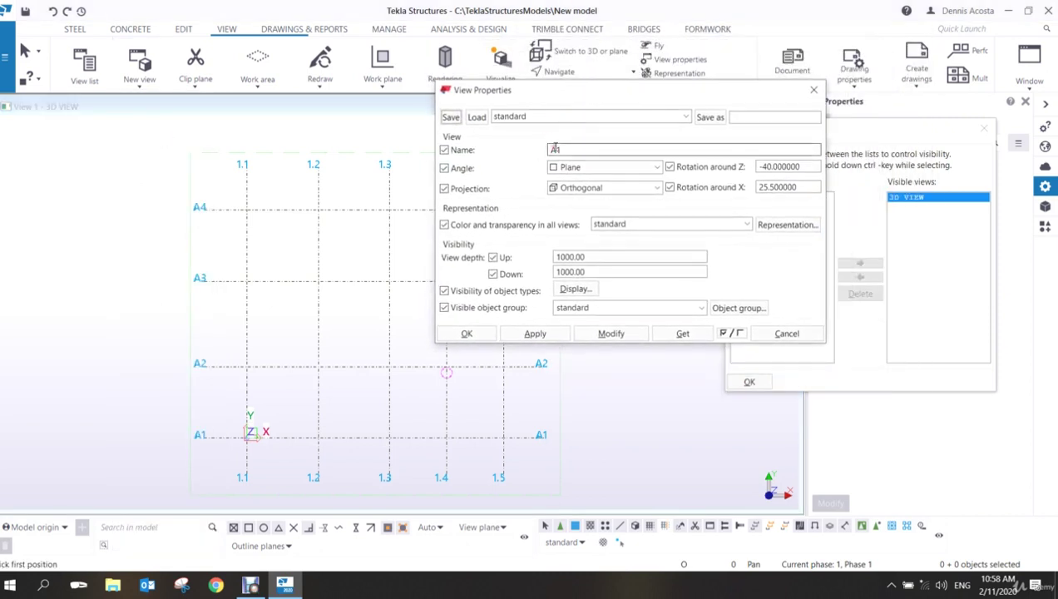
text(3)
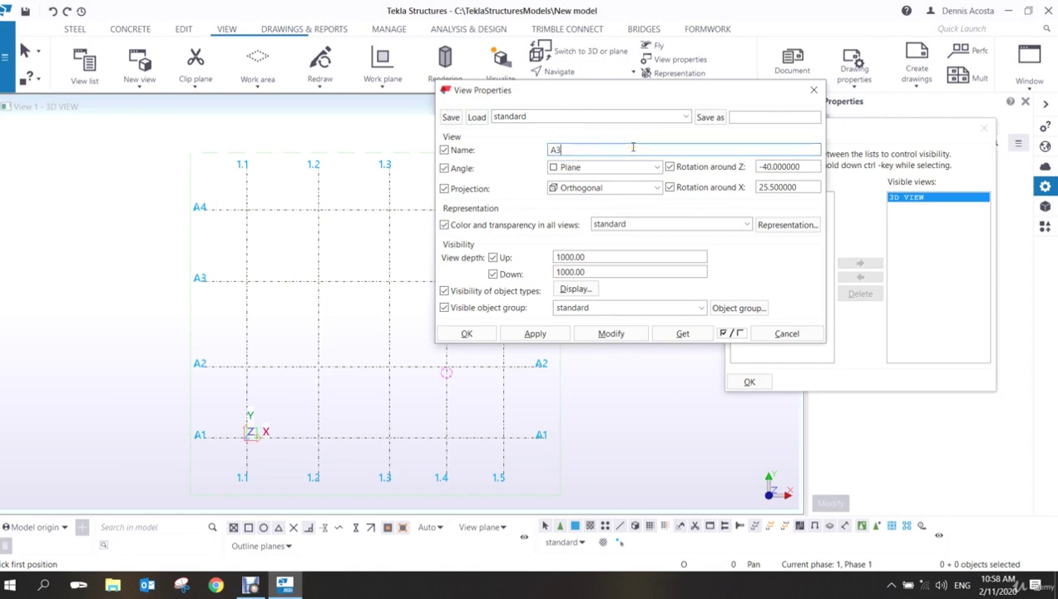
click(548, 334)
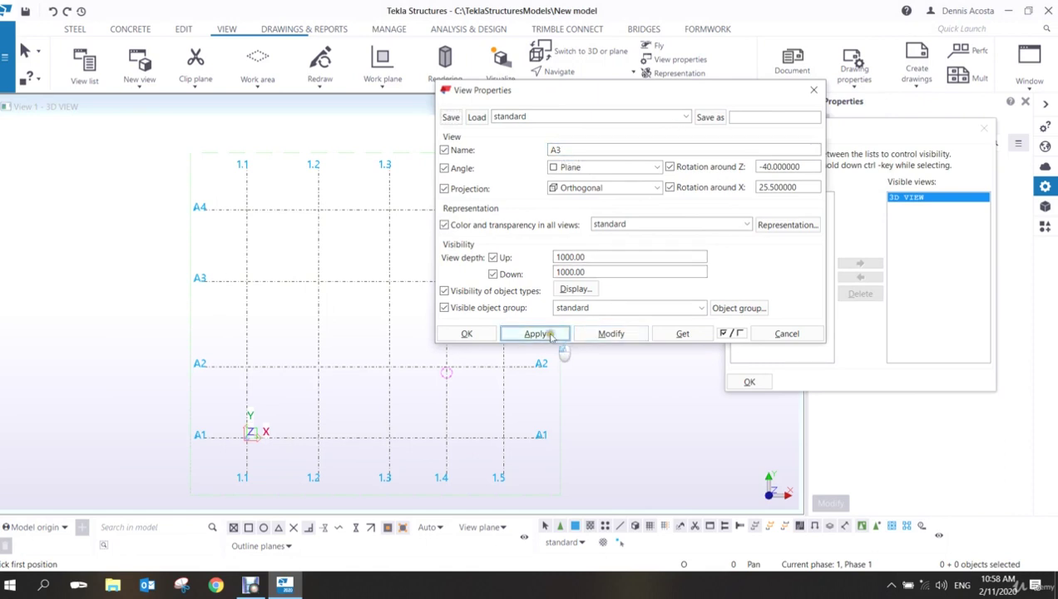
Create the A3 view by picking two points along grid line A3, from grid 1.2 toward grid 1.1.
drag(653, 92, 759, 421)
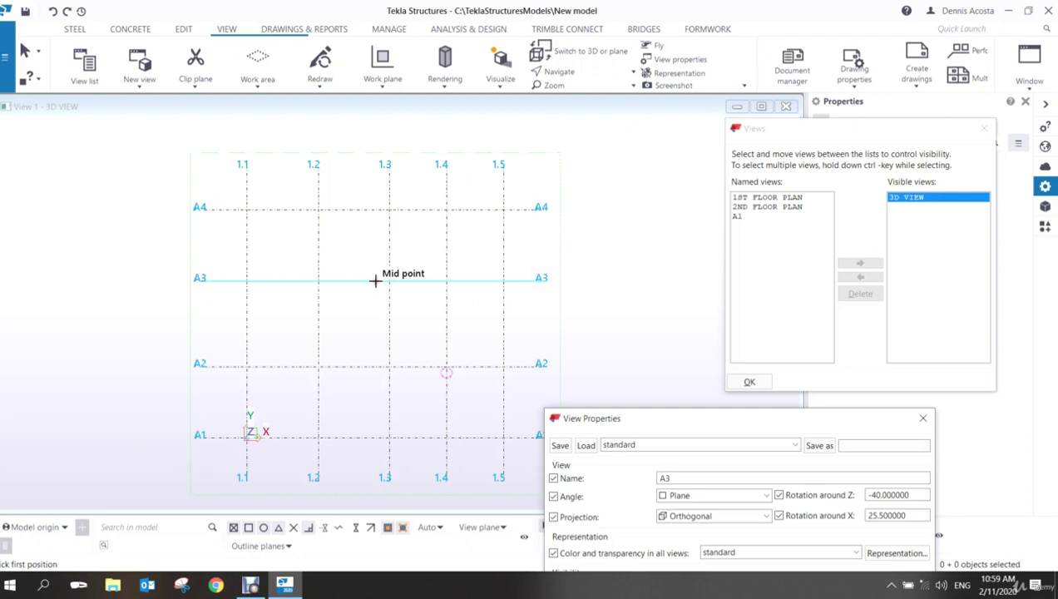
click(321, 281)
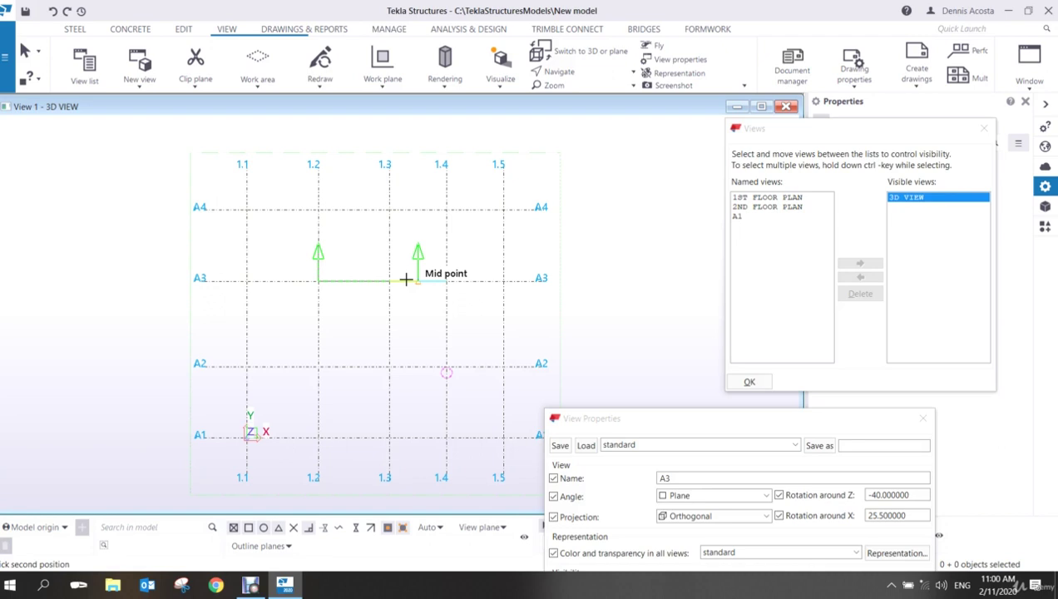
click(259, 282)
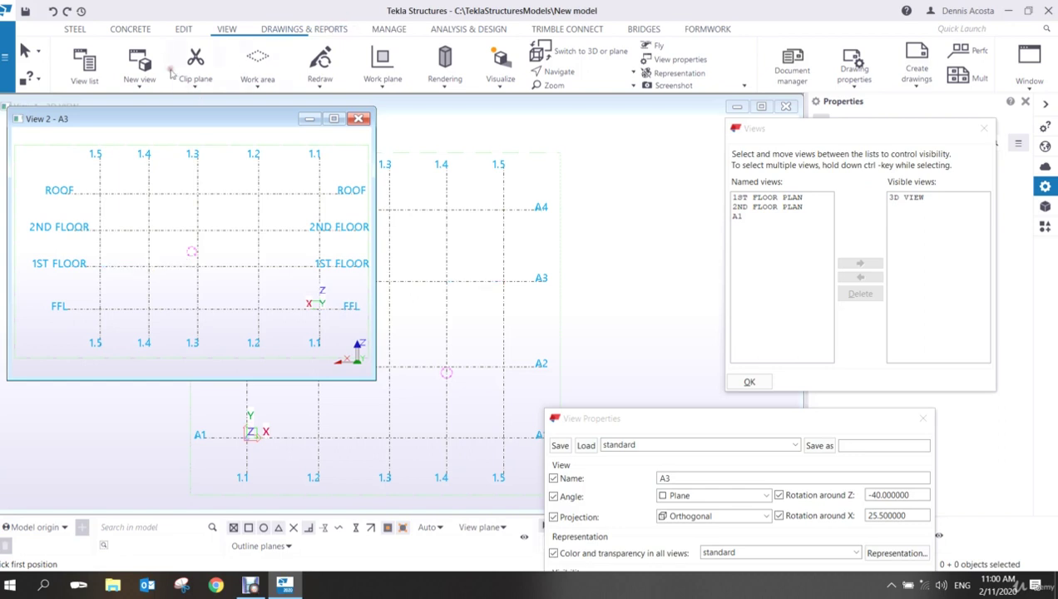
Close the A3 view window, then set the two-point view's name to XX in the view properties and apply it.
click(138, 83)
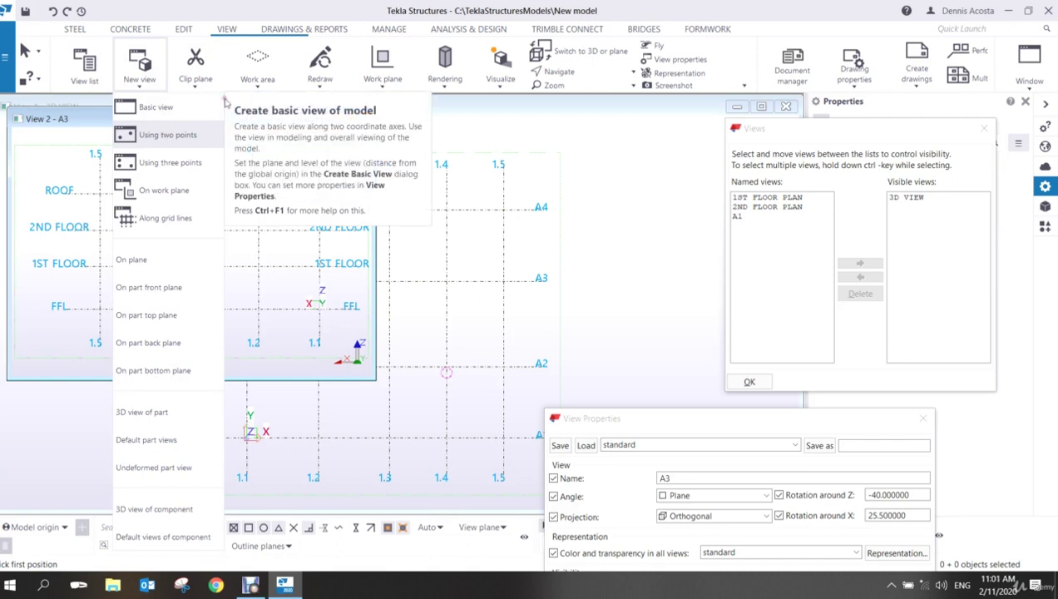
click(61, 119)
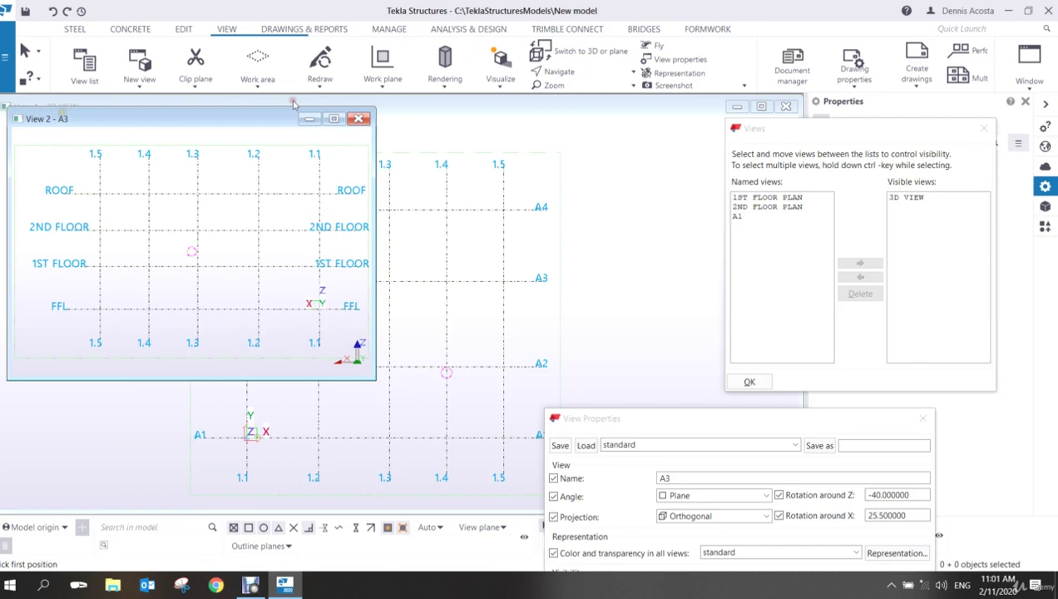
click(364, 119)
drag(662, 428, 719, 255)
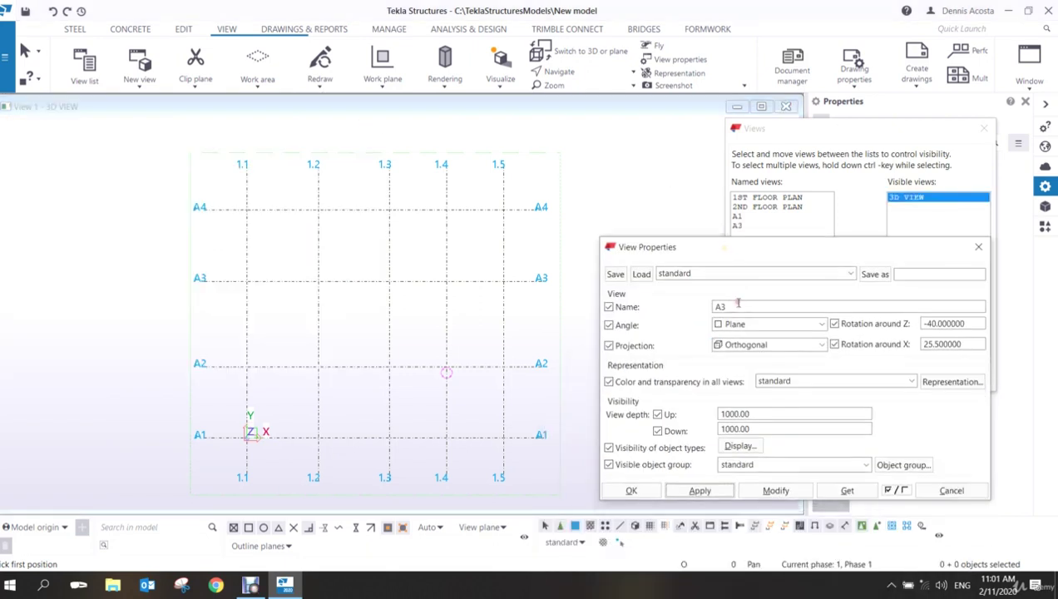
double_click(732, 306)
text(XX)
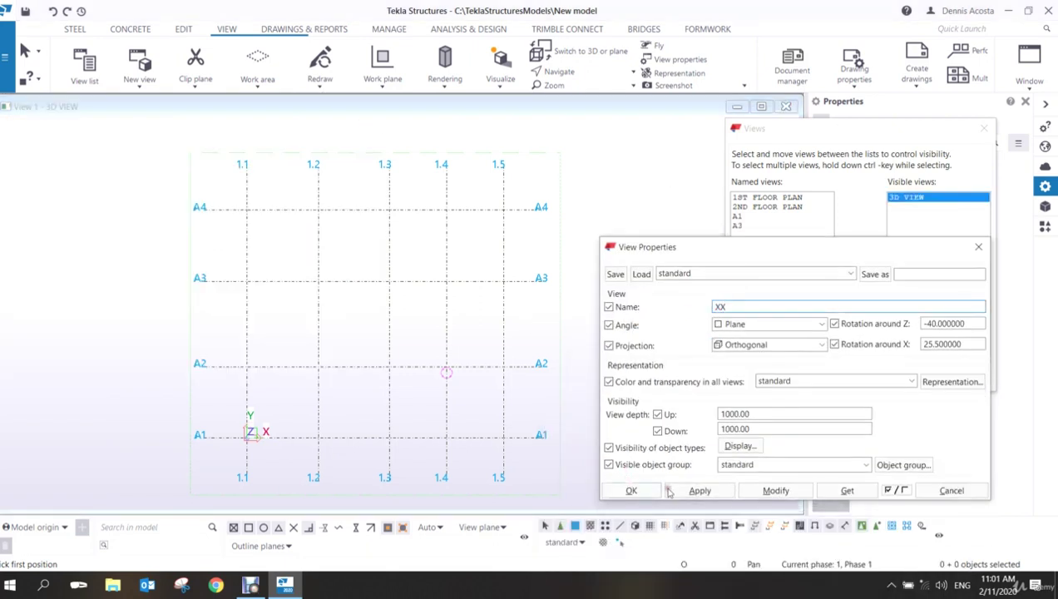
click(699, 490)
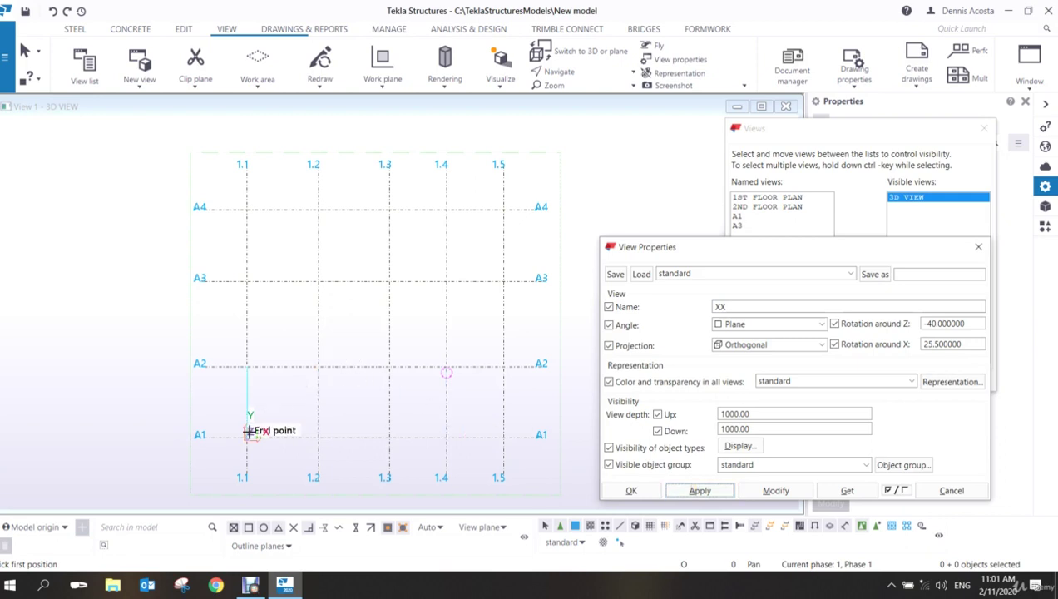
Create the diagonal XX view by picking grid intersections A2/1.2 and A4/1.5, and enlarge its window.
click(322, 365)
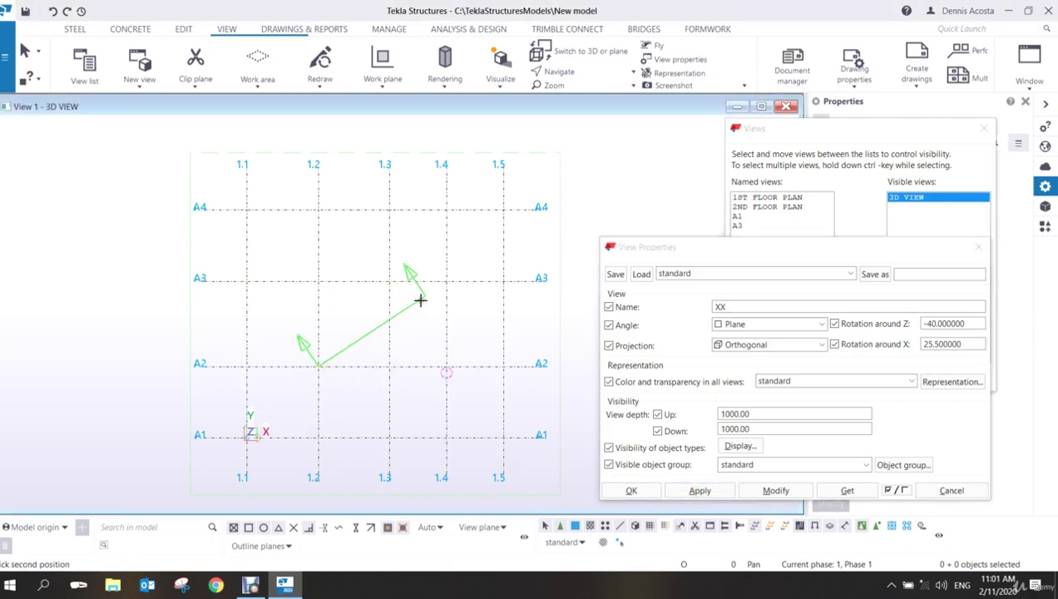
click(505, 207)
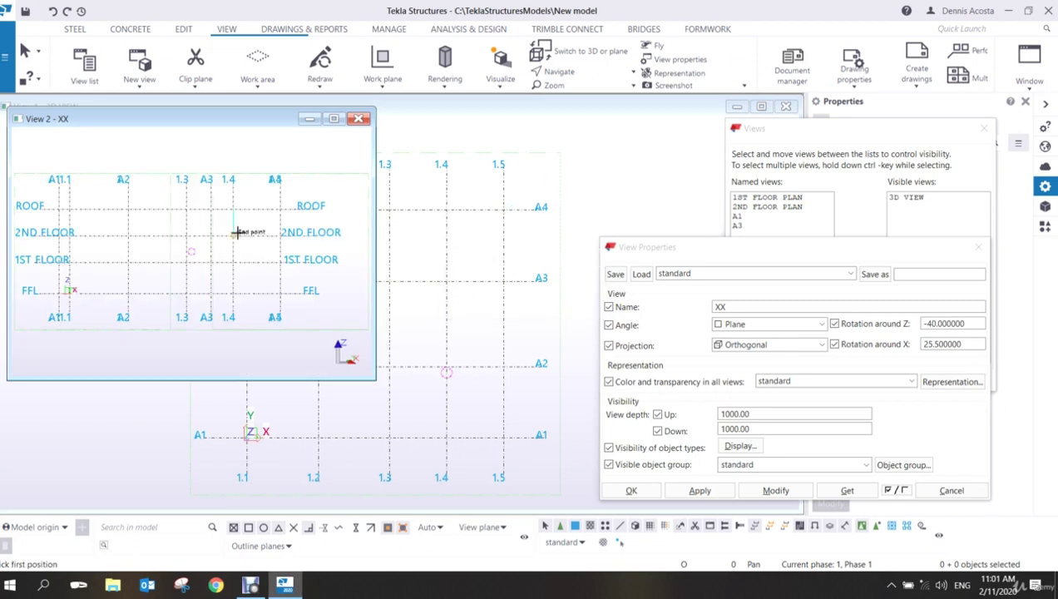
right_click(239, 225)
click(254, 227)
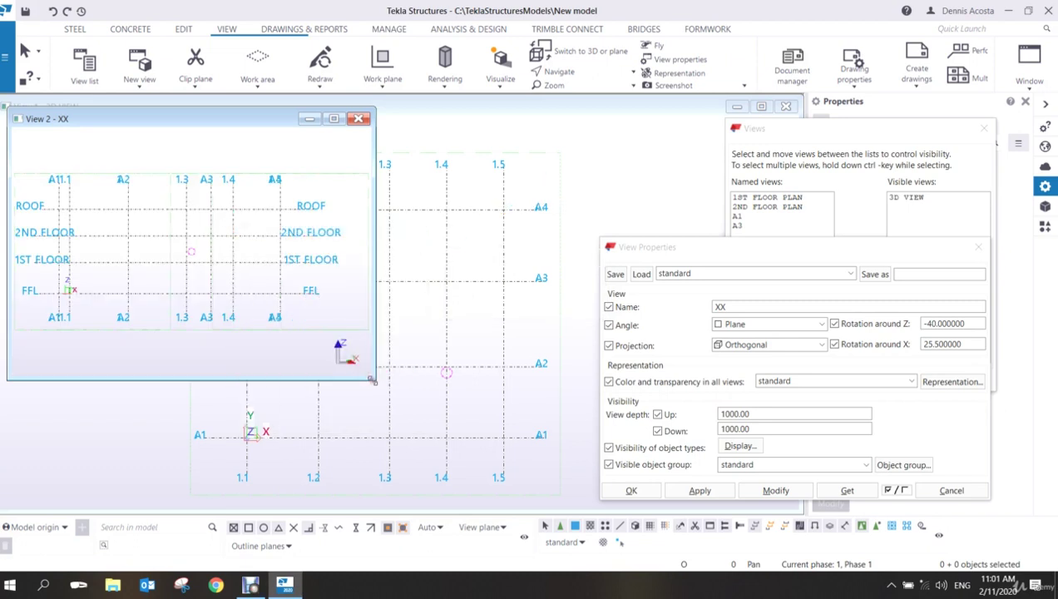
drag(372, 379, 575, 494)
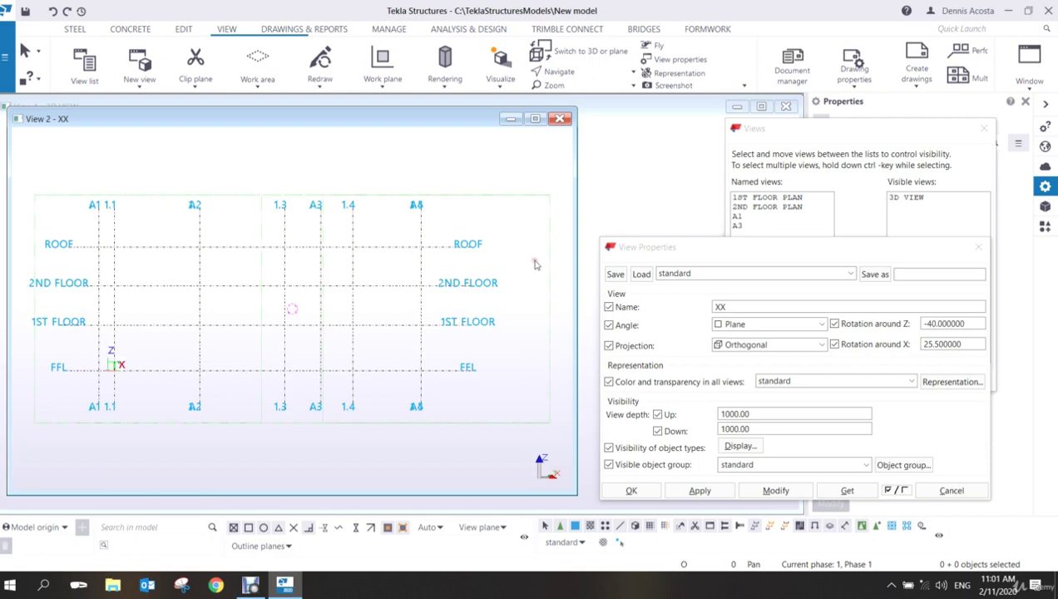
Close the XX view window and the view properties dialog.
click(560, 119)
drag(760, 248, 374, 220)
drag(447, 220, 377, 198)
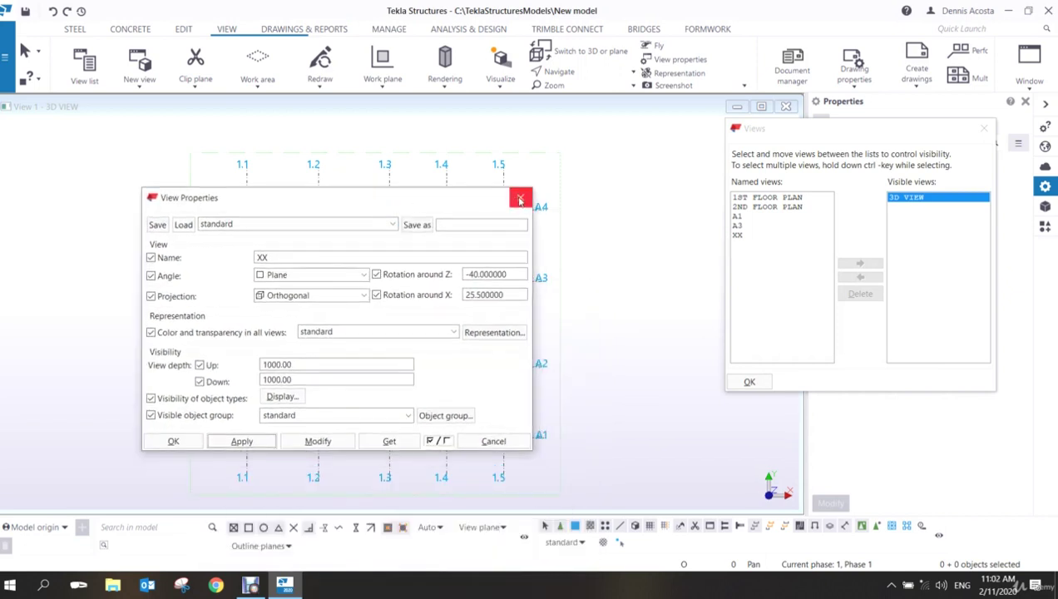
drag(500, 199, 600, 181)
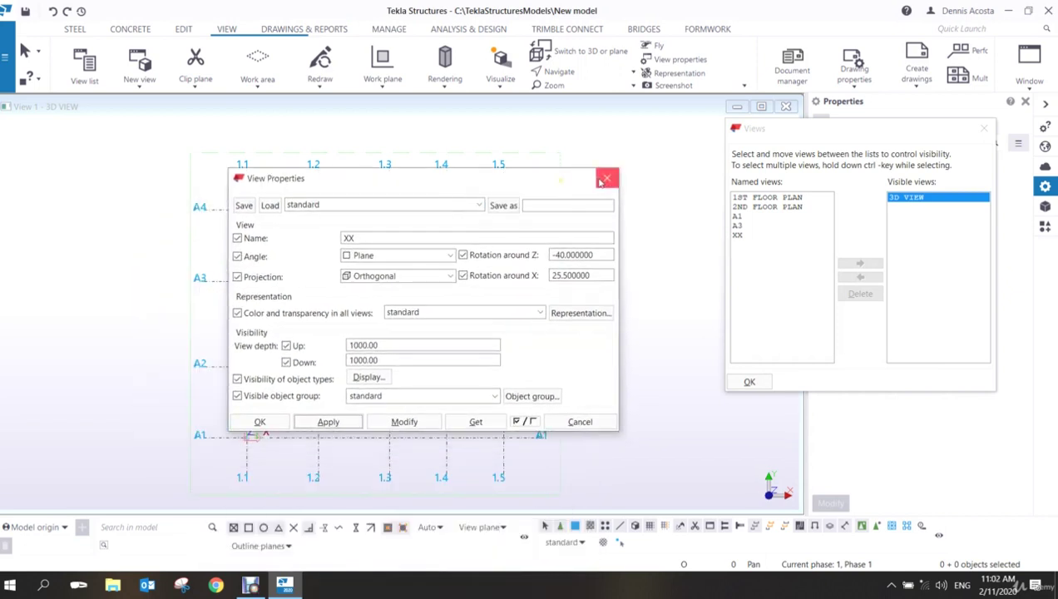
click(603, 180)
click(148, 83)
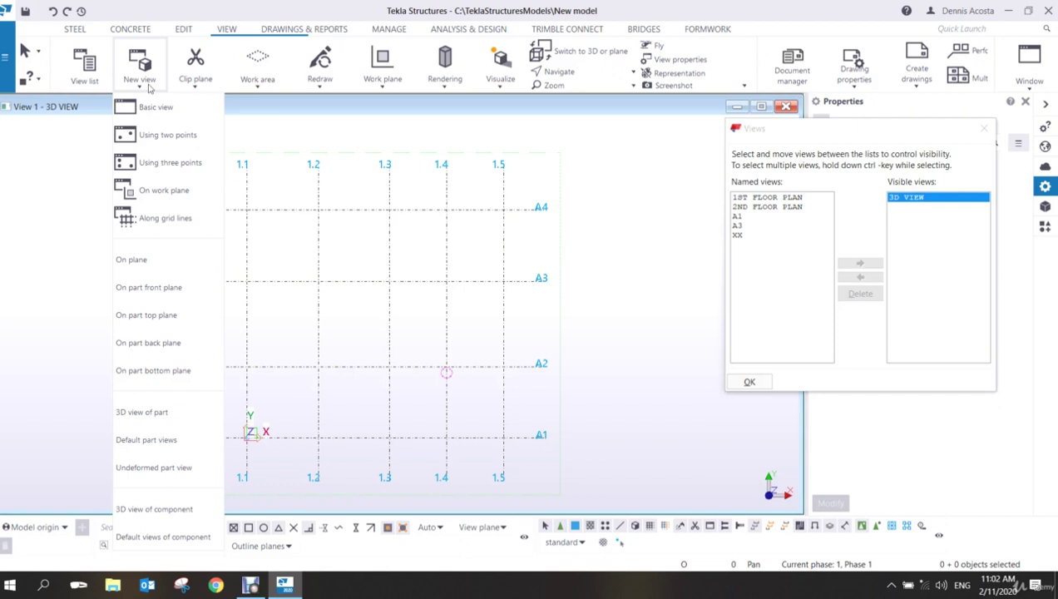
click(903, 131)
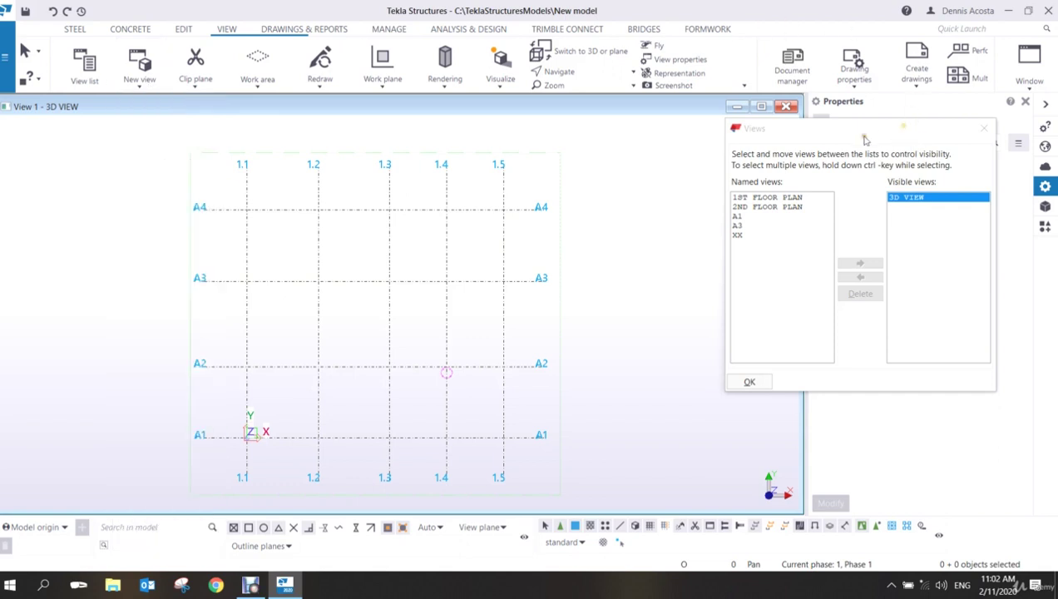
drag(865, 139, 621, 163)
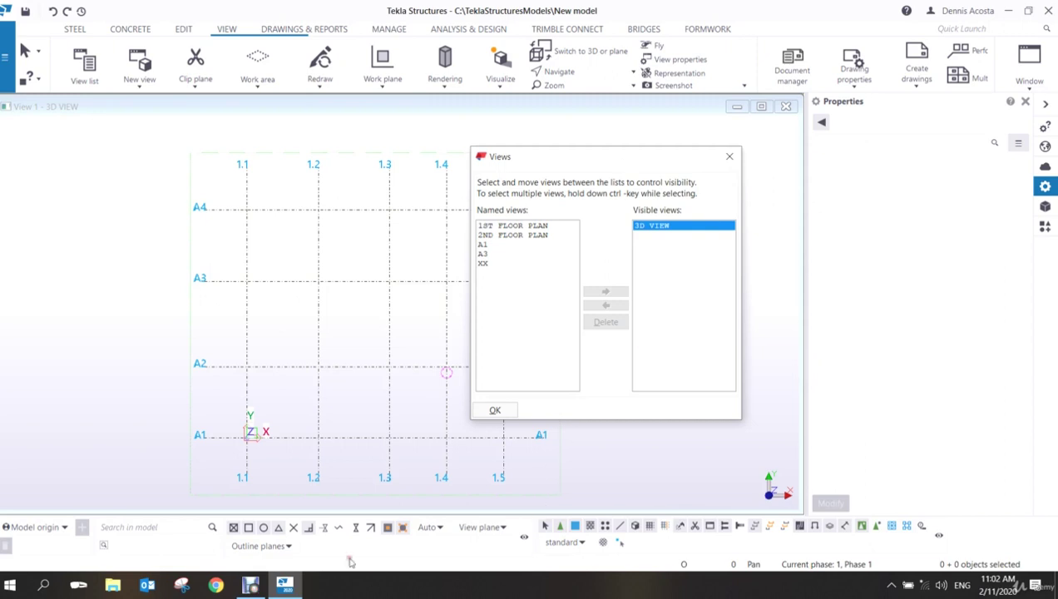
click(251, 586)
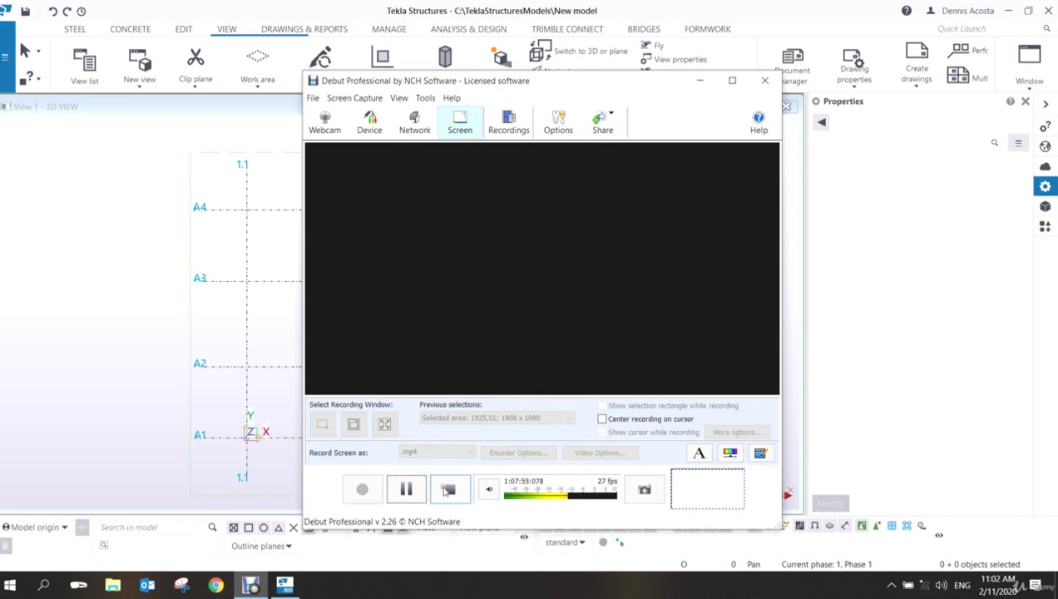
click(406, 491)
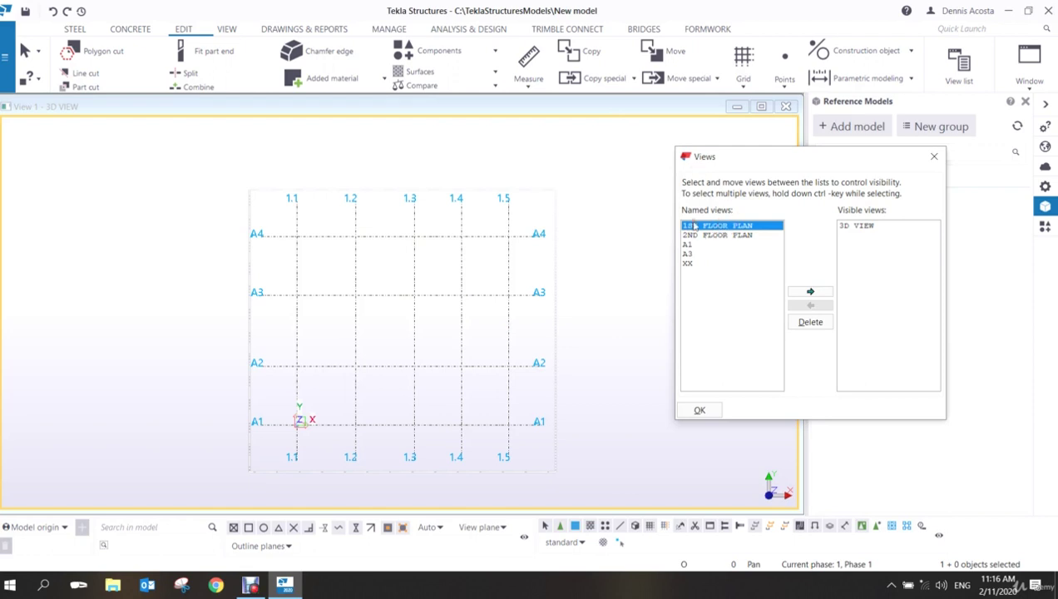
Delete the 1ST FLOOR PLAN, 2ND FLOOR PLAN, A1, A3 and XX views, and delete the visible 3D VIEW as well.
drag(691, 225, 698, 274)
click(810, 322)
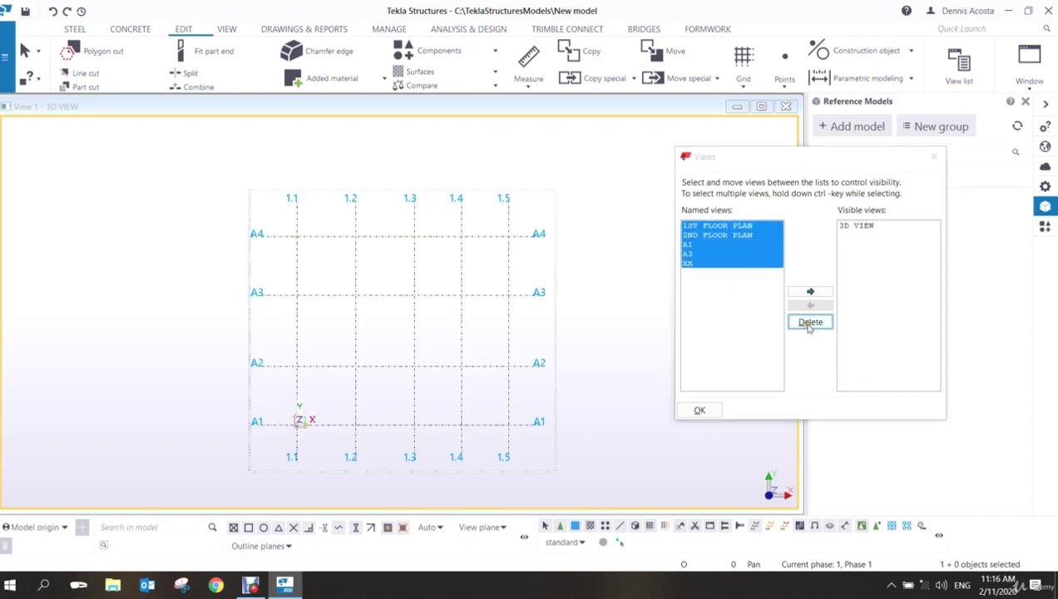
click(504, 304)
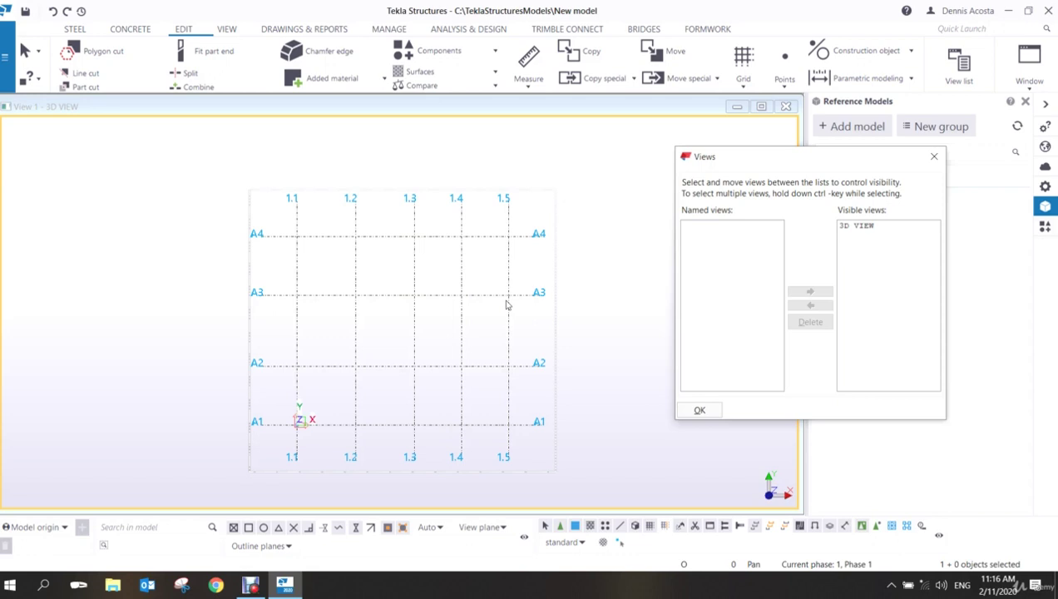
click(860, 226)
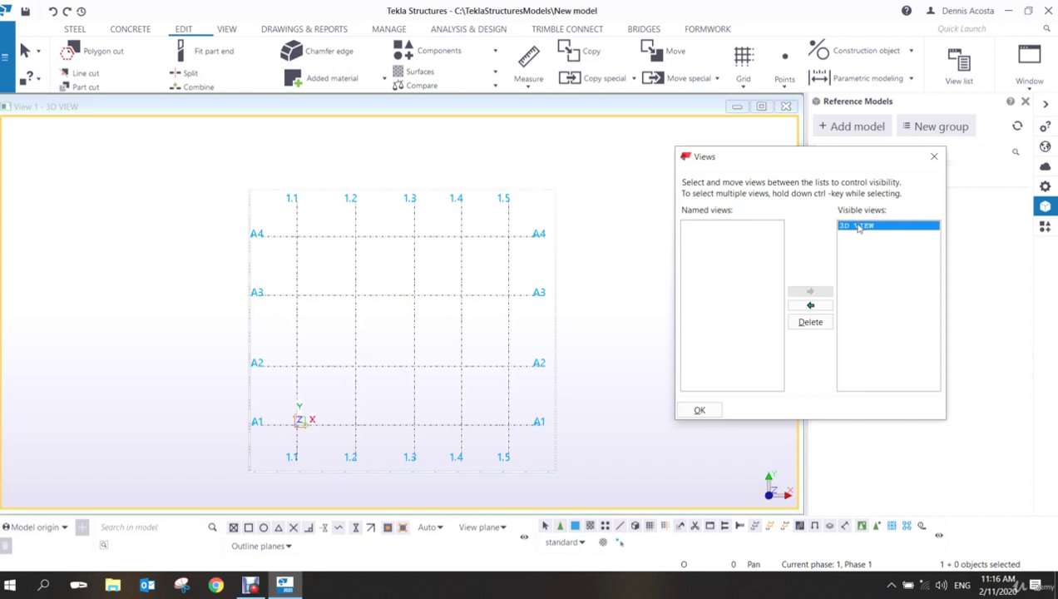
click(814, 326)
click(501, 304)
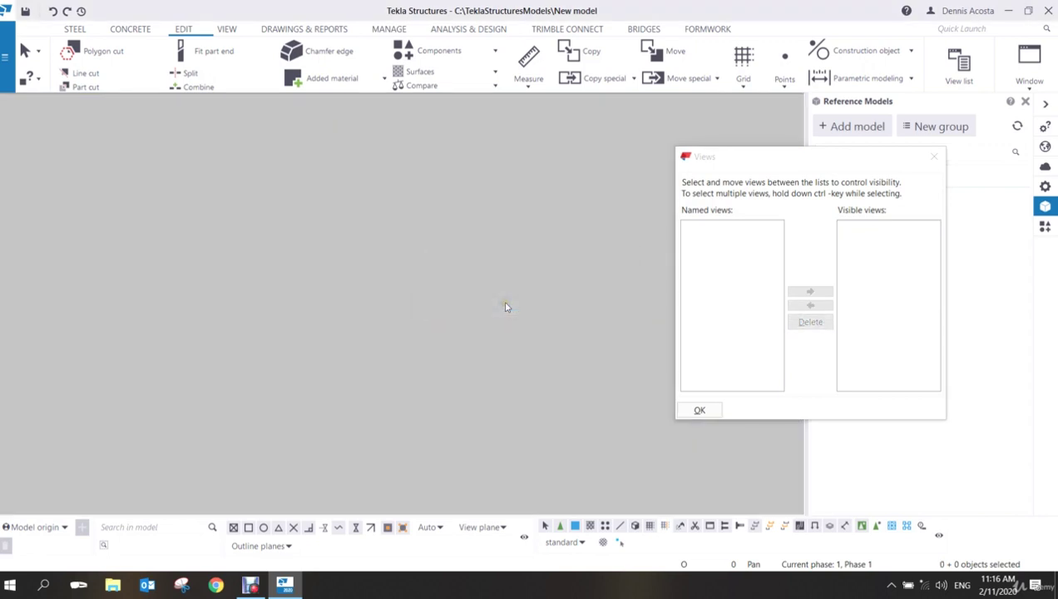
Start a new basic view and set its name to 3D VIEW in the view properties.
drag(794, 158, 536, 152)
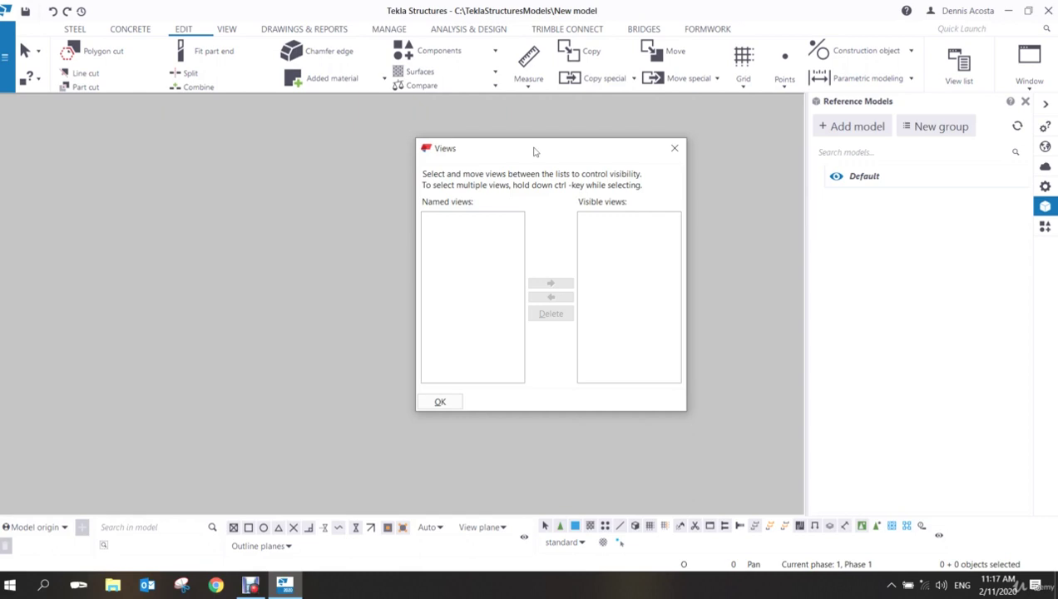
drag(567, 154, 593, 178)
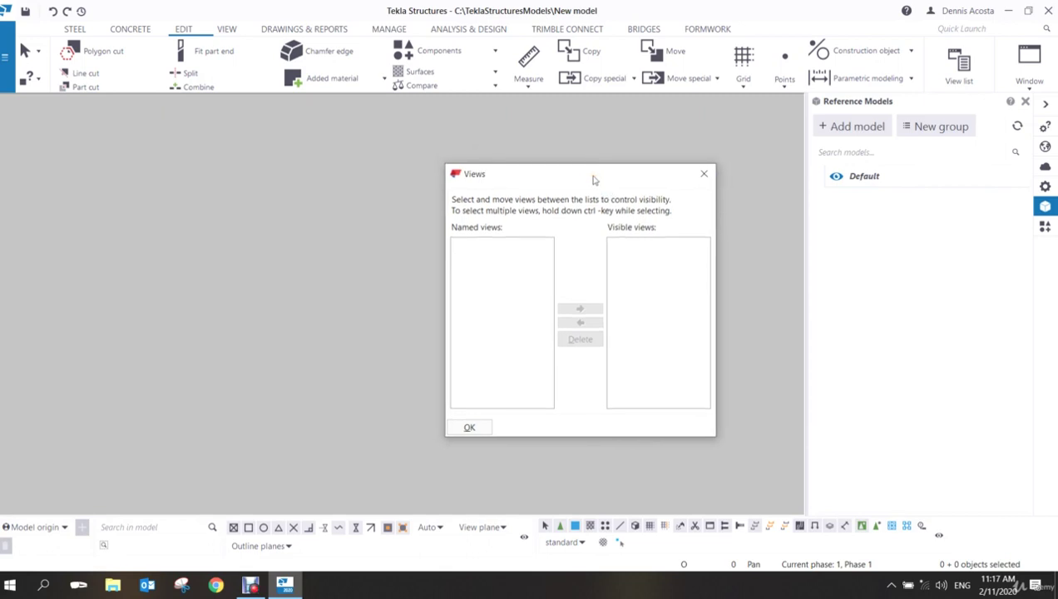
click(225, 30)
click(140, 81)
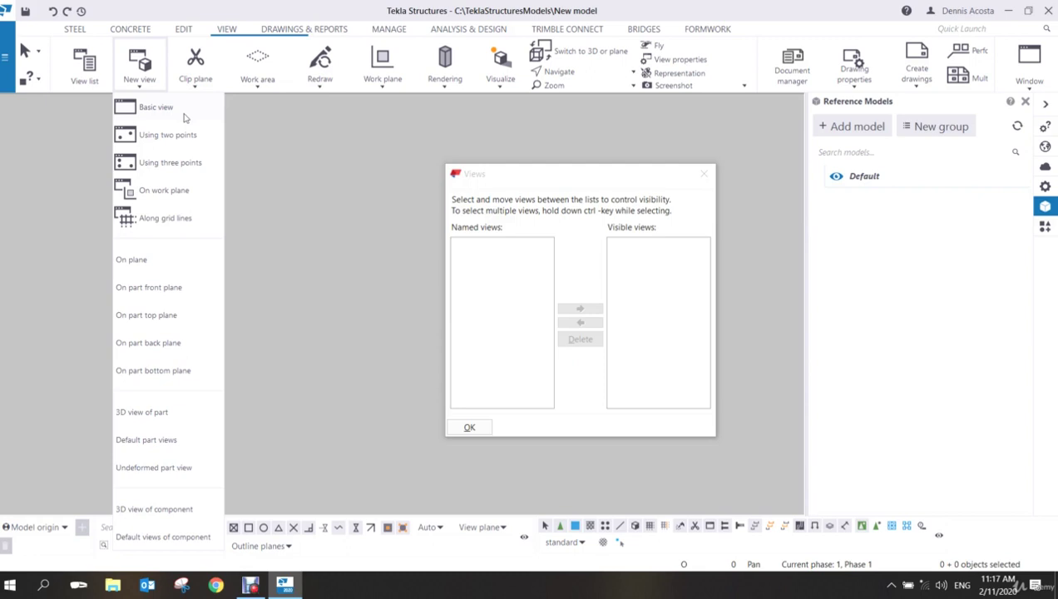
click(156, 109)
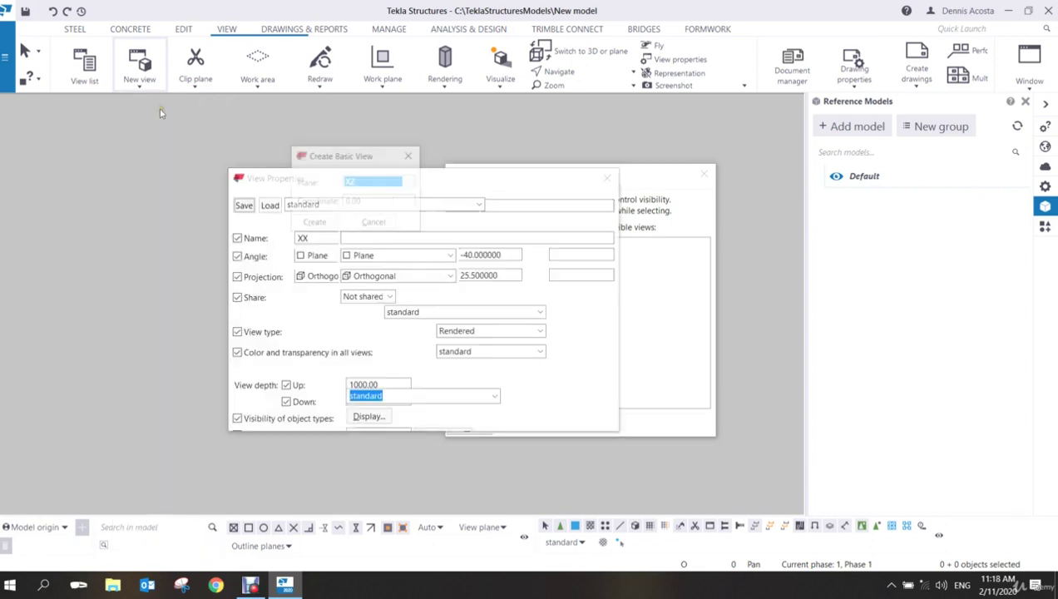
drag(373, 156, 151, 127)
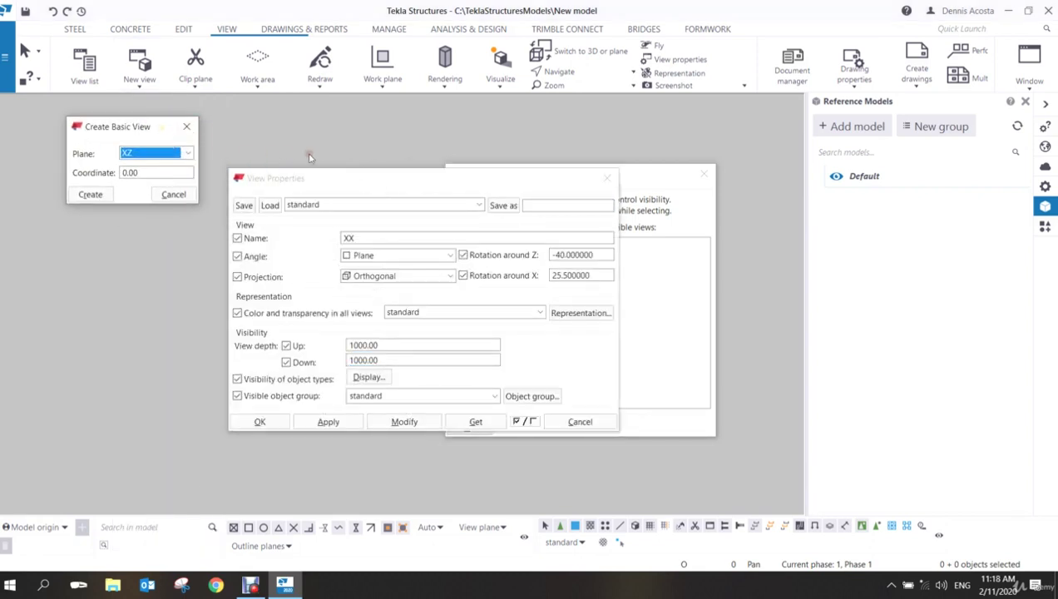
click(346, 181)
drag(346, 182, 342, 82)
double_click(361, 140)
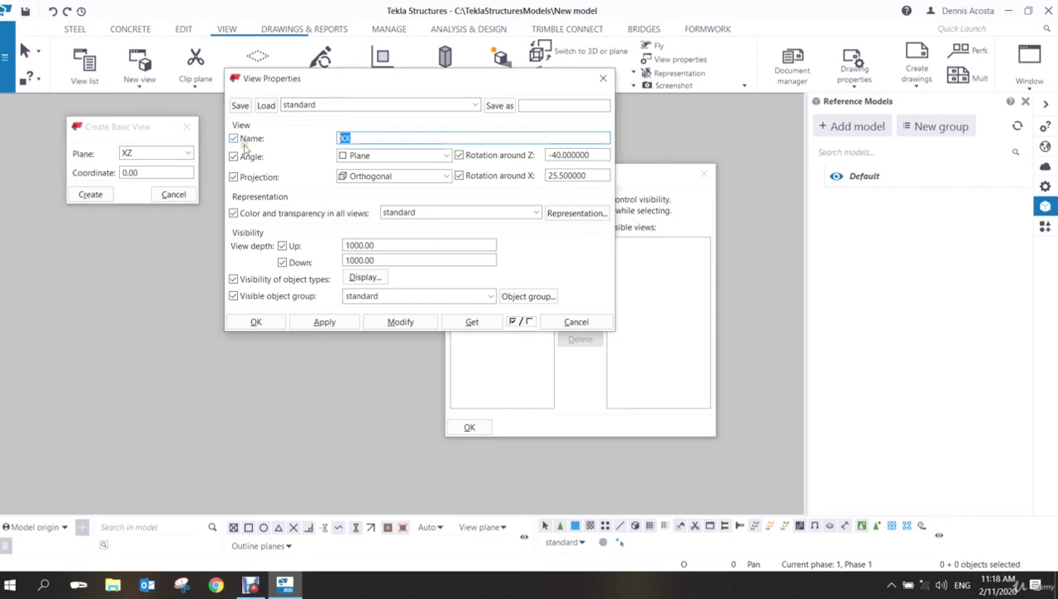
text(3D VIEW)
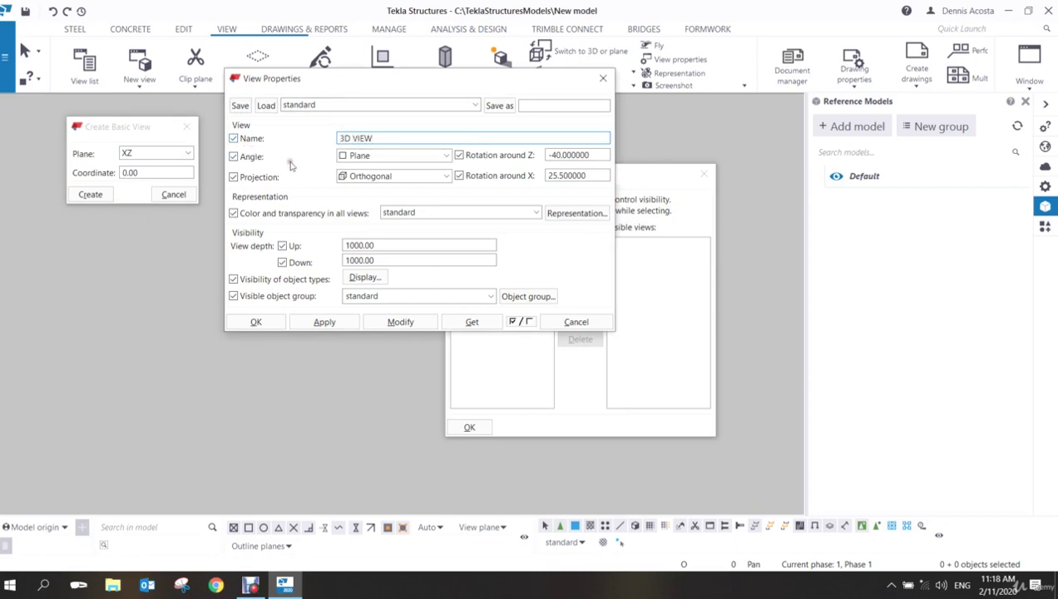
Set the view's angle to 3D and its upward view depth to 10000, and apply the properties.
click(386, 158)
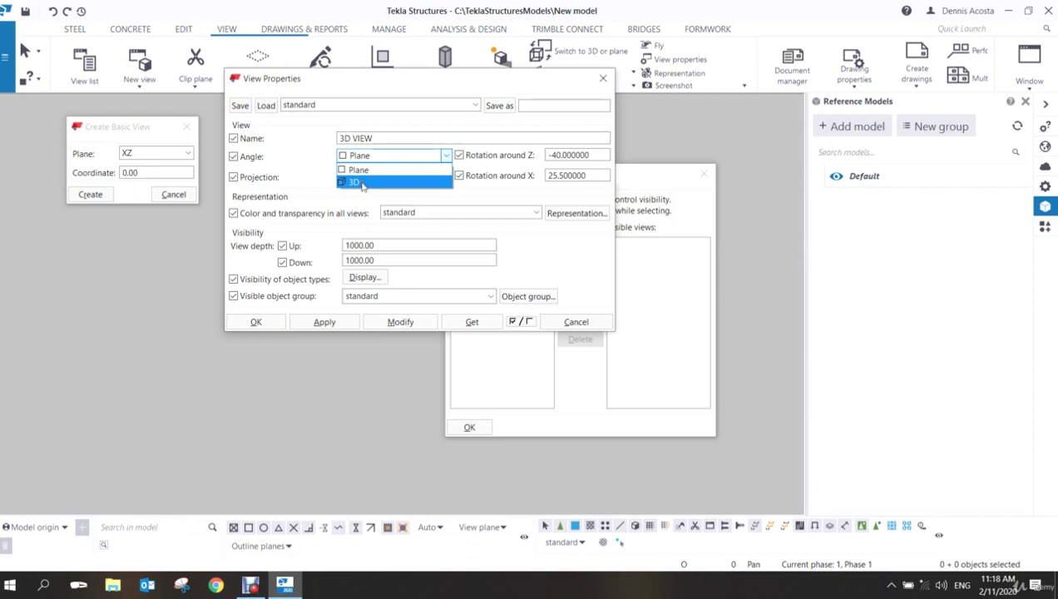
click(363, 183)
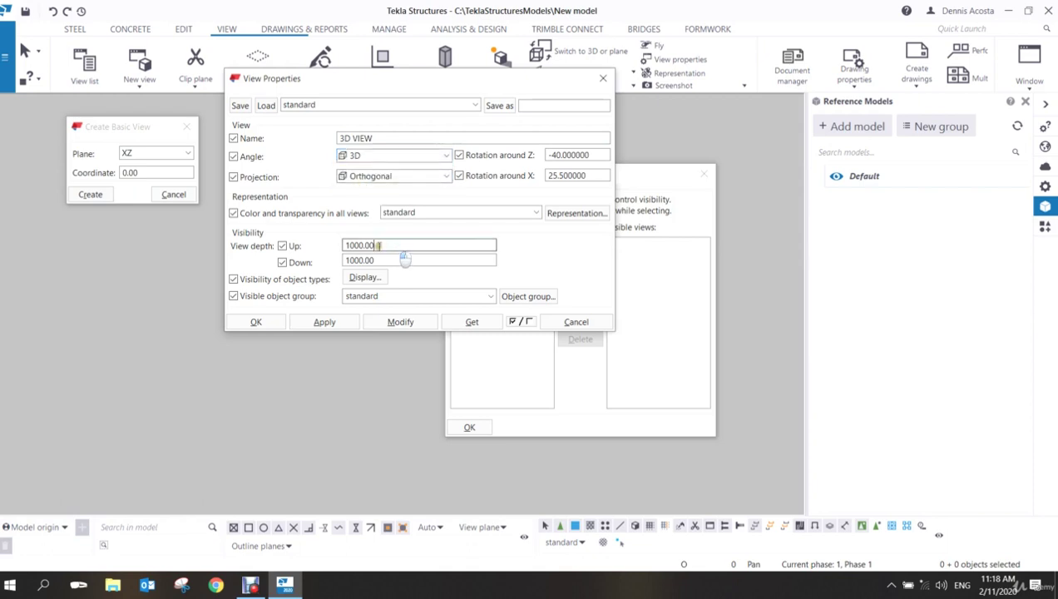
double_click(396, 247)
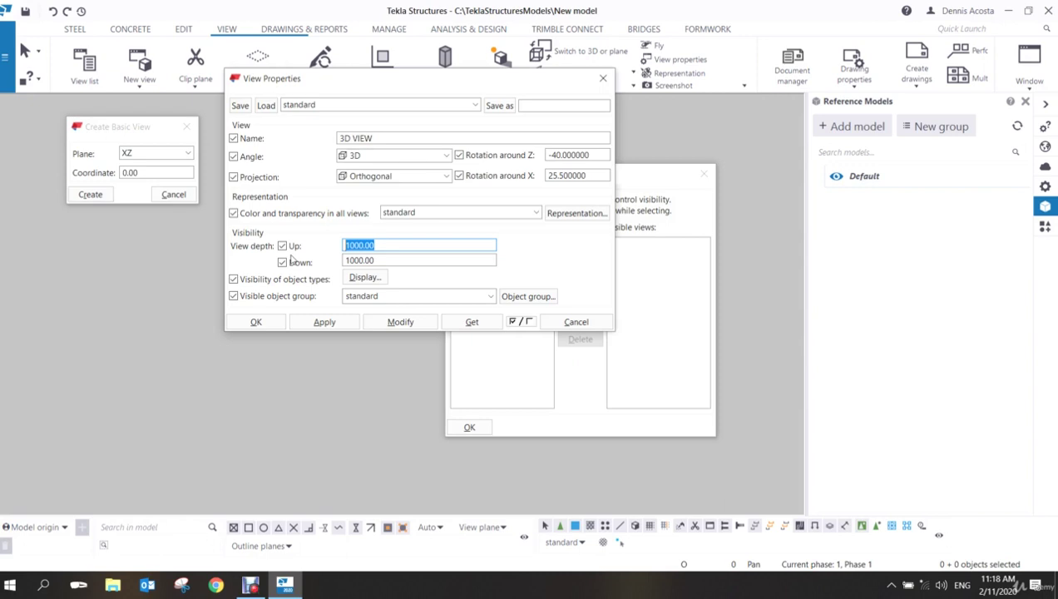
text(10000)
click(334, 324)
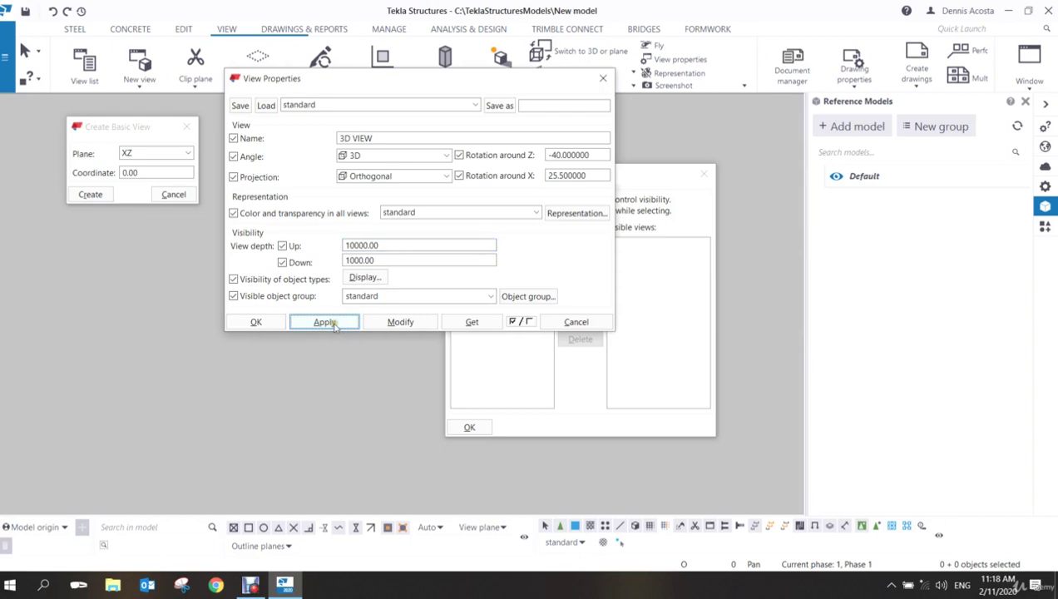
Create the 3D VIEW basic view on the XY plane at coordinate 0.
click(142, 153)
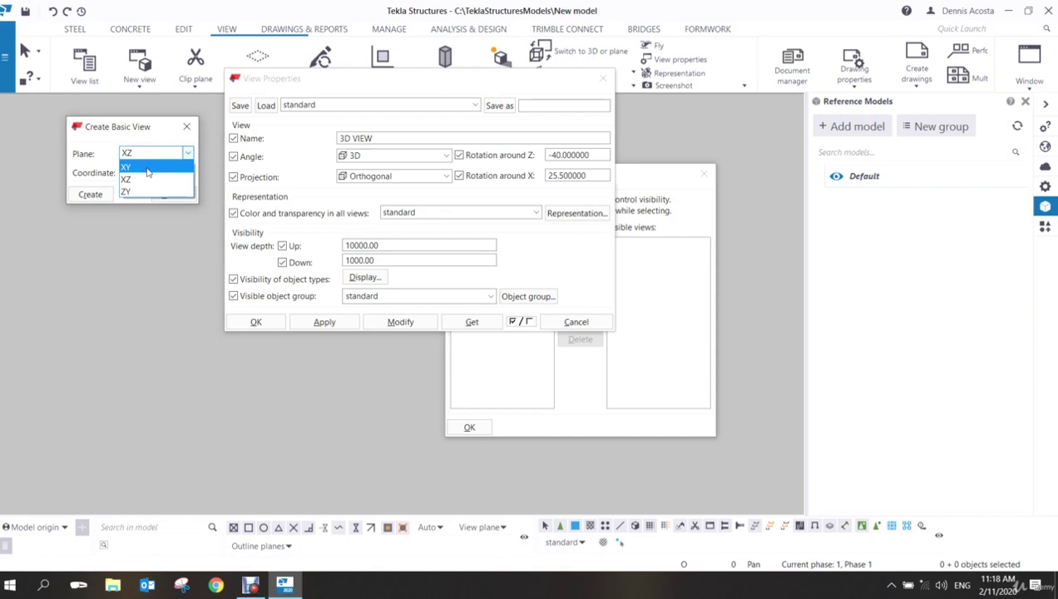
click(147, 170)
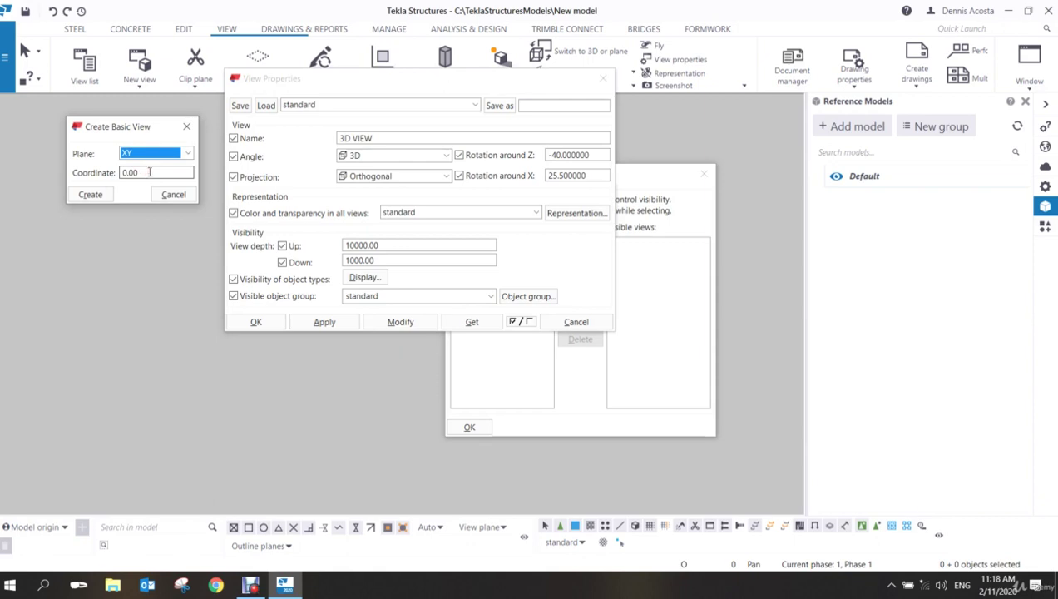
click(90, 193)
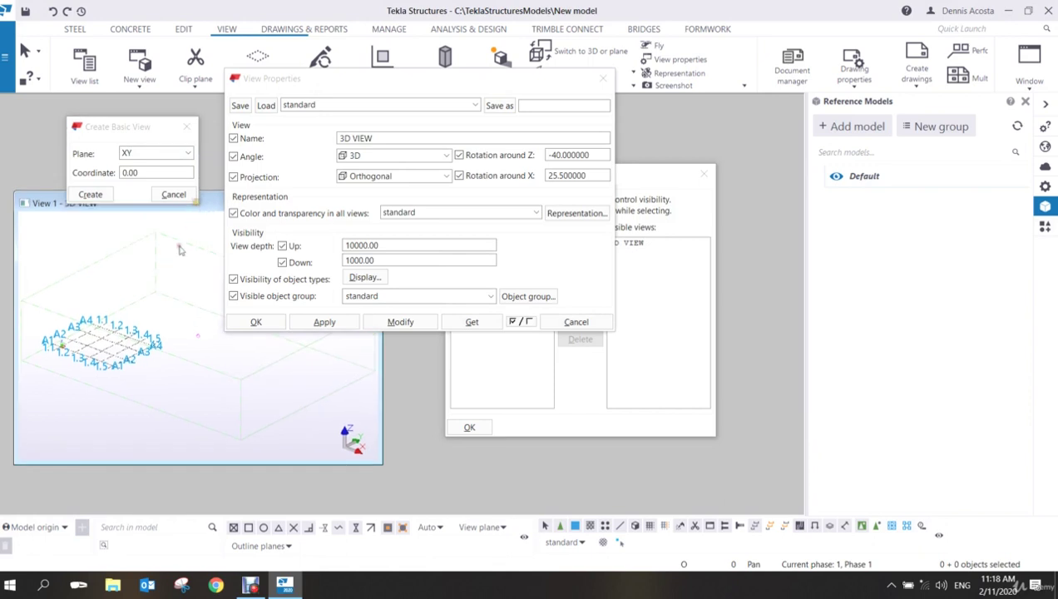
right_click(162, 275)
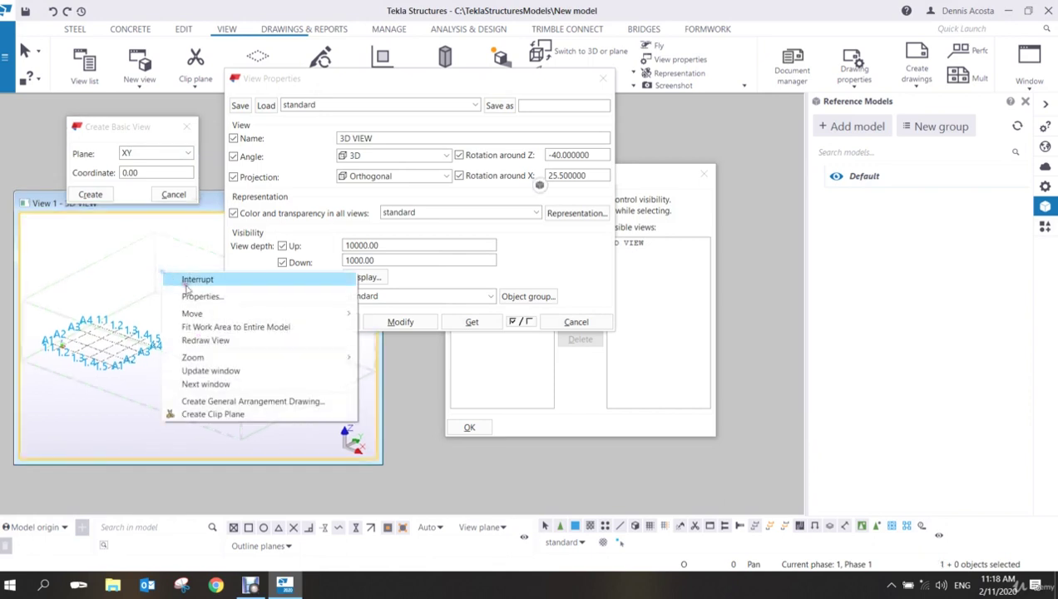
Fit the work area of the 3D VIEW to the entire model and close the view properties and basic view dialogs.
click(208, 327)
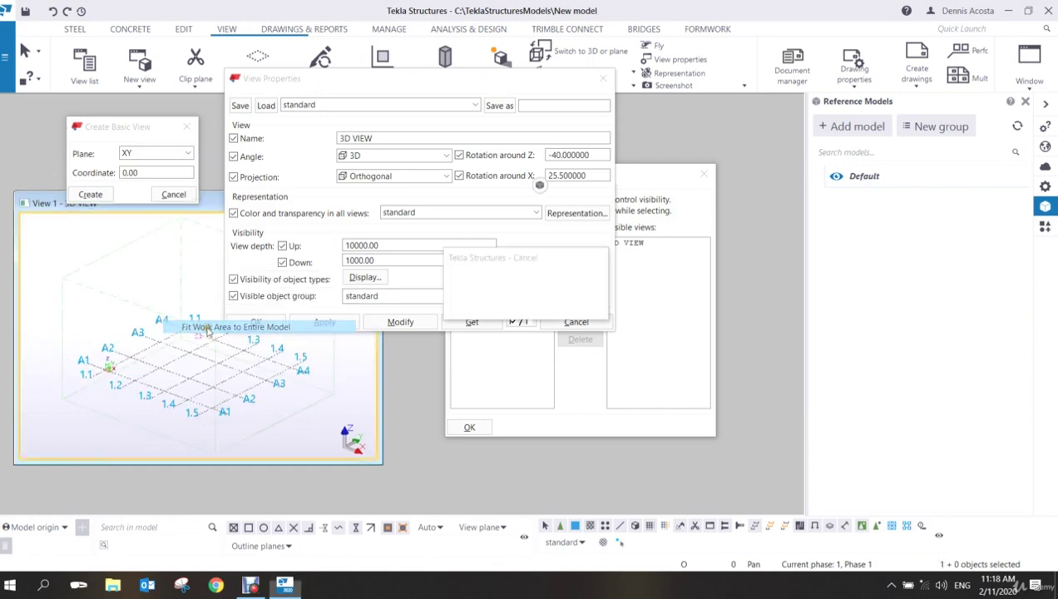
click(607, 81)
click(187, 126)
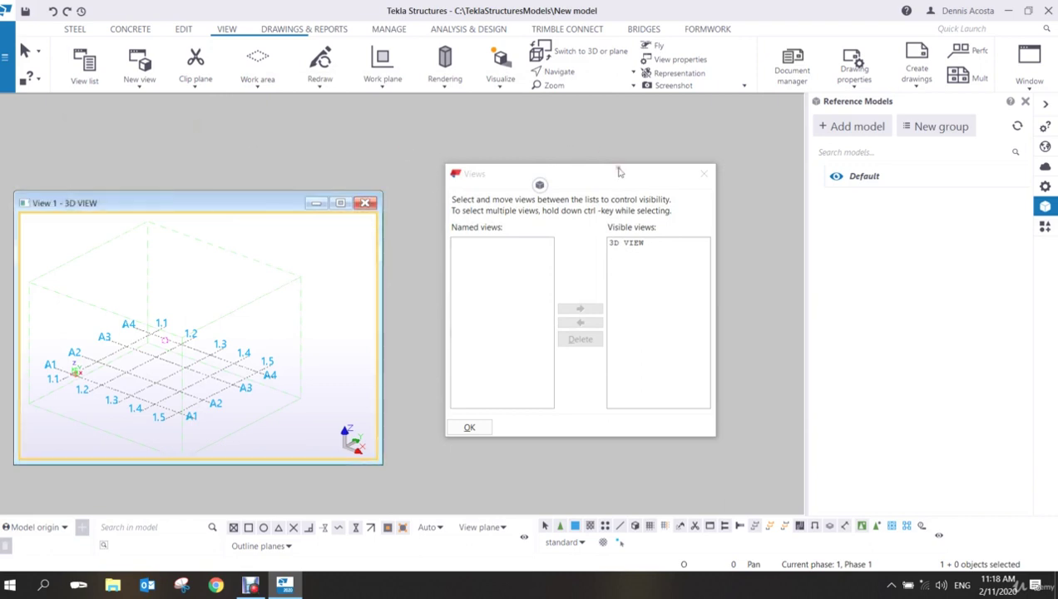
Move the Views dialog aside, maximize the 3D VIEW window and switch it to a flat plan display.
drag(620, 180, 921, 103)
double_click(243, 204)
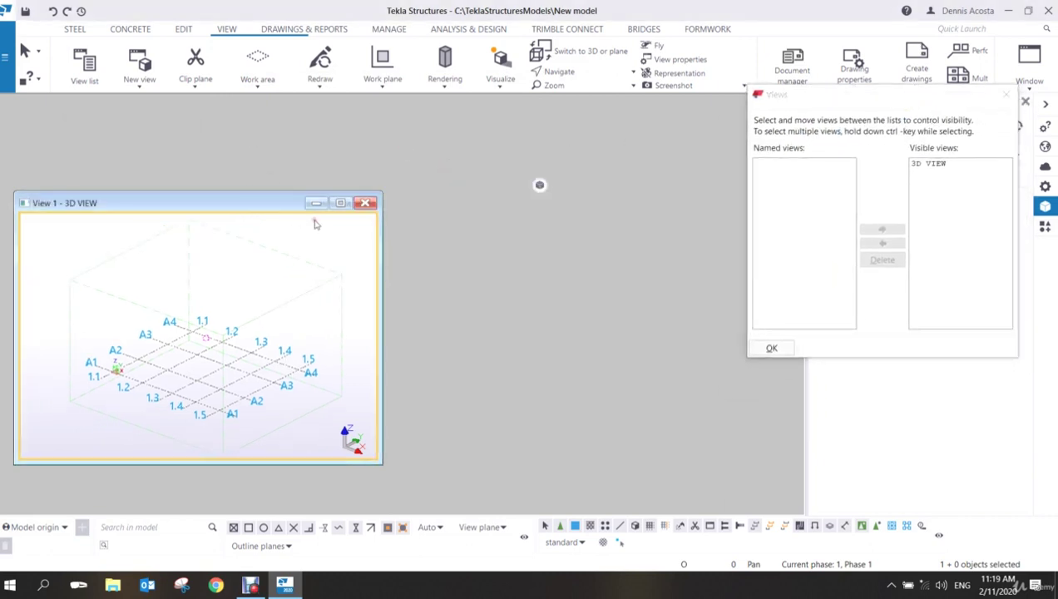
ctrl+middle_drag(385, 308, 314, 343)
key(ctrl+p)
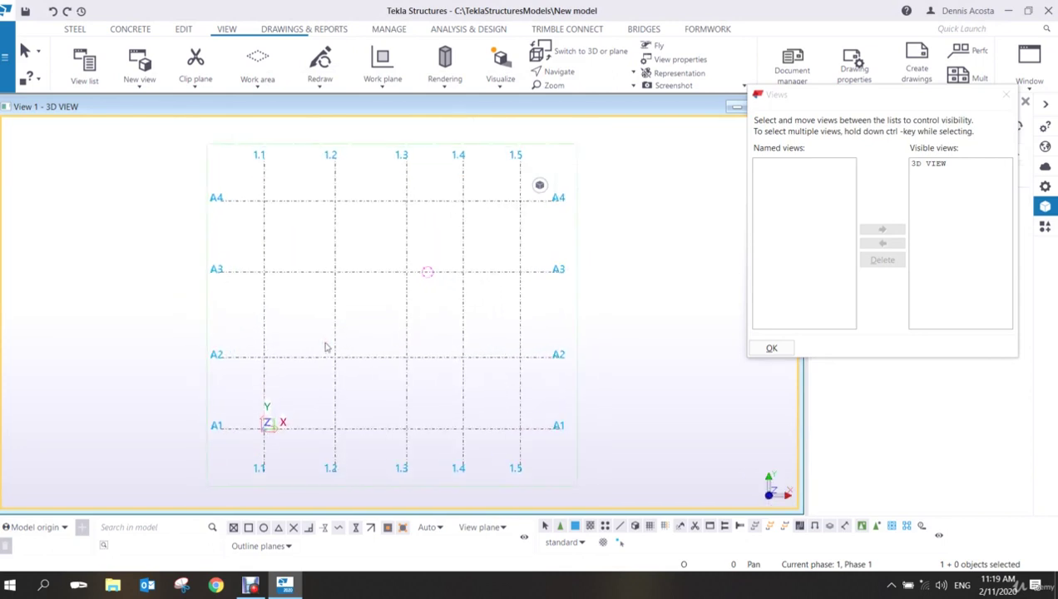
Fit the work area to the entire model again in the plan display of the 3D VIEW.
click(490, 241)
right_click(490, 240)
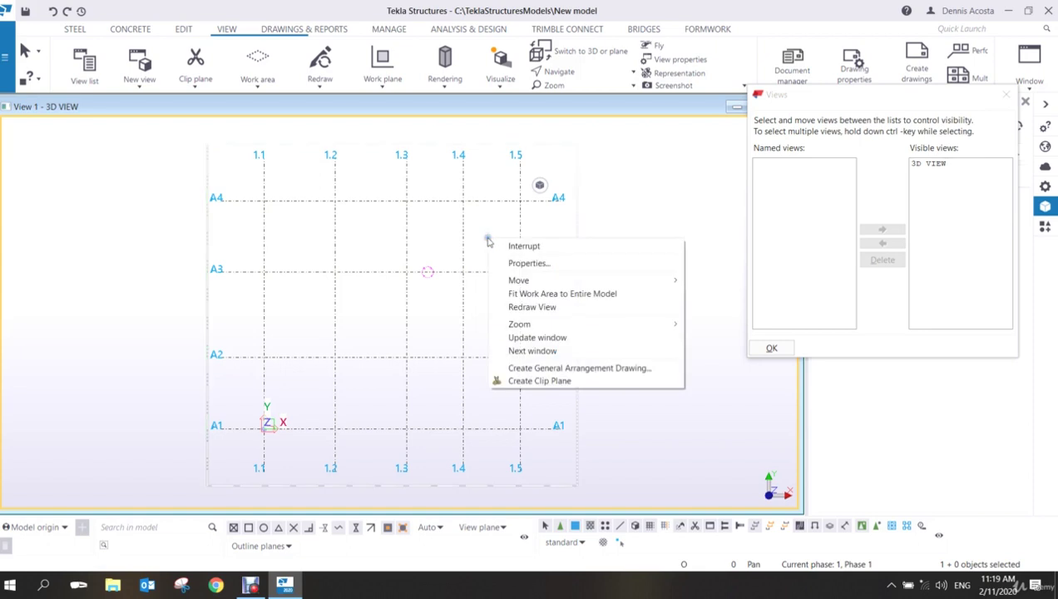
click(515, 295)
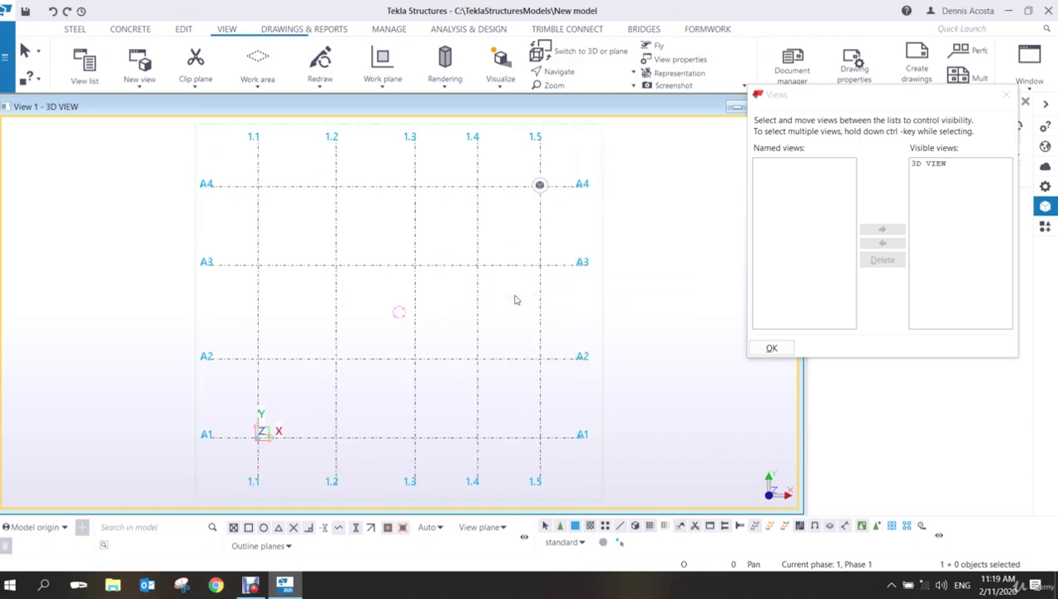
right_click(660, 178)
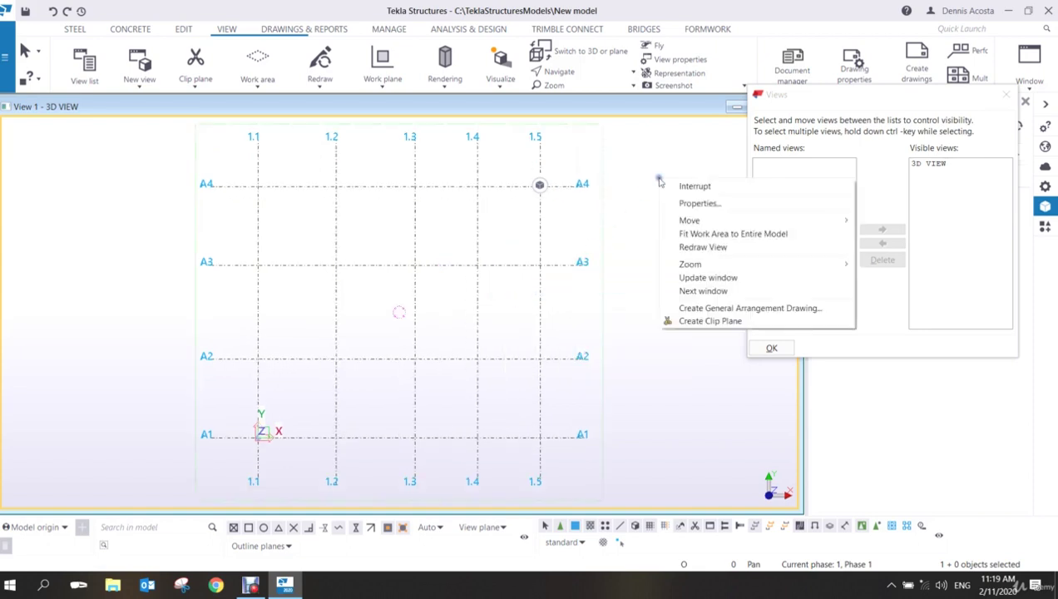
click(717, 236)
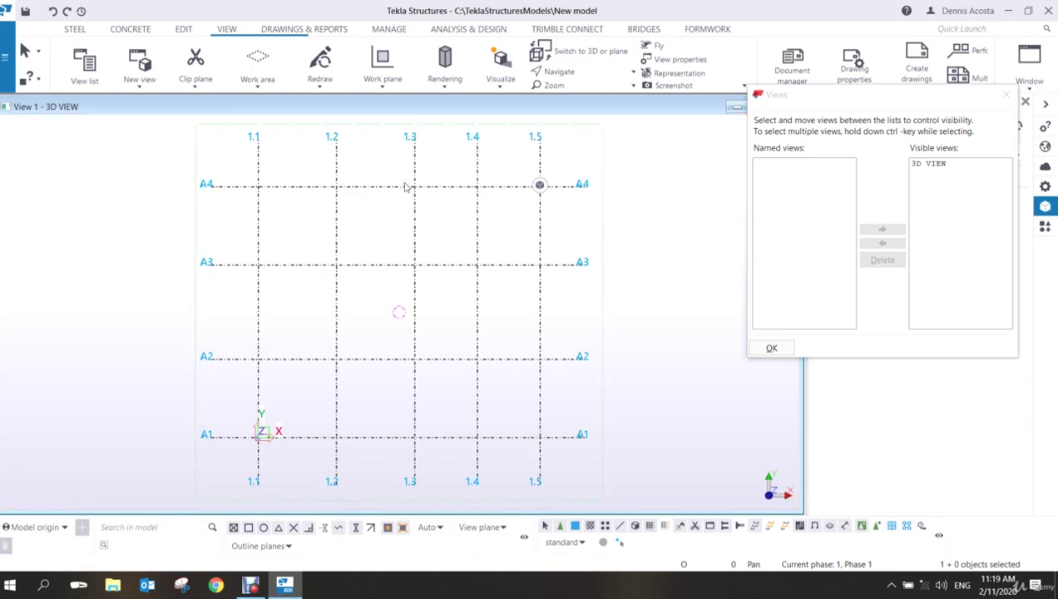
right_click(363, 207)
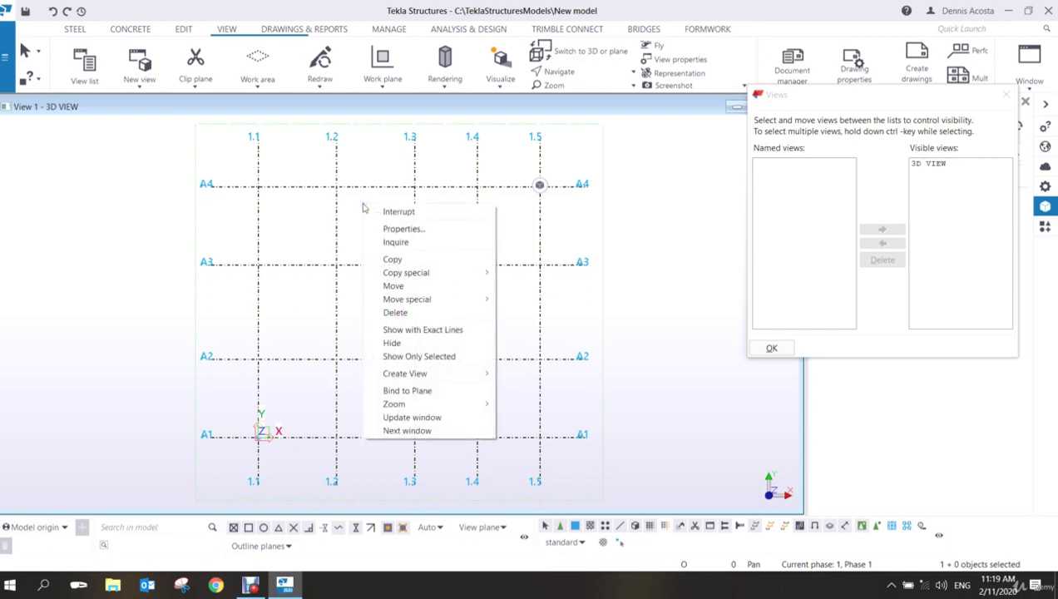
mouse_move(444, 375)
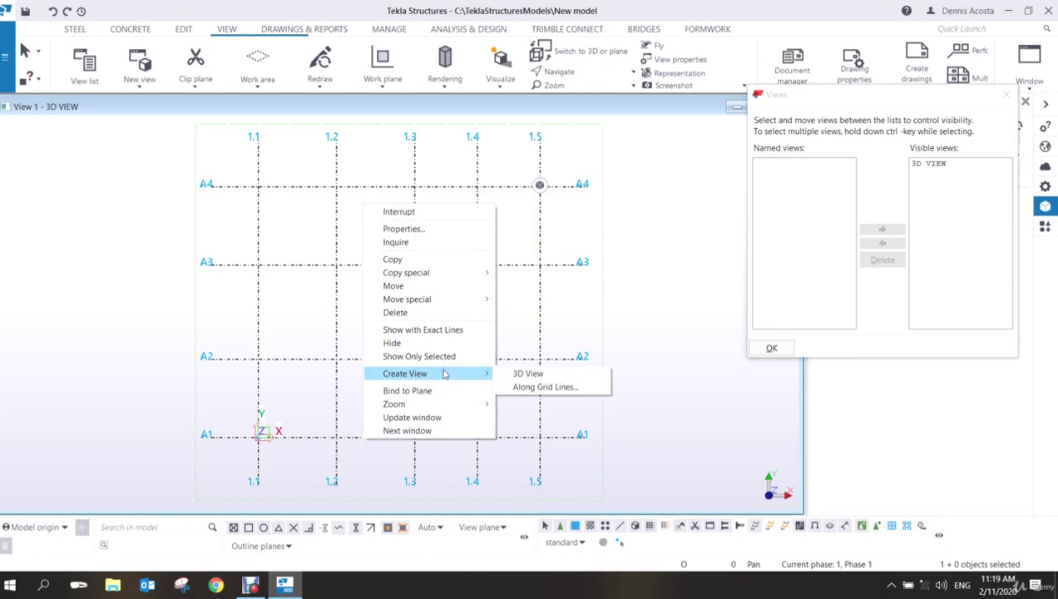
click(535, 388)
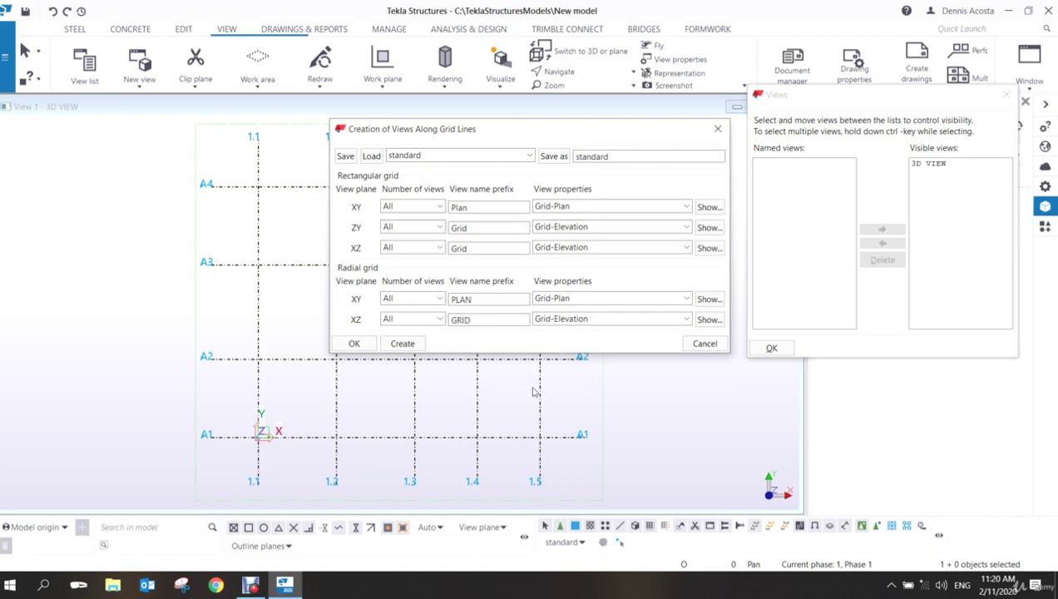
drag(508, 131, 277, 150)
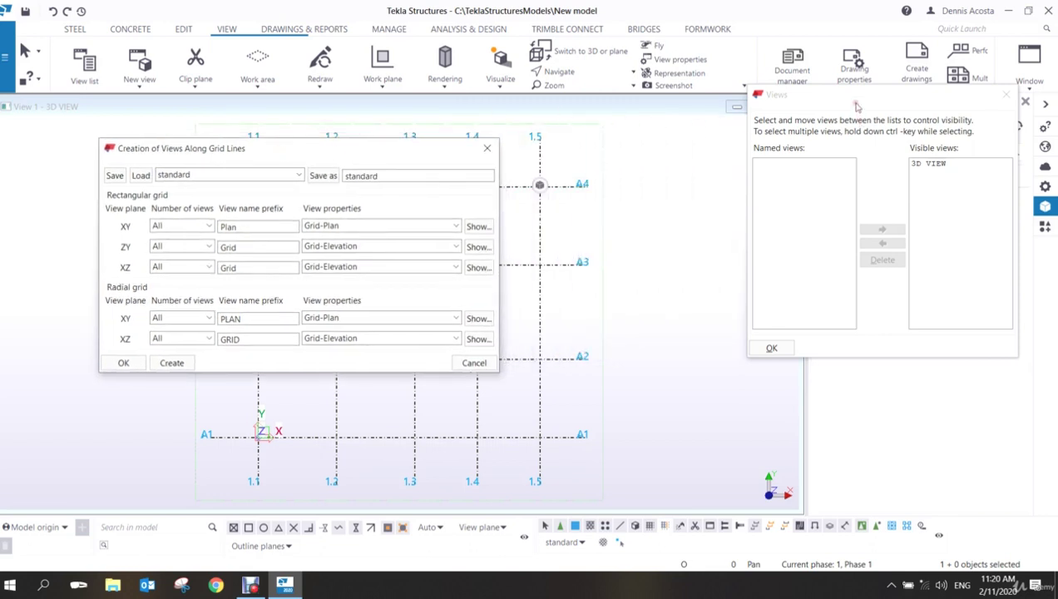
drag(854, 94, 887, 183)
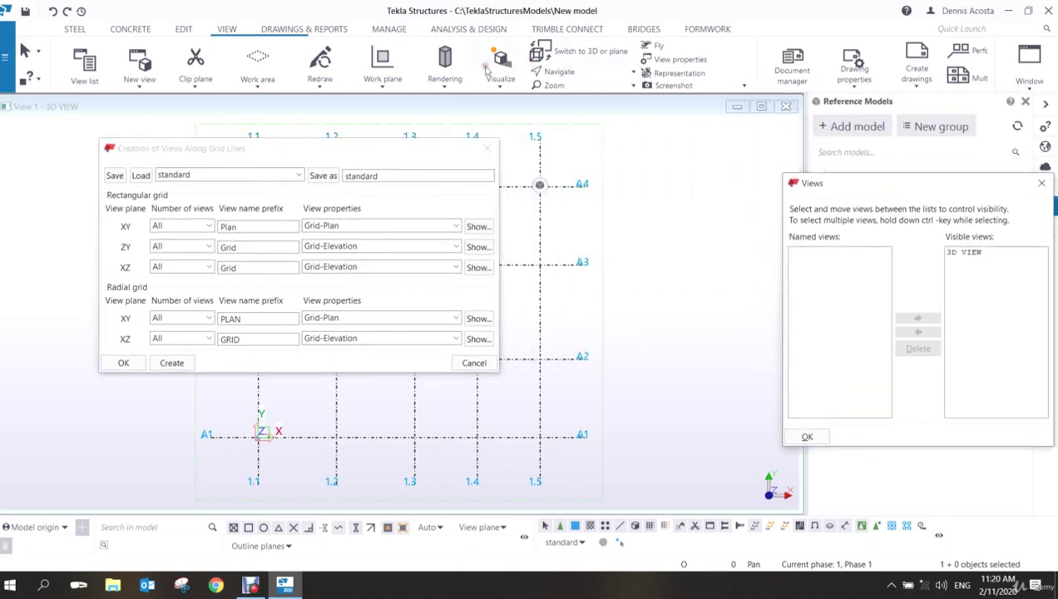
drag(372, 153, 447, 148)
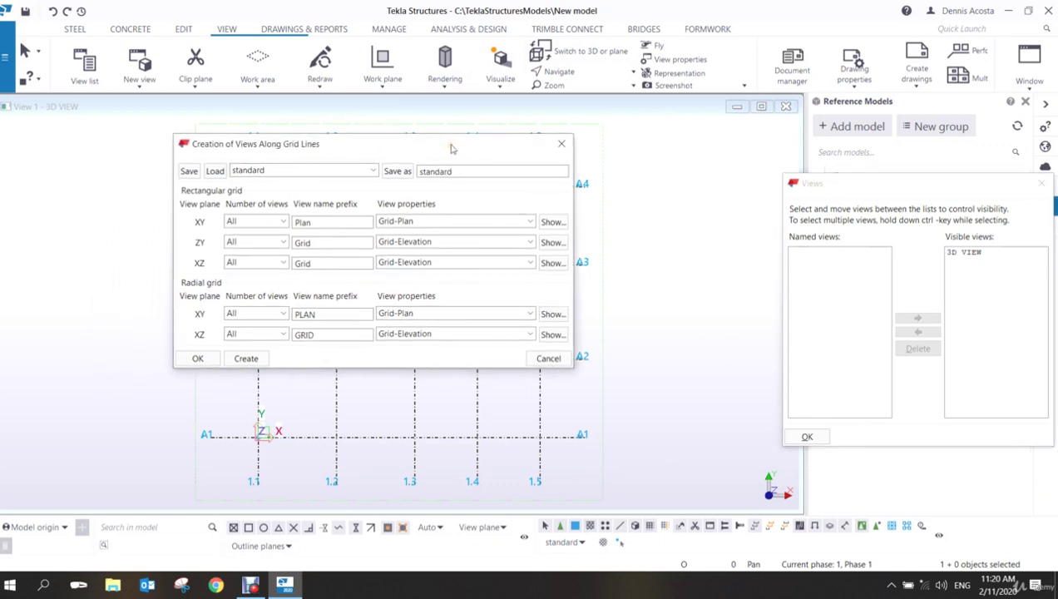
click(917, 76)
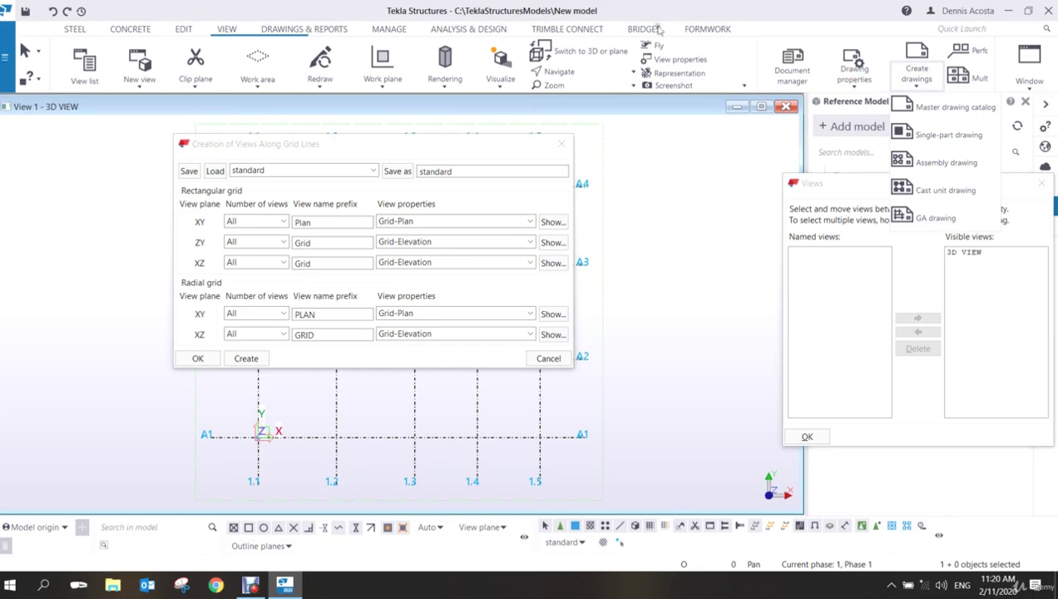
click(227, 31)
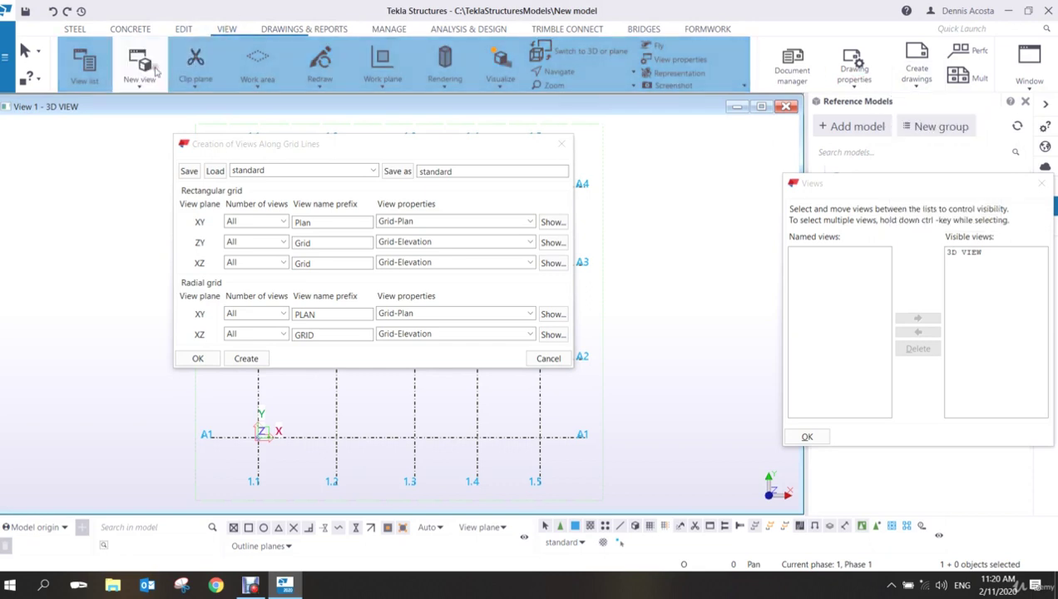
click(141, 82)
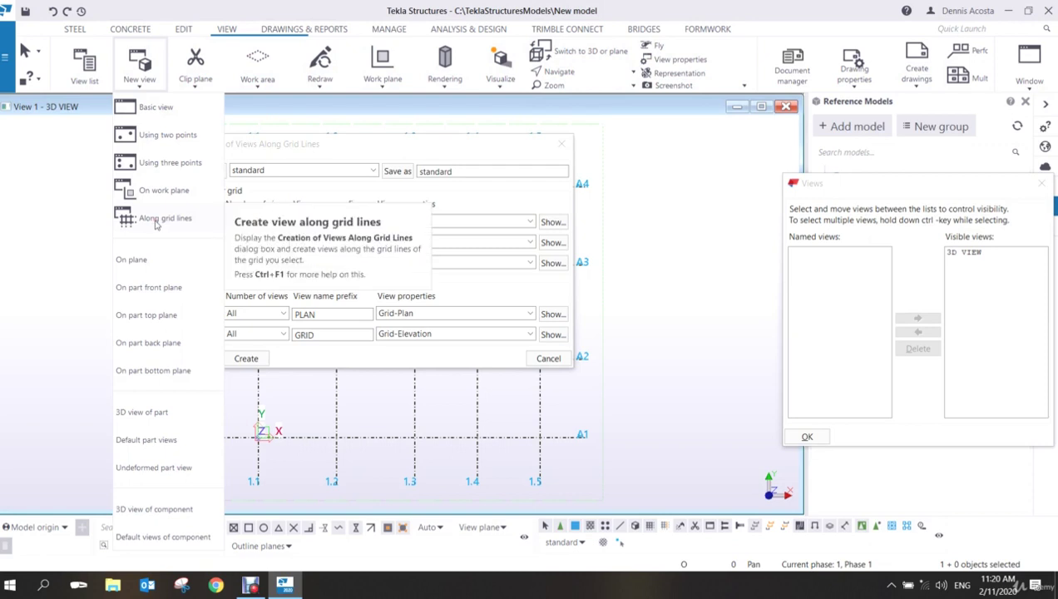
click(562, 145)
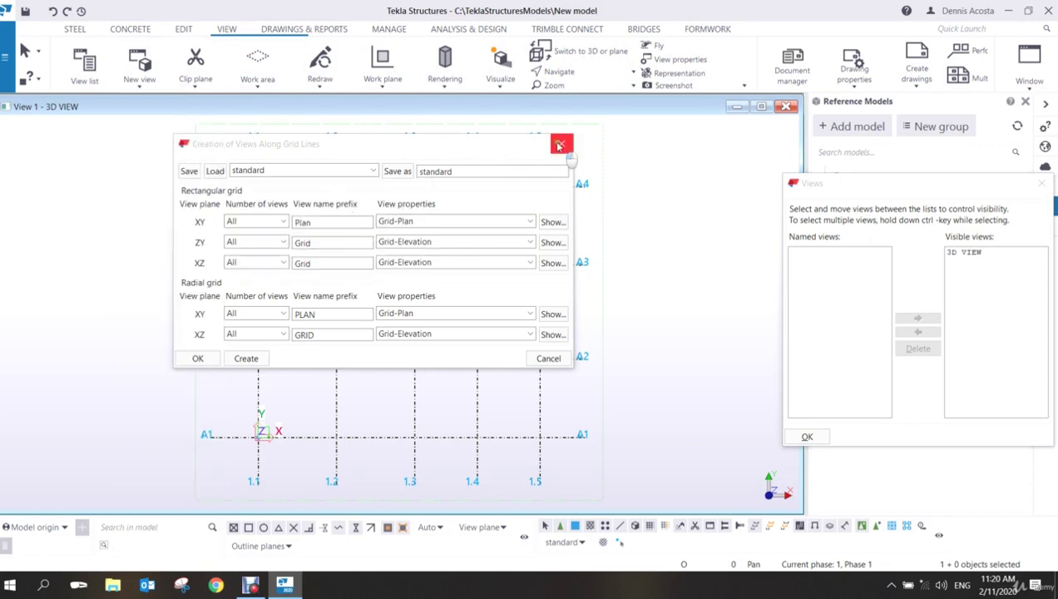
click(562, 146)
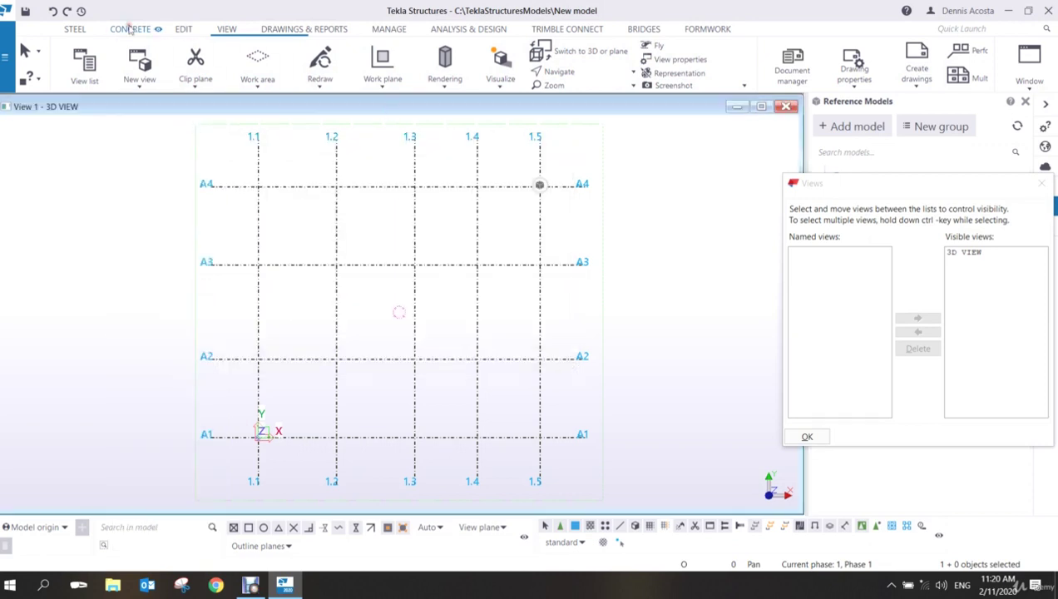
Create views along all grid lines with the standard settings, using the prefix Plan for XY and Grid for ZY and XZ.
click(142, 83)
click(171, 219)
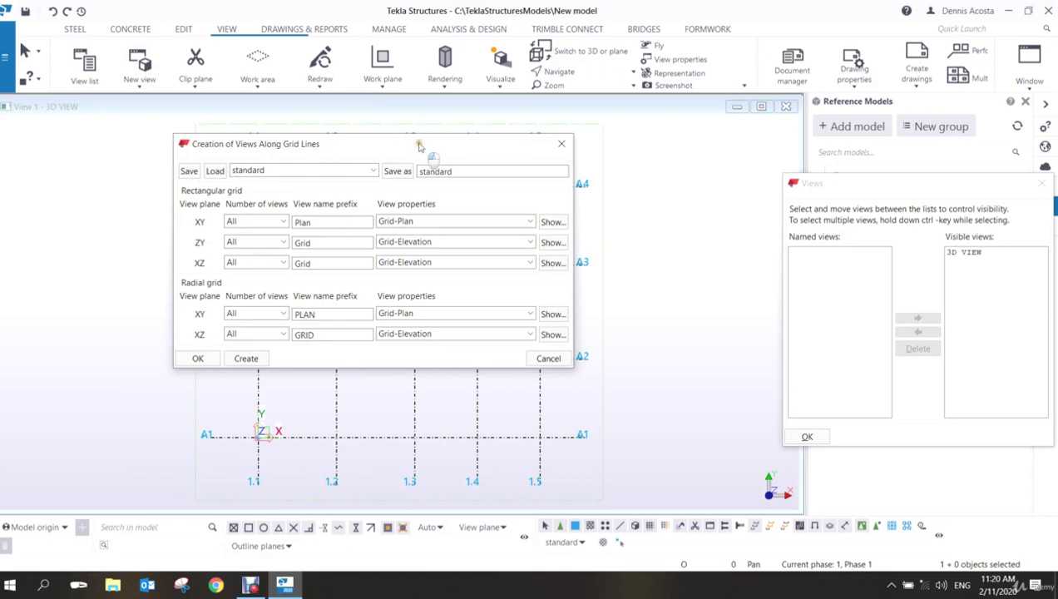
drag(420, 143, 550, 138)
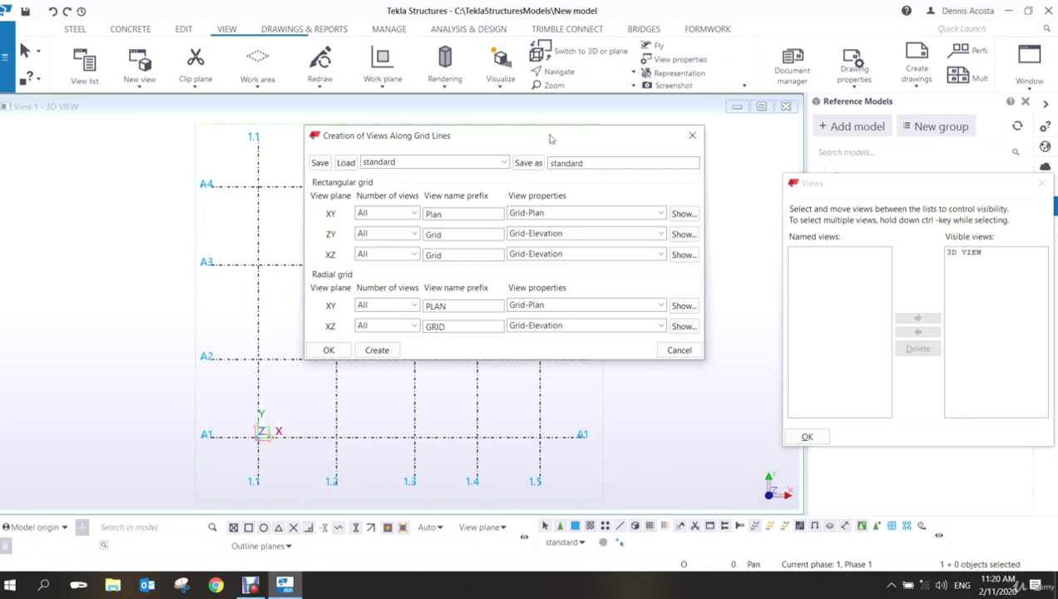
click(388, 353)
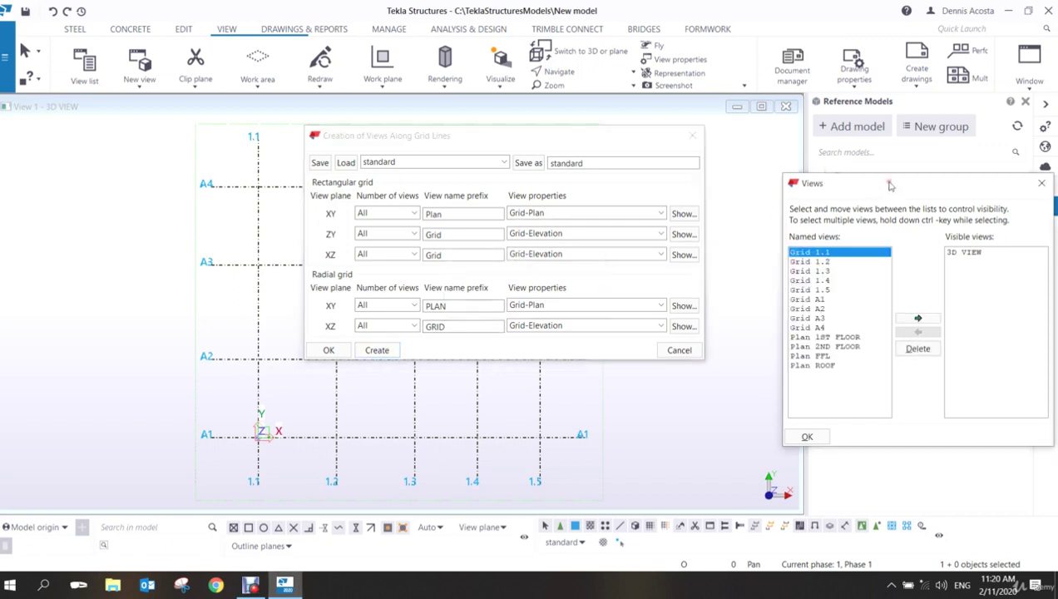
Arrange the Views list beside the grid-line view settings and create the same set of grid-line views again.
drag(889, 184, 224, 130)
drag(455, 139, 571, 143)
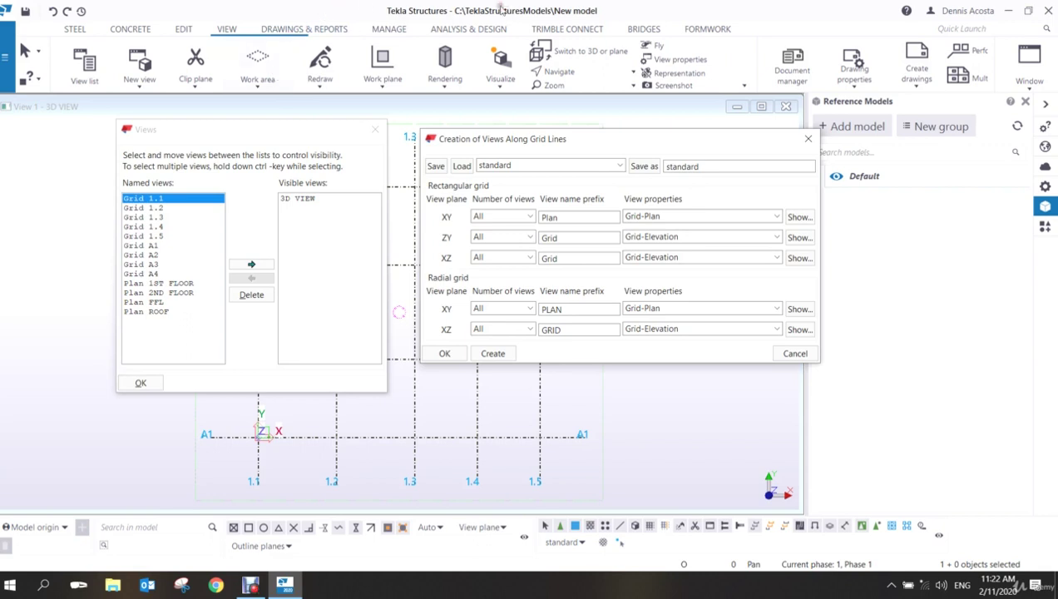
click(492, 353)
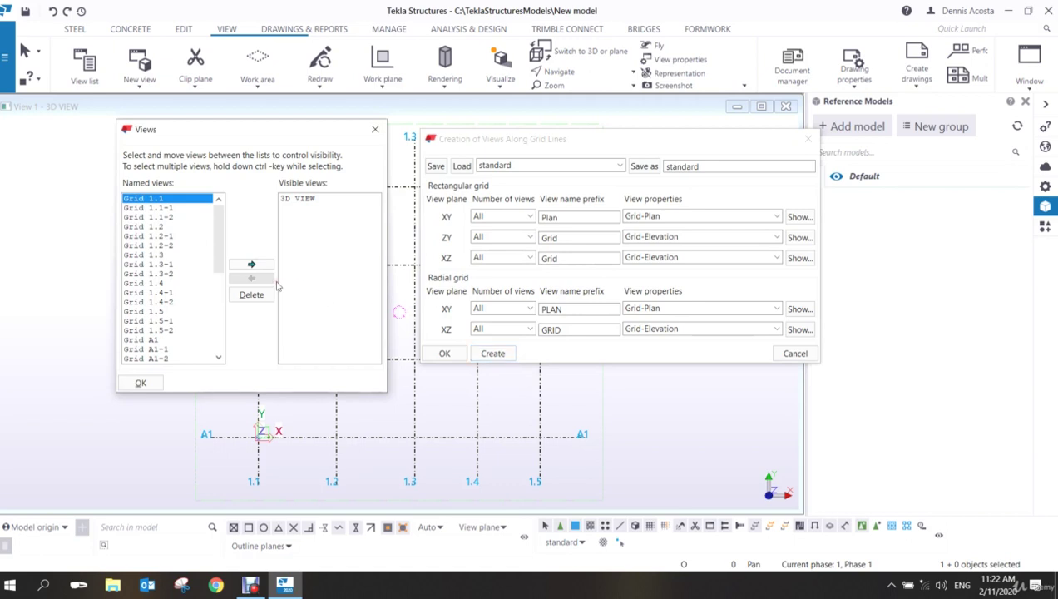
Select the duplicate named views Grid 1.1-1, 1.1-2, 1.2-1, 1.2-2, 1.3-1, 1.3-2 and 1.4-1 together.
click(169, 208)
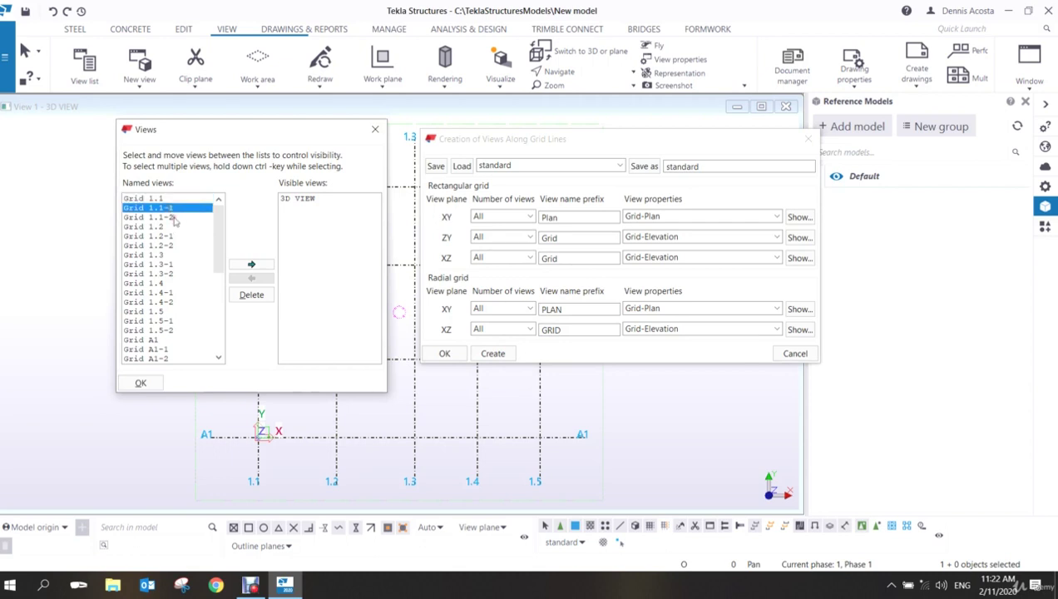
click(174, 217)
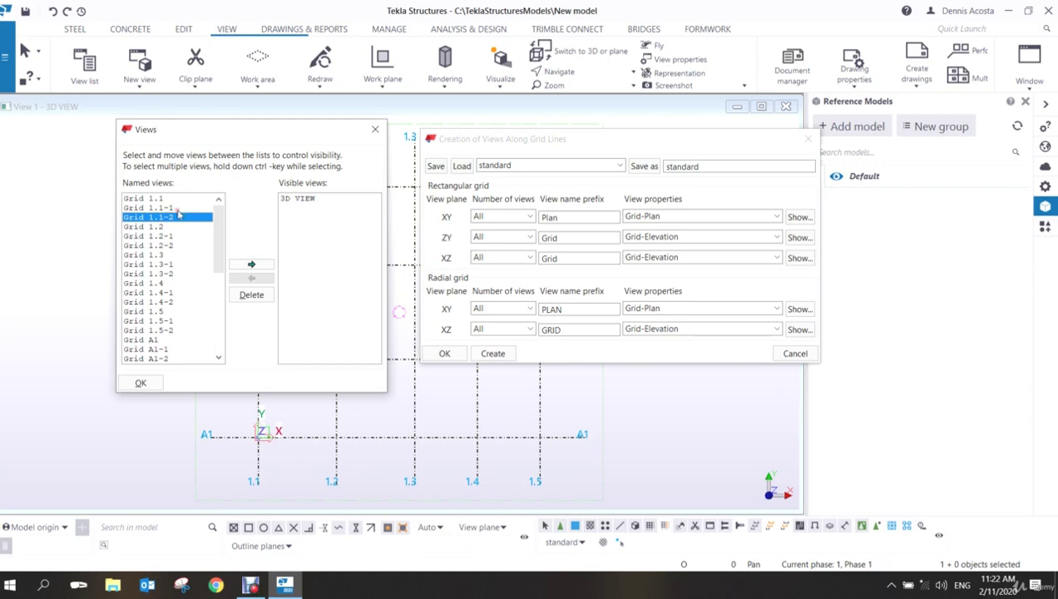
click(179, 207)
ctrl+click(179, 217)
ctrl+click(176, 235)
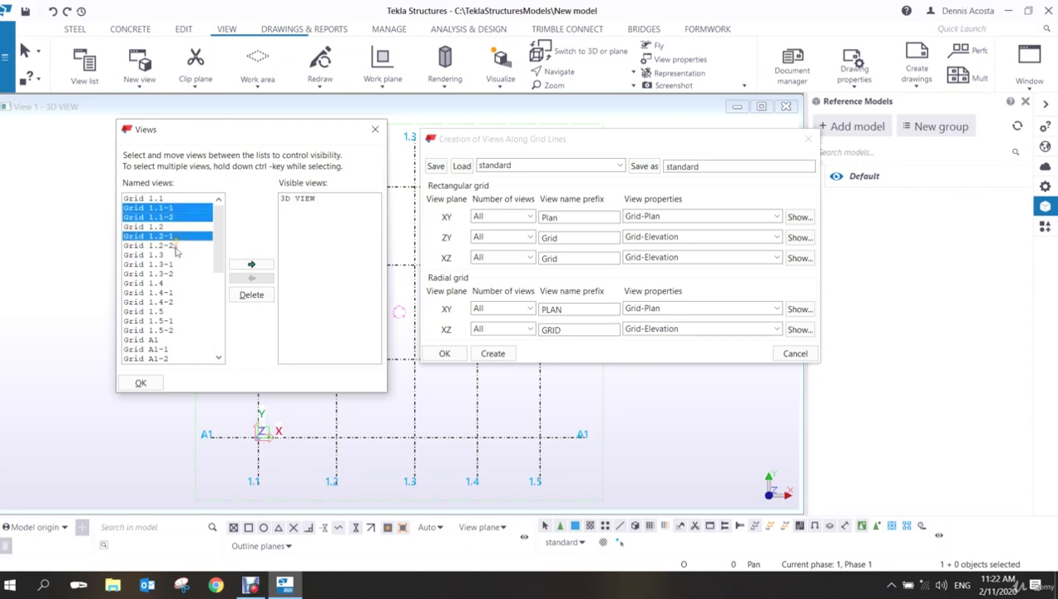
ctrl+click(175, 245)
ctrl+click(174, 264)
ctrl+click(179, 273)
ctrl+click(179, 292)
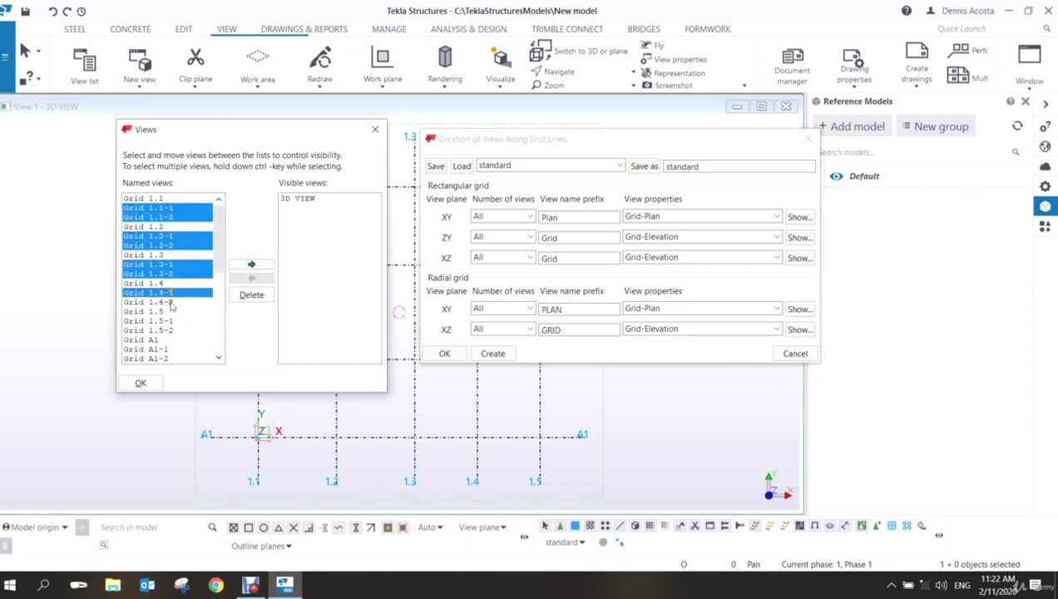
Delete the duplicate named views of grids 1.1 to 1.4 that carry the -1 and -2 suffixes.
ctrl+click(178, 302)
click(252, 295)
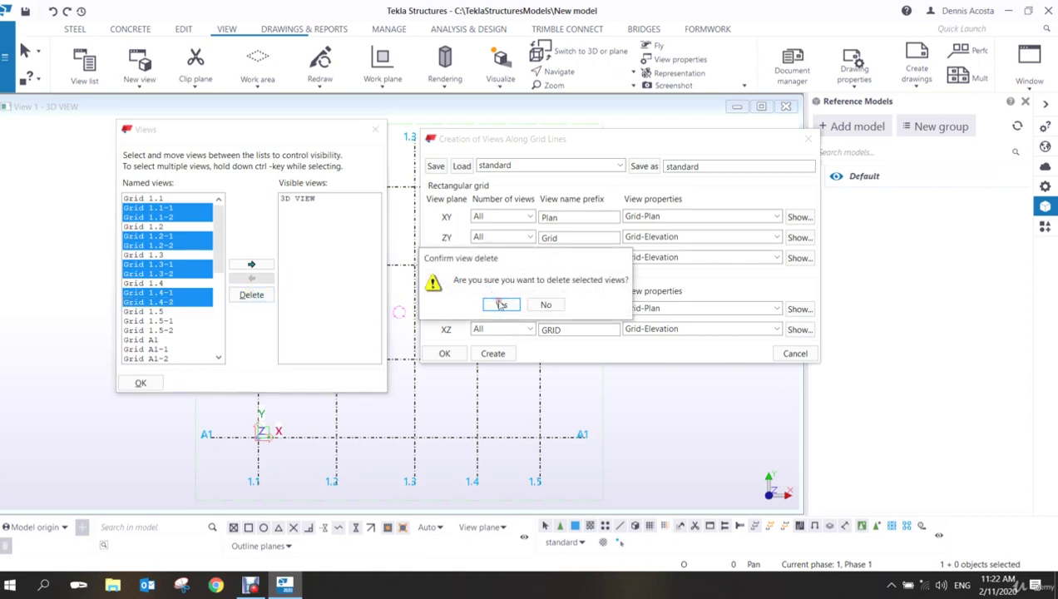
click(500, 305)
Delete all remaining named grid and plan views, from Grid 1.1 through Plan ROOF-2.
click(188, 200)
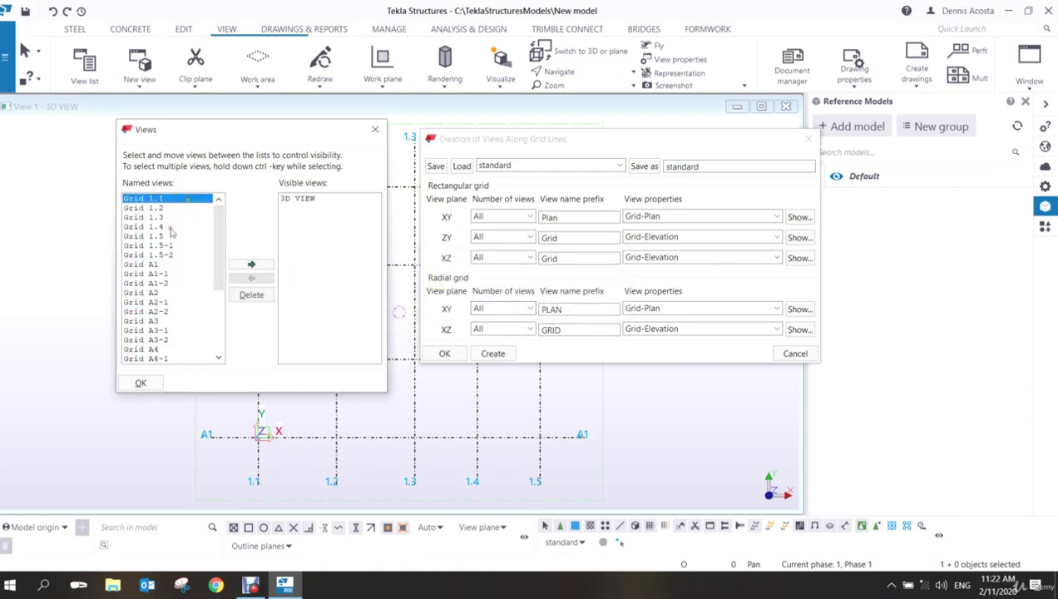
scroll(158, 333, down, 5)
shift+click(158, 358)
click(251, 295)
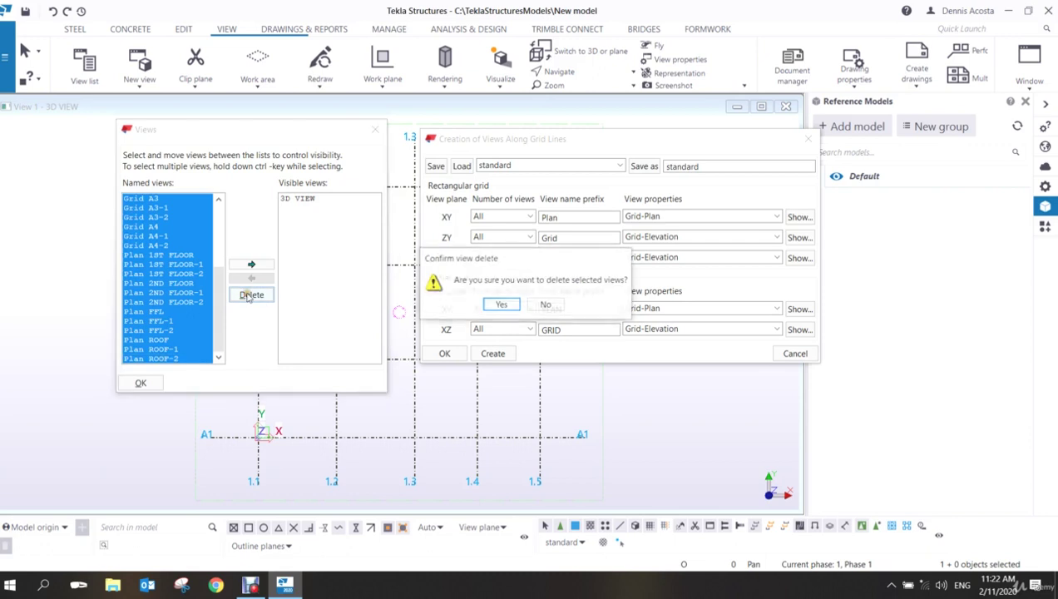
click(500, 305)
Recreate all plan and elevation views along the grid lines with the standard settings, and close both view dialogs.
click(492, 354)
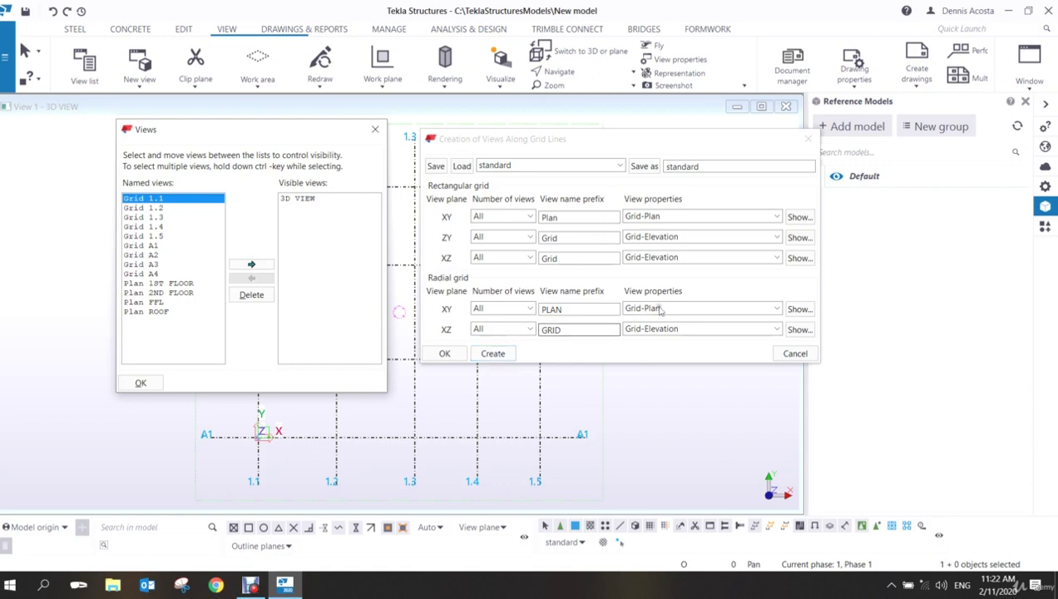
drag(339, 129, 327, 141)
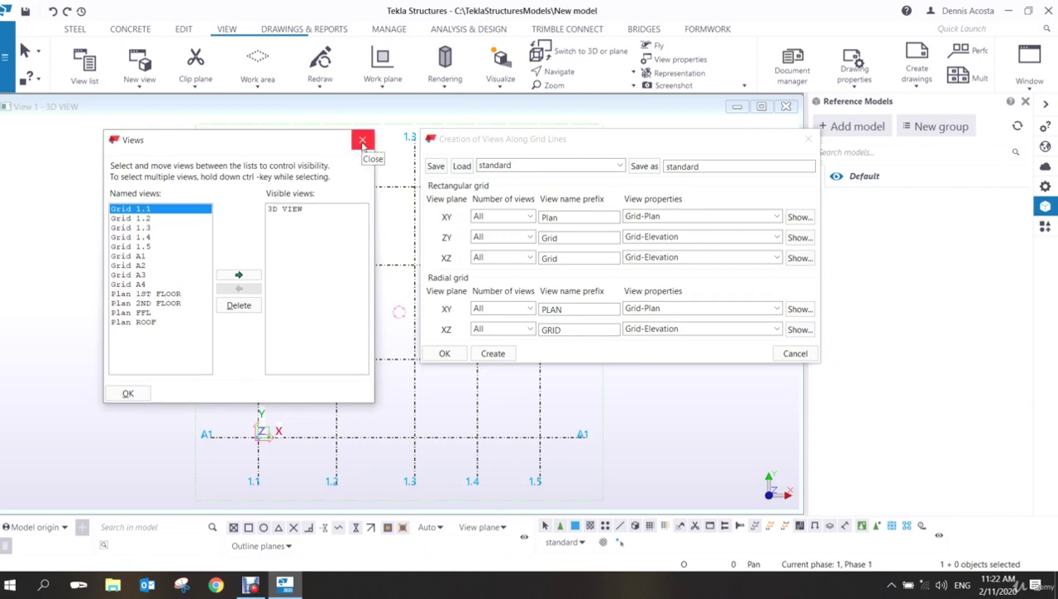
click(363, 141)
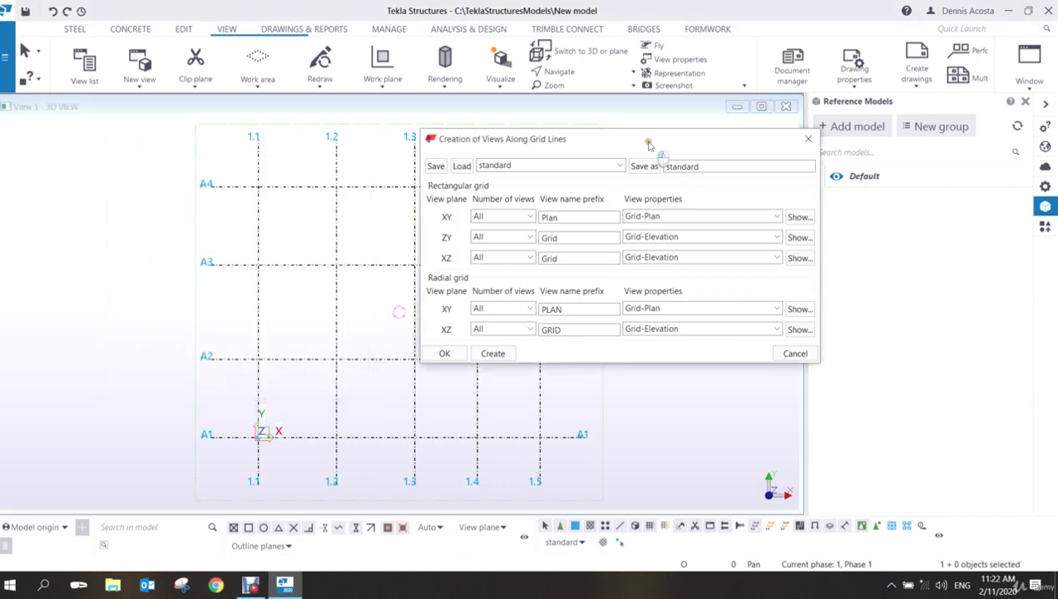
drag(652, 143, 646, 170)
click(802, 166)
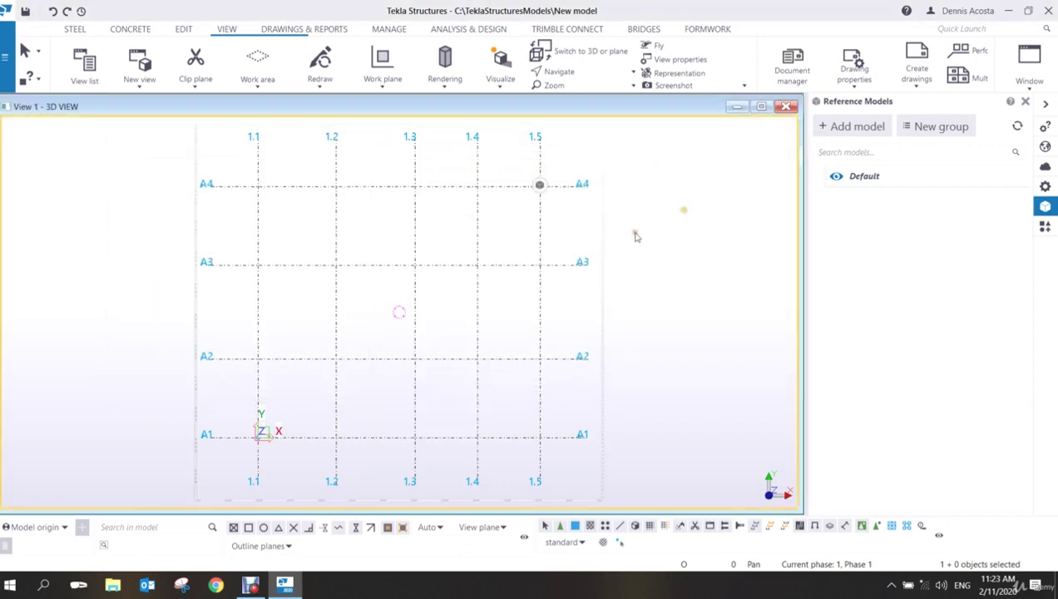
Show the Grid 1.1 elevation view from the list of named views and move its window clear of the model view's edge.
scroll(487, 277, down, 1)
scroll(491, 281, up, 1)
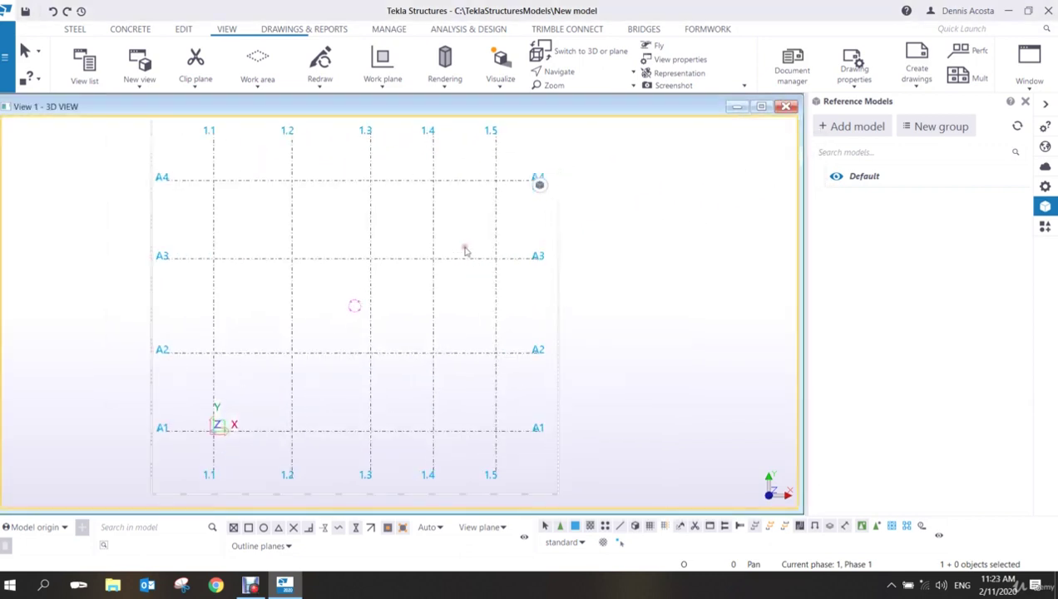
middle_drag(466, 251, 490, 254)
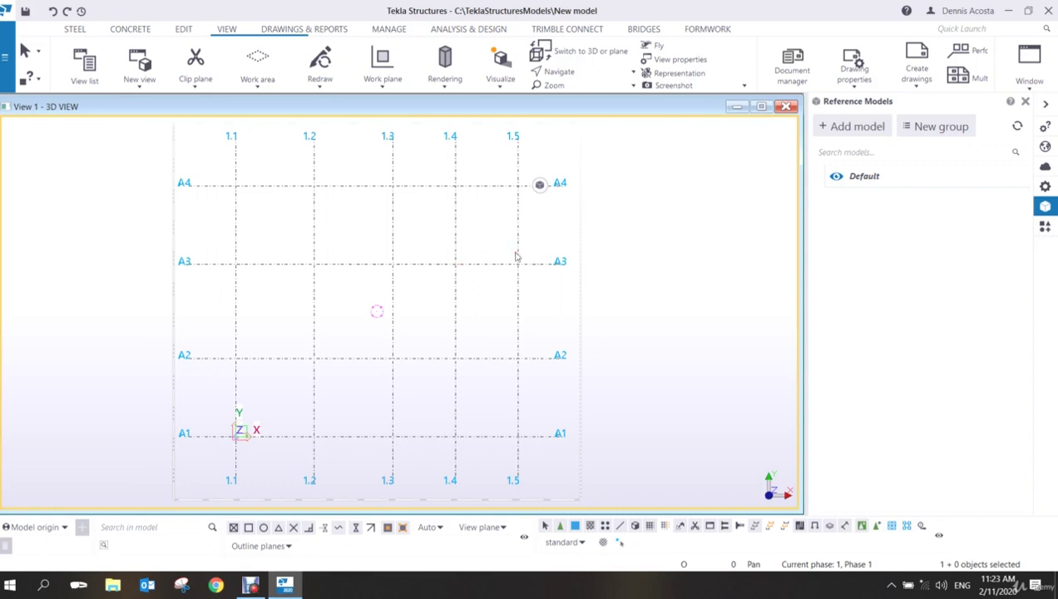
key(ctrl+i)
drag(208, 140, 666, 151)
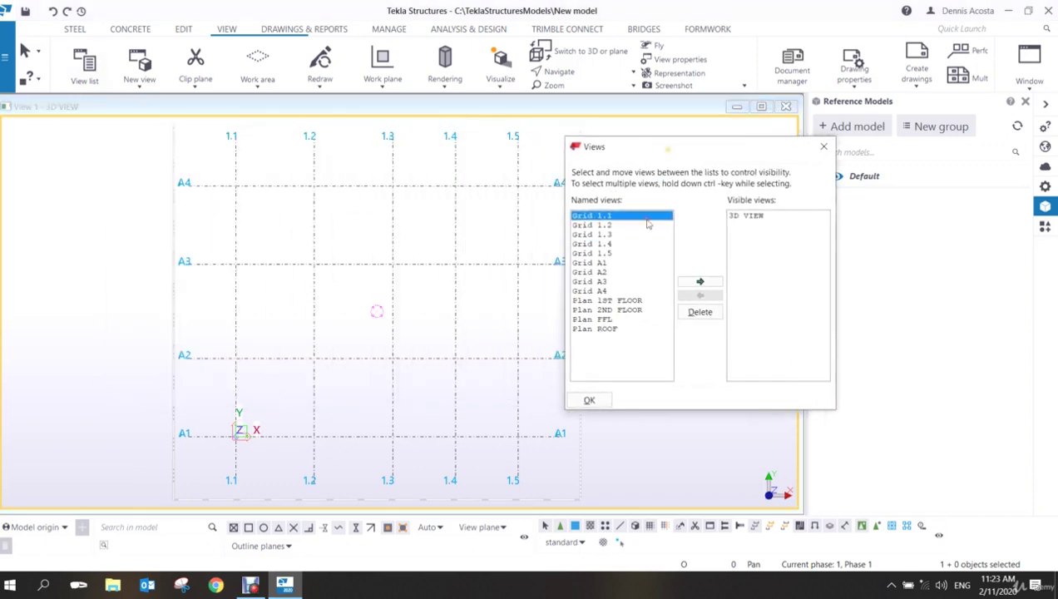
double_click(606, 217)
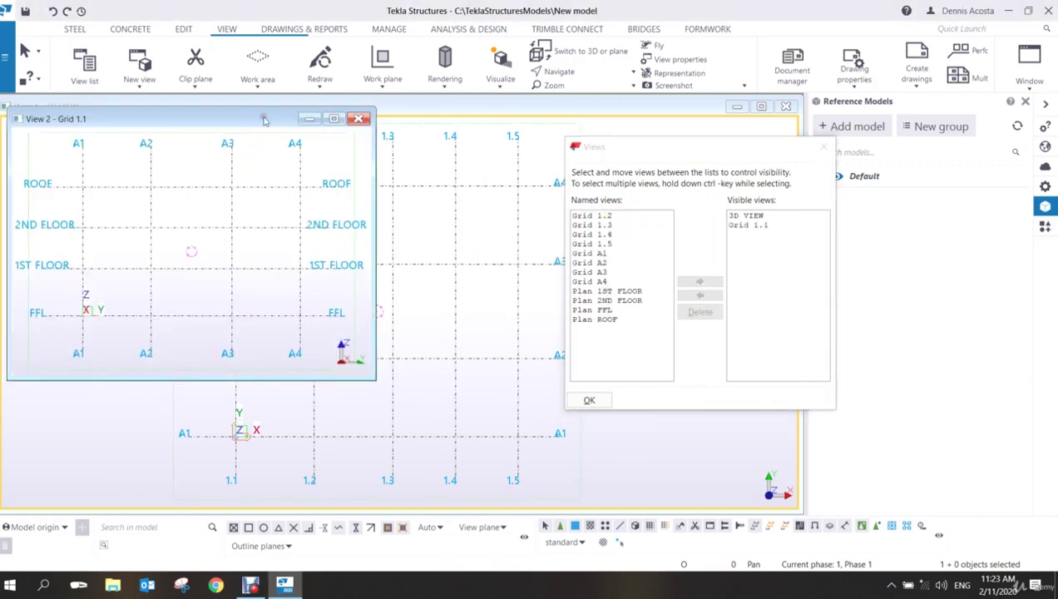
drag(247, 119, 358, 157)
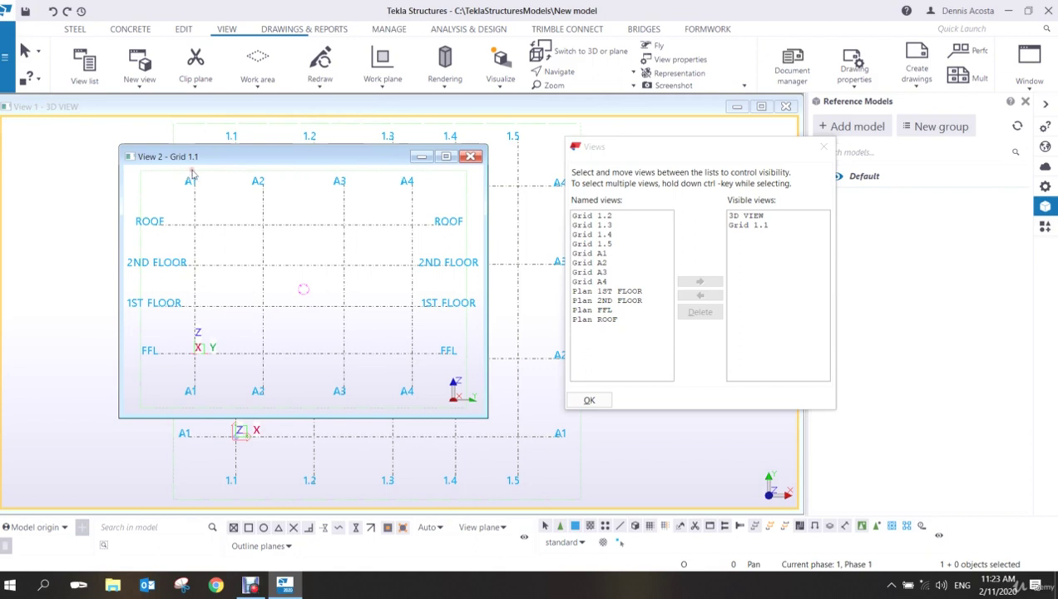
Rename the Grid 1.1 view to "BERN Grid 1.1", and close the view list and the elevation view.
double_click(226, 199)
click(337, 138)
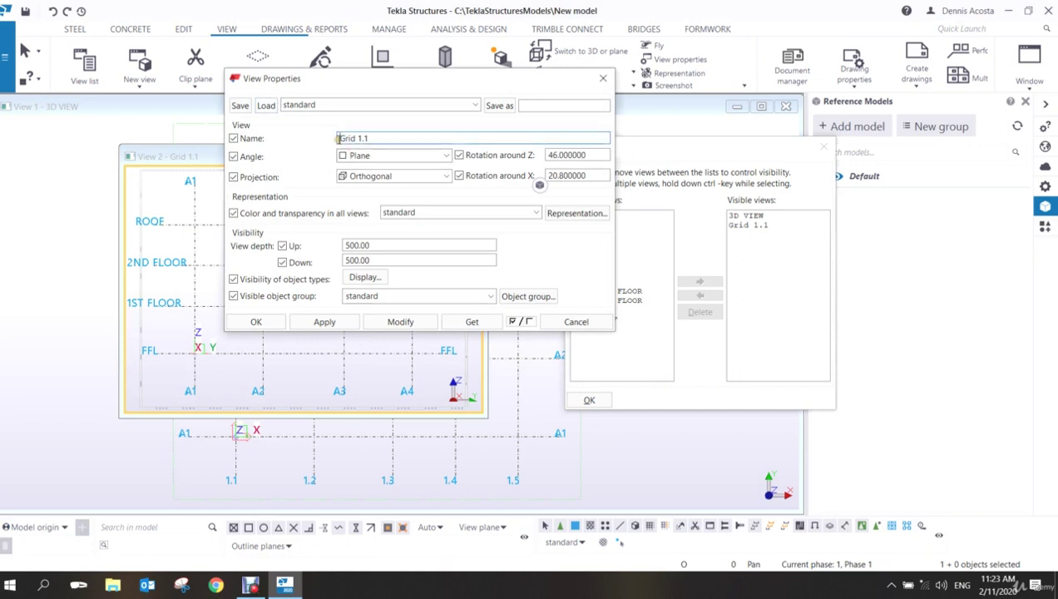
text(BERN)
click(282, 327)
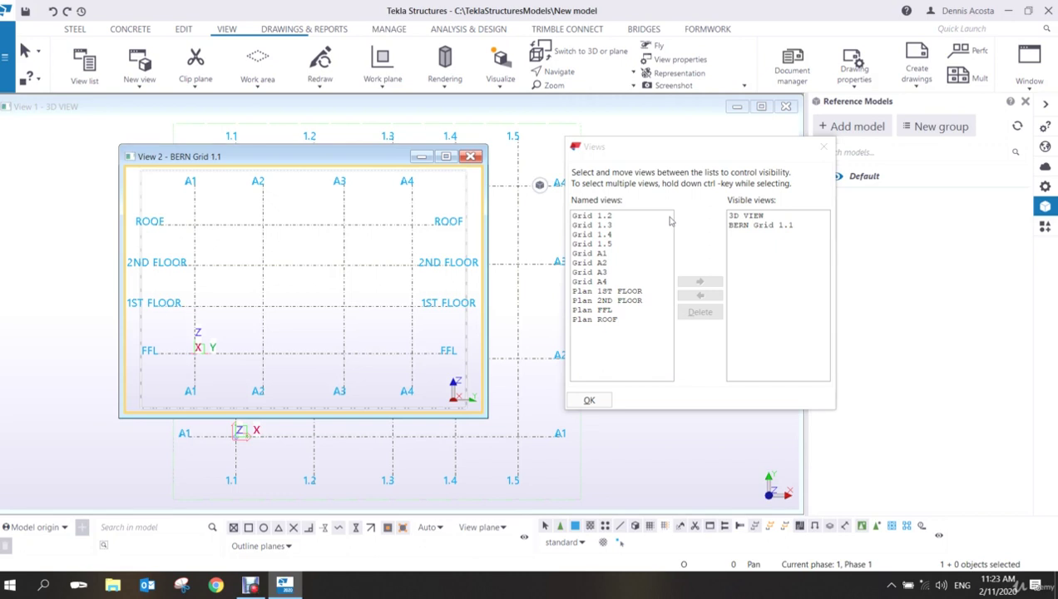
click(824, 149)
click(471, 157)
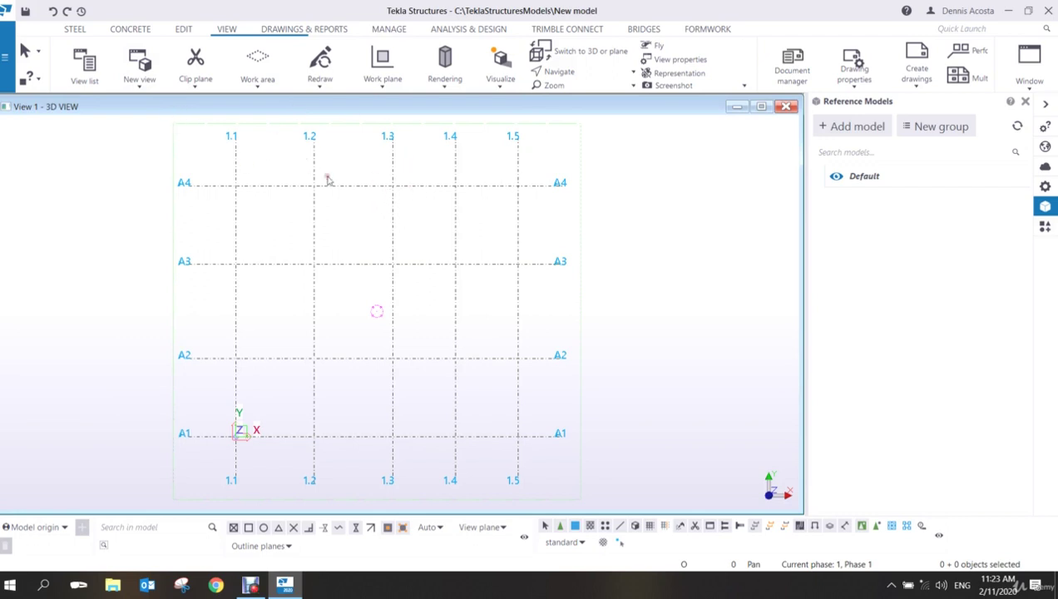
Inspect the Grid-Plan view properties used for XY views along grid lines, and close the dialogs without changing anything.
click(139, 90)
click(156, 215)
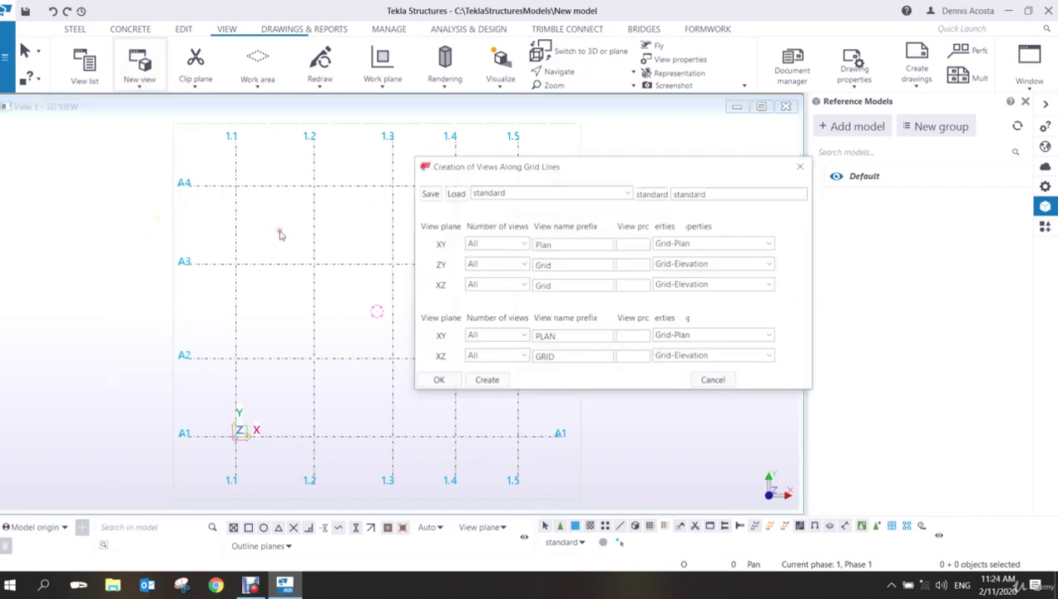
drag(569, 174, 388, 173)
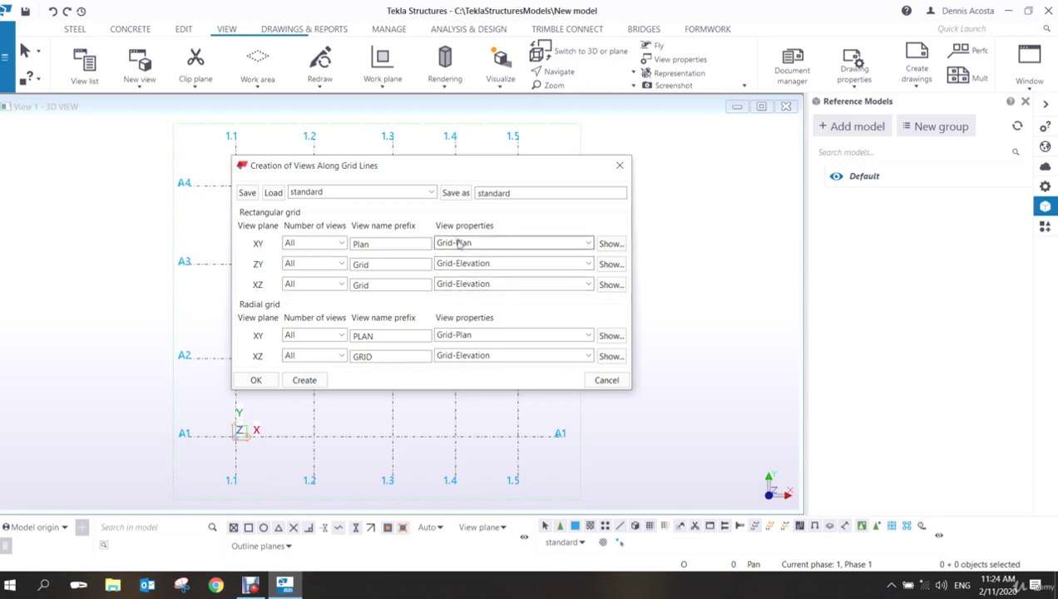
click(611, 244)
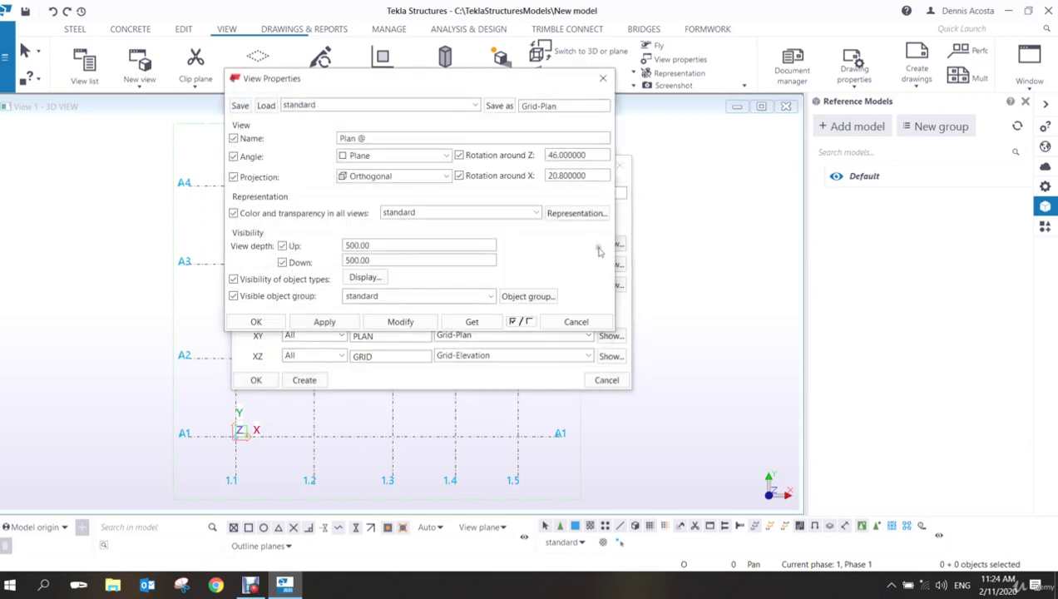
click(374, 140)
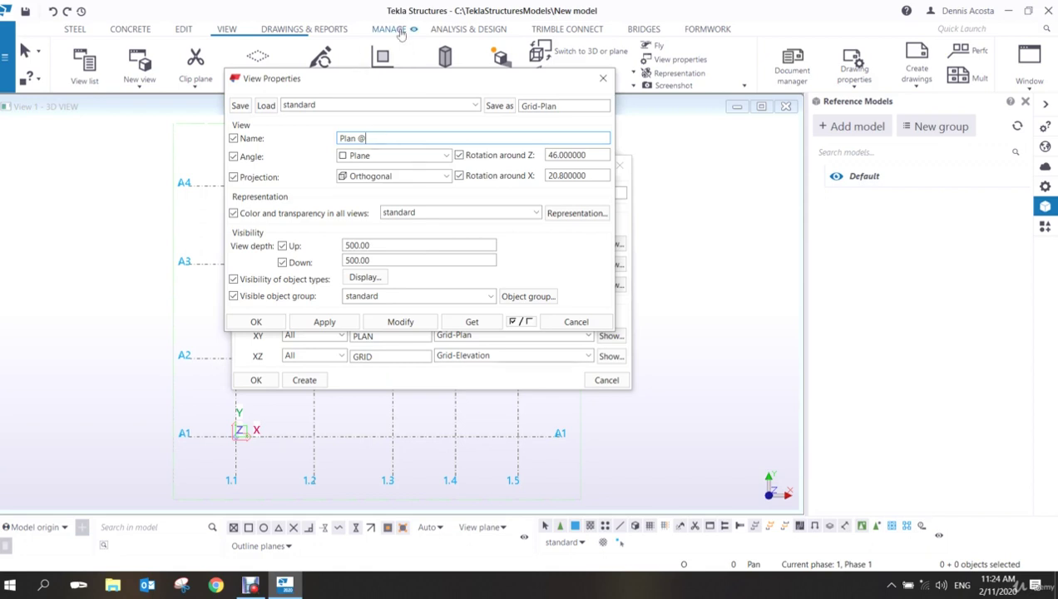
click(603, 78)
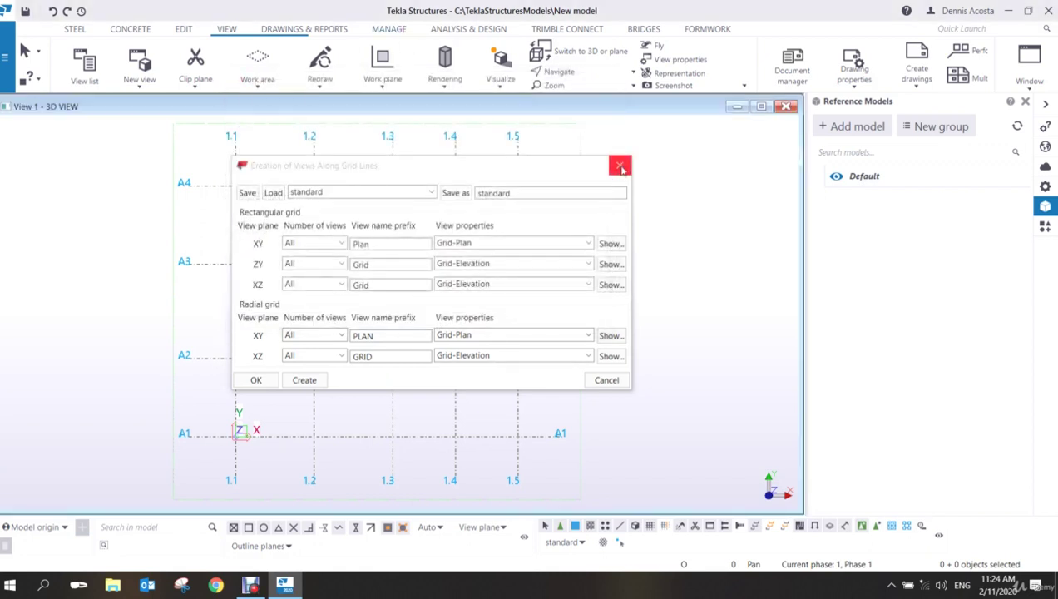
click(618, 169)
right_click(612, 174)
click(656, 183)
click(586, 232)
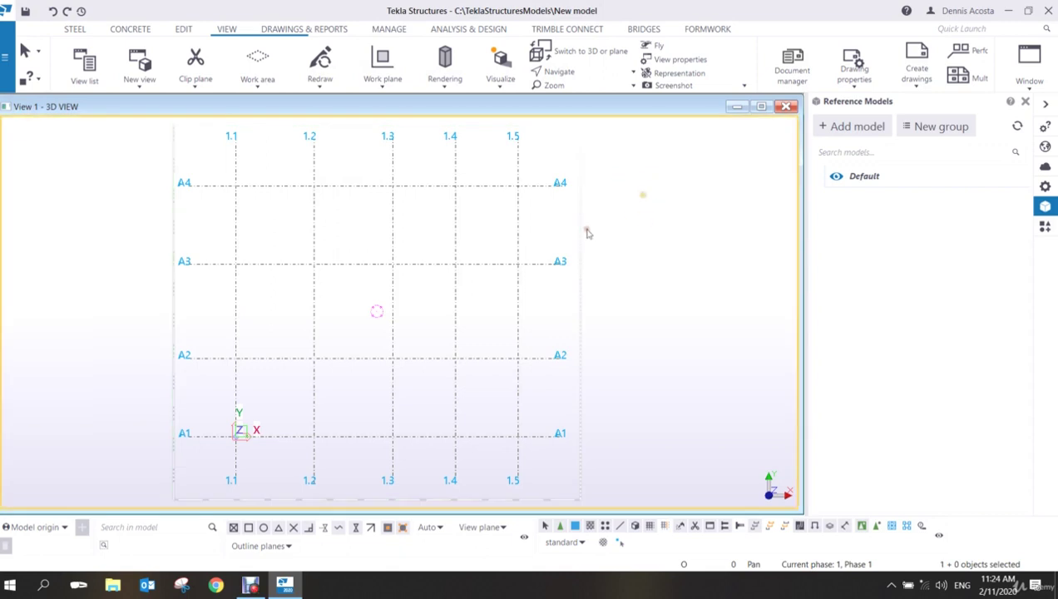
scroll(551, 270, down, 2)
scroll(492, 296, up, 1)
middle_drag(484, 293, 453, 296)
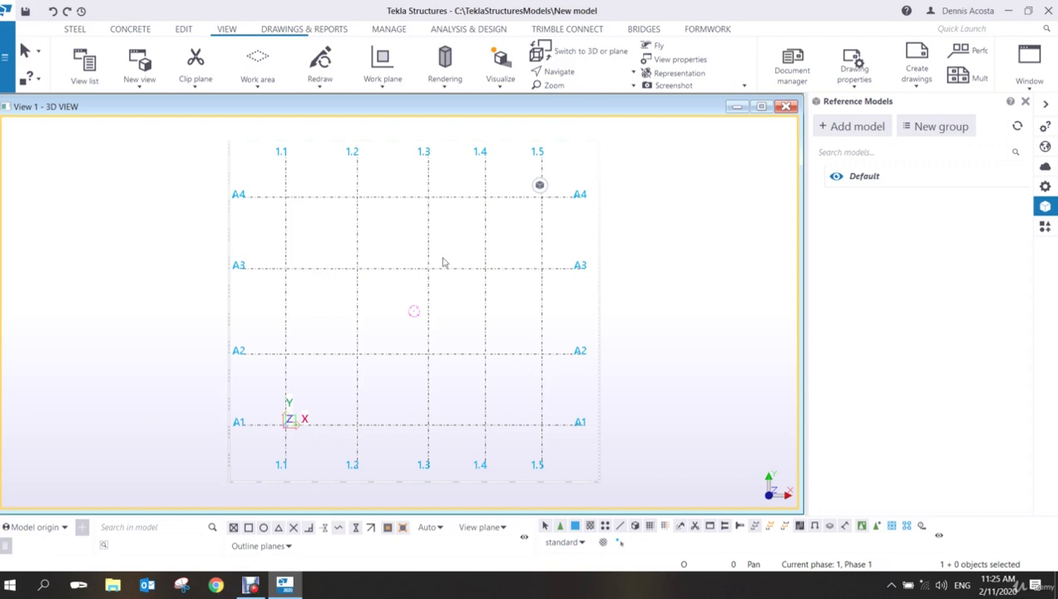
click(5, 58)
click(60, 193)
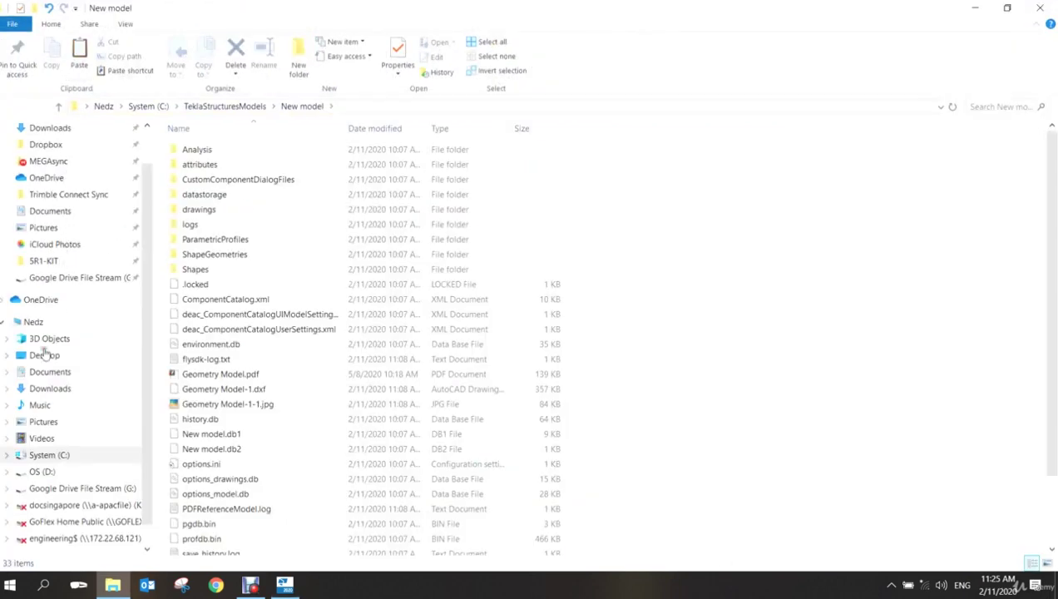
click(52, 388)
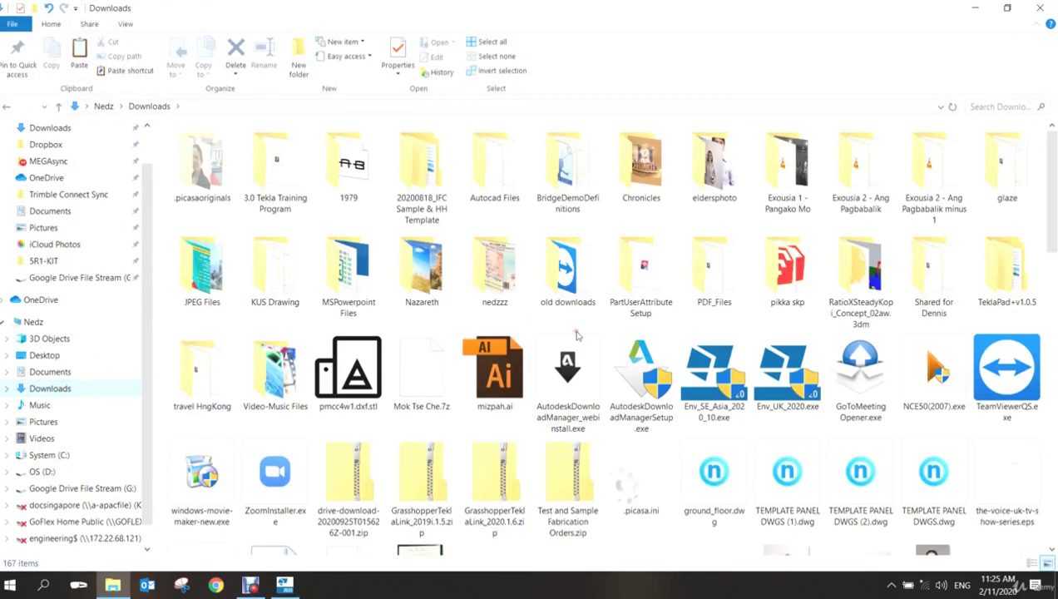
scroll(619, 347, down, 3)
scroll(620, 348, up, 5)
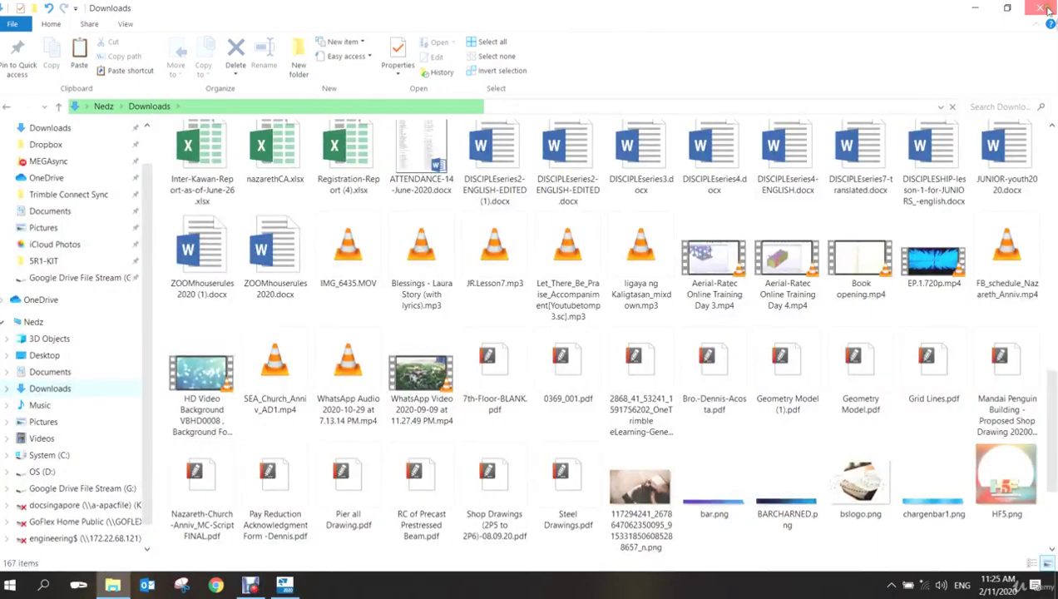
key(alt+Tab)
Open Geometry Model.pdf from the model folder in PDF-XChange Editor and maximize its window.
click(4, 56)
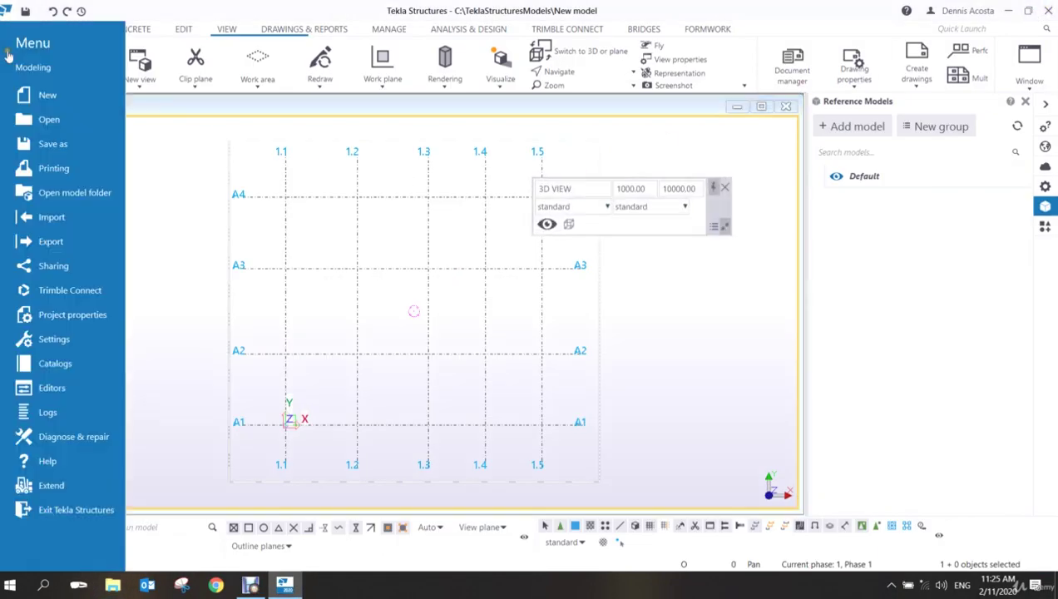
click(67, 192)
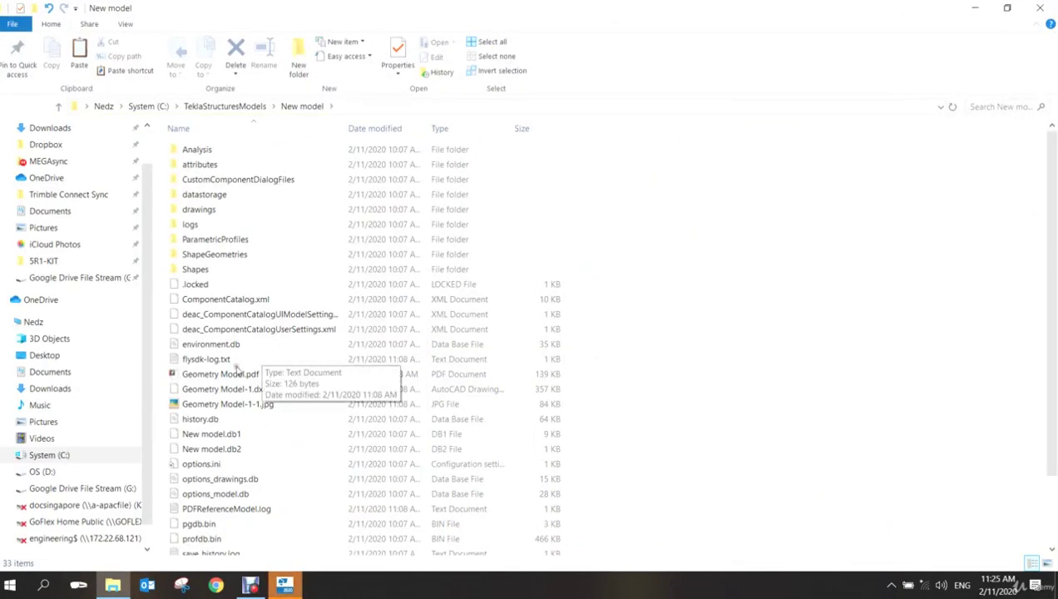
double_click(223, 376)
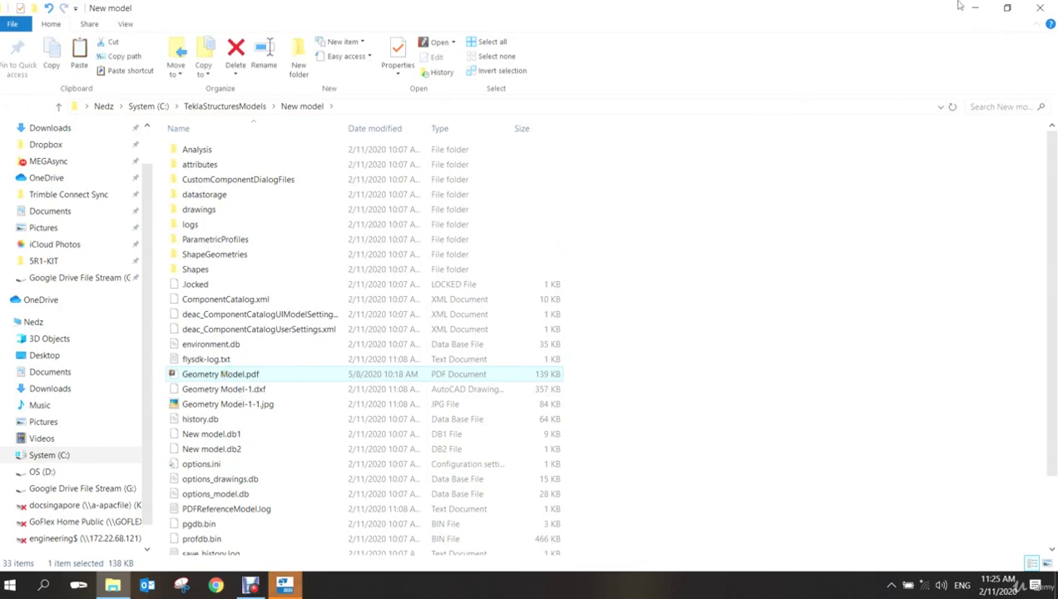
click(974, 9)
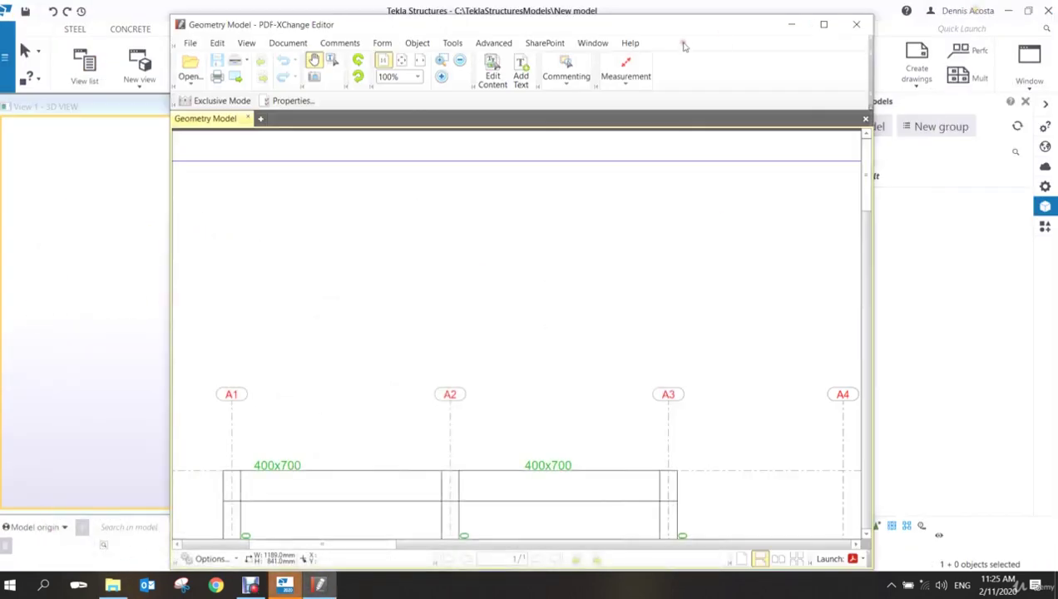
drag(601, 30, 581, 27)
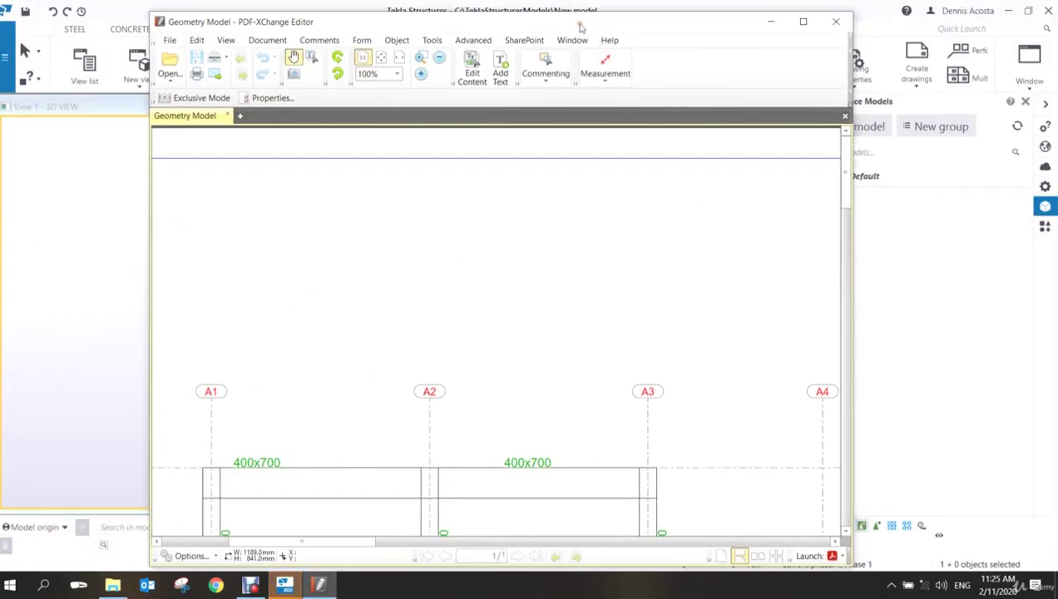
click(803, 22)
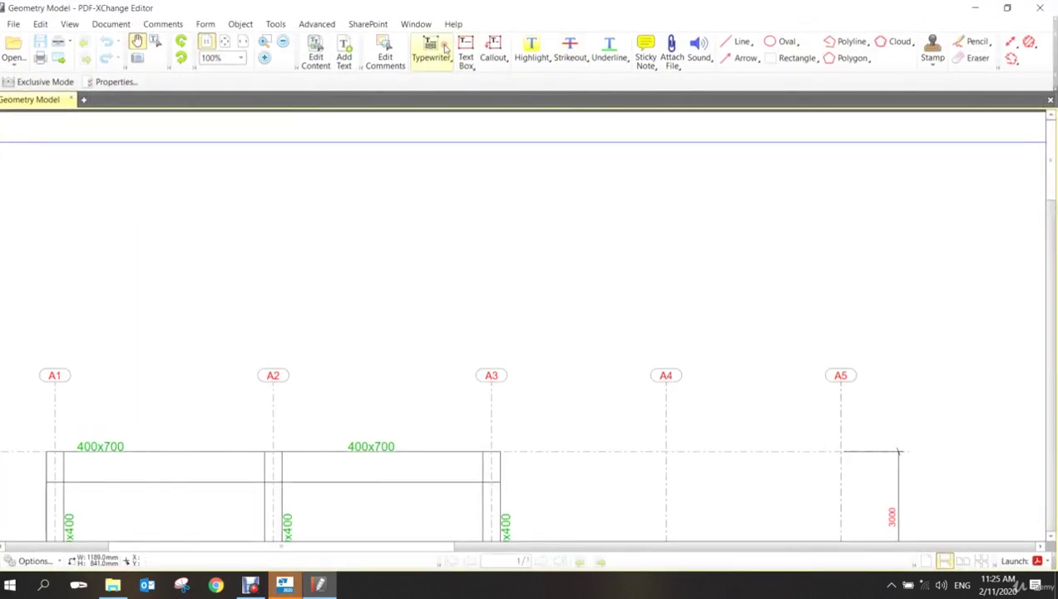
Examine the whole Geometry Model sheet with its Grid 1.2 elevation and floor plans, and return to the Tekla Structures model.
click(283, 41)
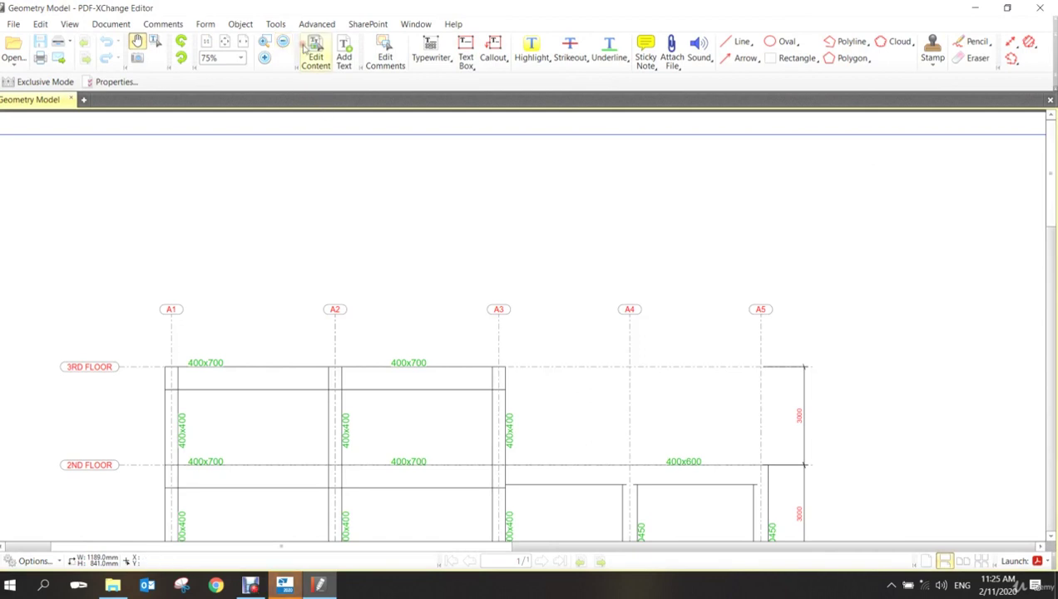
click(283, 42)
click(283, 42)
click(283, 42)
click(283, 42)
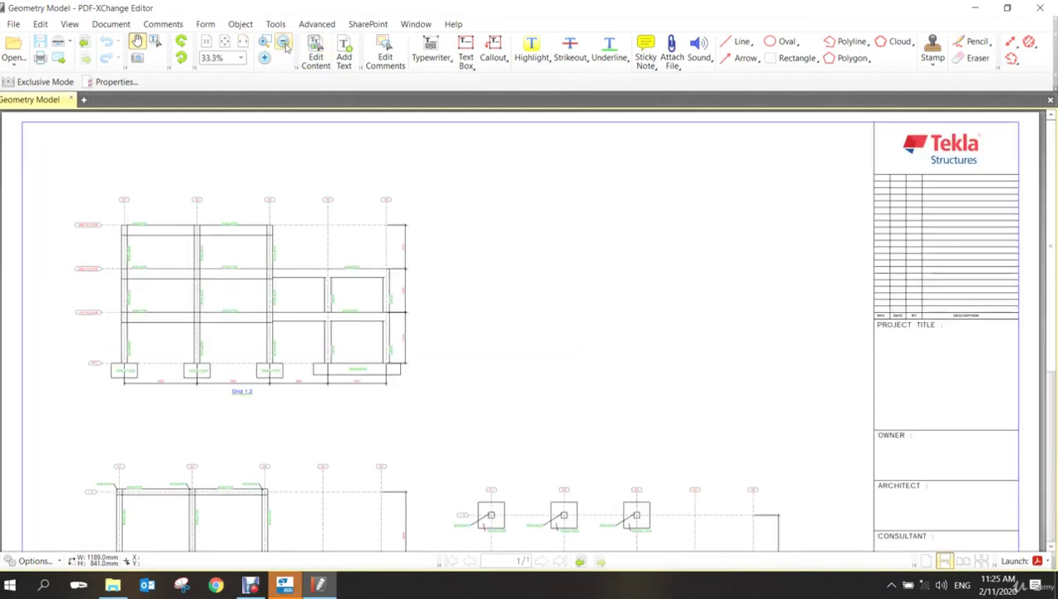
click(283, 42)
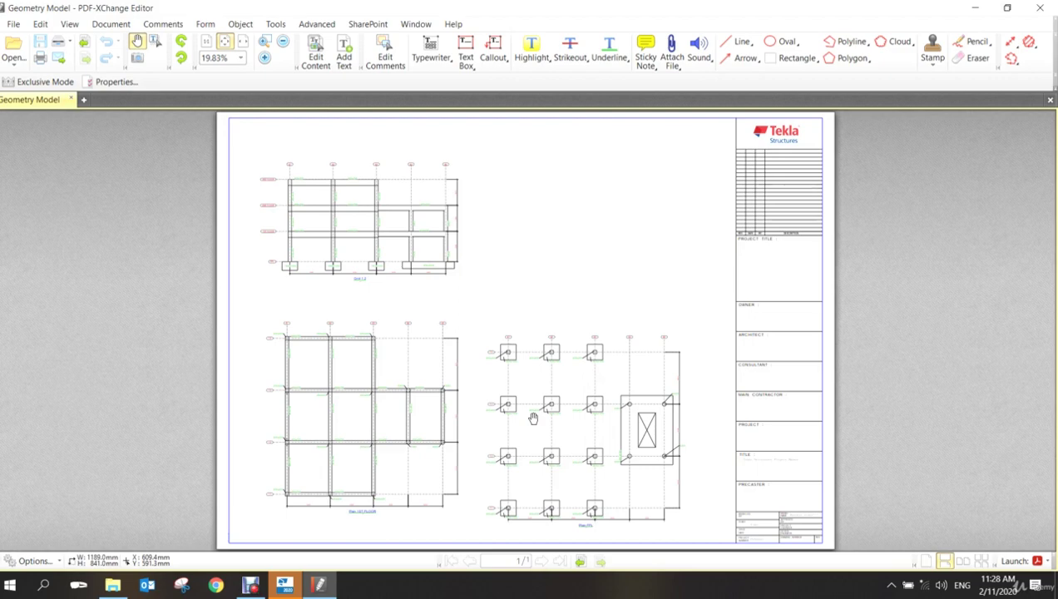
click(1047, 10)
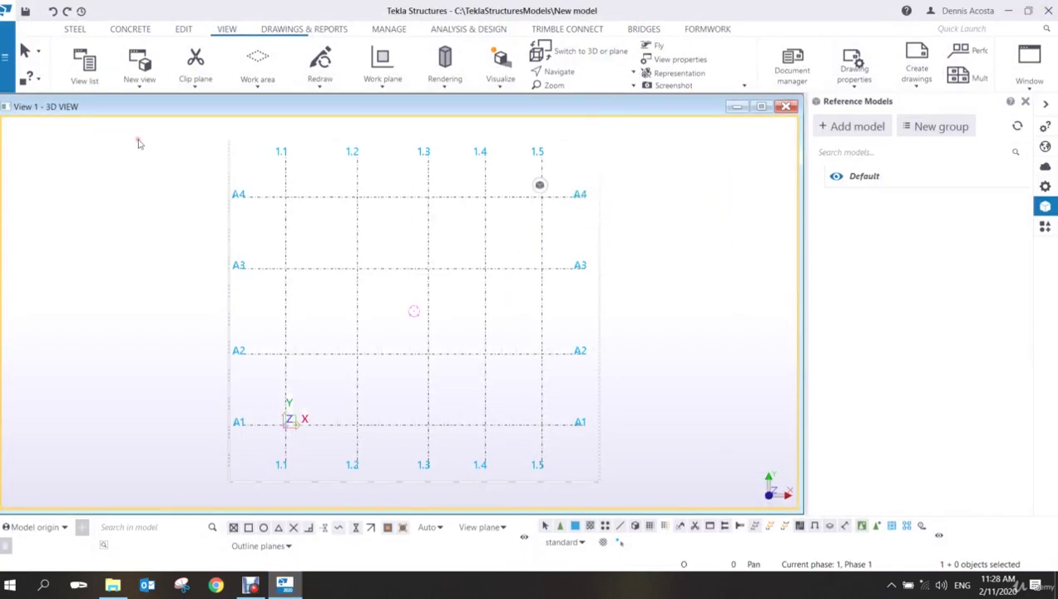
Start inserting a PDF as a reference model and choose Geometry Model.pdf from the New model folder as its file.
click(8, 63)
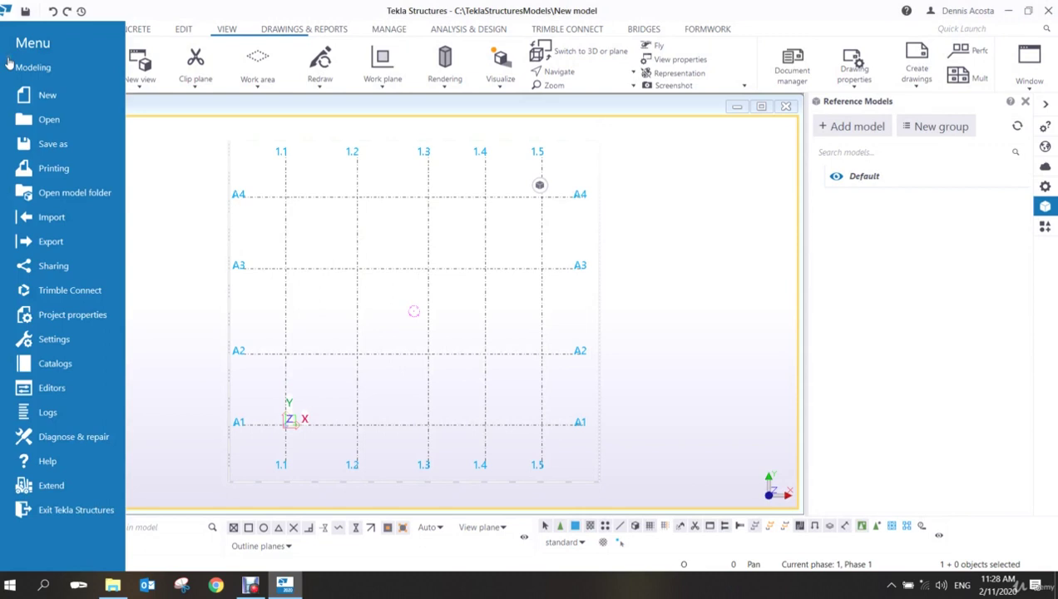
click(59, 220)
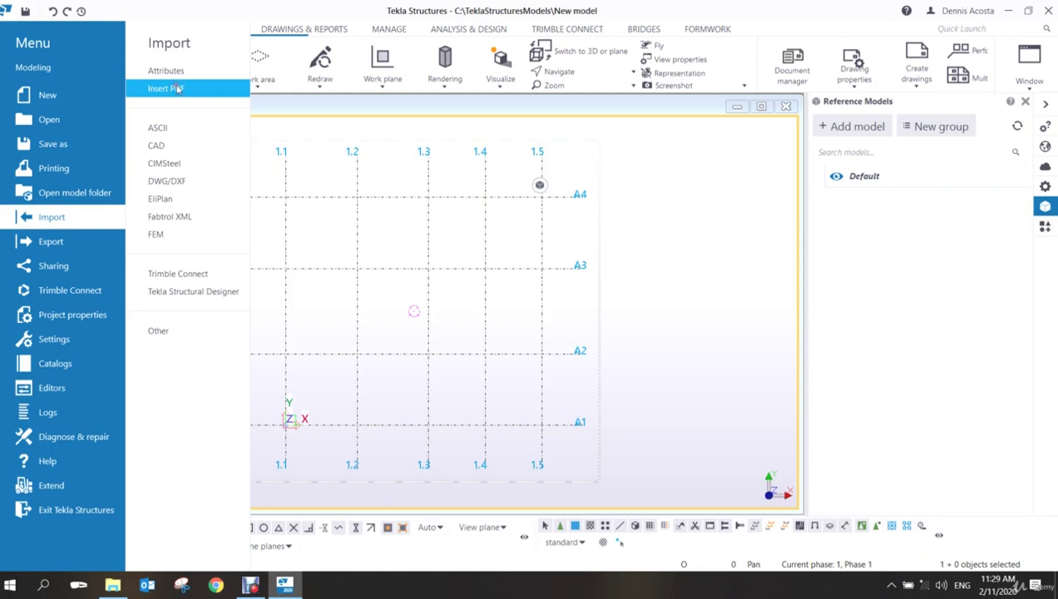
click(177, 89)
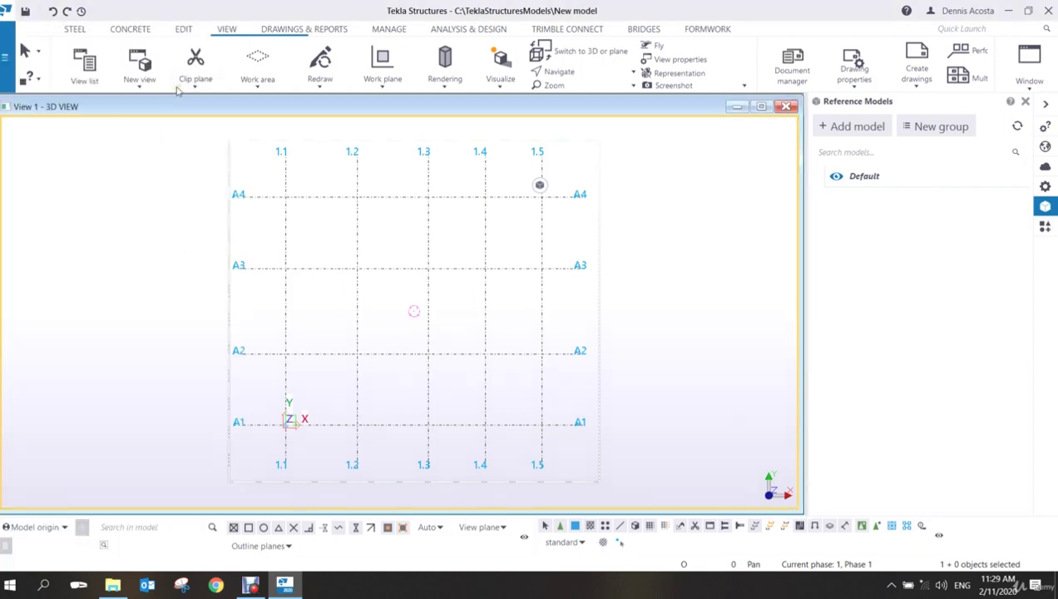
drag(470, 156, 520, 174)
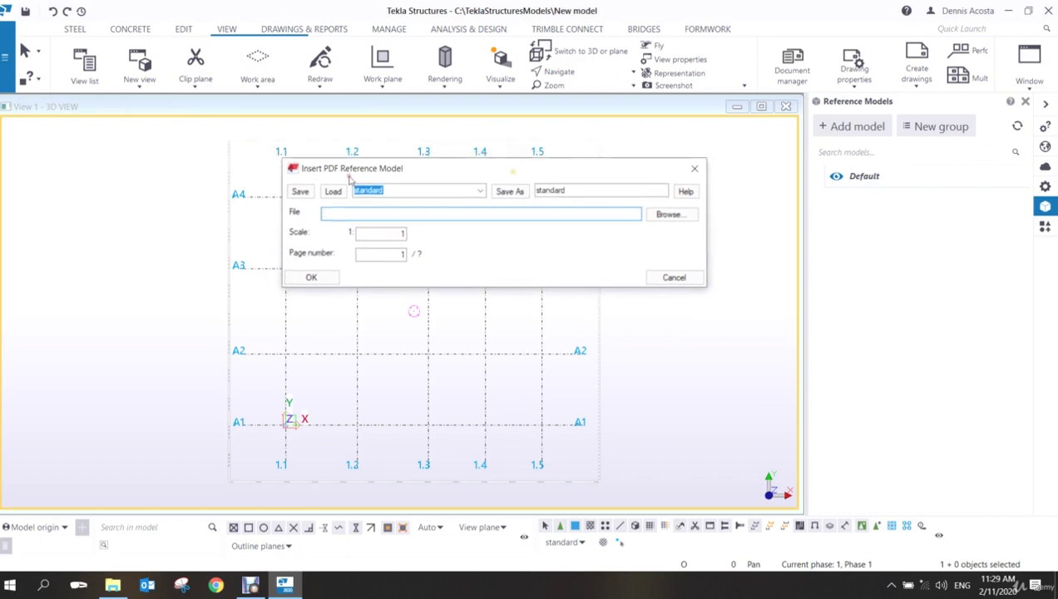
click(671, 215)
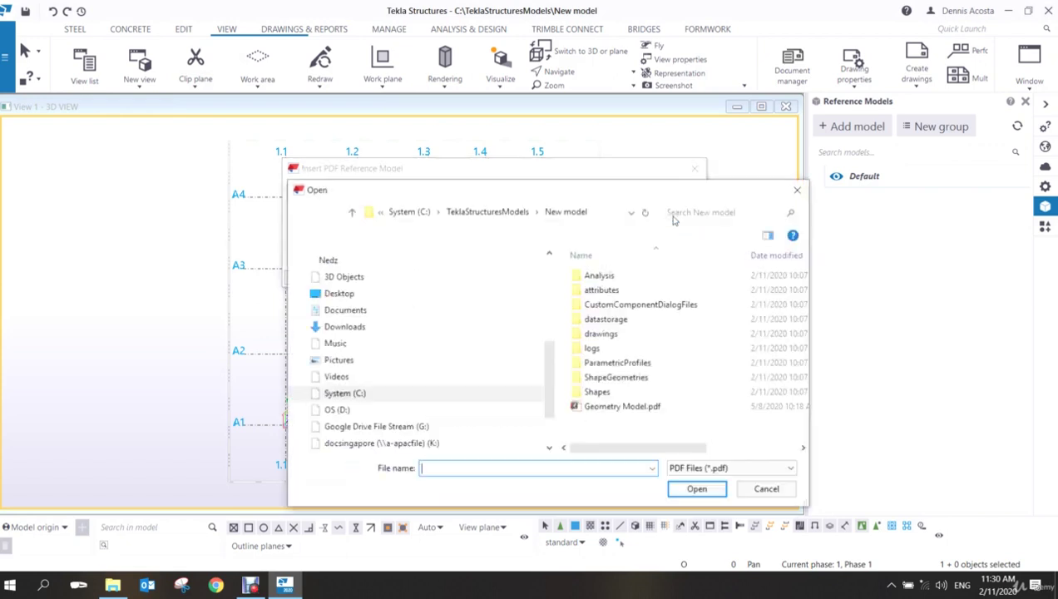
click(637, 407)
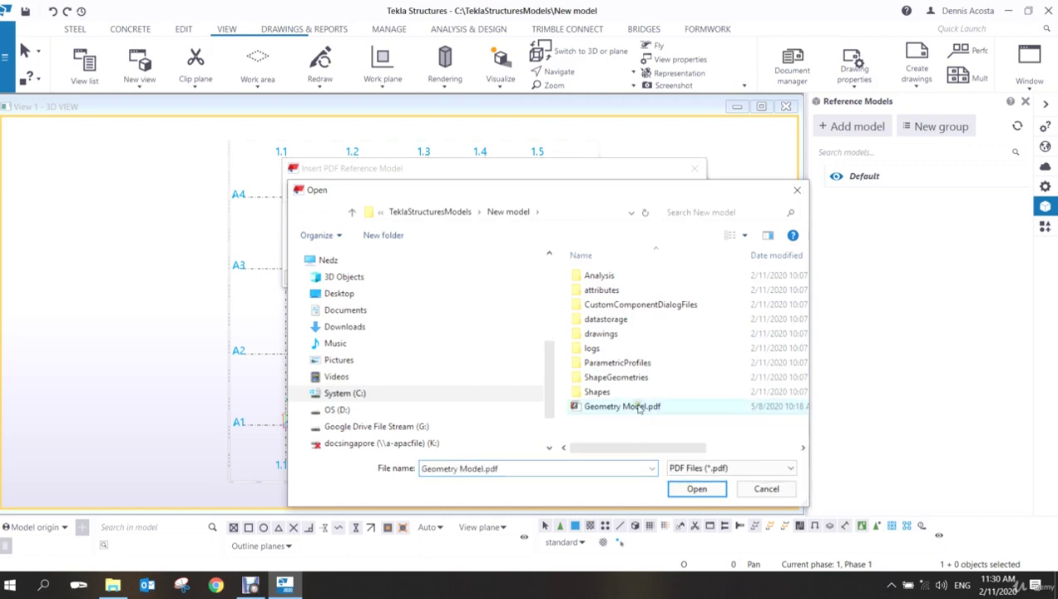
click(697, 489)
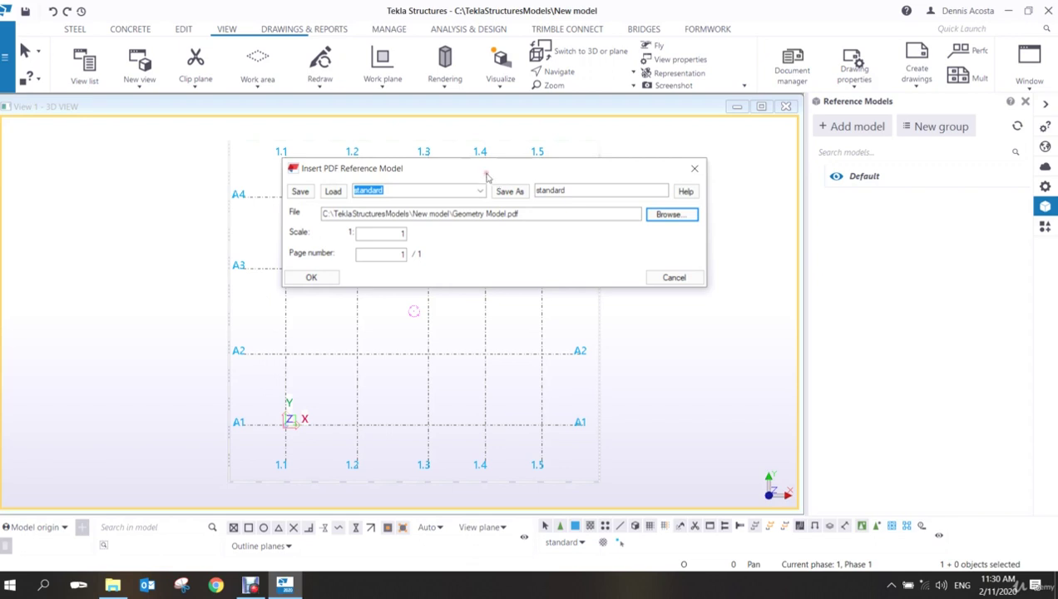
Set the PDF's scale to 1:60 and insert it as a reference model at the 1.1/A1 grid intersection.
double_click(401, 234)
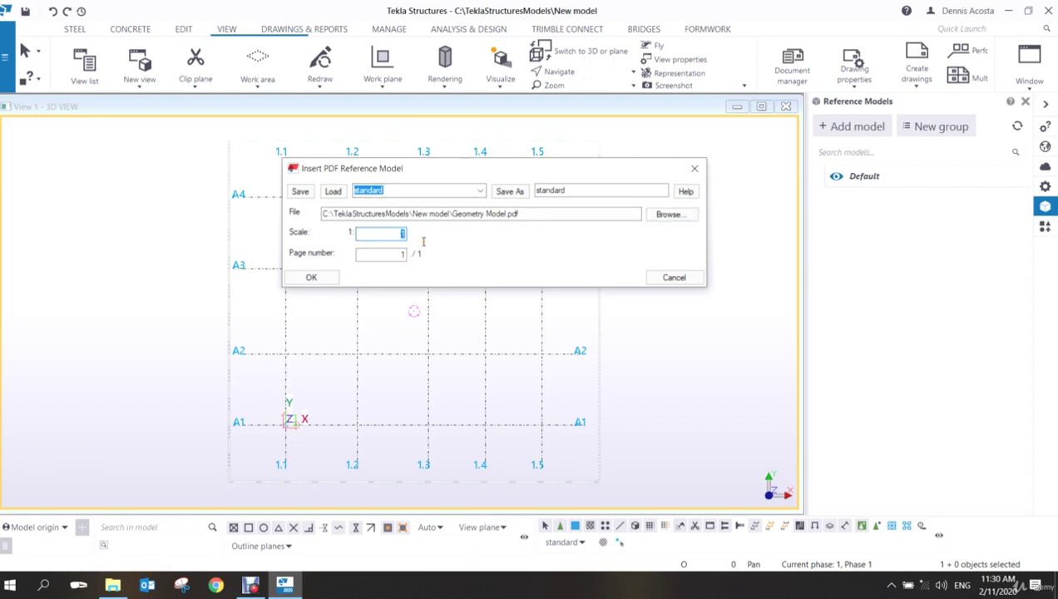
text(60)
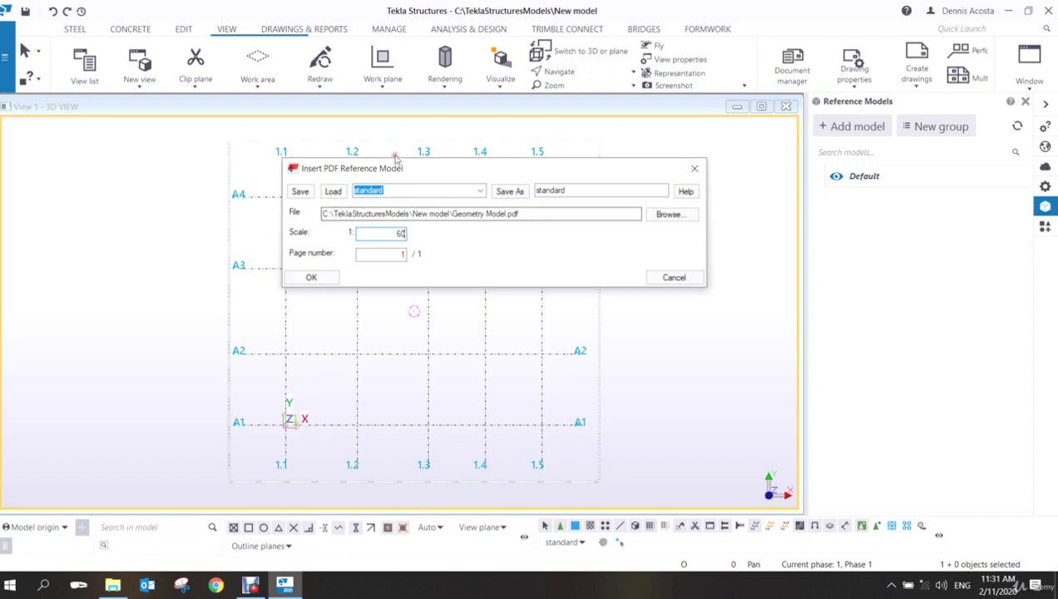
click(311, 277)
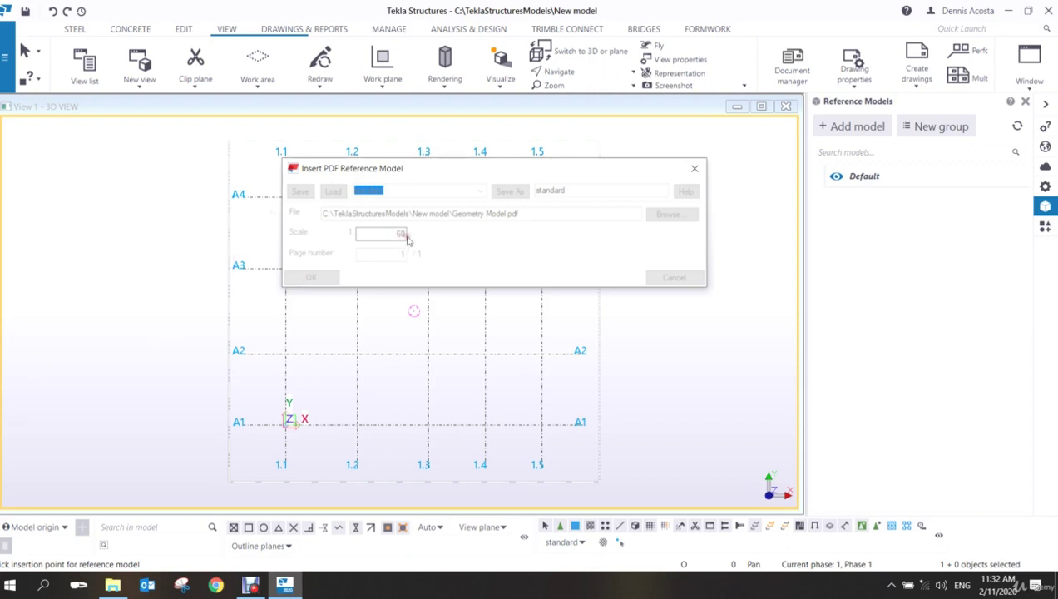
click(284, 425)
scroll(376, 390, down, 5)
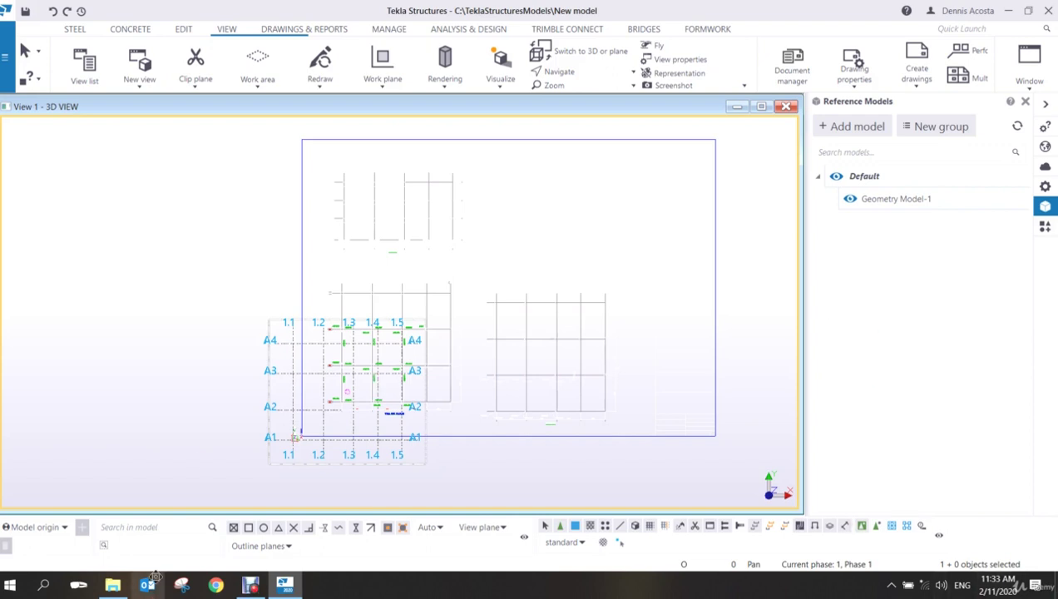
Move the PDF reference model so the 1st floor plan's lower-left grid intersection lands on the model's 1.1/A1 intersection.
scroll(292, 479, up, 6)
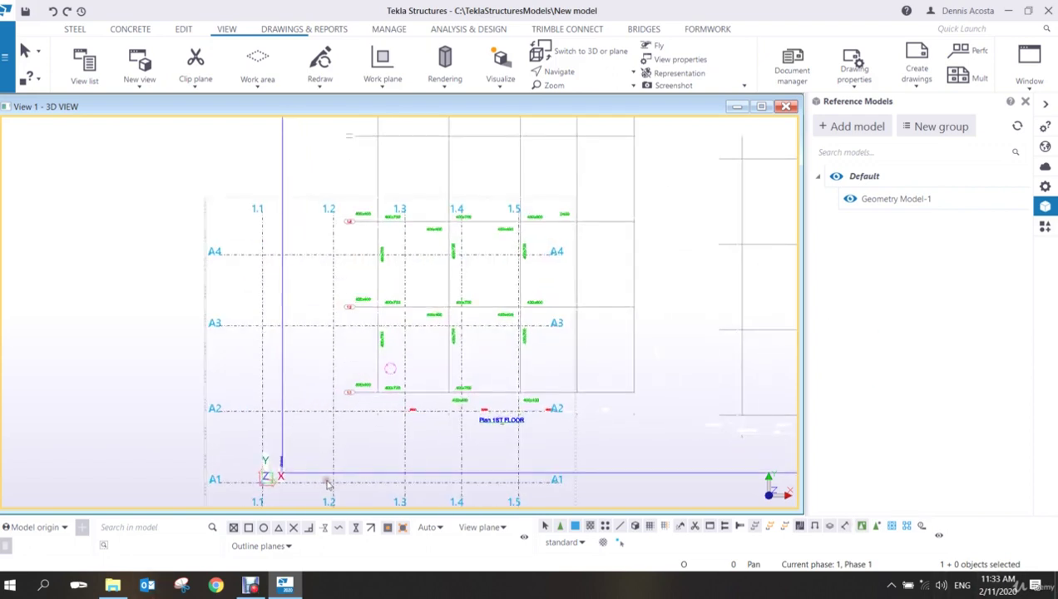
middle_drag(326, 484, 422, 365)
scroll(422, 365, up, 3)
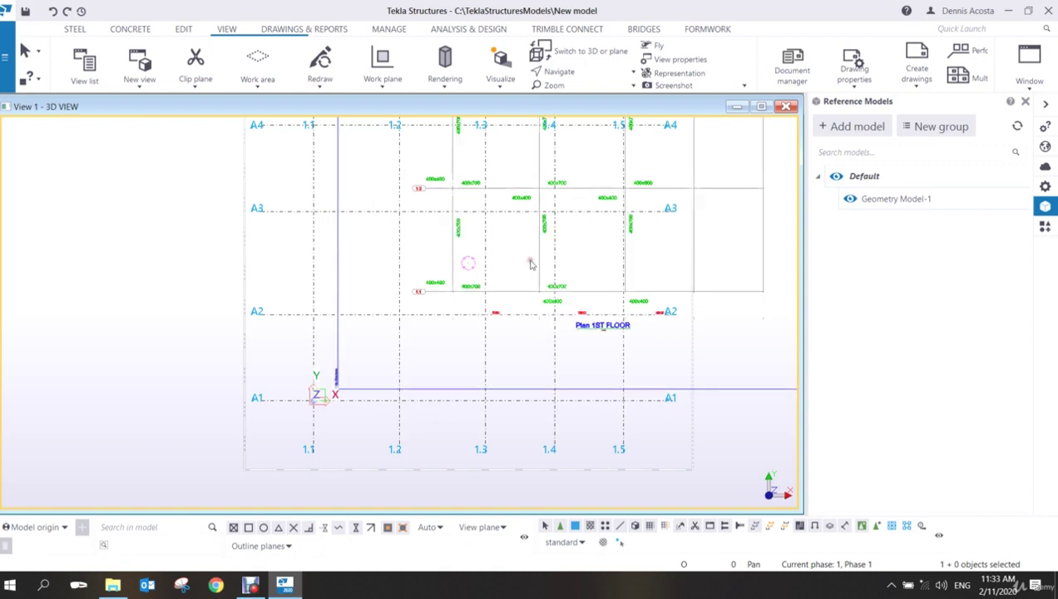
scroll(458, 298, up, 5)
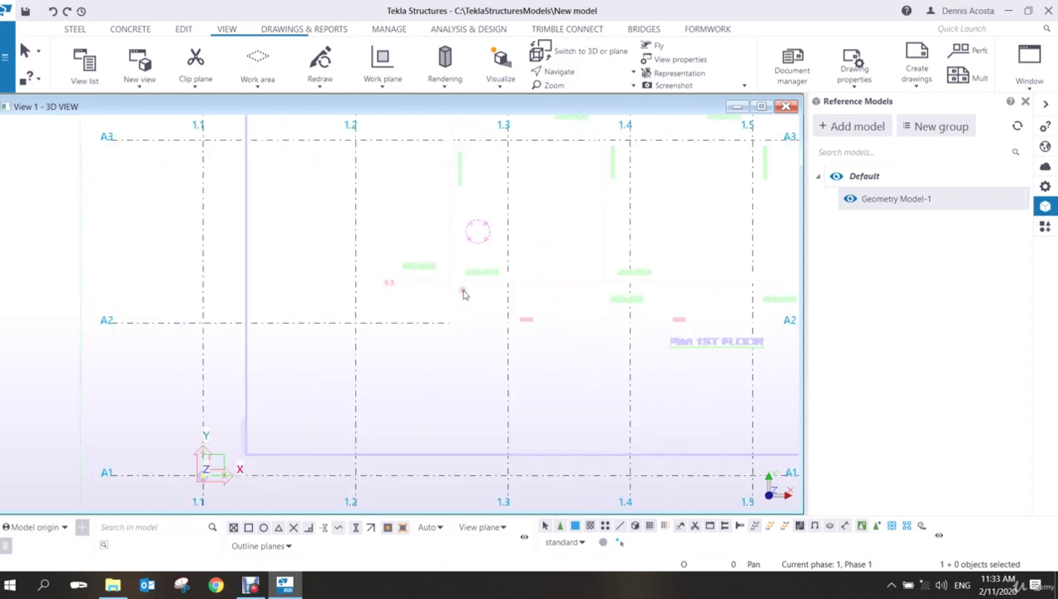
scroll(443, 285, up, 1)
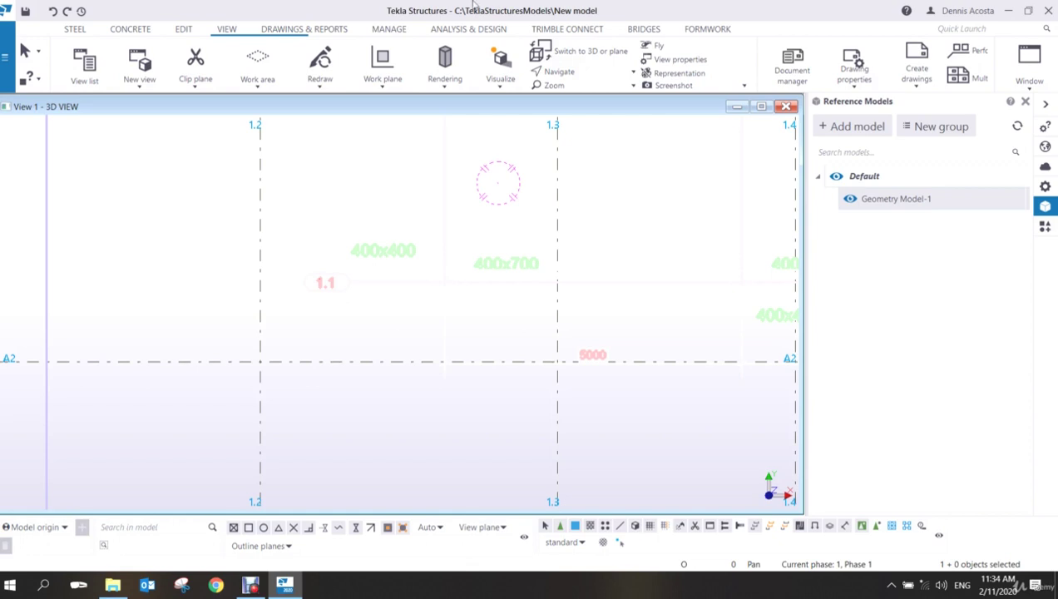
scroll(437, 170, down, 2)
scroll(470, 215, up, 5)
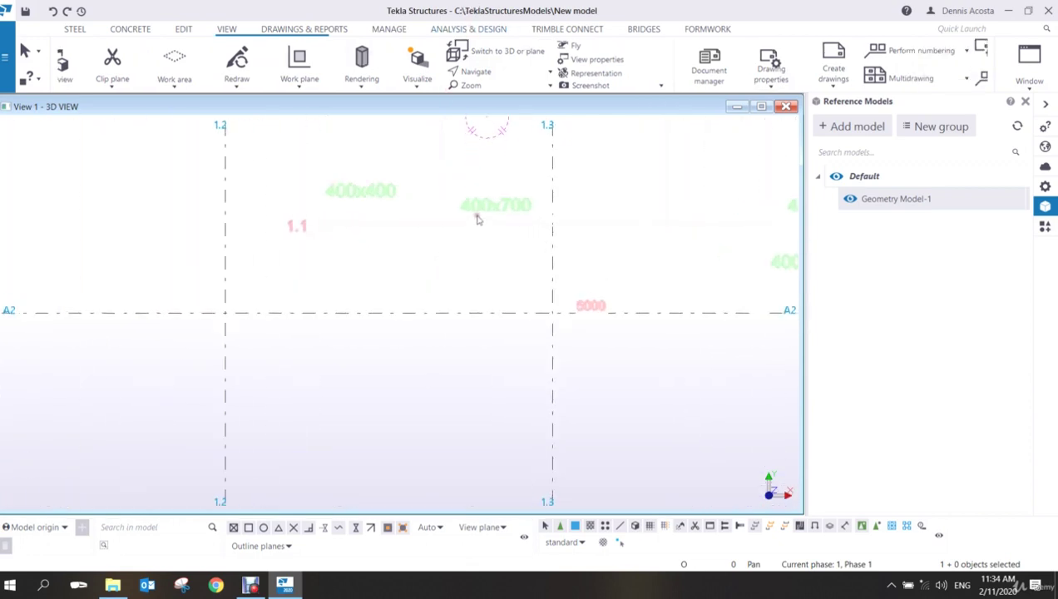
right_click(425, 209)
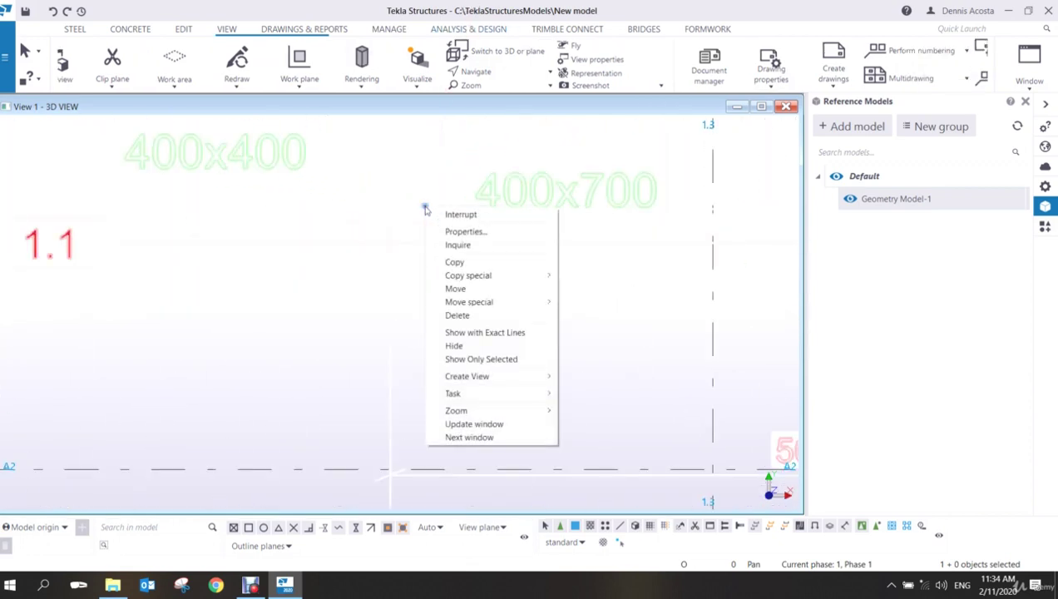
click(486, 289)
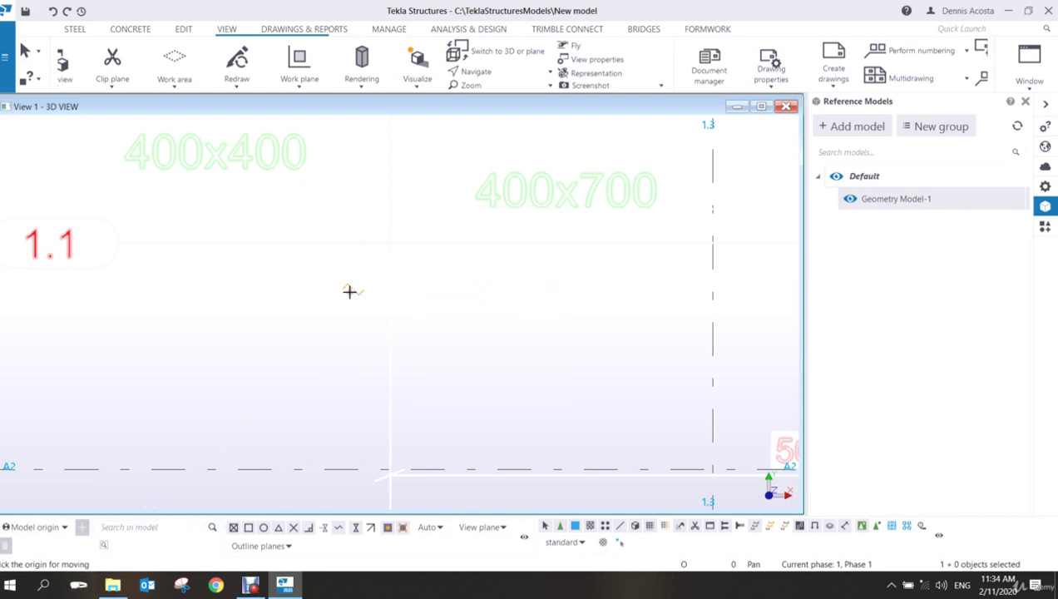
click(391, 243)
scroll(369, 324, down, 3)
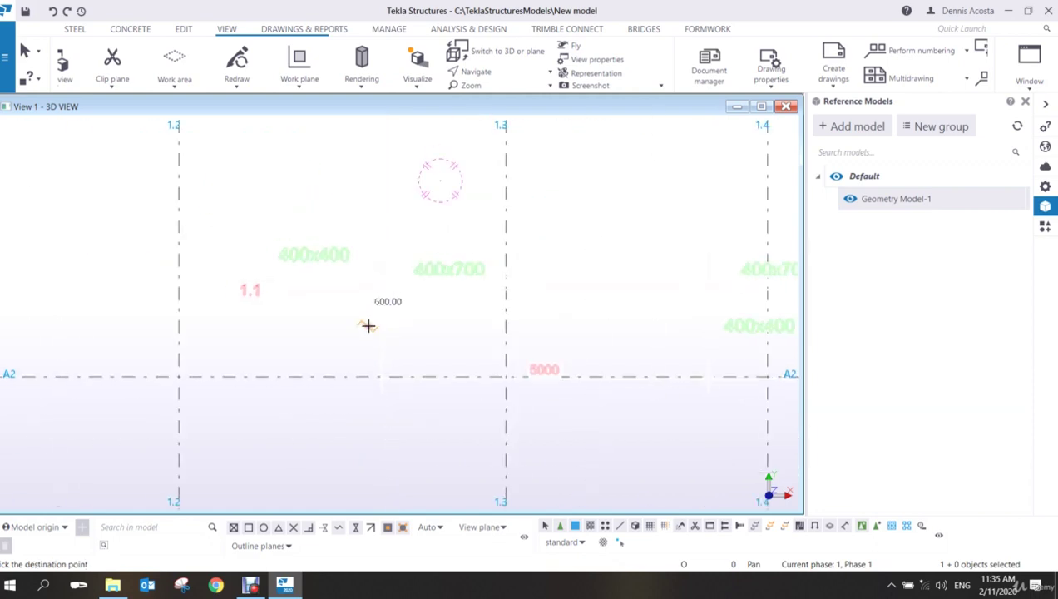
scroll(343, 350, down, 3)
scroll(242, 412, up, 4)
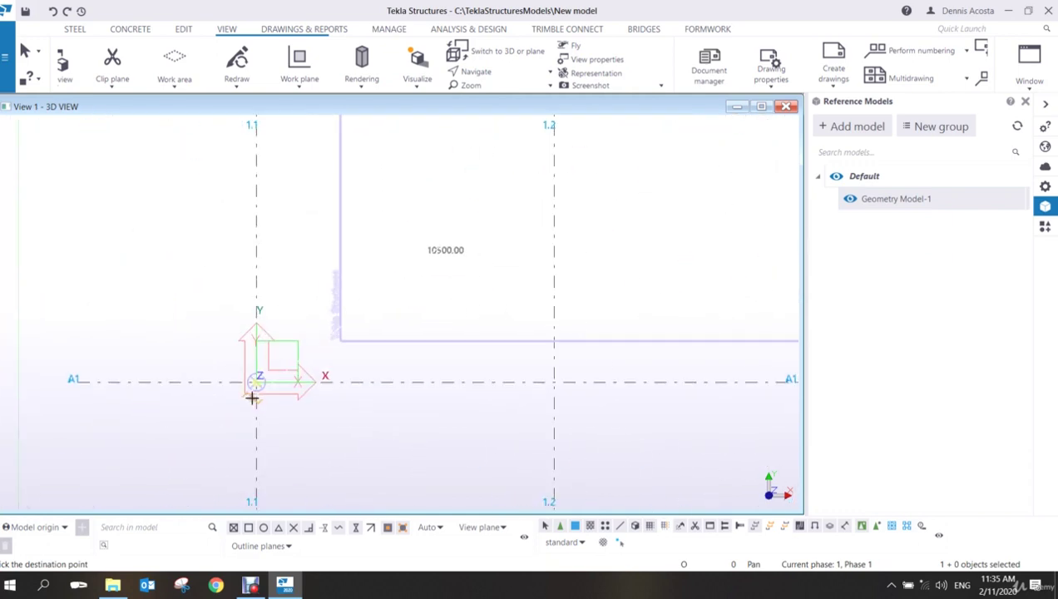
scroll(253, 384, down, 5)
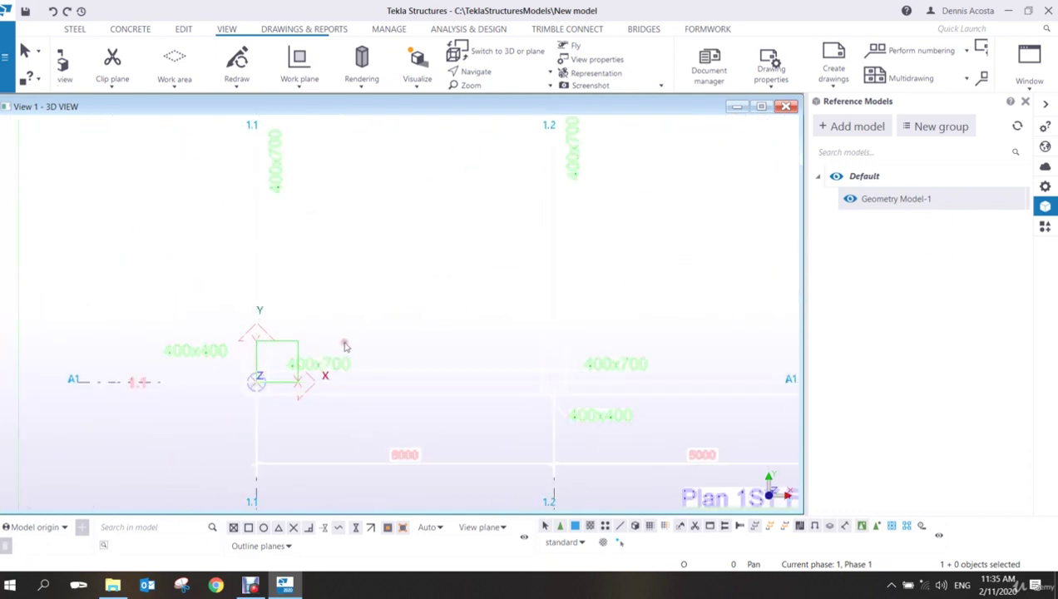
Compare the overlaid 1st floor plan with the model's grid lines in both directions.
scroll(424, 327, up, 3)
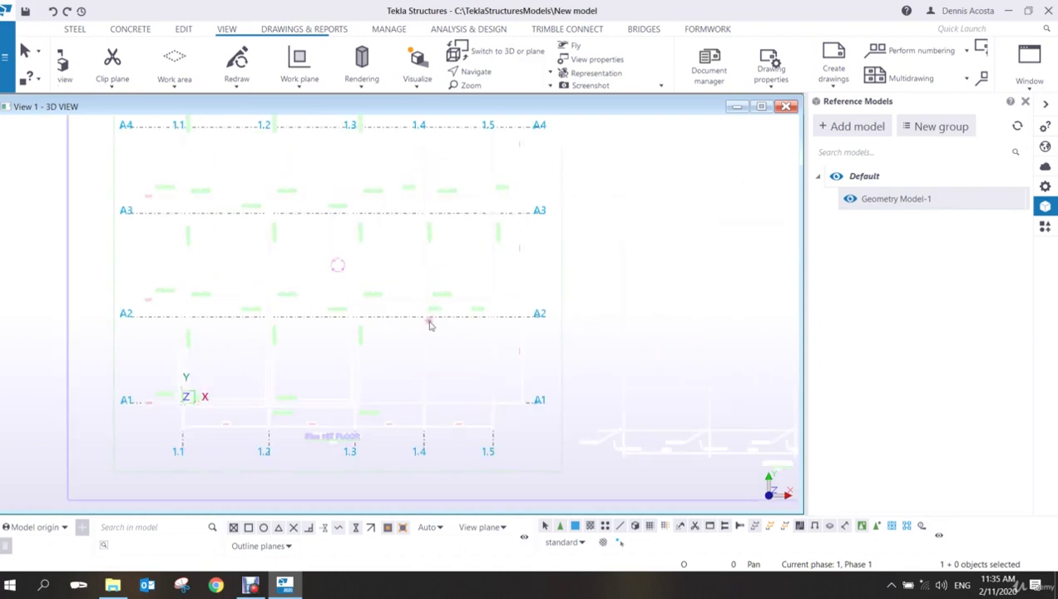
middle_drag(386, 306, 392, 338)
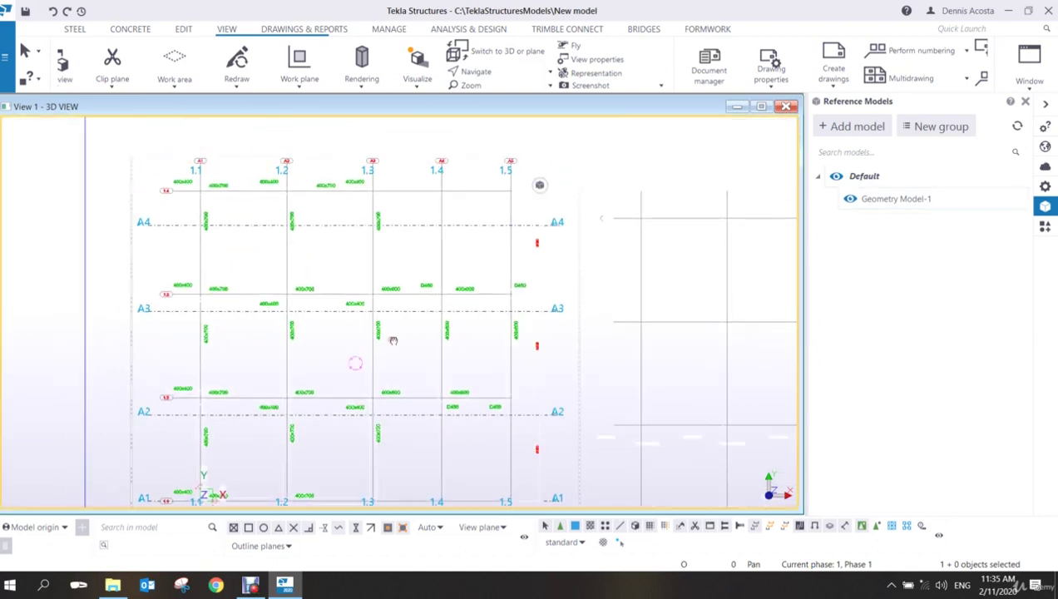
middle_drag(383, 261, 391, 218)
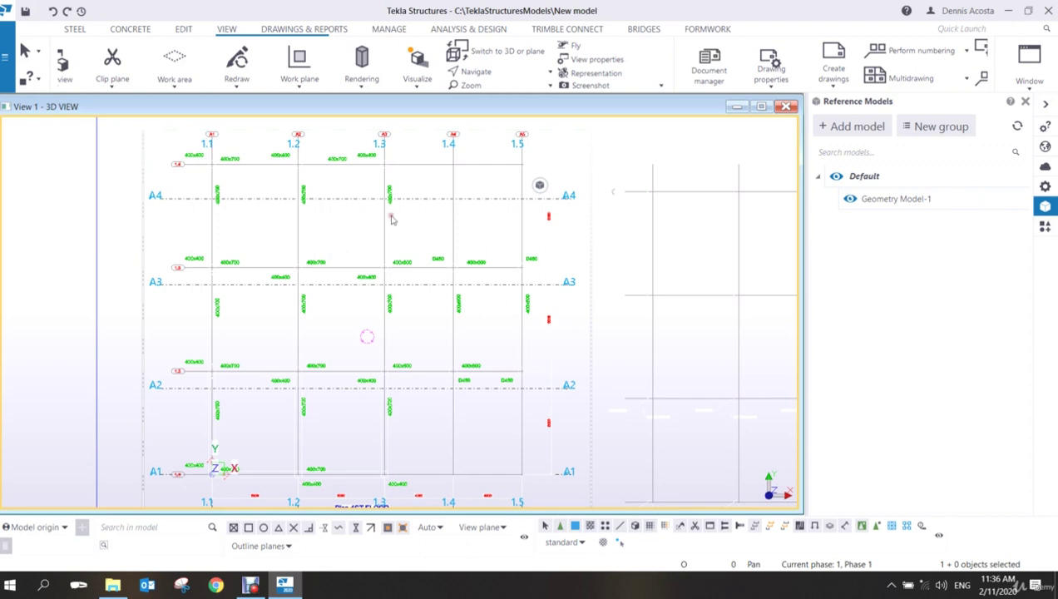
scroll(456, 375, up, 3)
scroll(463, 377, down, 3)
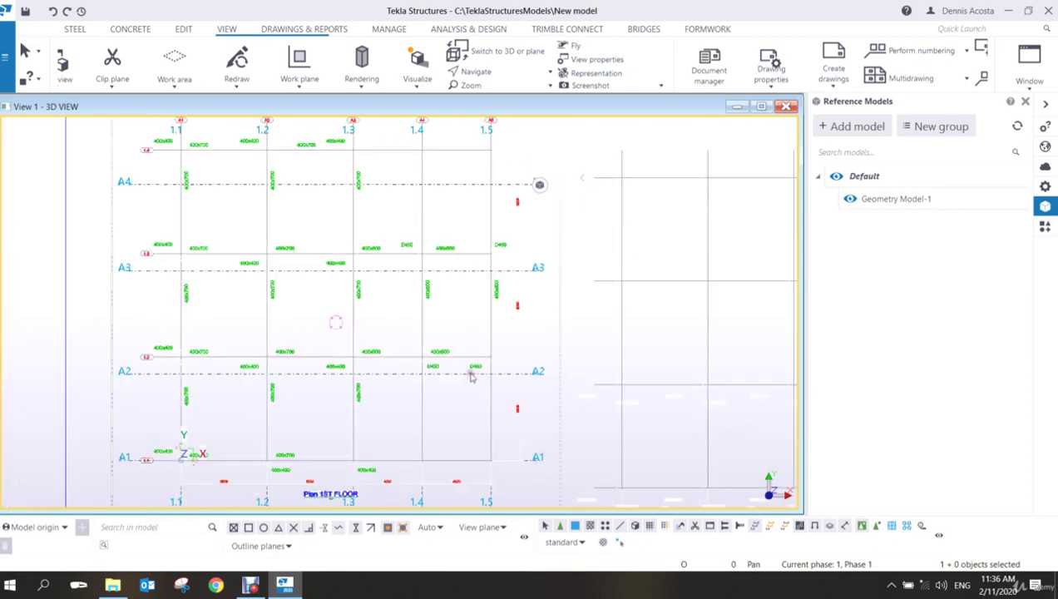
middle_drag(478, 350, 450, 368)
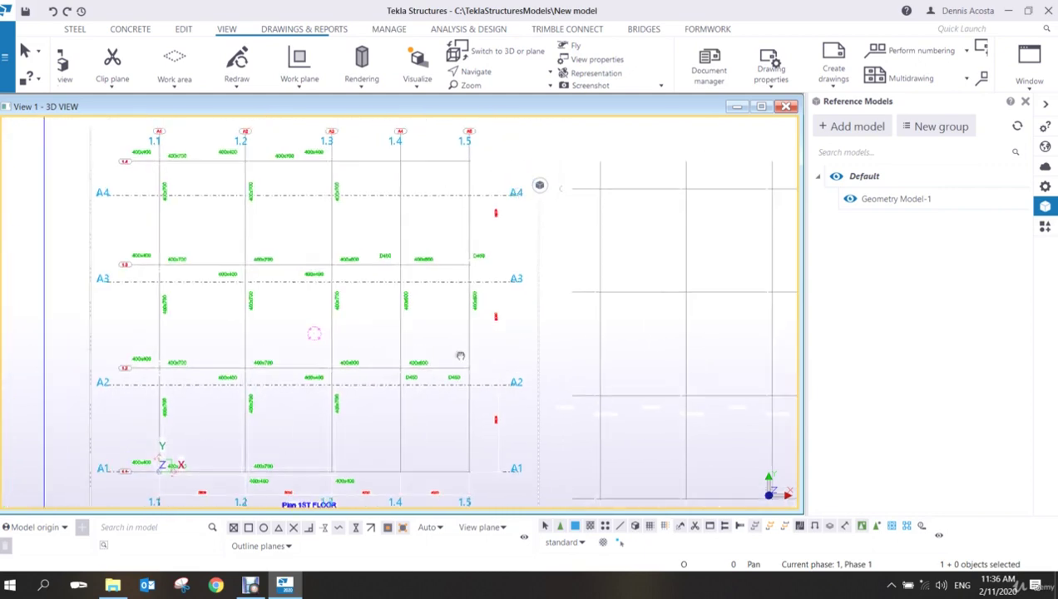
Inspect the Y coordinates in the rectangular grid's properties without changing them, and clear the selection.
click(482, 395)
double_click(481, 395)
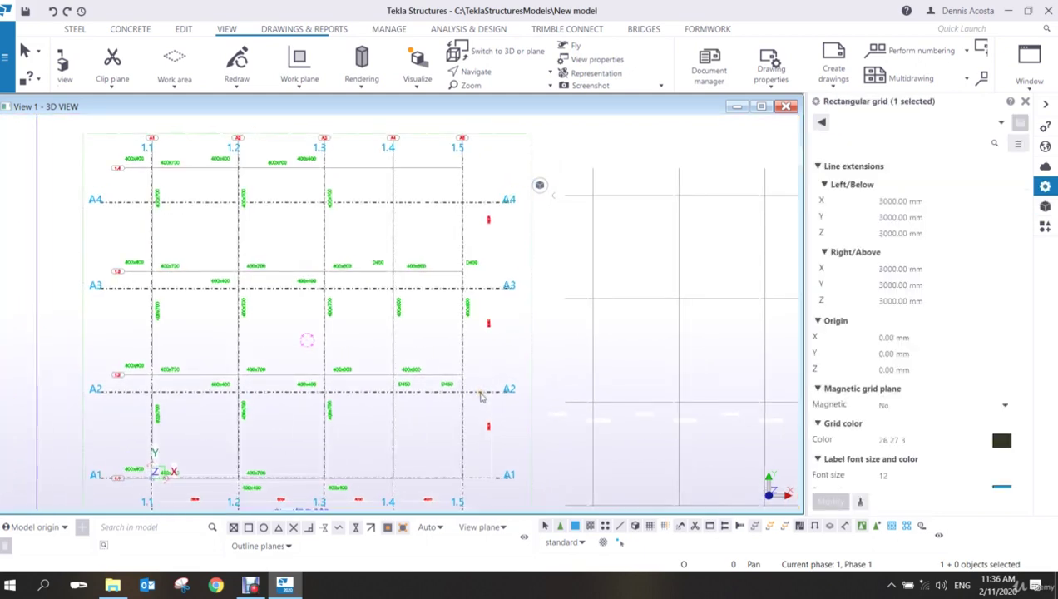
scroll(957, 301, up, 3)
click(902, 214)
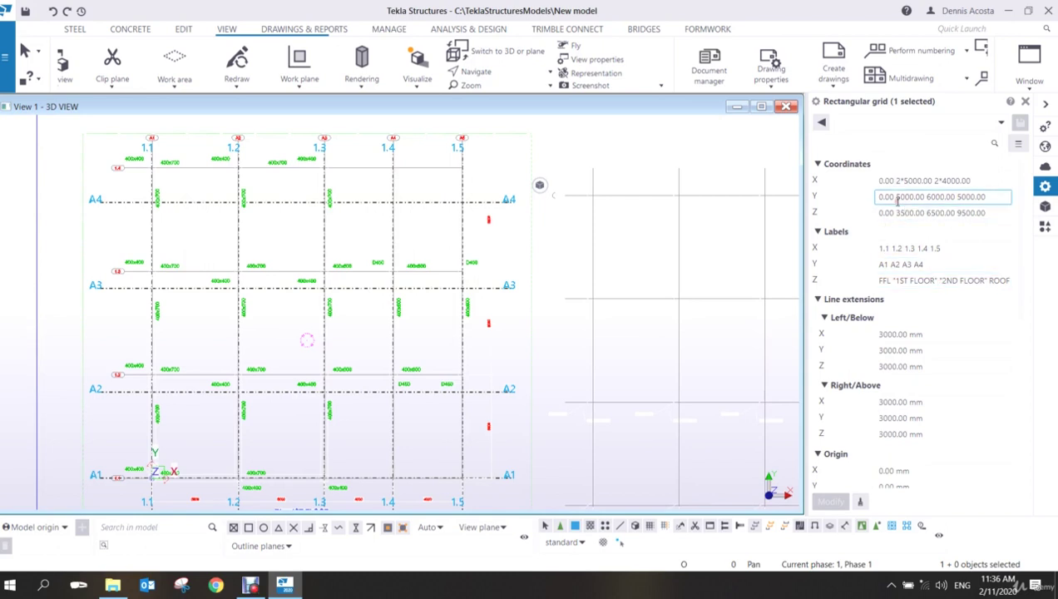
key(Return)
click(895, 198)
drag(897, 198, 1053, 213)
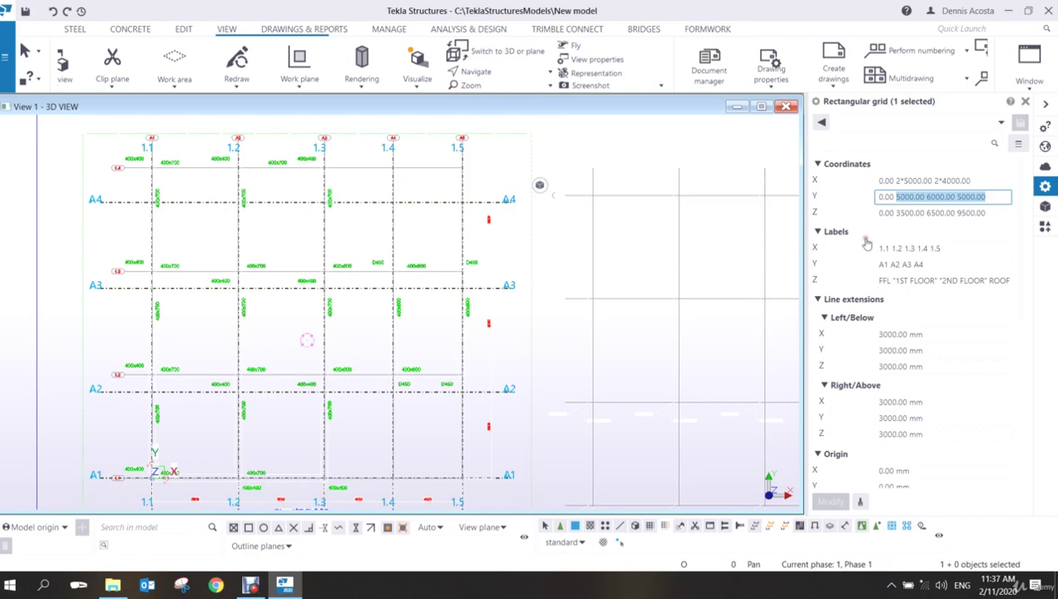
click(192, 354)
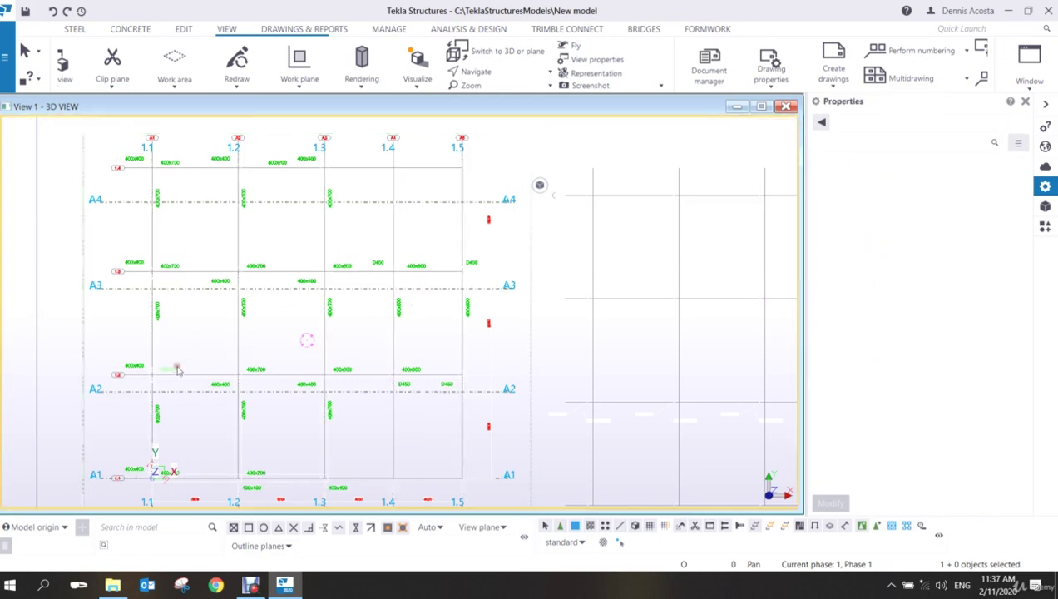
Compare the model's A2 grid line with the plan's 1.2 grid line close up, and leave the grid unselected.
middle_drag(170, 367, 314, 323)
scroll(315, 323, up, 6)
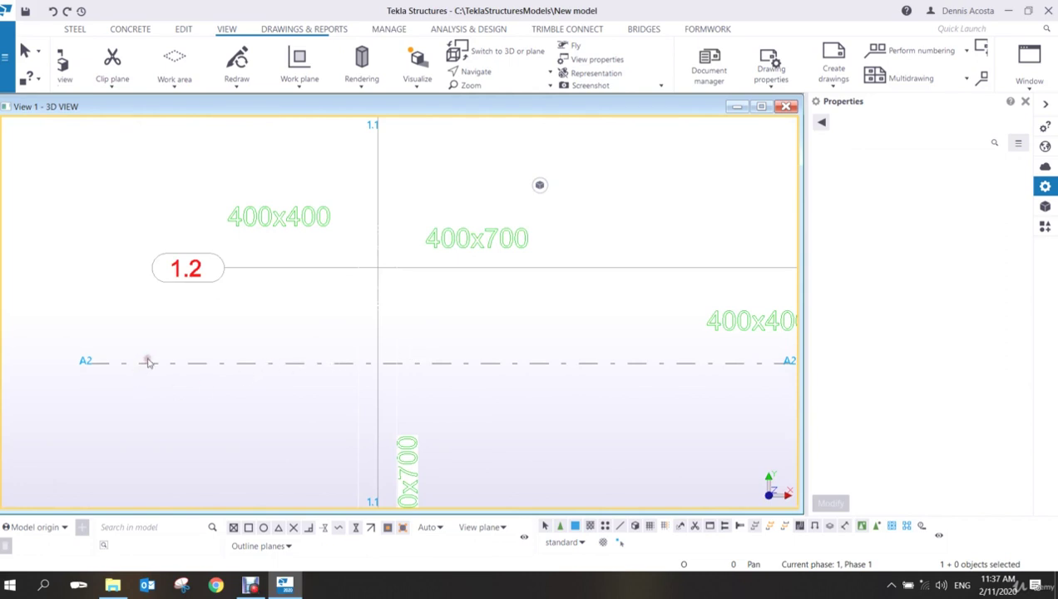
scroll(148, 362, down, 1)
scroll(149, 362, up, 1)
click(298, 367)
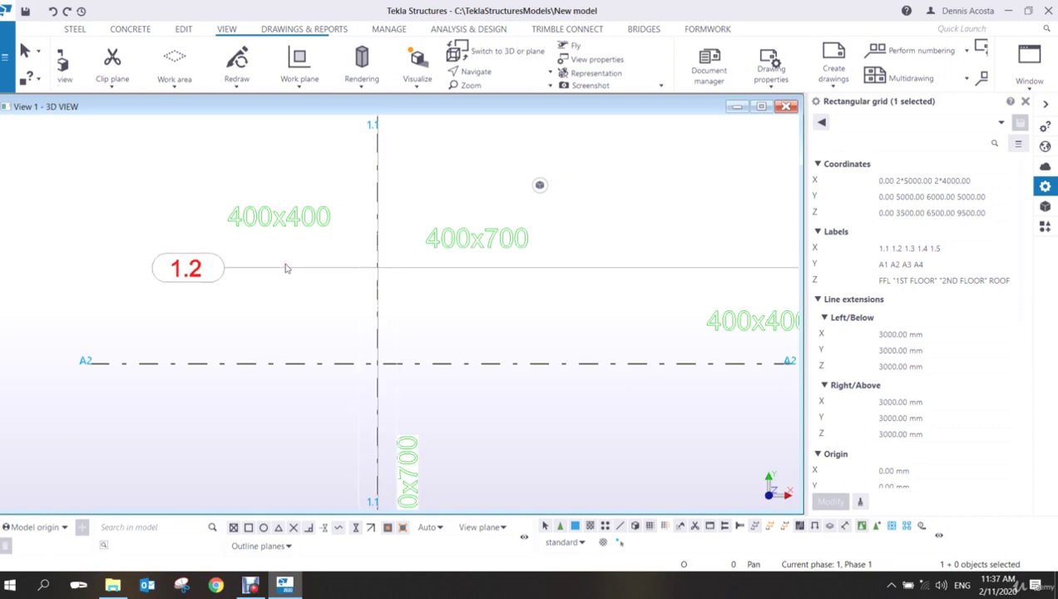
click(279, 315)
Select the rectangular grid and inspect the handle for adding a grid line midway between A2 and A3.
scroll(285, 344, down, 1)
scroll(286, 343, down, 2)
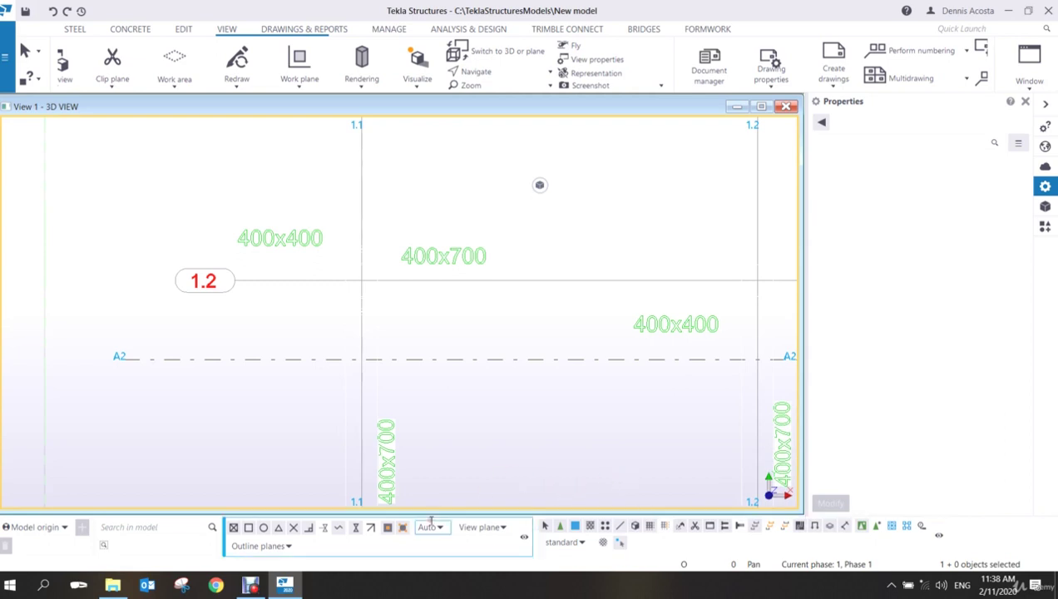
click(290, 359)
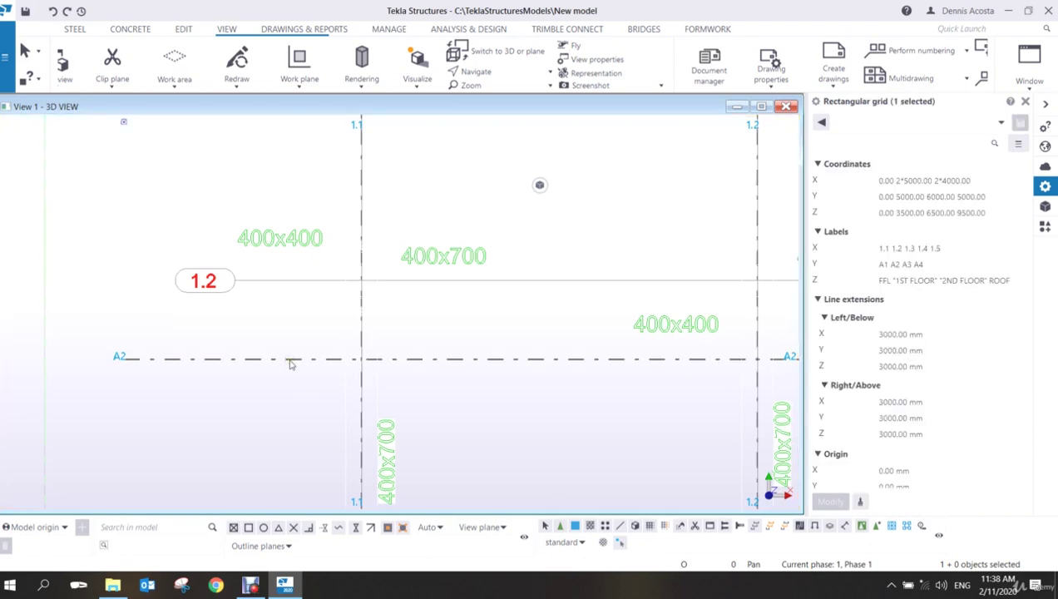
scroll(291, 364, down, 5)
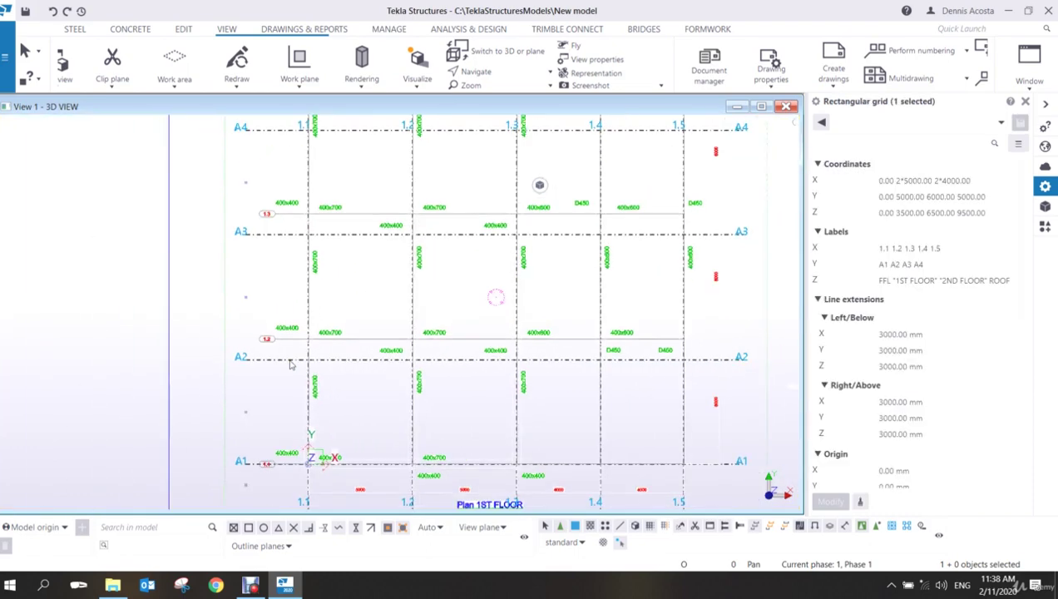
scroll(291, 364, up, 10)
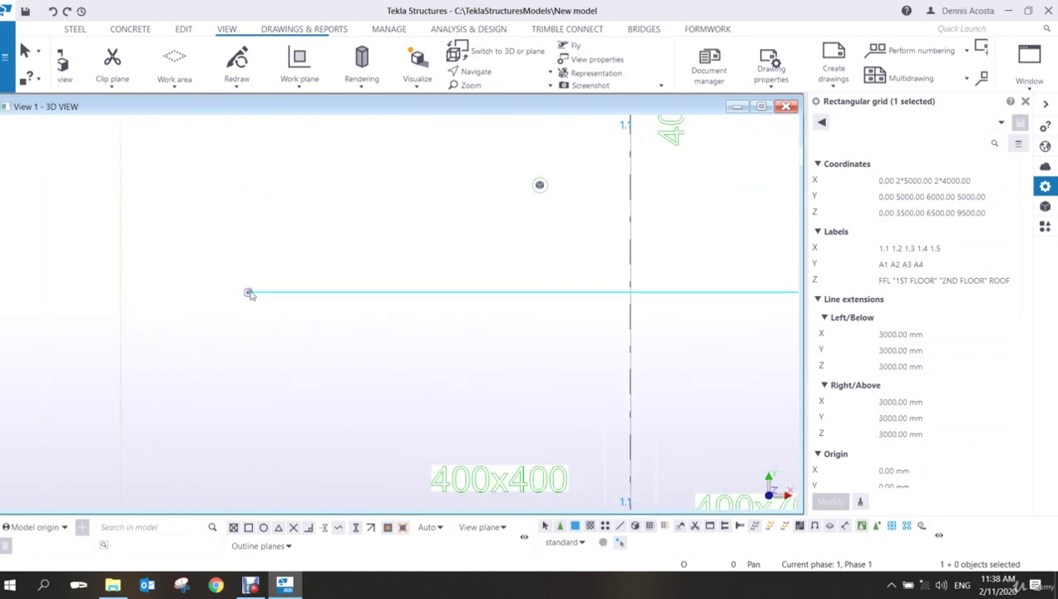
scroll(243, 297, down, 3)
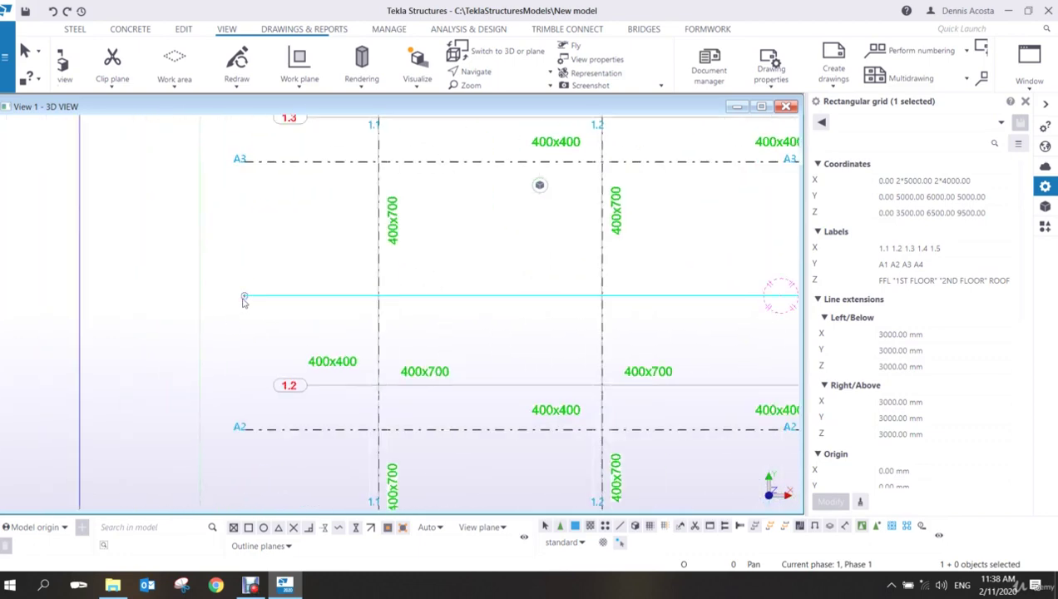
scroll(250, 304, down, 2)
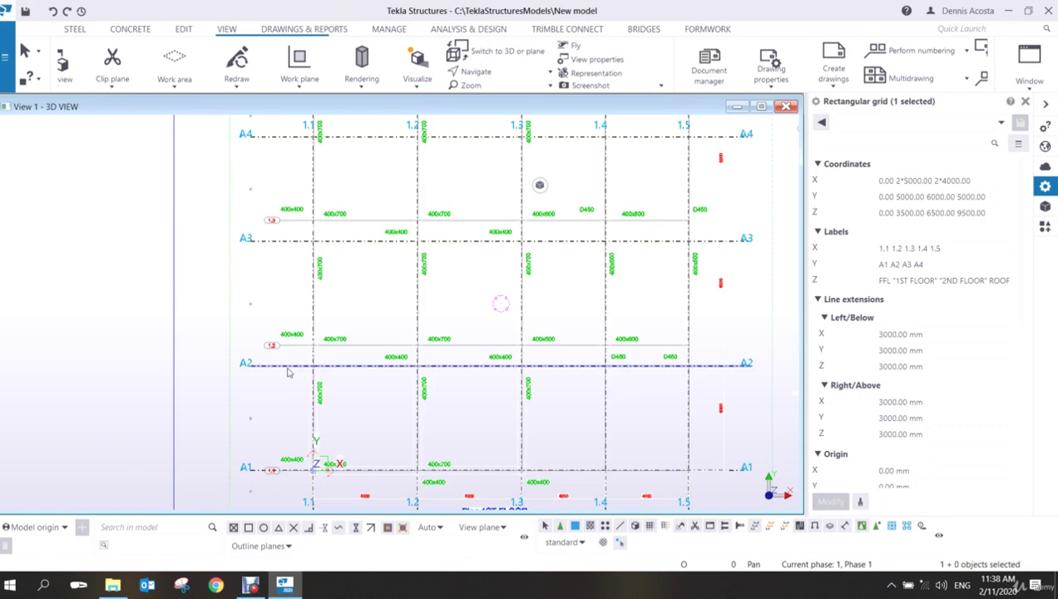
Move grid line A2 up onto the plan's 1.2 grid line, 6000 mm from A1.
scroll(283, 376, up, 5)
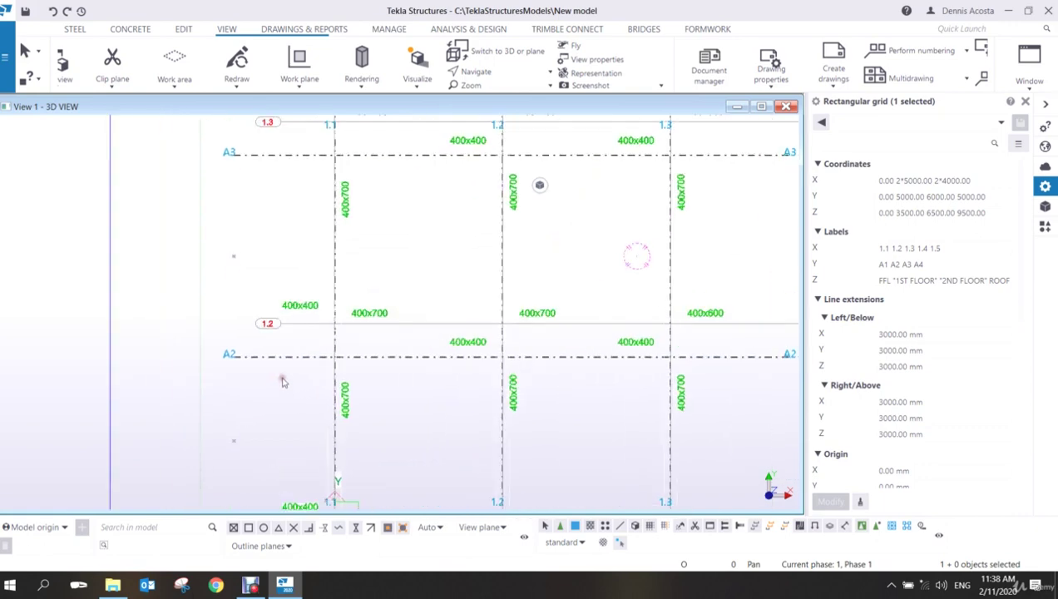
scroll(333, 316, up, 3)
scroll(362, 369, up, 2)
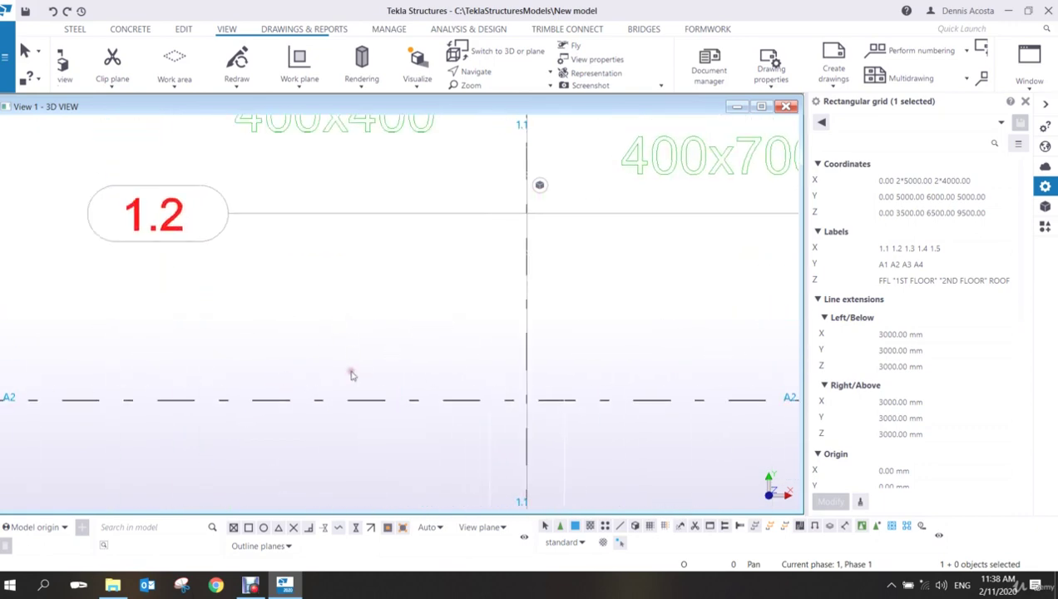
scroll(345, 378, down, 2)
middle_drag(333, 385, 409, 367)
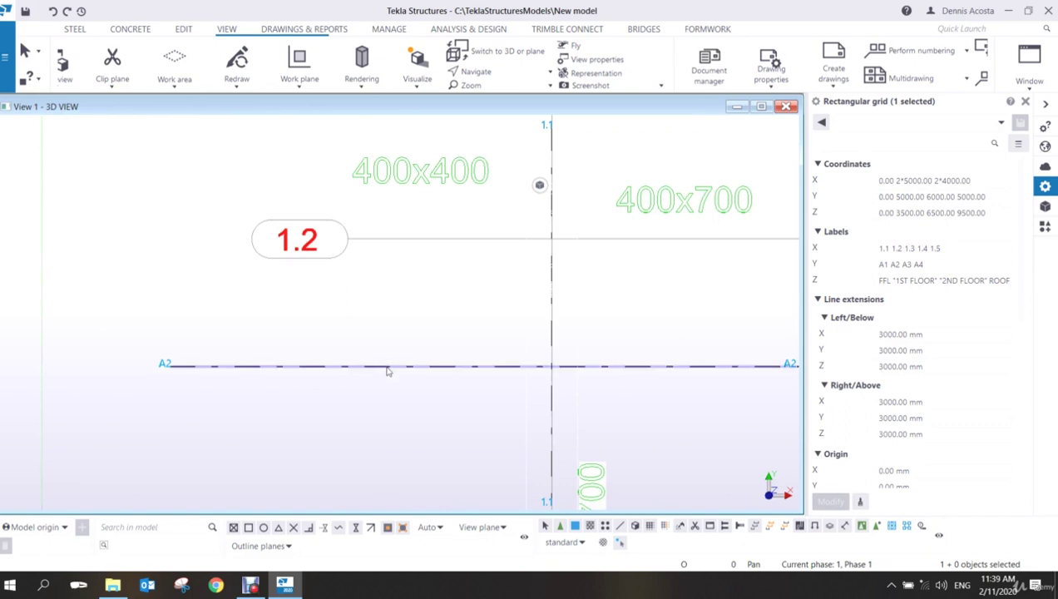
click(387, 367)
drag(387, 368, 386, 243)
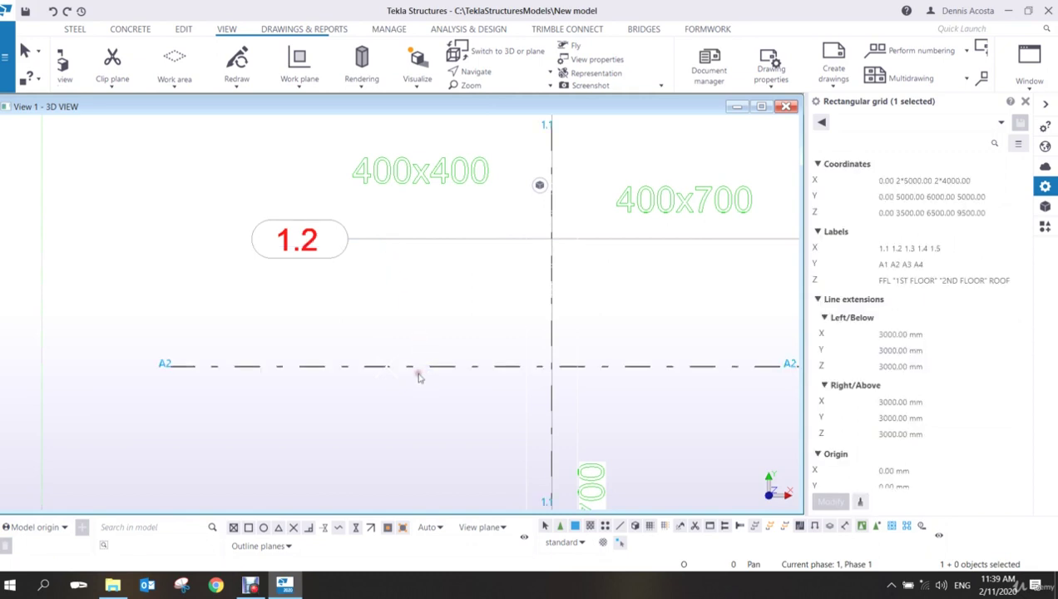
drag(406, 366, 401, 240)
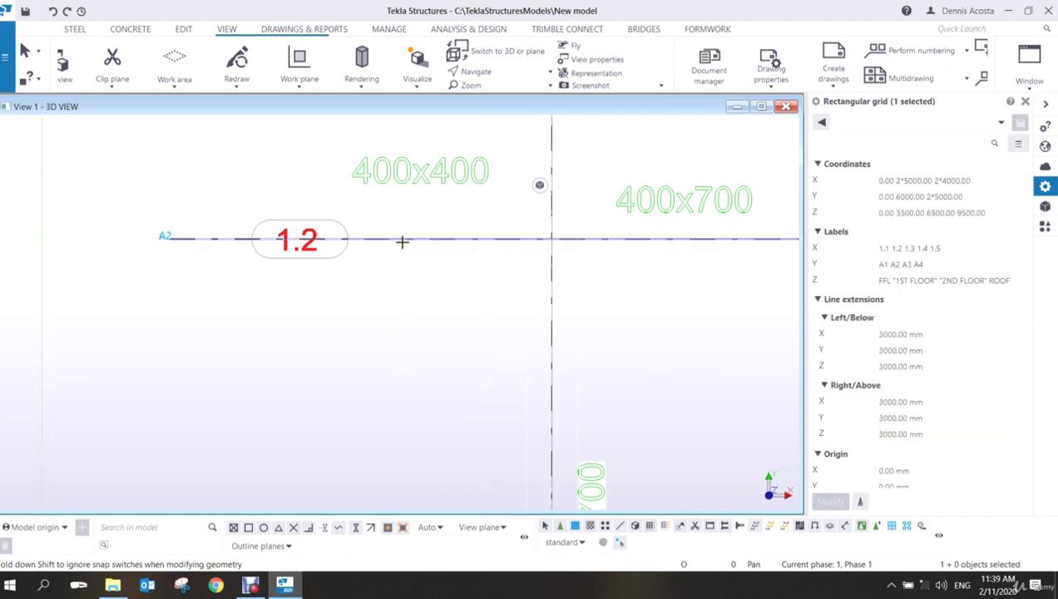
Move grid line A3 up 1000 mm so it lies on the plan's 1.3 grid line.
scroll(399, 275, down, 4)
scroll(403, 351, down, 3)
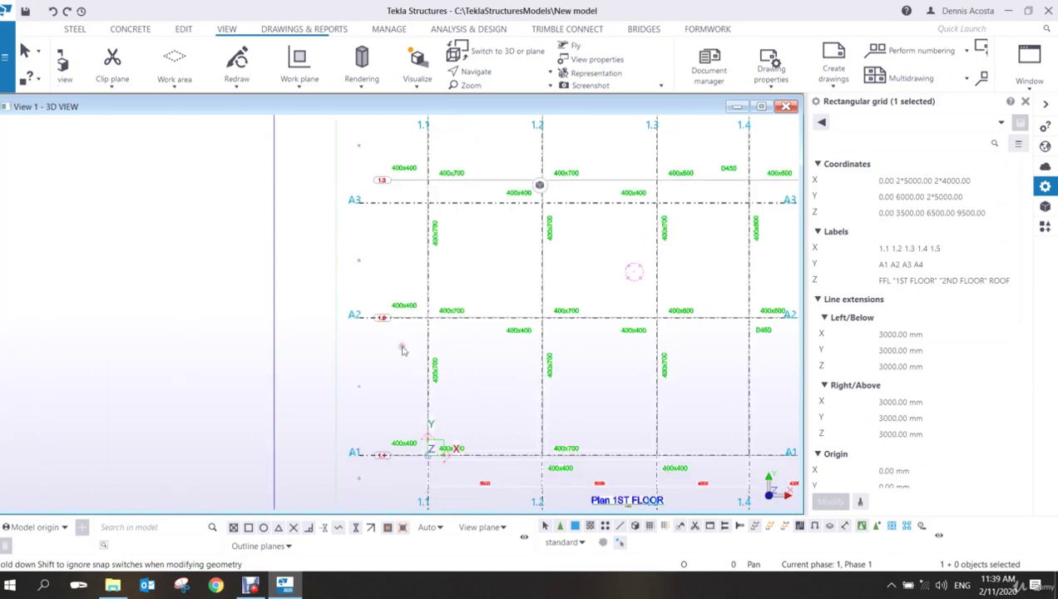
scroll(408, 273, up, 6)
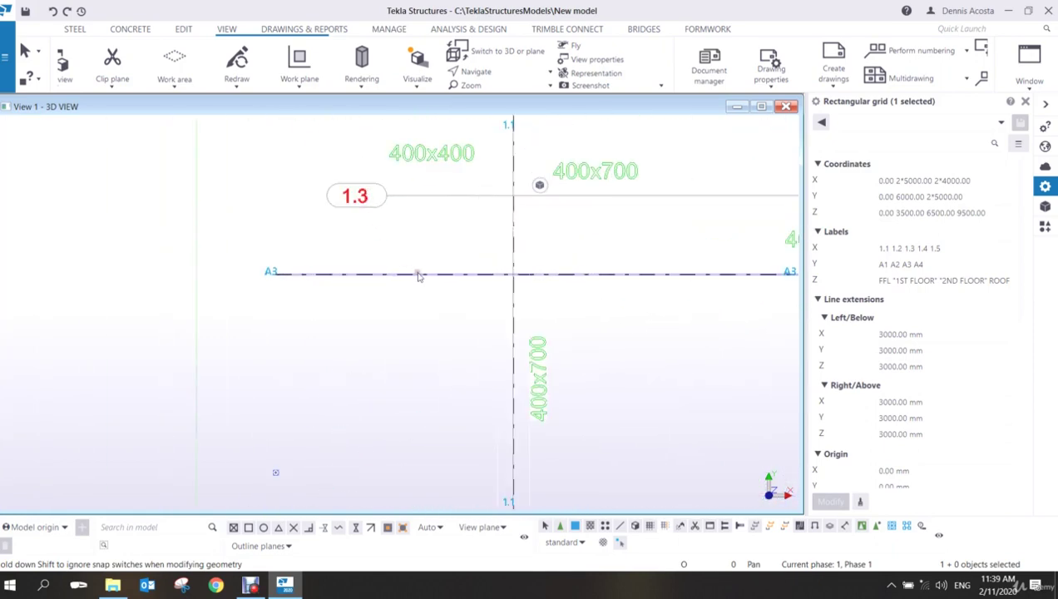
scroll(420, 275, up, 2)
drag(422, 266, 418, 158)
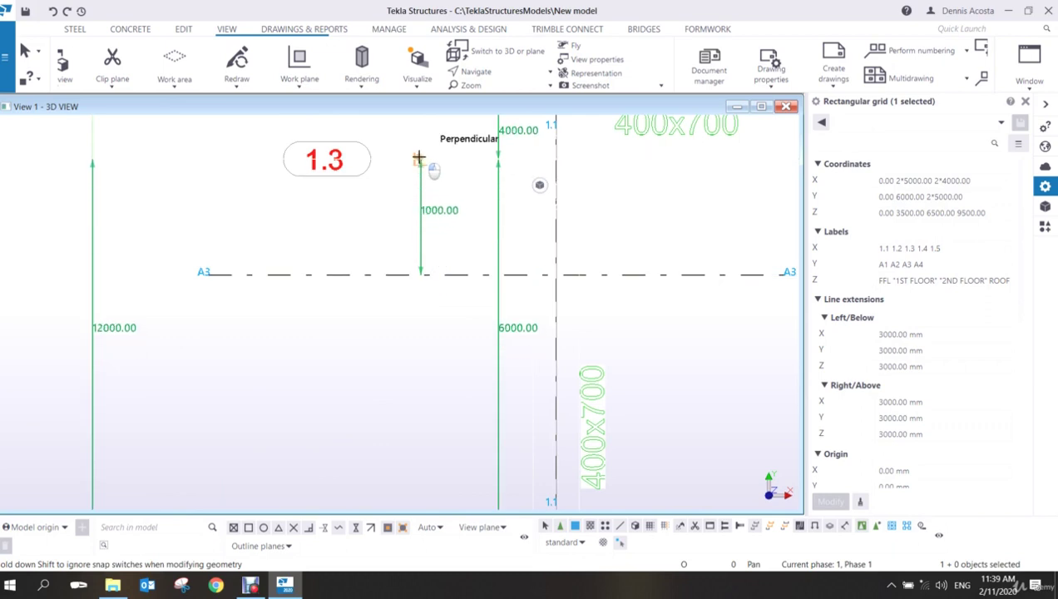
drag(419, 158, 419, 158)
Move grid line A4 up onto the plan's 1.4 grid line, 6000 mm from A3, and clear the selection.
scroll(400, 229, down, 5)
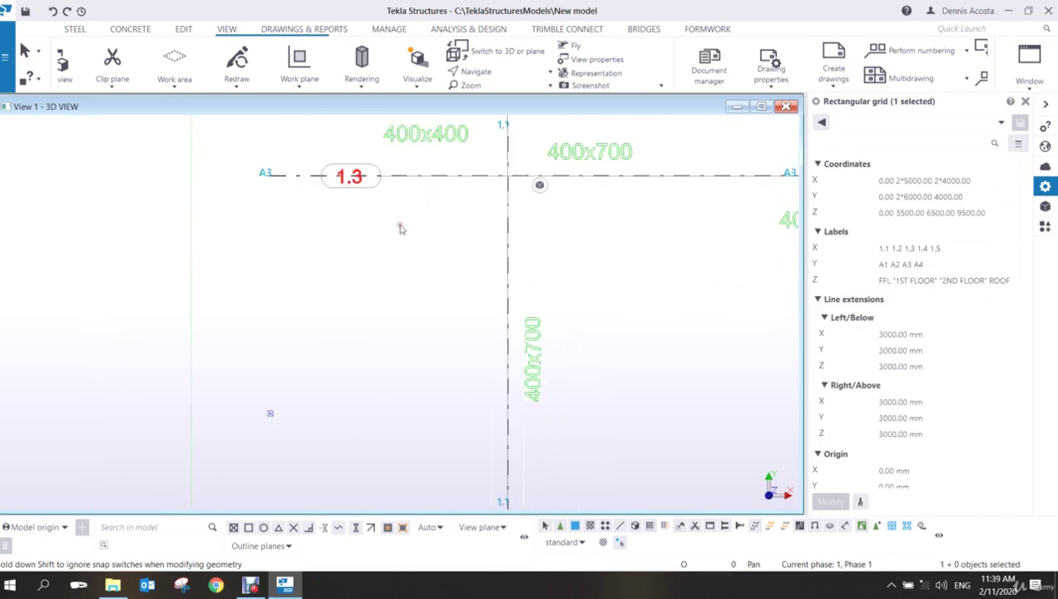
scroll(395, 291, up, 2)
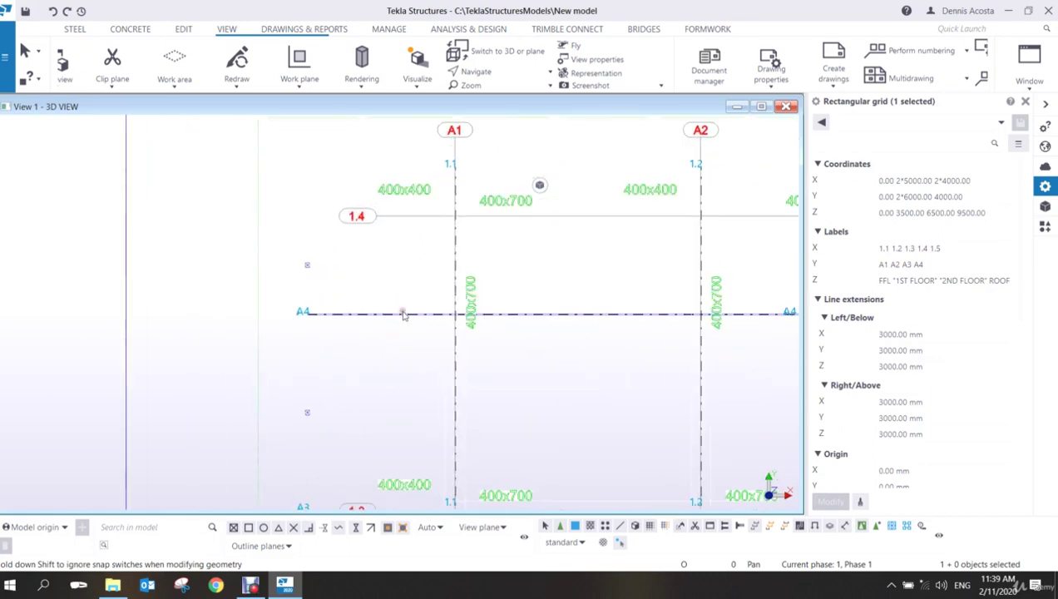
drag(404, 313, 406, 213)
scroll(390, 338, down, 5)
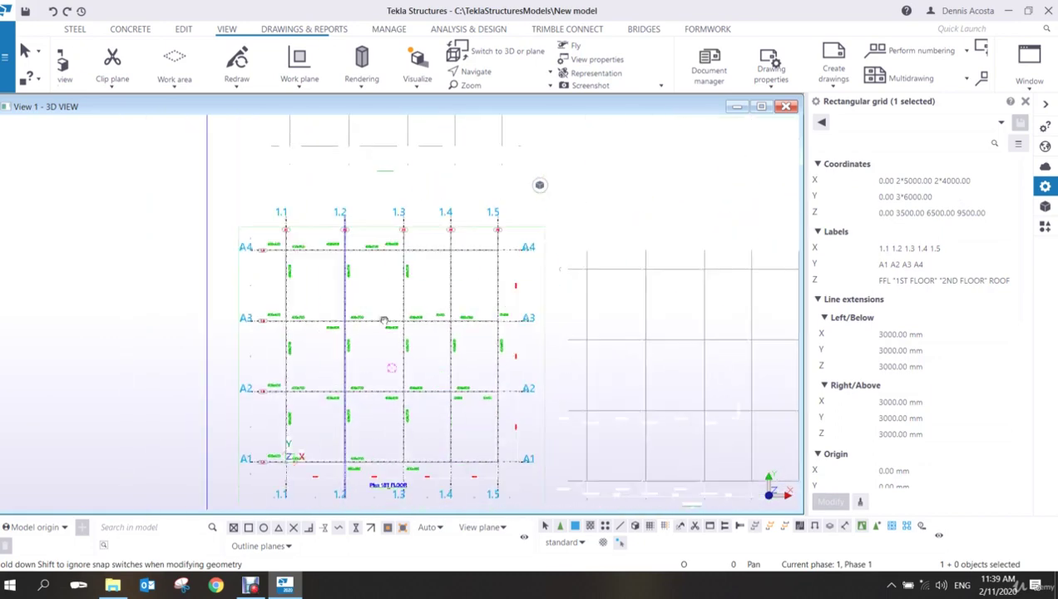
scroll(385, 320, up, 4)
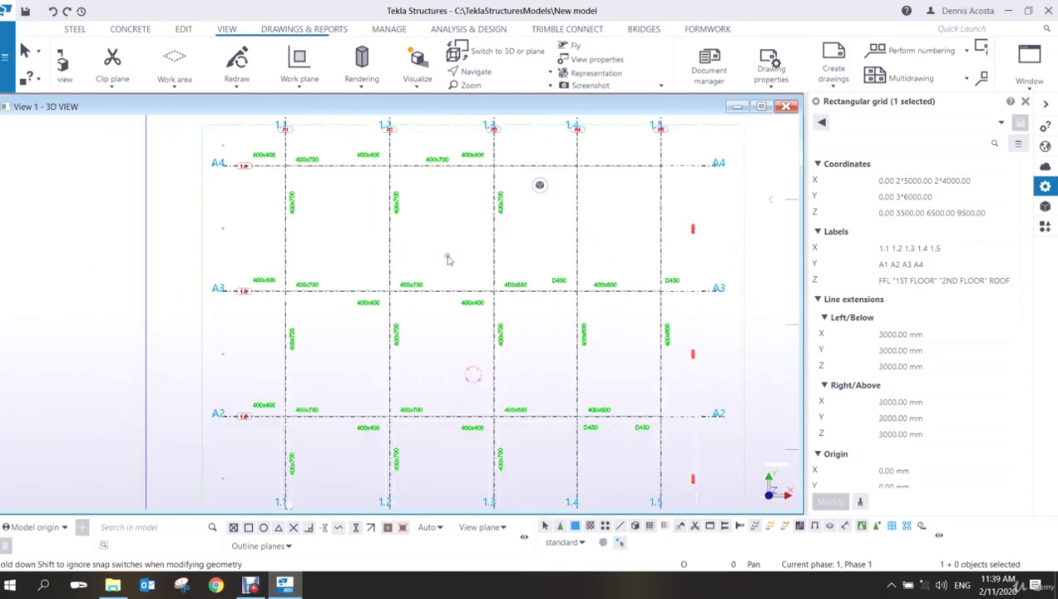
click(457, 250)
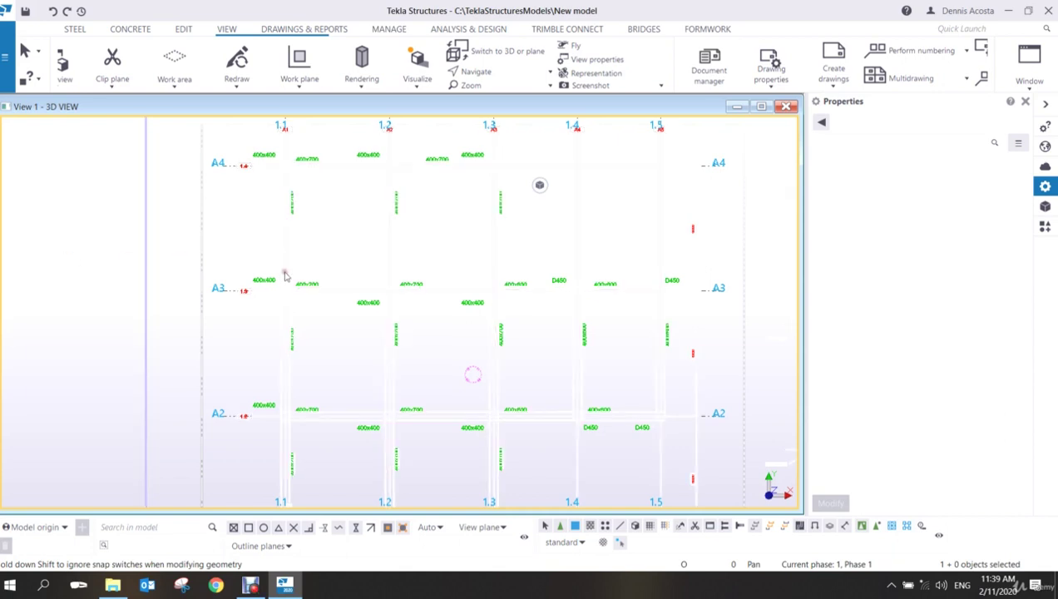
Delete all the named grid and plan views, keeping only the visible 3D VIEW, and close the view list.
click(222, 292)
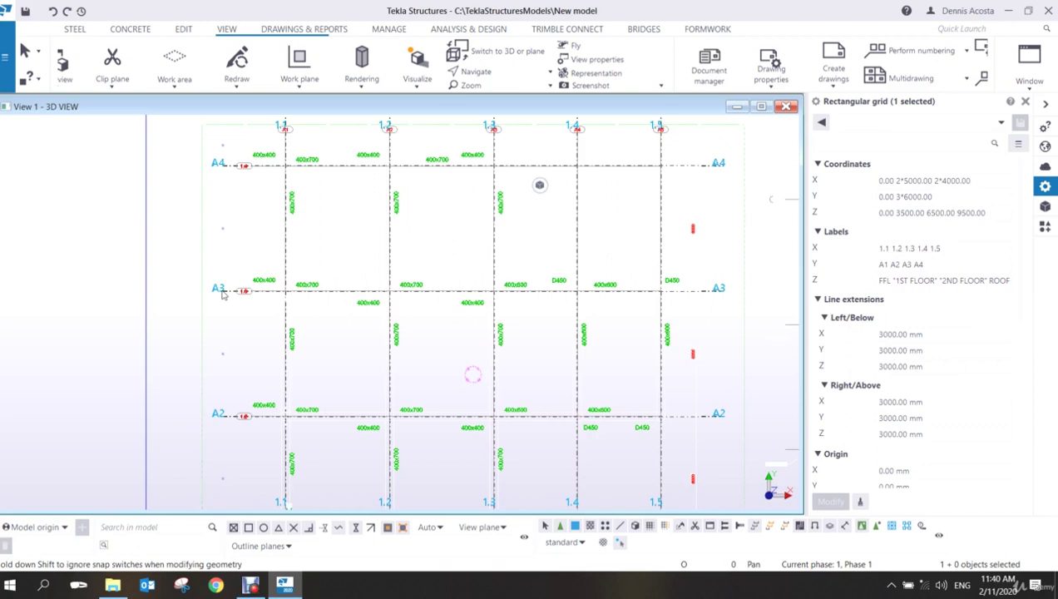
key(ctrl+i)
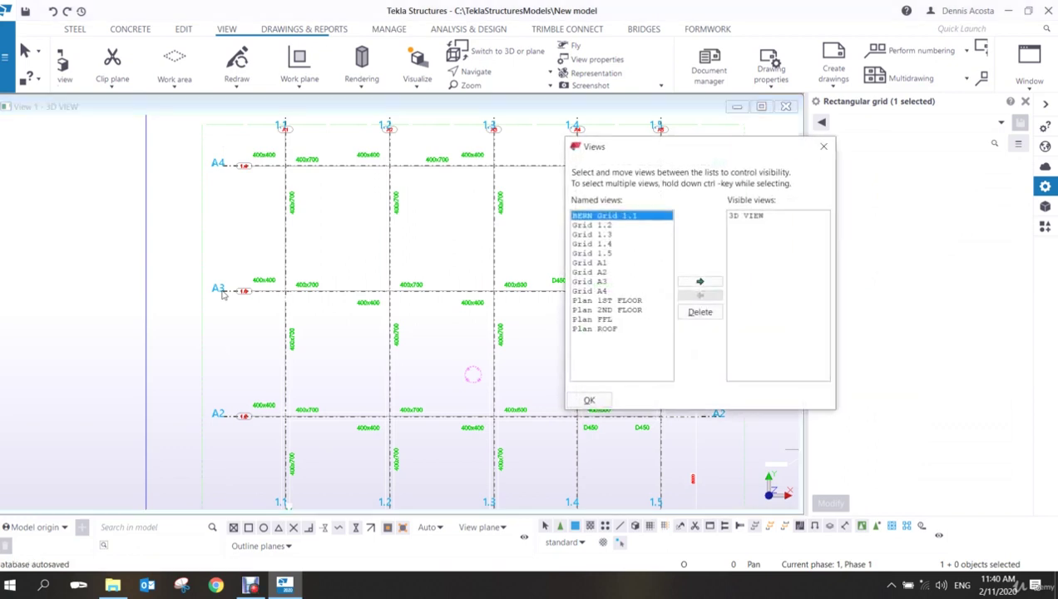
drag(628, 218, 659, 361)
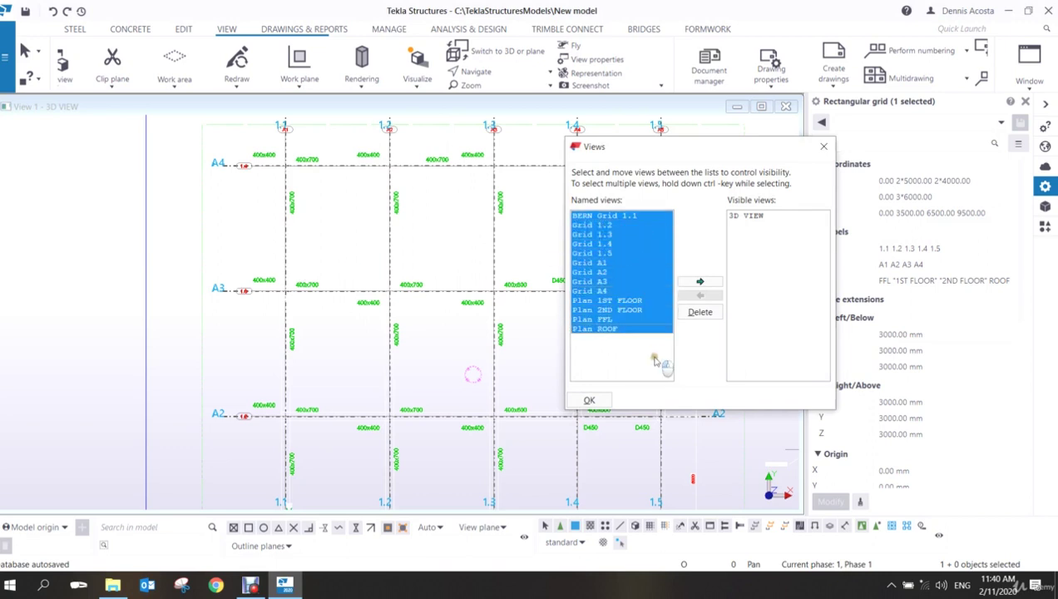
click(701, 312)
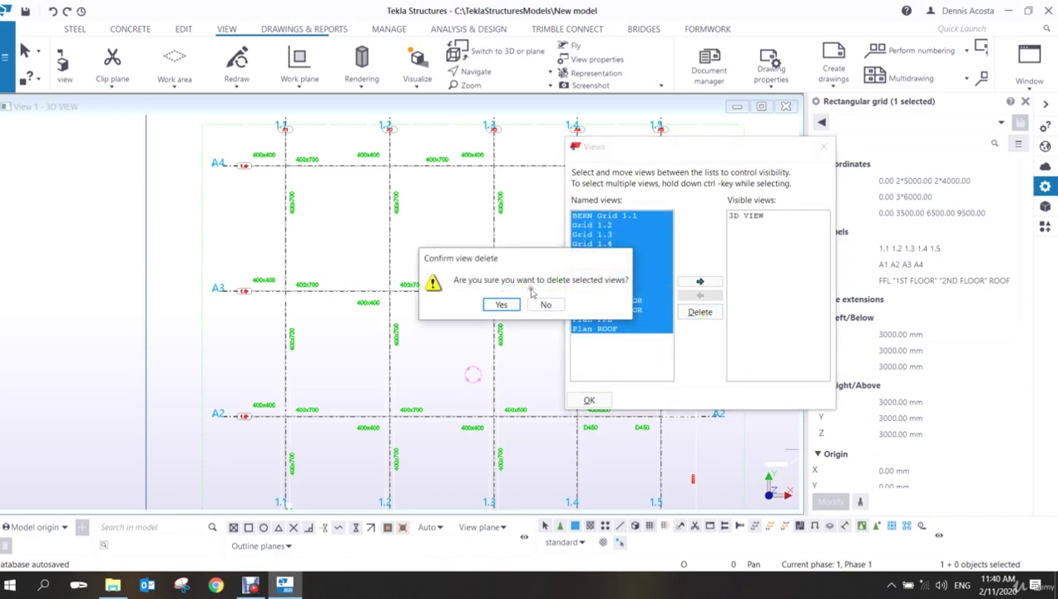
click(503, 304)
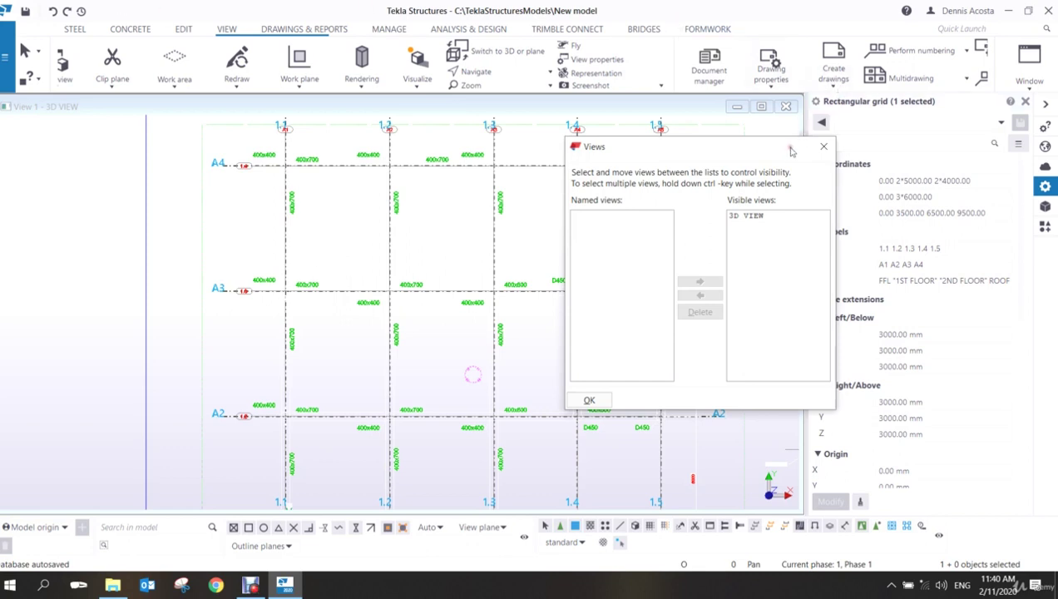
click(823, 146)
Add a grid line midway between A2 and A3 with the selected grid's midpoint handle.
middle_drag(527, 279, 407, 343)
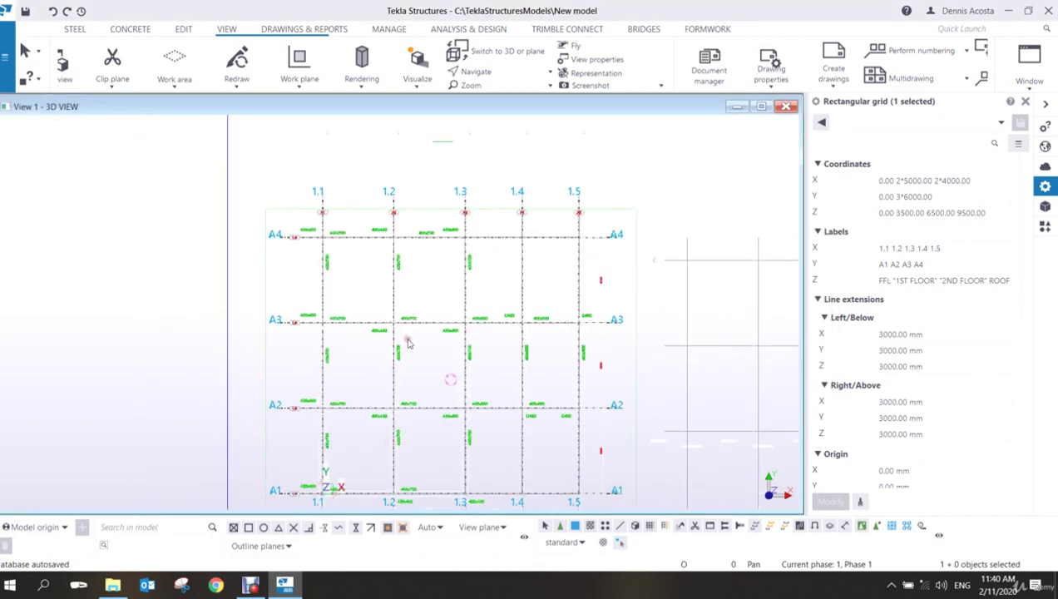
scroll(286, 359, up, 4)
middle_drag(290, 337, 250, 245)
click(242, 208)
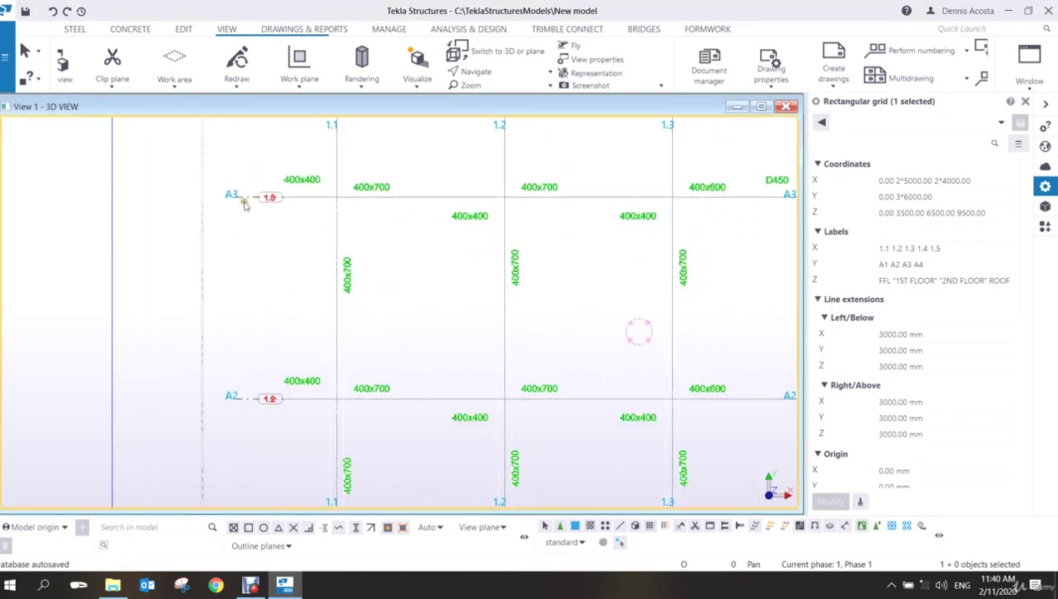
click(244, 199)
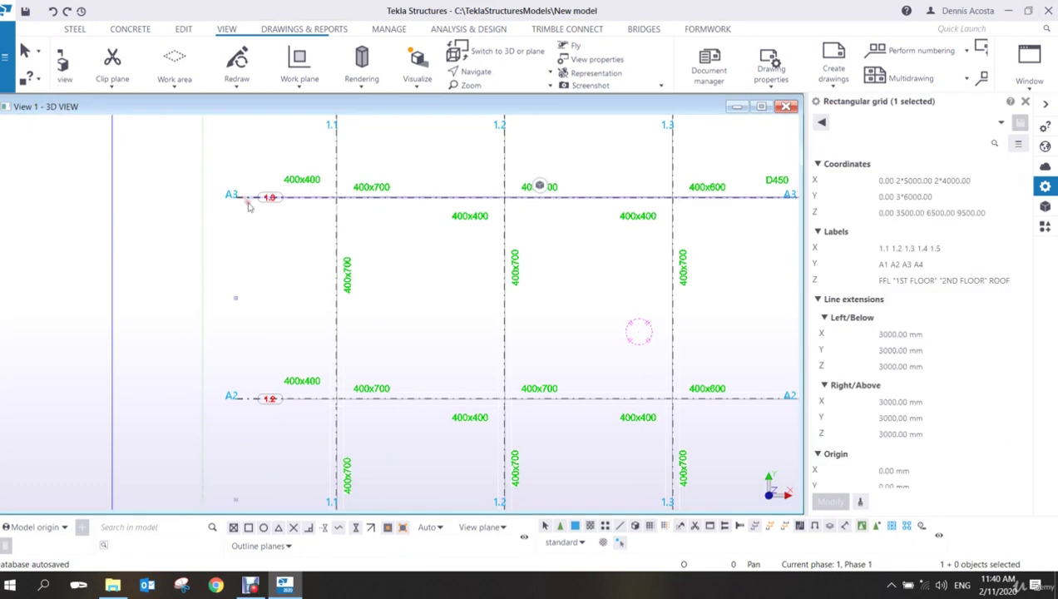
click(238, 301)
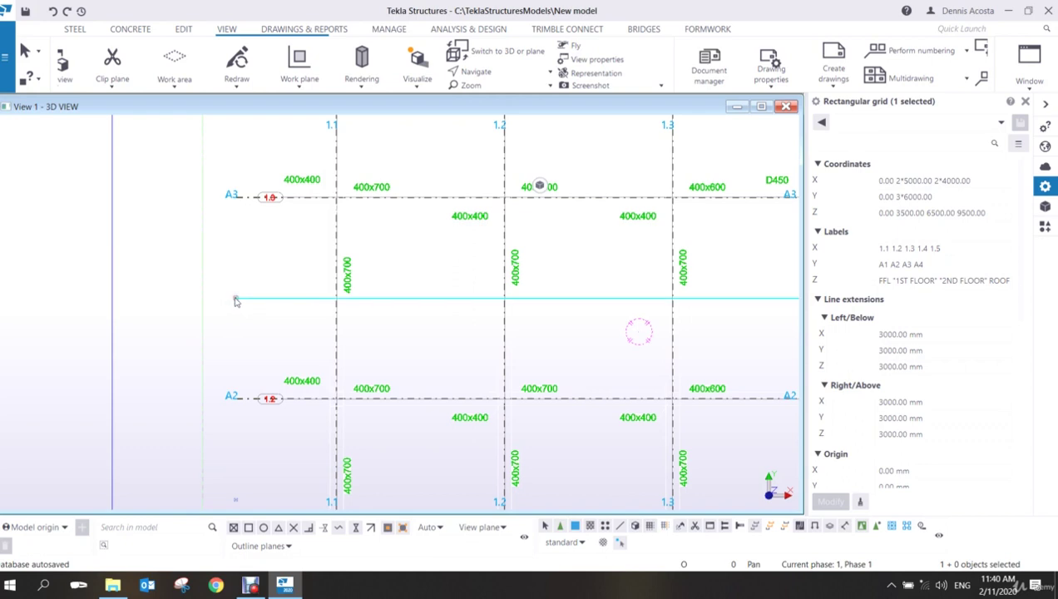
click(236, 300)
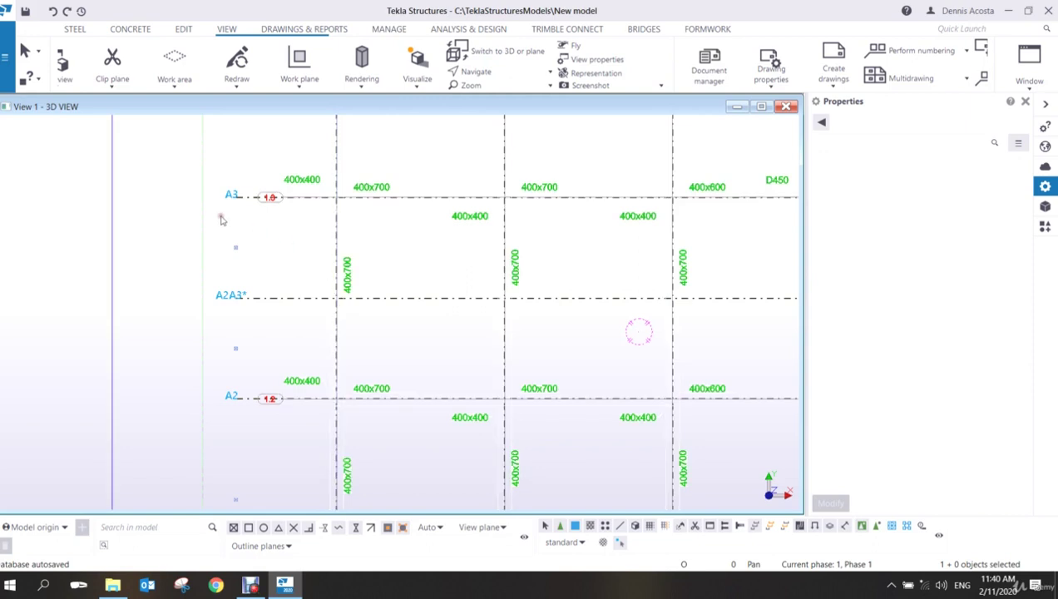
Add six more grid lines between A2 and A3, halving the remaining spacings with the midpoint handles.
click(235, 246)
click(235, 223)
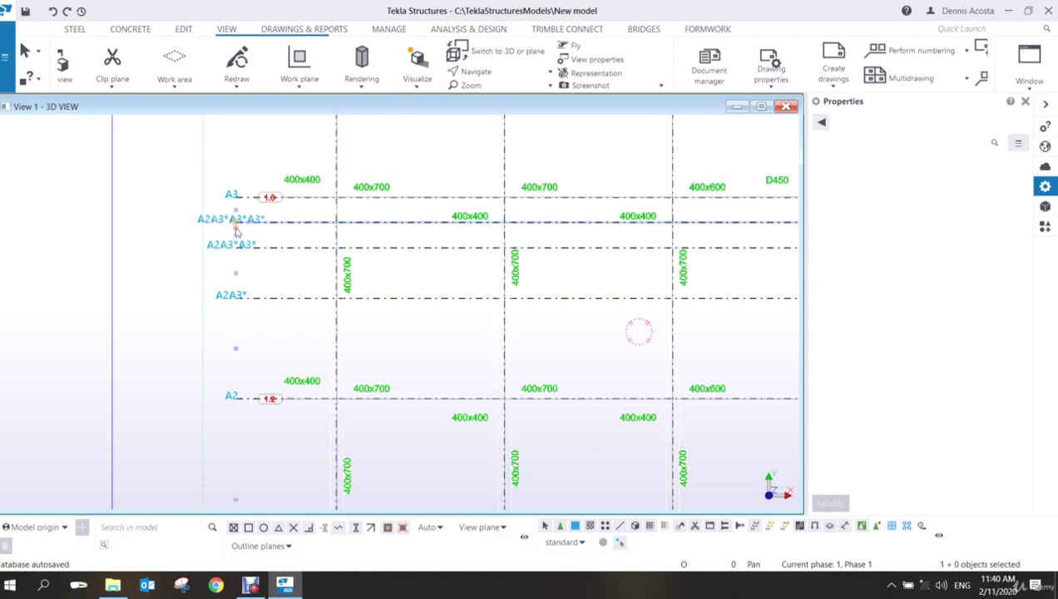
click(235, 273)
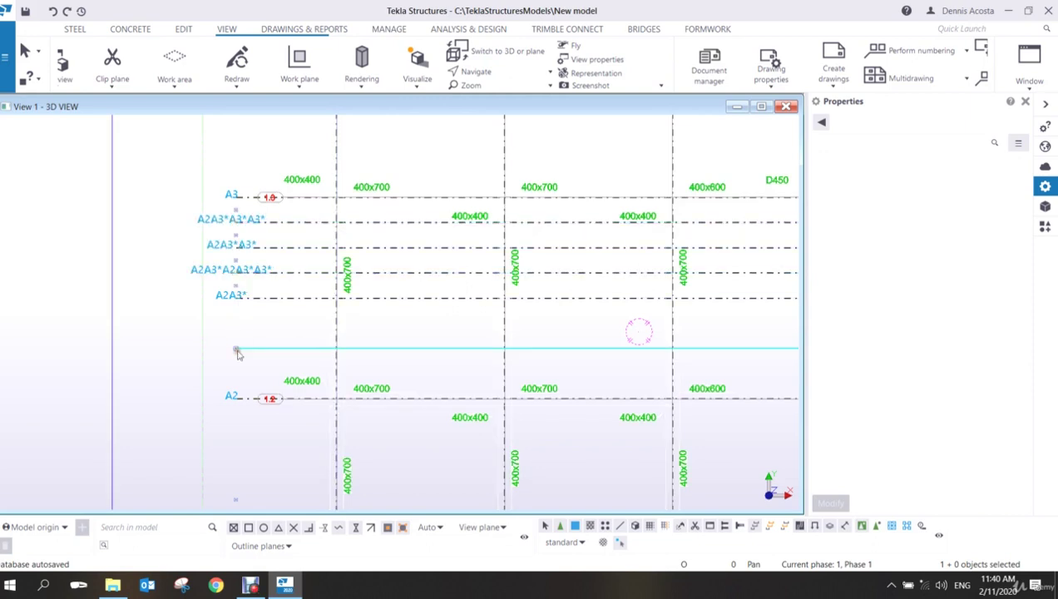
click(236, 348)
click(235, 323)
click(238, 372)
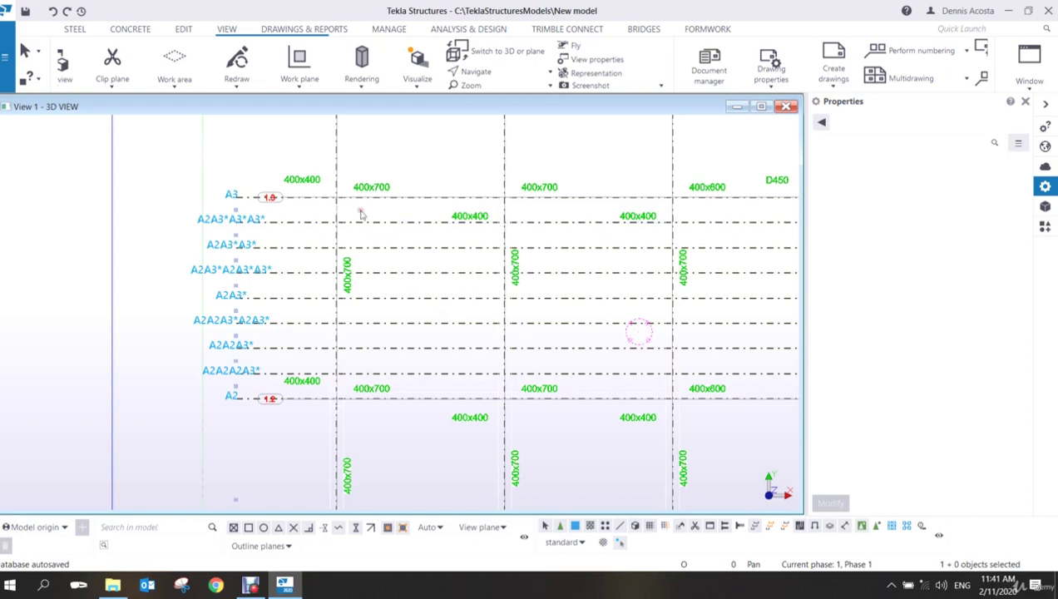
Try adding a grid line between A2 and A3 and moving it to 4500 mm above A2, then undo the addition.
scroll(249, 251, up, 2)
click(288, 284)
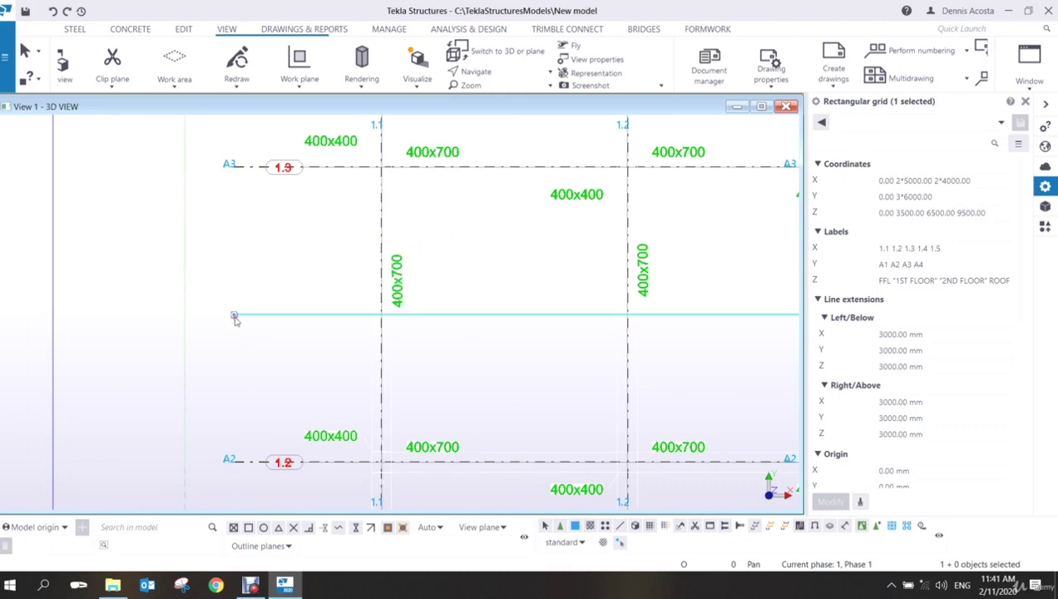
drag(314, 317, 316, 239)
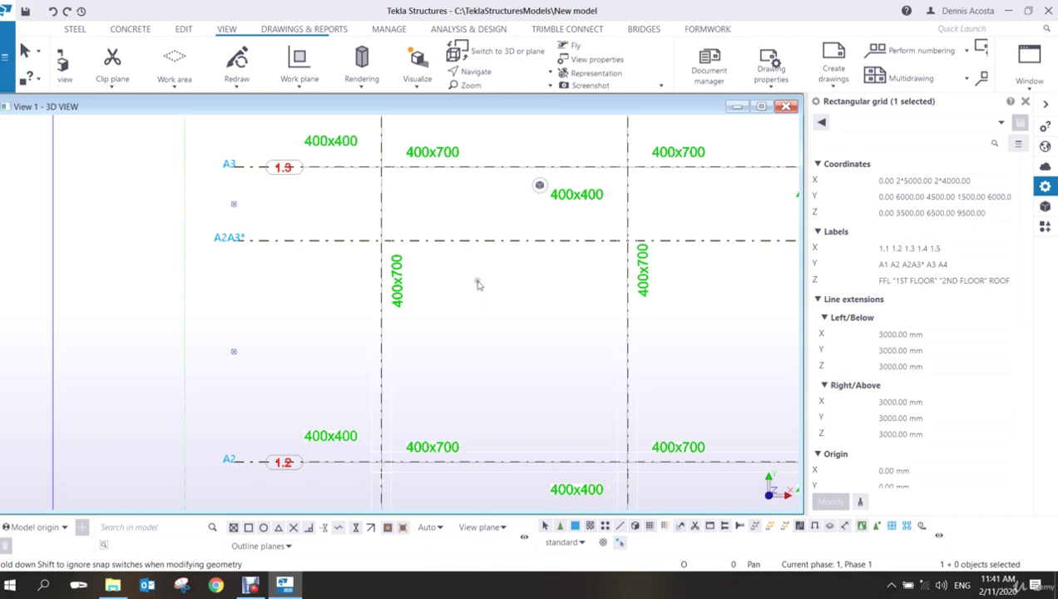
scroll(435, 326, down, 2)
scroll(436, 326, down, 5)
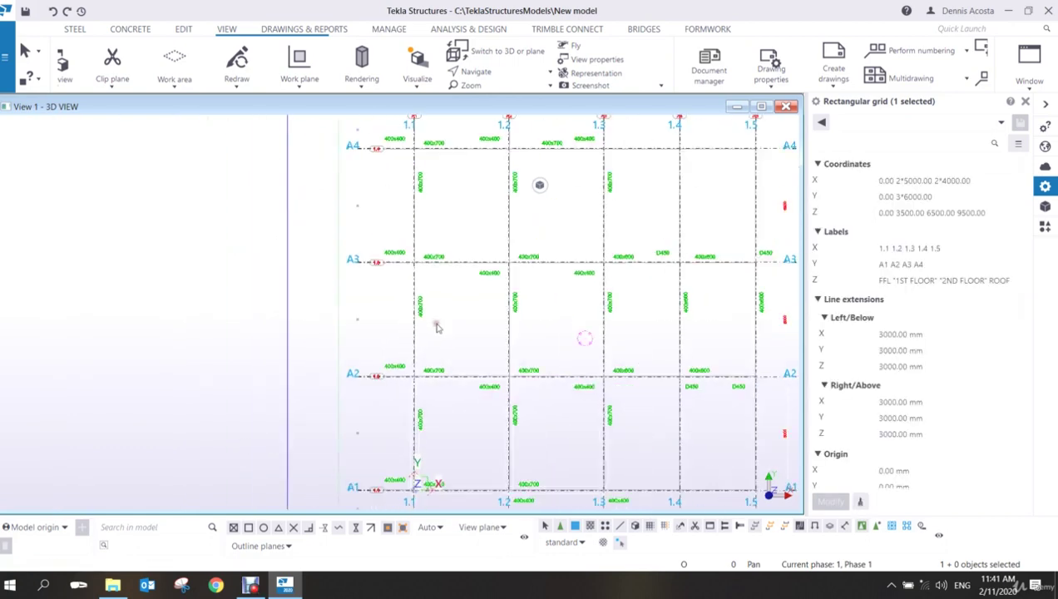
Examine the reference sheet's floor plans around the model grid, including the 1ST FLOOR plan's dimensions, title and scale.
scroll(529, 314, up, 2)
middle_drag(530, 314, 448, 285)
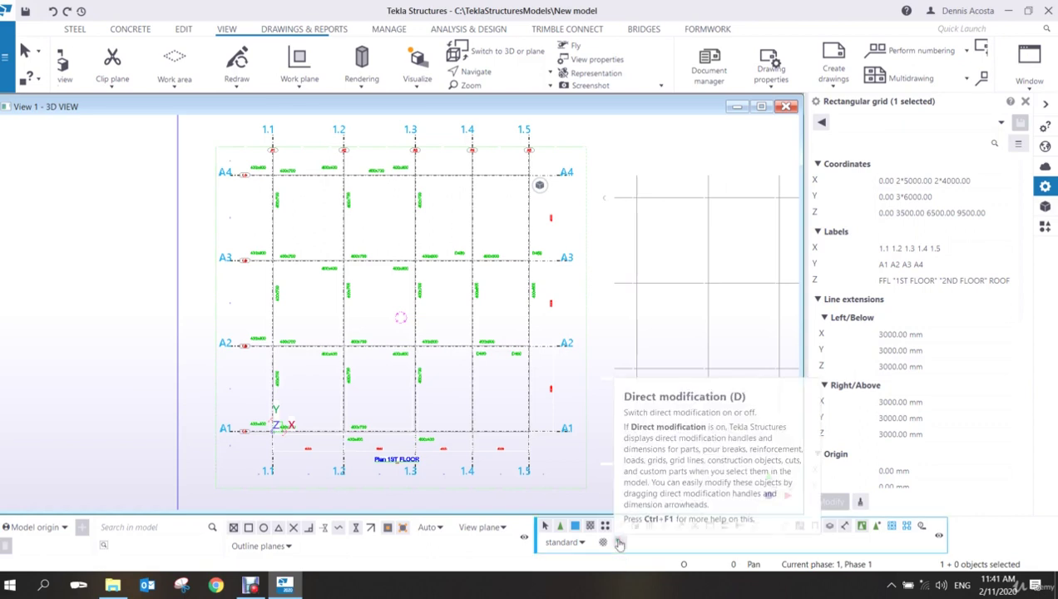
click(583, 324)
middle_drag(503, 309, 539, 332)
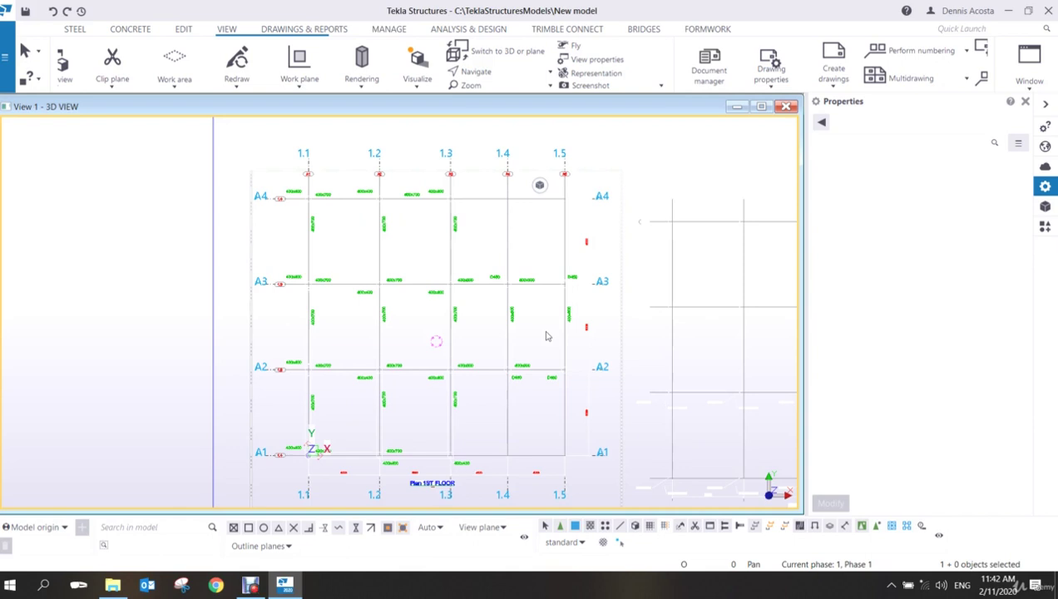
scroll(510, 322, down, 3)
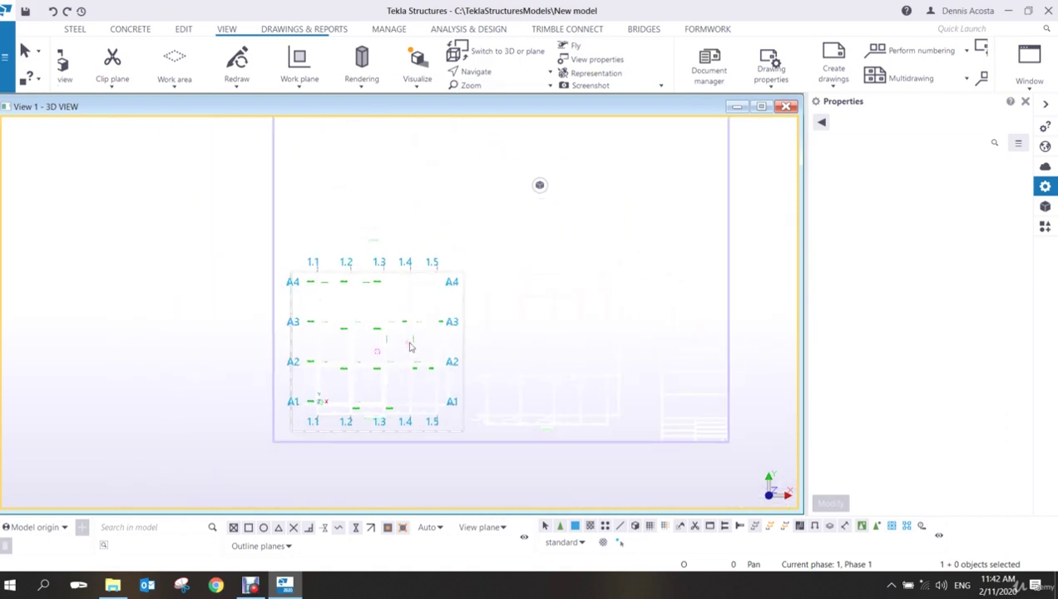
scroll(408, 349, up, 3)
scroll(405, 349, down, 4)
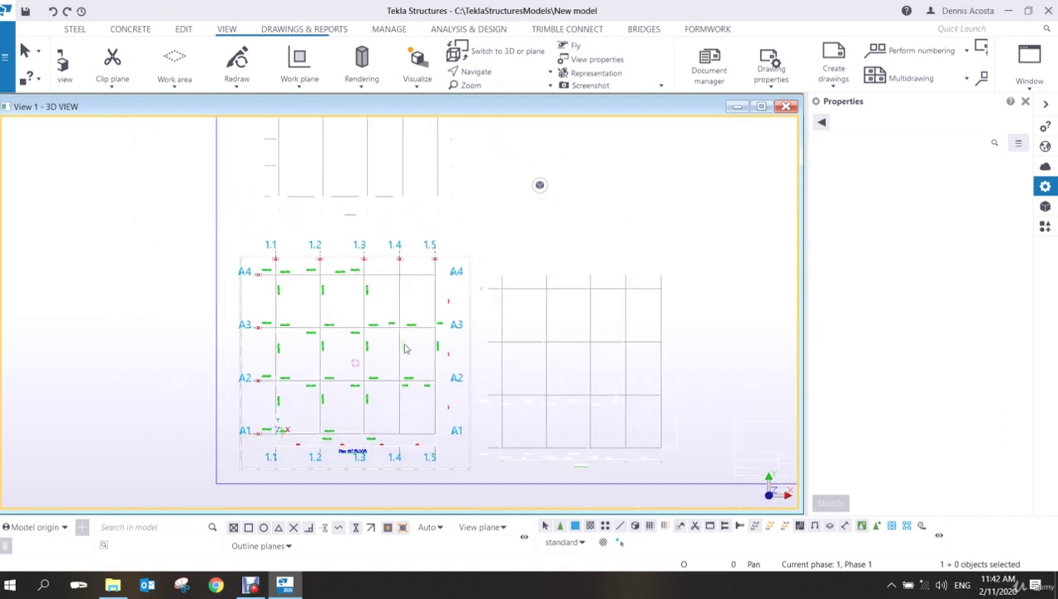
scroll(537, 408, up, 2)
scroll(537, 408, up, 10)
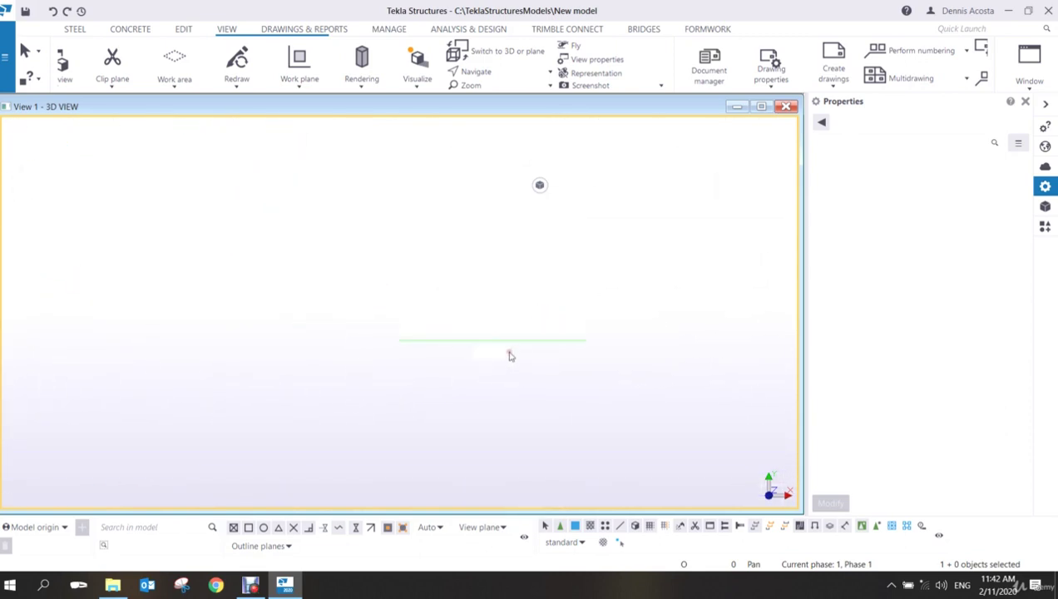
scroll(513, 352, down, 8)
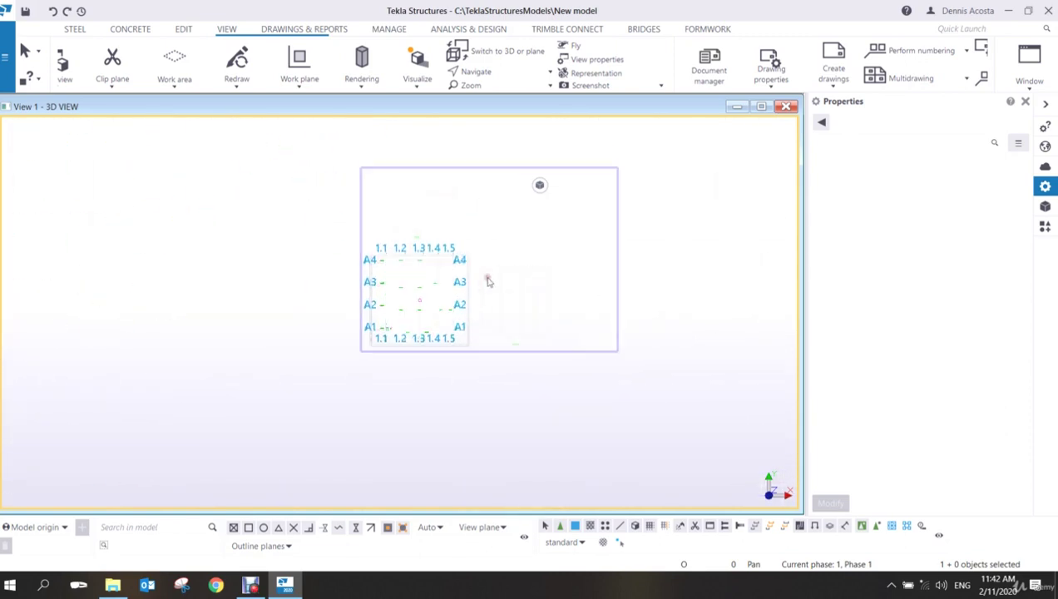
scroll(418, 291, up, 6)
scroll(400, 433, up, 8)
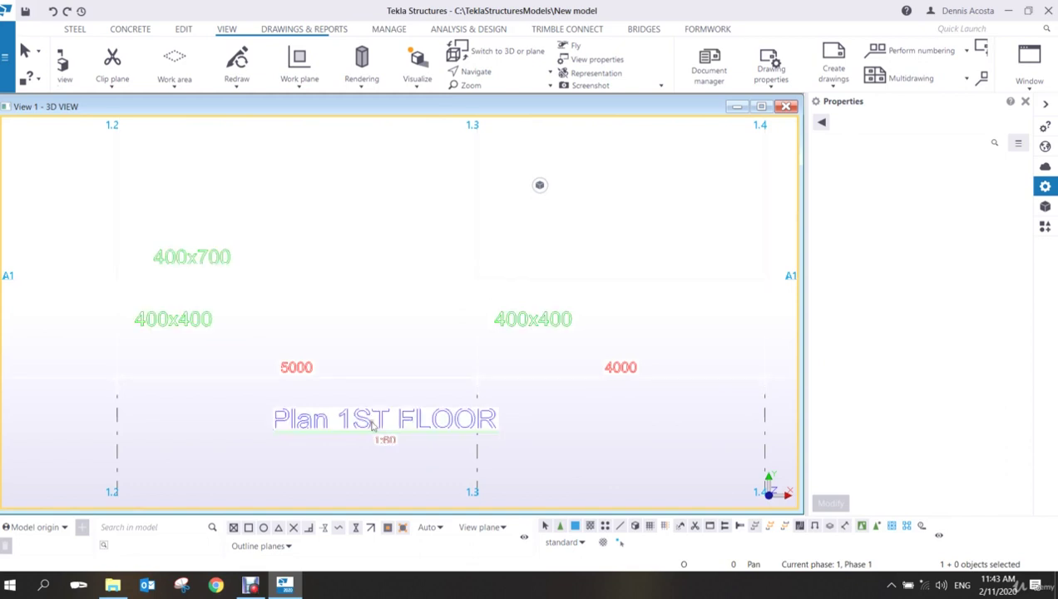
scroll(359, 432, down, 8)
Move the reference PDF so the FFL plan's 1.1/A1 grid intersection lands on the model's 1.1/A1 intersection.
middle_drag(622, 401, 553, 318)
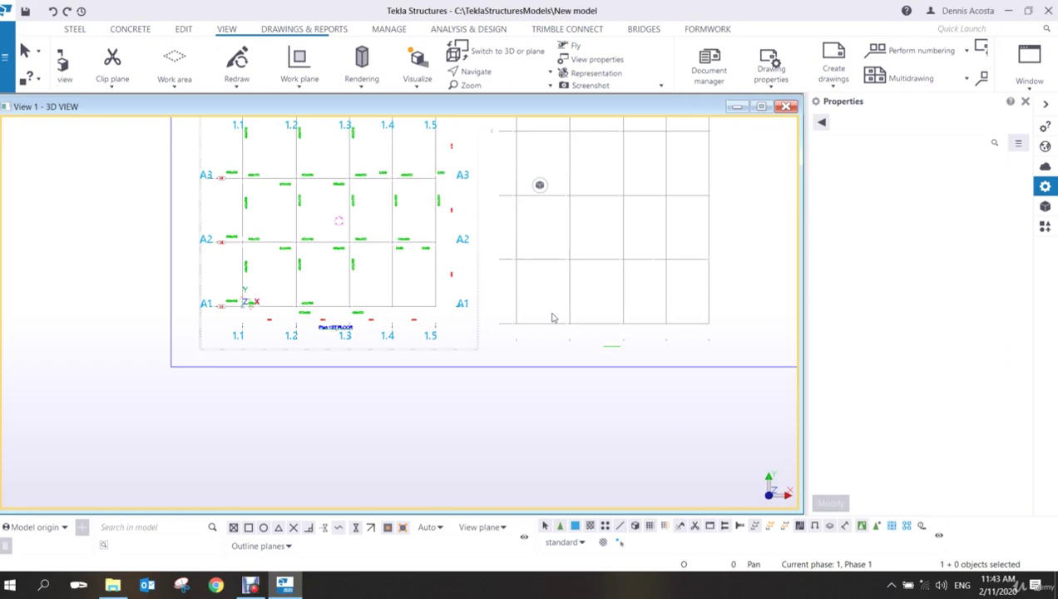
scroll(552, 318, down, 3)
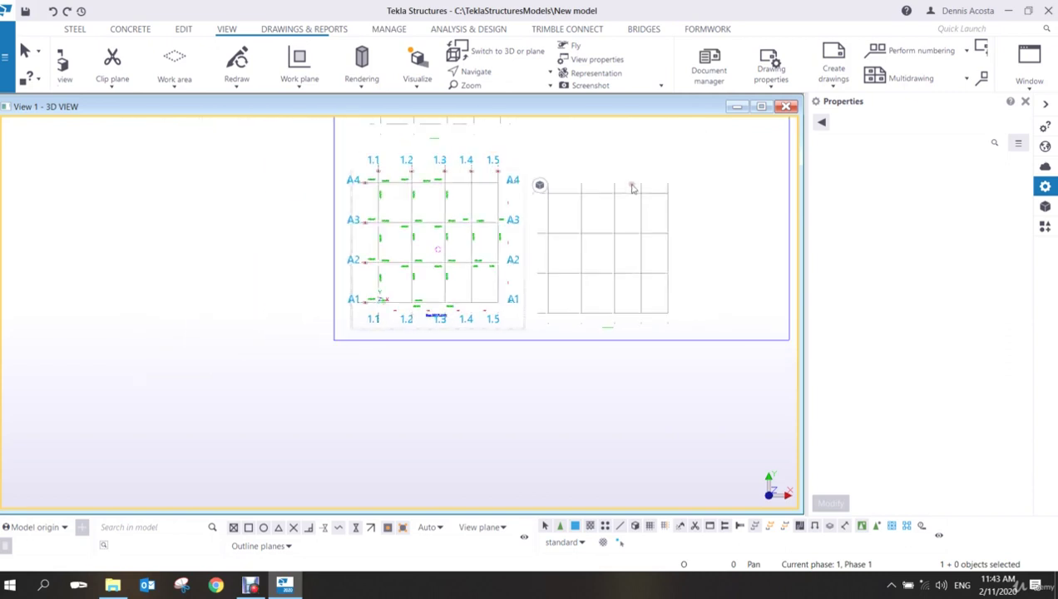
scroll(617, 262, up, 5)
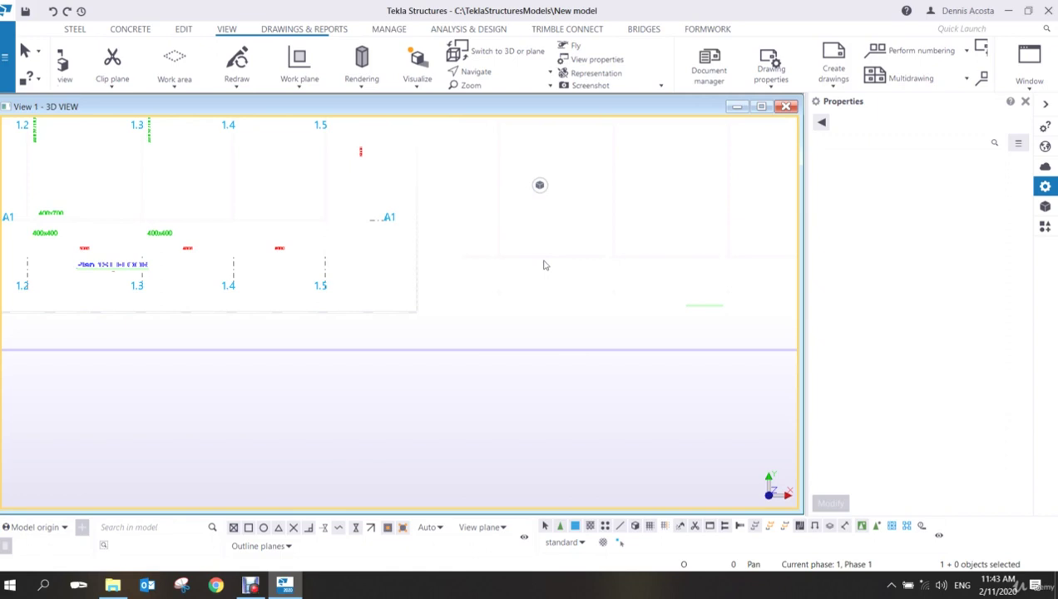
scroll(545, 265, up, 5)
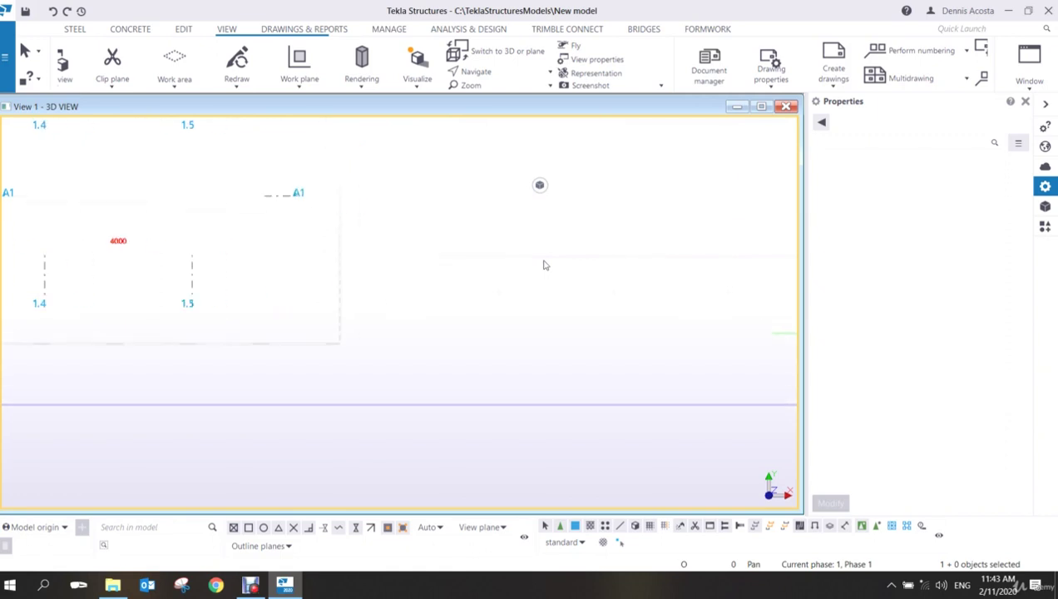
right_click(471, 250)
click(499, 331)
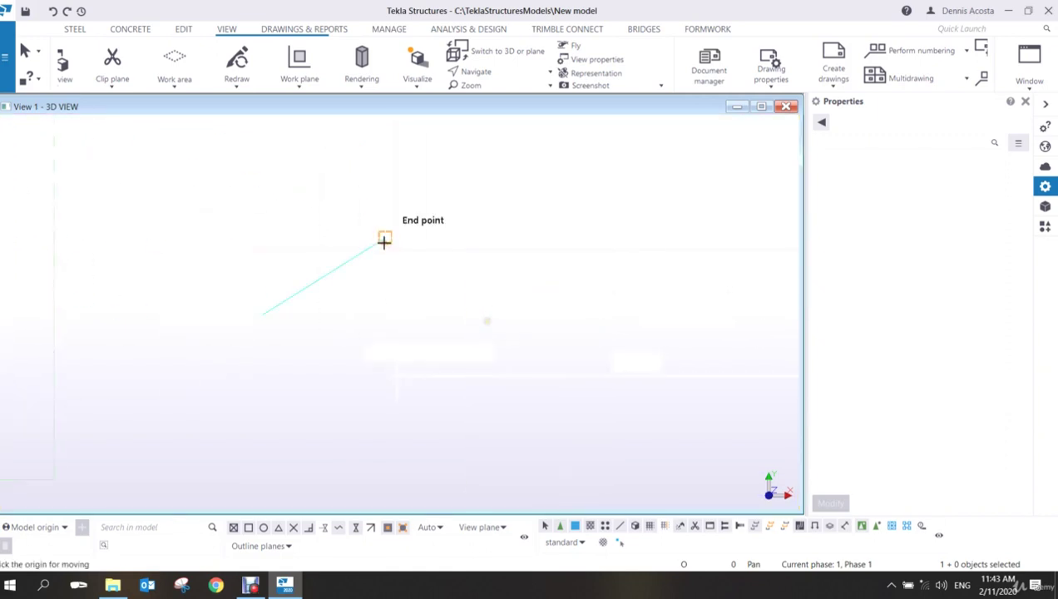
click(397, 249)
scroll(493, 272, down, 5)
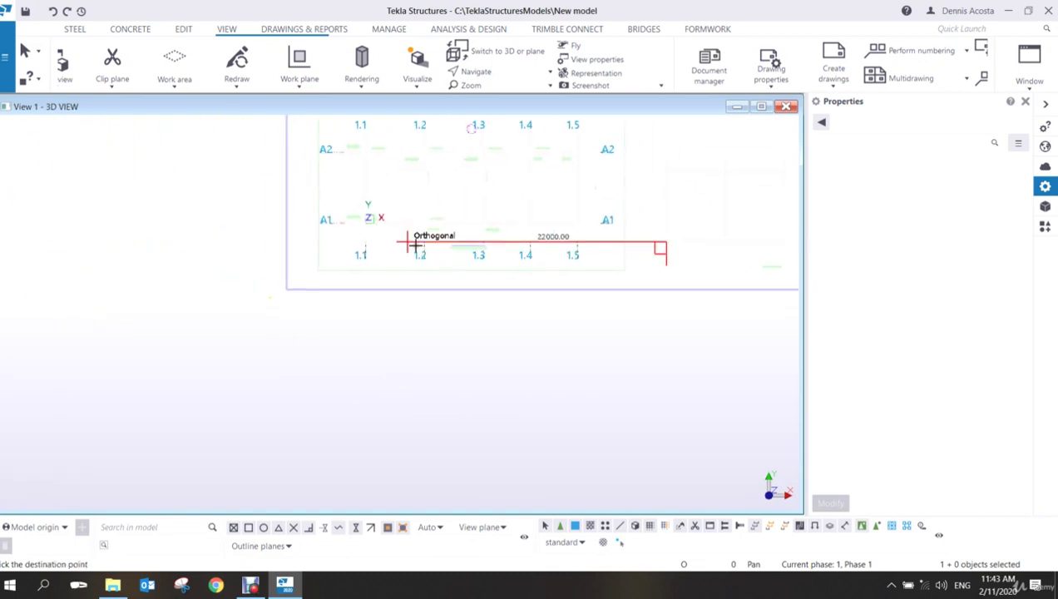
scroll(340, 215, up, 6)
click(317, 190)
scroll(397, 265, down, 8)
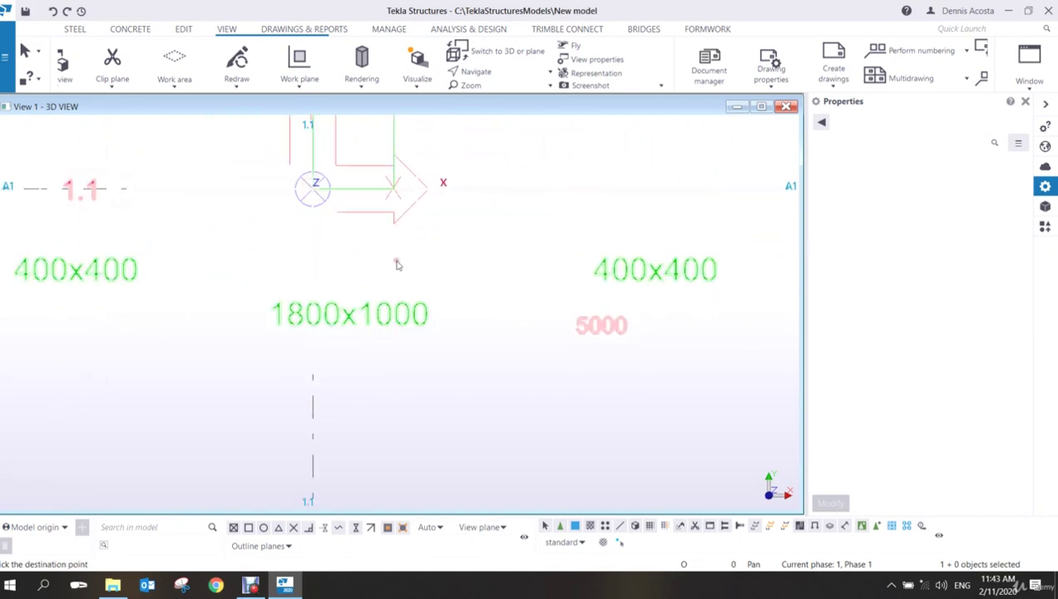
scroll(439, 261, down, 3)
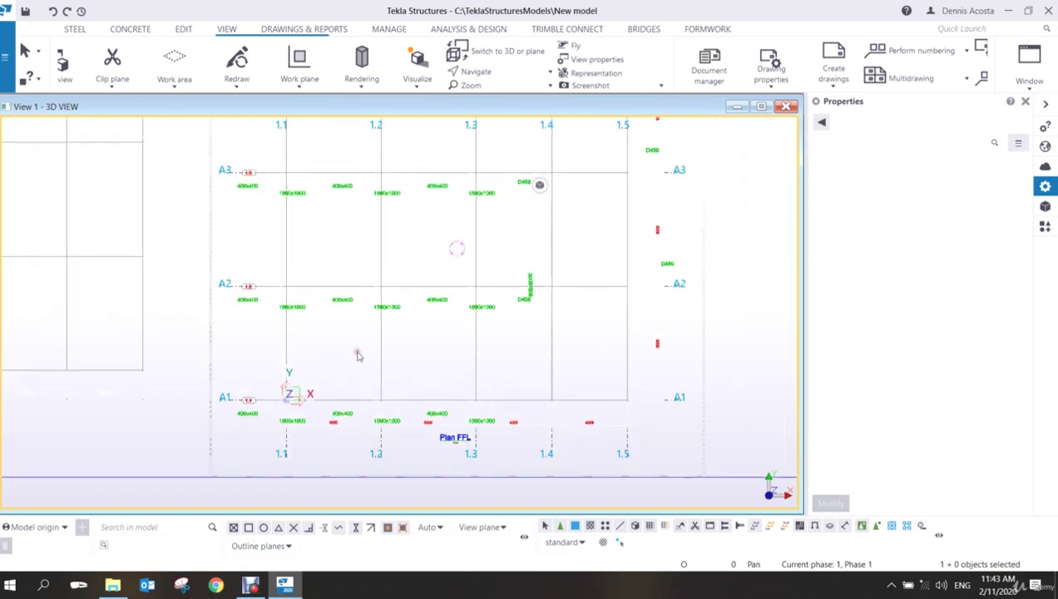
Create all plan and elevation views along the rectangular grid's lines with the standard view settings.
scroll(545, 367, down, 4)
scroll(545, 366, up, 2)
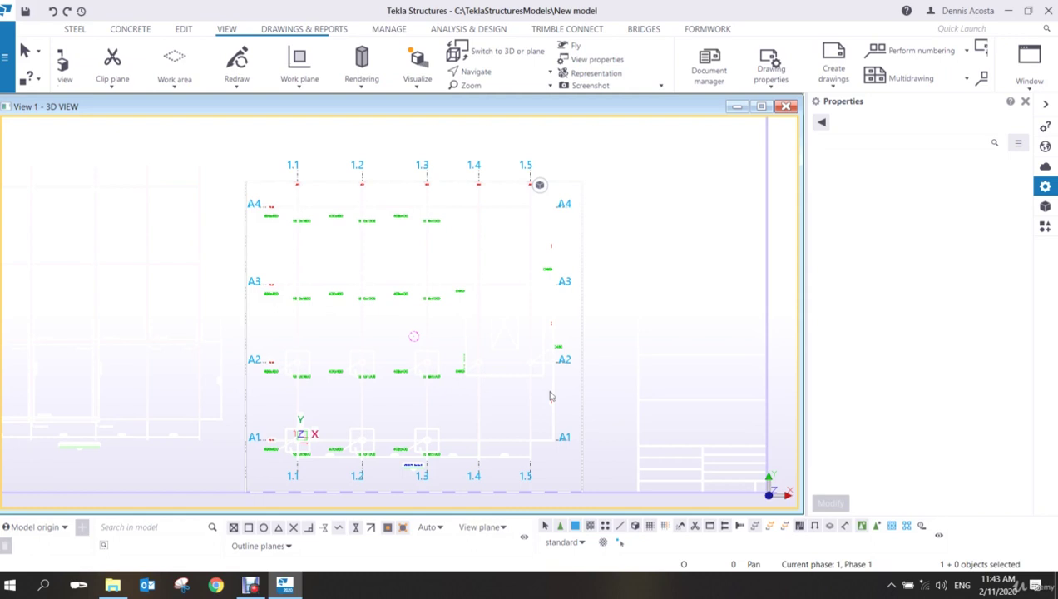
scroll(549, 396, down, 3)
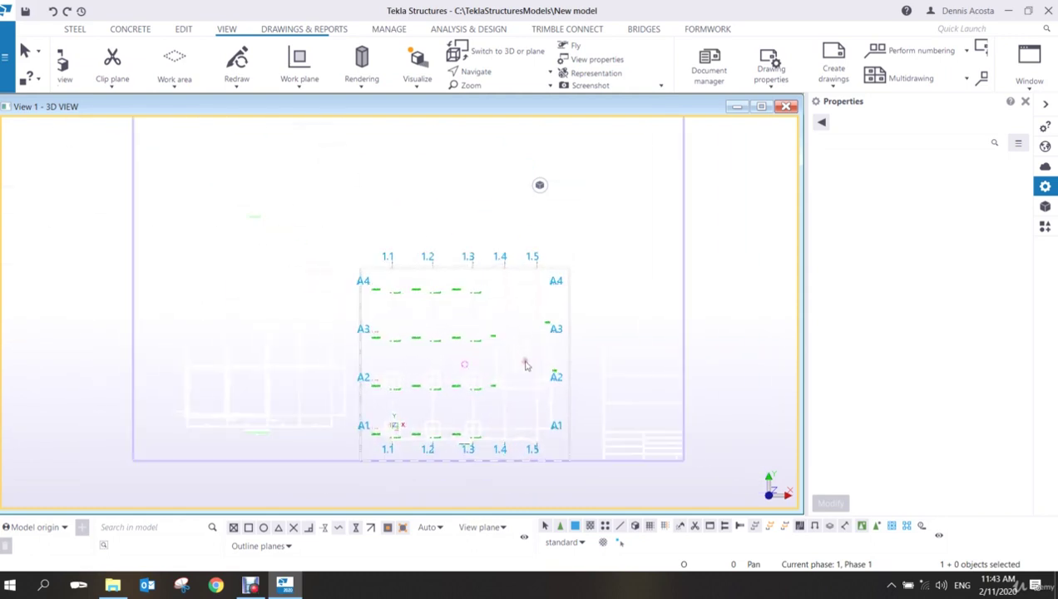
scroll(529, 306, up, 3)
click(554, 224)
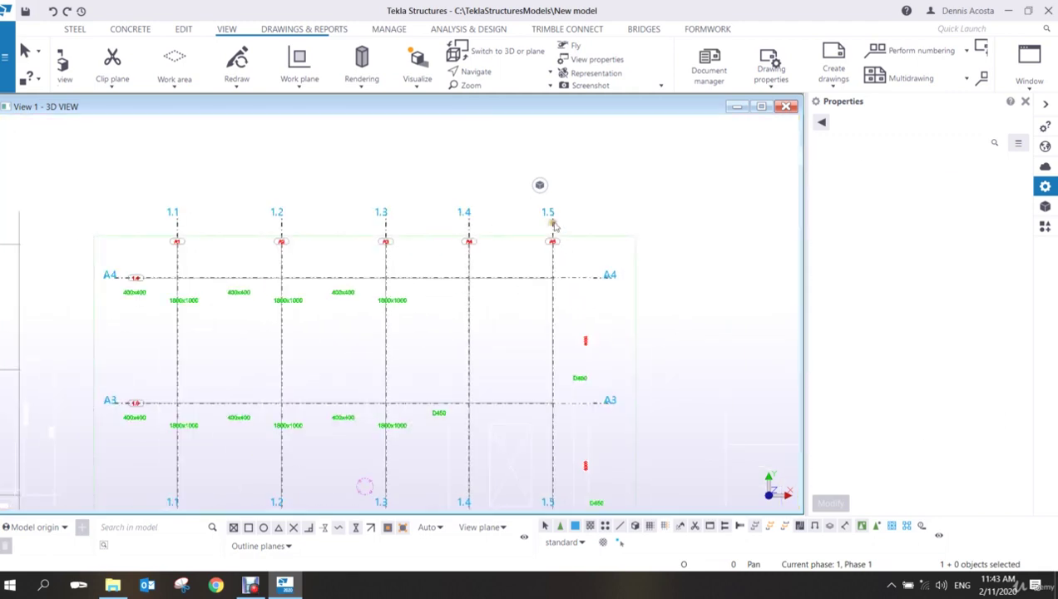
right_click(554, 225)
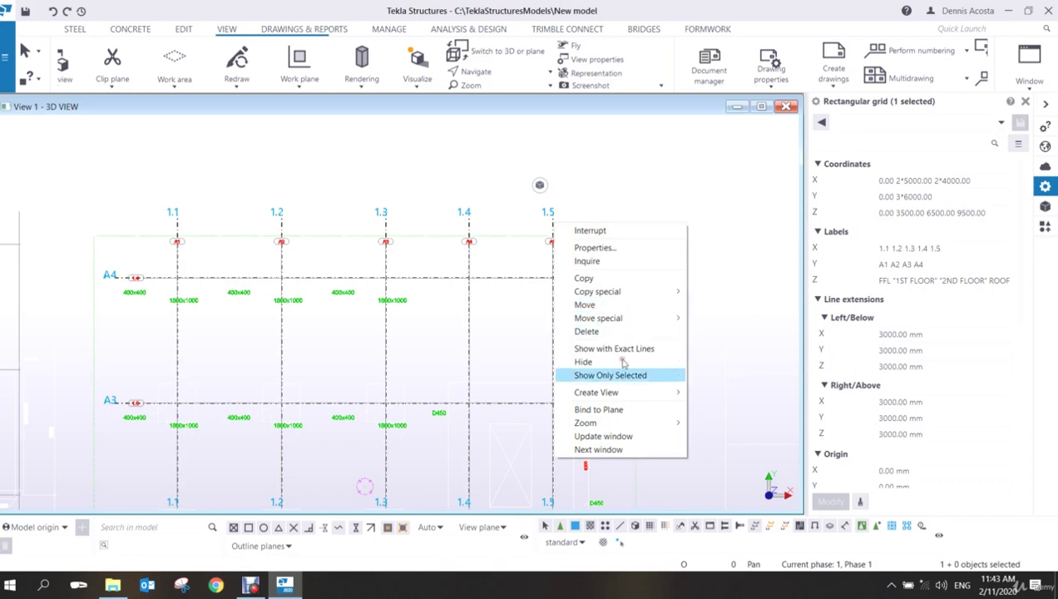
mouse_move(633, 402)
click(709, 407)
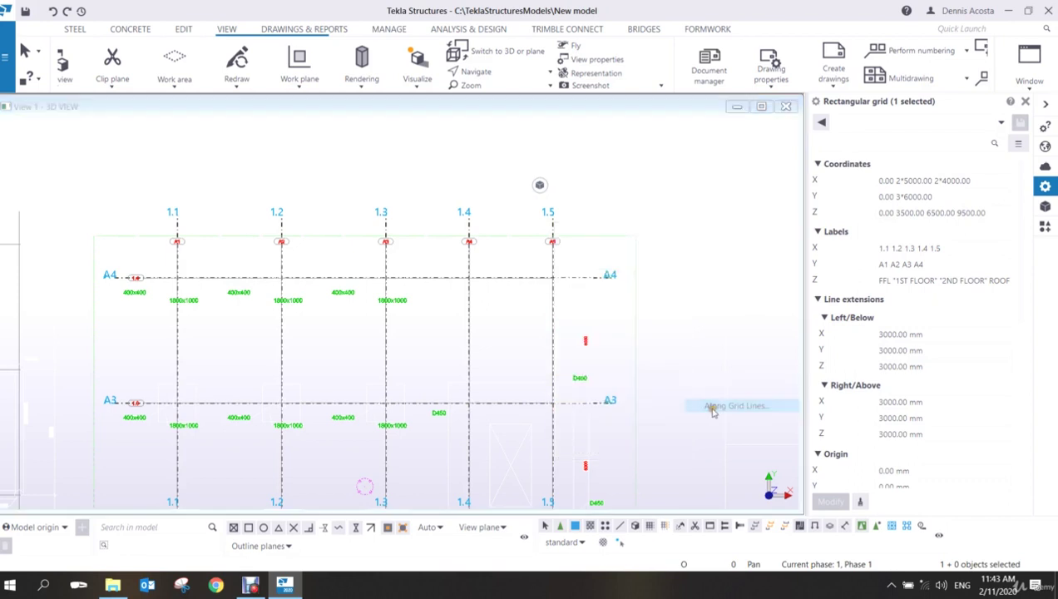
click(304, 380)
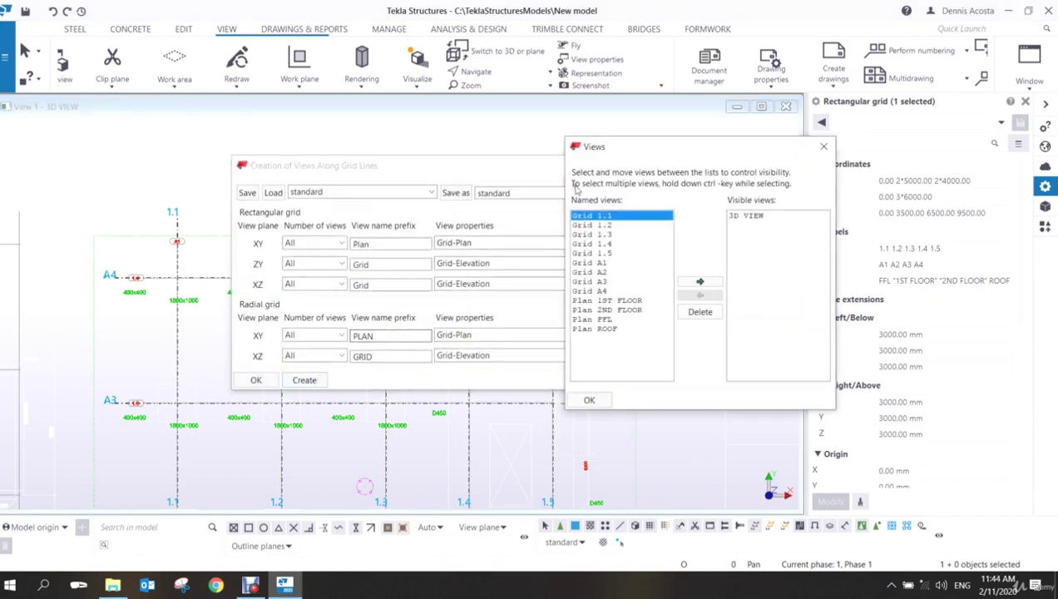
Close the grid view creation settings, make Plan 1ST FLOOR a visible view, and close the view list.
drag(523, 164, 452, 166)
click(548, 168)
scroll(470, 276, down, 2)
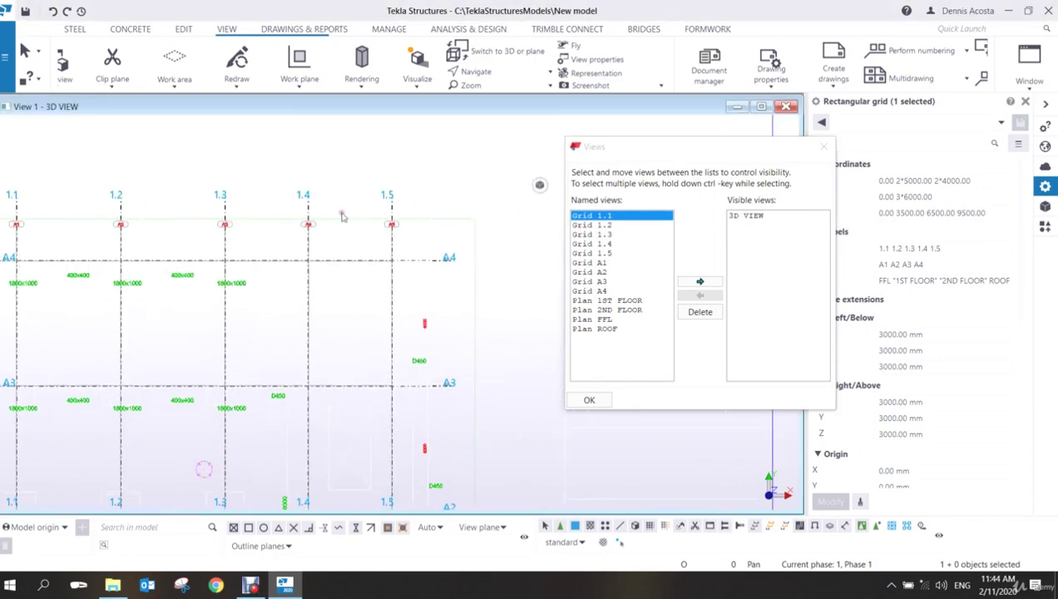
scroll(471, 277, down, 1)
click(622, 300)
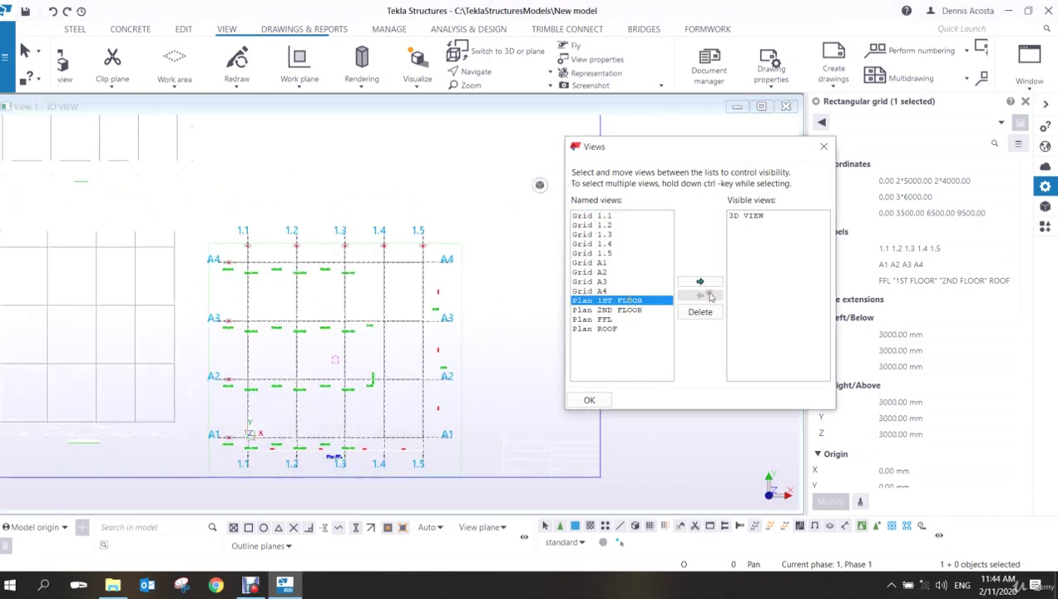
click(701, 282)
click(824, 146)
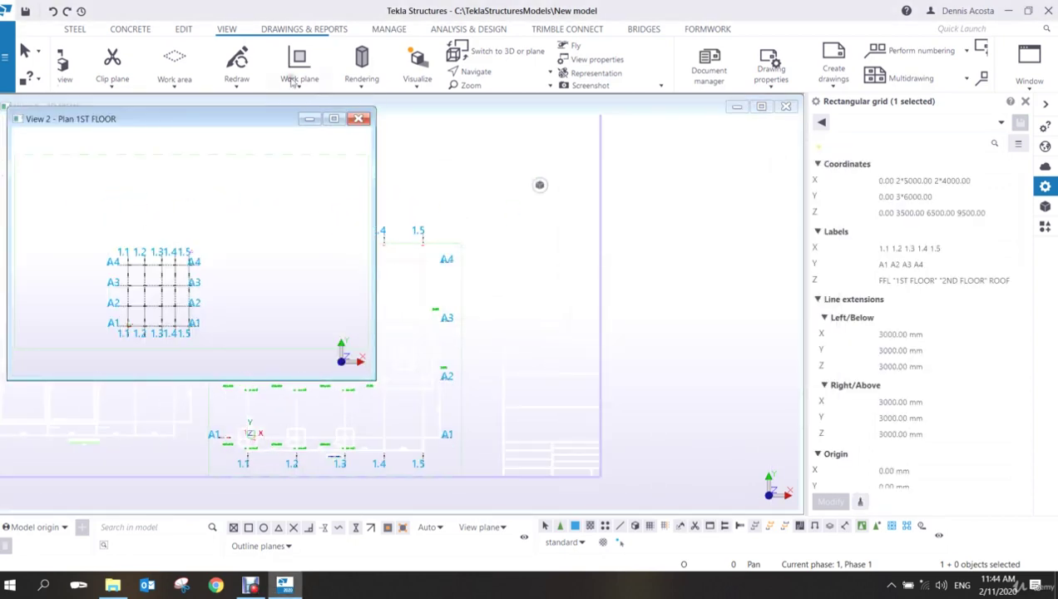
Tile the Plan 1ST FLOOR view side by side with the 3D view, with the grid in sight in both.
drag(235, 125, 658, 164)
middle_drag(584, 329, 665, 292)
scroll(665, 291, up, 3)
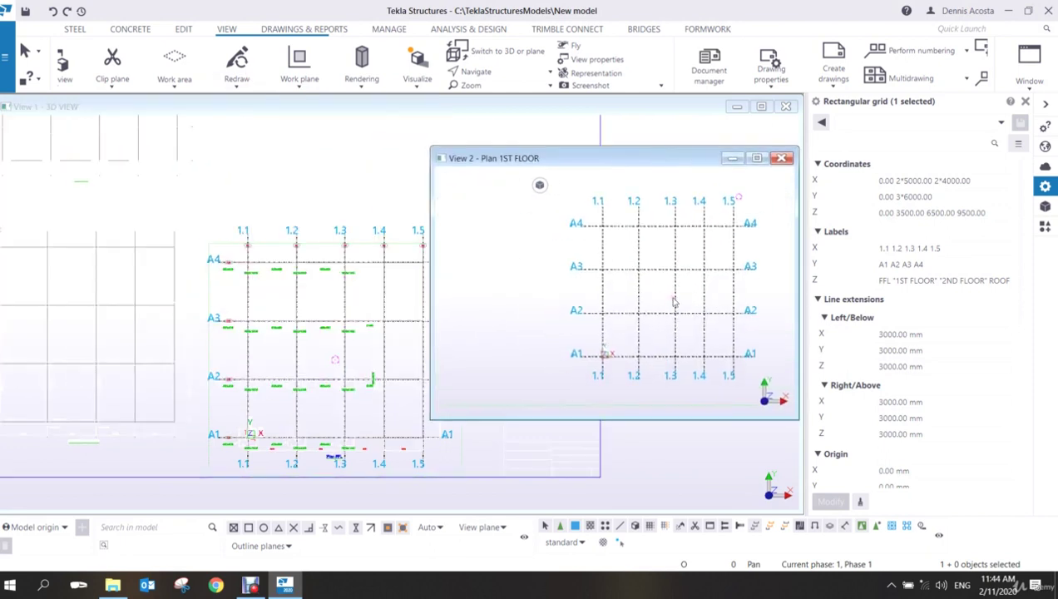
key(ctrl+t)
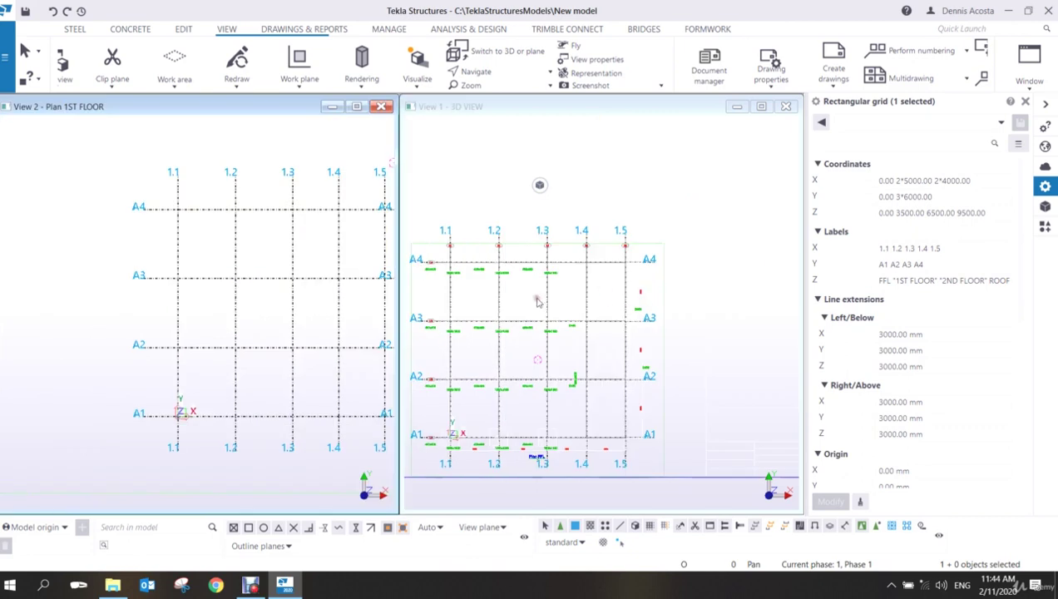
middle_drag(342, 308, 201, 317)
scroll(245, 309, down, 2)
scroll(551, 359, down, 3)
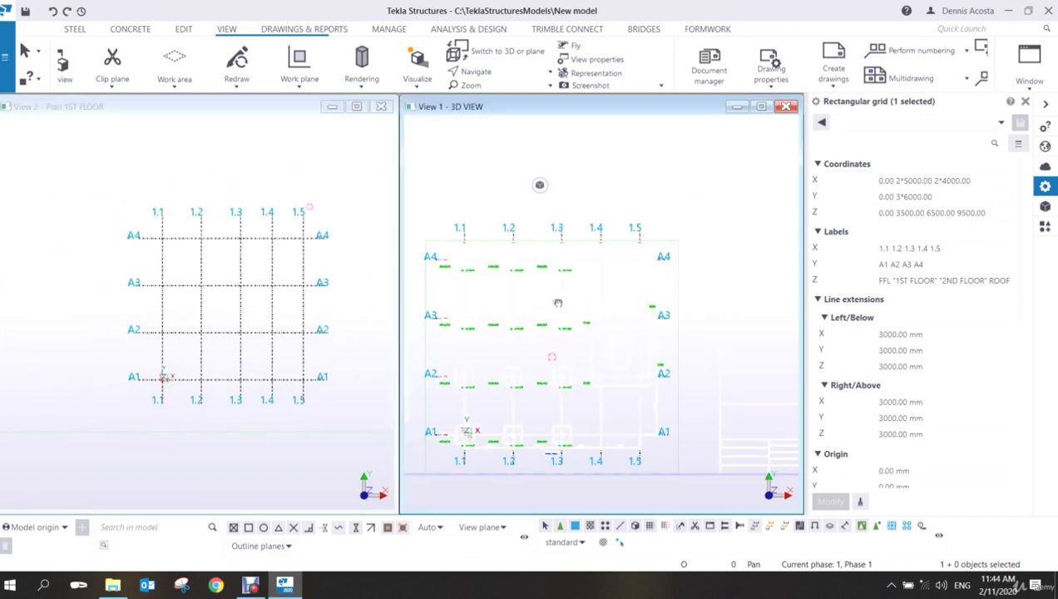
middle_drag(625, 283, 732, 282)
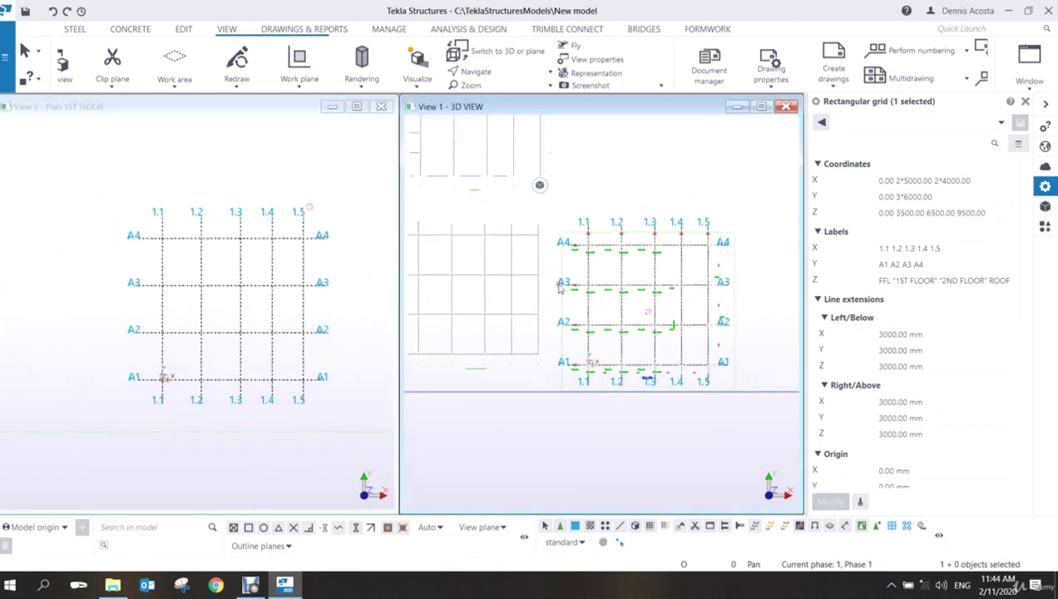
click(570, 241)
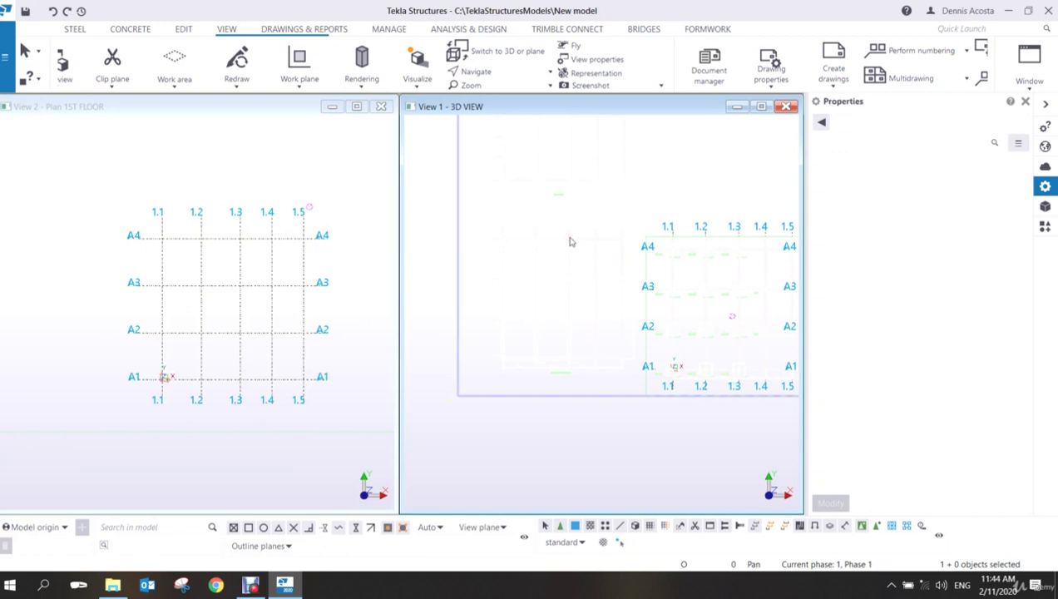
right_click(570, 241)
mouse_move(614, 306)
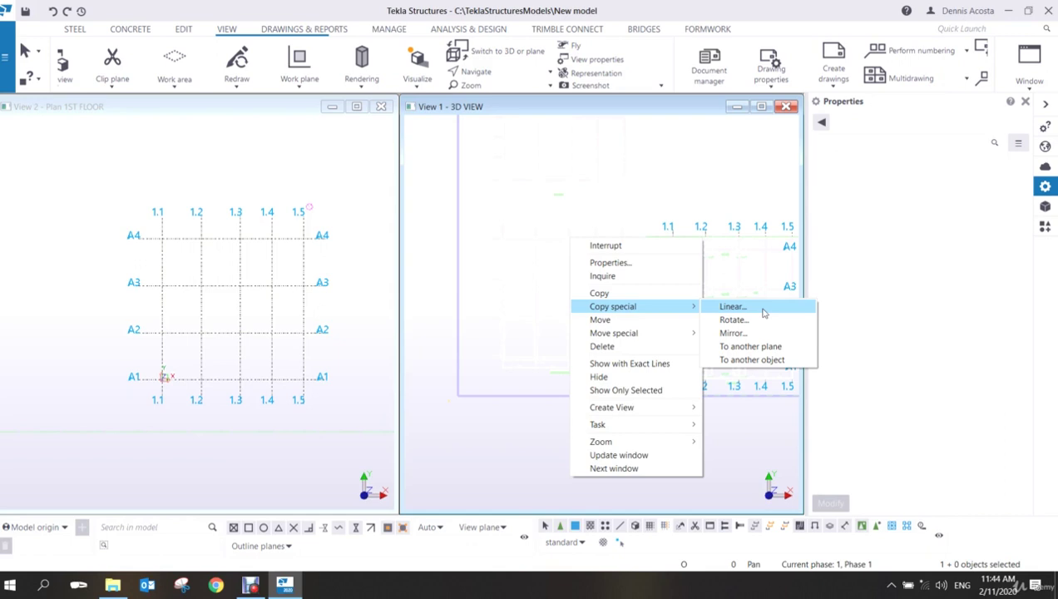
click(1035, 86)
click(1030, 81)
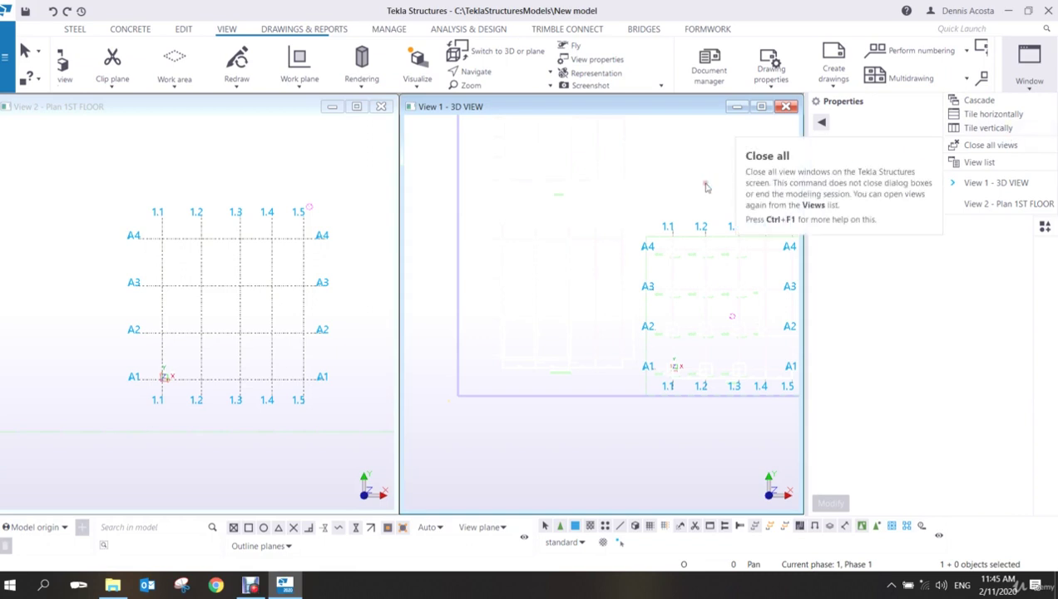
Copy the reference PDF linearly in the 3D view, making one copy with a dZ of 3500.
click(558, 243)
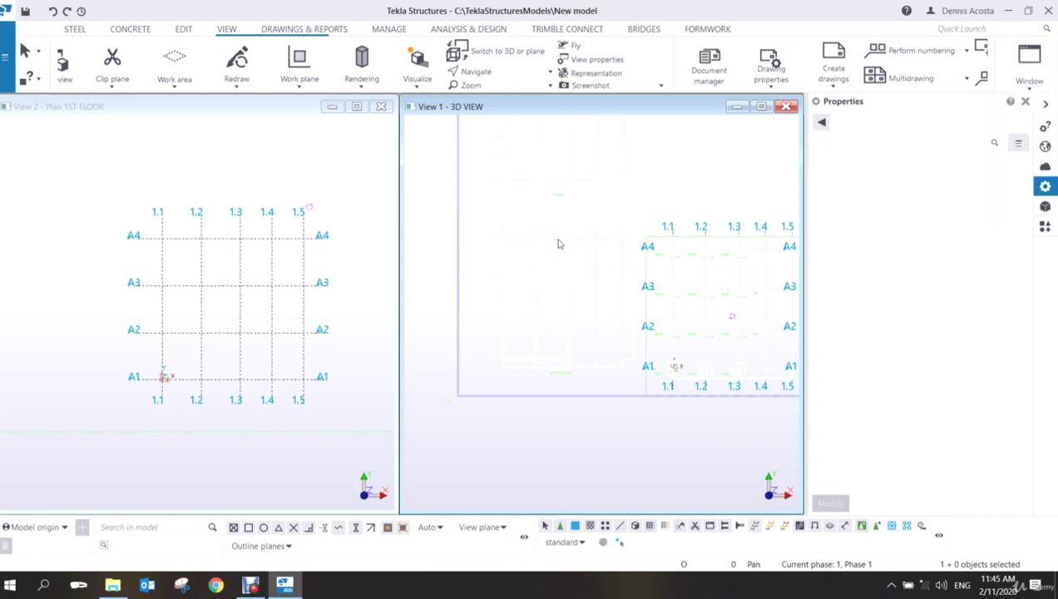
right_click(568, 241)
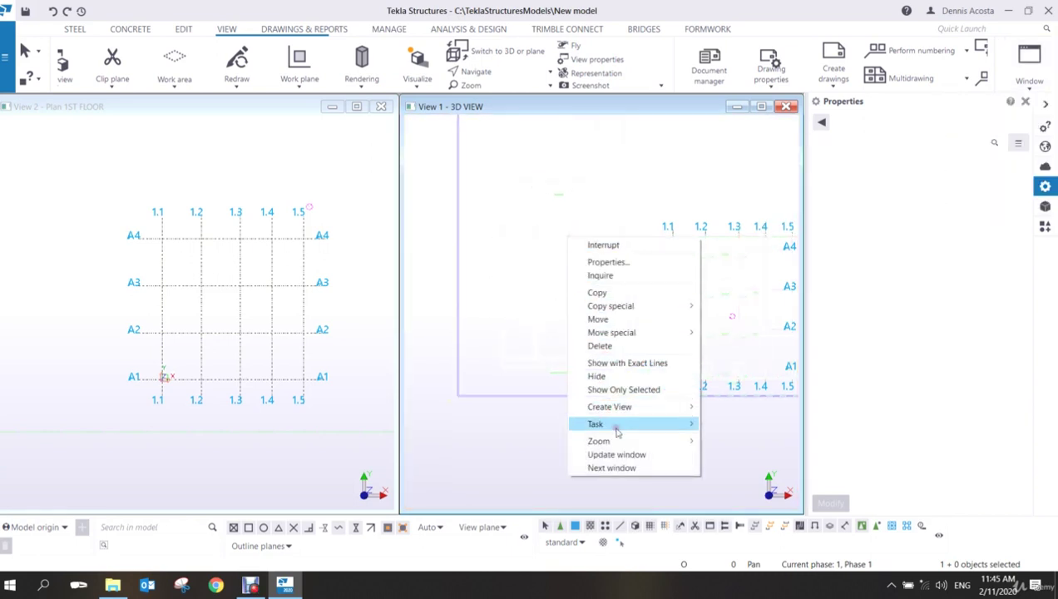
mouse_move(633, 307)
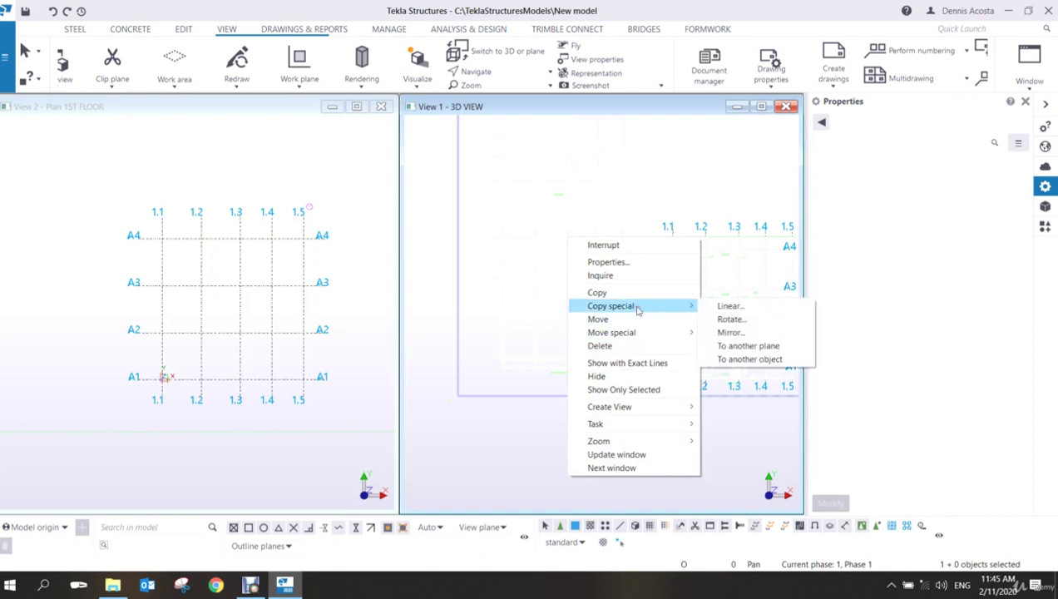
click(724, 308)
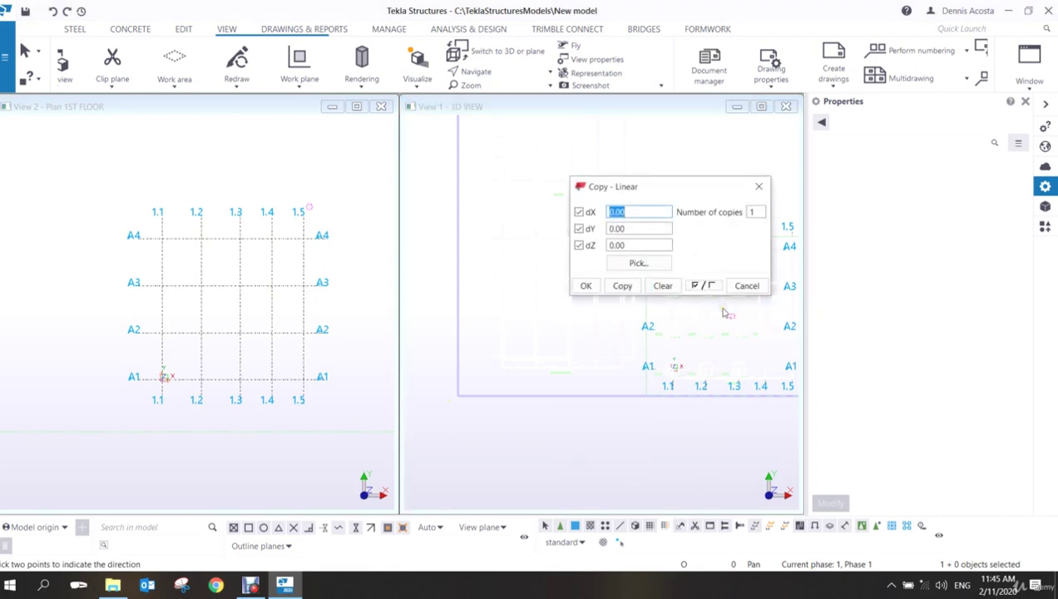
double_click(638, 244)
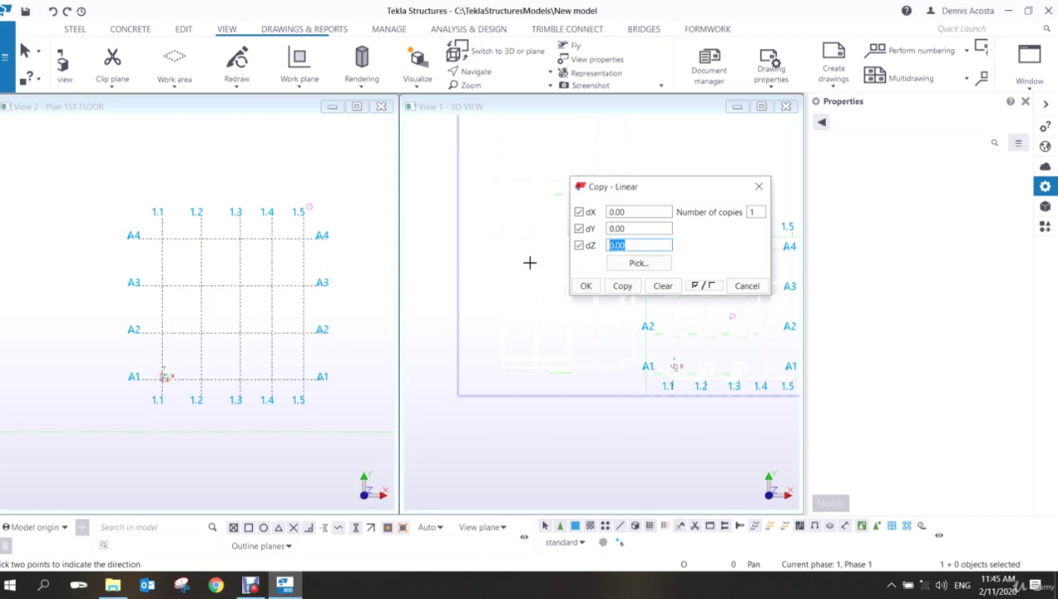
text(3500)
click(585, 285)
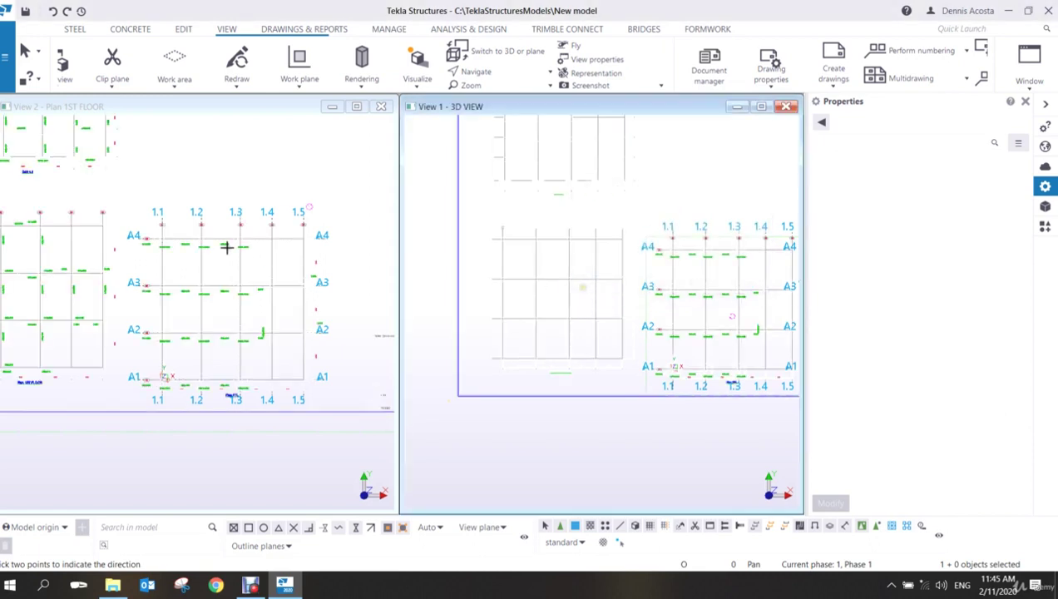
Move the copied PDF so its adjacent floor plan's 1.1/A1 intersection lands on the model grid's 1.1/A1, and close the Plan 1ST FLOOR view.
scroll(151, 335, up, 2)
scroll(150, 336, up, 3)
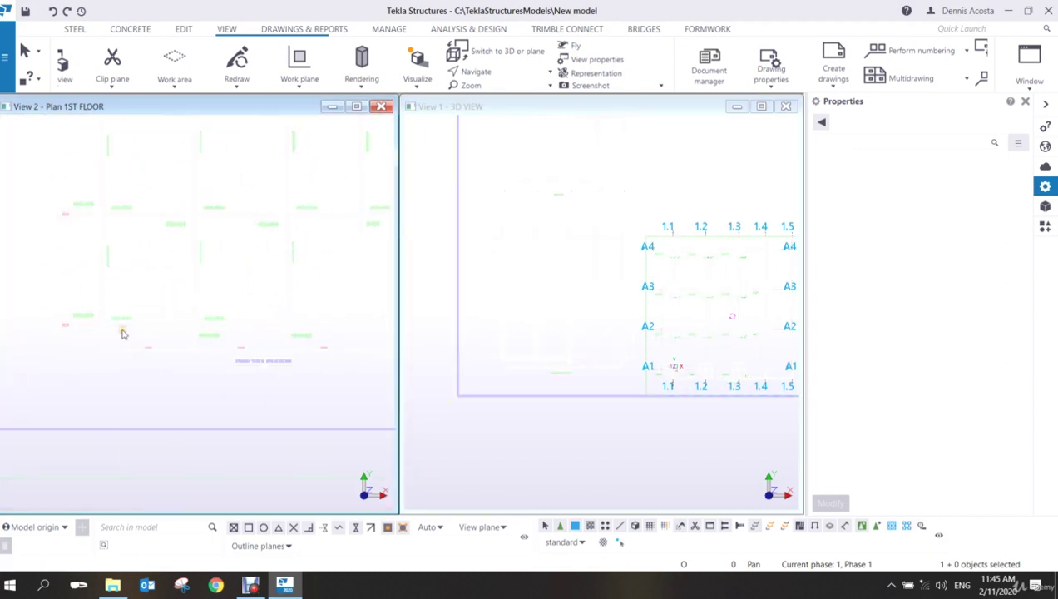
right_click(122, 333)
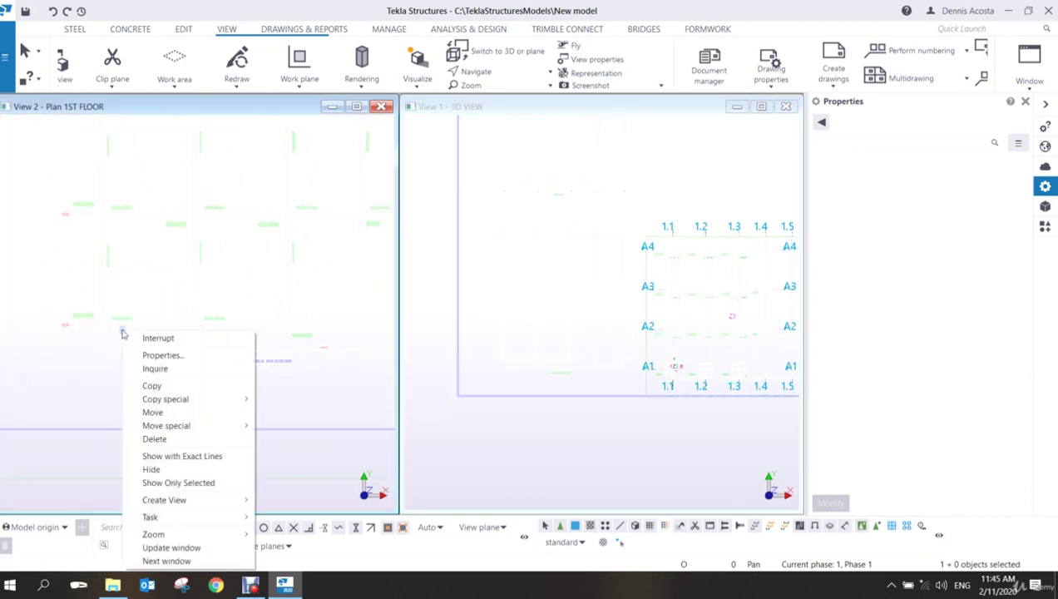
click(152, 412)
click(102, 324)
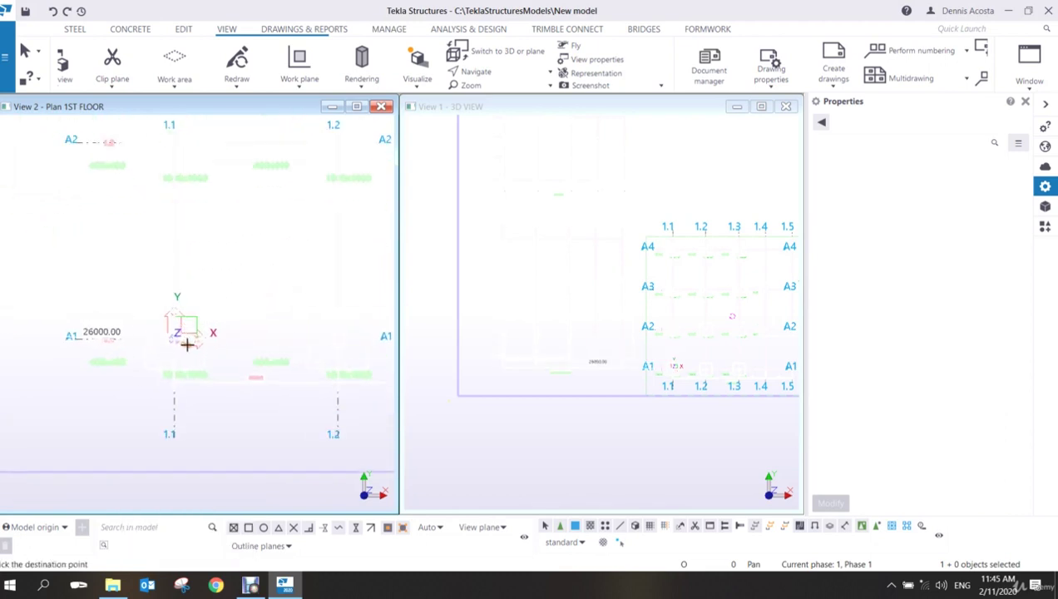
click(172, 373)
scroll(172, 374, down, 4)
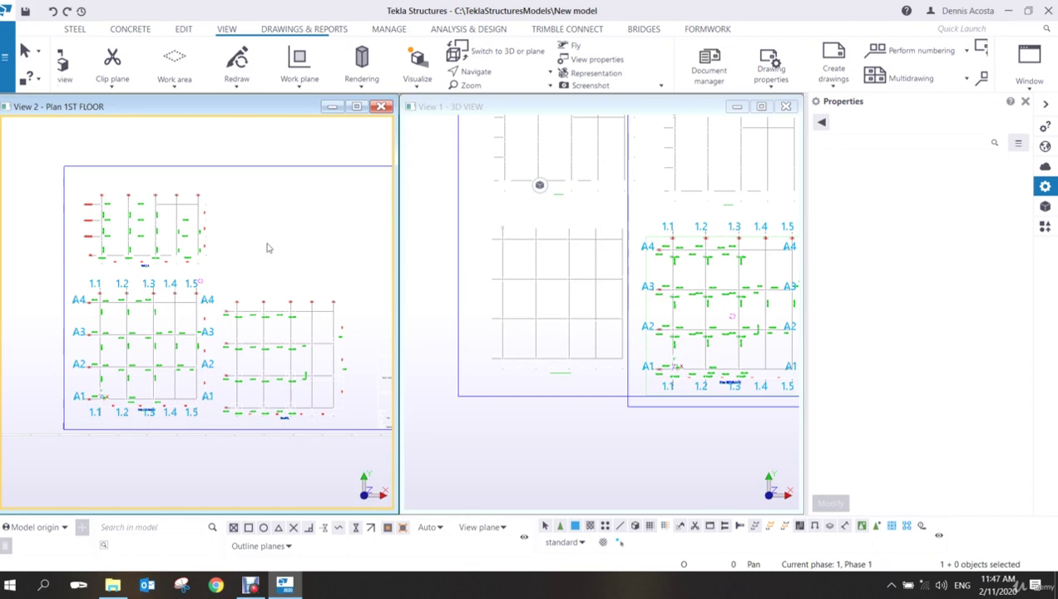
click(380, 107)
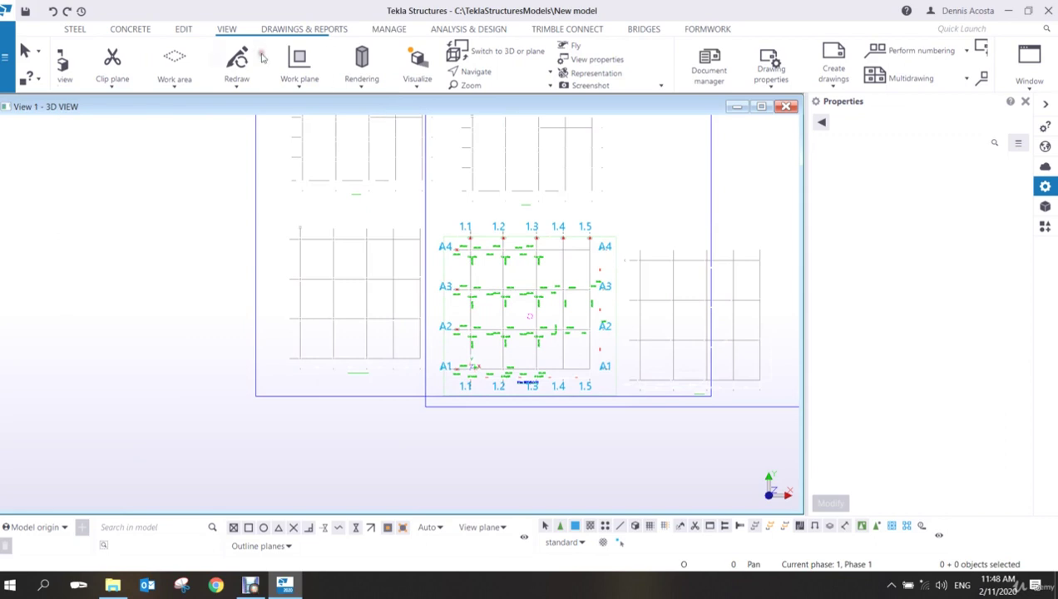
Open the keyboard shortcut settings and browse the Modeling group's command list.
click(5, 57)
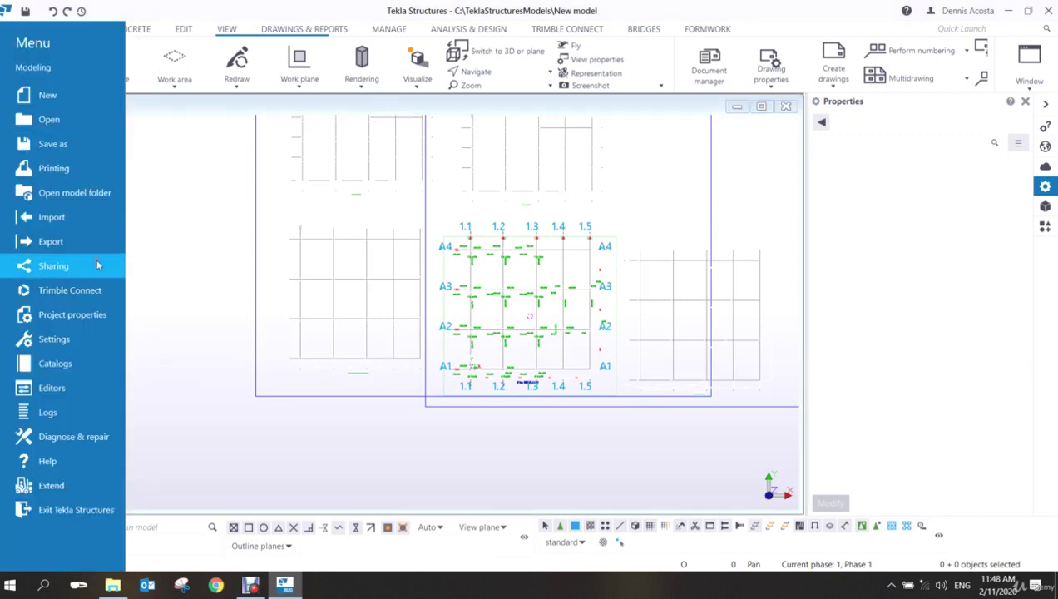
click(81, 340)
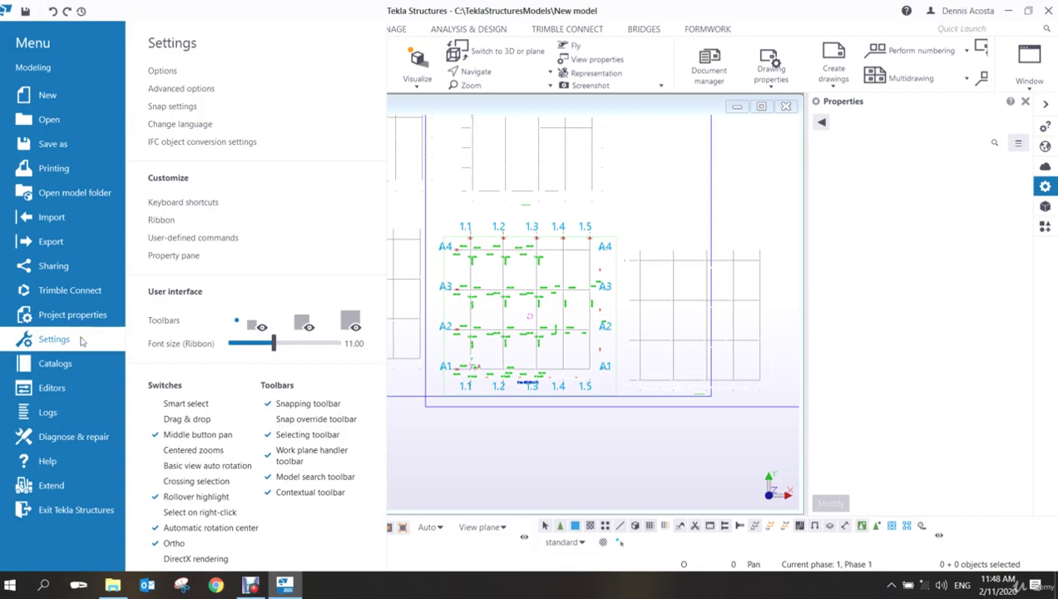
click(223, 204)
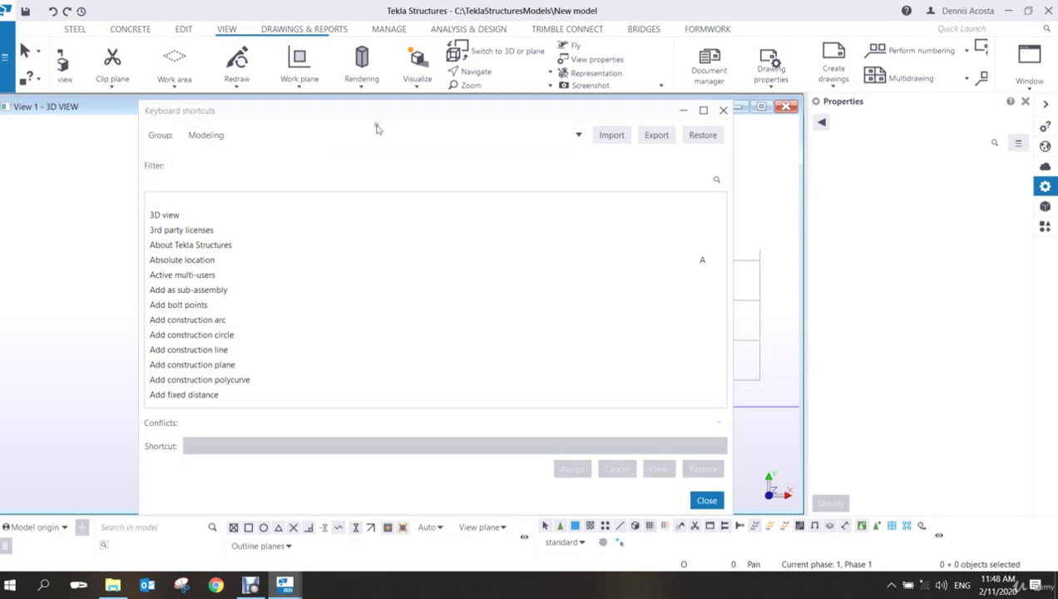
drag(406, 112, 451, 54)
click(421, 125)
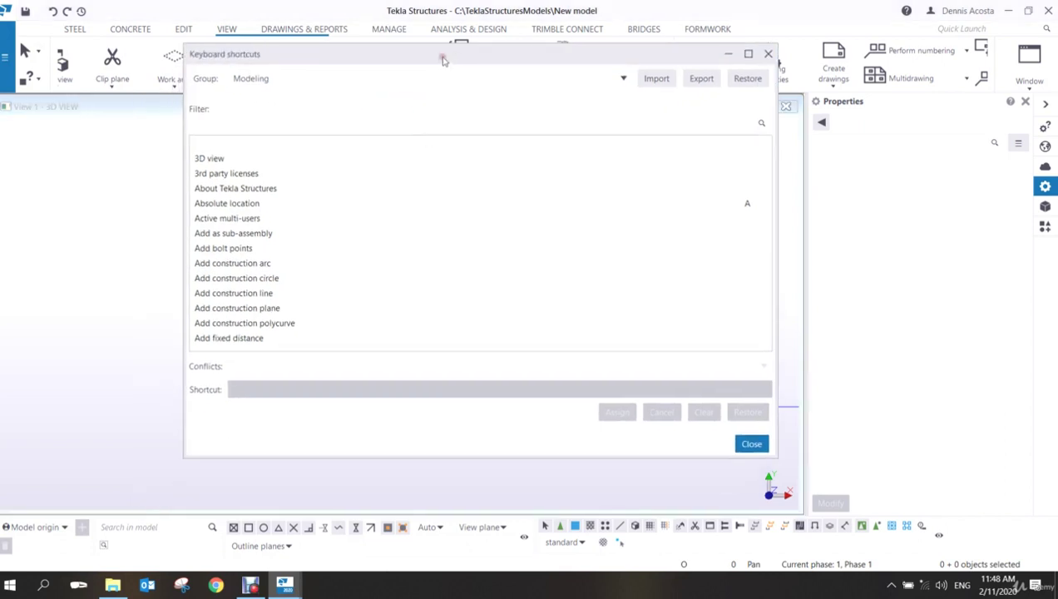
scroll(315, 333, down, 10)
scroll(357, 239, down, 9)
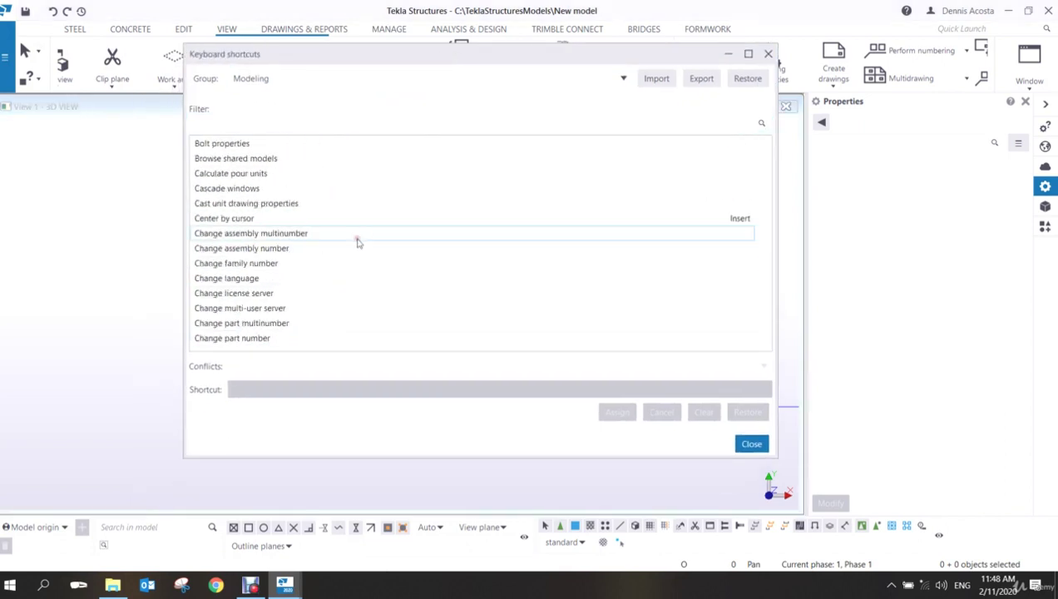
scroll(356, 240, up, 13)
scroll(356, 240, up, 3)
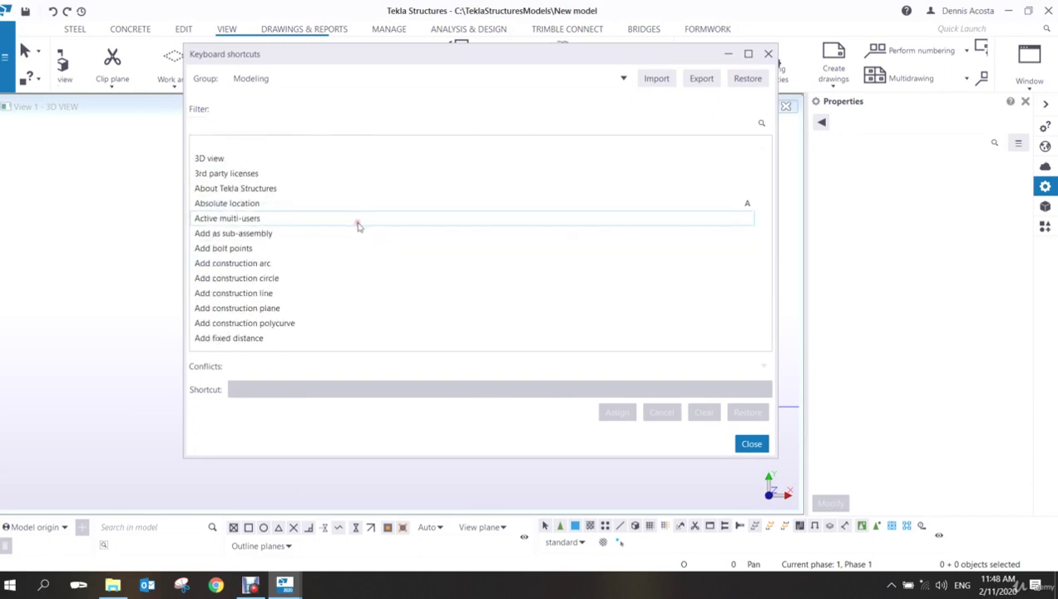
Filter the shortcut list by TILE and examine the shortcut entries for tiling windows horizontally and vertically.
click(265, 124)
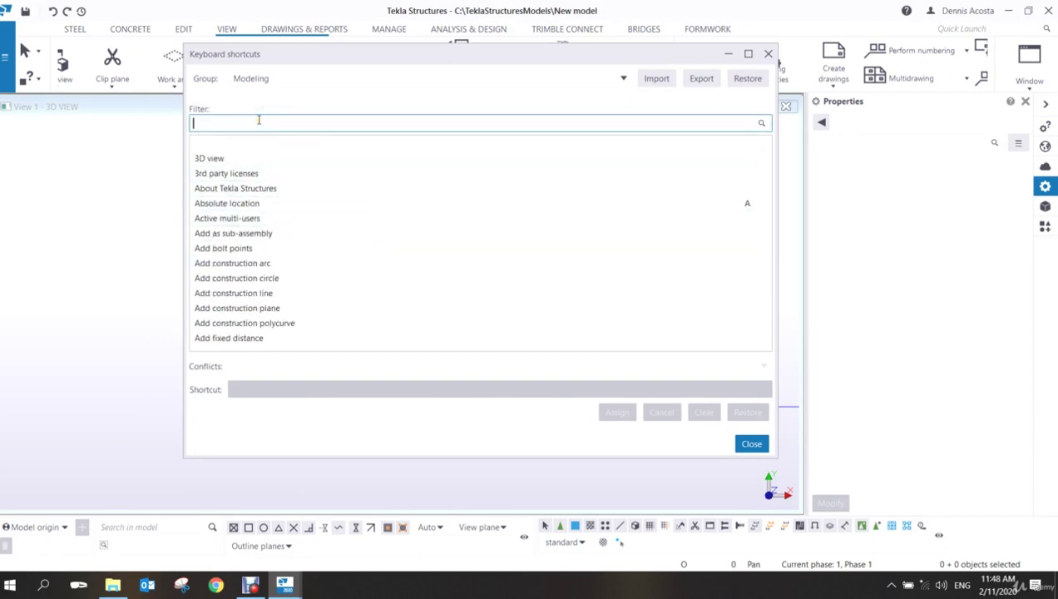
text(ILE)
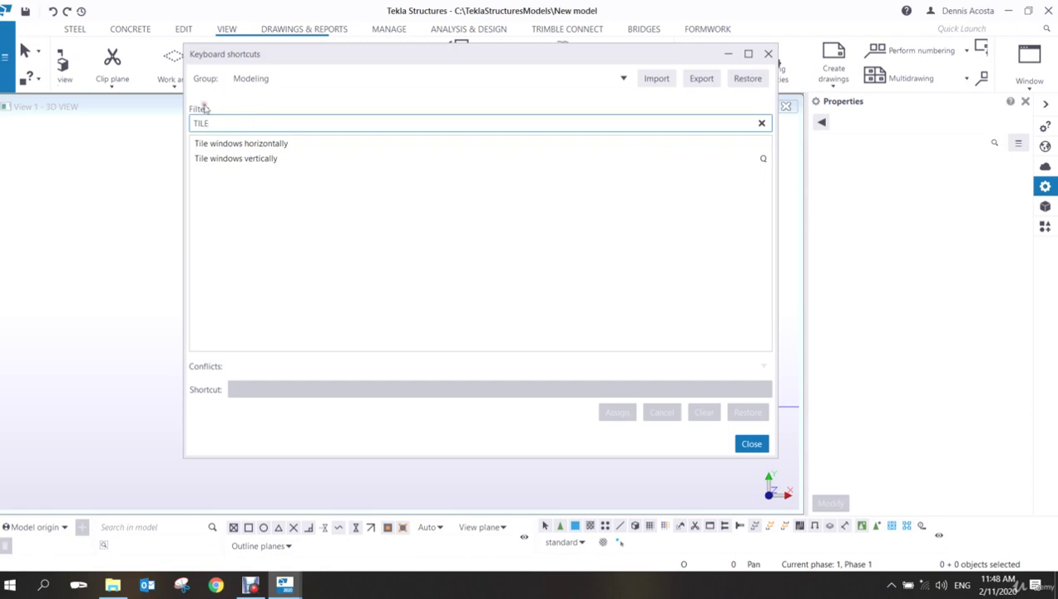
click(286, 146)
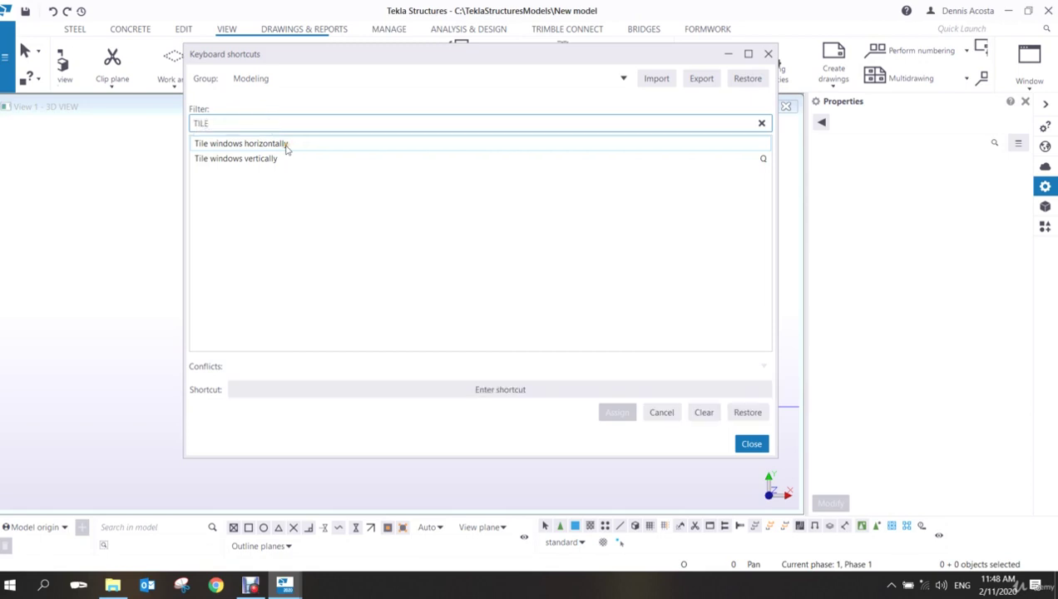
click(525, 391)
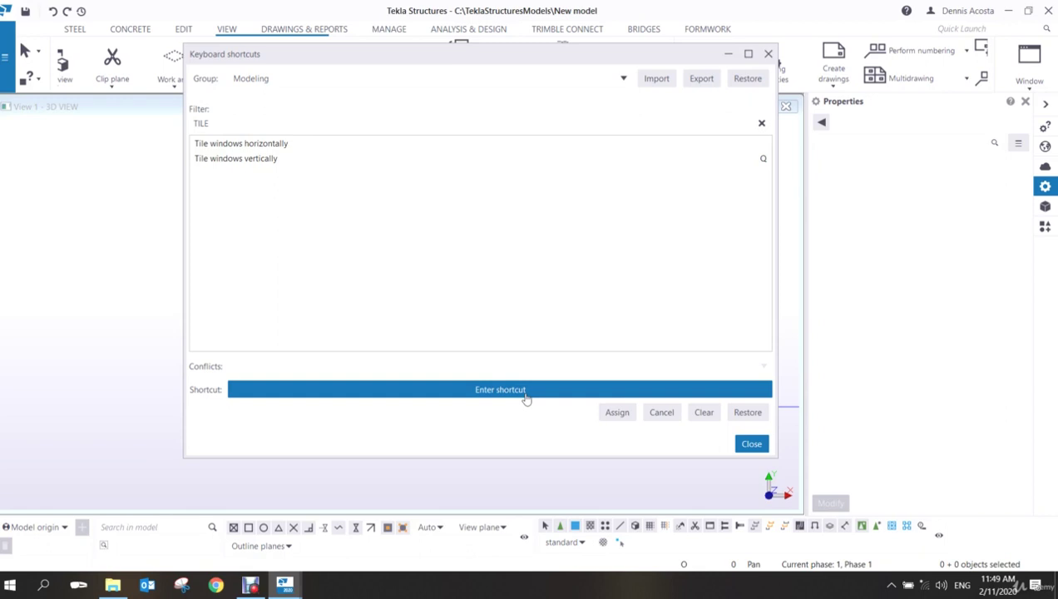
key(ctrl+c)
click(663, 413)
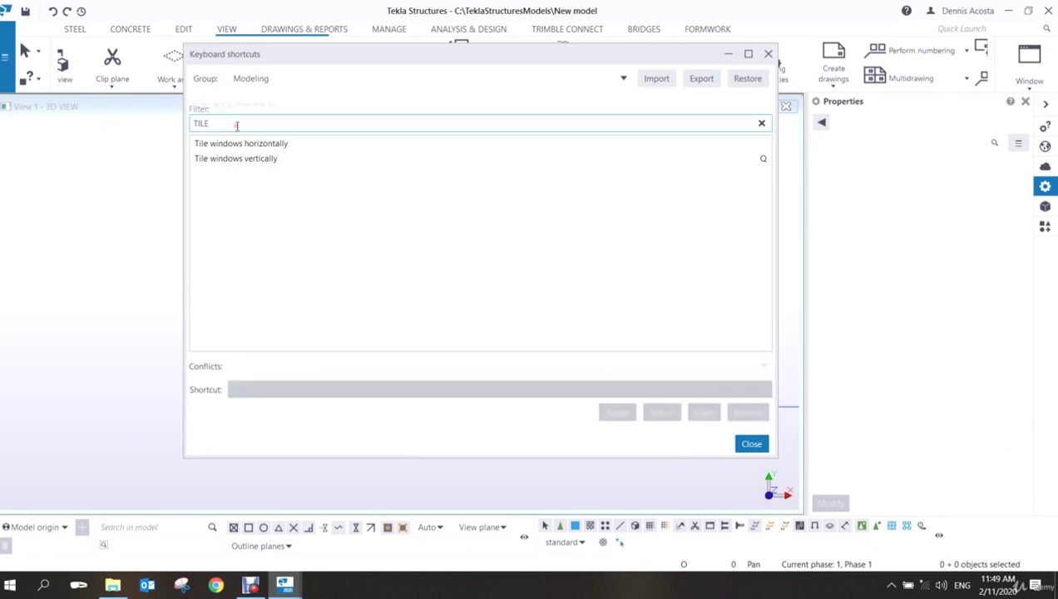
click(250, 159)
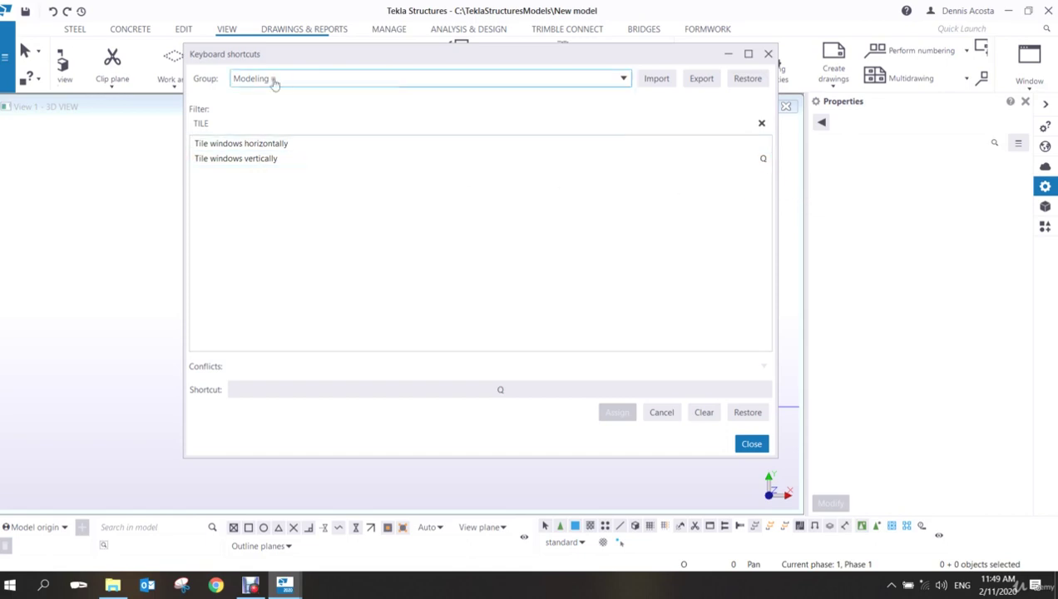
Filter the shortcut list by REDR and check the shortcut assigned to Redraw all views.
double_click(201, 123)
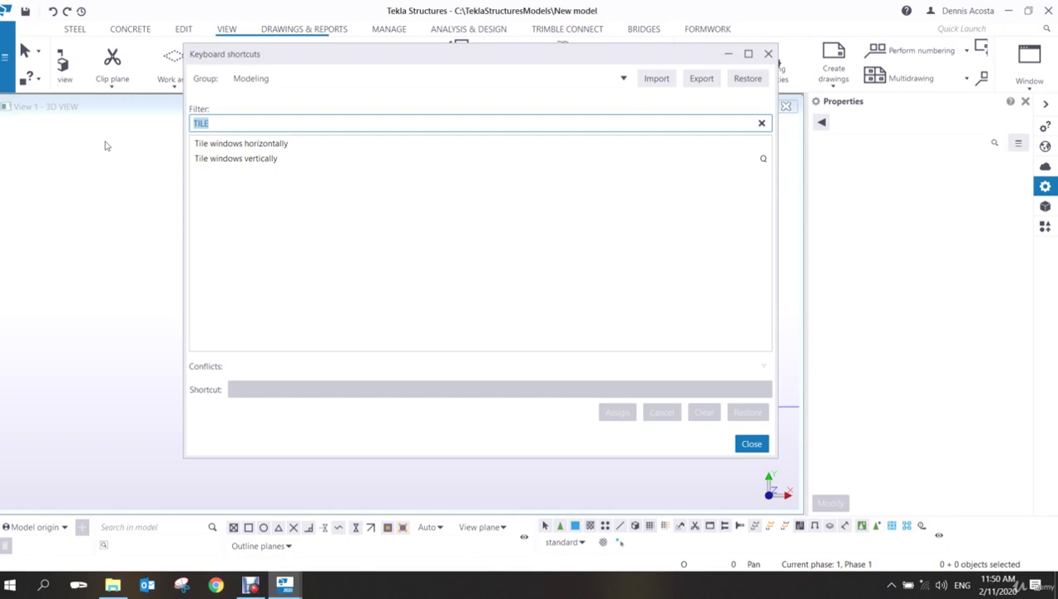
text(RE)
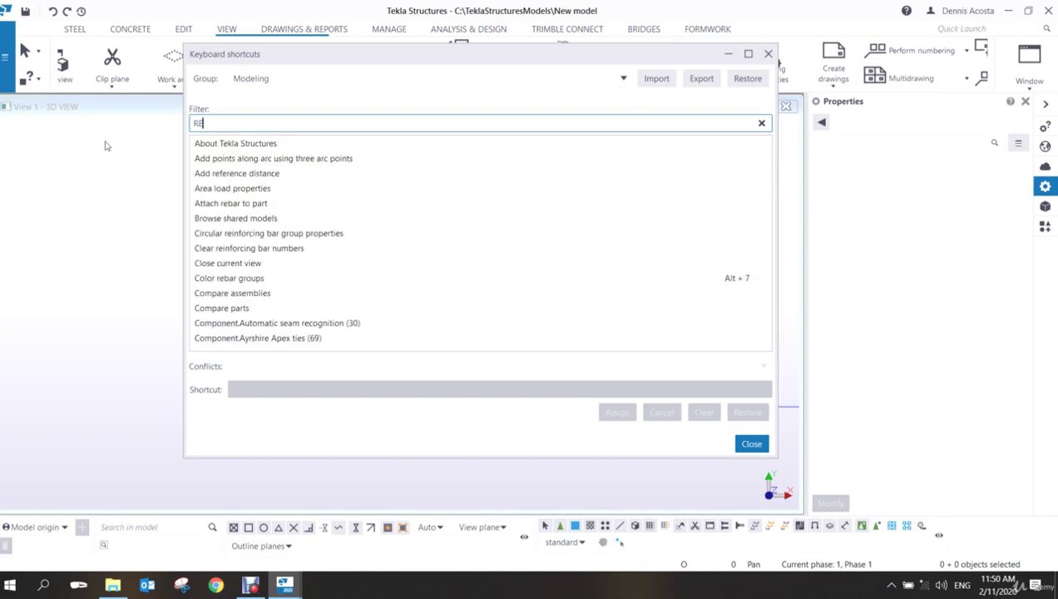
text(DR)
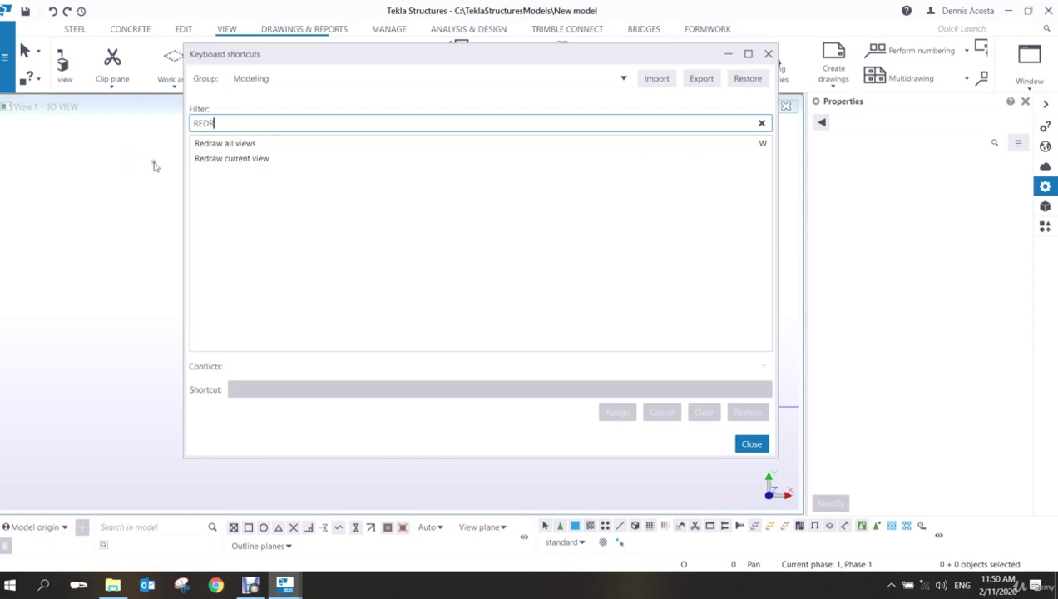
click(241, 144)
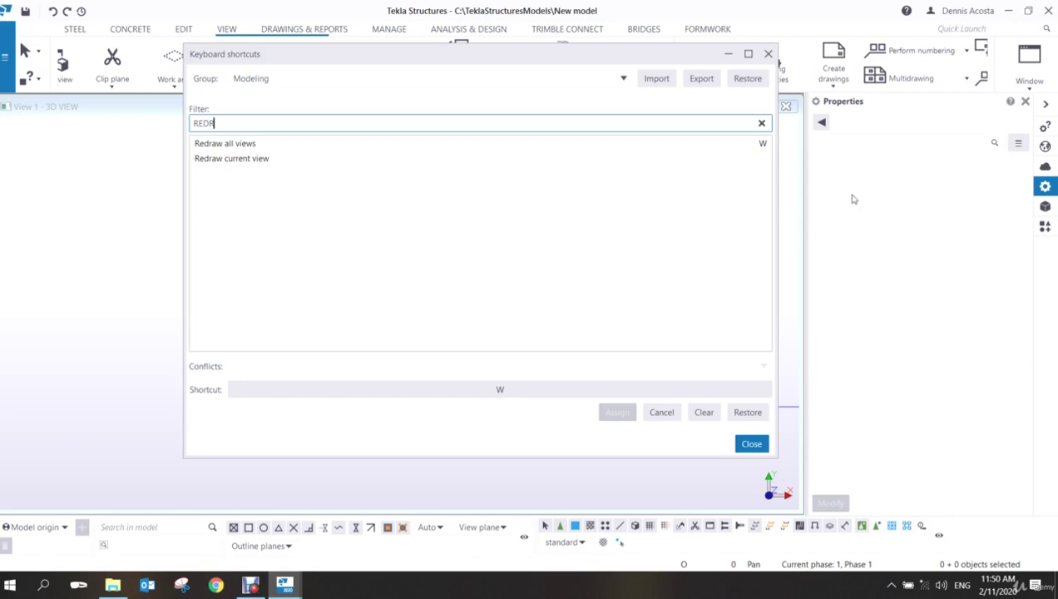
Browse the unfiltered command list down through the component entries and close the keyboard shortcut settings.
click(761, 123)
scroll(316, 233, down, 10)
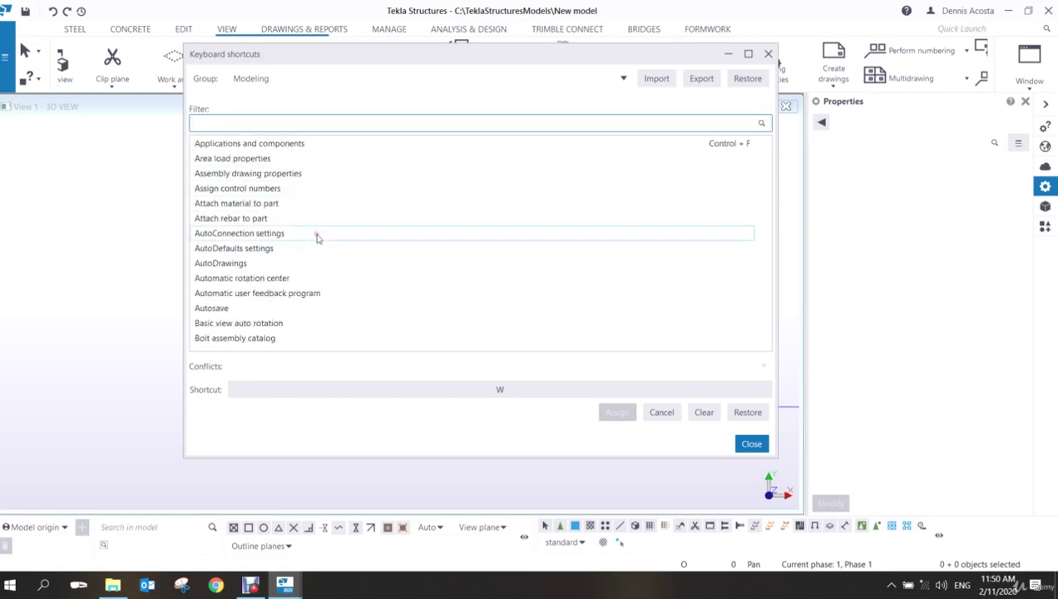
scroll(317, 243, down, 10)
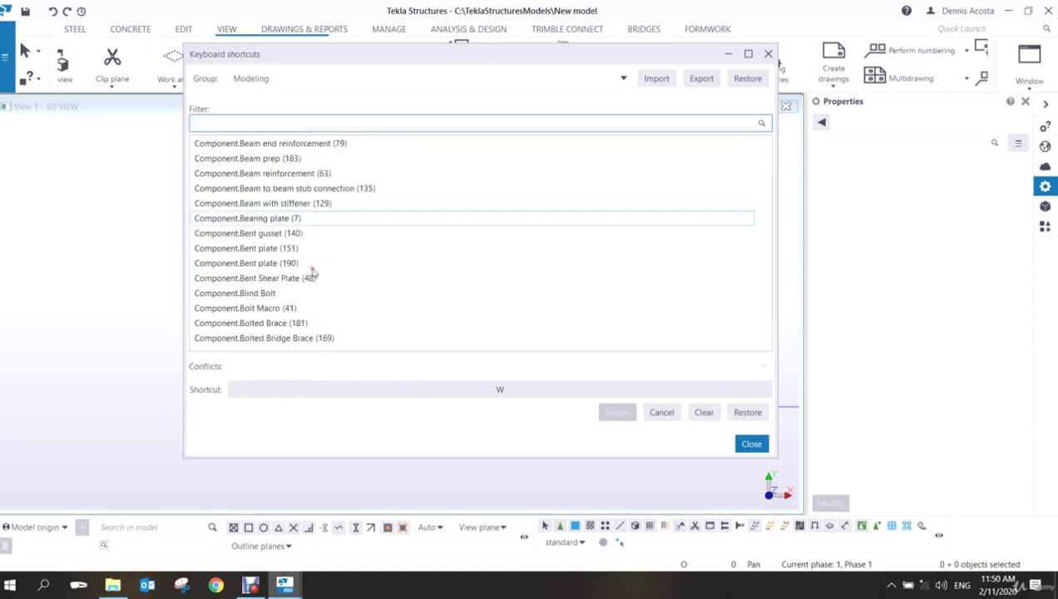
scroll(317, 262, down, 10)
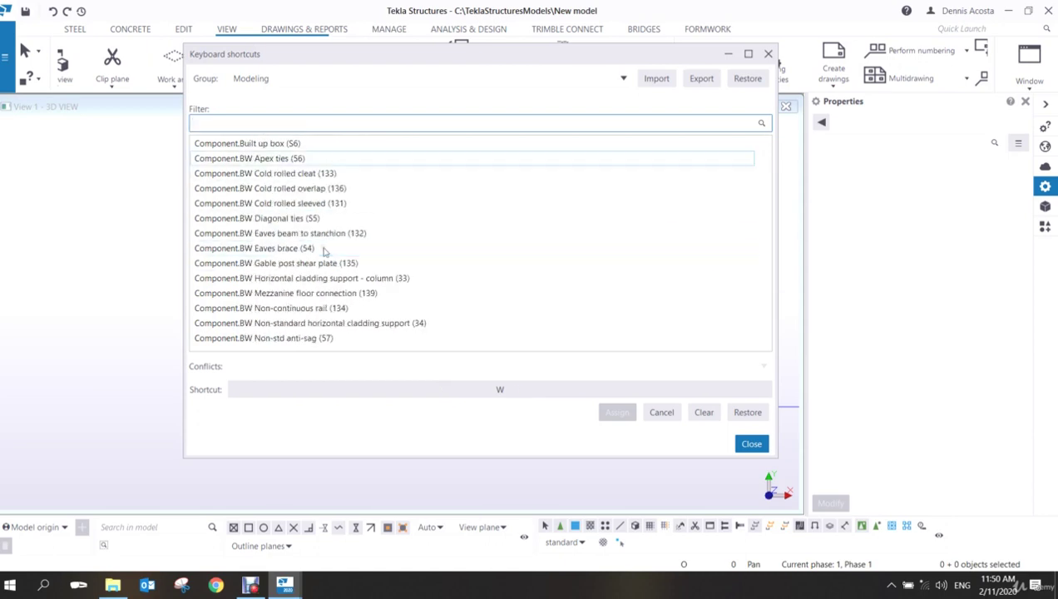
scroll(324, 254, down, 10)
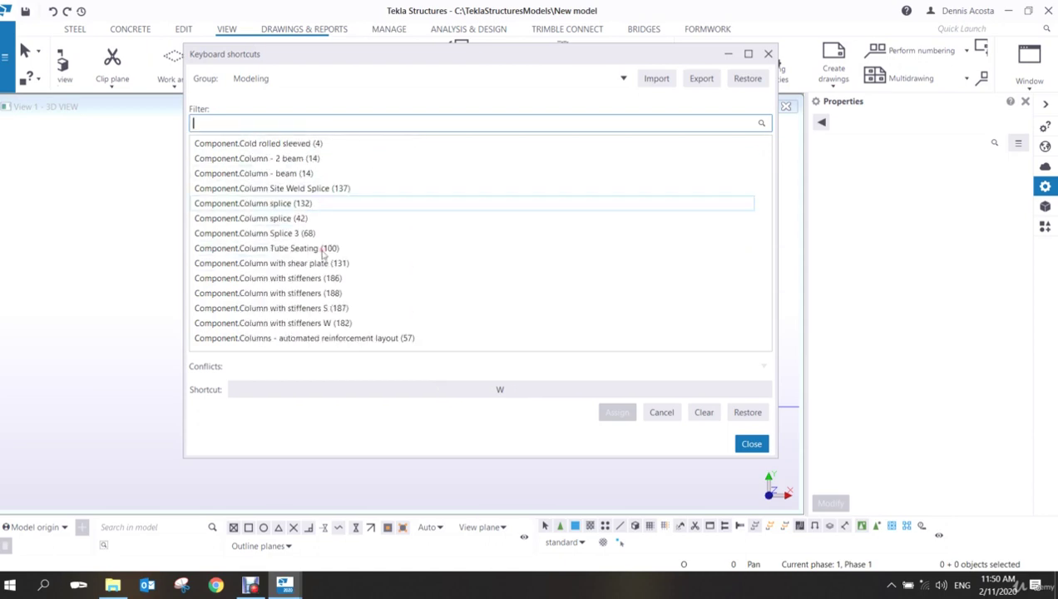
scroll(321, 254, down, 10)
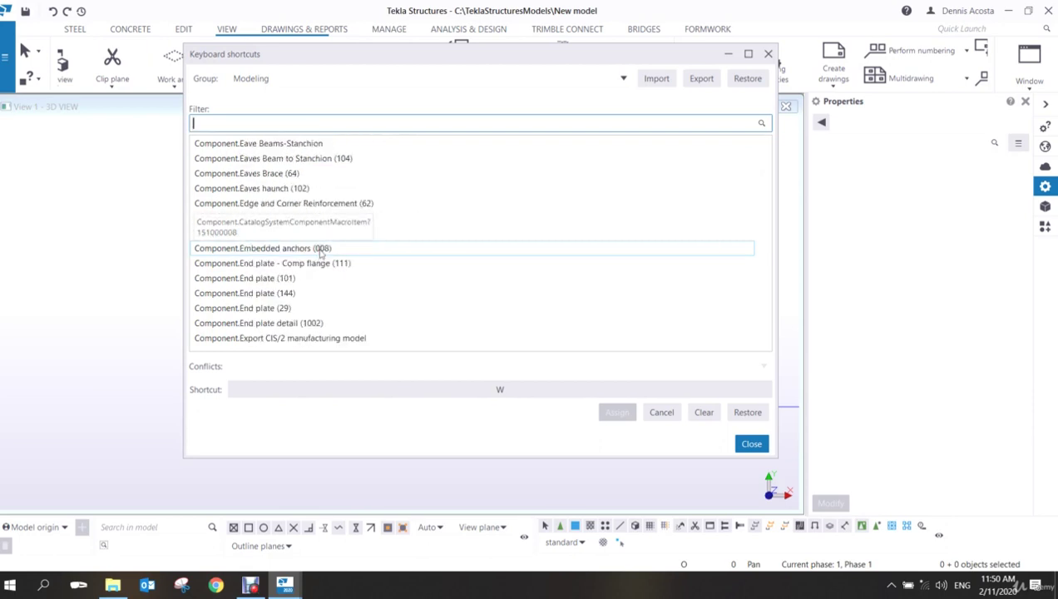
scroll(322, 263, down, 1)
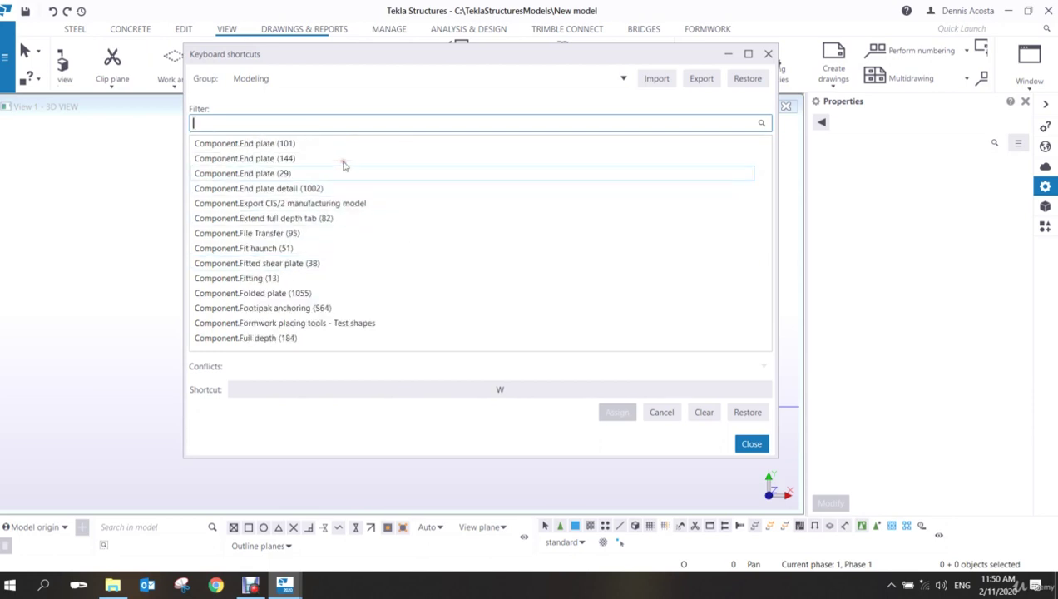
drag(421, 56, 424, 101)
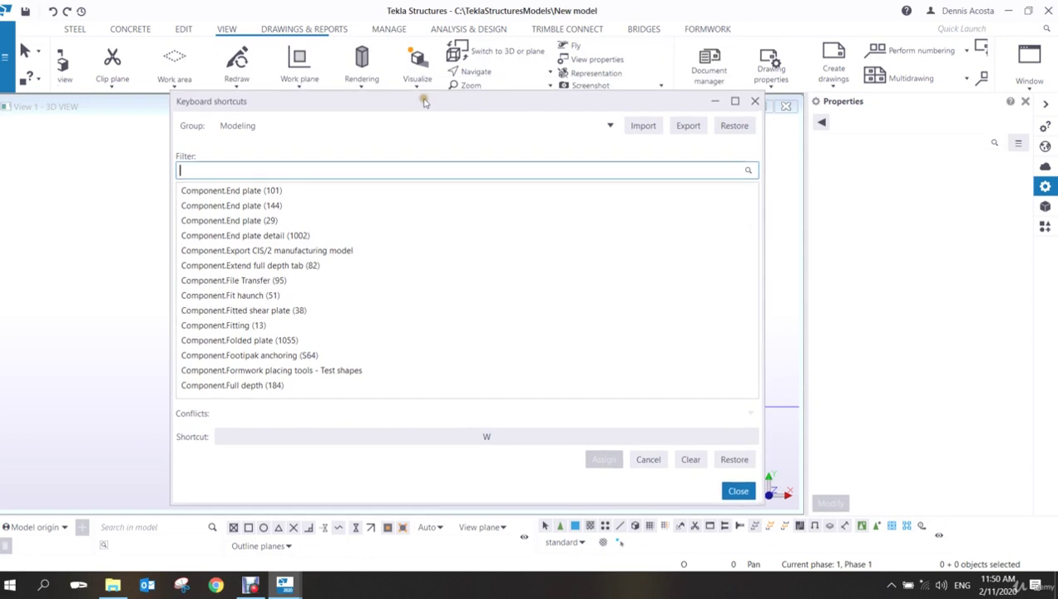
click(738, 491)
scroll(470, 375, down, 4)
scroll(470, 376, up, 4)
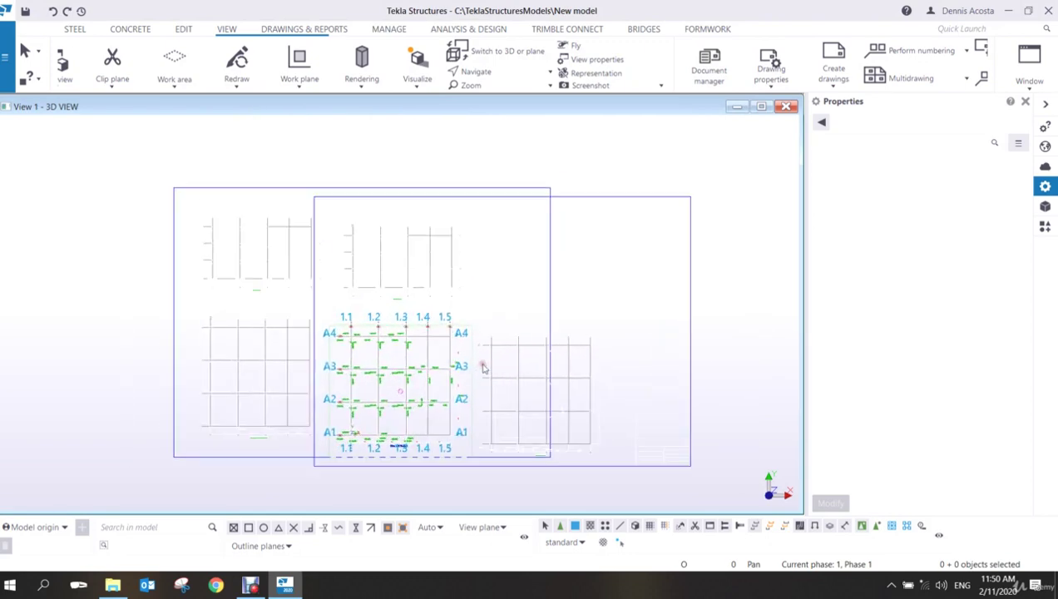
Hide both Geometry Model-1 reference models in the 3D view, leaving only the grid displayed.
click(537, 283)
scroll(490, 331, down, 3)
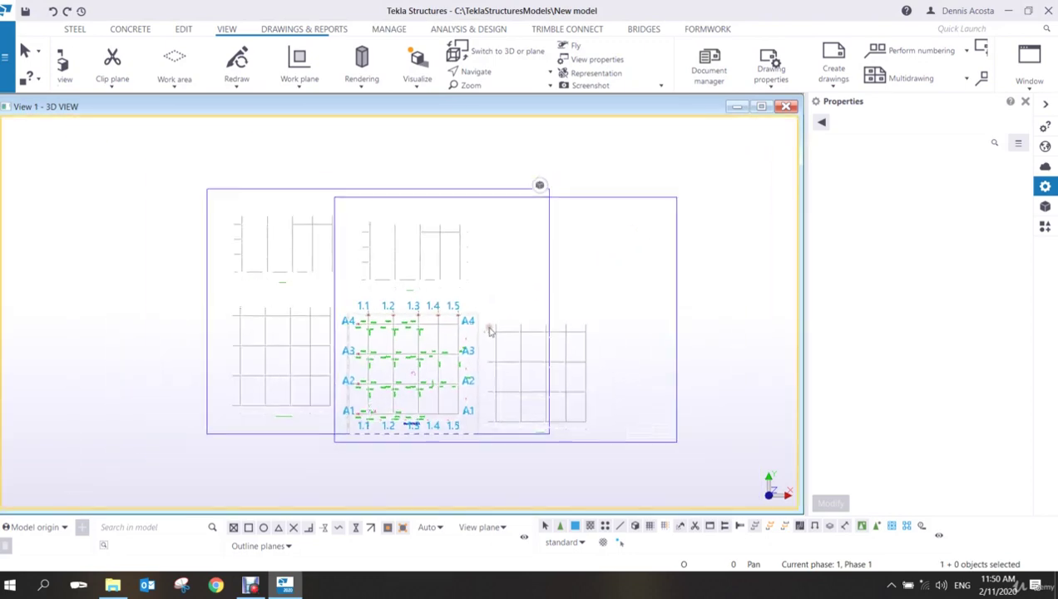
scroll(489, 331, up, 3)
ctrl+middle_drag(489, 331, 410, 273)
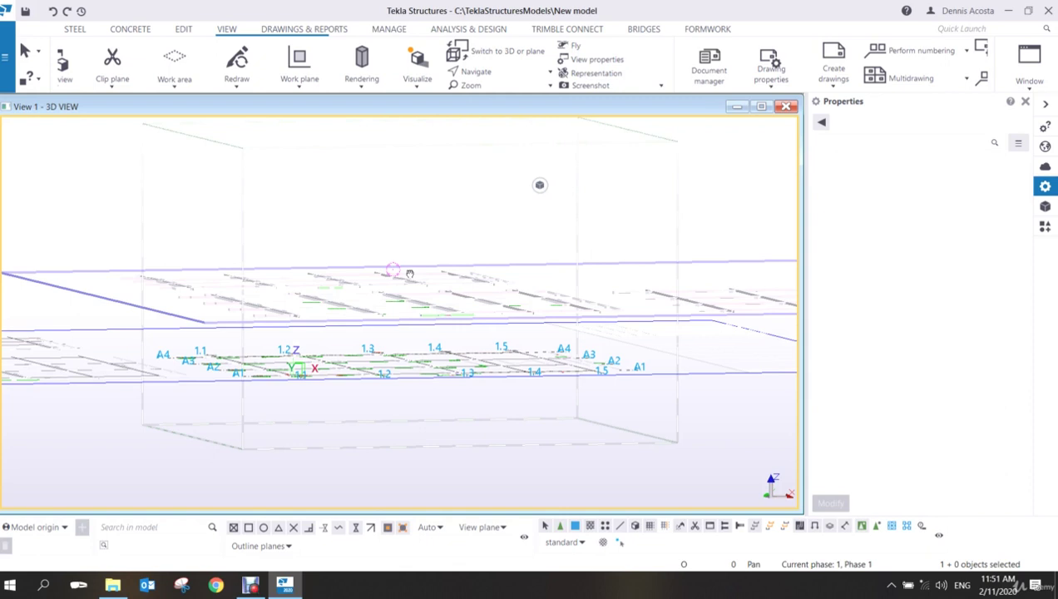
click(1046, 207)
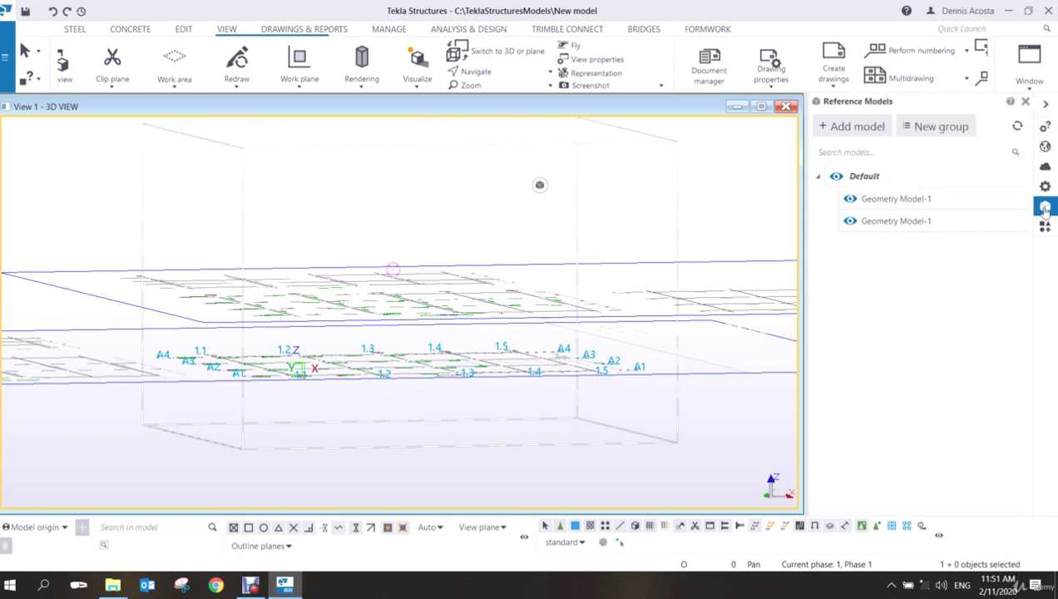
click(850, 222)
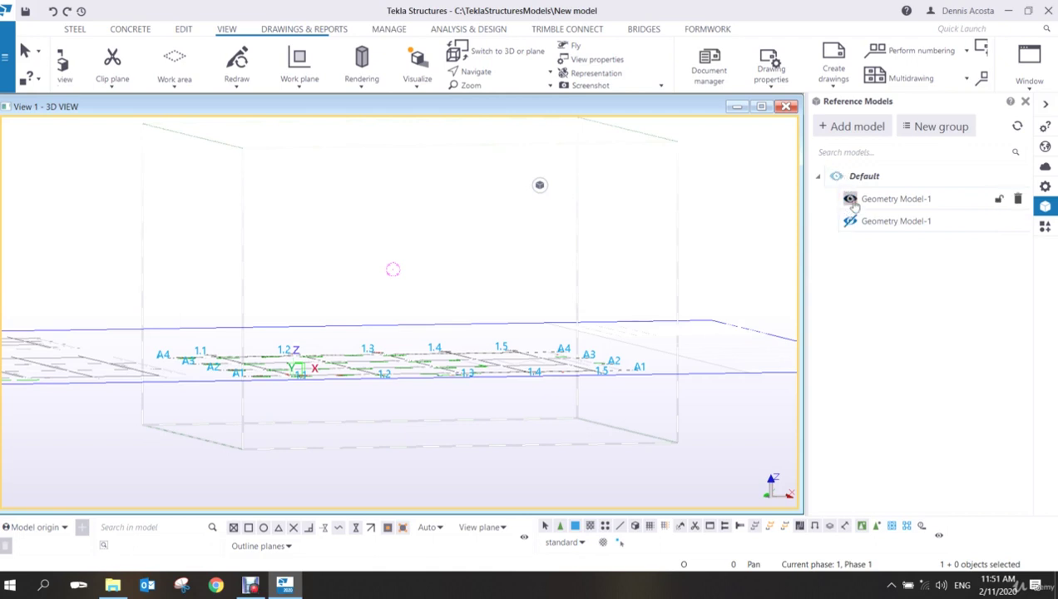
click(850, 200)
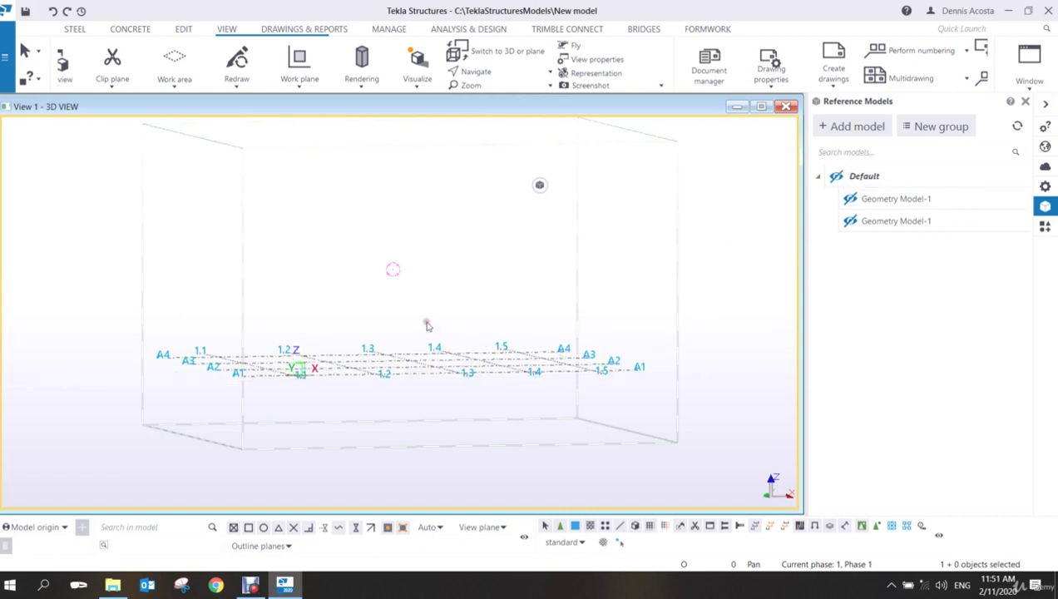
Switch to the plan view and copy the grid from its 1.1/A1 intersection to its 1.5/A4 intersection.
ctrl+middle_drag(427, 326, 379, 420)
key(ctrl+p)
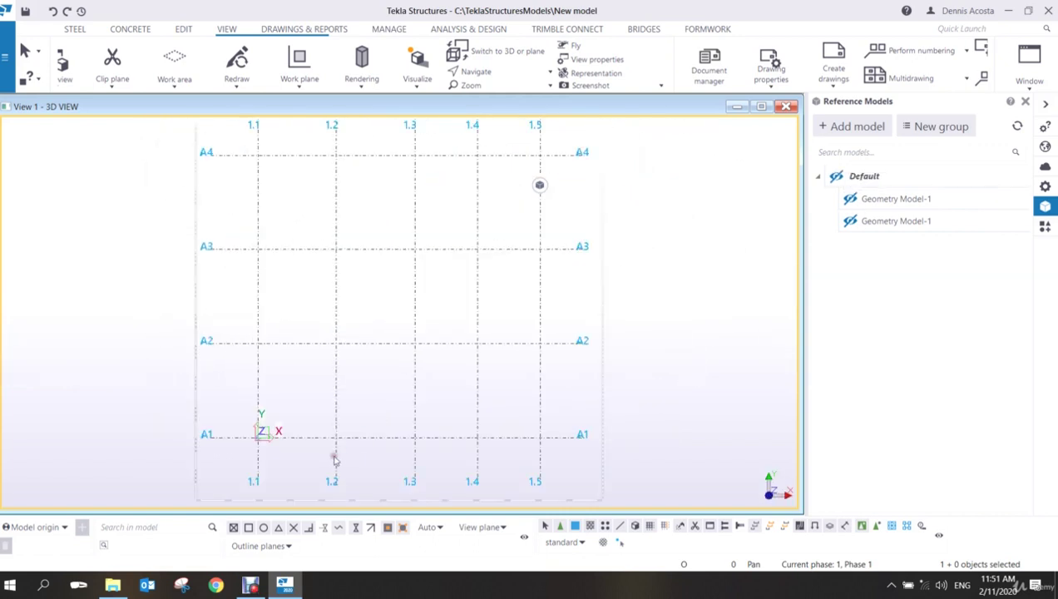
scroll(433, 374, down, 2)
scroll(455, 351, up, 1)
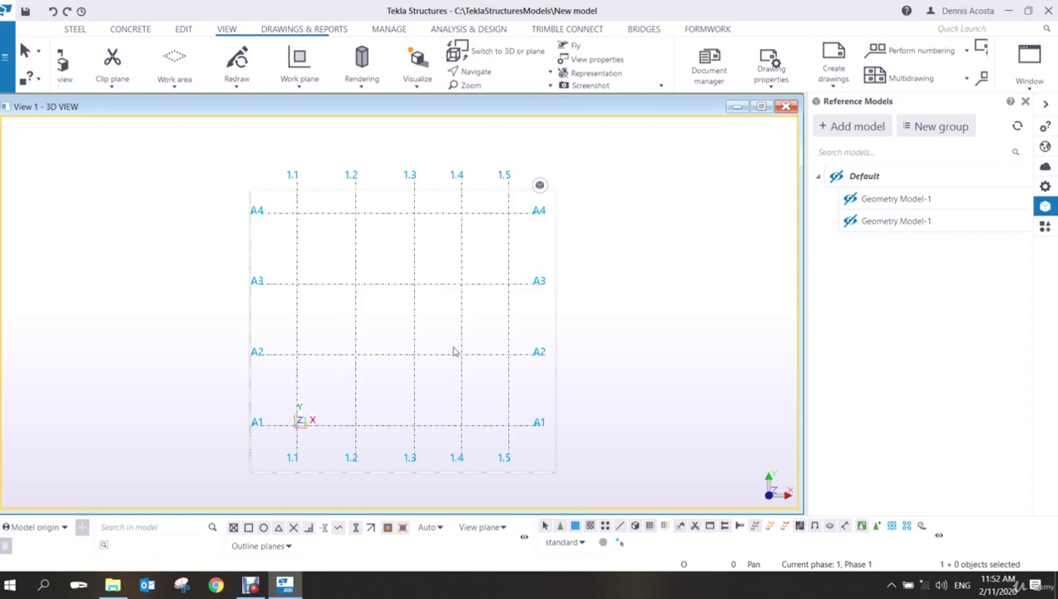
right_click(413, 286)
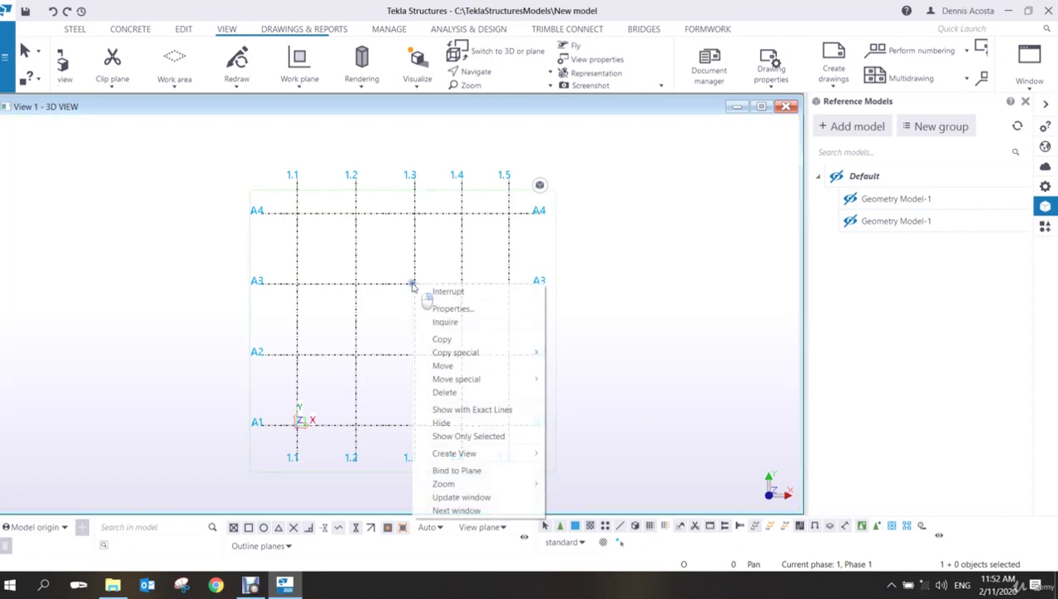
click(442, 339)
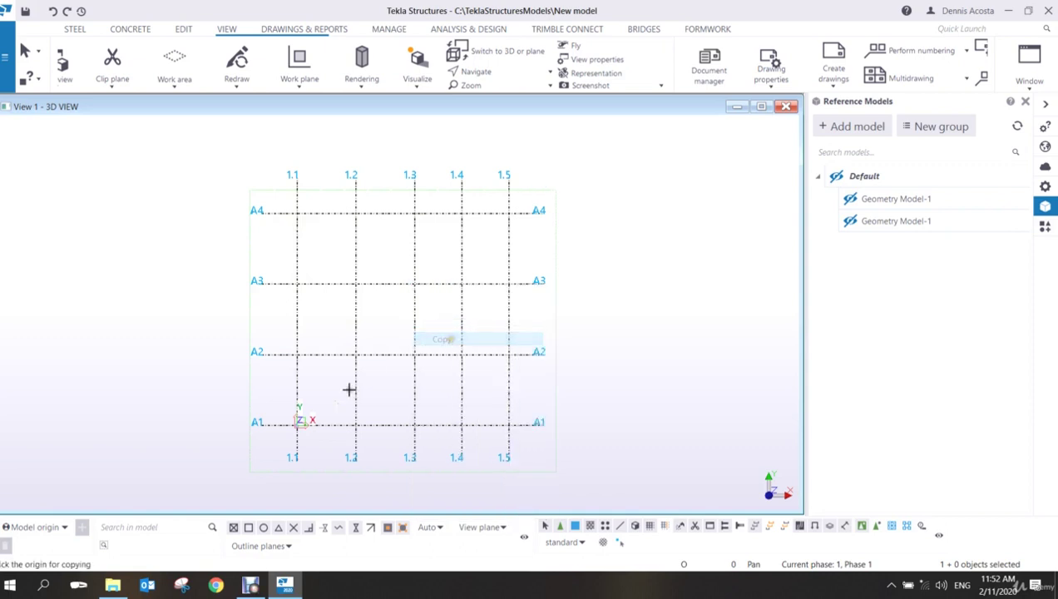
click(299, 423)
click(511, 215)
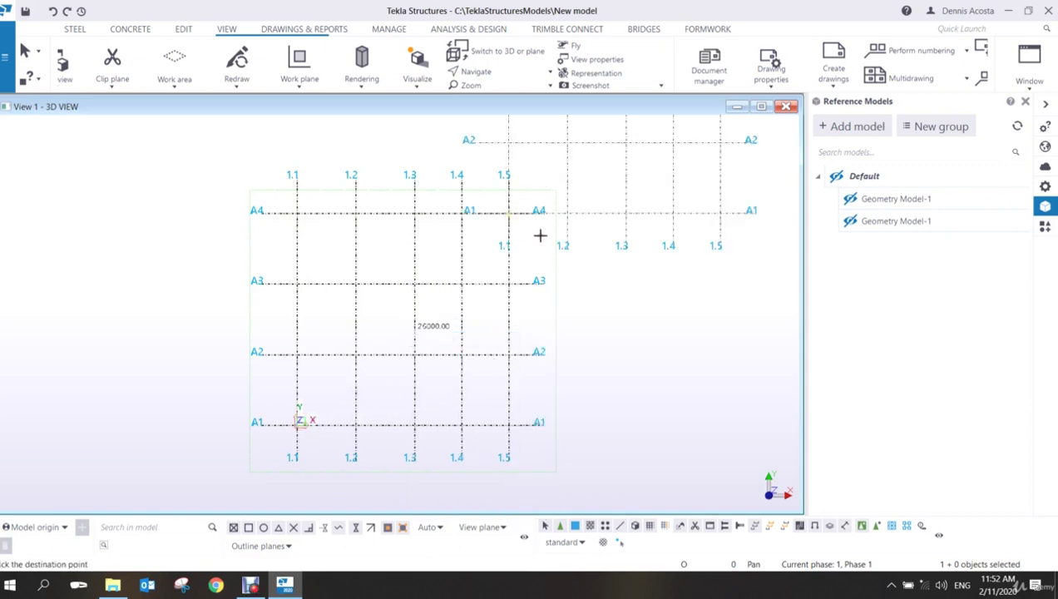
Rotate the copied grid 30 degrees around Z about its 1.1/A1 intersection using Move special.
scroll(480, 314, down, 2)
scroll(422, 347, up, 2)
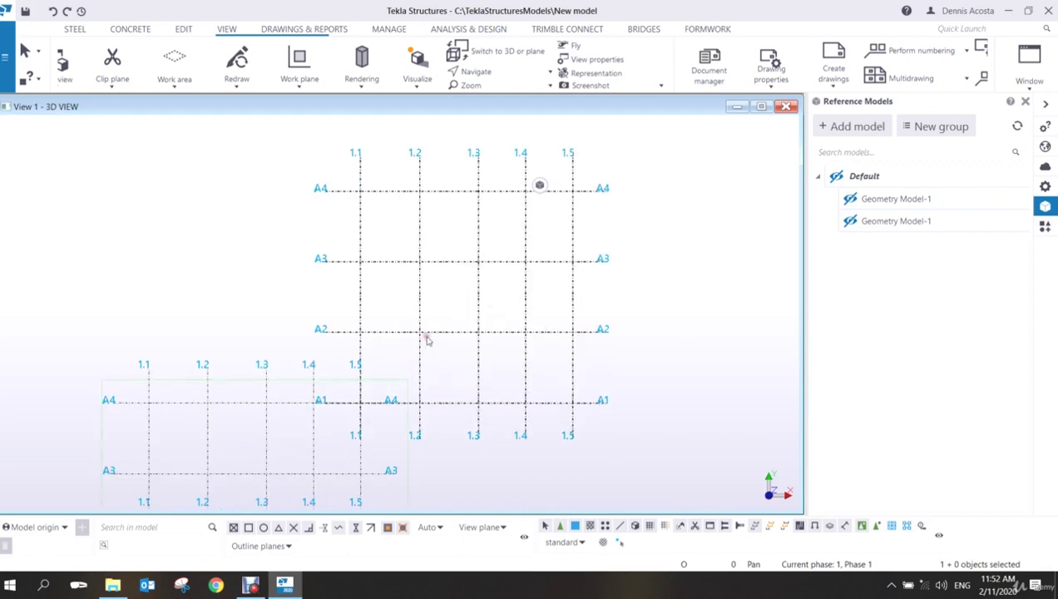
middle_drag(425, 347, 512, 320)
right_click(507, 238)
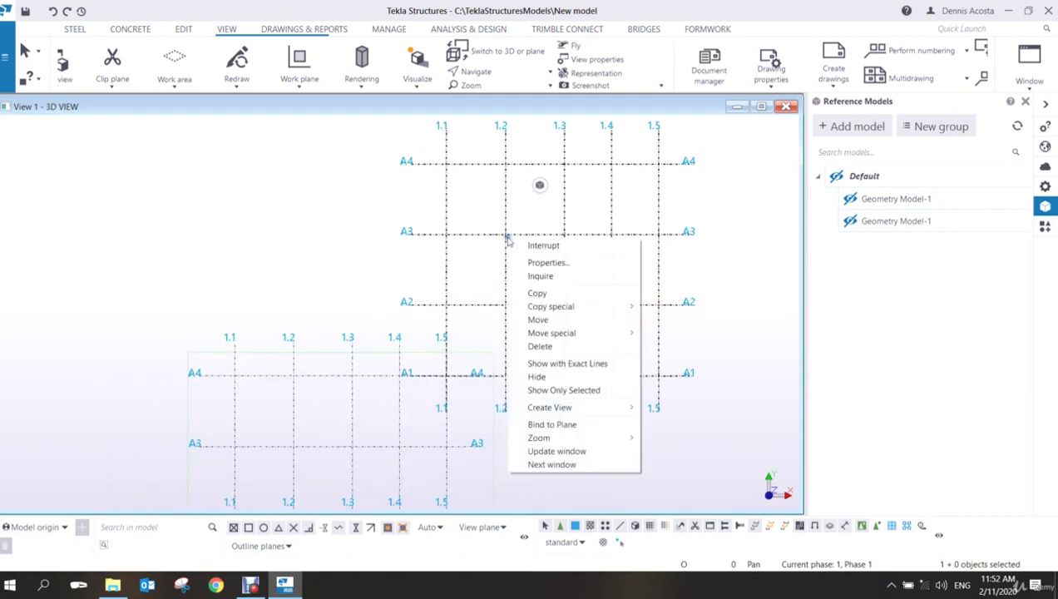
mouse_move(545, 332)
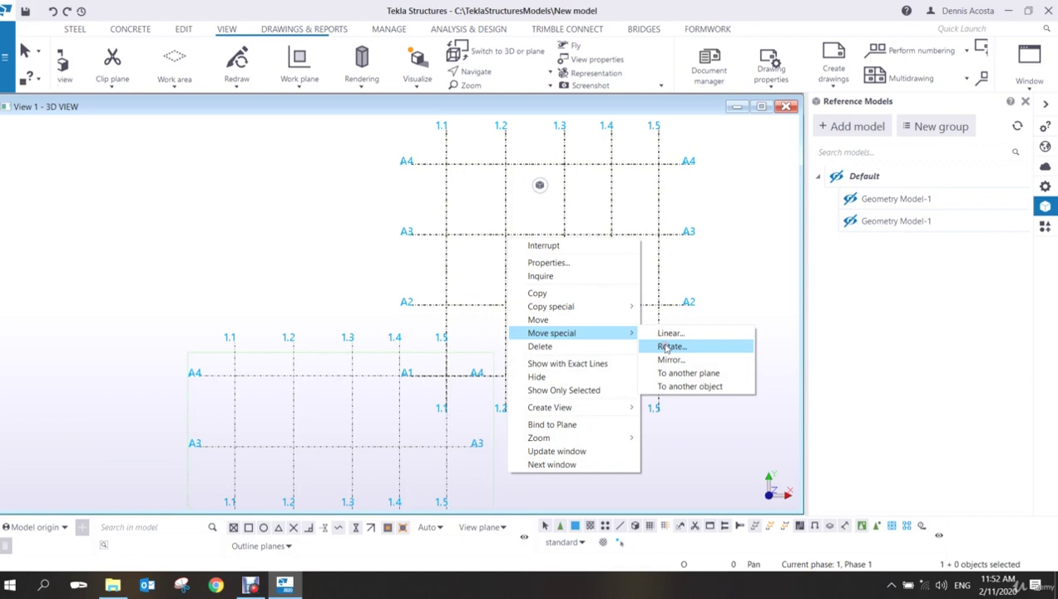
click(665, 348)
scroll(466, 363, up, 5)
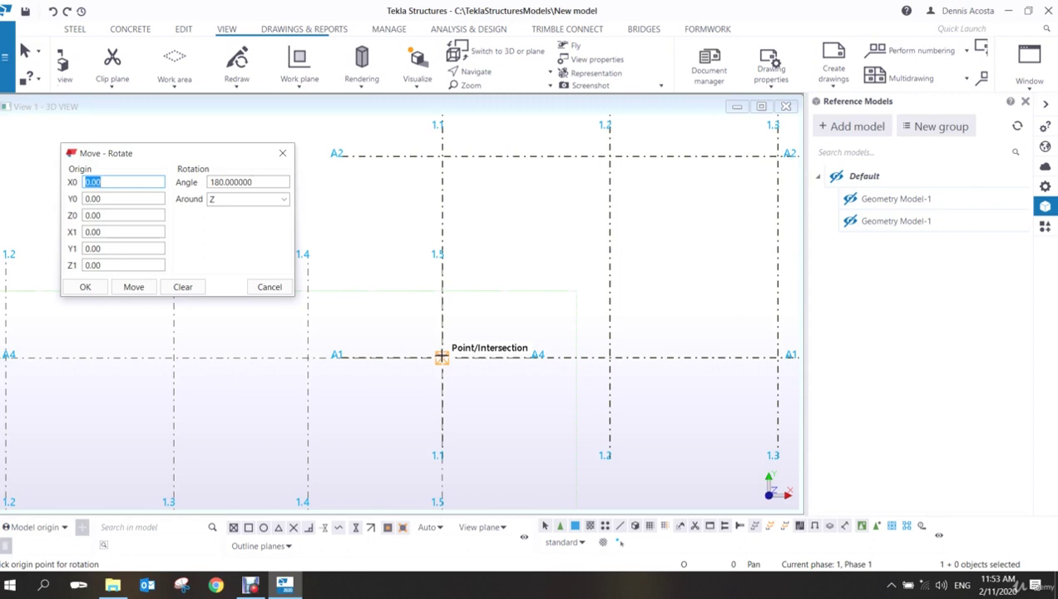
click(442, 356)
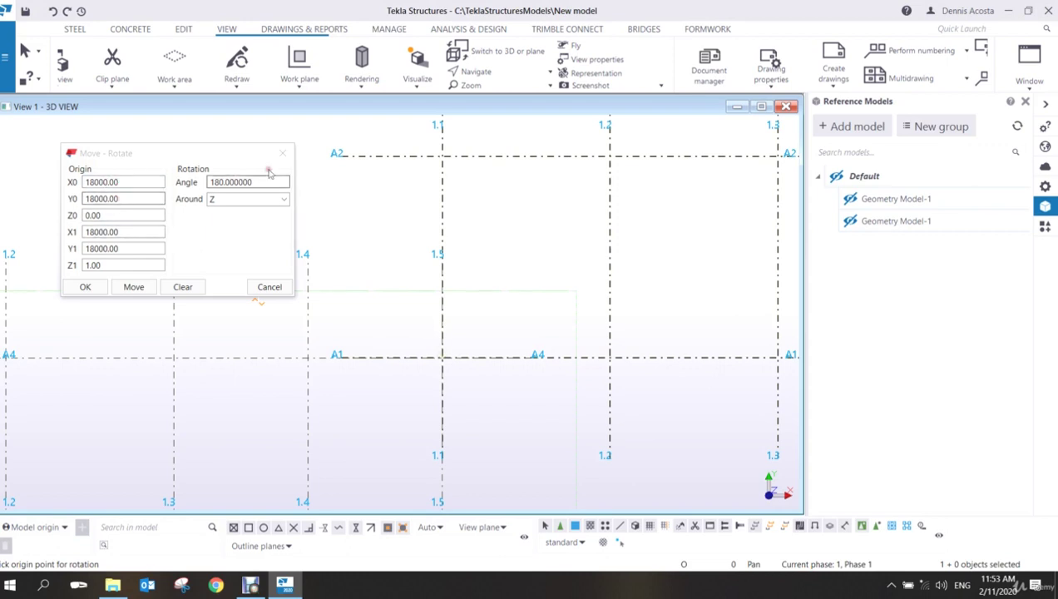
drag(272, 180, 138, 210)
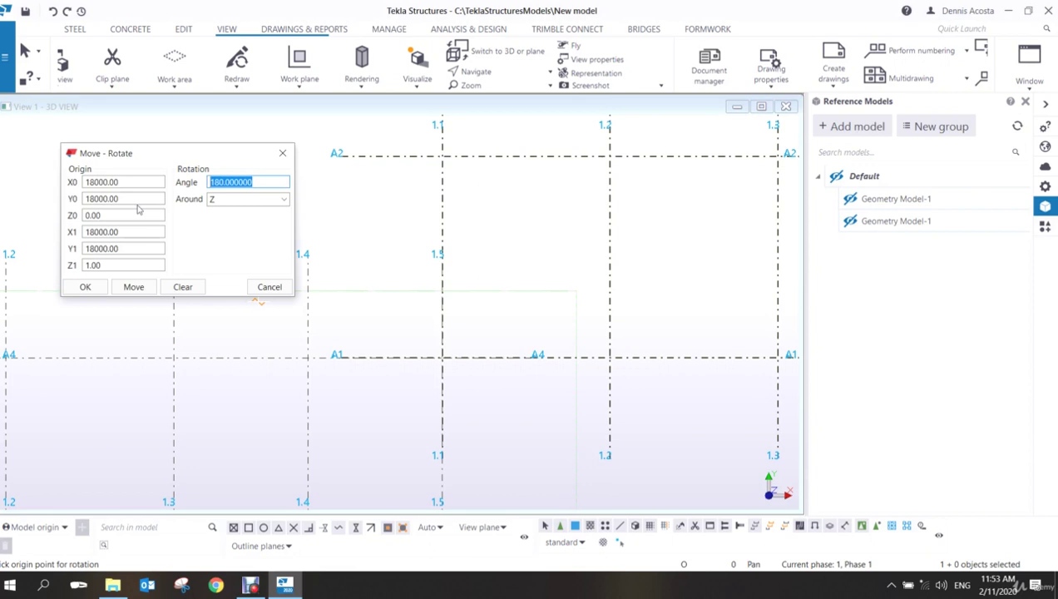
text(30)
click(133, 286)
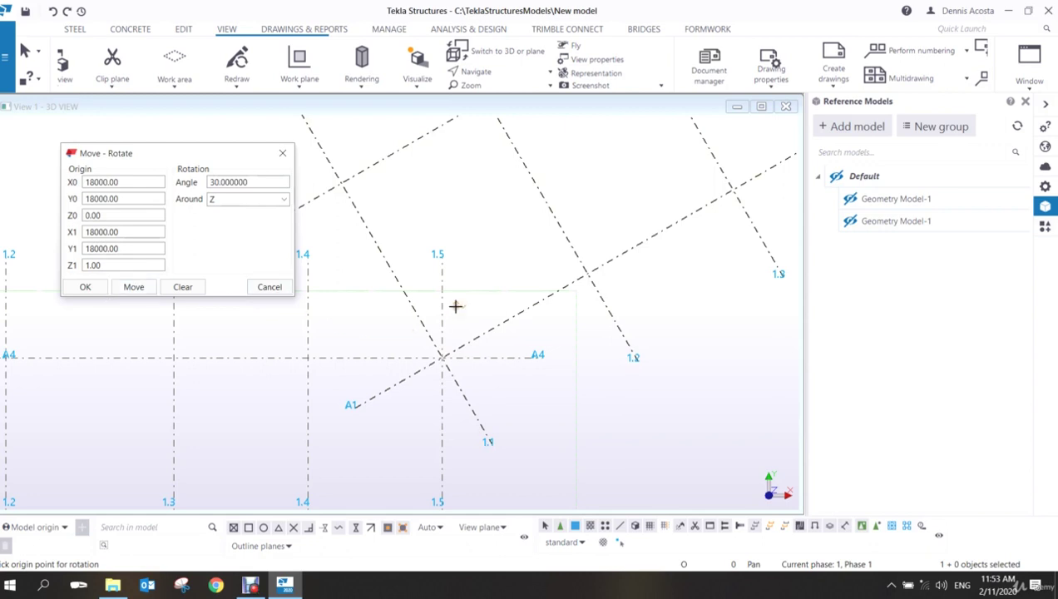
scroll(486, 342, down, 4)
scroll(487, 340, down, 3)
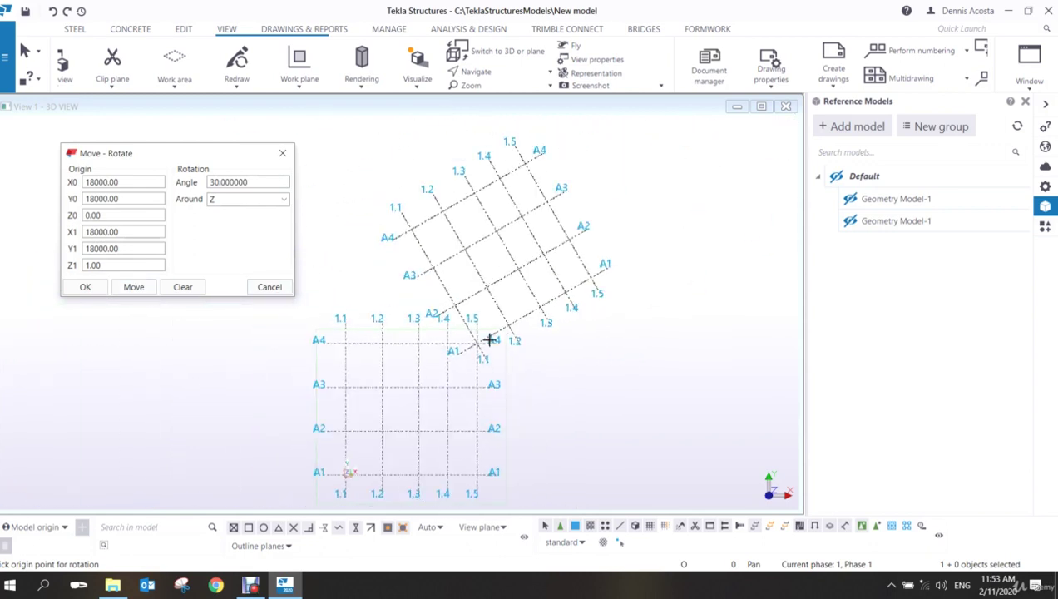
right_click(494, 265)
click(514, 277)
Measure the angle between the original grid's A4 line and the rotated grid's A1 line at their intersection.
scroll(514, 277, up, 10)
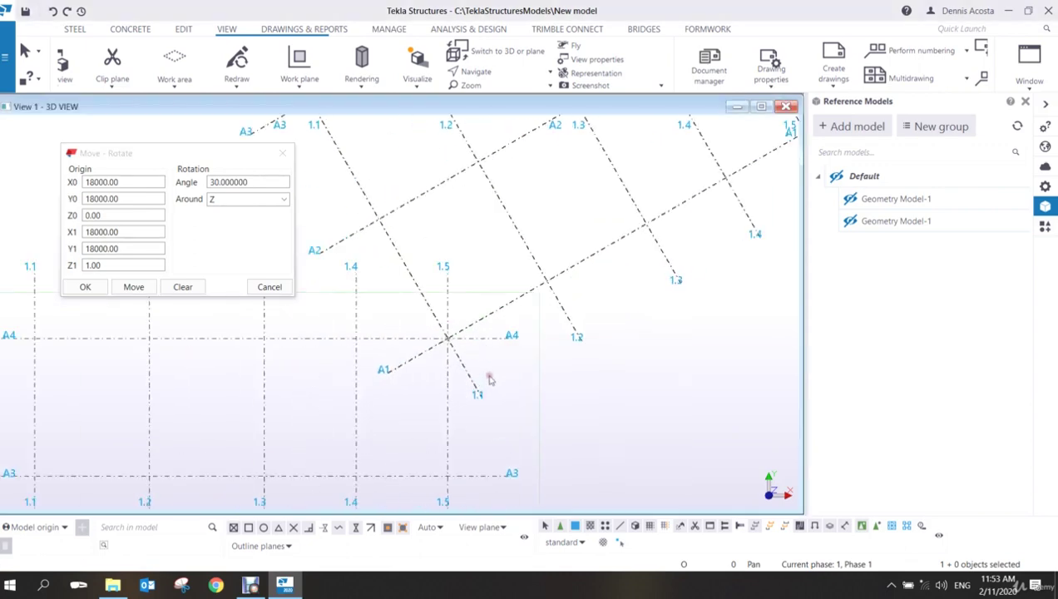
click(183, 28)
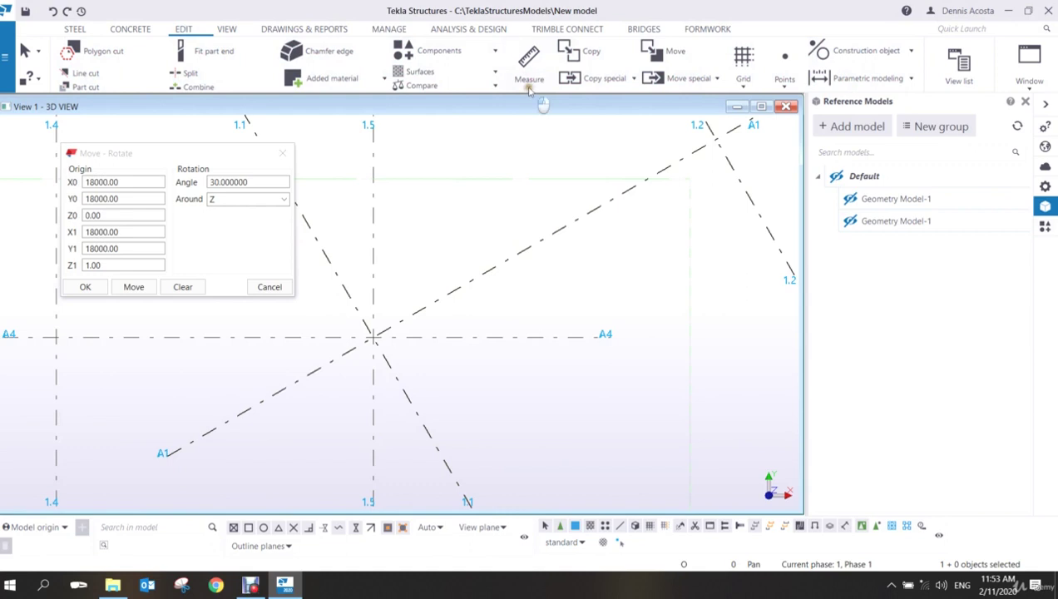
click(529, 84)
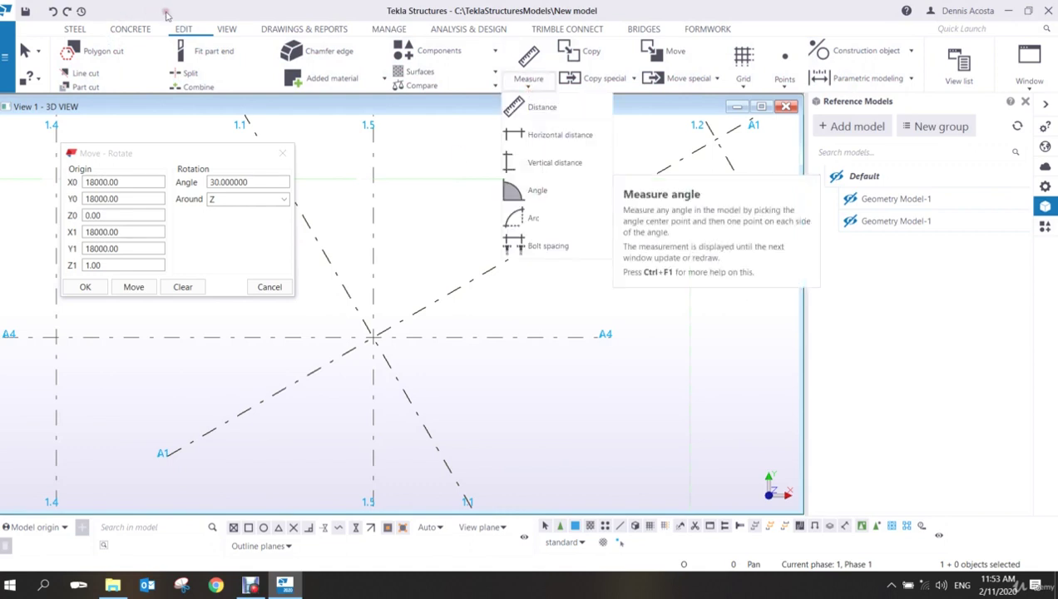
click(181, 30)
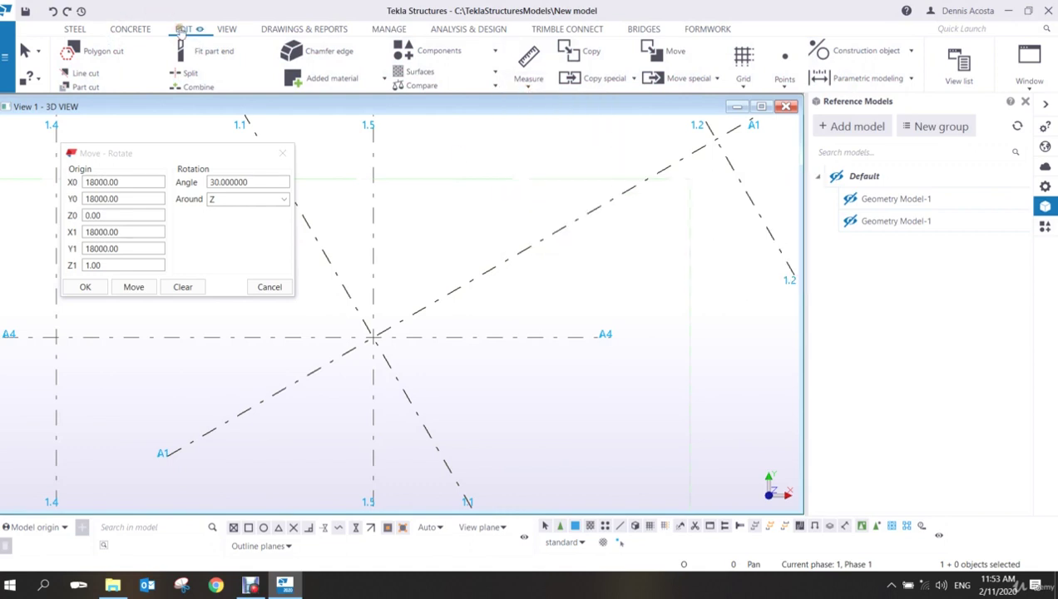
click(529, 84)
click(535, 193)
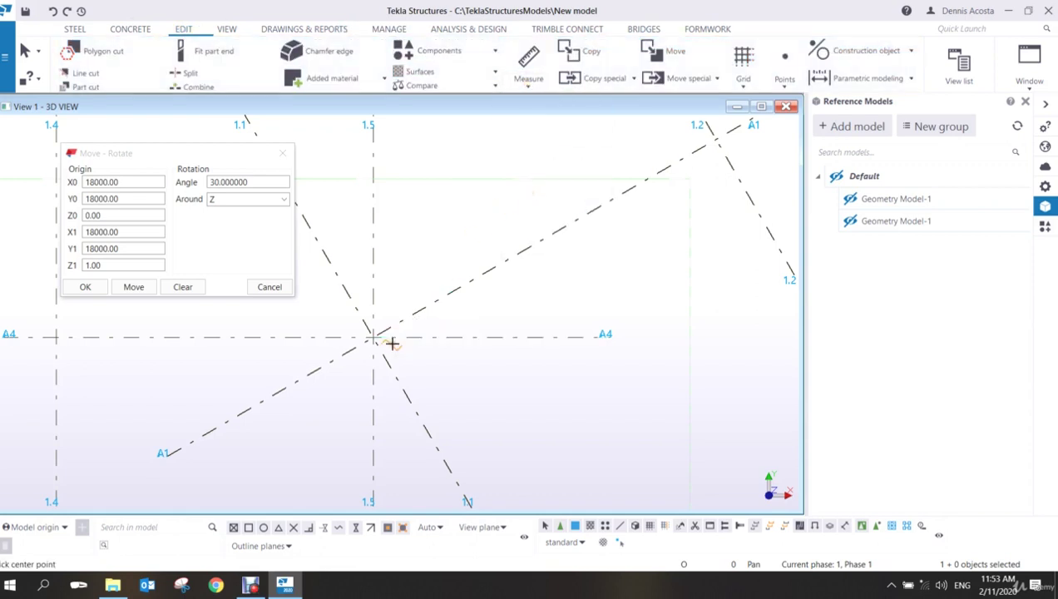
click(450, 347)
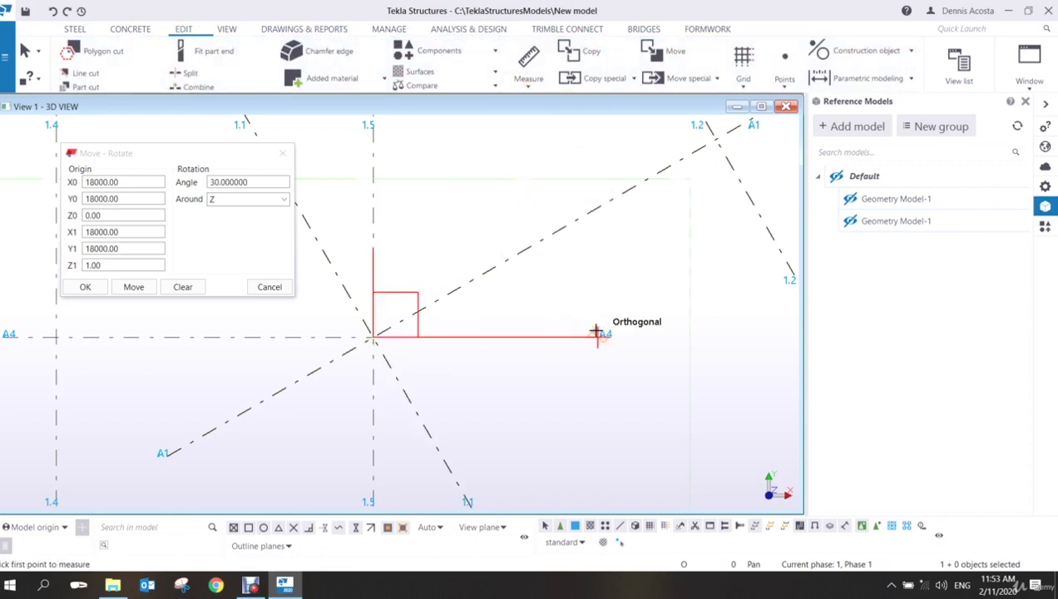
click(591, 210)
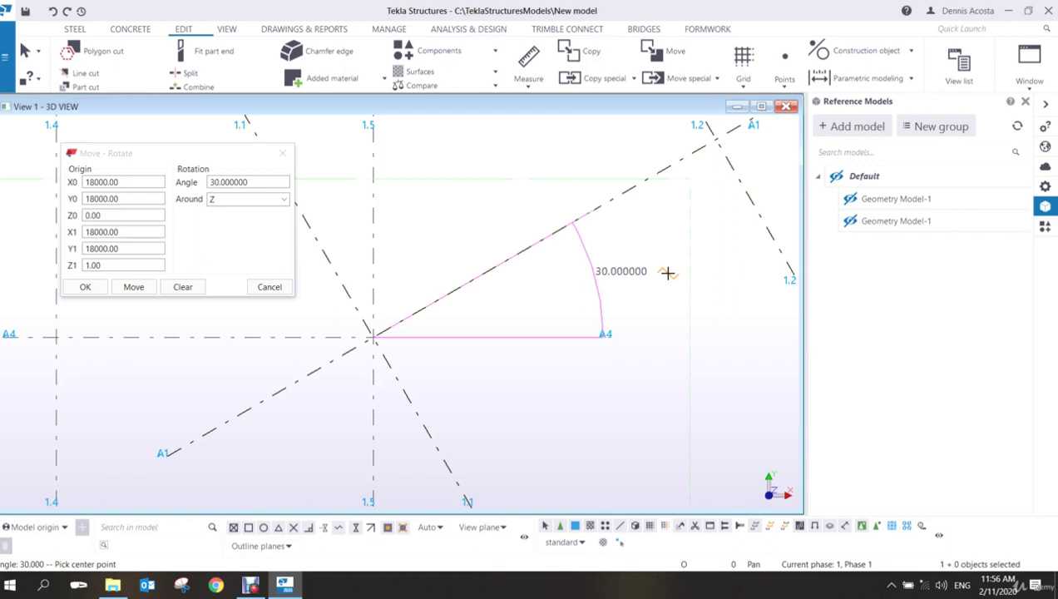
right_click(372, 204)
click(385, 211)
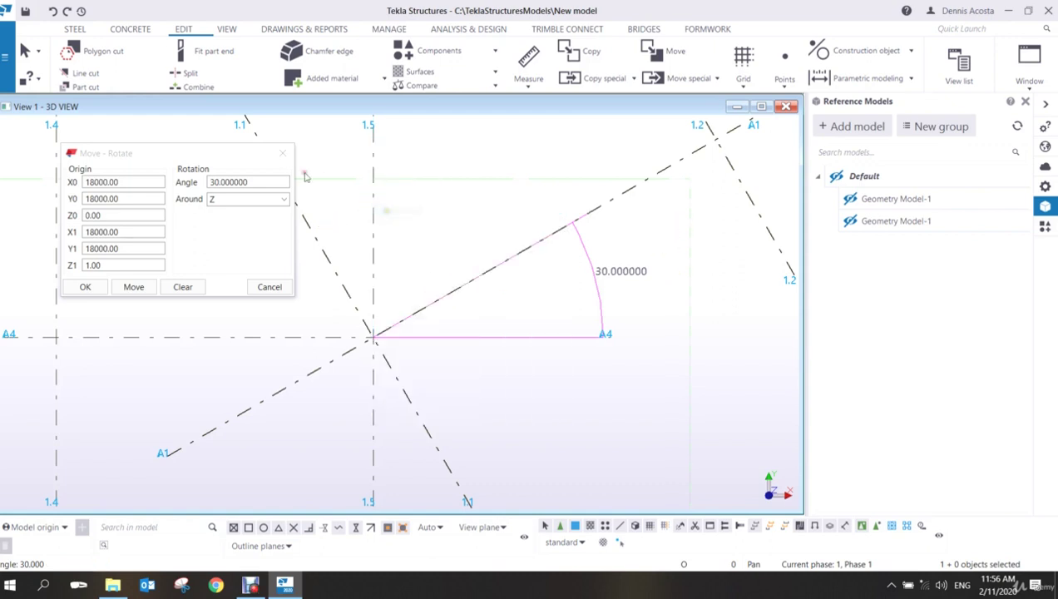
Close the Move - Rotate dialog and redraw the view to clear the angle measurement.
click(283, 153)
scroll(430, 283, down, 4)
scroll(430, 283, down, 3)
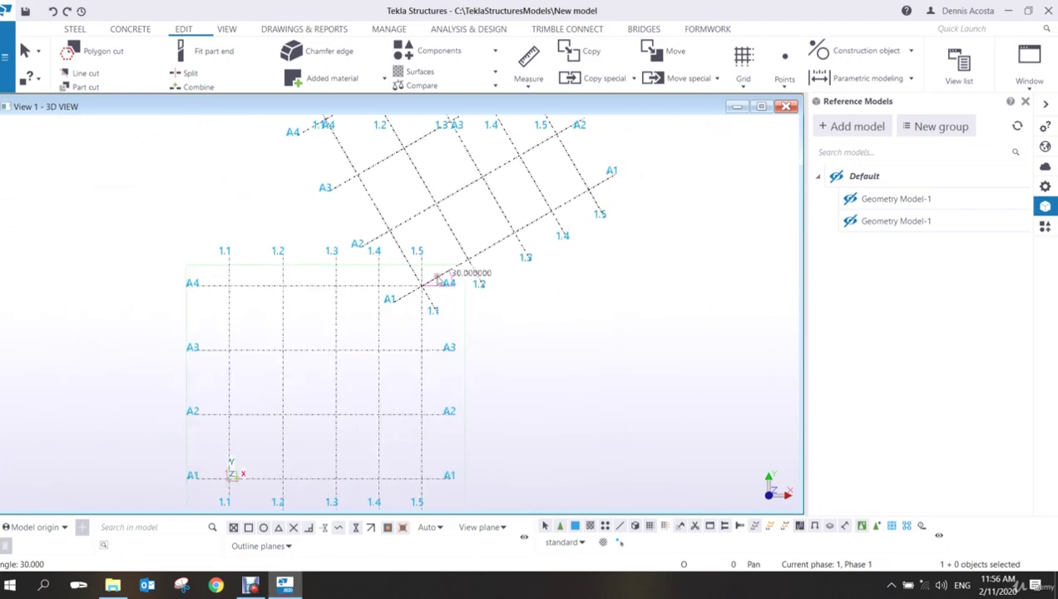
scroll(433, 306, up, 7)
middle_drag(548, 331, 548, 293)
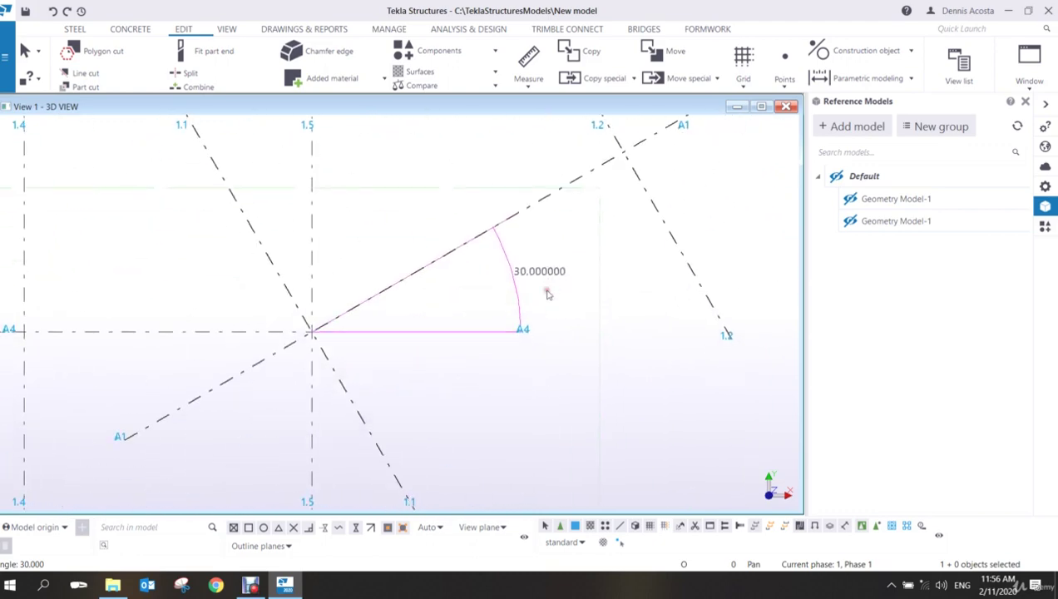
scroll(516, 279, up, 2)
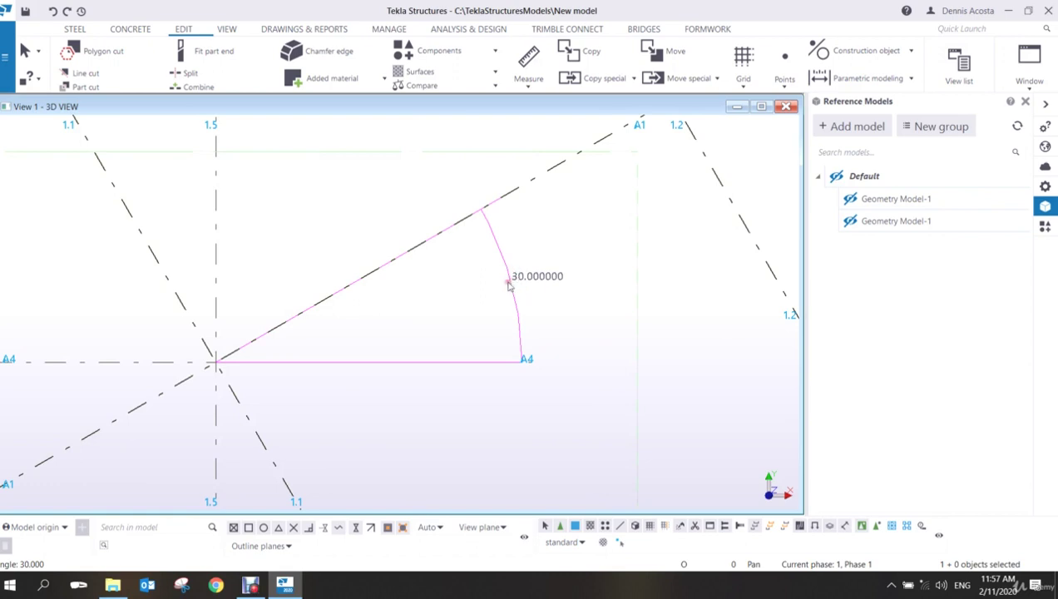
key(ctrl+r)
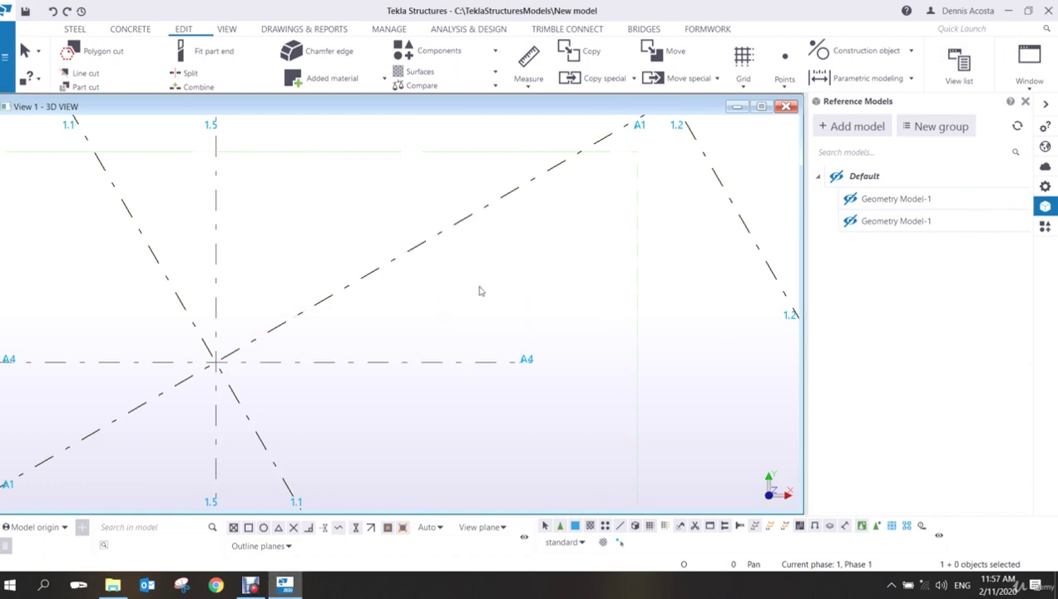
right_click(564, 257)
click(599, 327)
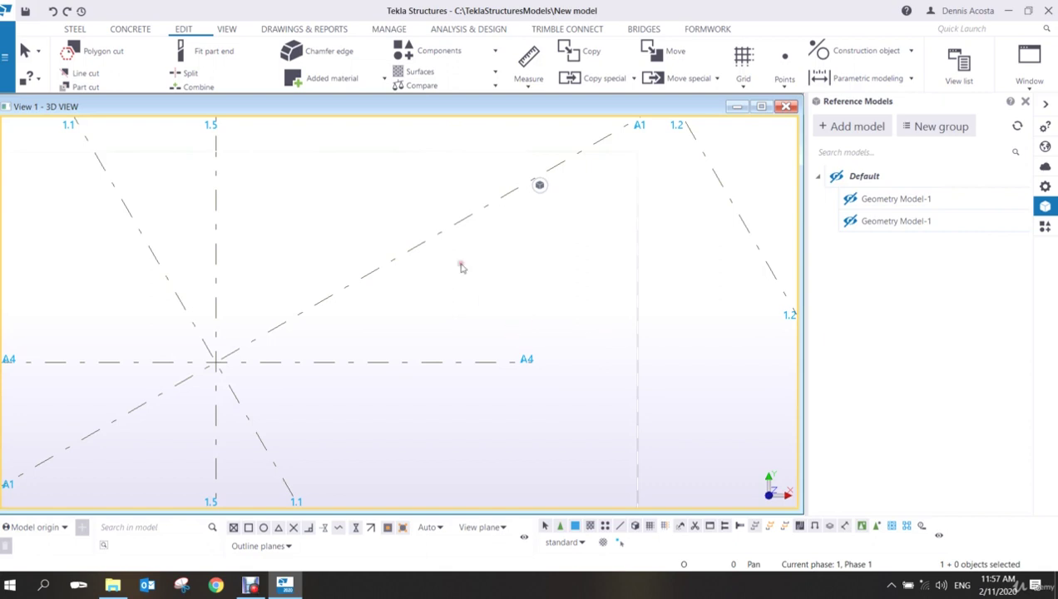
Measure the distance from the 1.5/A4 intersection to the end of grid line A4, placing the dimension above the line.
click(526, 63)
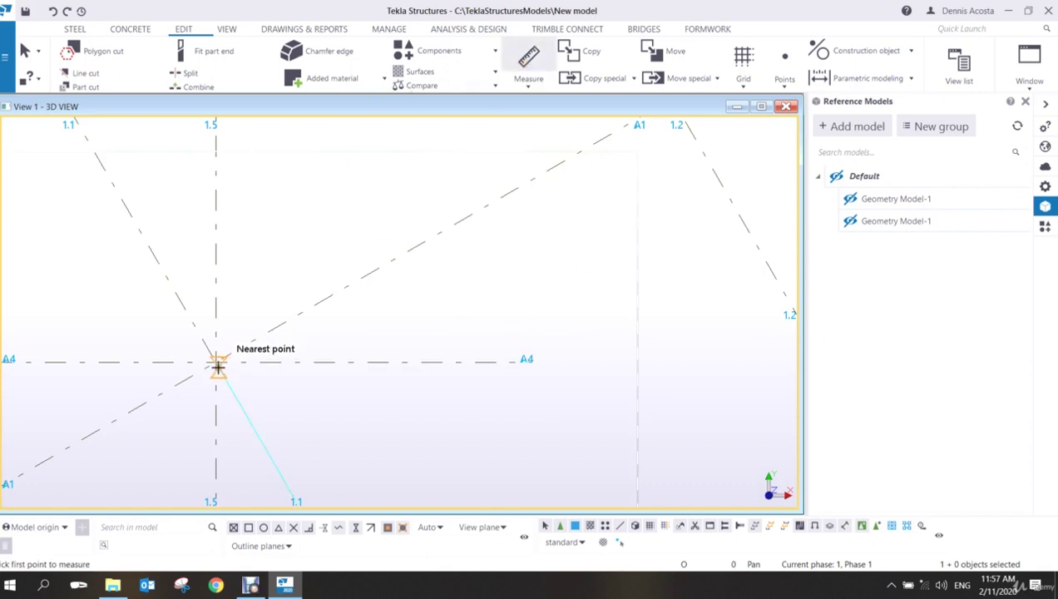
click(216, 362)
click(508, 362)
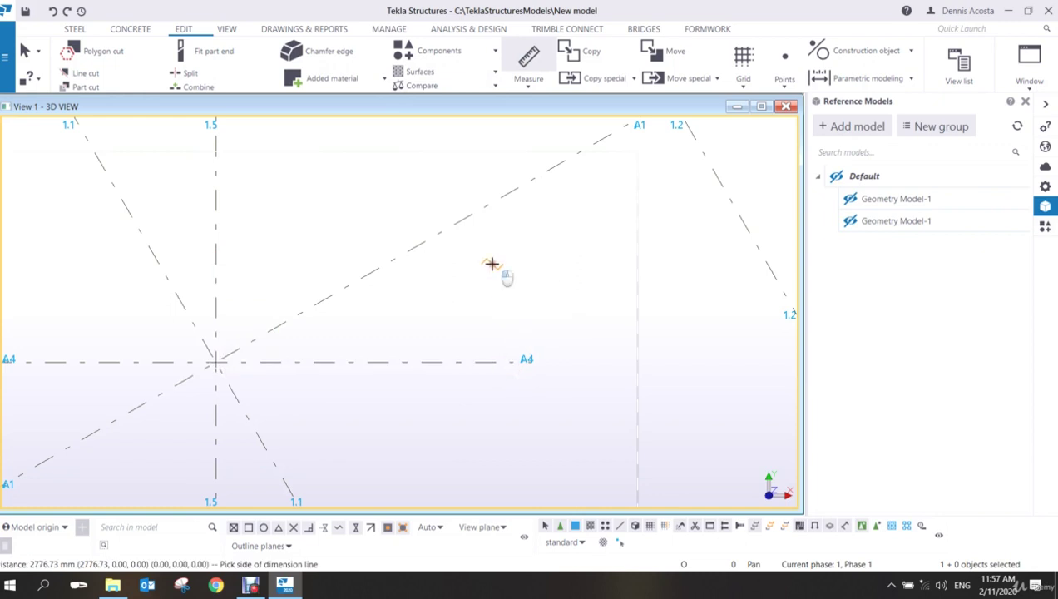
click(491, 265)
Measure two arbitrary sloping distances between free points in the view, placing a dimension line for each.
click(341, 430)
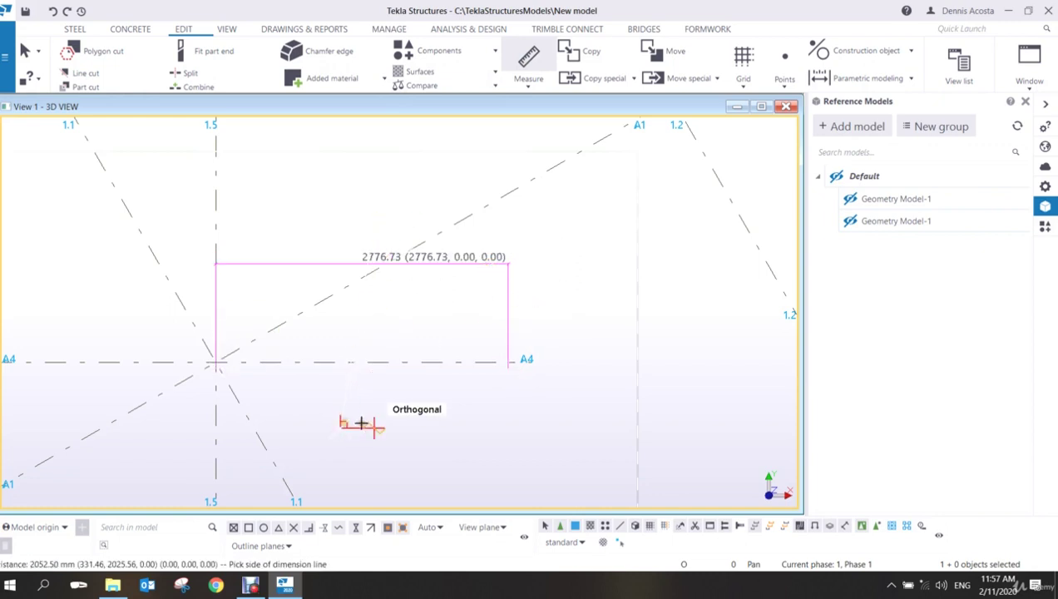
click(377, 216)
click(597, 290)
click(596, 180)
click(671, 341)
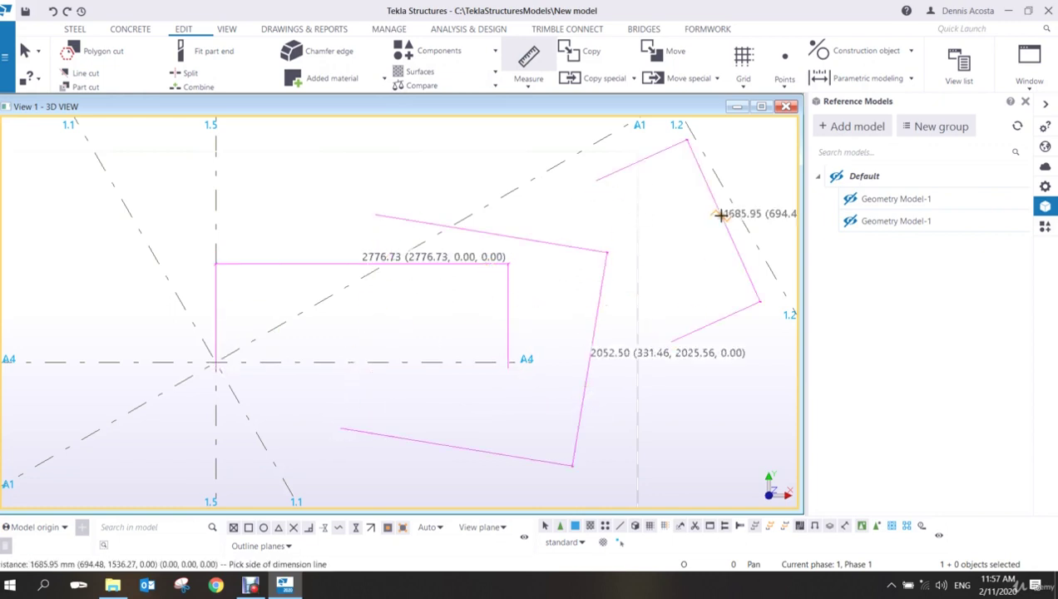
click(723, 217)
key(Escape)
Redraw the view to clear all the distance dimensions.
middle_drag(459, 220, 439, 234)
scroll(500, 208, down, 2)
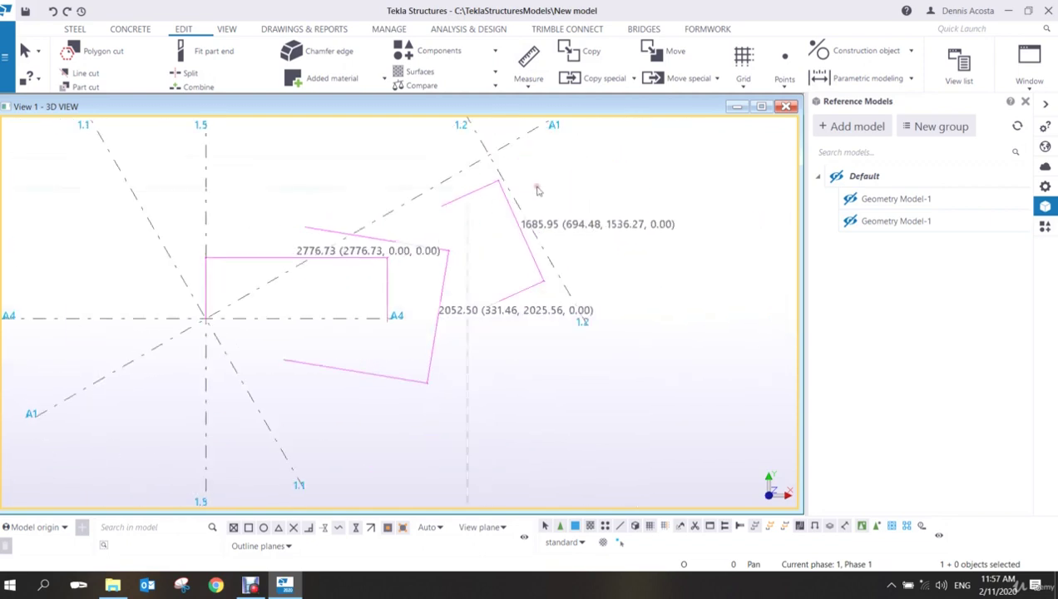
right_click(566, 169)
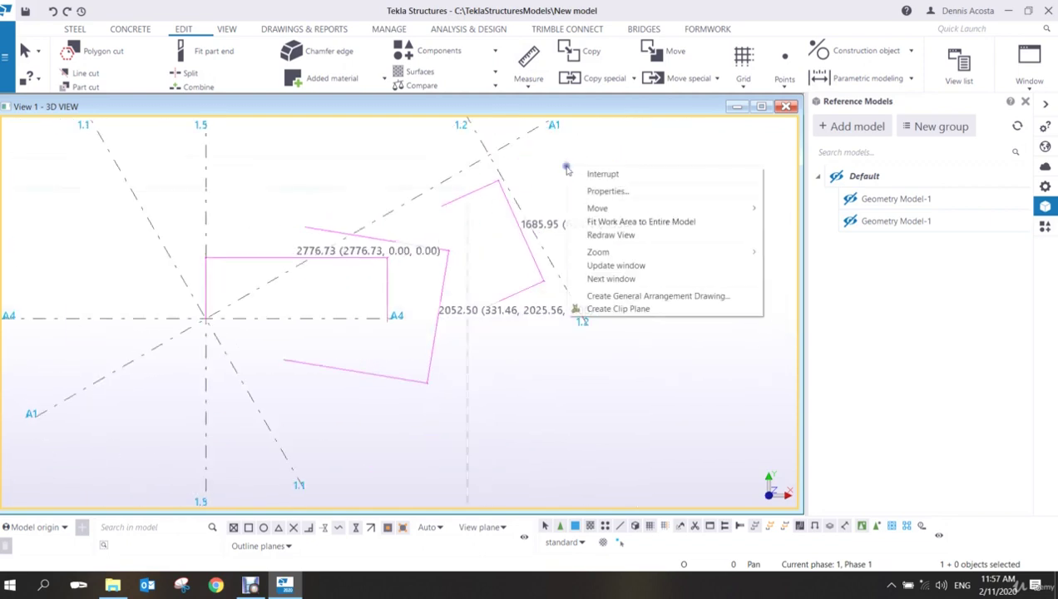
click(608, 234)
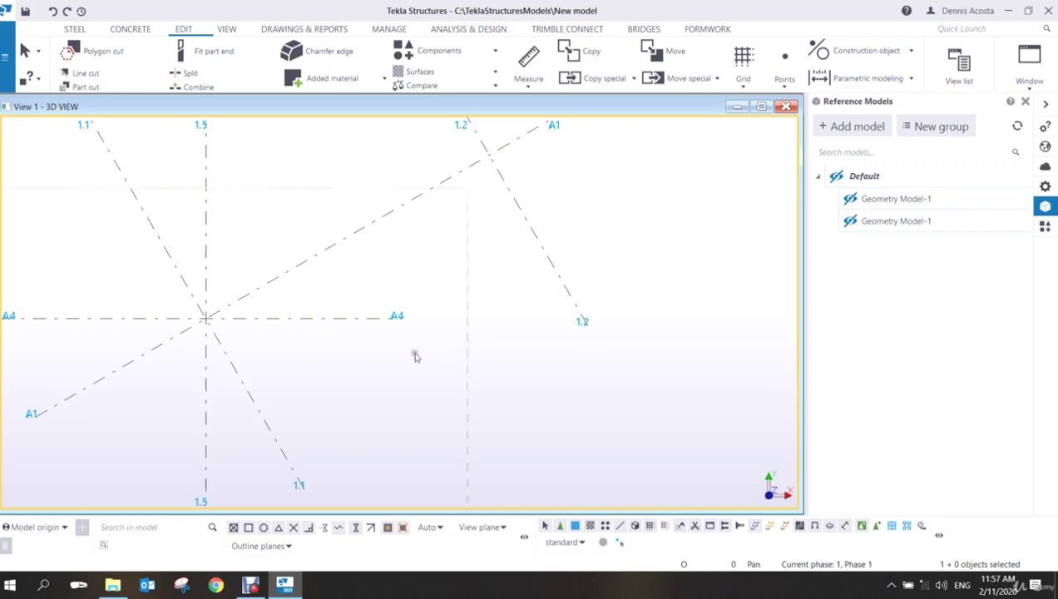
Delete the rotated copy of the grid and confirm the deletion.
scroll(408, 350, down, 6)
middle_drag(462, 246, 432, 293)
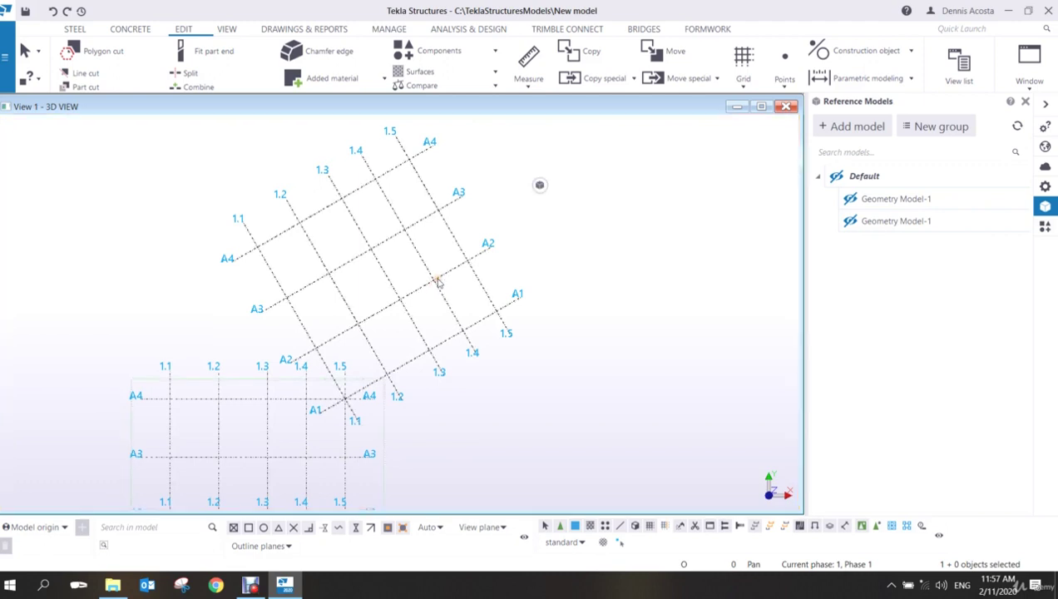
key(Delete)
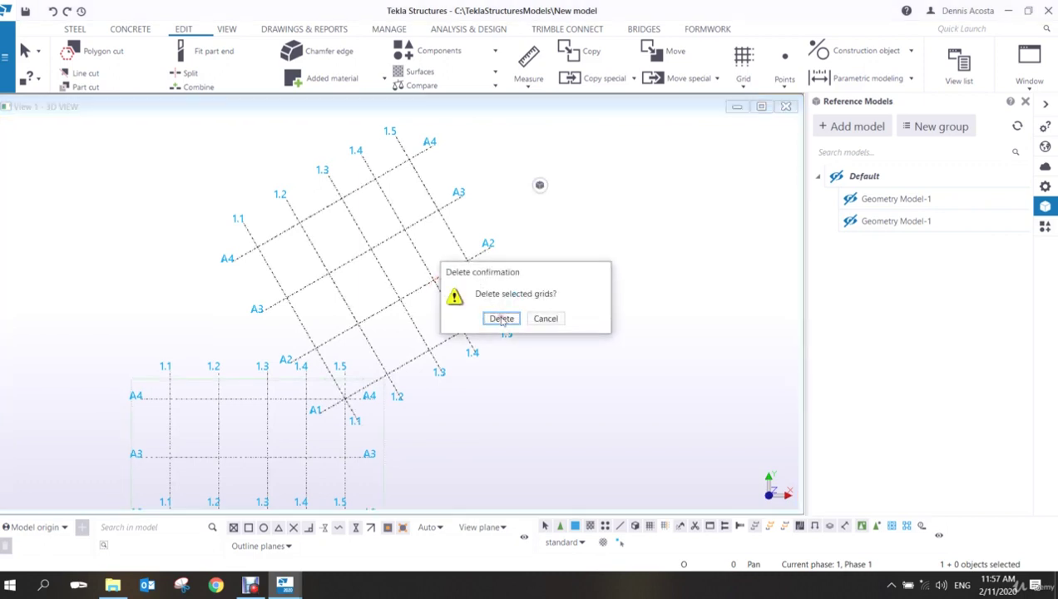
click(500, 319)
scroll(525, 265, up, 3)
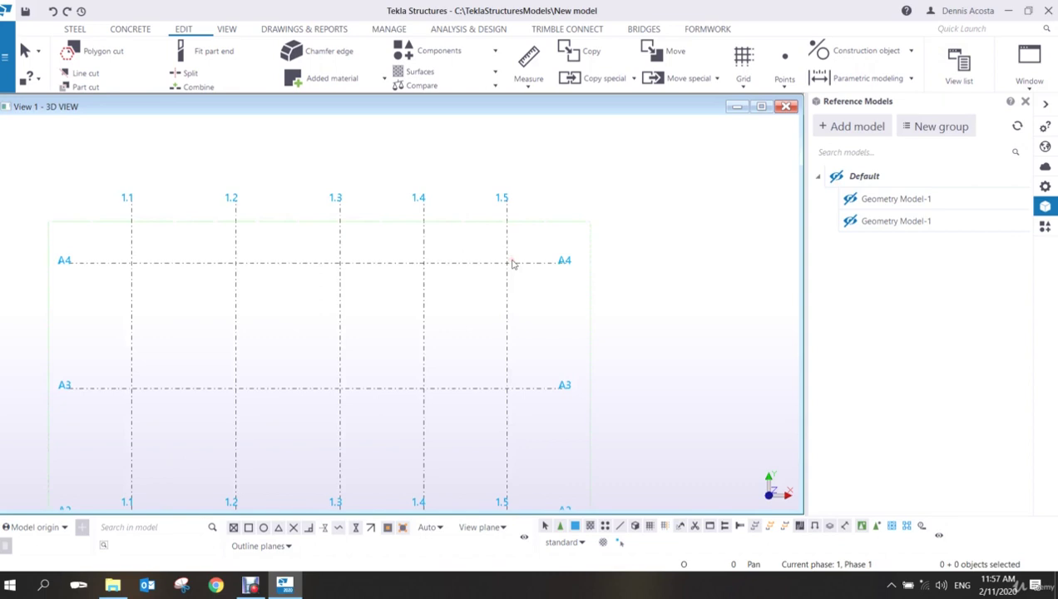
scroll(513, 263, down, 5)
scroll(420, 283, up, 5)
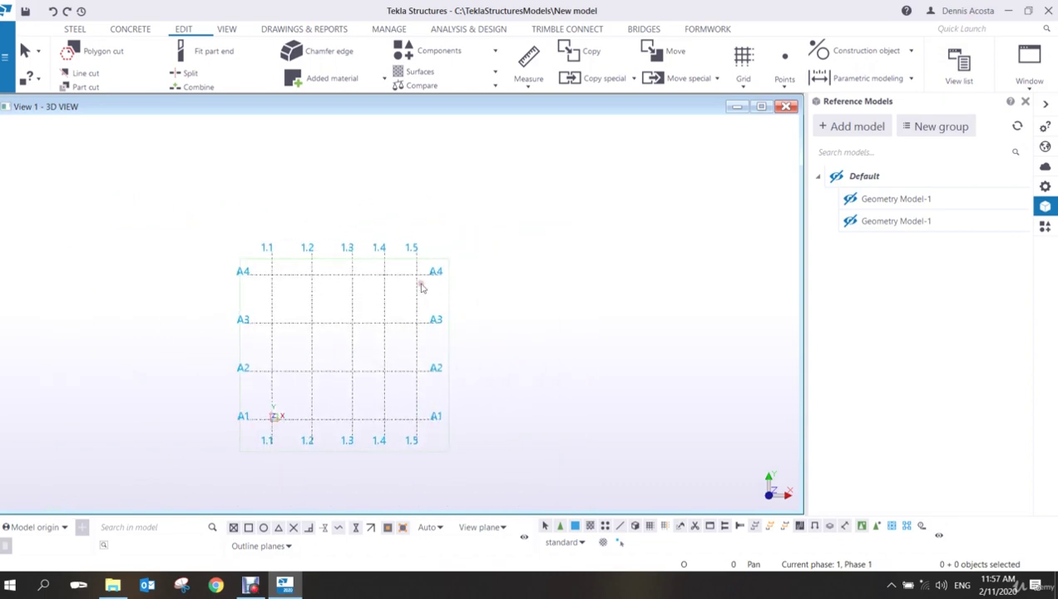
scroll(424, 273, up, 3)
scroll(379, 316, down, 5)
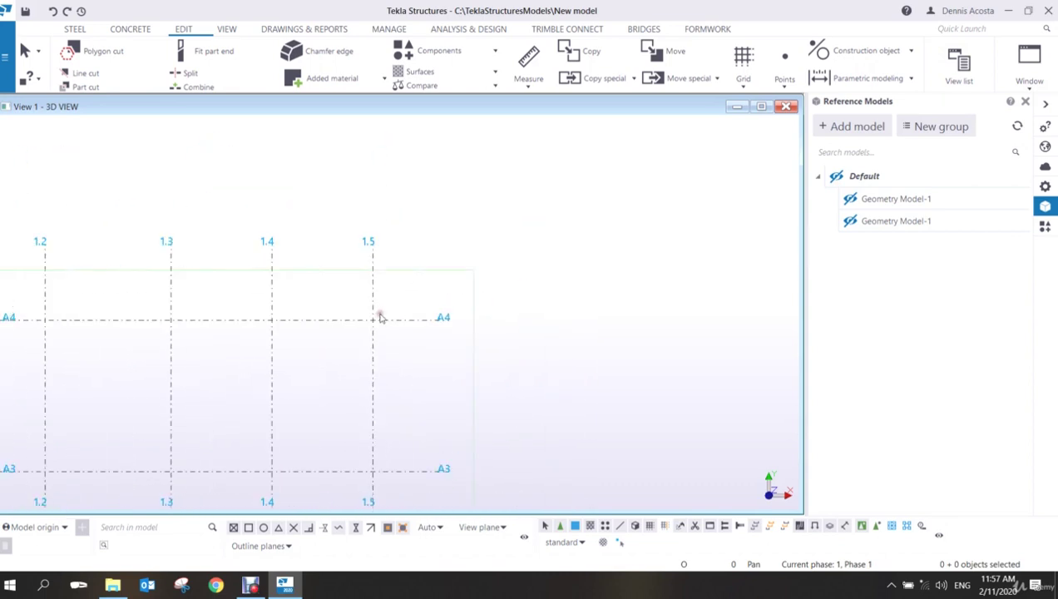
scroll(386, 317, up, 4)
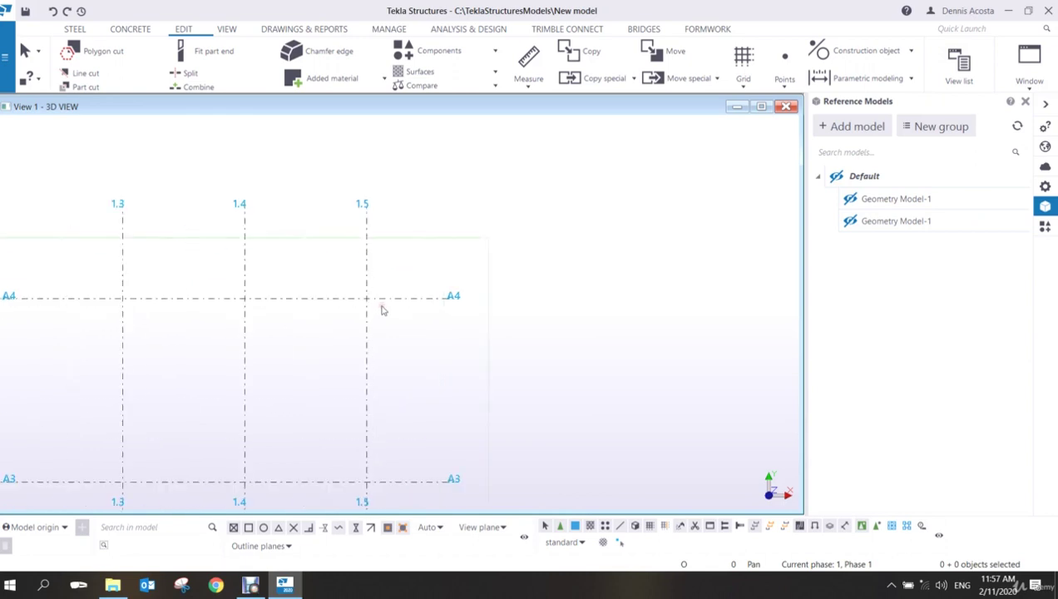
scroll(381, 311, down, 3)
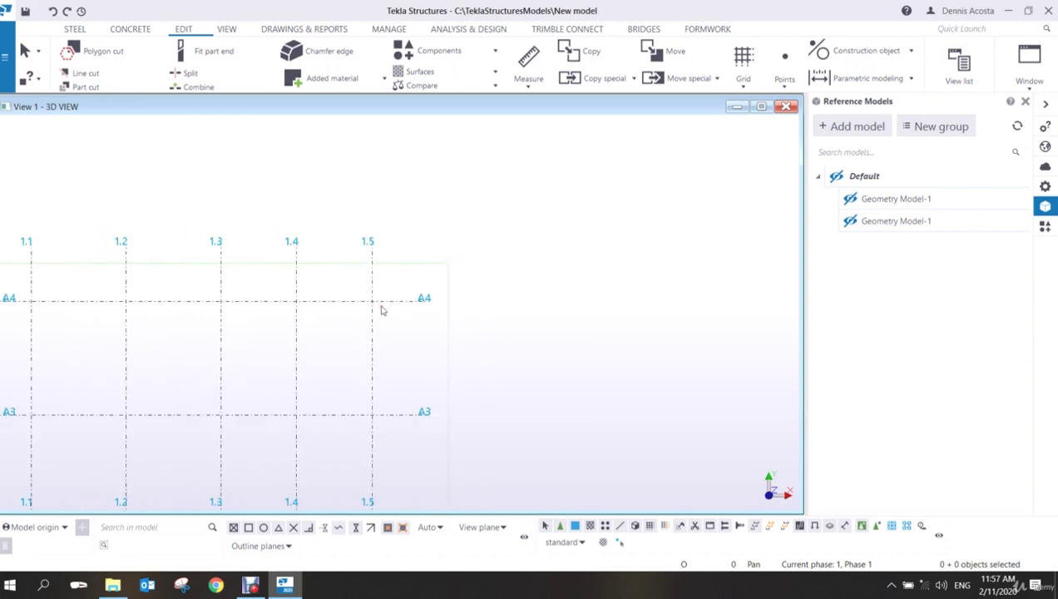
scroll(381, 310, down, 2)
scroll(380, 311, up, 5)
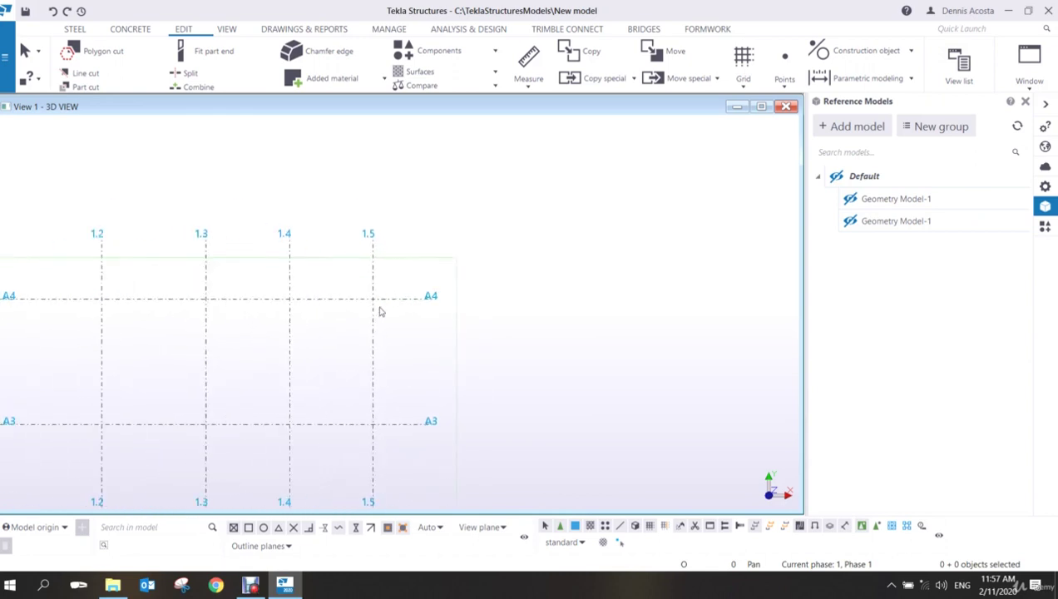
scroll(380, 311, down, 4)
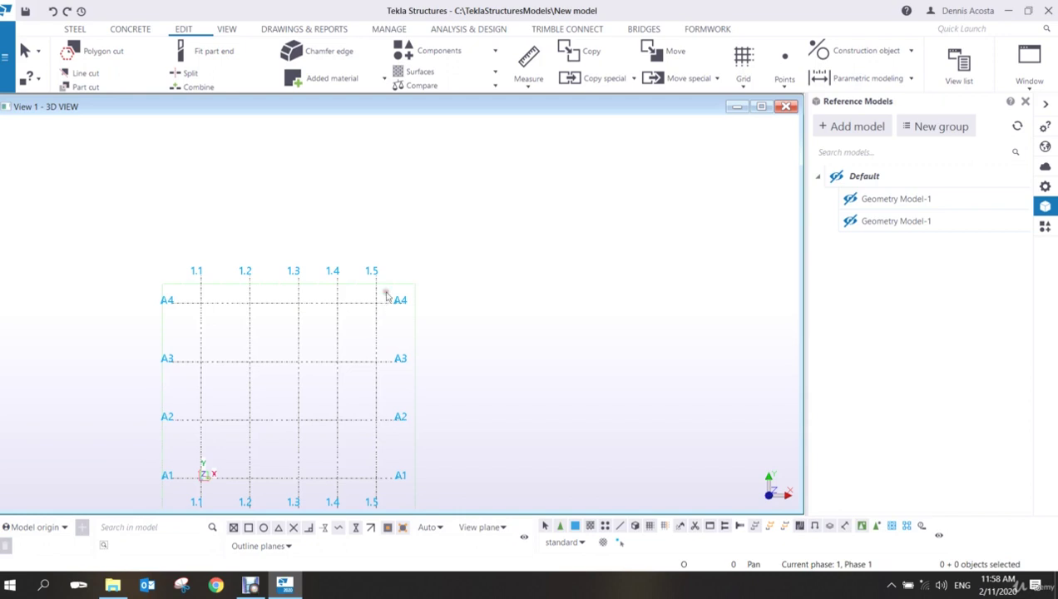
scroll(379, 301, up, 6)
middle_drag(512, 362, 633, 385)
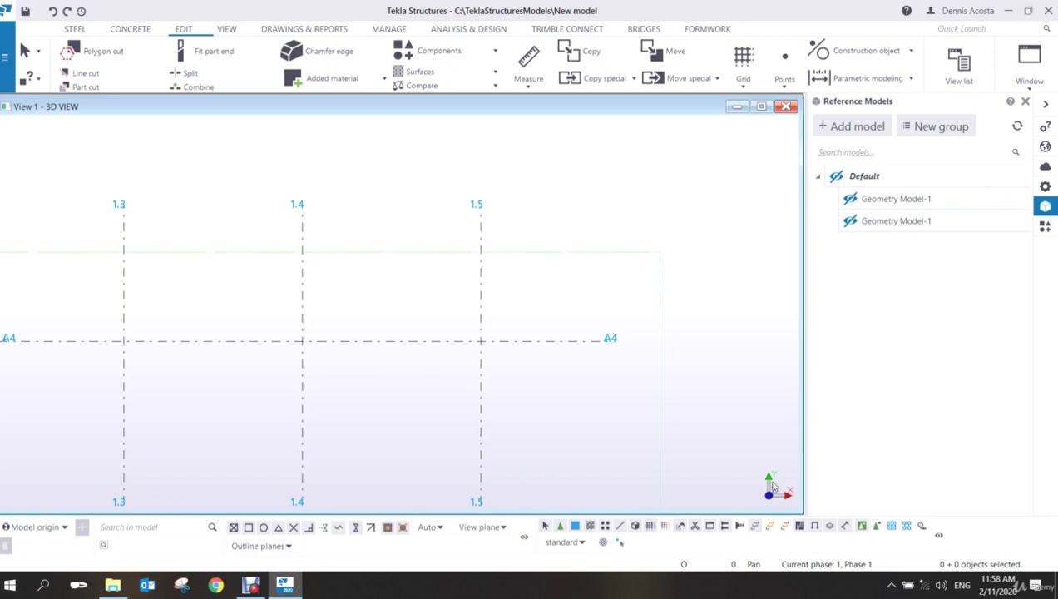
Create an arc point at a 30 degree angle, centred on the 1.5/A4 intersection and starting from grid line A4.
scroll(463, 371, up, 3)
middle_drag(518, 336, 425, 344)
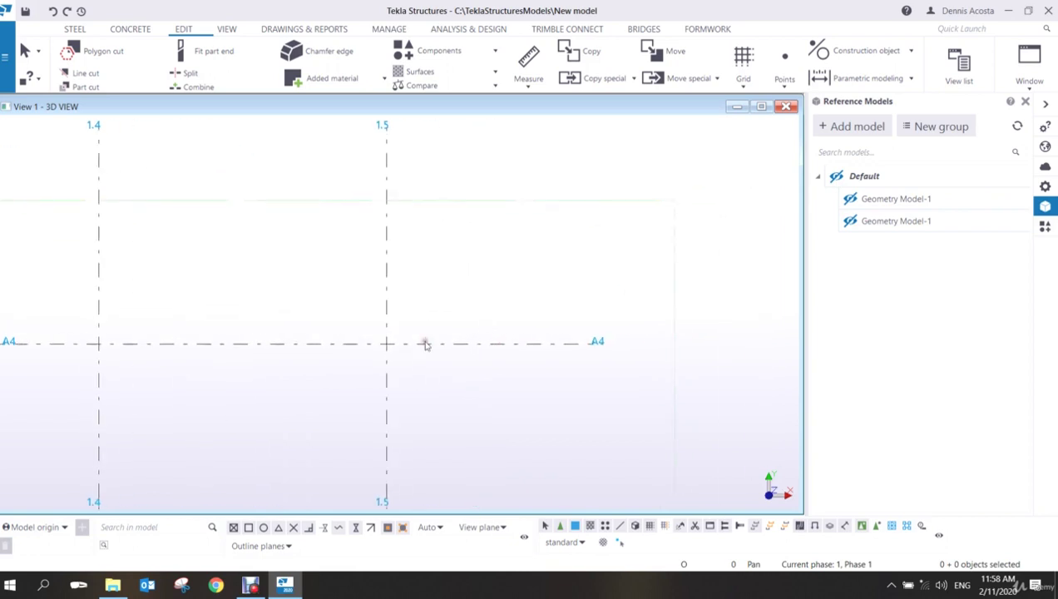
click(785, 83)
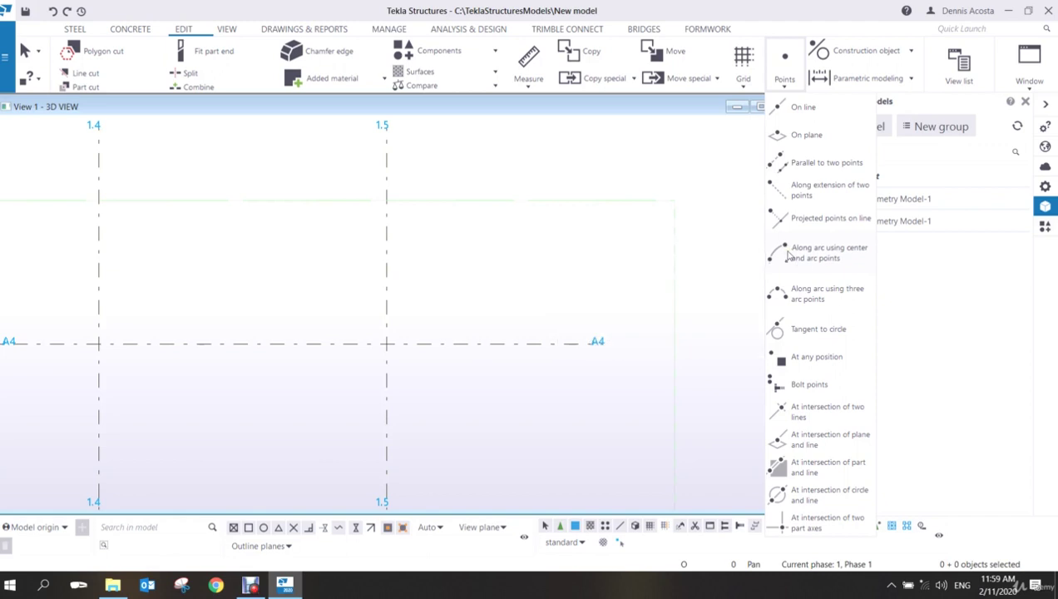
click(789, 256)
drag(237, 164, 556, 170)
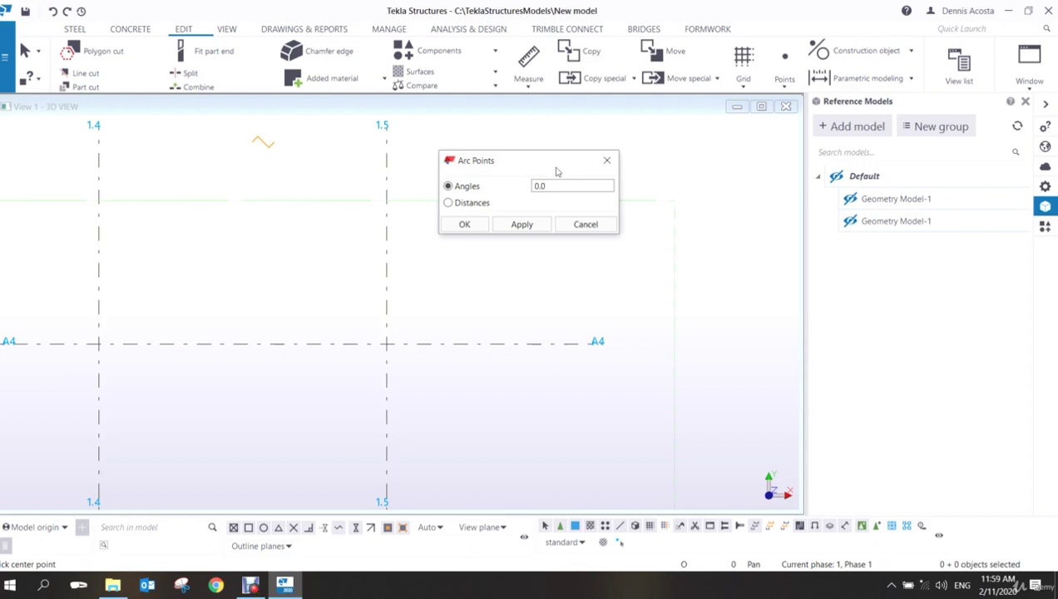
click(776, 82)
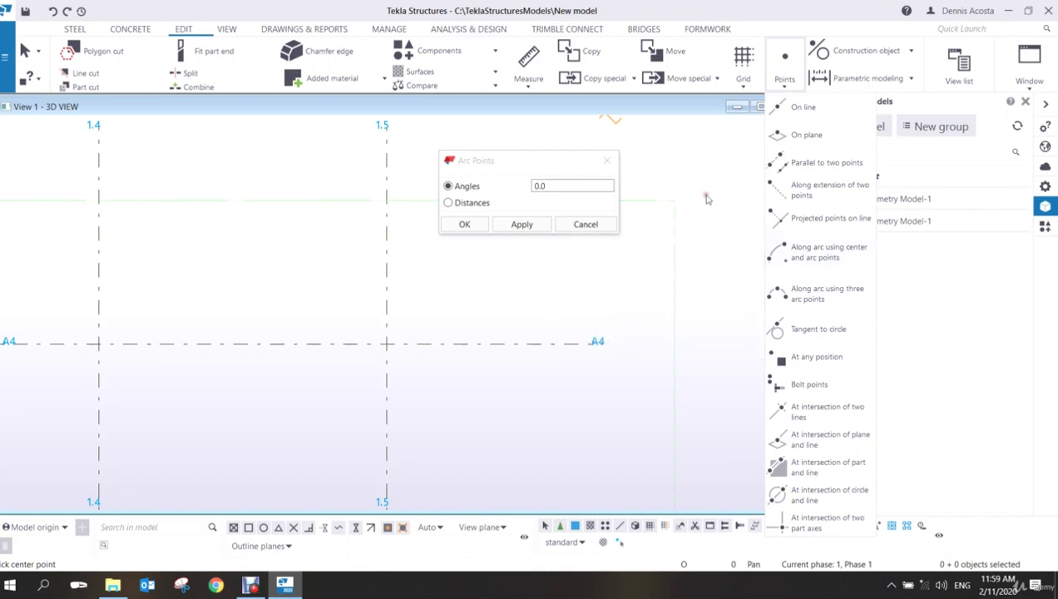
click(495, 166)
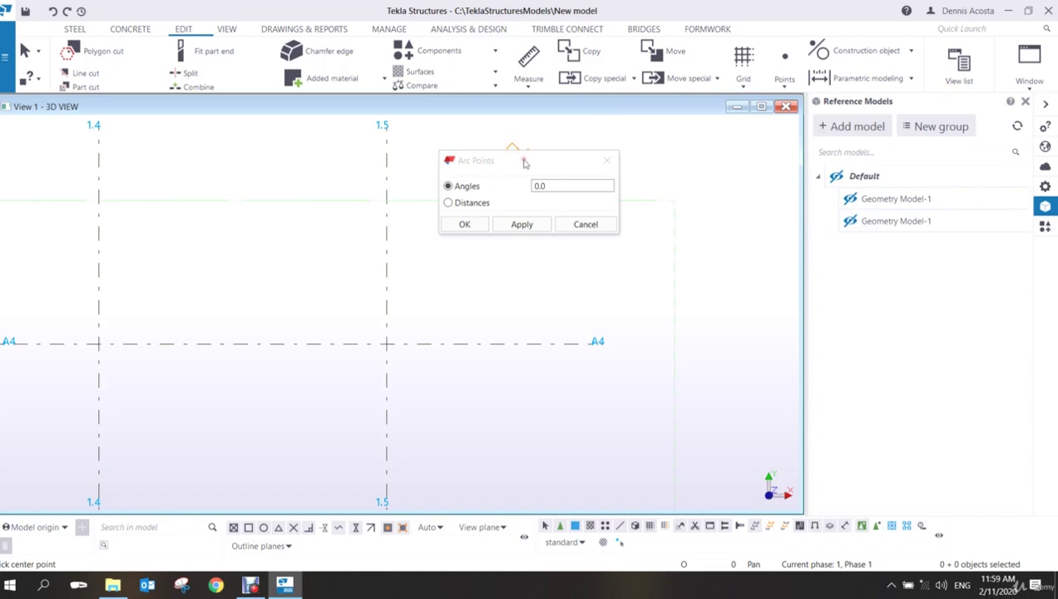
drag(525, 160, 544, 198)
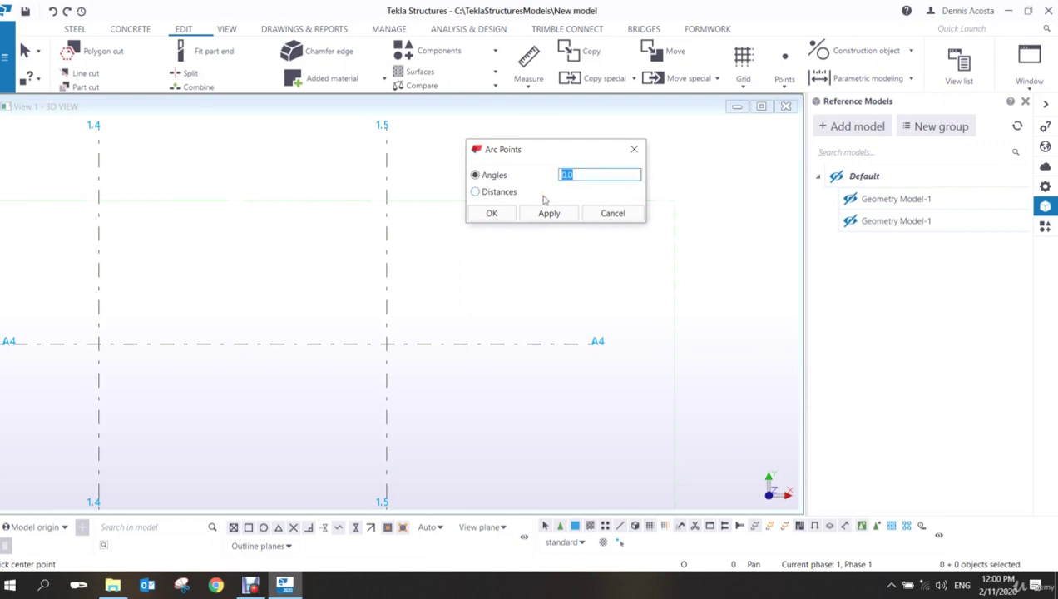
text(30)
click(545, 213)
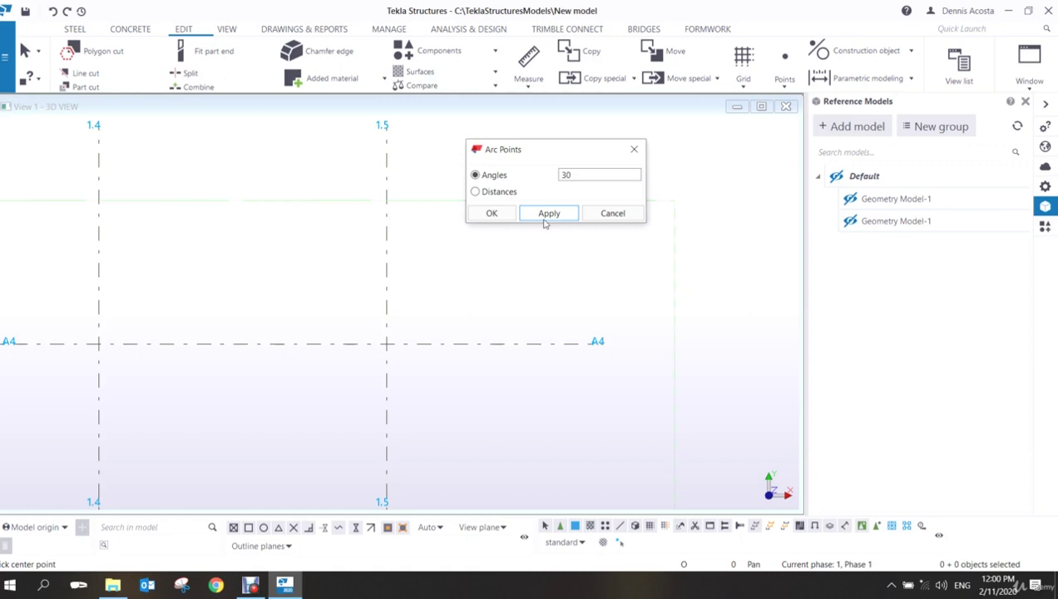
click(387, 343)
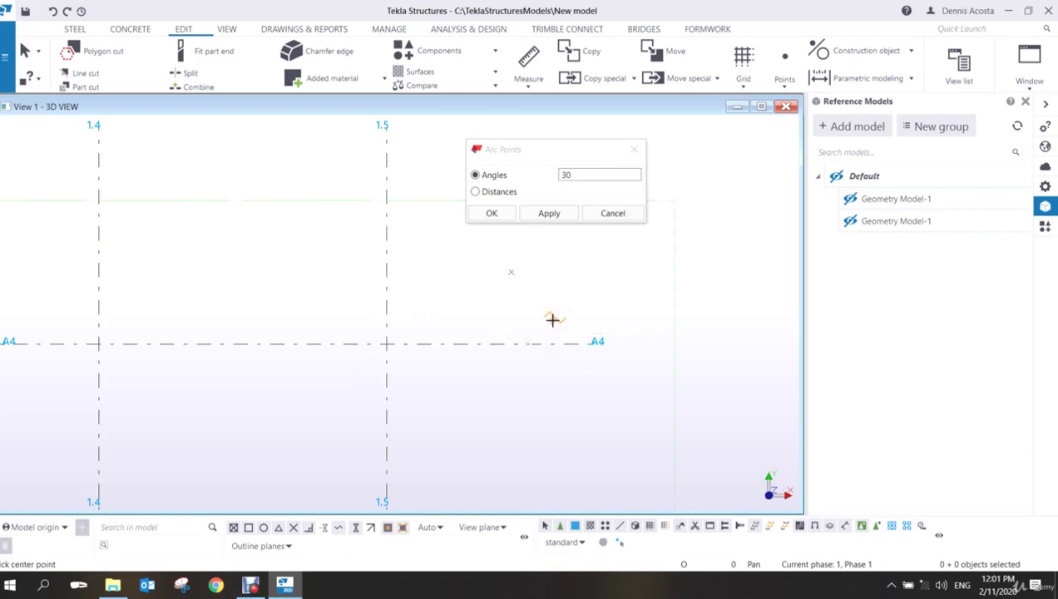
right_click(568, 290)
click(600, 298)
Measure the angle at the 1.5/A4 intersection between grid line A4 and the new point, and close the Arc Points dialog.
scroll(501, 319, up, 4)
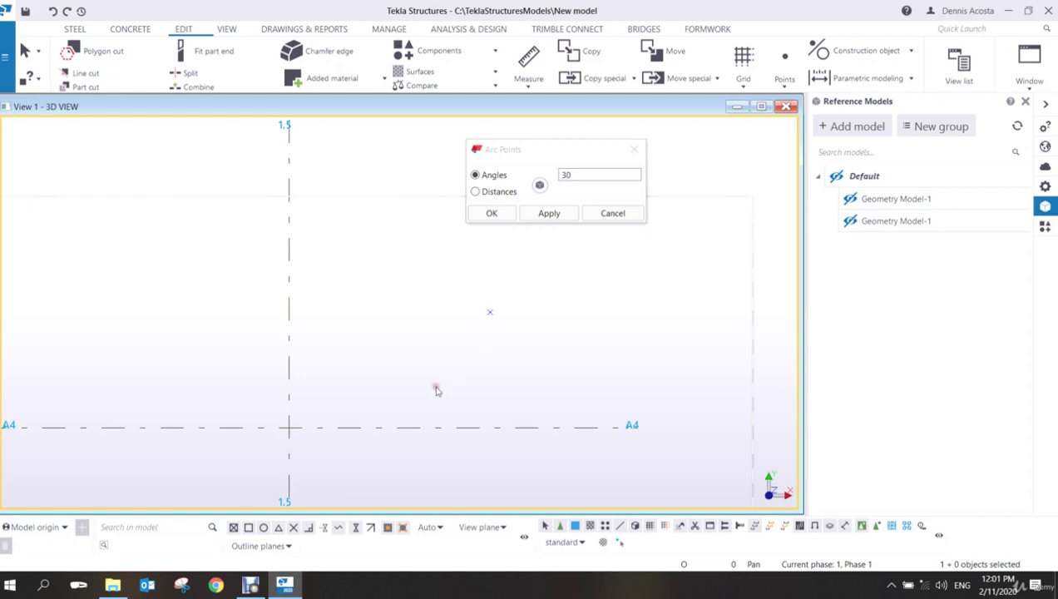
click(528, 87)
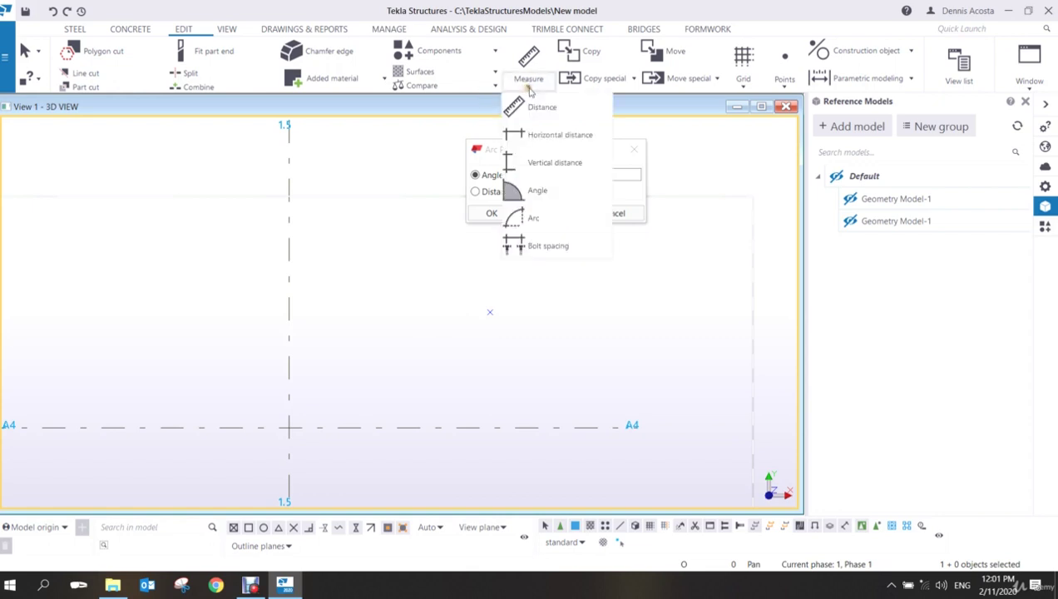
click(582, 215)
click(289, 424)
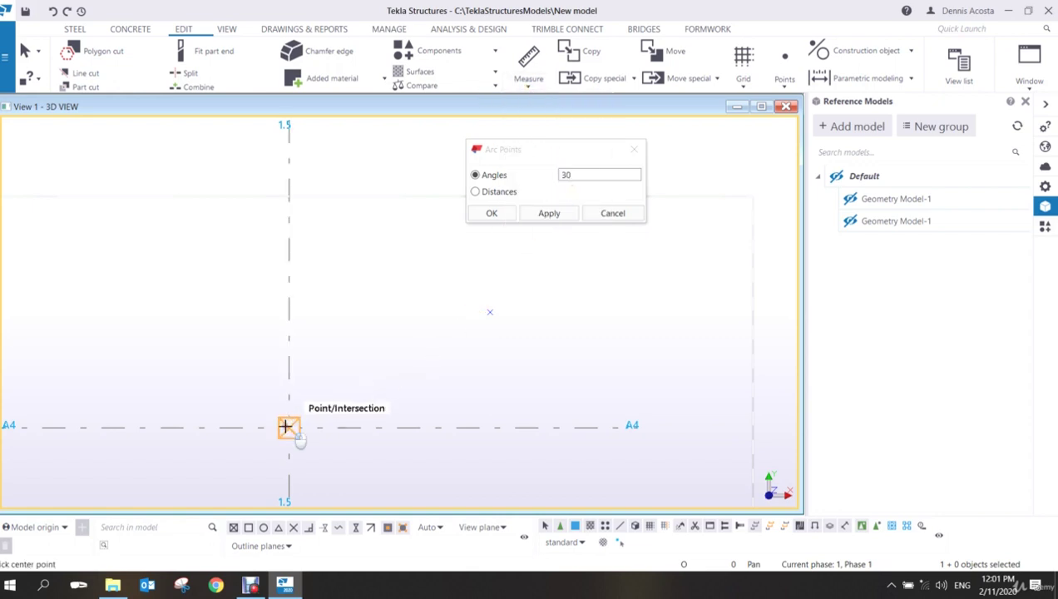
click(521, 427)
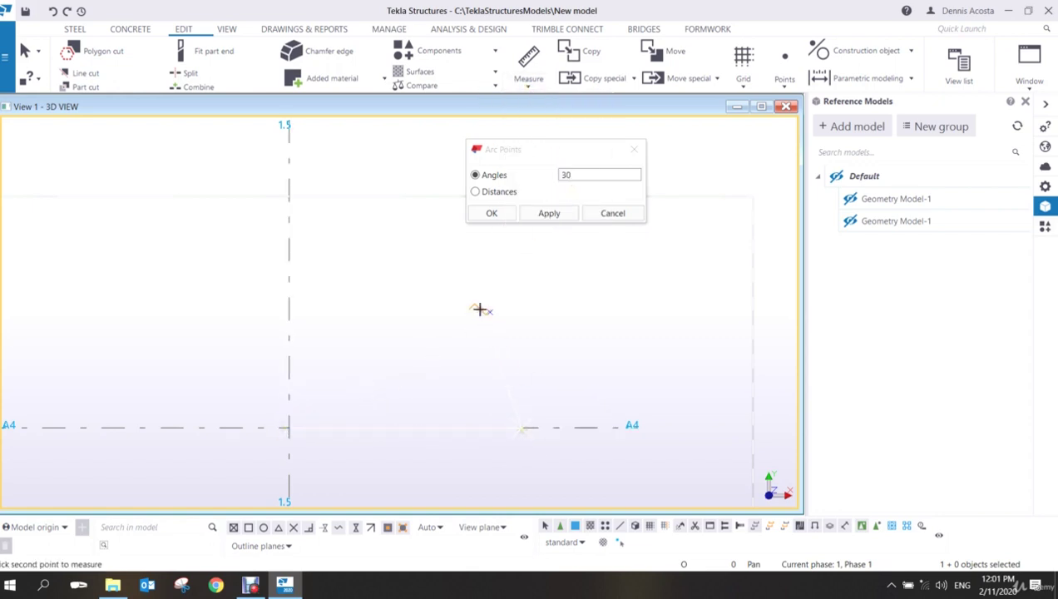
click(491, 312)
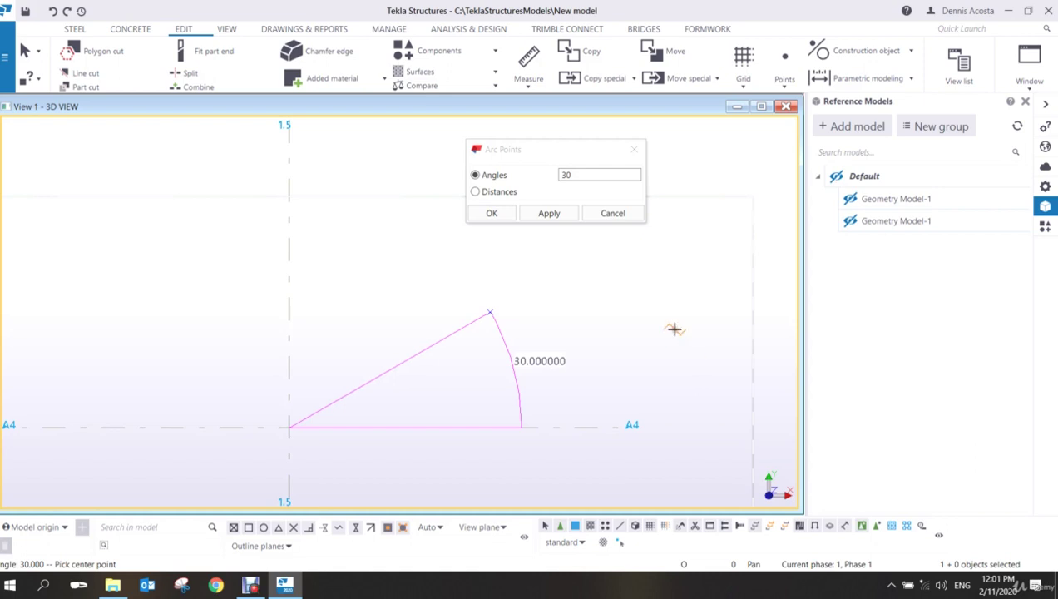
right_click(397, 251)
click(445, 261)
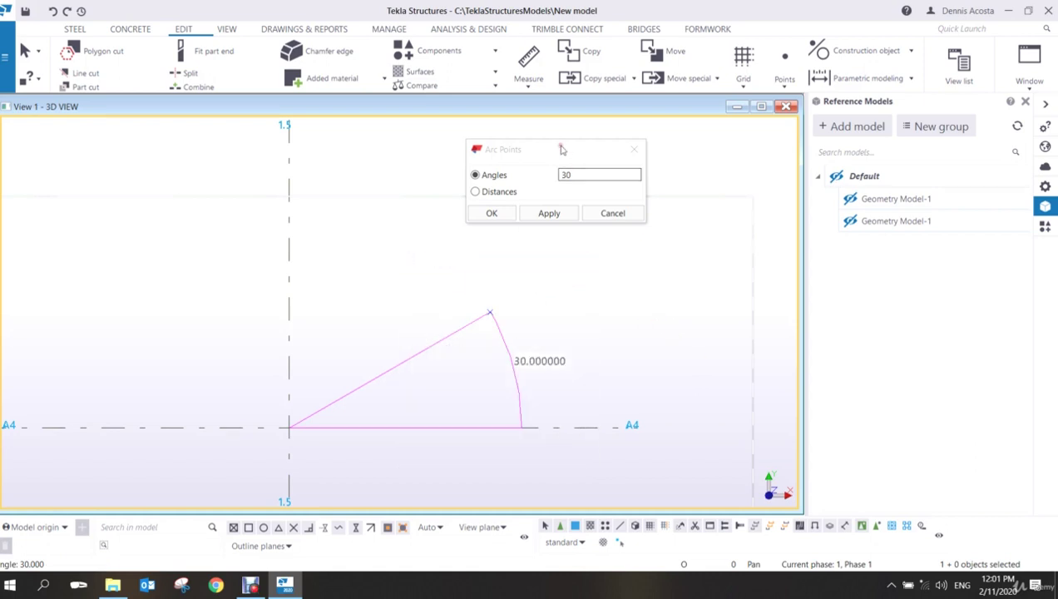
drag(564, 149, 634, 153)
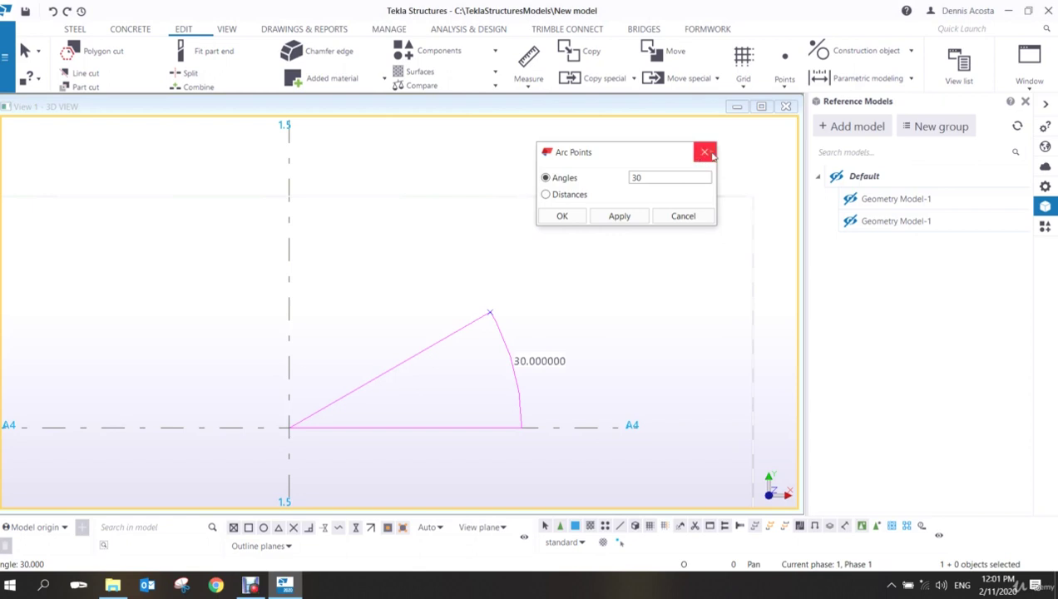
click(699, 156)
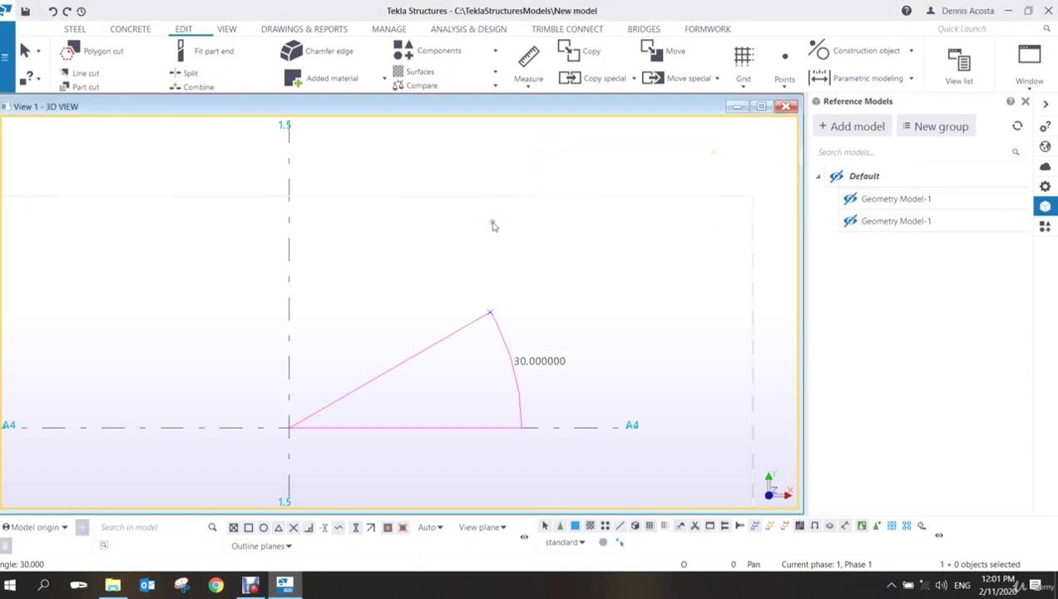
Define the work plane by three points: origin at 1.5/A4, X towards the 30 degree arc point, Y towards grid line 1.5 beyond A4.
click(227, 30)
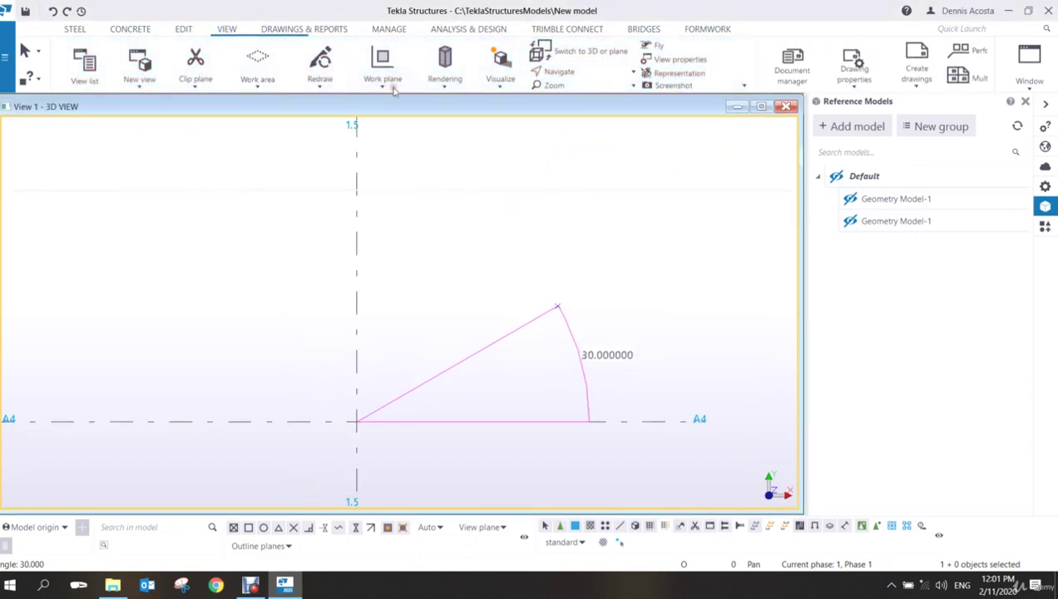
click(387, 88)
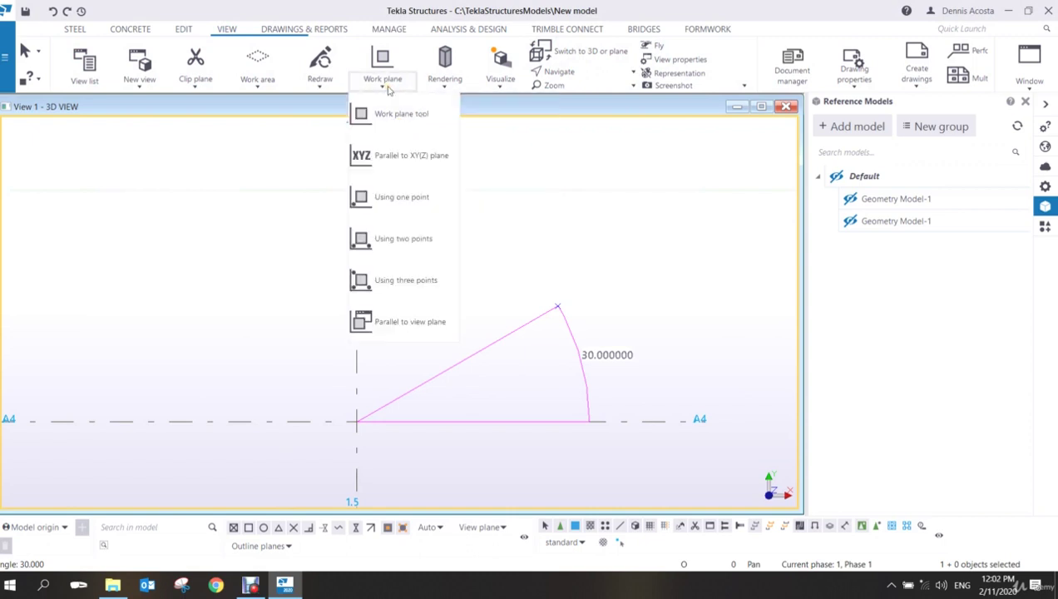
click(395, 283)
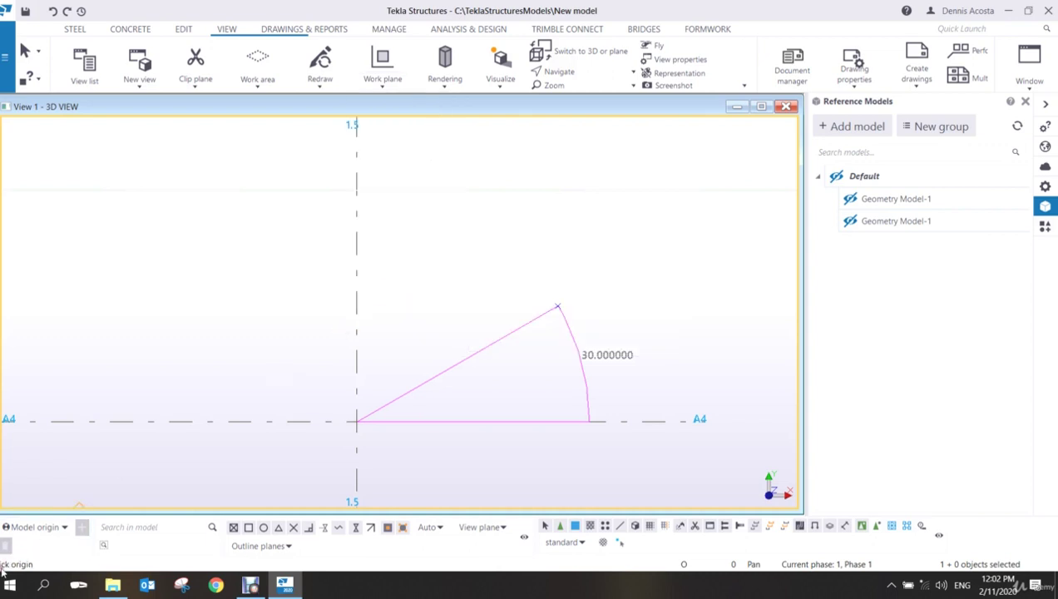
click(356, 421)
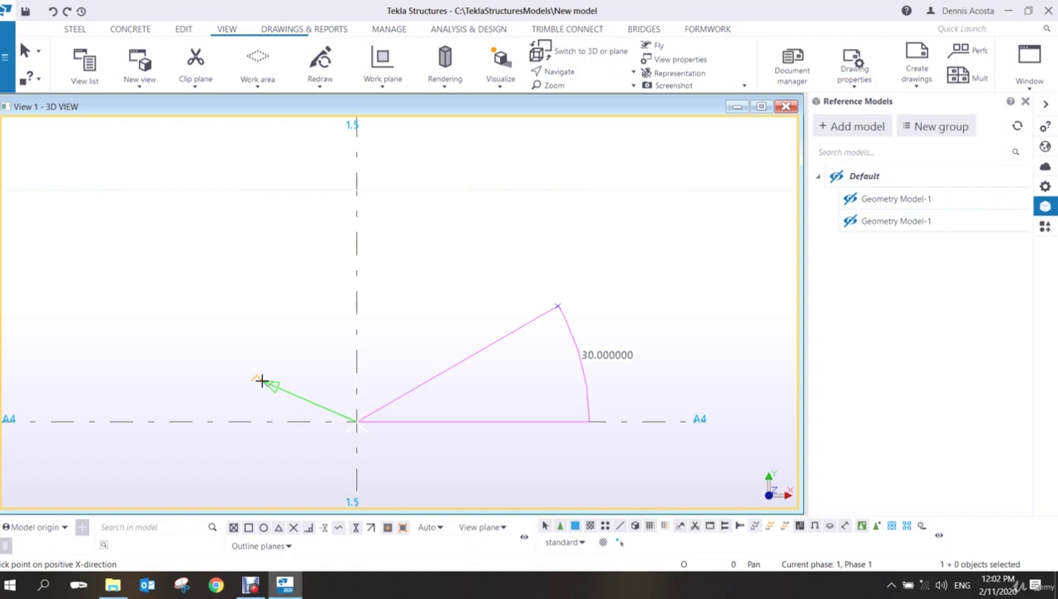
click(556, 307)
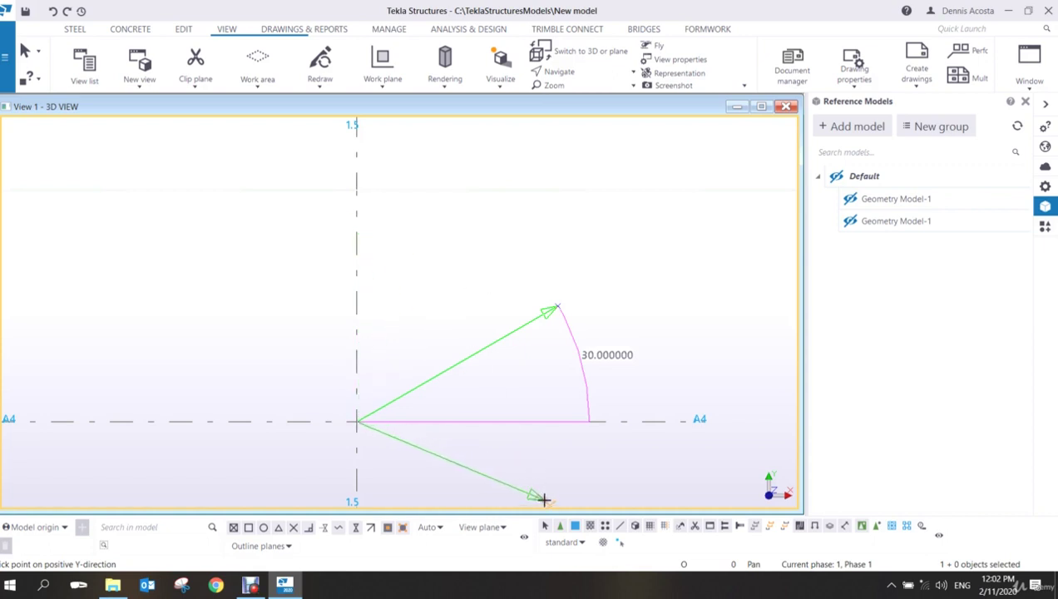
scroll(494, 449, down, 2)
scroll(442, 380, down, 1)
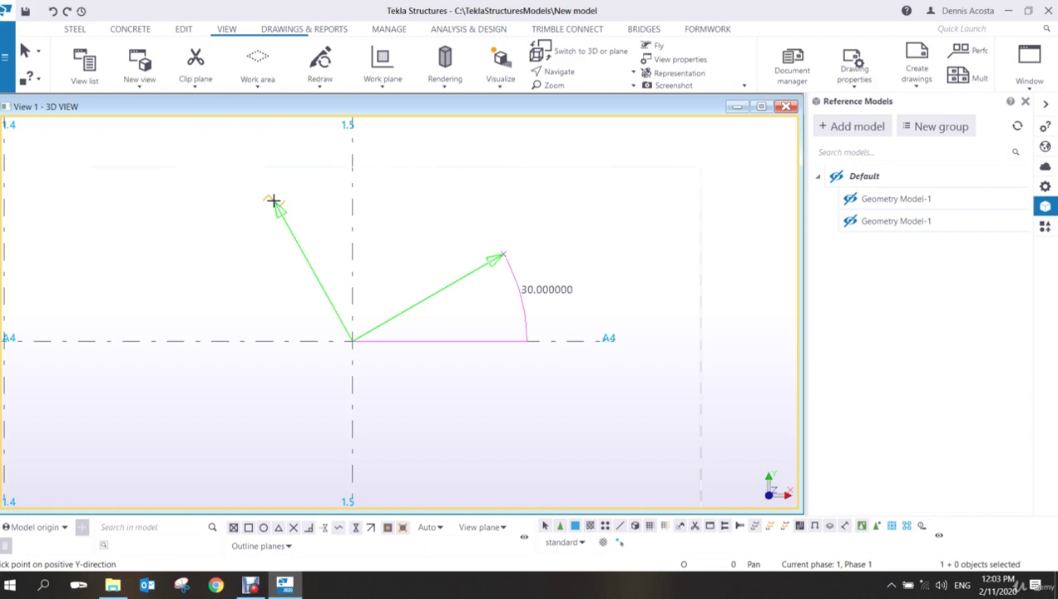
click(352, 185)
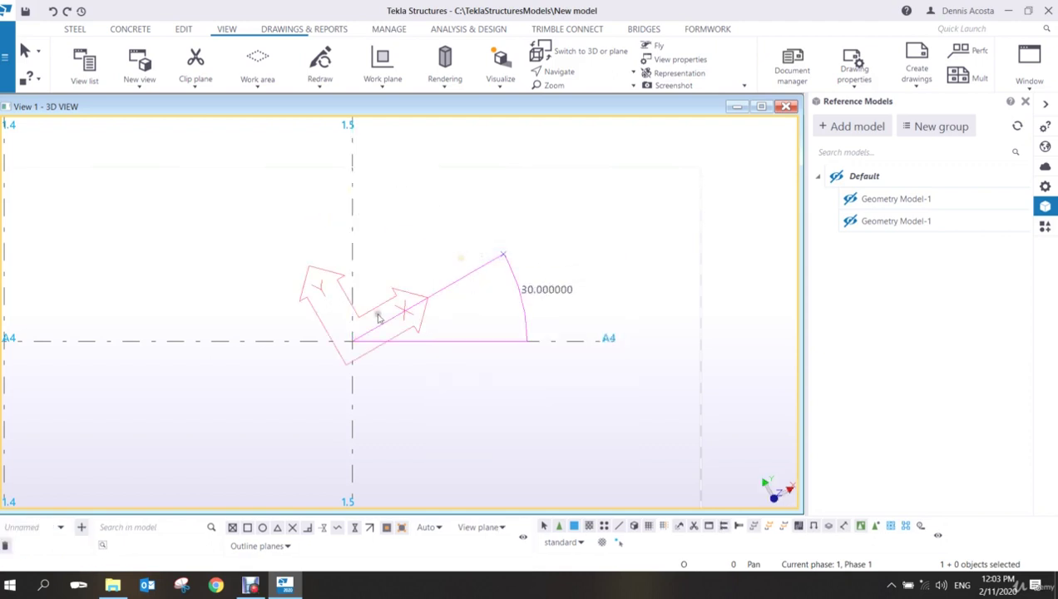
Examine the rotated work plane's axes at the 1.5/A4 intersection against the model origin at 1.1/A1.
scroll(359, 352, down, 2)
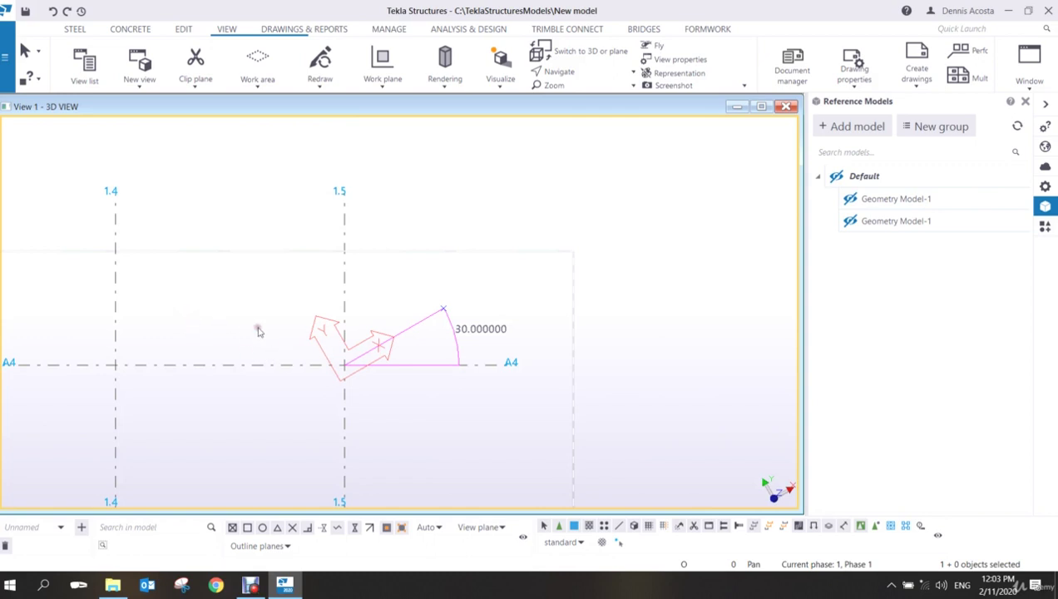
scroll(245, 339, down, 2)
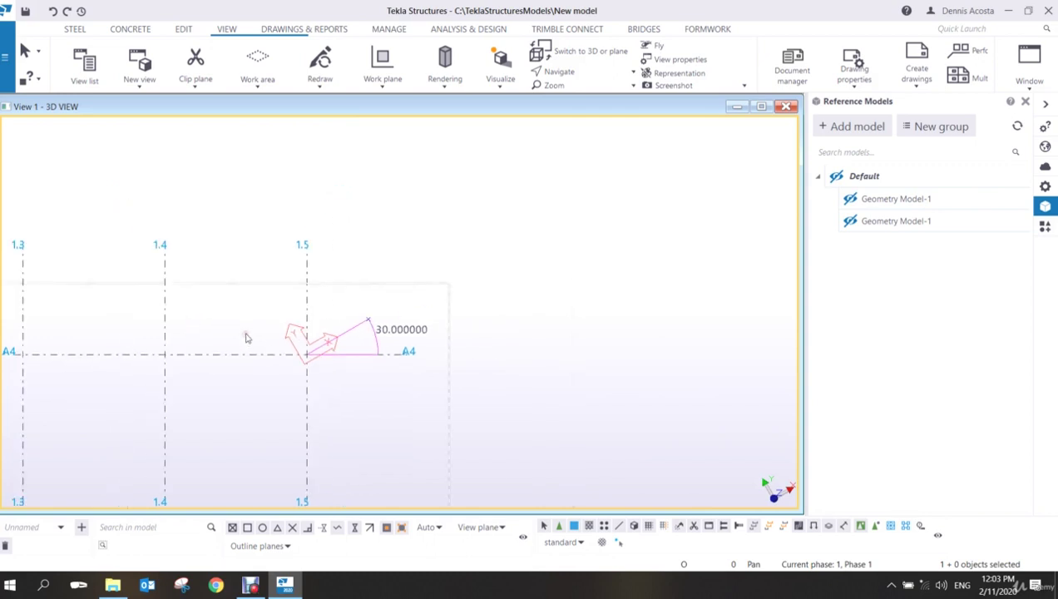
scroll(248, 337, down, 3)
middle_drag(248, 338, 284, 293)
scroll(152, 398, up, 6)
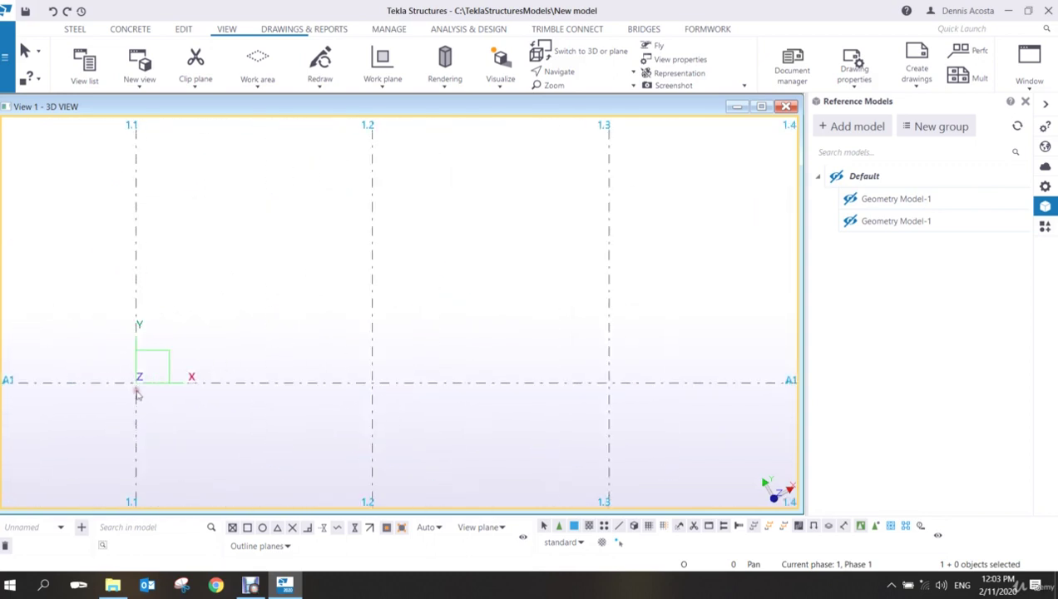
scroll(152, 397, down, 6)
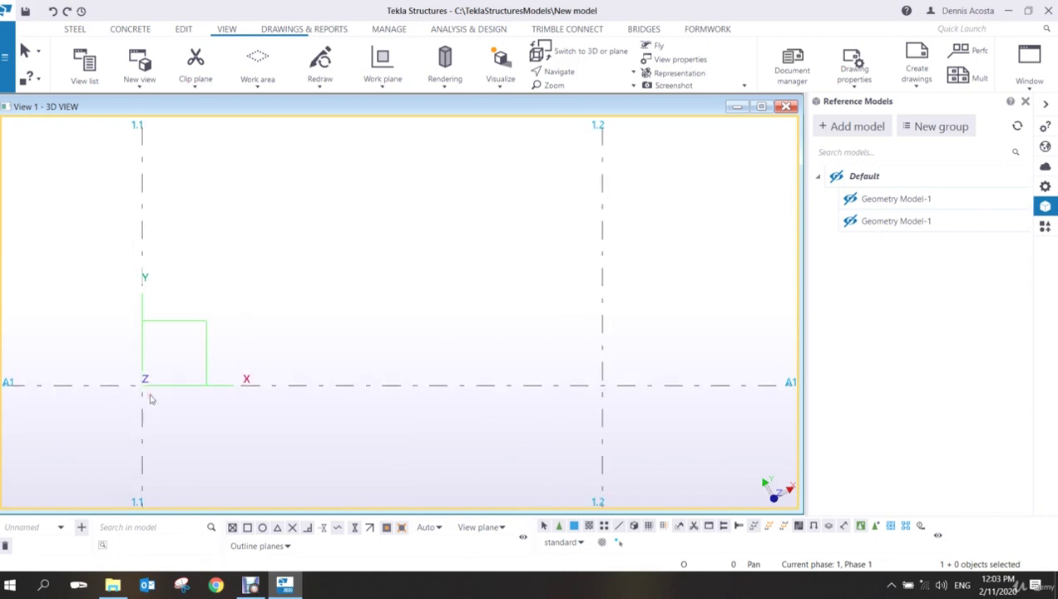
scroll(307, 253, up, 5)
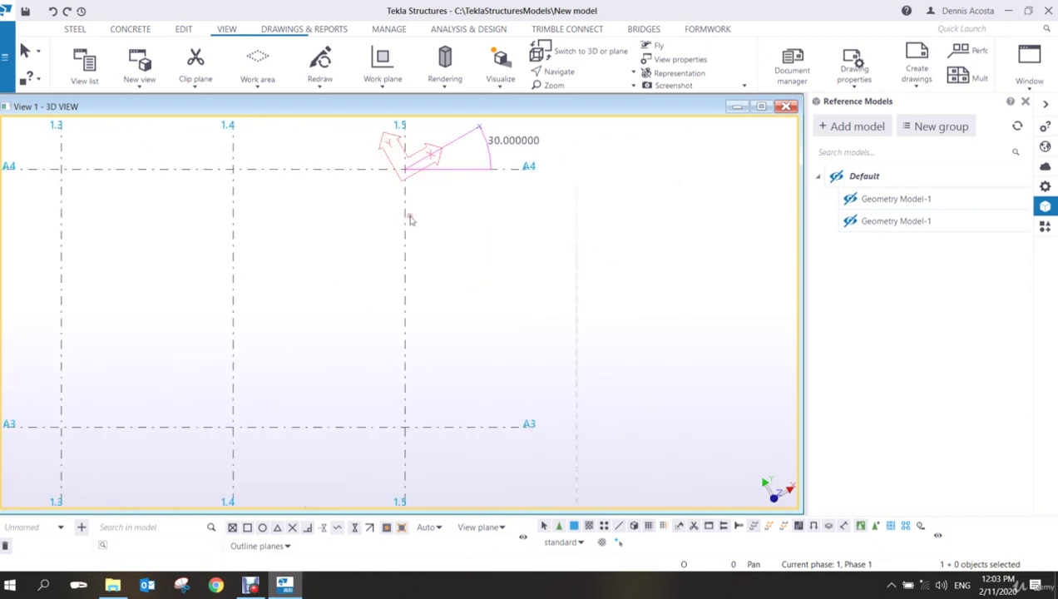
middle_drag(409, 217, 352, 302)
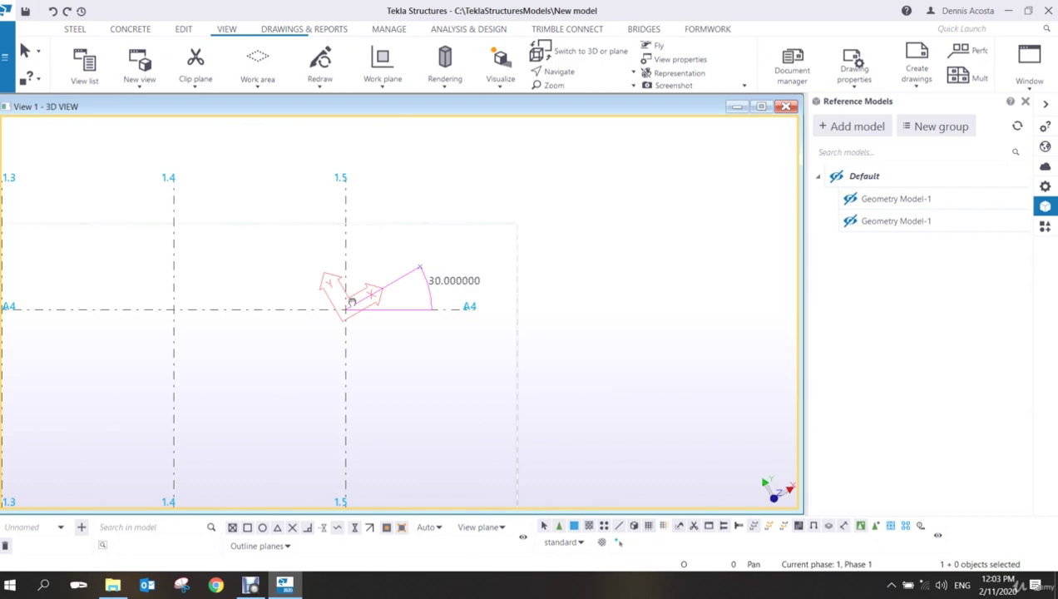
scroll(329, 304, down, 4)
scroll(327, 308, up, 2)
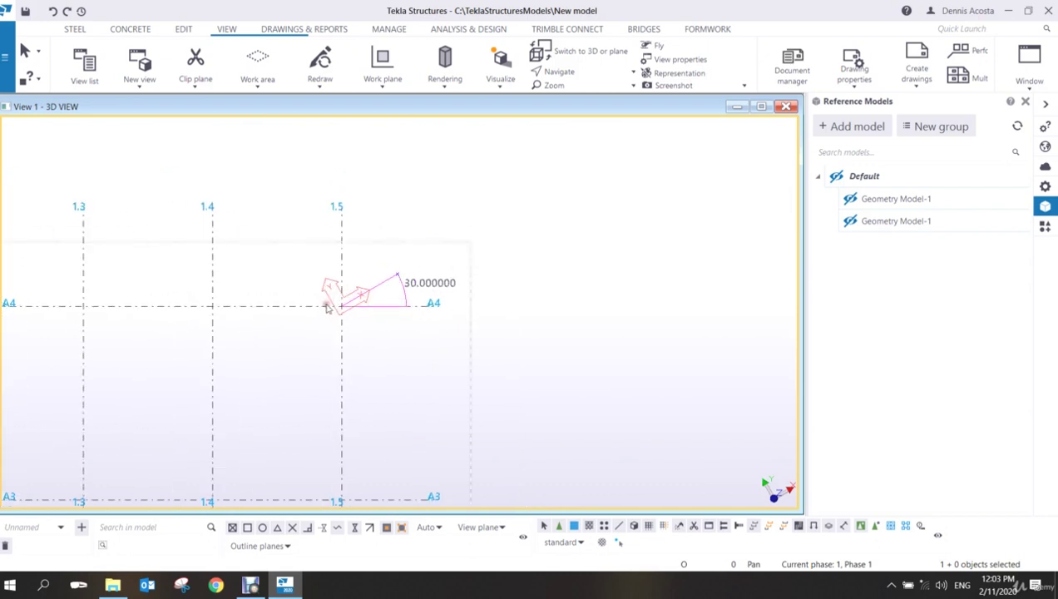
middle_drag(328, 308, 391, 322)
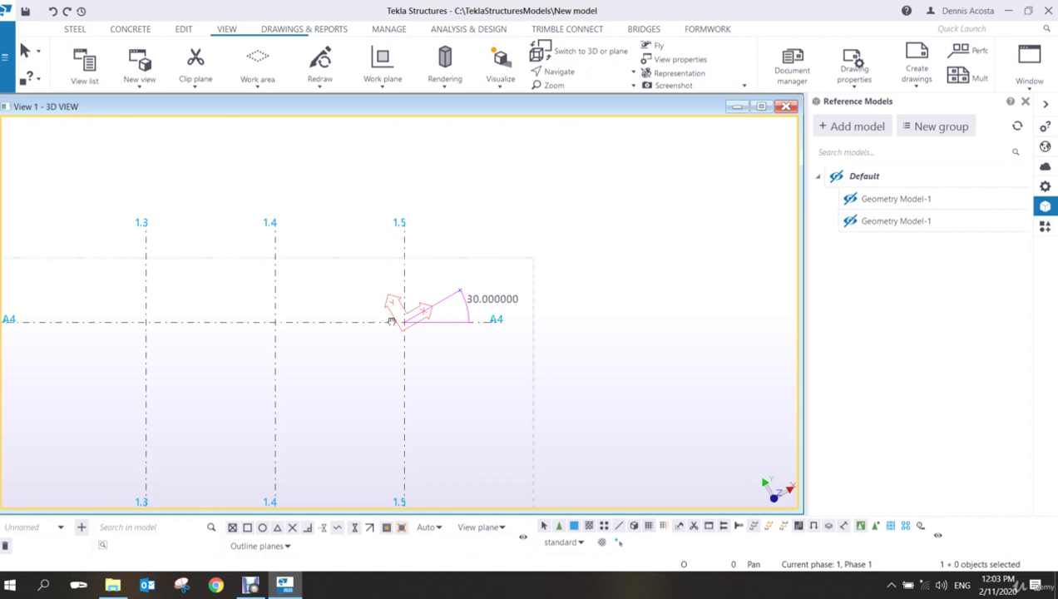
scroll(412, 313, up, 4)
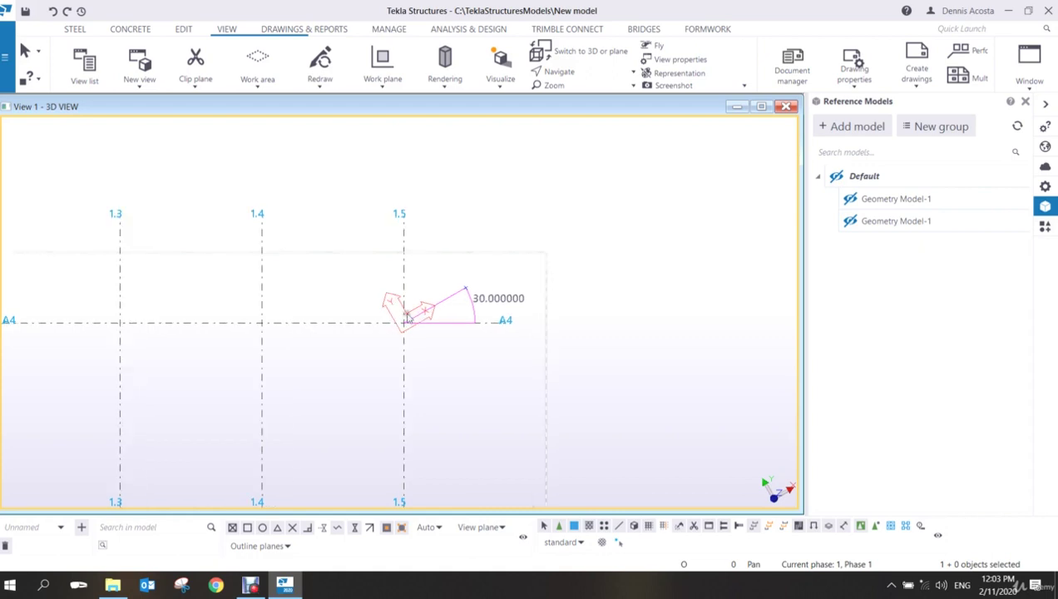
scroll(441, 313, down, 5)
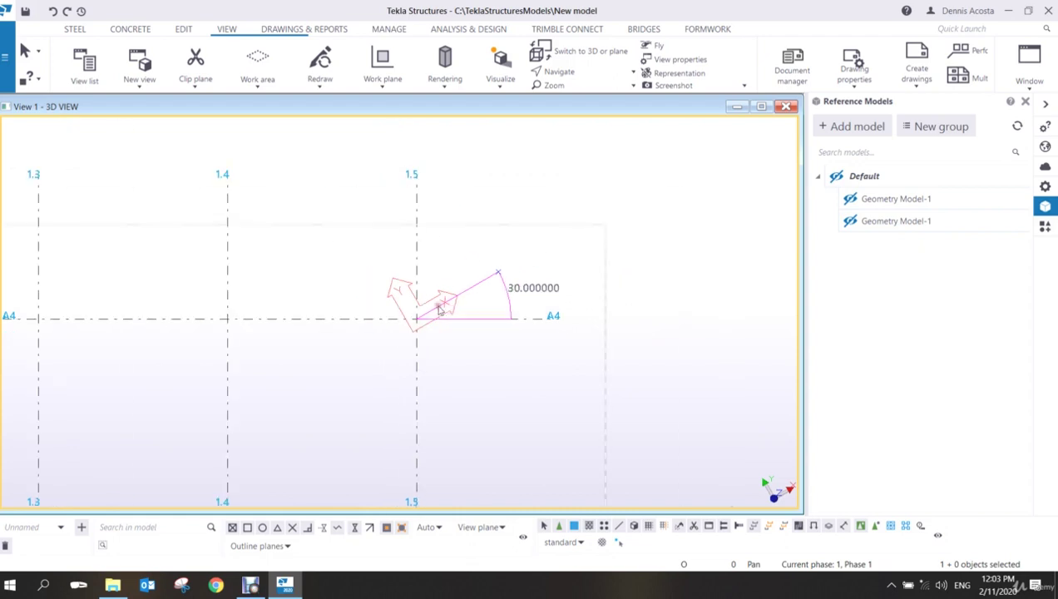
scroll(441, 313, up, 2)
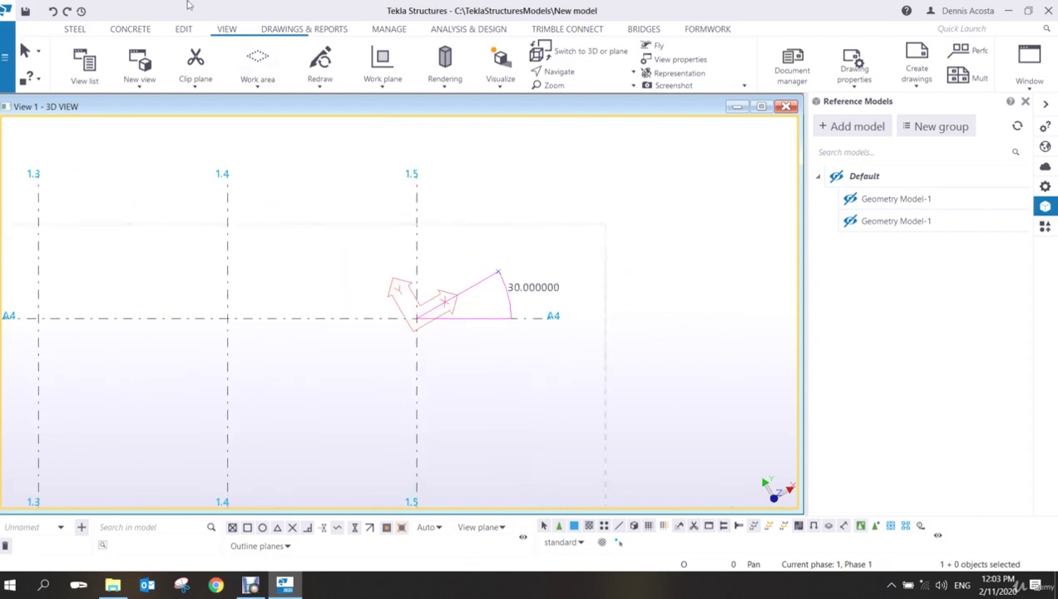
Create a rectangular grid in the rotated work plane with its origin at the 1.5/A4 intersection, and end the command.
click(184, 32)
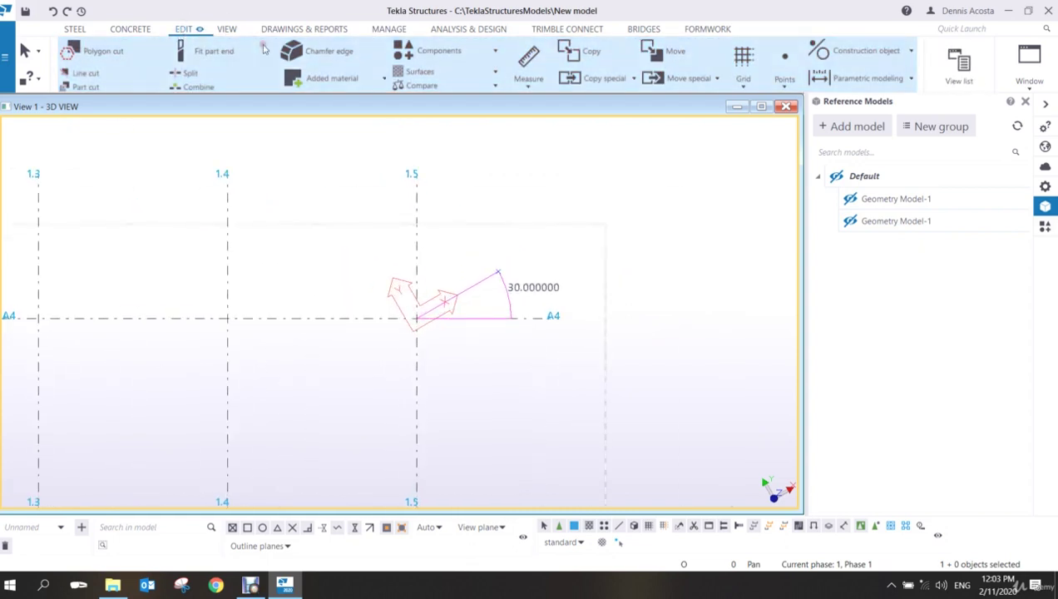
click(744, 86)
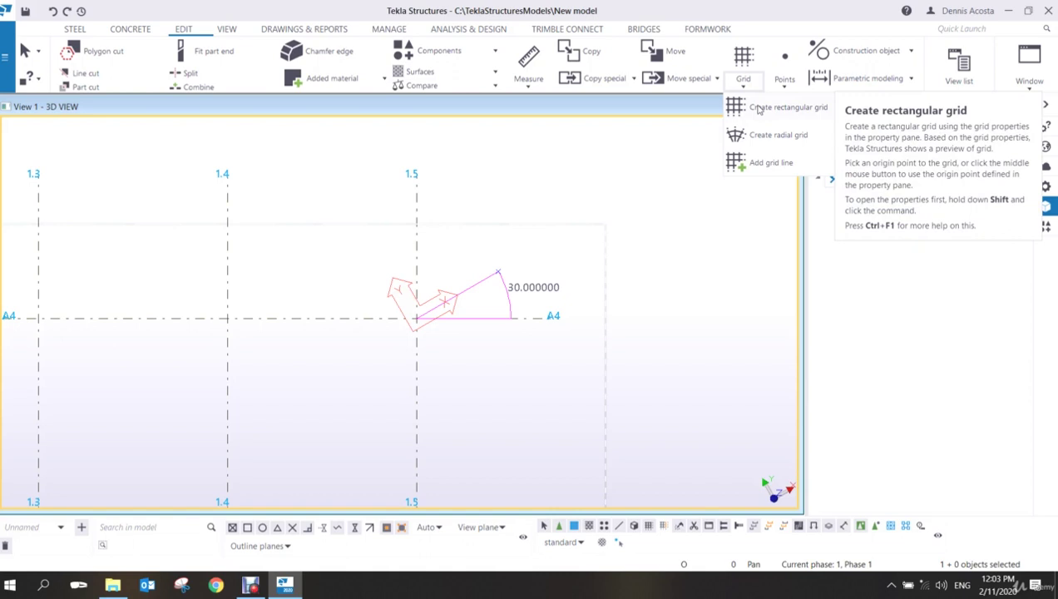
click(759, 108)
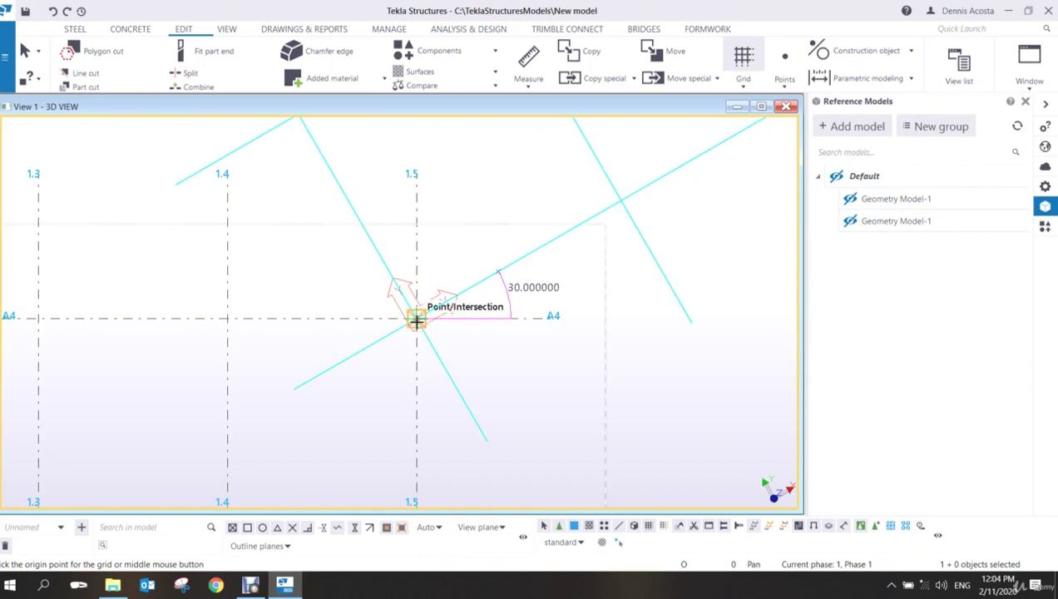
click(416, 318)
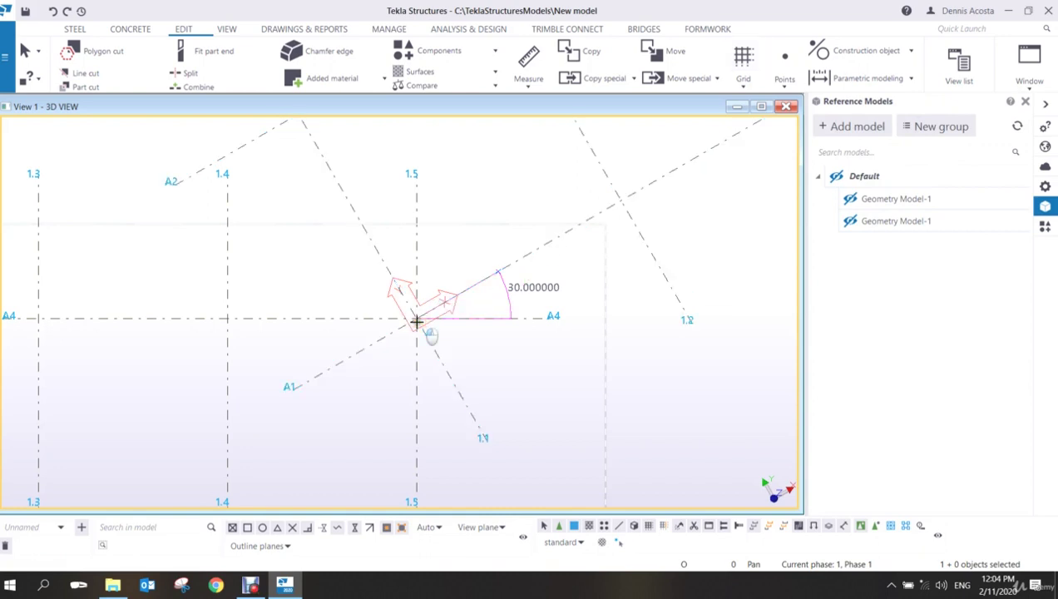
scroll(439, 343, down, 6)
scroll(509, 350, down, 3)
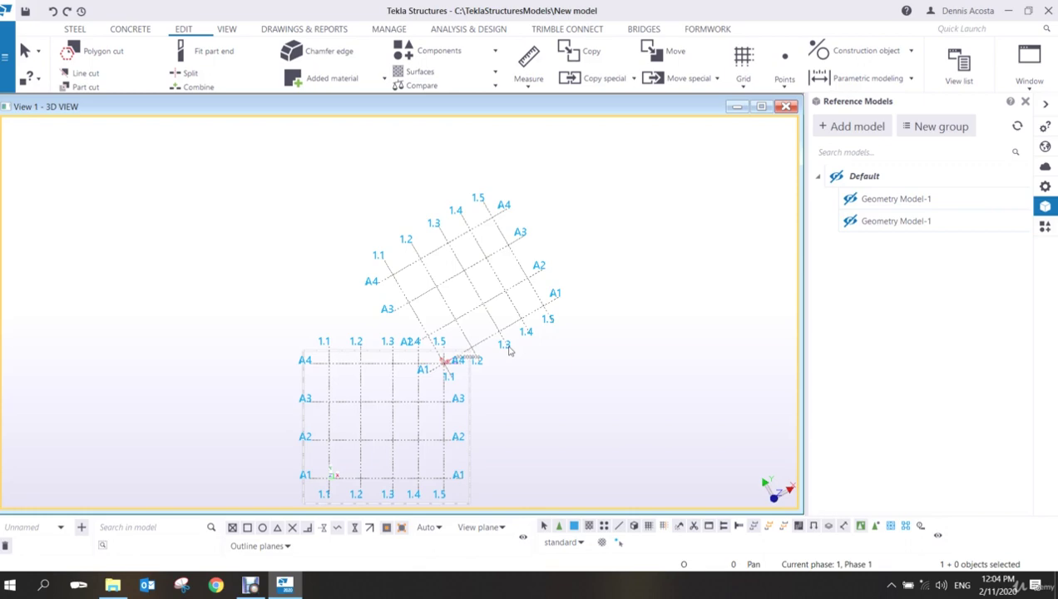
right_click(551, 229)
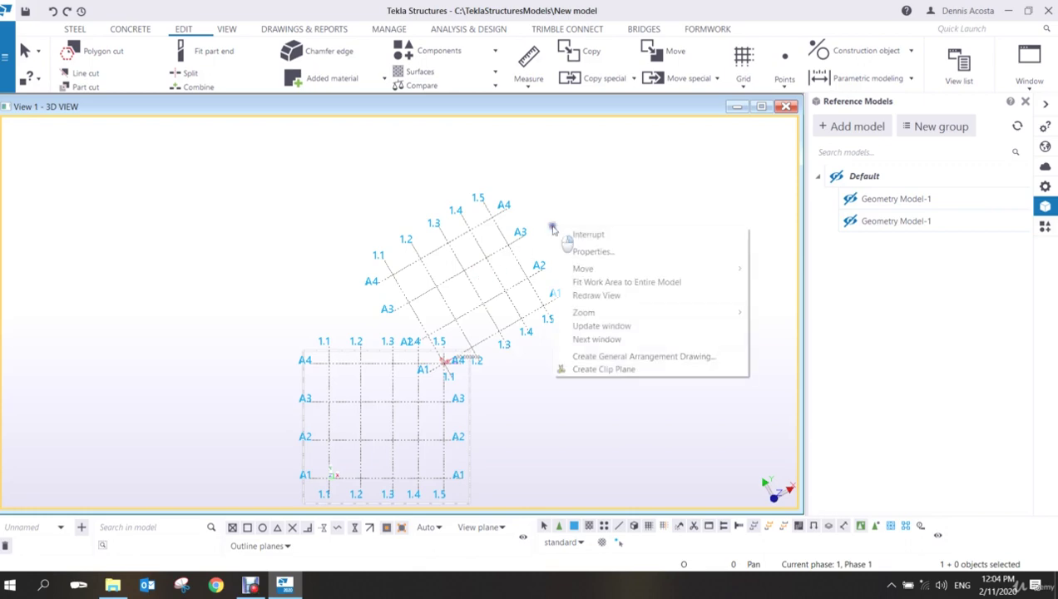
key(Escape)
Reset the work plane parallel to the XY plane at a depth coordinate of 0.00.
scroll(489, 353, up, 3)
scroll(488, 357, up, 3)
middle_drag(487, 357, 594, 232)
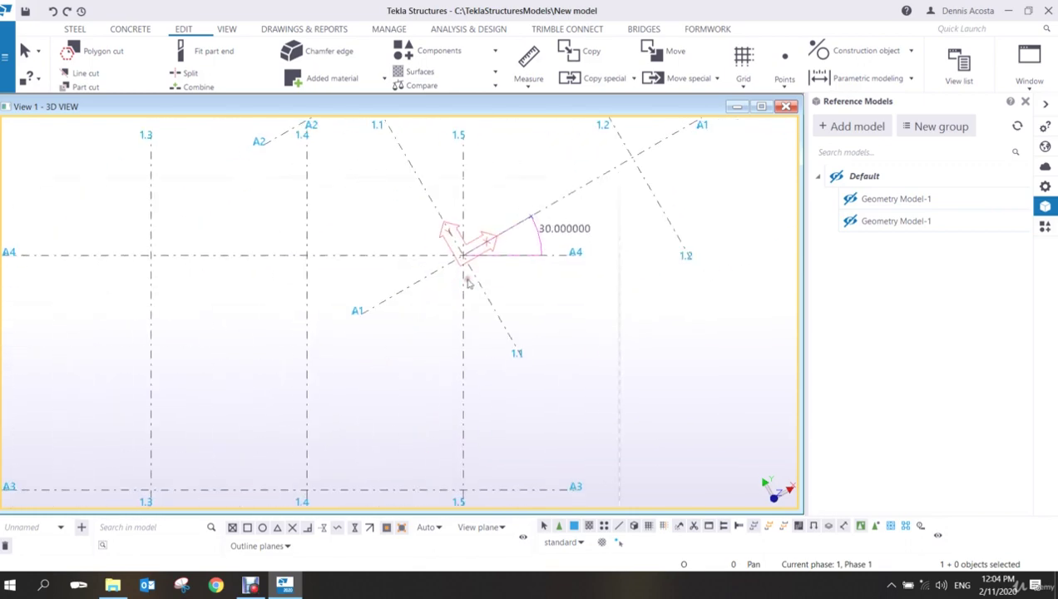
scroll(594, 231, down, 3)
middle_drag(478, 288, 518, 215)
scroll(517, 215, down, 2)
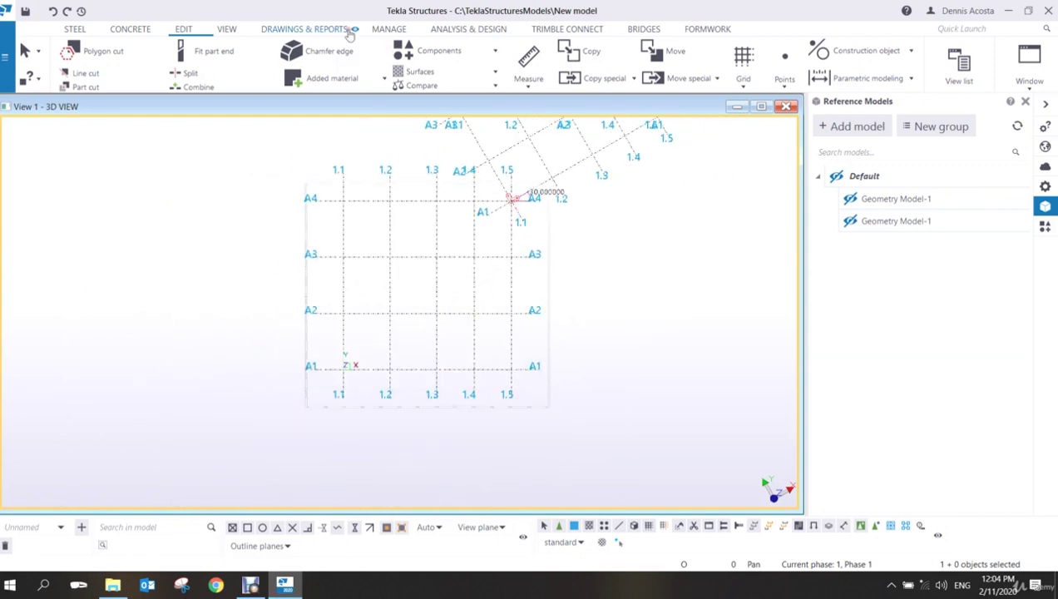
click(226, 30)
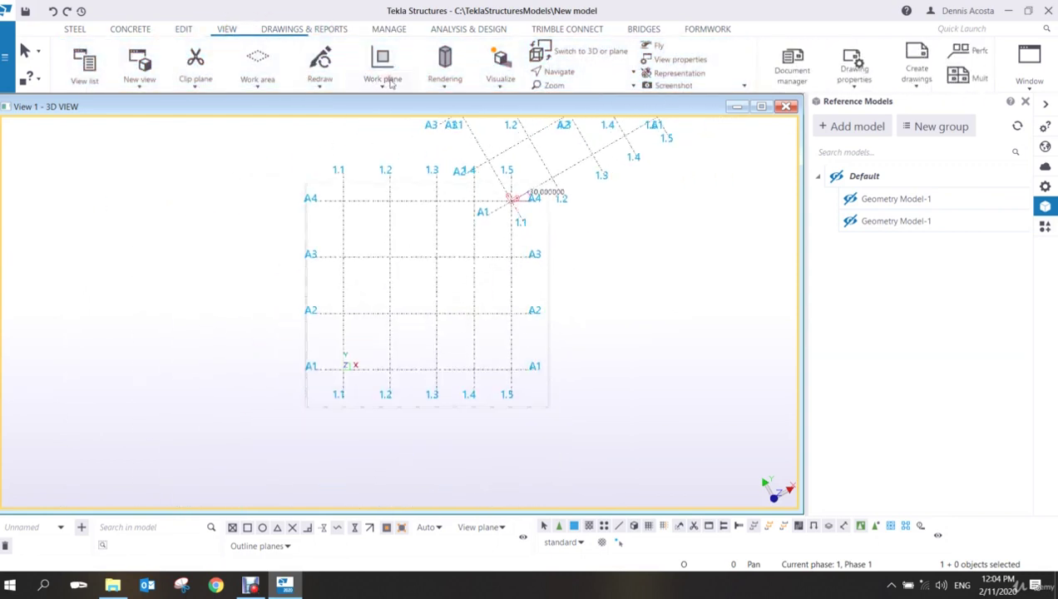
click(385, 80)
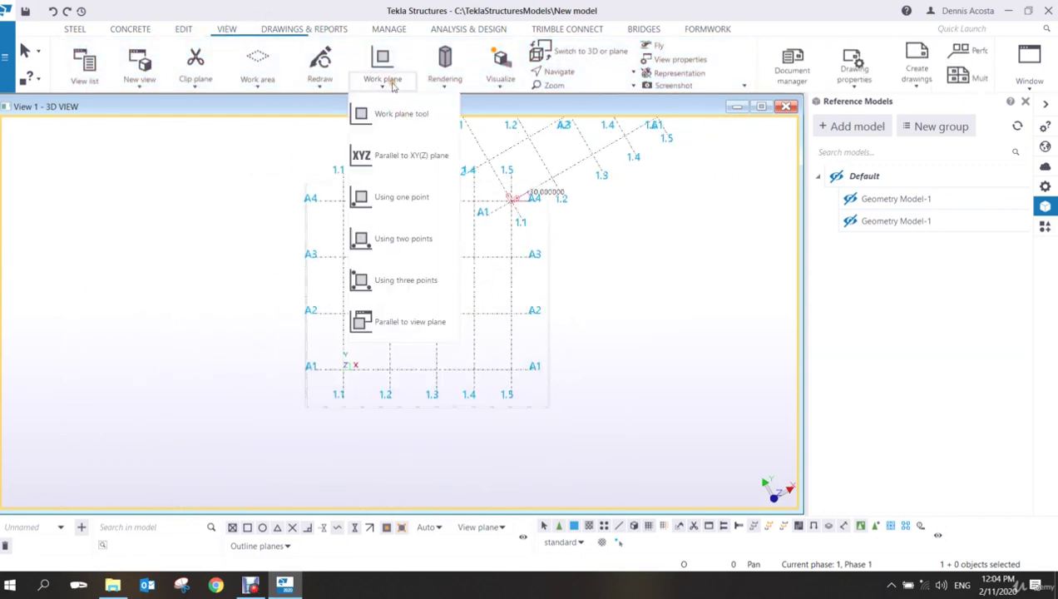
click(391, 162)
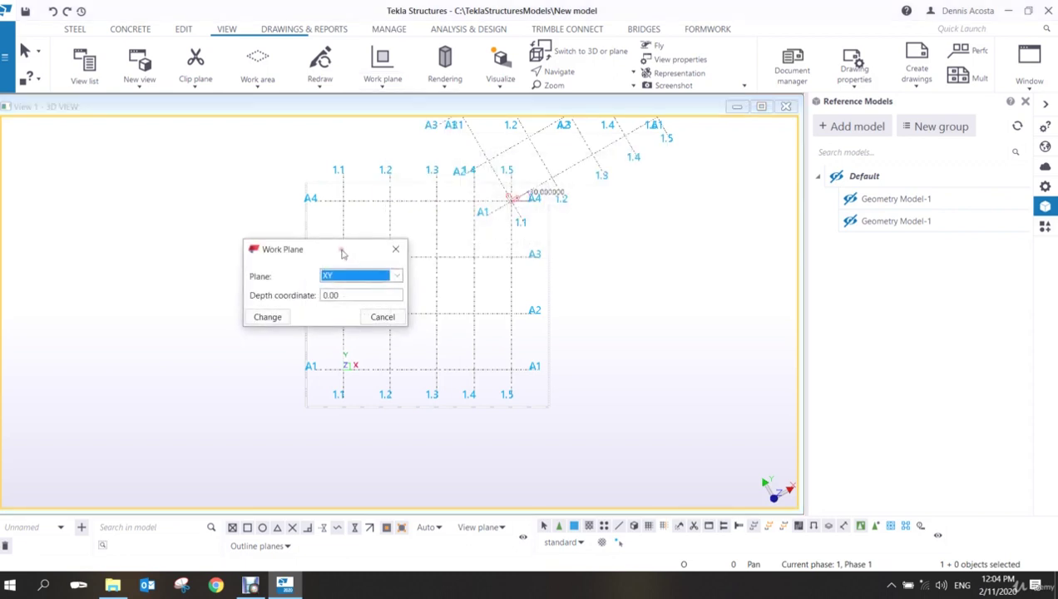
drag(341, 249, 192, 156)
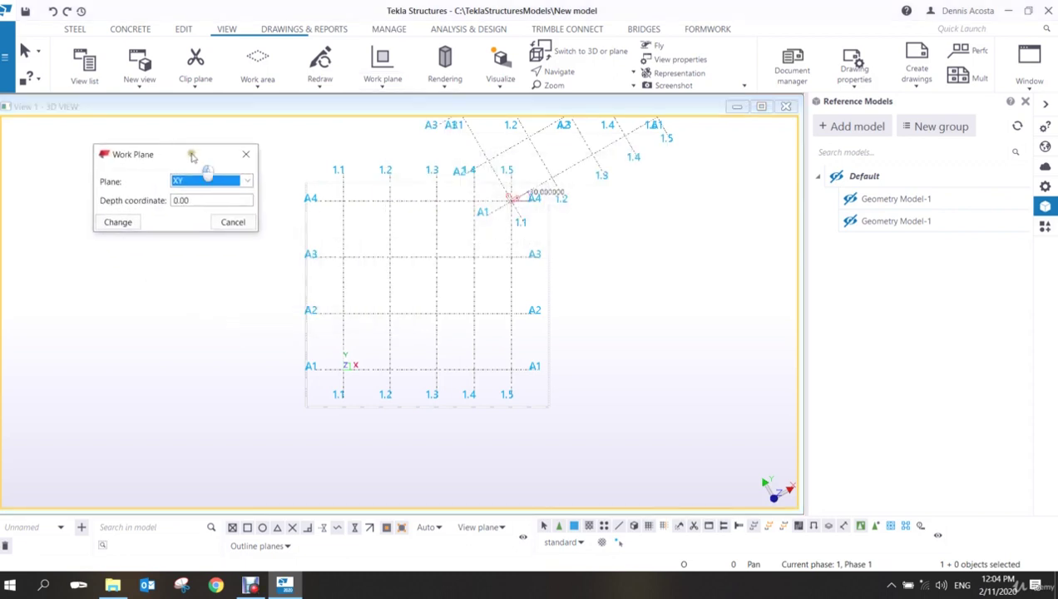
click(124, 225)
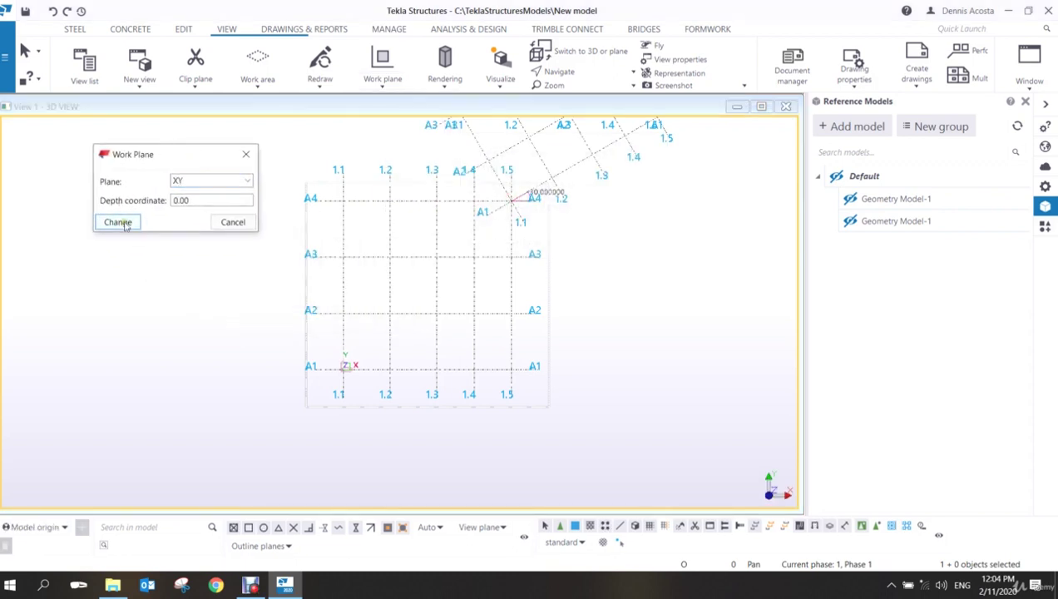
Examine the work plane axes at the model origin 1.1/A1 and the layout of the original and rotated grids.
scroll(337, 356, up, 10)
middle_drag(362, 392, 439, 265)
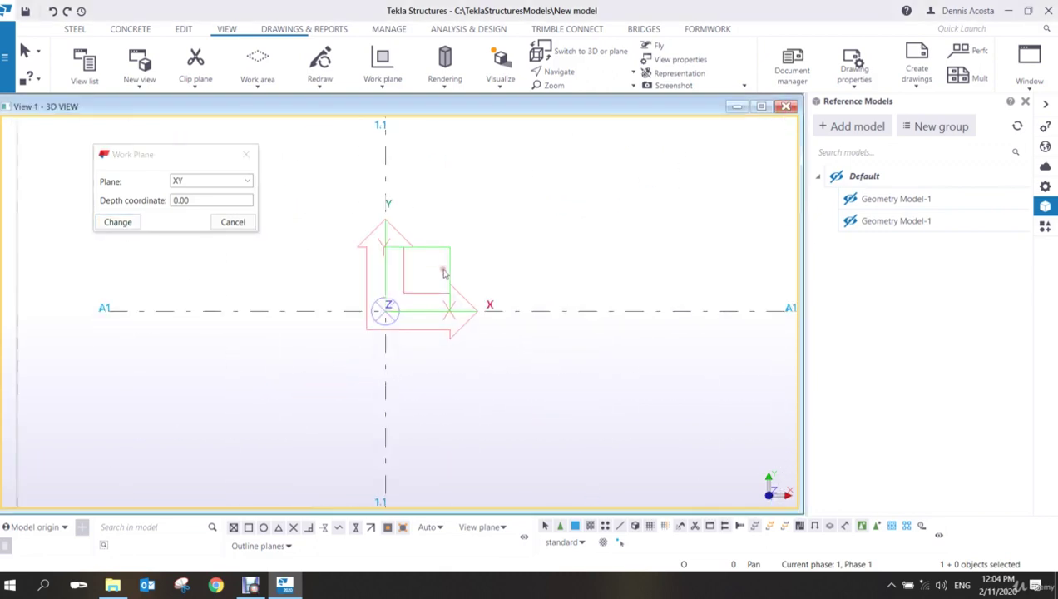
scroll(421, 307, up, 5)
scroll(423, 307, down, 5)
scroll(424, 307, down, 10)
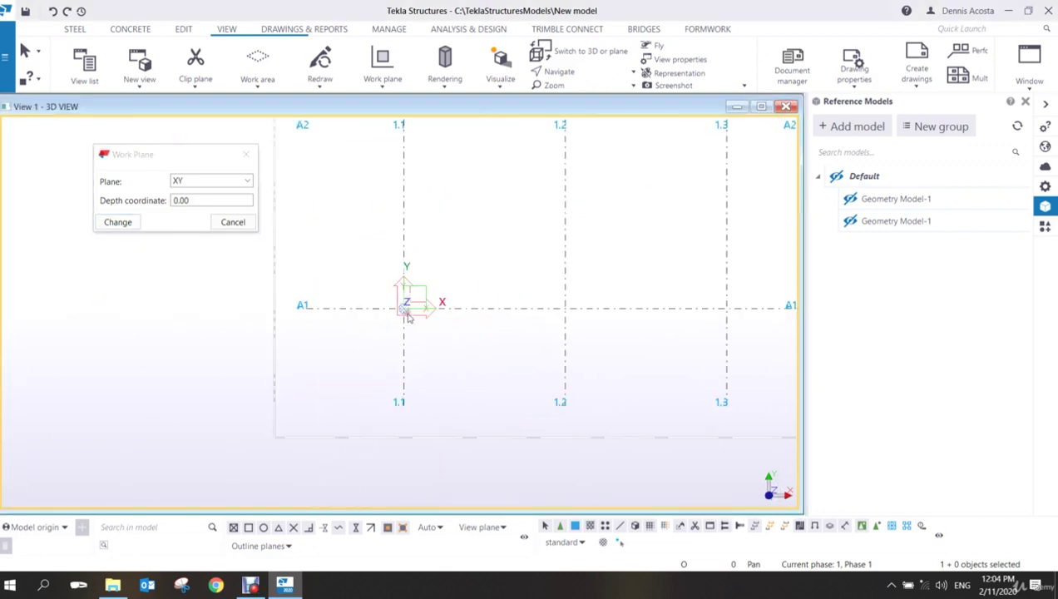
middle_drag(410, 331, 389, 346)
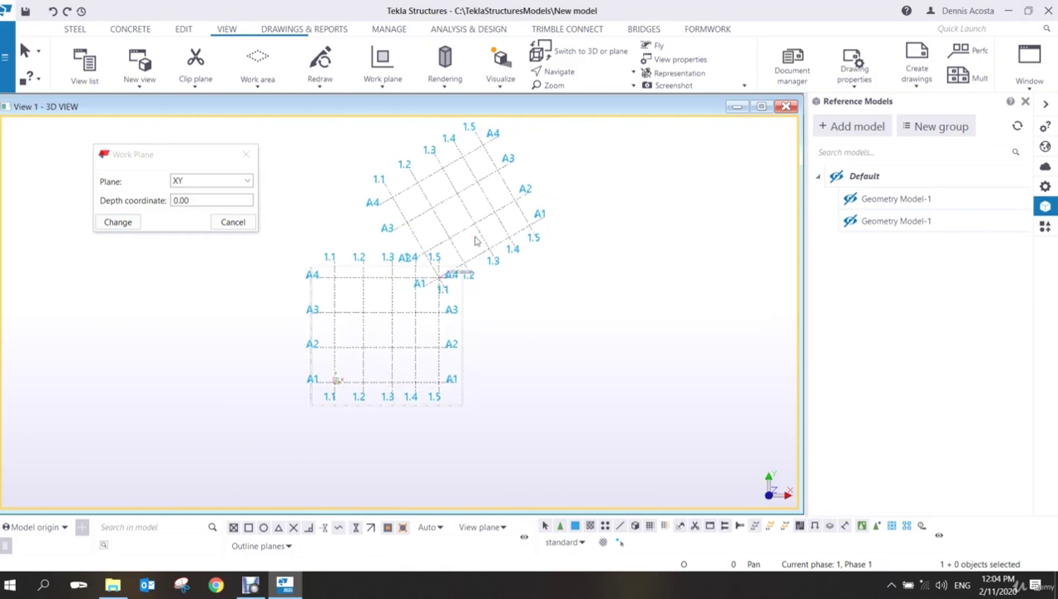
middle_drag(435, 316, 444, 311)
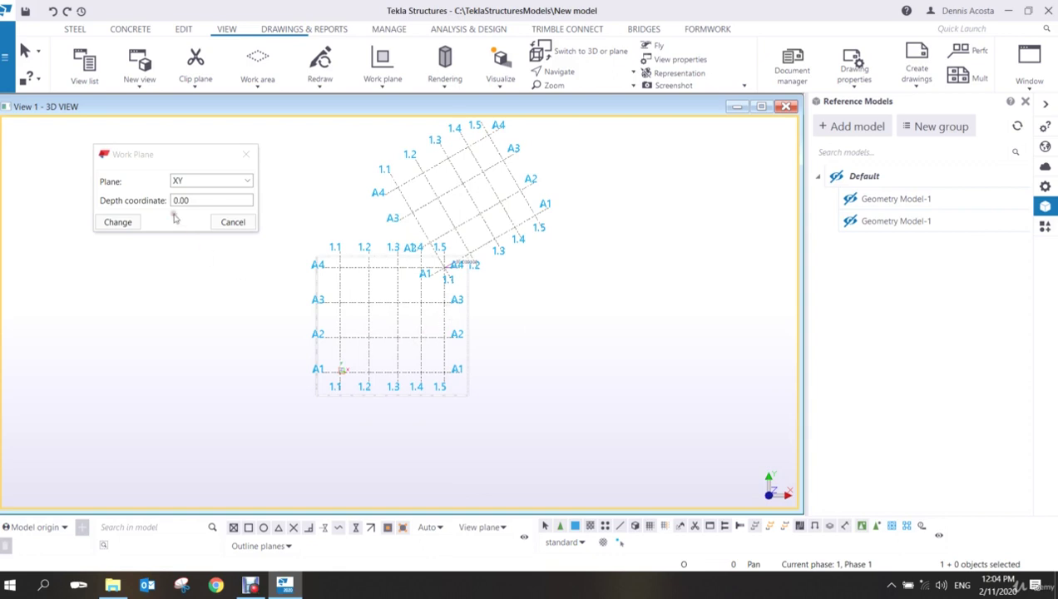
Set the work plane parallel to the XY plane at a depth coordinate of 0.00, and make it parallel to the view plane.
click(376, 88)
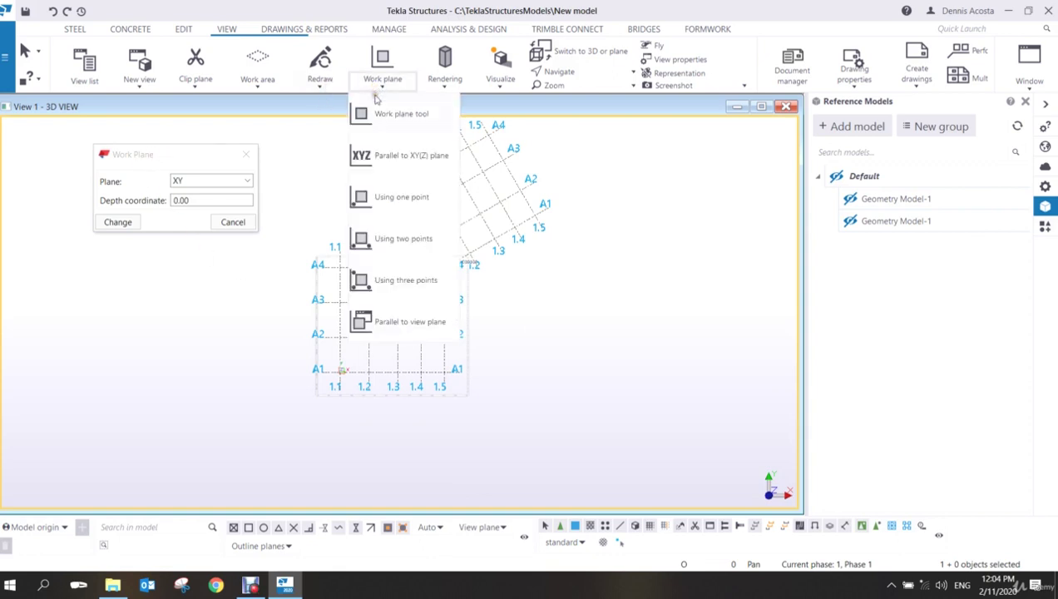
click(399, 158)
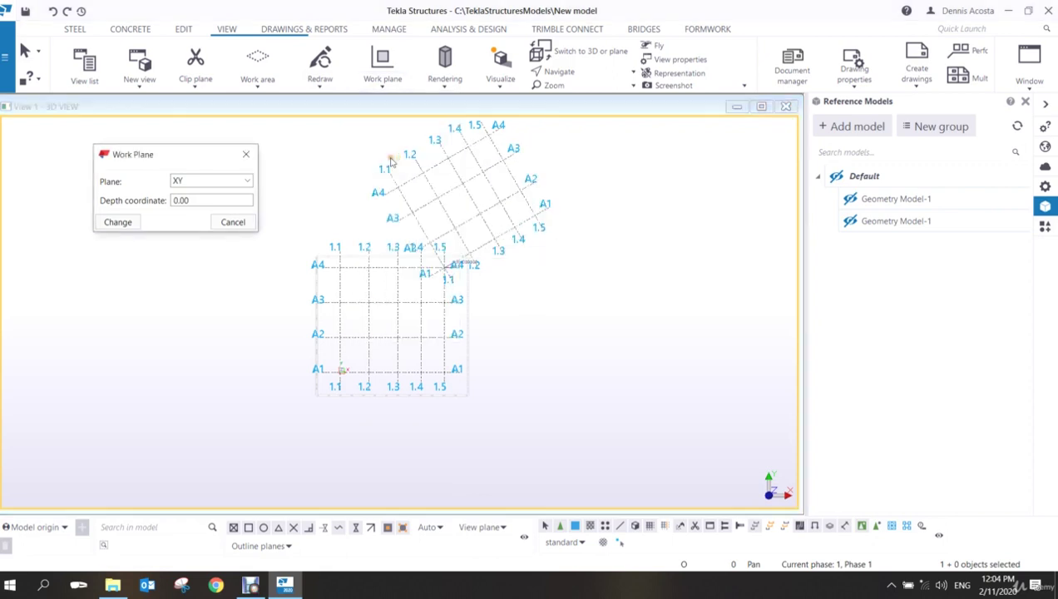
click(117, 223)
click(382, 81)
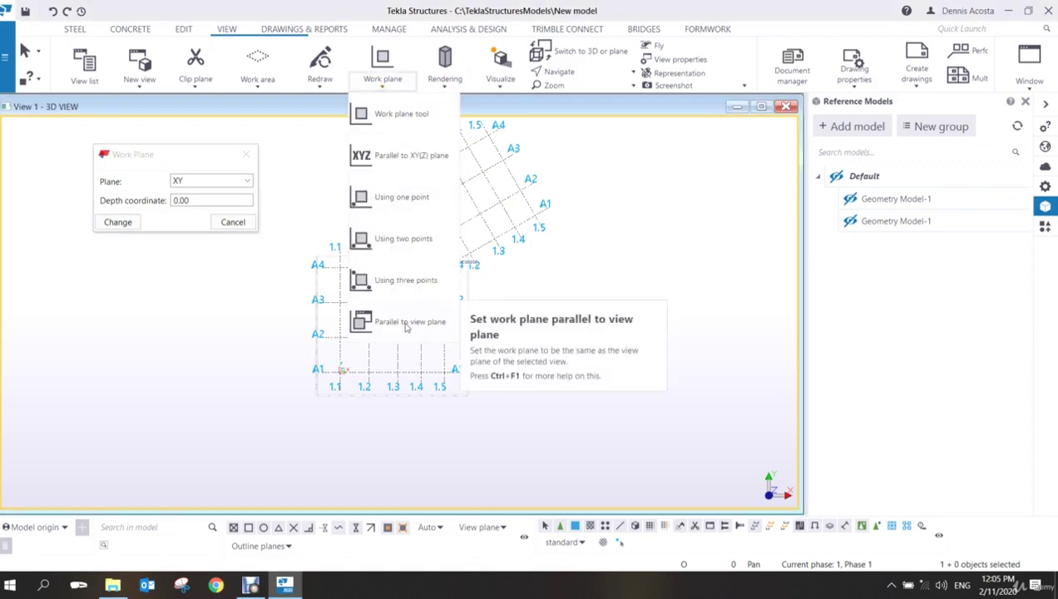
click(406, 326)
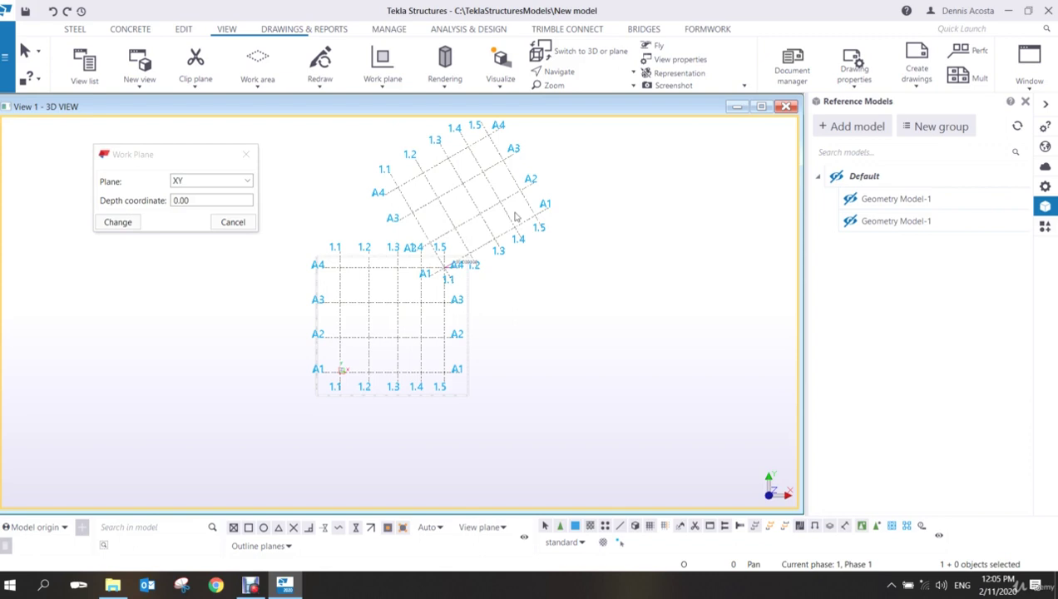
Create a radial grid with its origin at the 1.1/A1 intersection, end the command, and delete that grid.
click(184, 30)
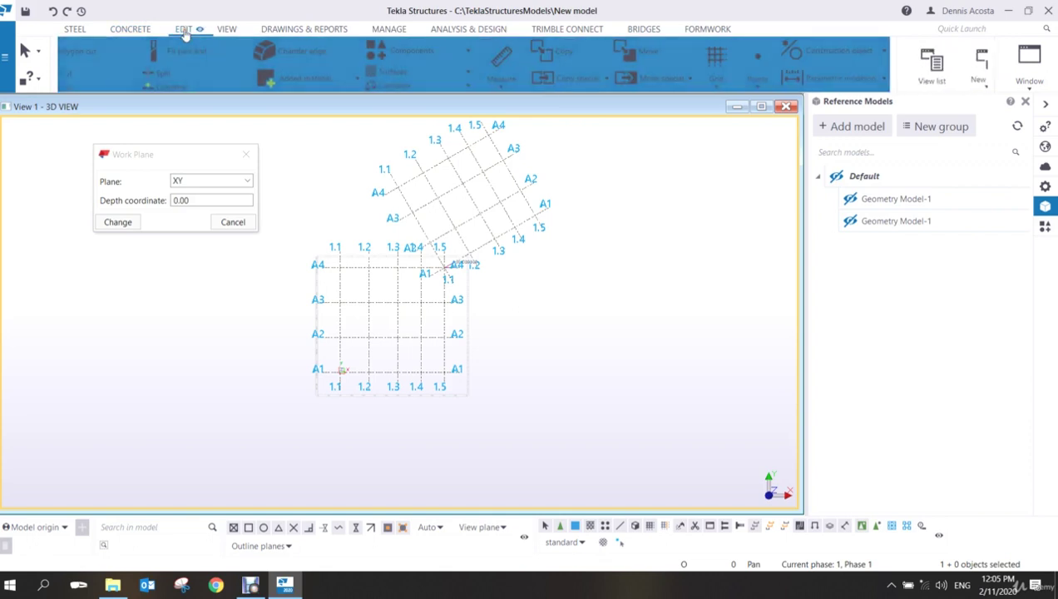
click(745, 87)
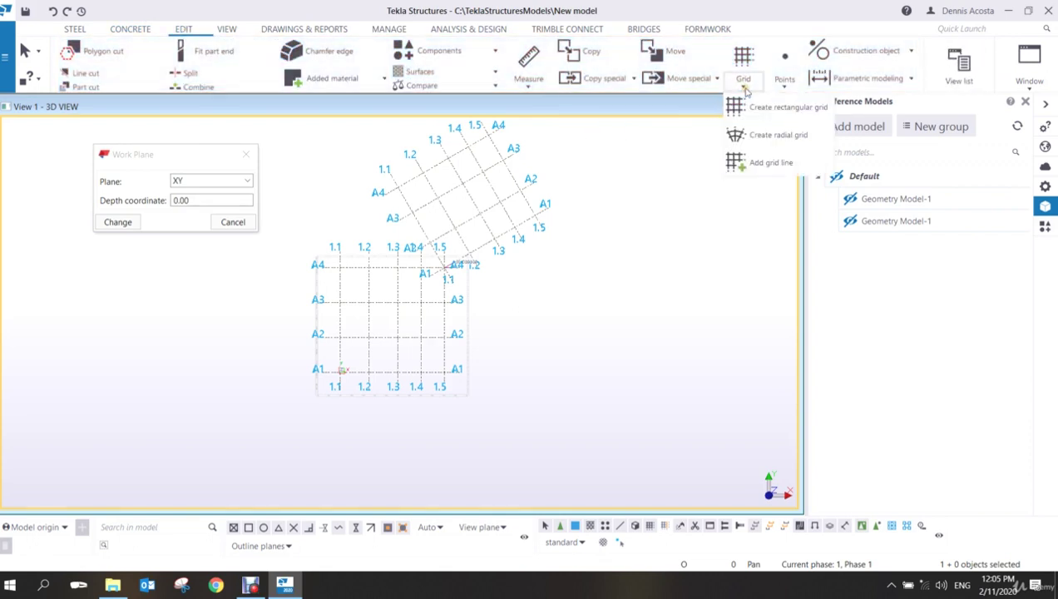
click(771, 145)
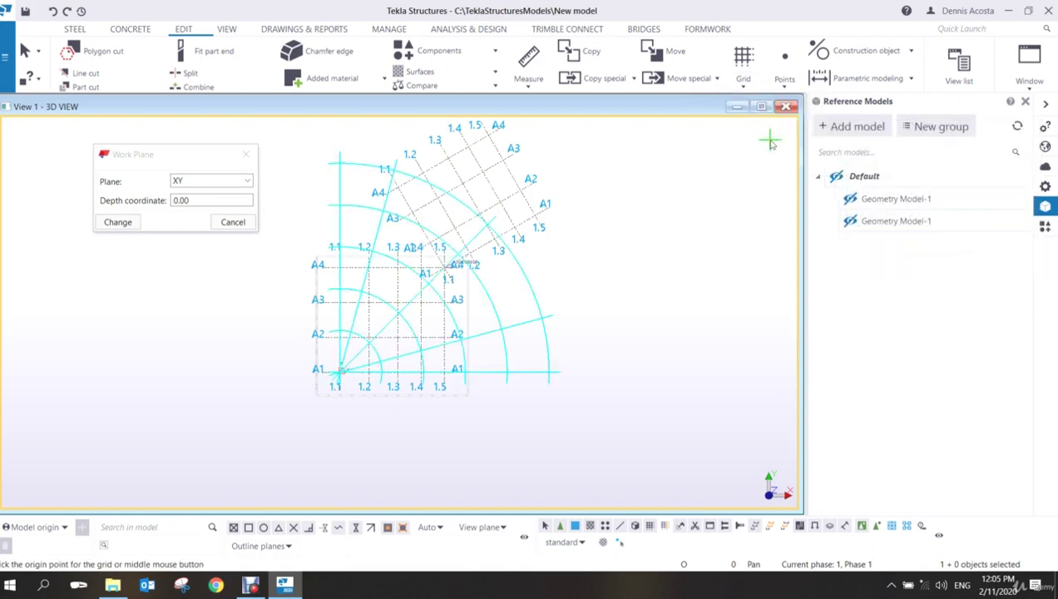
middle_drag(434, 208, 445, 231)
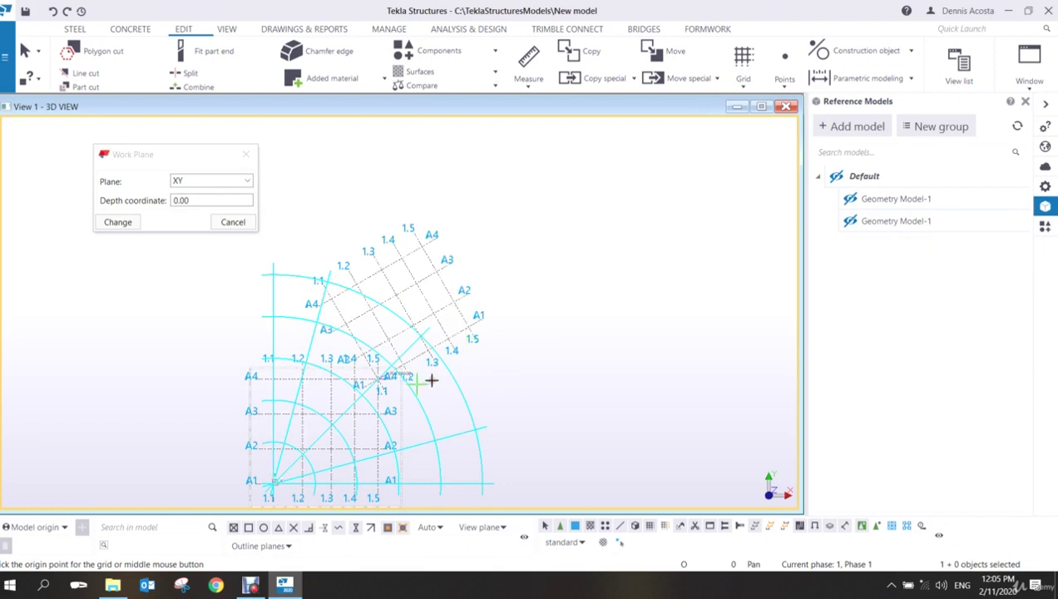
middle_drag(320, 441, 427, 343)
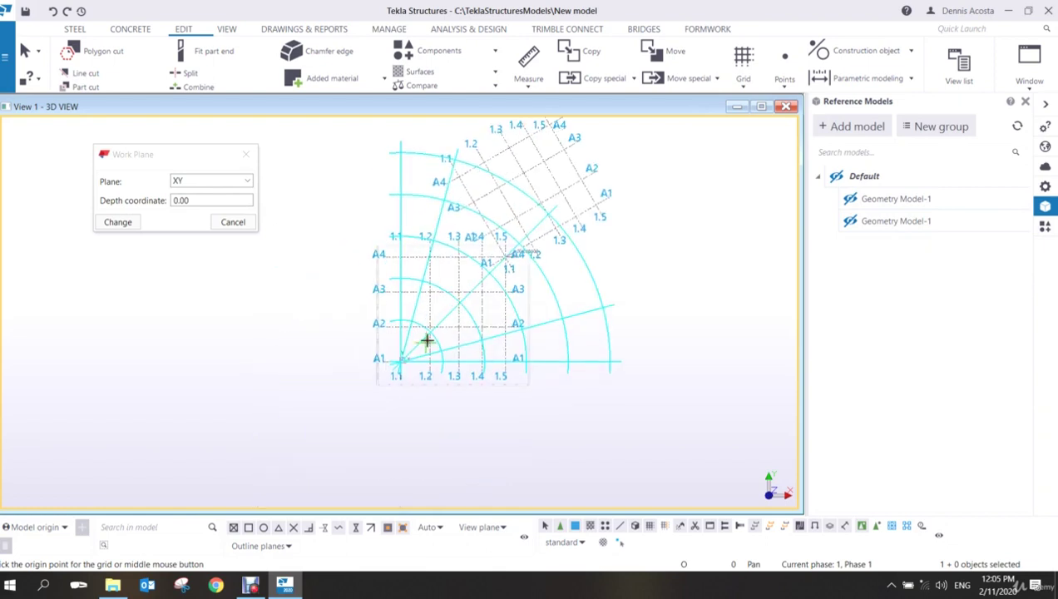
click(391, 362)
right_click(597, 294)
click(617, 300)
scroll(589, 299, up, 1)
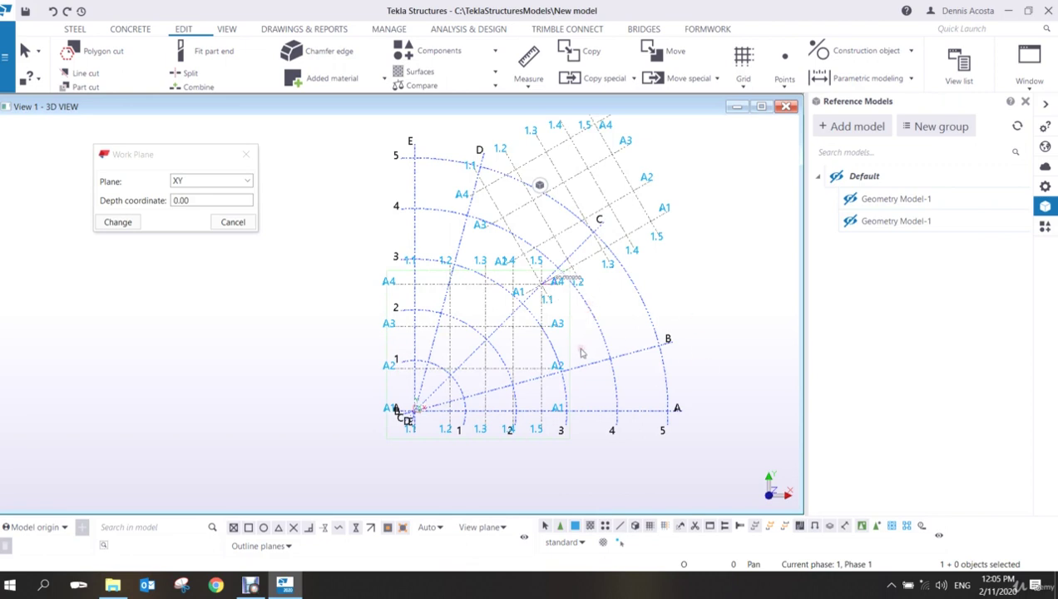
key(Delete)
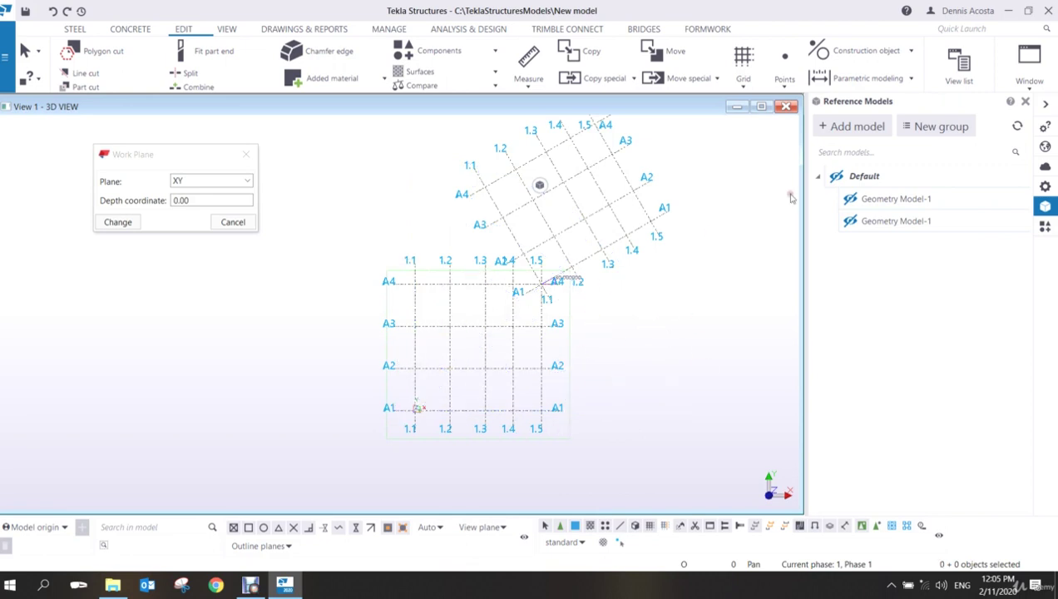
Create a radial grid with its origin at the 1.5/A4 intersection of the rotated rectangular grid.
click(746, 86)
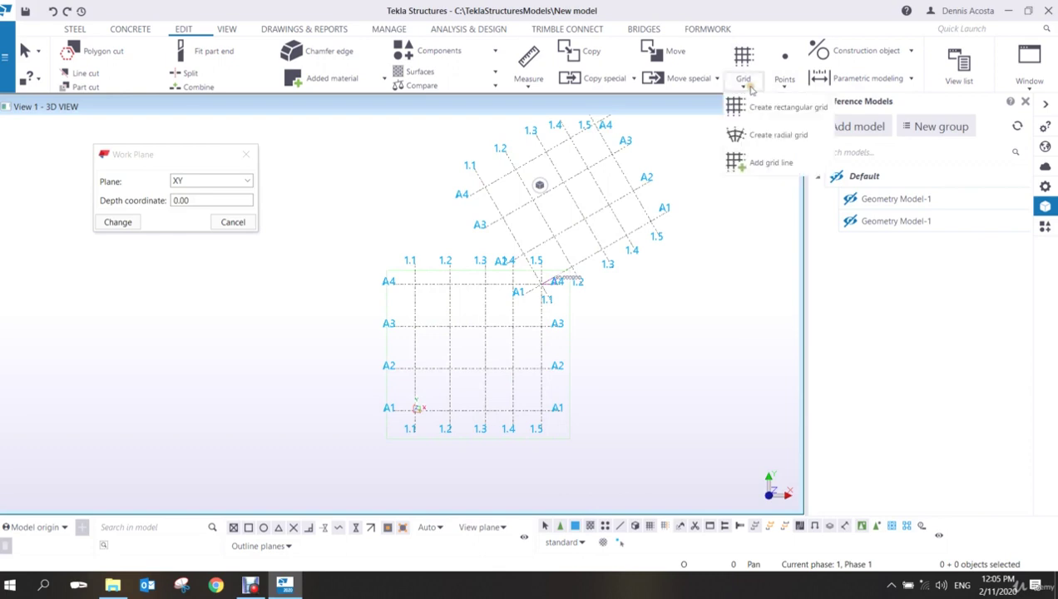
click(753, 139)
scroll(490, 149, up, 4)
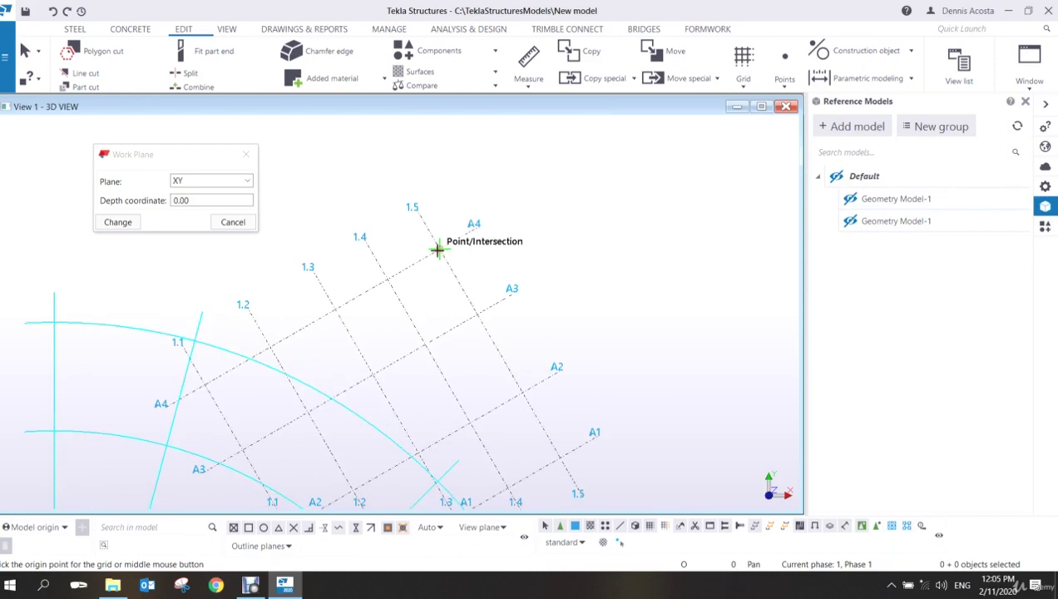
click(438, 249)
scroll(441, 266, down, 5)
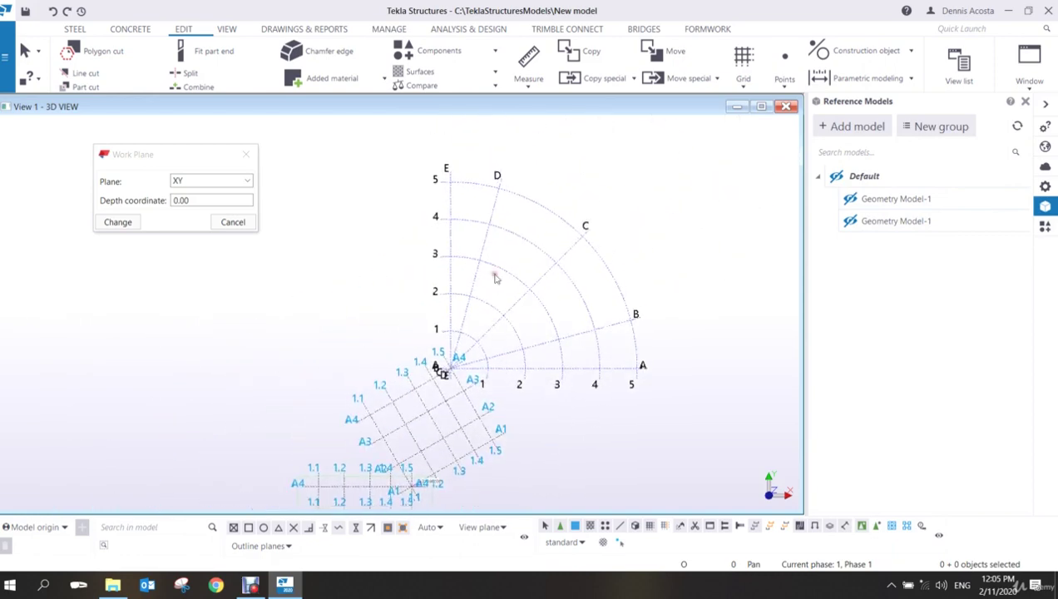
Examine how the radial grid's arcs and axes adjoin the rotated rectangular grid, and end the grid command.
scroll(495, 279, up, 1)
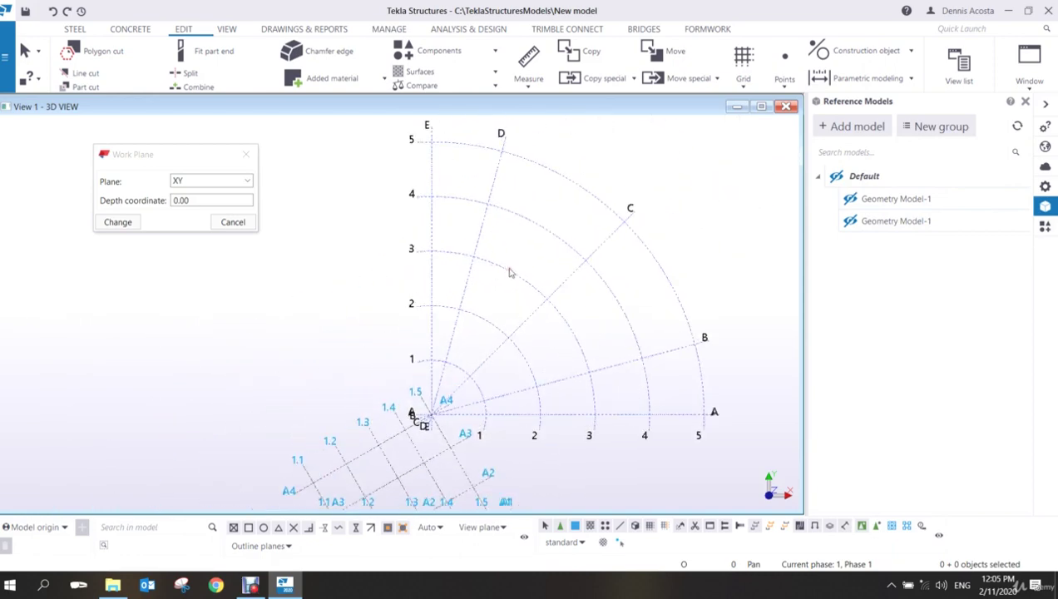
scroll(510, 273, down, 5)
scroll(516, 258, up, 4)
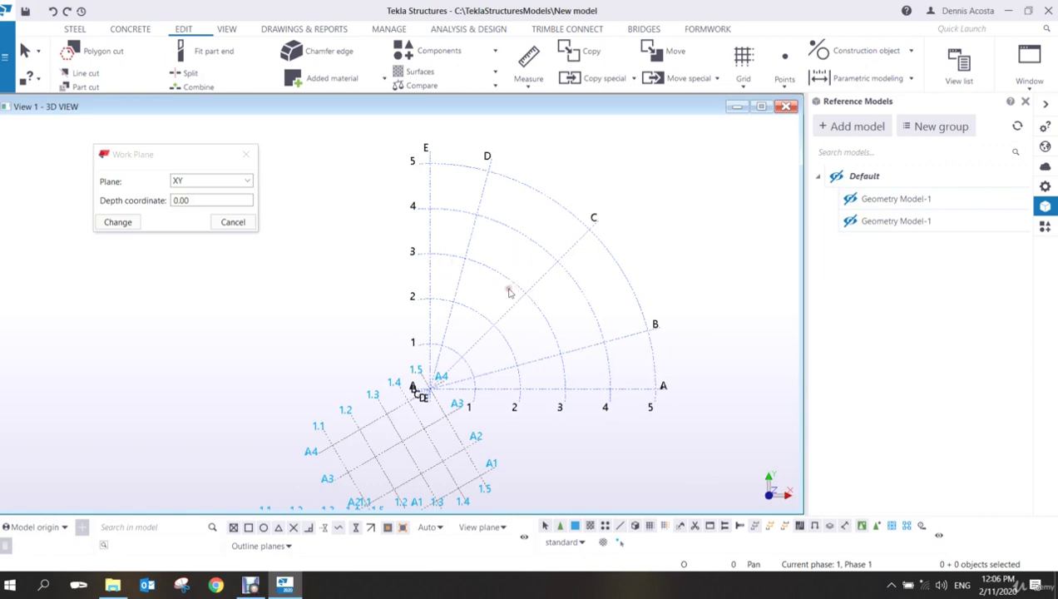
scroll(523, 344, down, 3)
scroll(541, 362, up, 3)
middle_drag(549, 360, 532, 322)
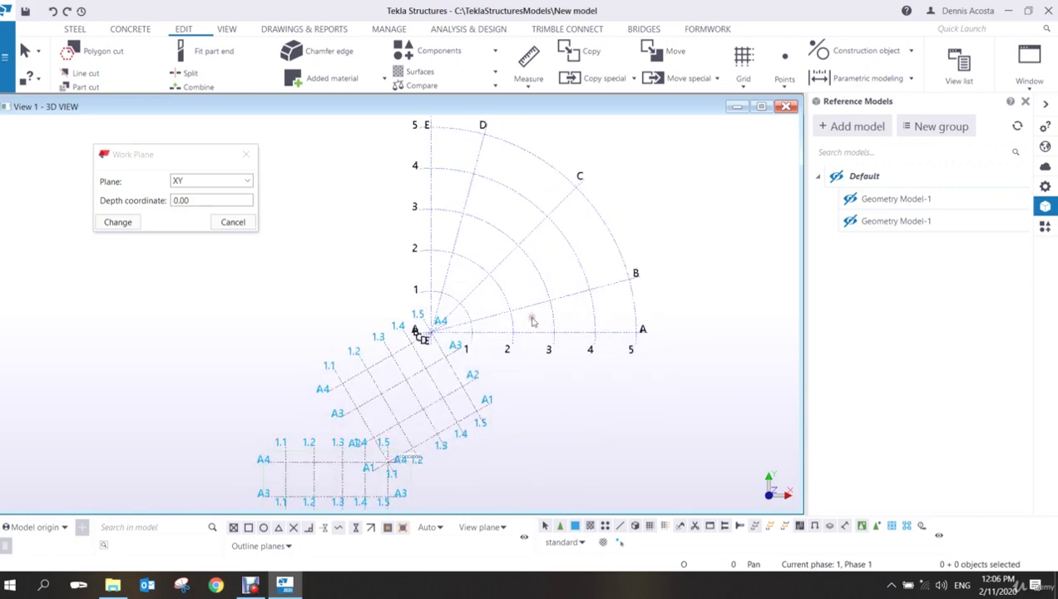
scroll(533, 322, down, 3)
scroll(524, 321, up, 4)
right_click(470, 236)
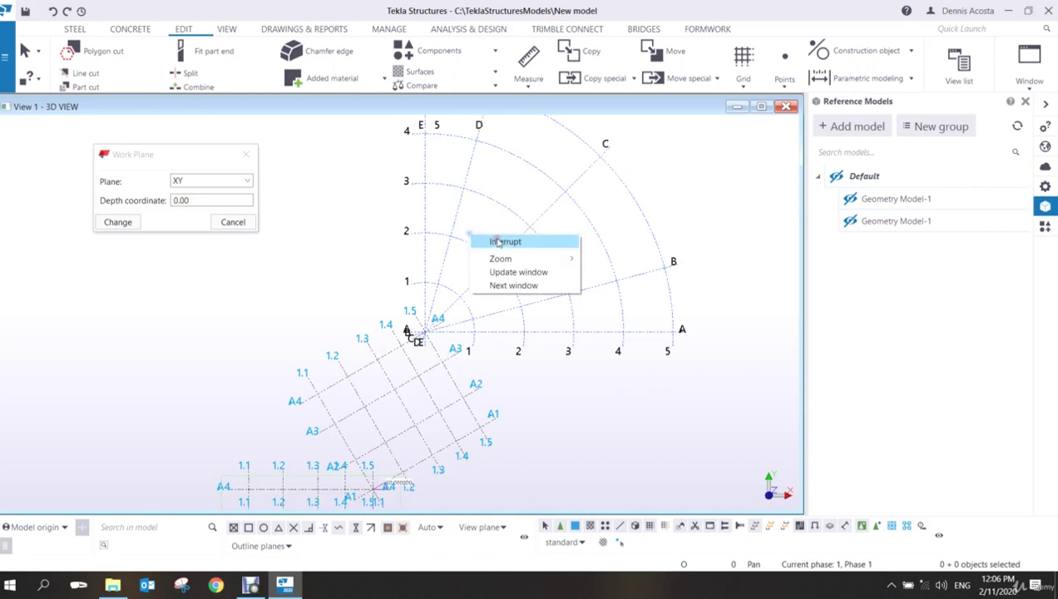
click(499, 242)
Open the radial grid's properties and examine its coordinates, labels, line extensions, origin and colour against the model.
scroll(516, 275, up, 2)
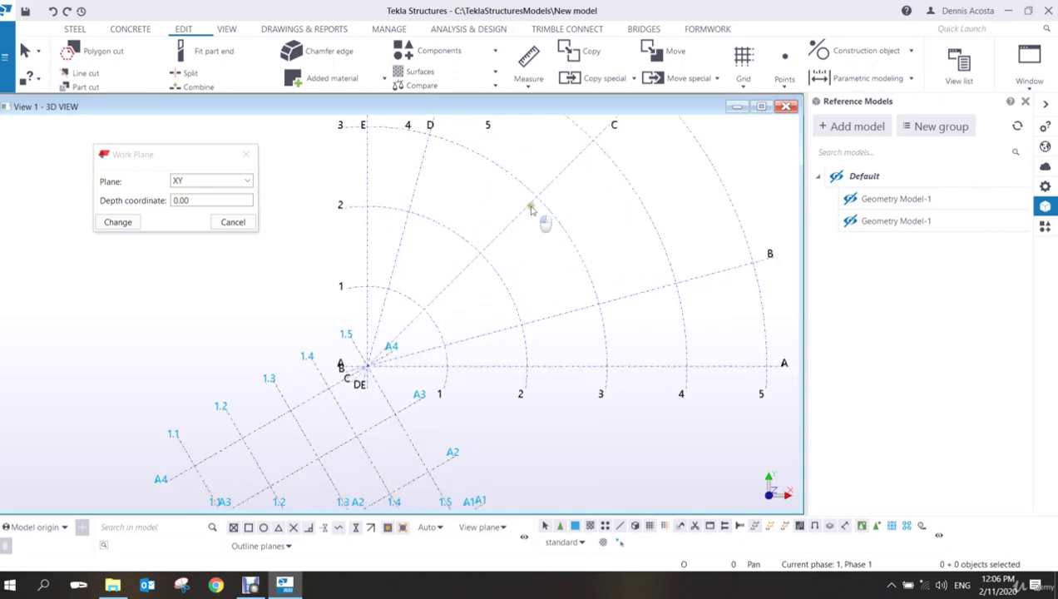
click(530, 210)
scroll(516, 233, down, 2)
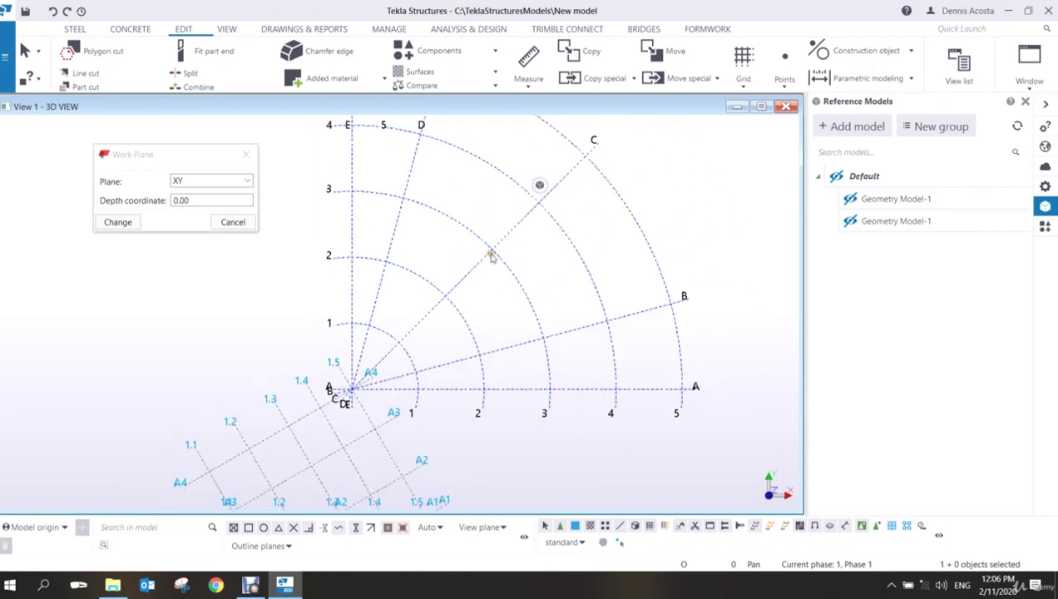
double_click(491, 258)
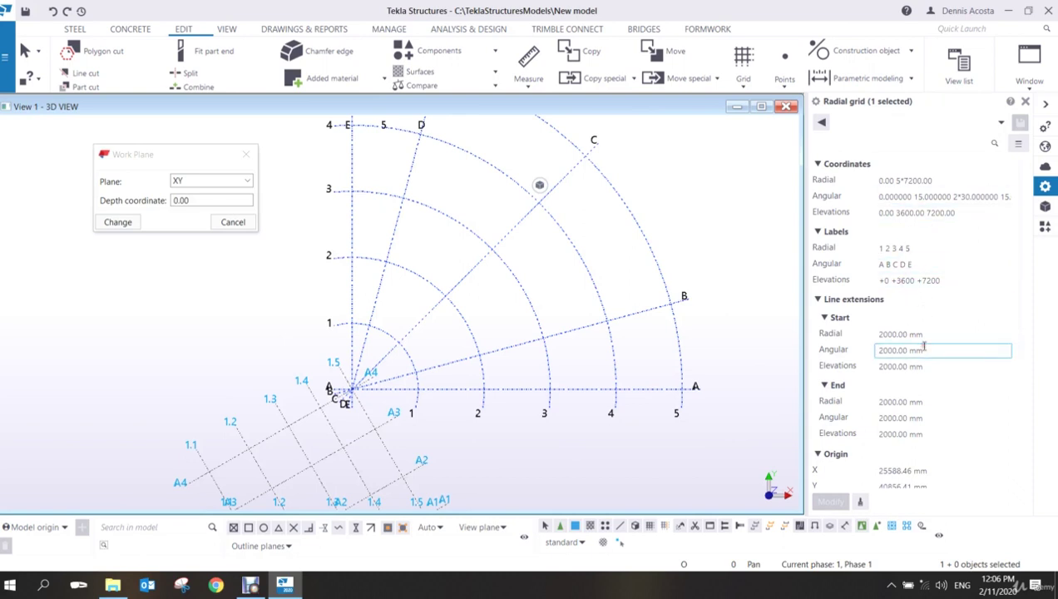
scroll(934, 381, down, 1)
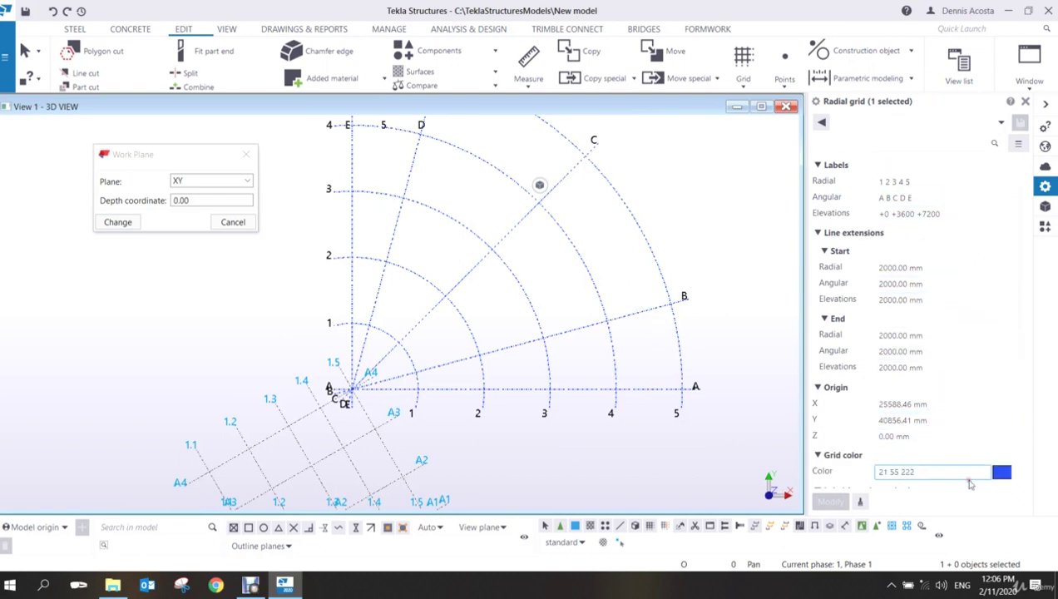
scroll(915, 402, down, 1)
scroll(589, 299, up, 2)
scroll(589, 300, down, 2)
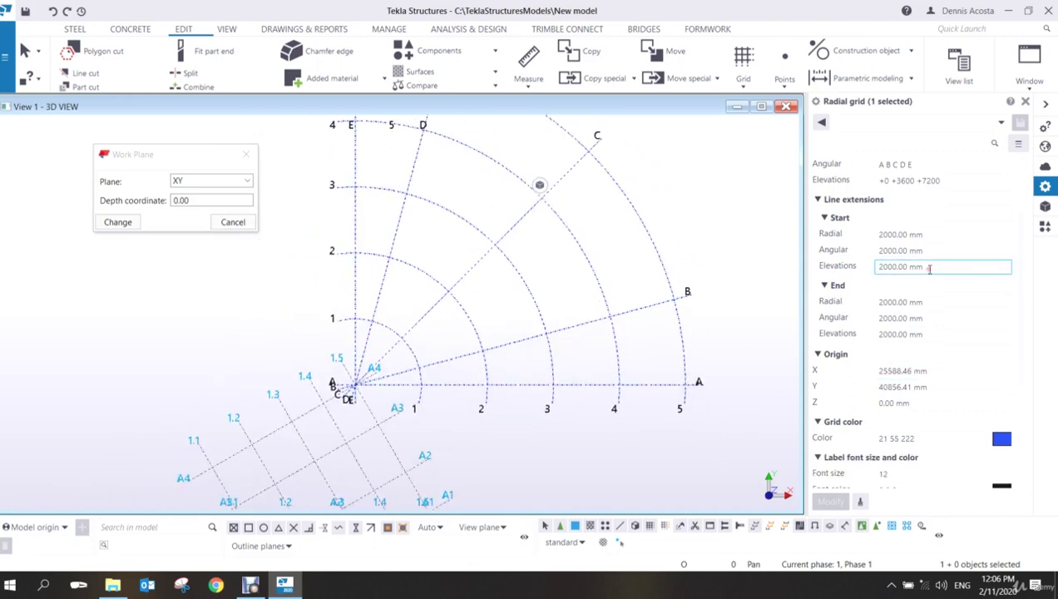
scroll(929, 268, up, 2)
scroll(687, 213, up, 1)
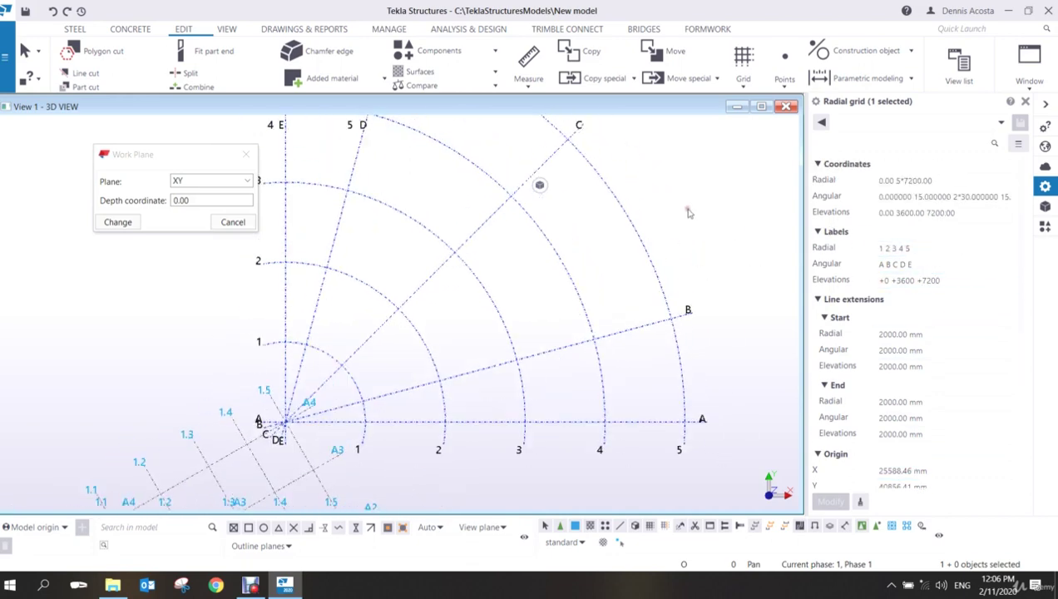
scroll(687, 213, down, 3)
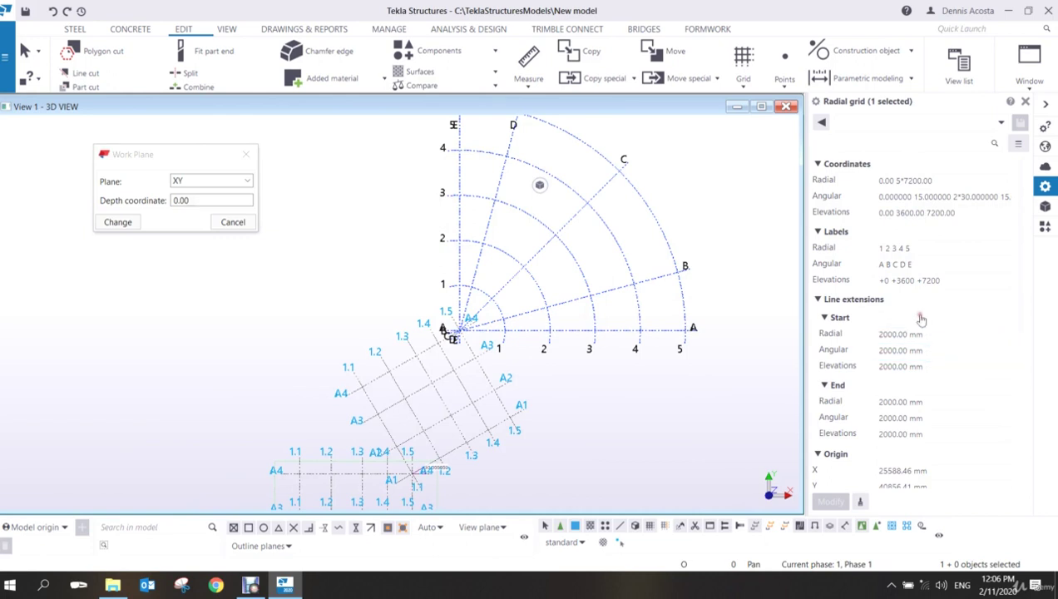
scroll(657, 331, down, 2)
scroll(639, 317, up, 2)
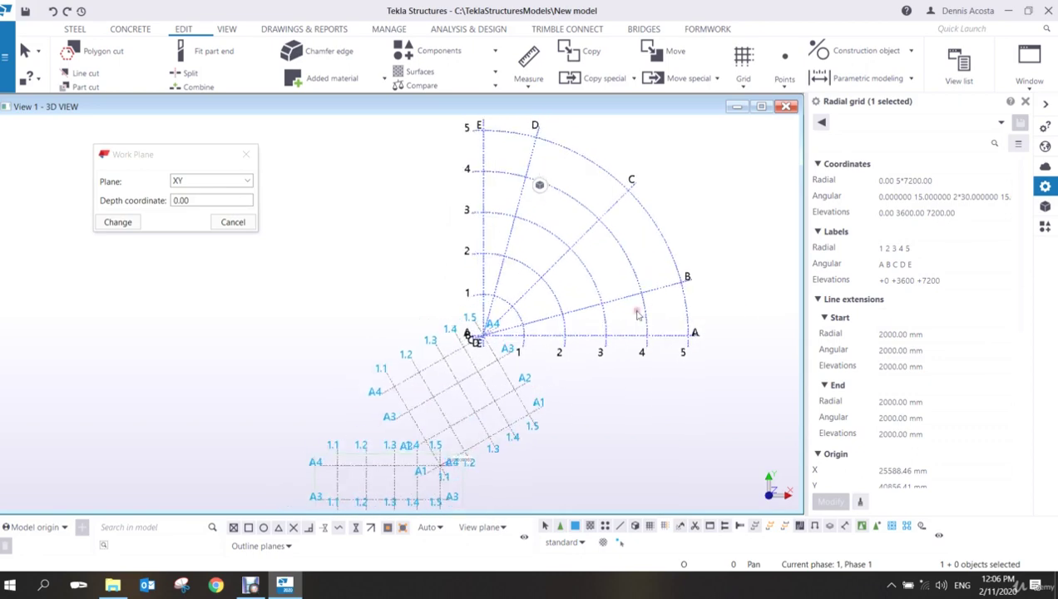
scroll(638, 314, down, 1)
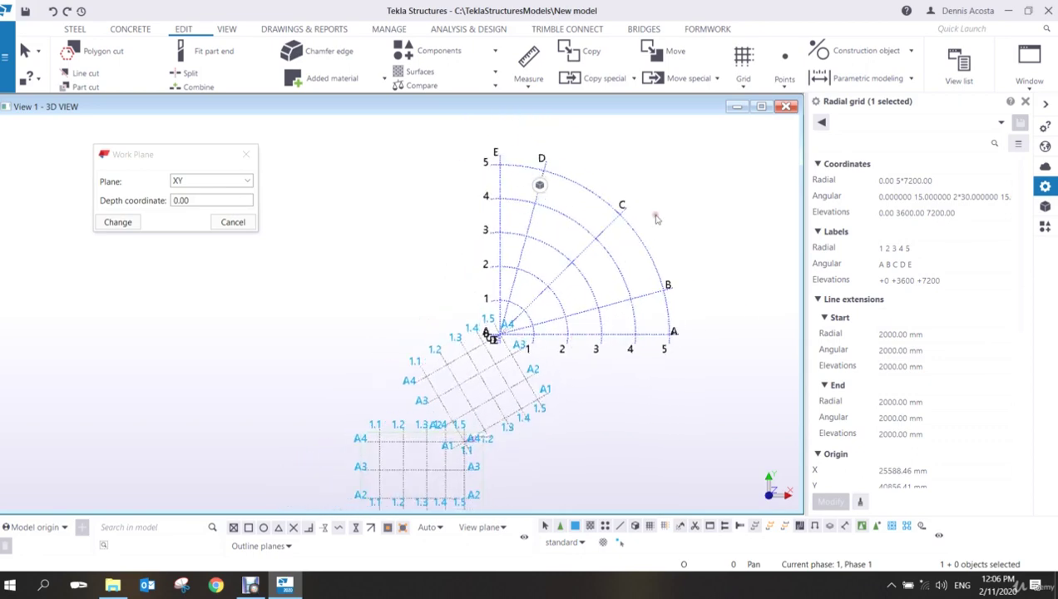
Delete the radial grid and the rotated rectangular grid, keeping only the original rectangular grid.
drag(686, 188, 399, 379)
key(Delete)
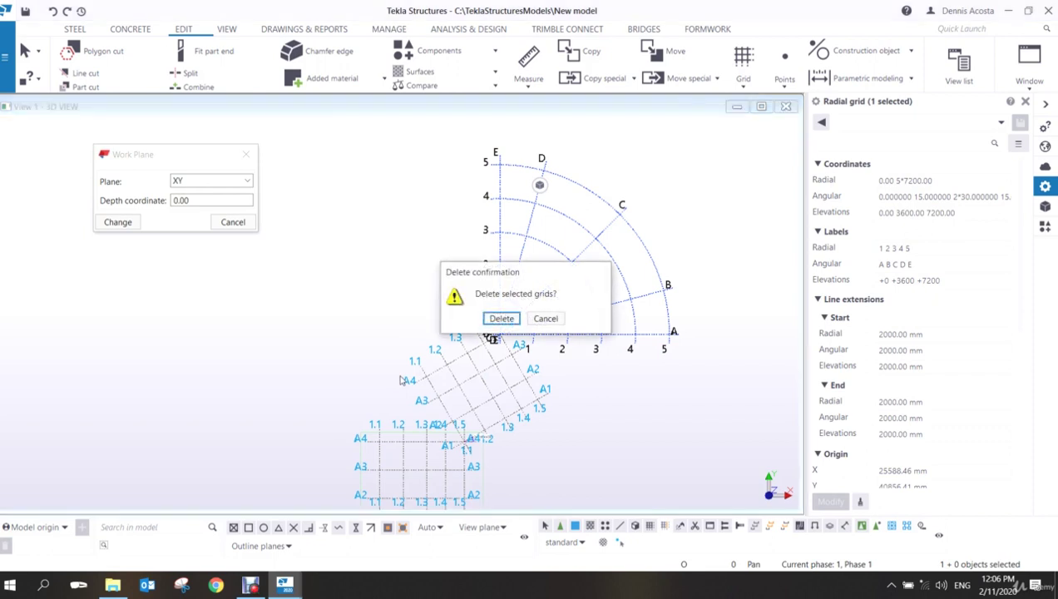
click(501, 319)
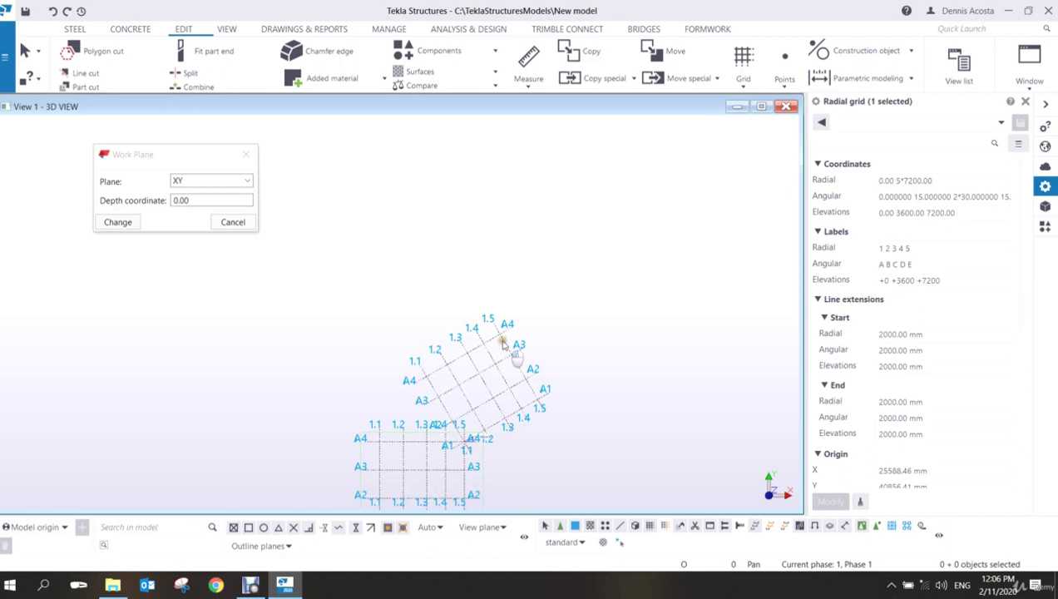
click(503, 345)
key(Delete)
key(Return)
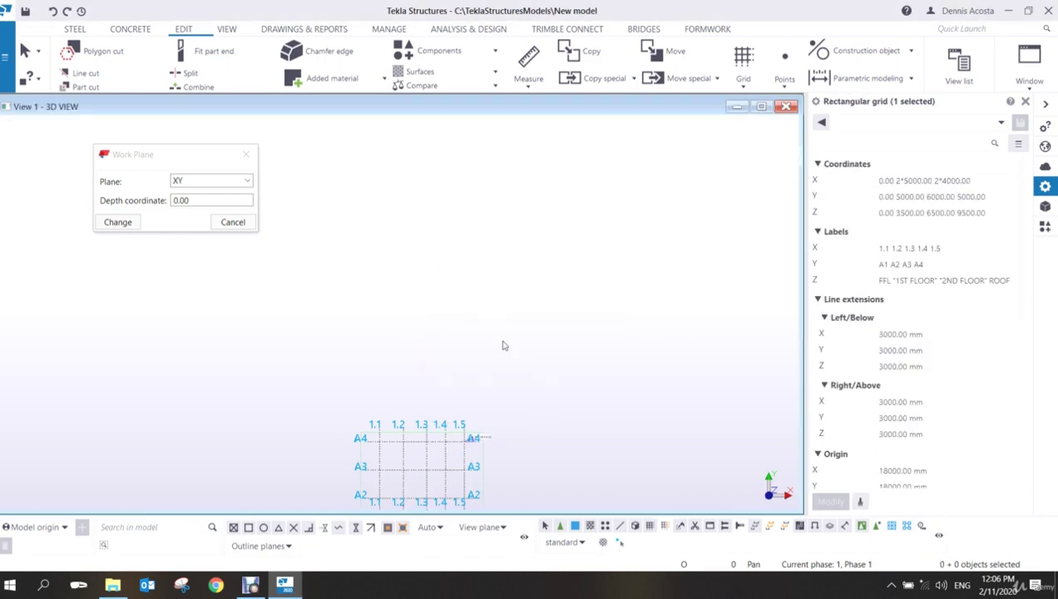
scroll(653, 344, up, 5)
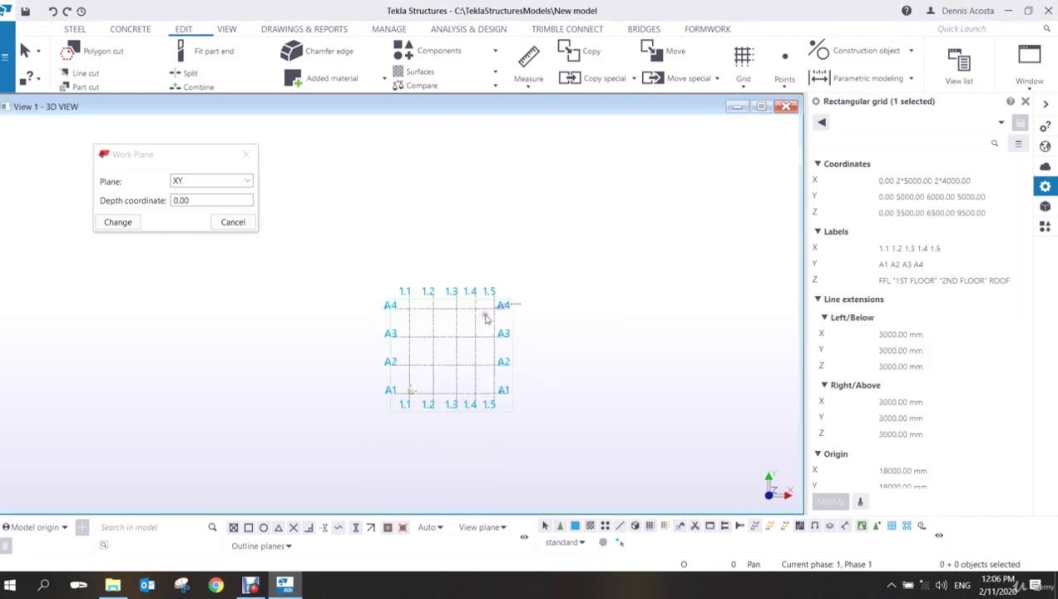
Delete the leftover point near the 1.5/A4 intersection of the original grid.
click(670, 204)
scroll(583, 296, down, 2)
scroll(476, 307, up, 4)
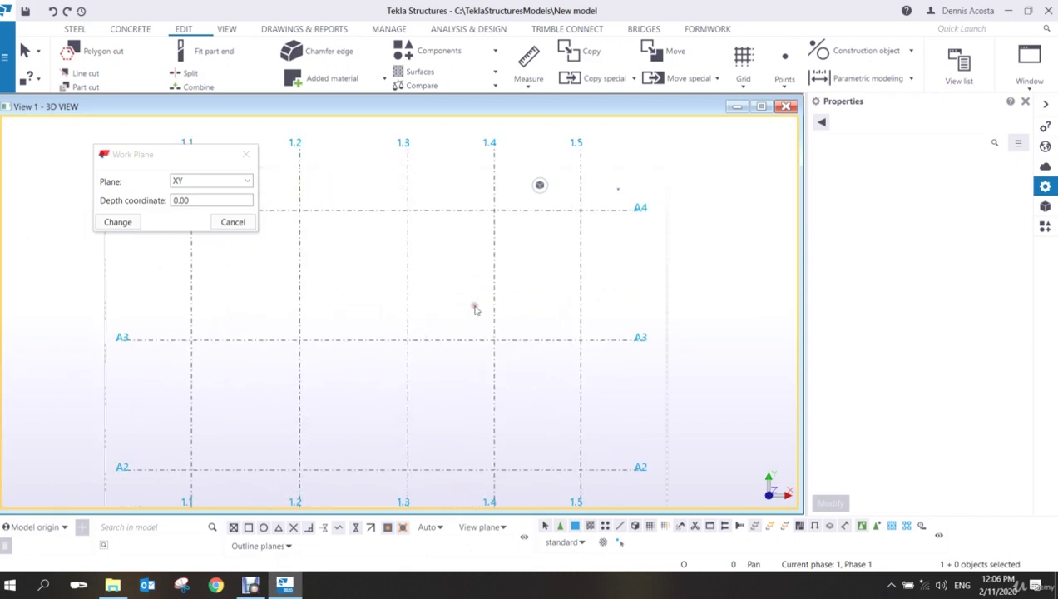
scroll(618, 191, up, 2)
click(620, 190)
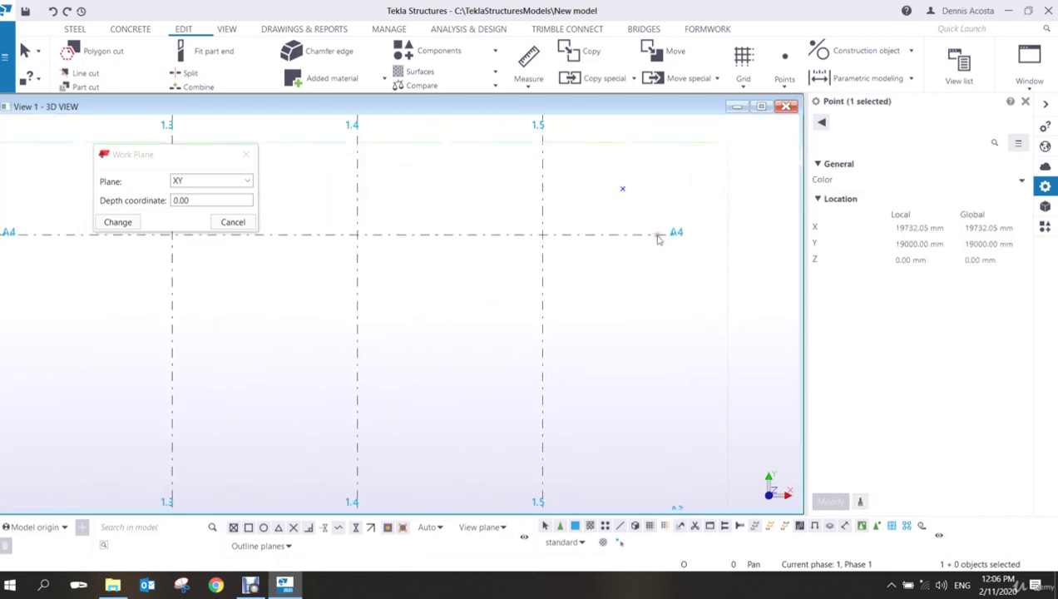
scroll(612, 260, down, 6)
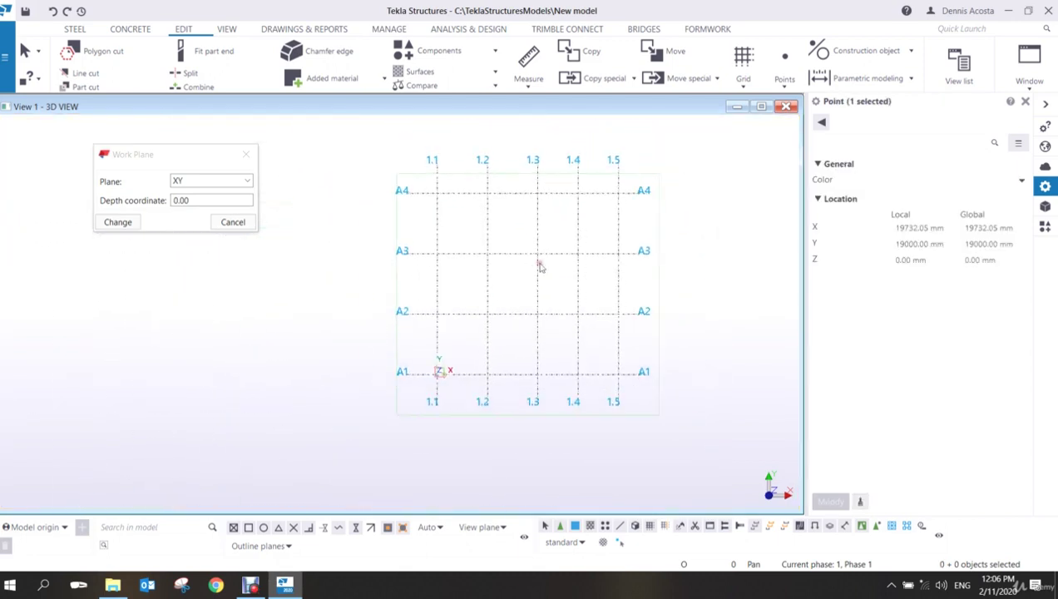
middle_drag(503, 380, 481, 391)
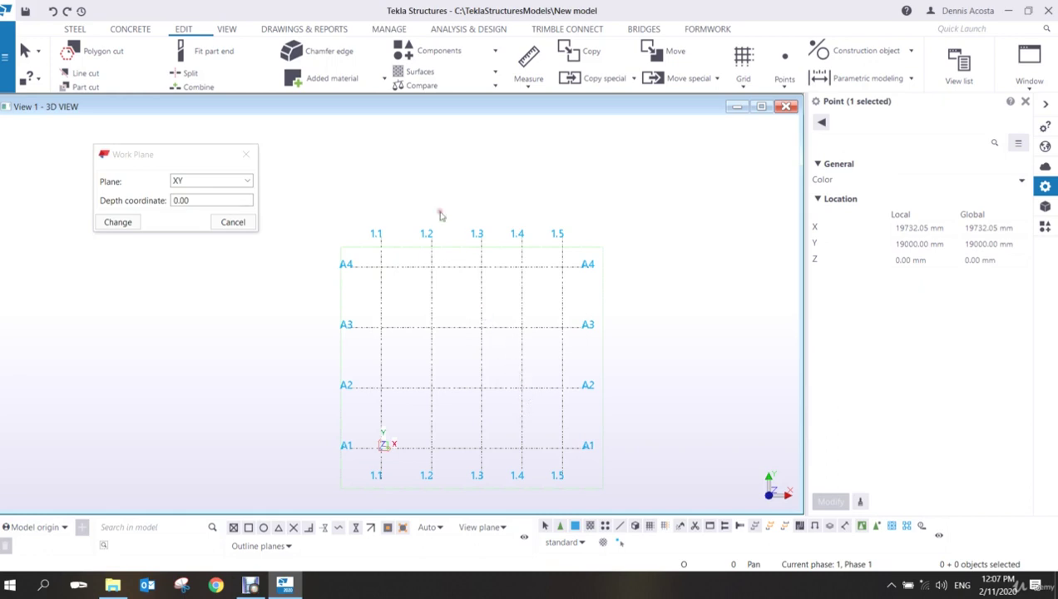
click(417, 144)
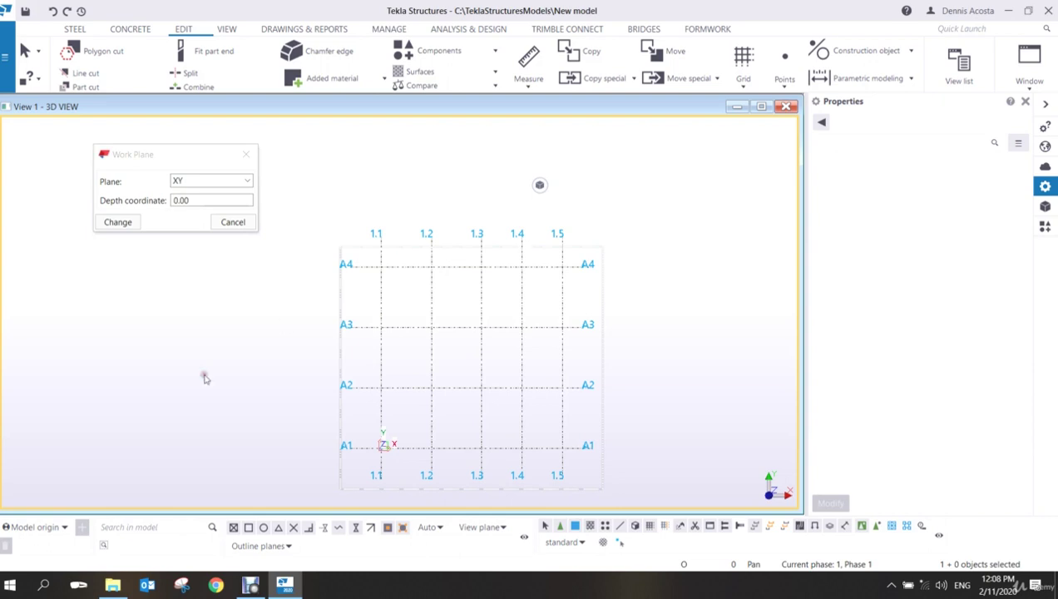
mouse_move(262, 589)
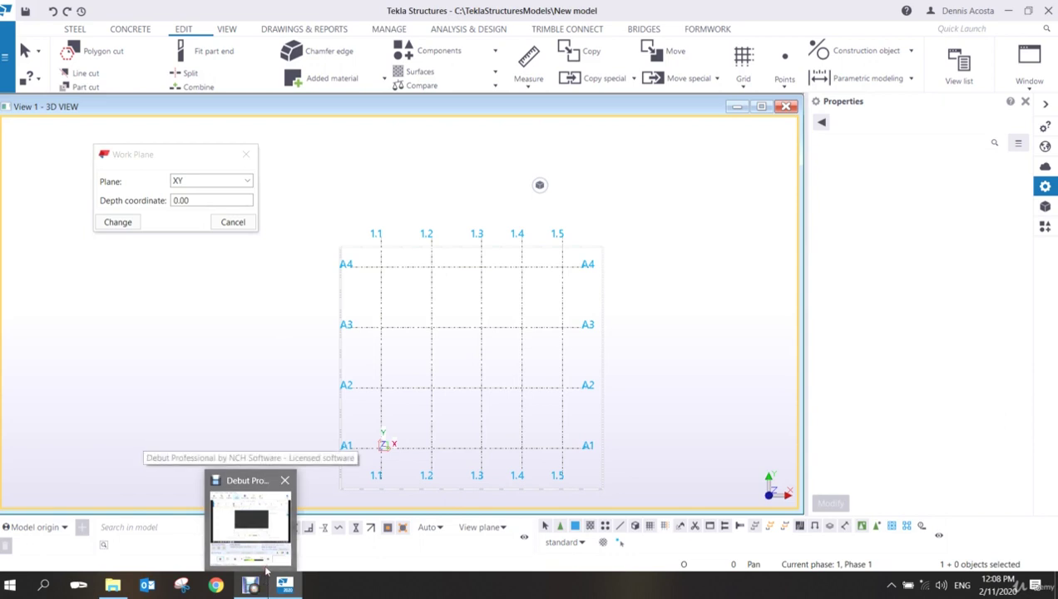
click(255, 589)
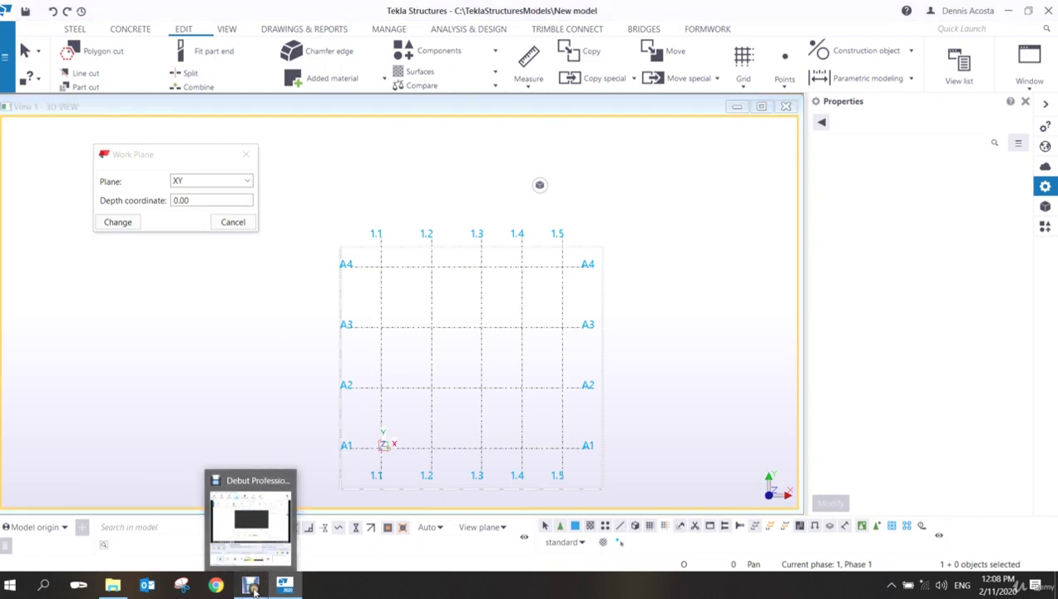